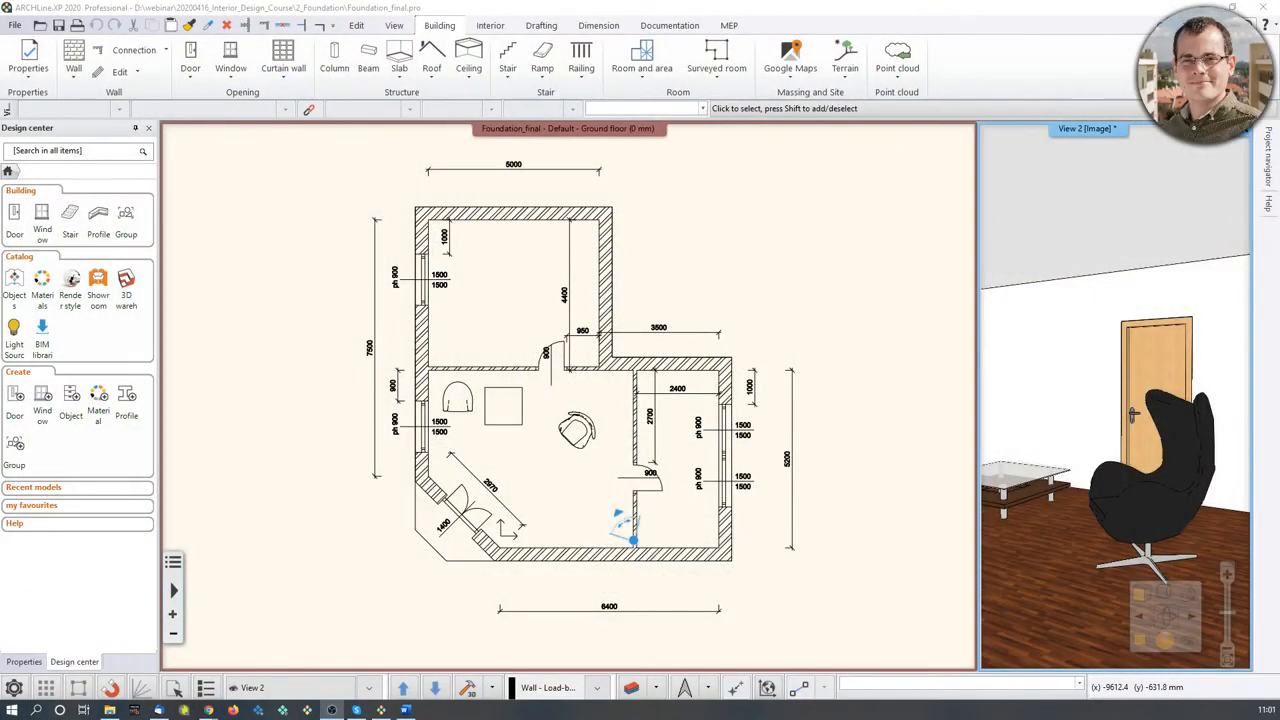
pyautogui.click(1160, 440)
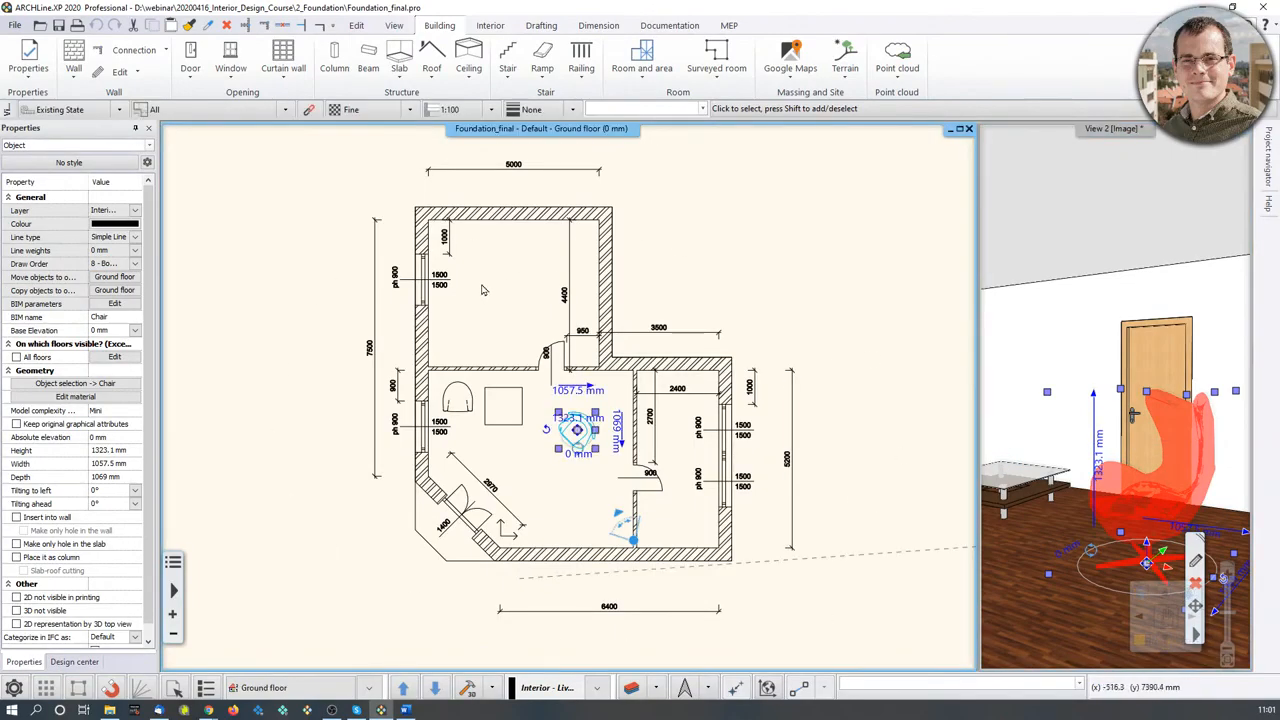
pyautogui.click(331, 439)
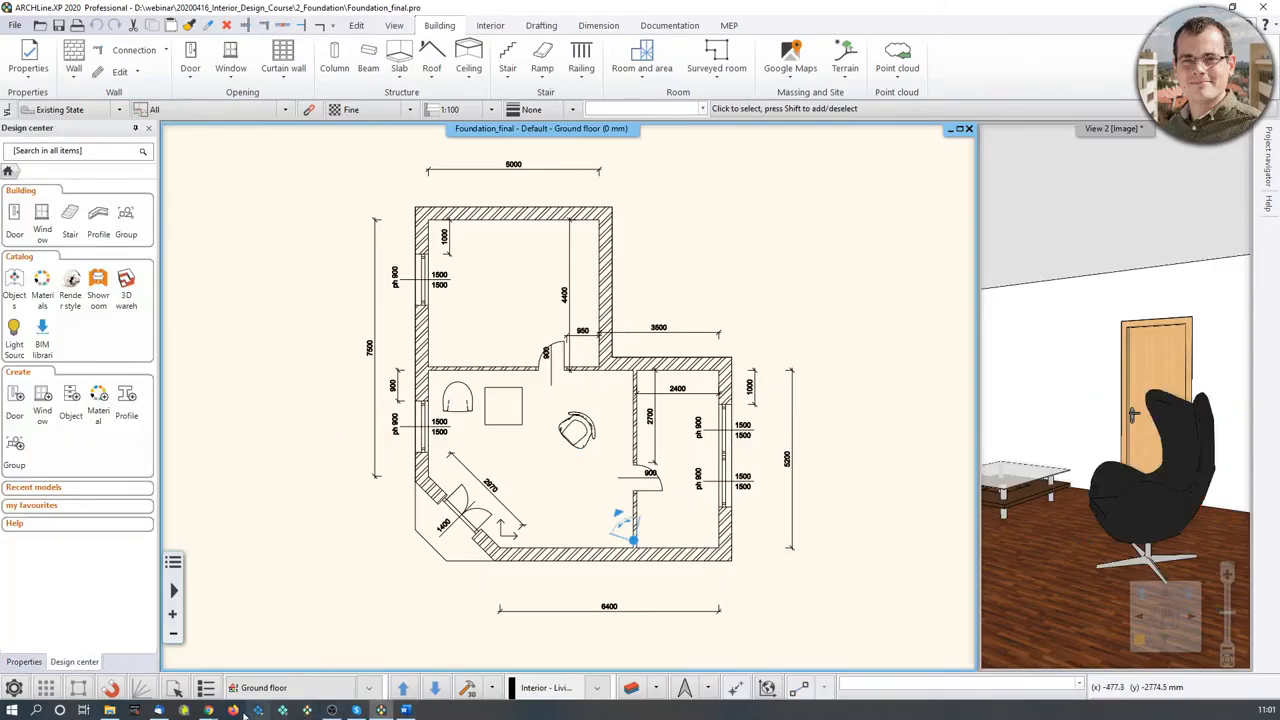
# Step: Switch to the browser and look through the ARCHLine.XP webinars page, from the Foundation 04/17 course down to the webinar archives
pyautogui.moveTo(218, 712)
pyautogui.click(285, 652)
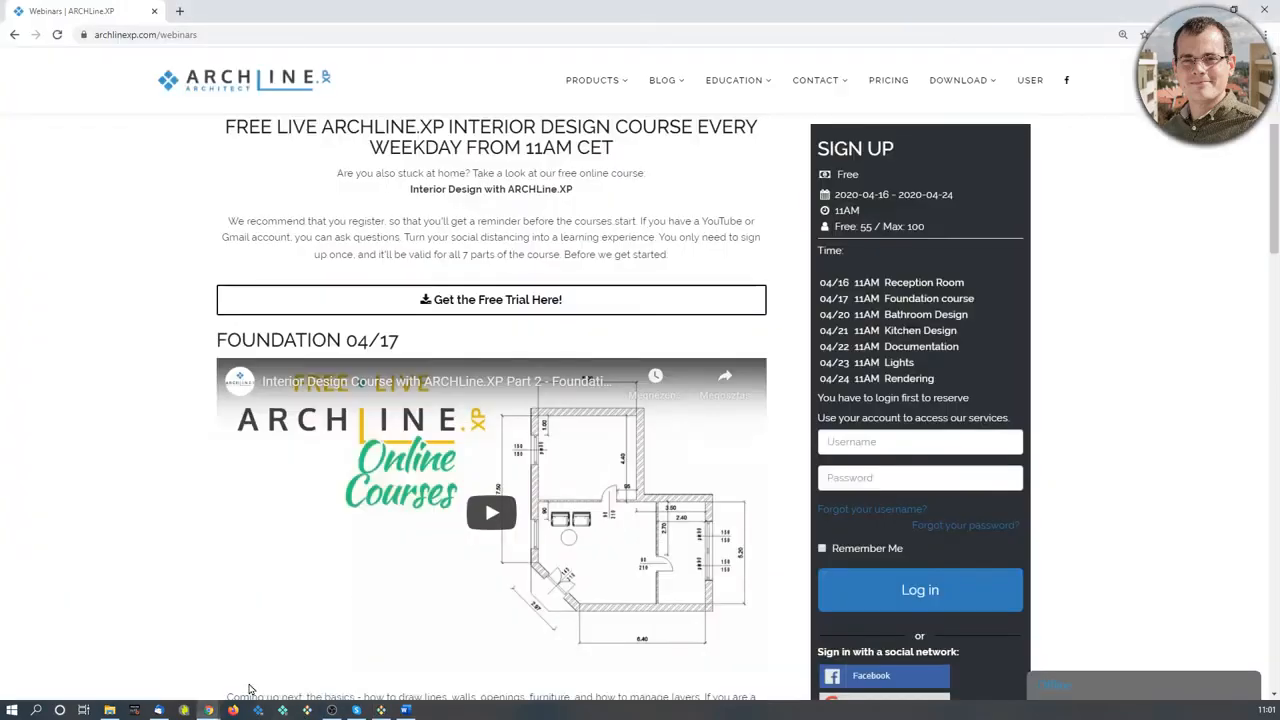
pyautogui.scroll(1, 502, 370)
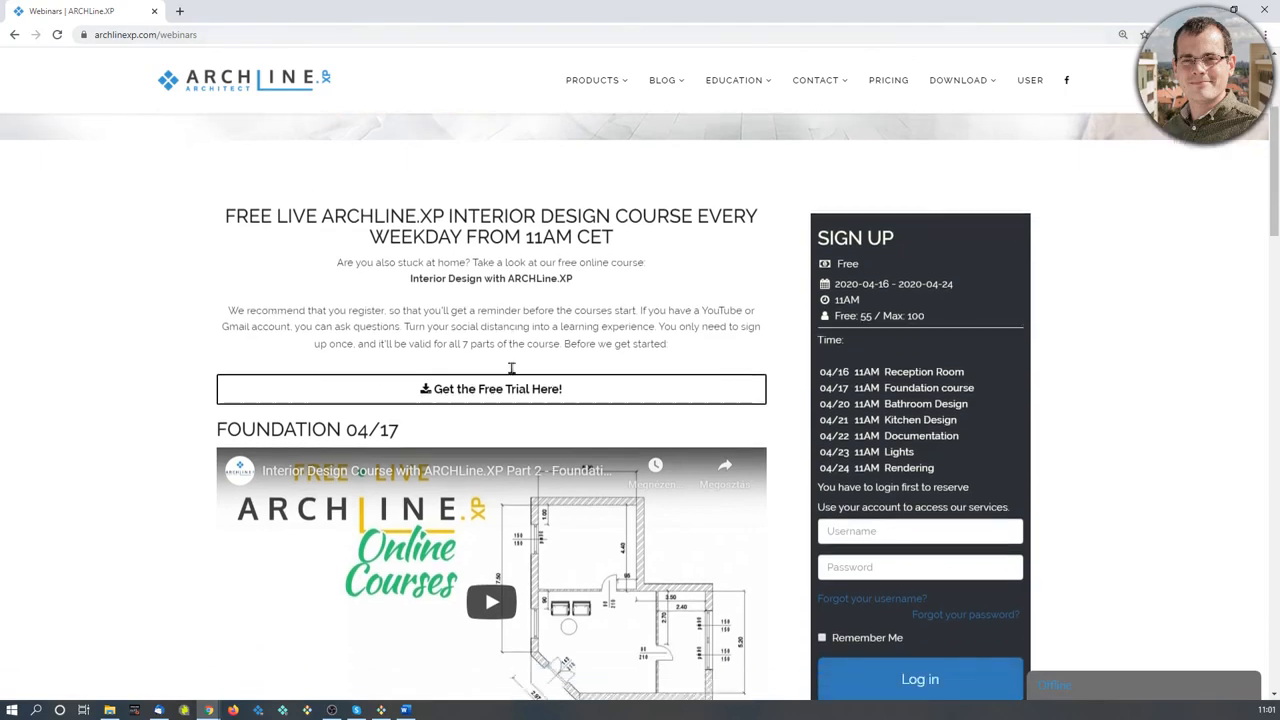
pyautogui.scroll(-1, 522, 369)
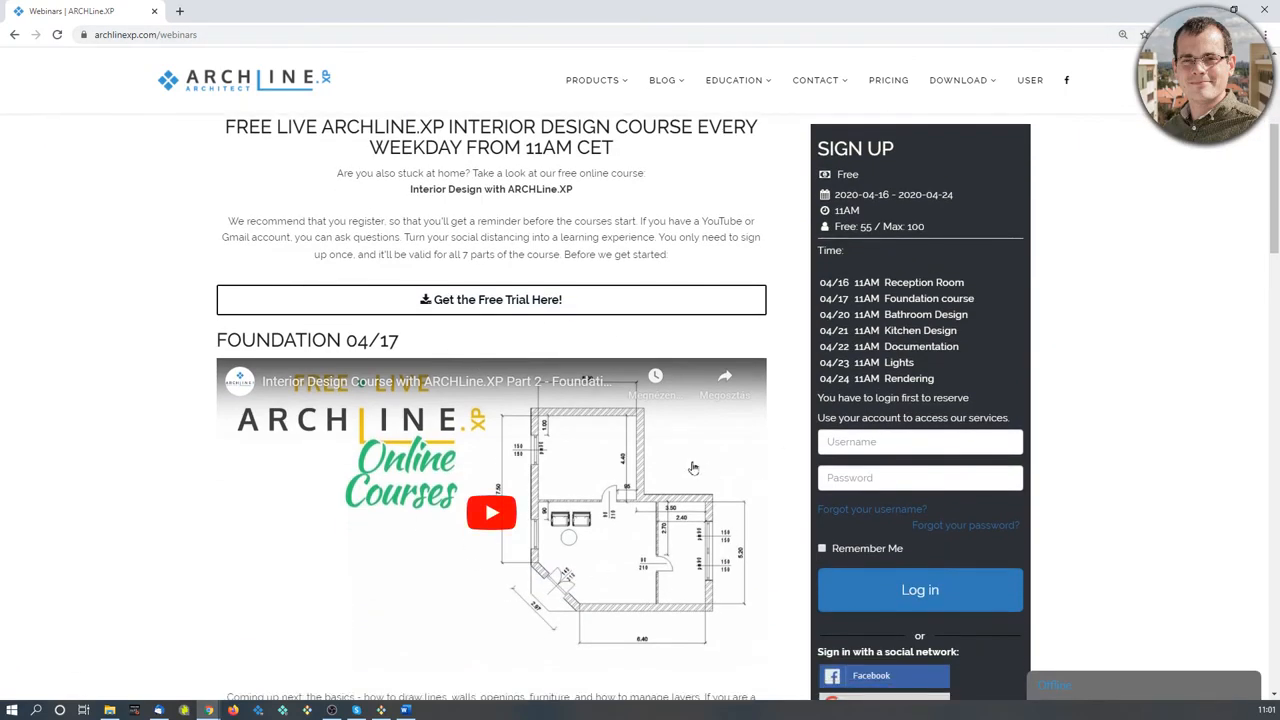
pyautogui.scroll(-4, 692, 466)
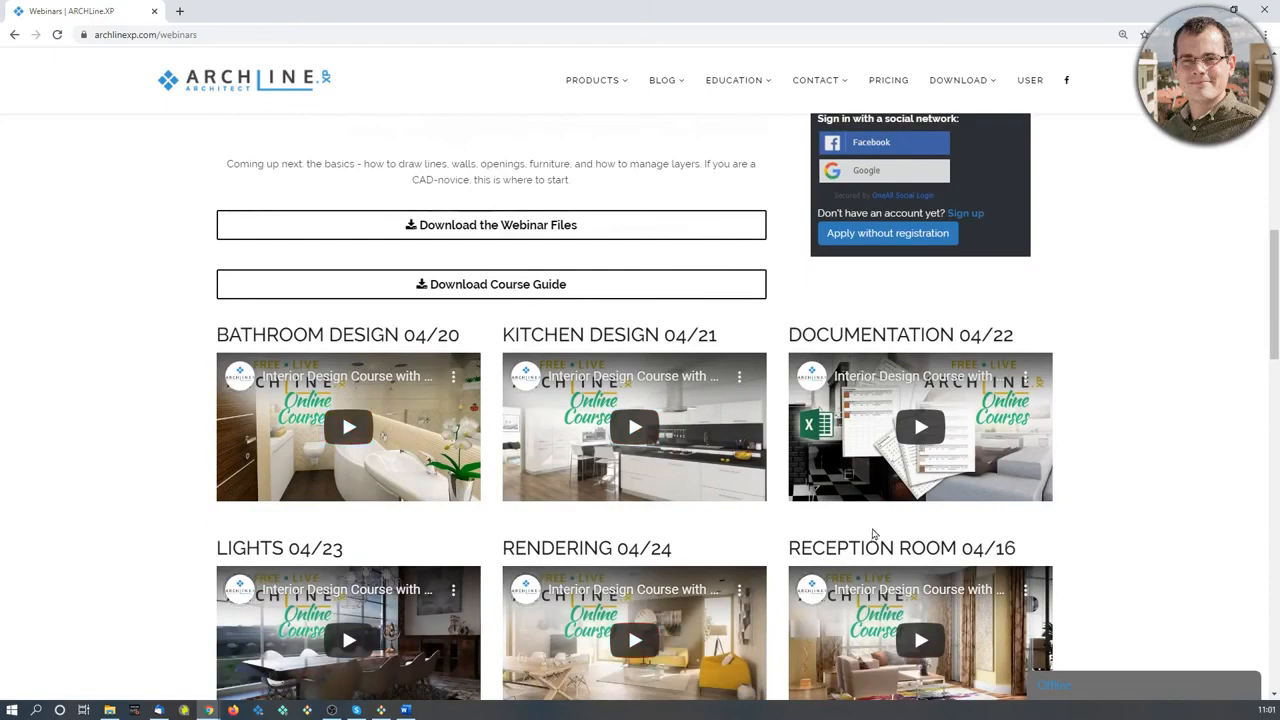
pyautogui.scroll(-3, 858, 525)
pyautogui.scroll(-1, 858, 525)
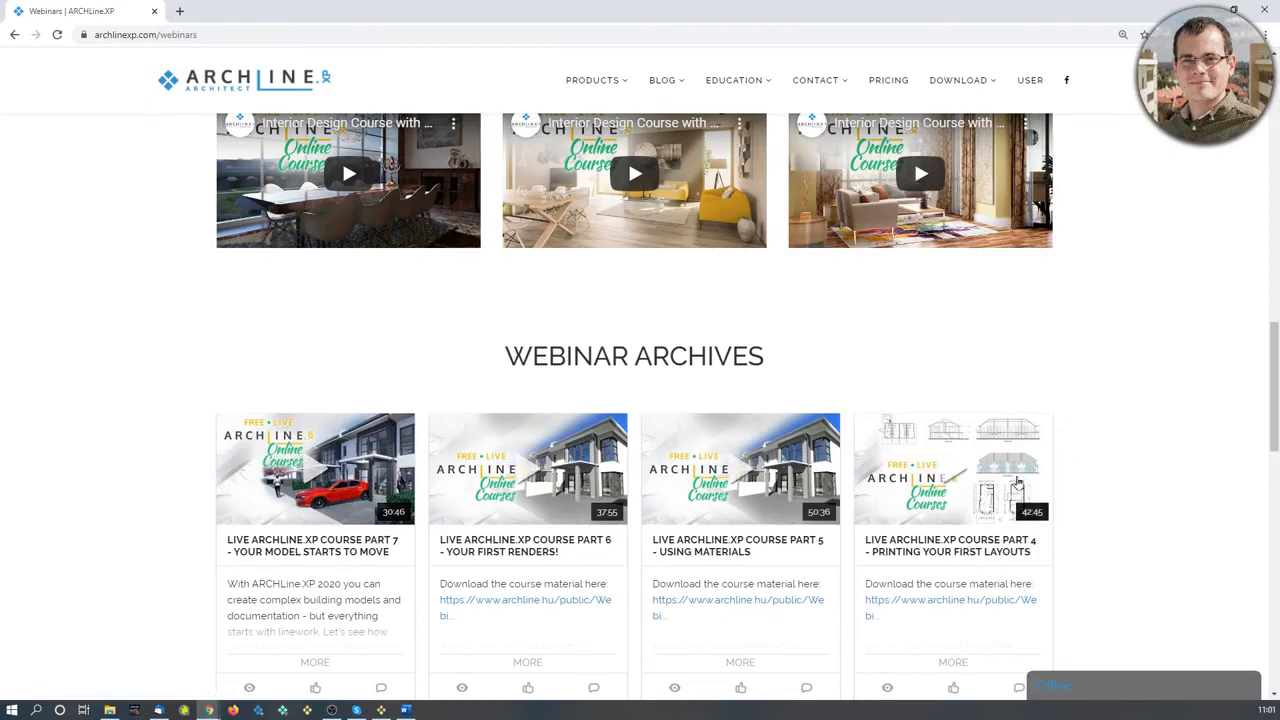
pyautogui.scroll(4, 899, 483)
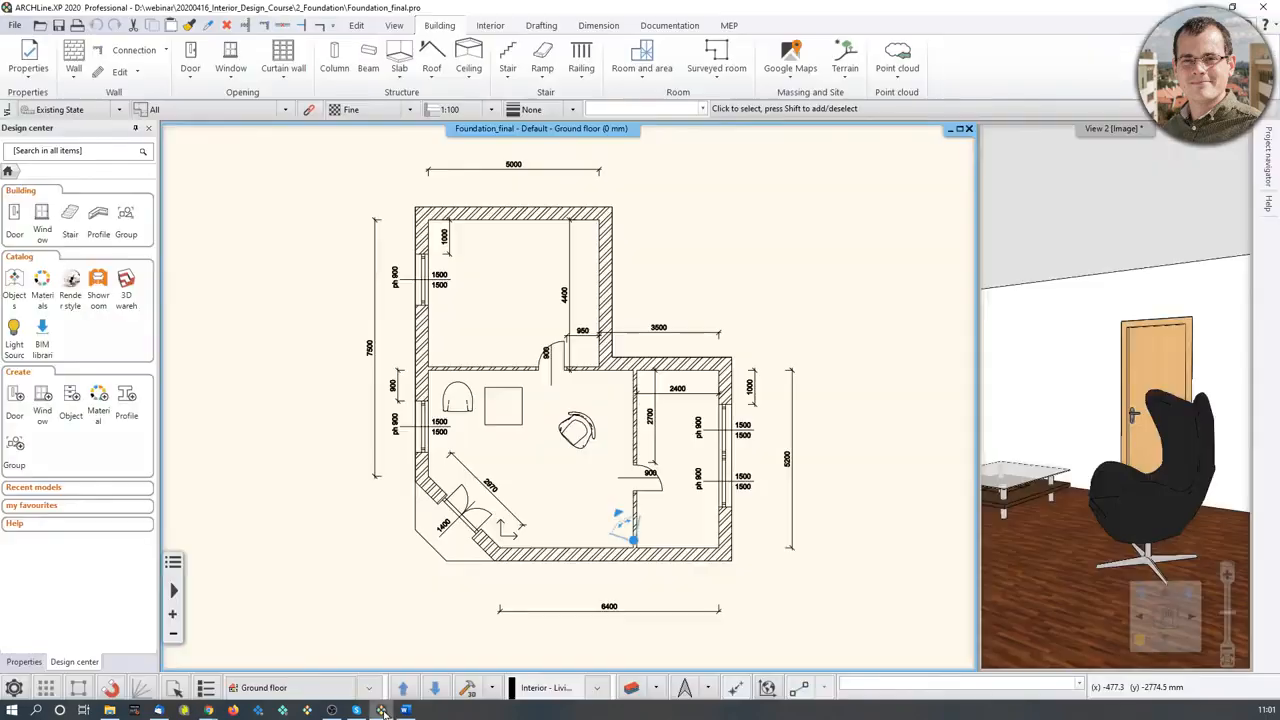
# Step: Switch back to ARCHLine.XP and start a new project, closing the current one without saving
pyautogui.hotkey('alt', 'Tab')
pyautogui.click(16, 25)
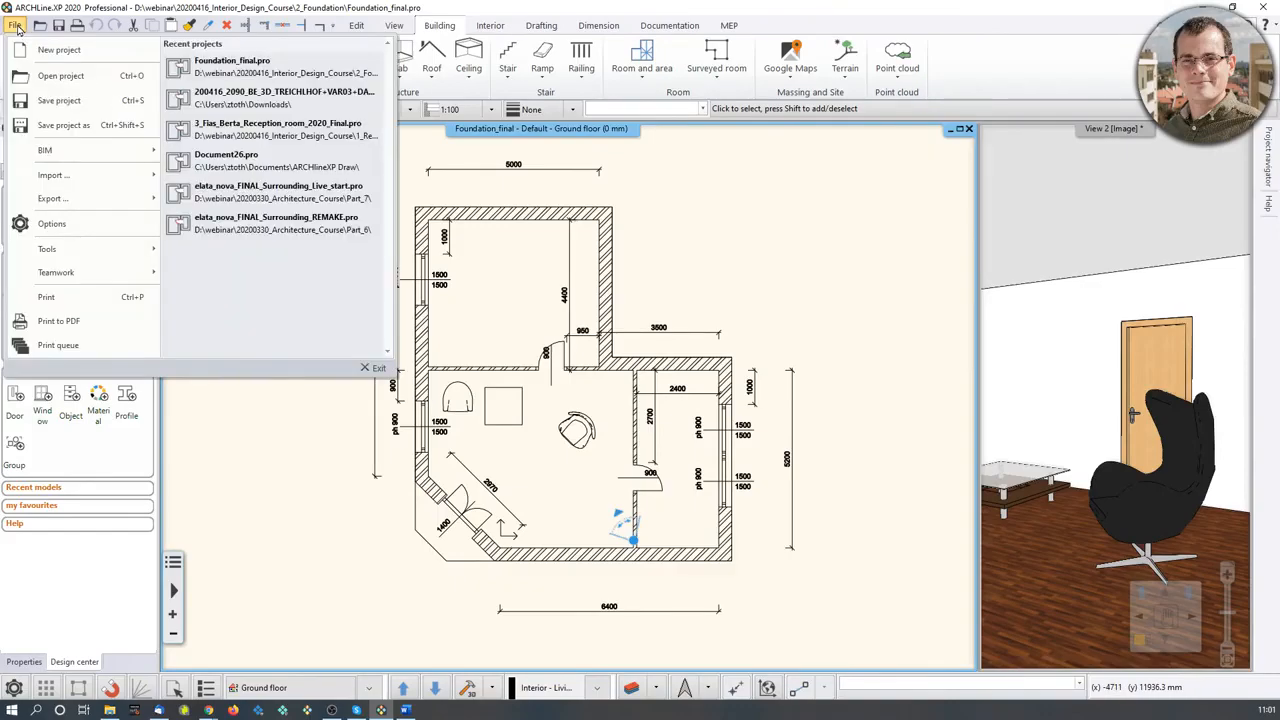
pyautogui.click(41, 57)
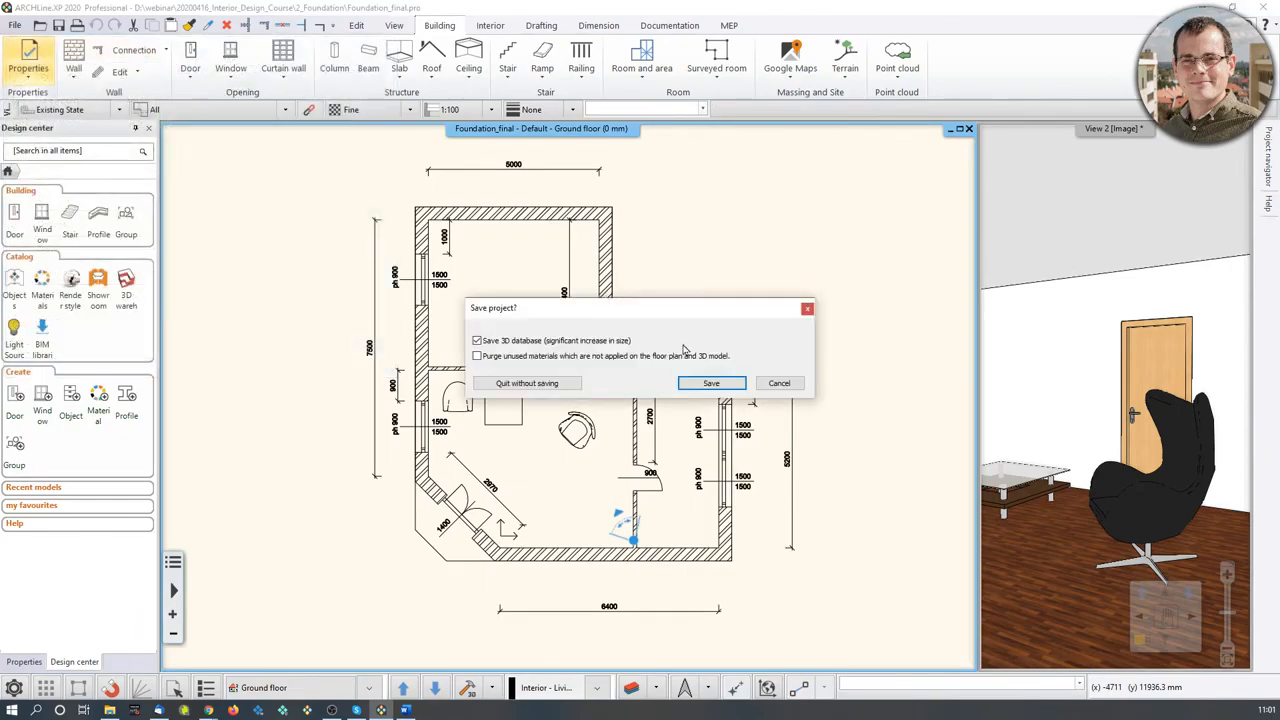
pyautogui.click(537, 381)
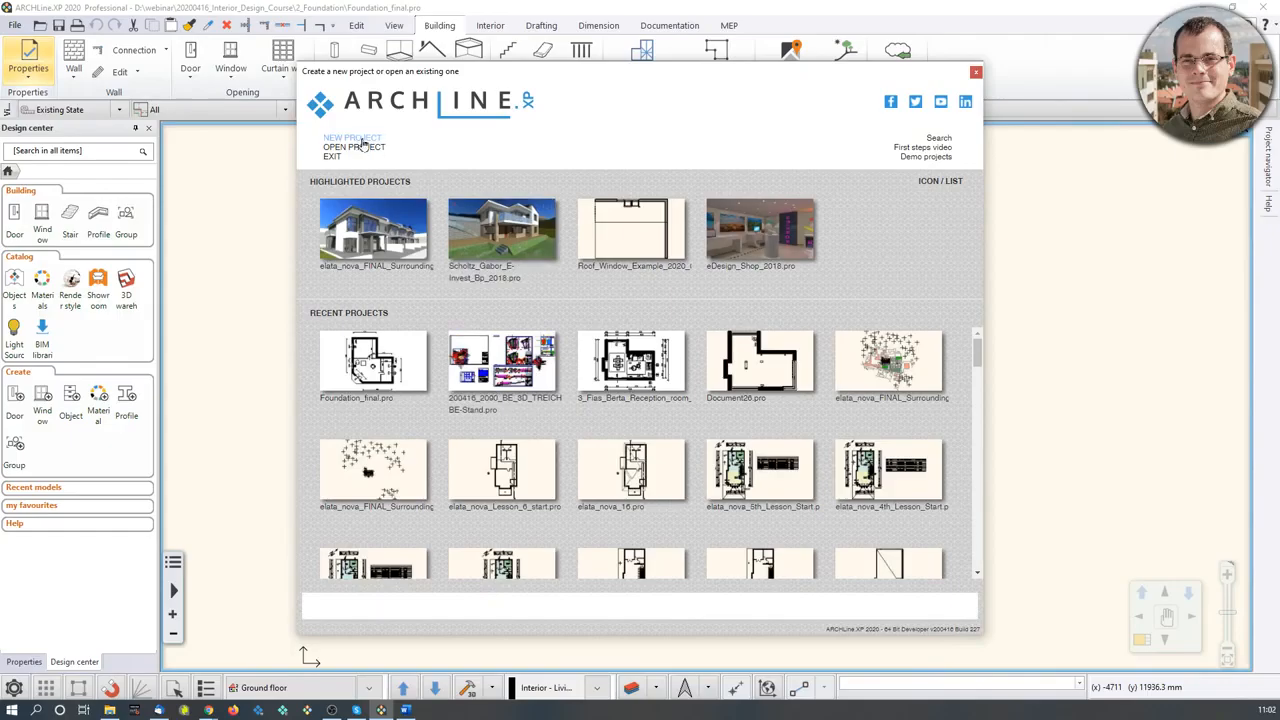
pyautogui.click(362, 138)
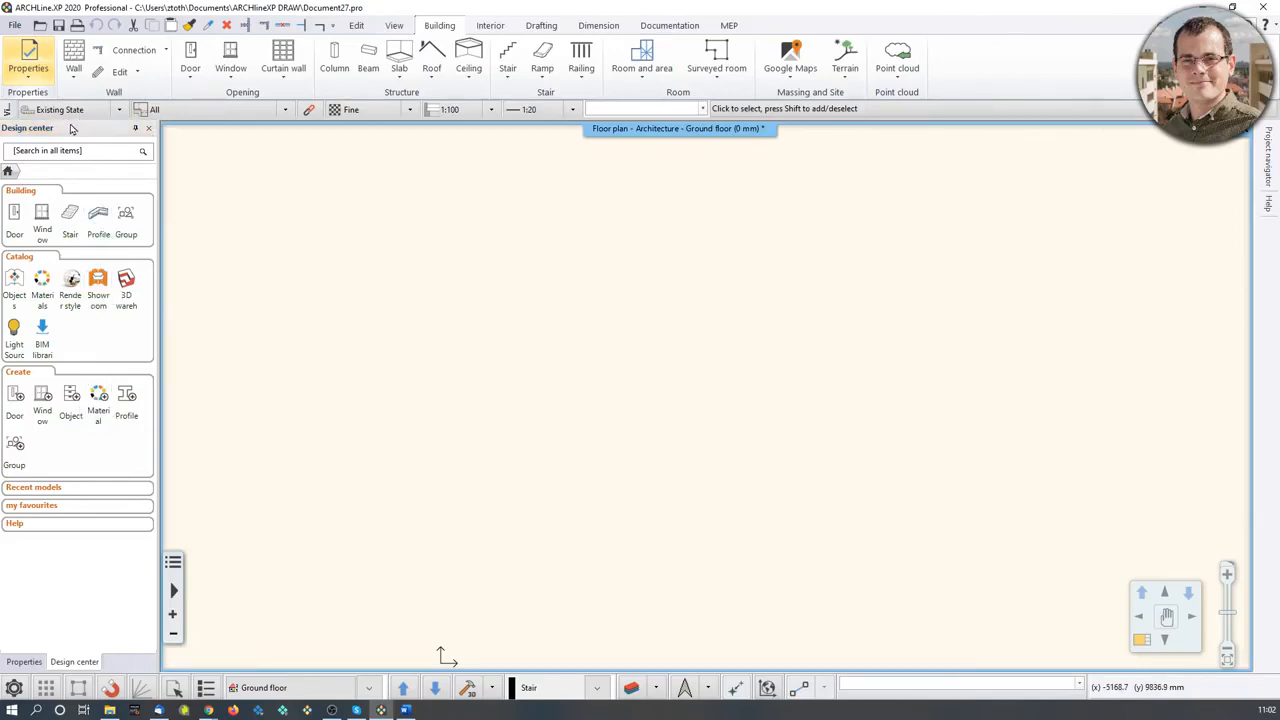
pyautogui.click(541, 25)
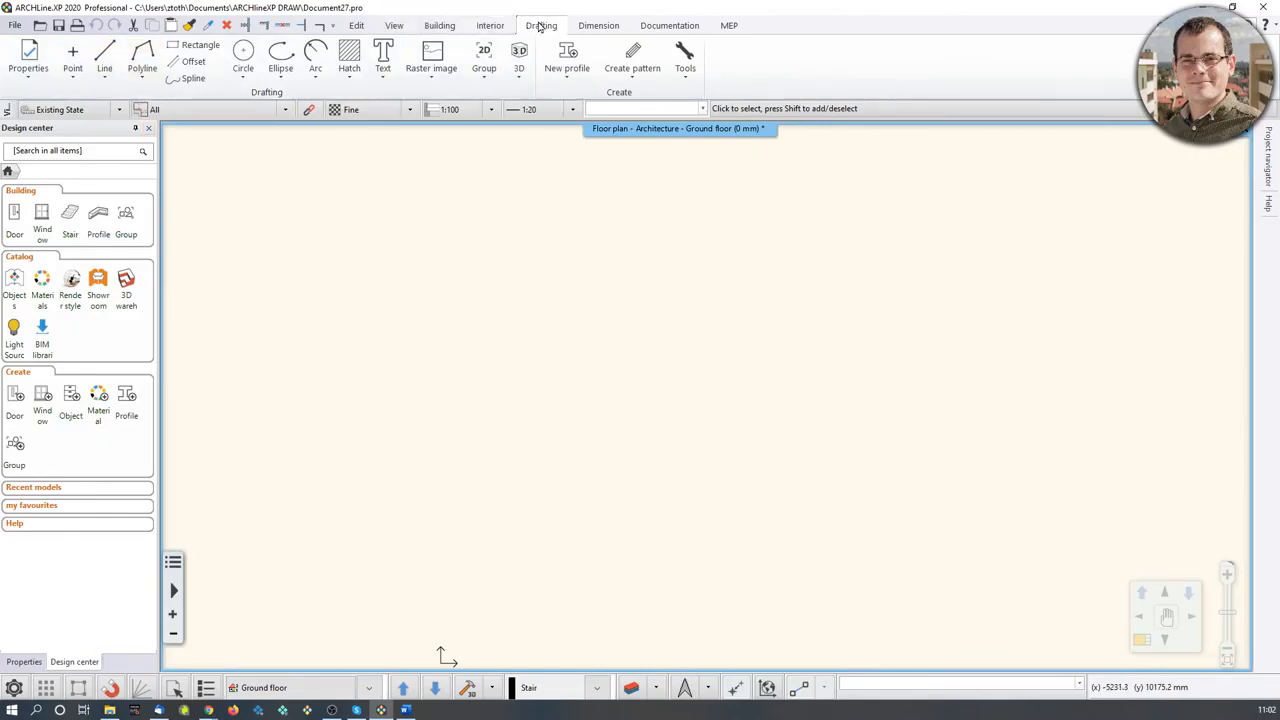
pyautogui.click(106, 54)
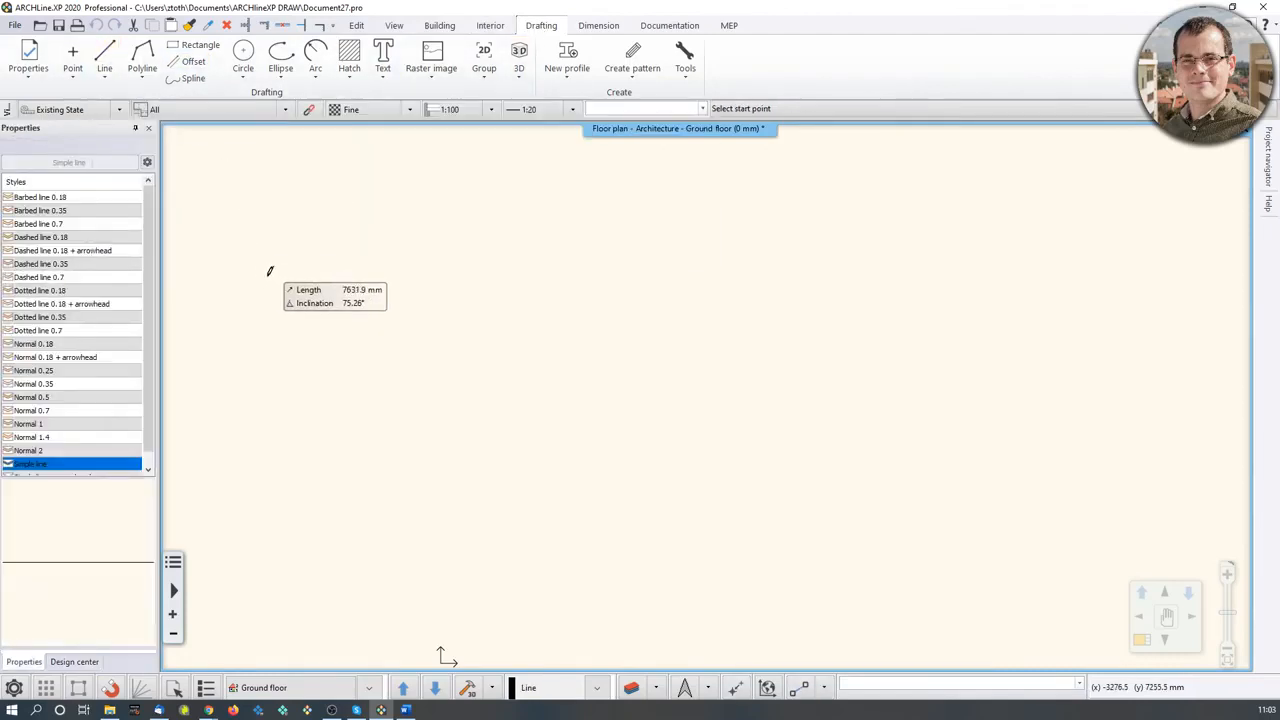
pyautogui.press('Return')
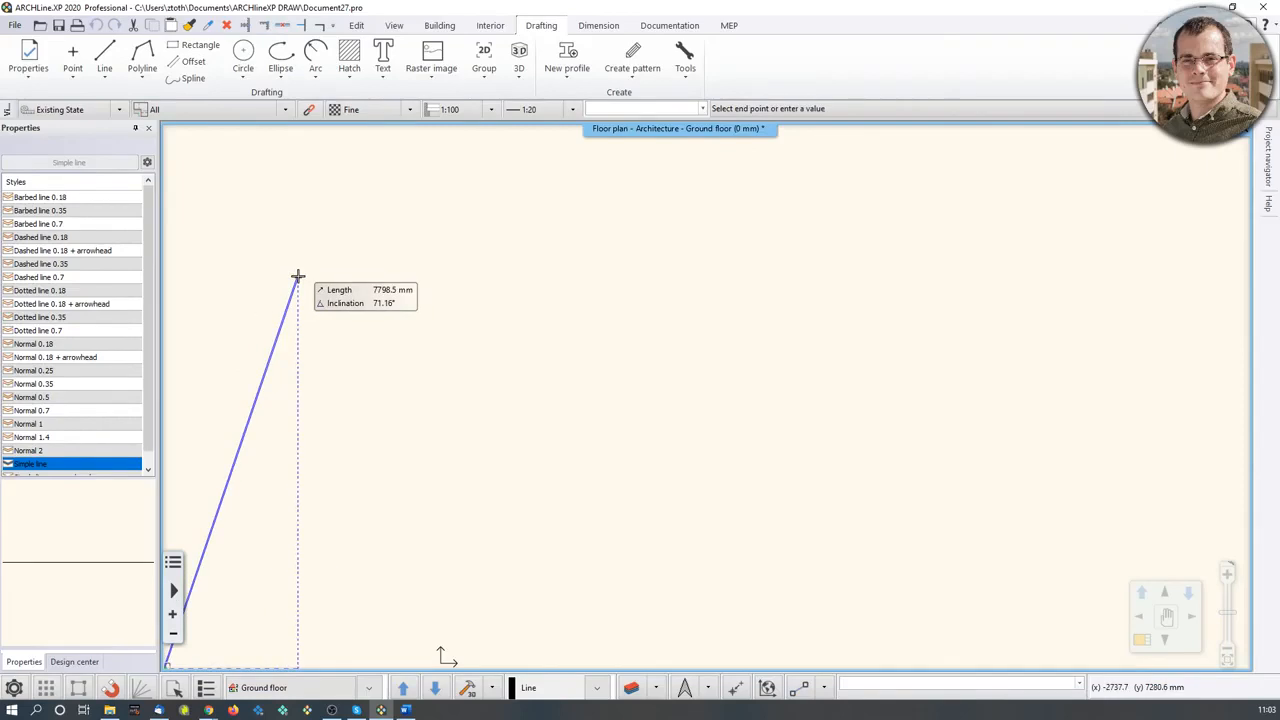
pyautogui.press('Escape')
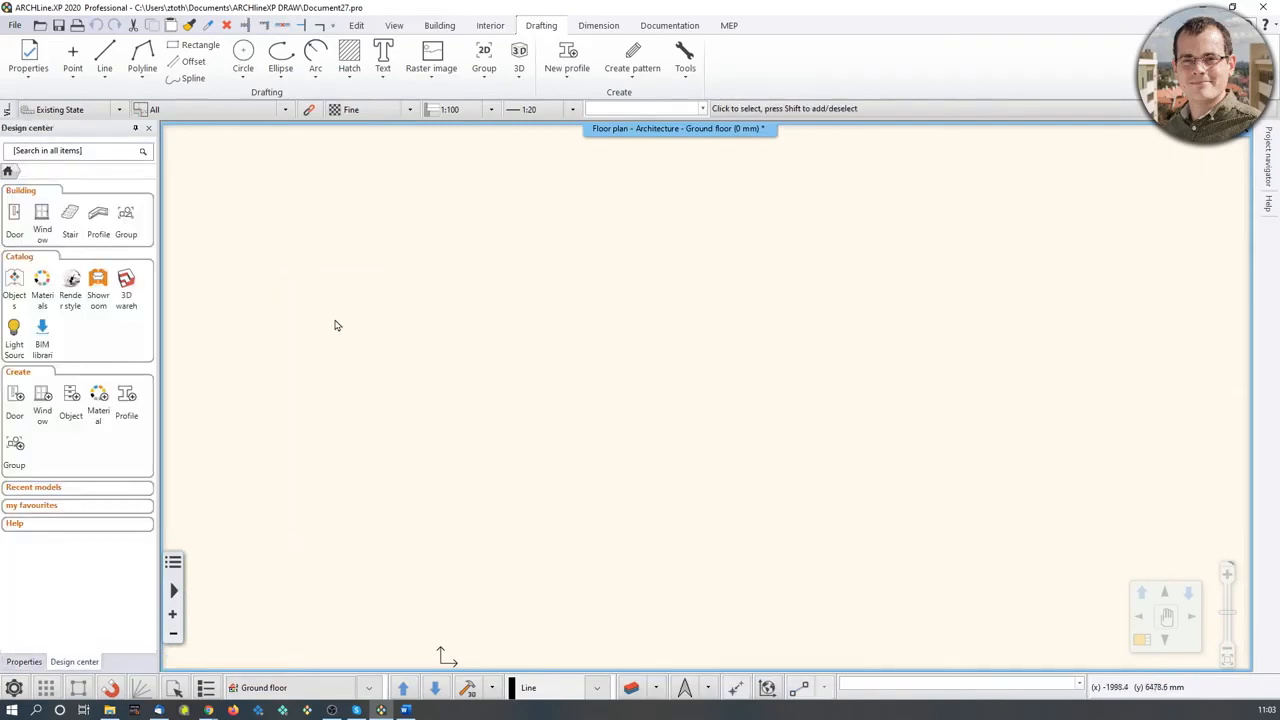
# Step: Draw a connected chain of three lines with the Line command: a horizontal segment, a rising slope and a falling slope forming a peak
pyautogui.write('lin')
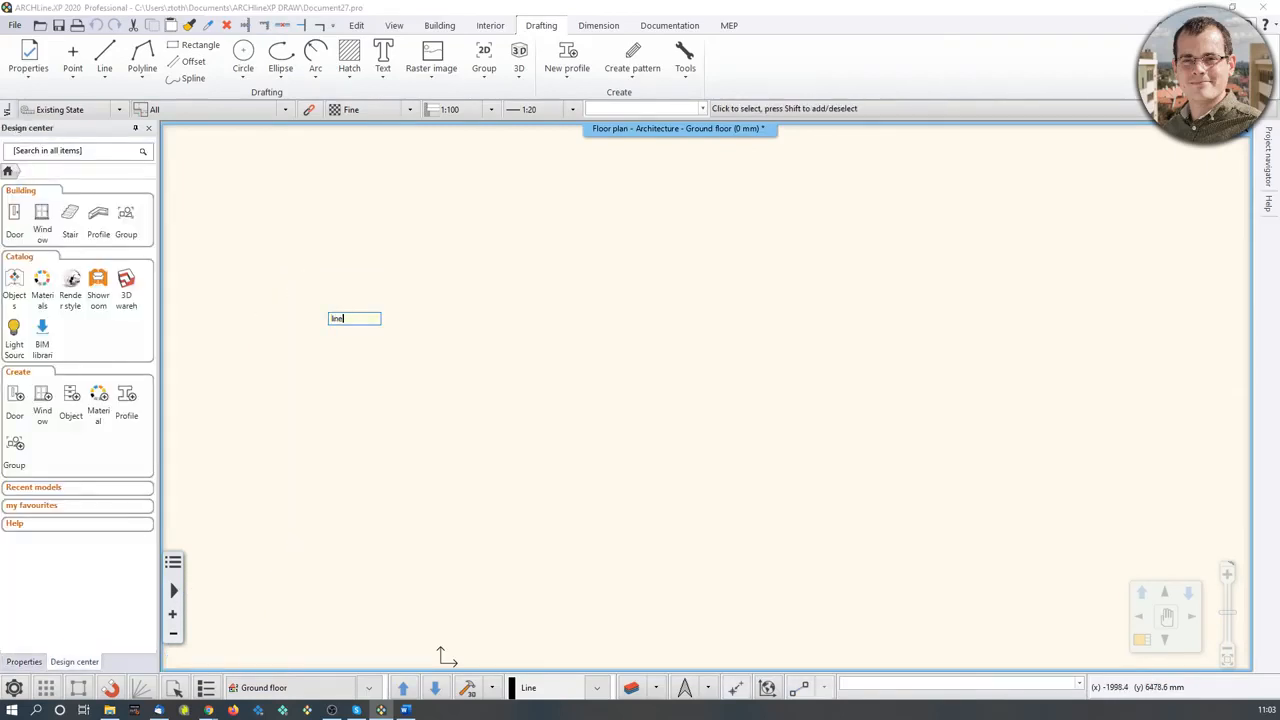
pyautogui.write('e')
pyautogui.press('Return')
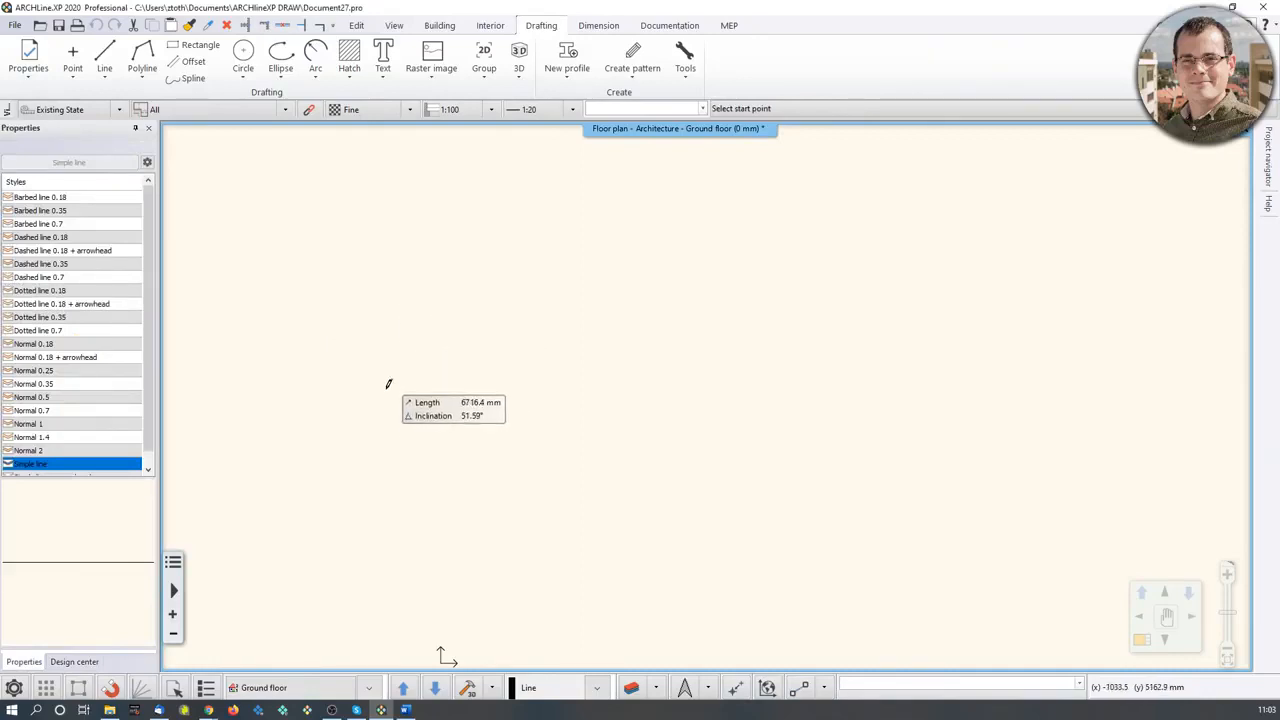
pyautogui.click(310, 350)
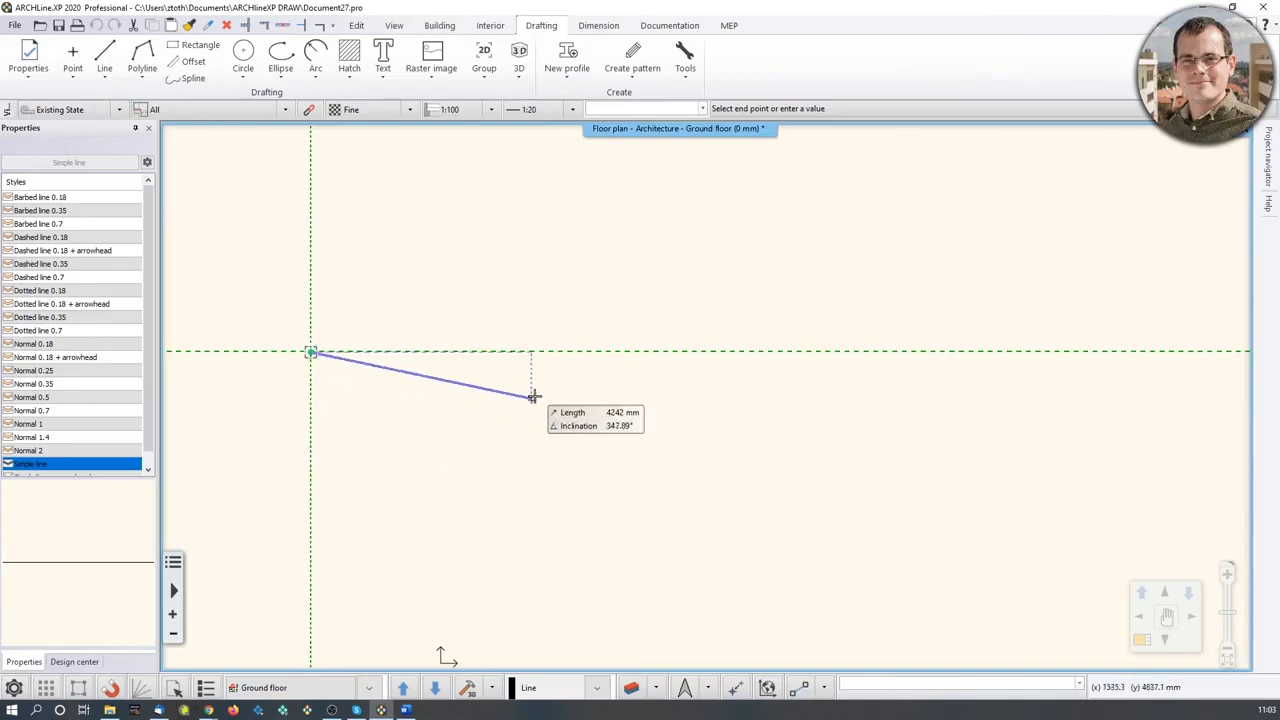
pyautogui.click(703, 351)
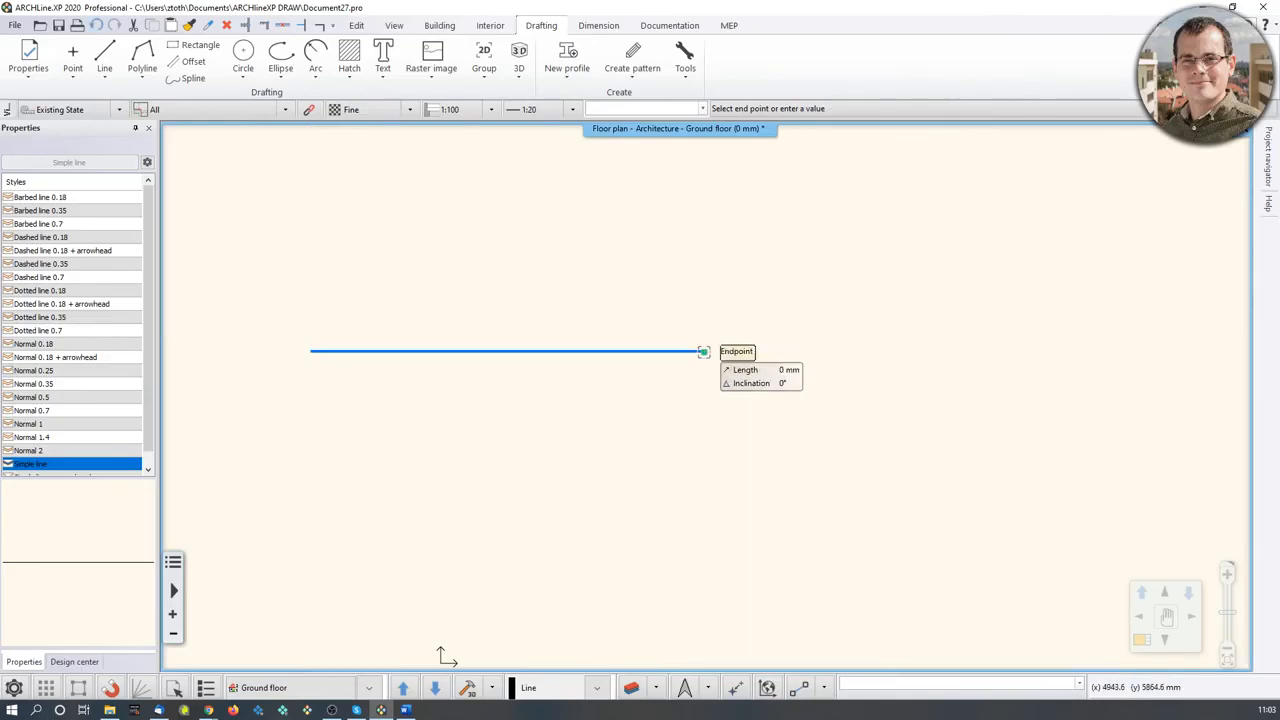
pyautogui.click(787, 241)
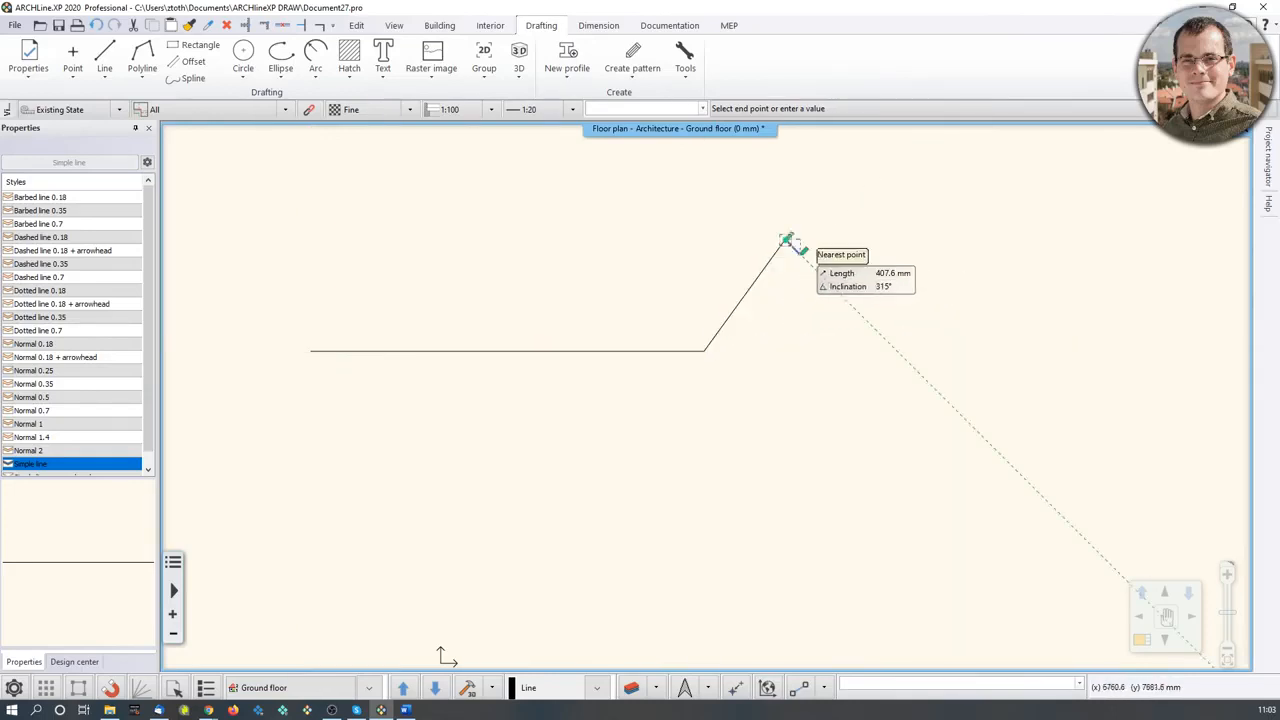
pyautogui.click(858, 348)
pyautogui.press('Return')
pyautogui.click(142, 55)
pyautogui.scroll(-3, 707, 398)
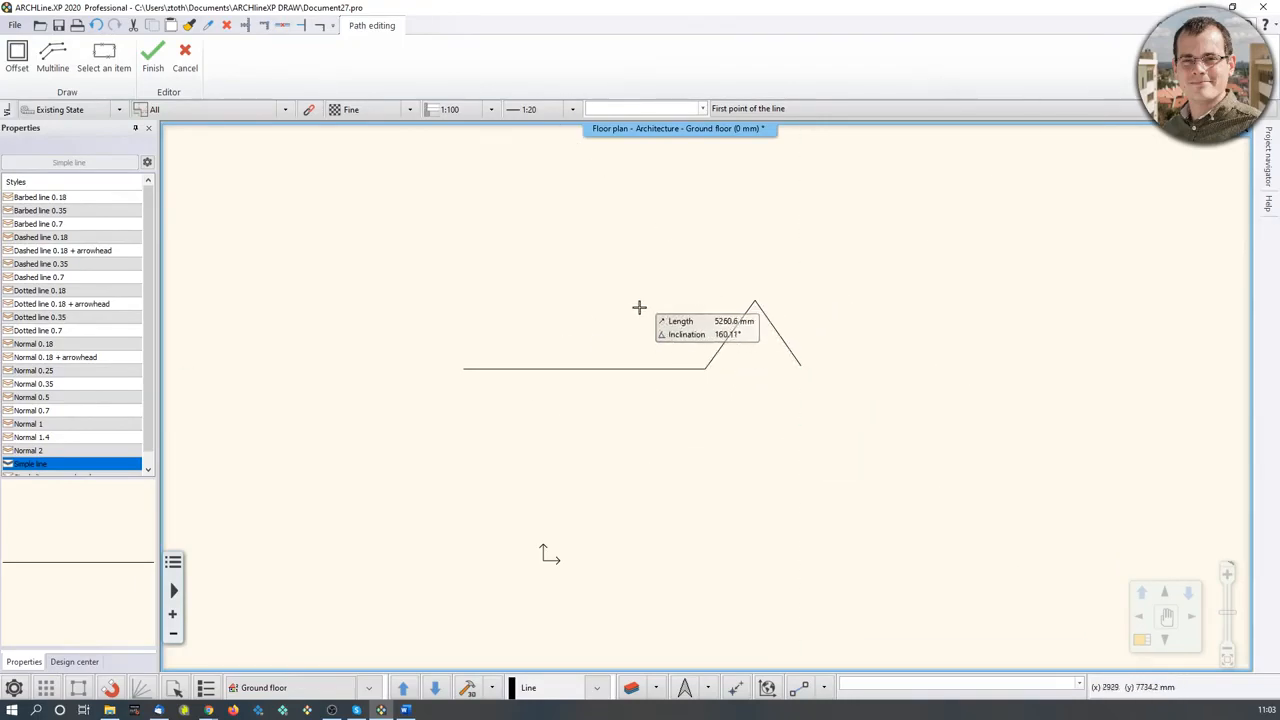
pyautogui.press('Escape')
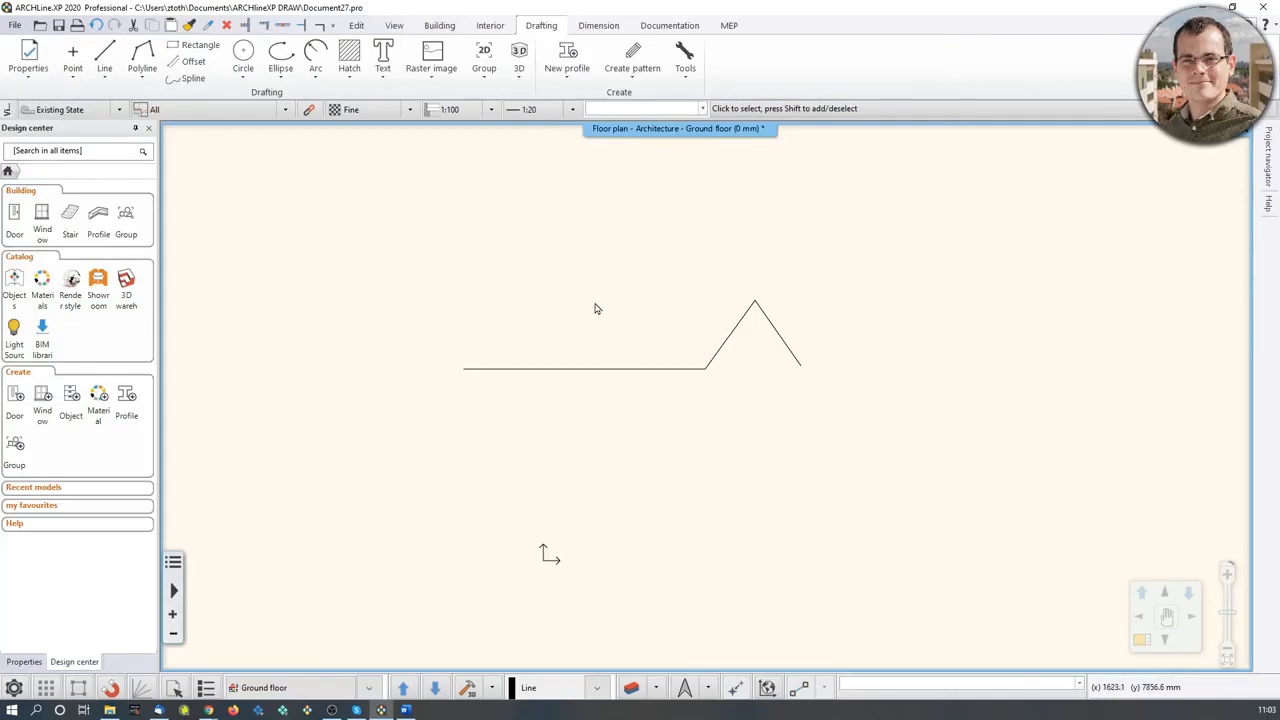
pyautogui.moveTo(594, 308); pyautogui.dragTo(606, 307, button='middle')
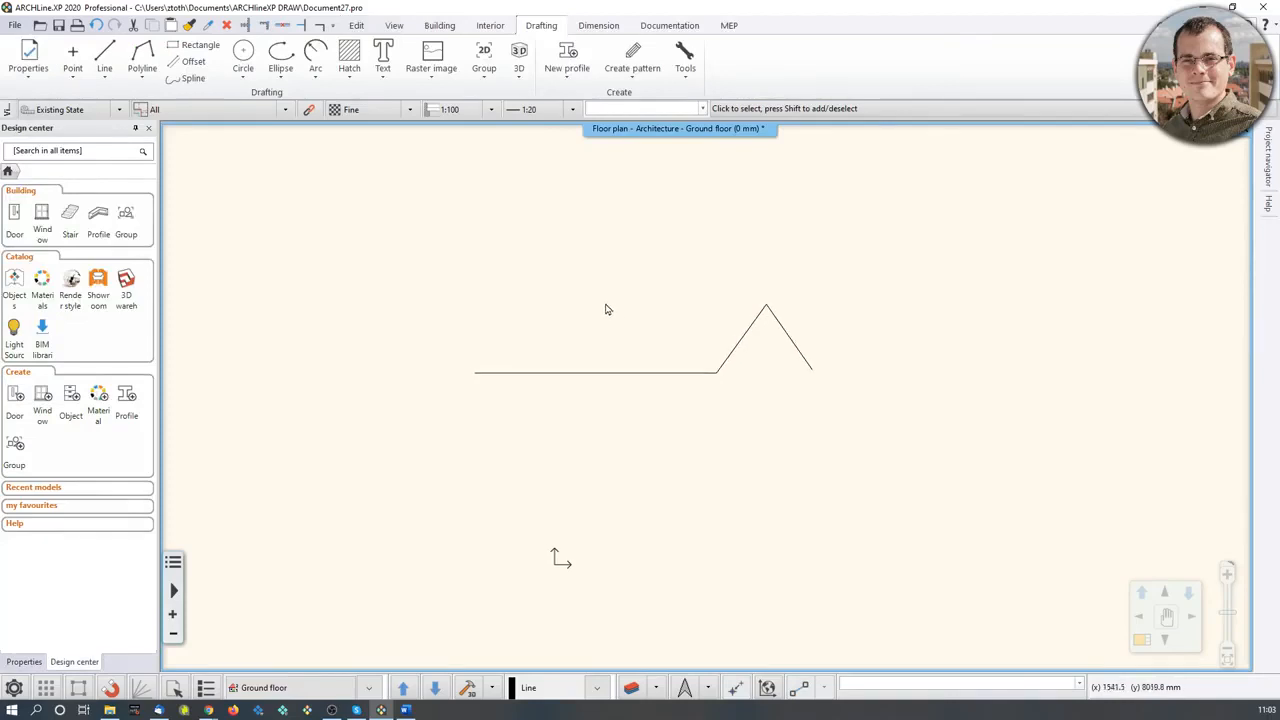
# Step: Draw a horizontal line exactly 5000 mm long, running to the right in the empty area above the existing line chain
pyautogui.rightClick(568, 259)
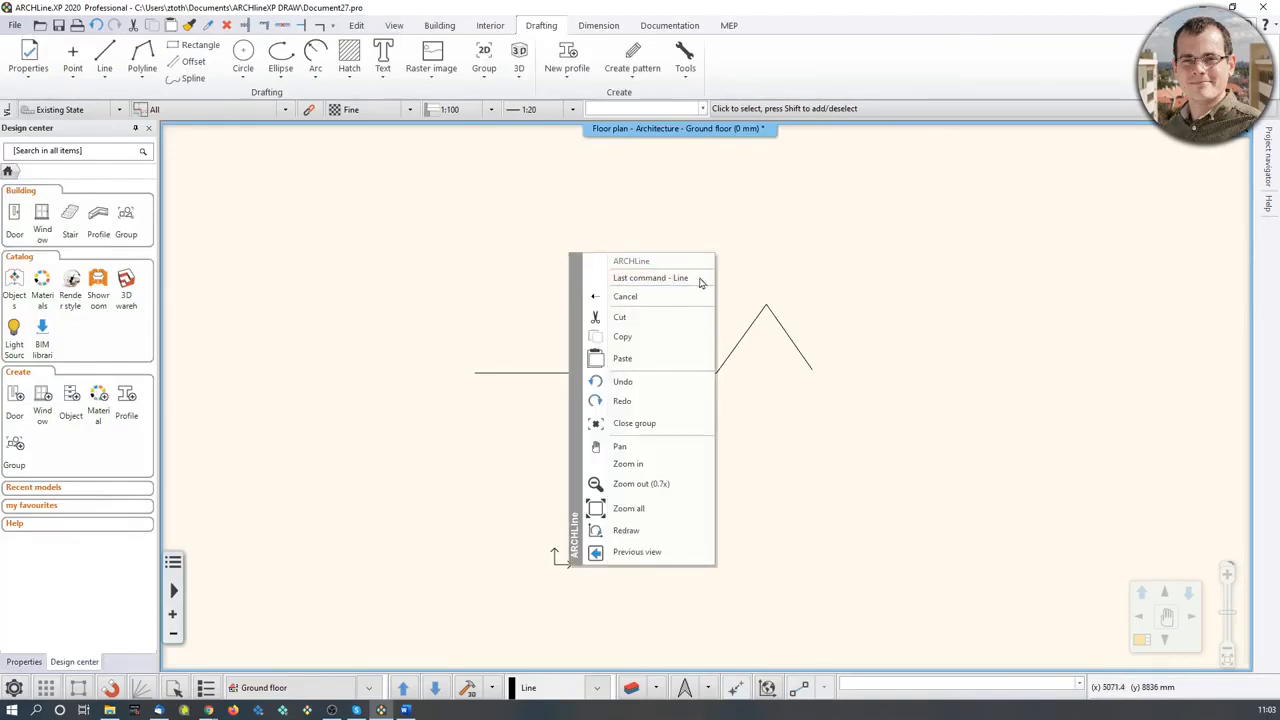
pyautogui.click(104, 58)
pyautogui.moveTo(445, 239); pyautogui.dragTo(551, 466, button='middle')
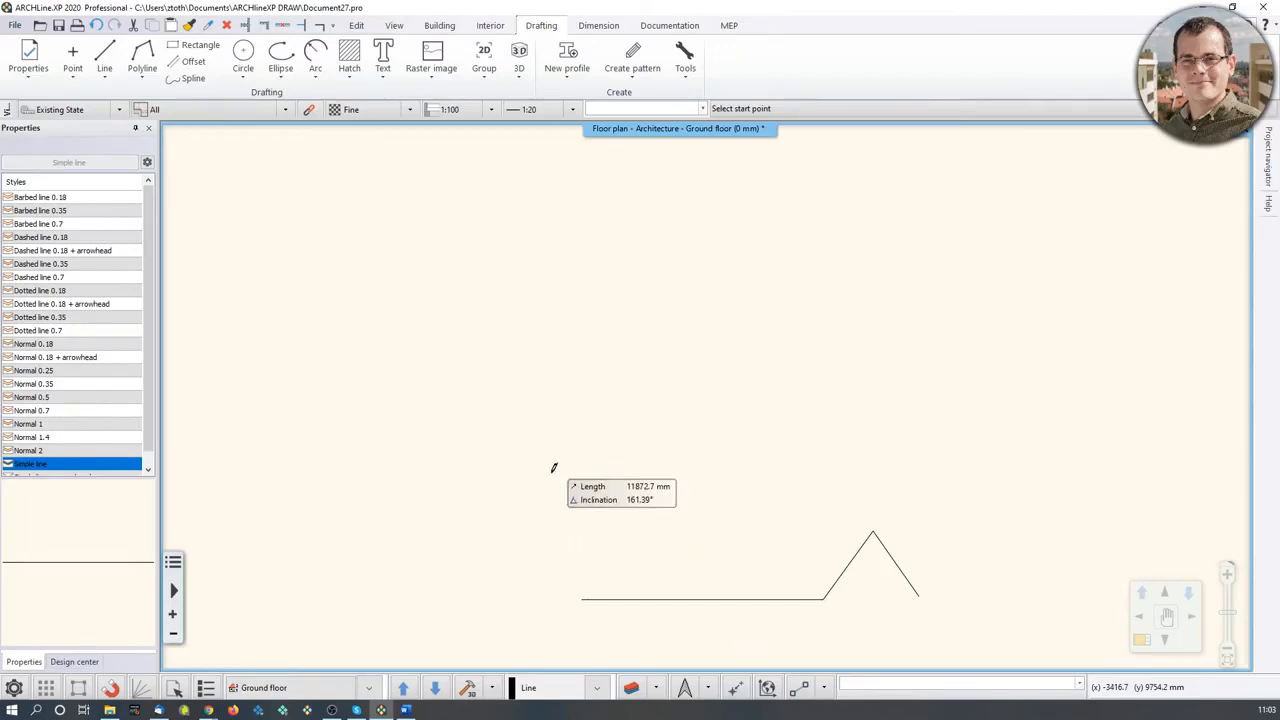
pyautogui.click(512, 461)
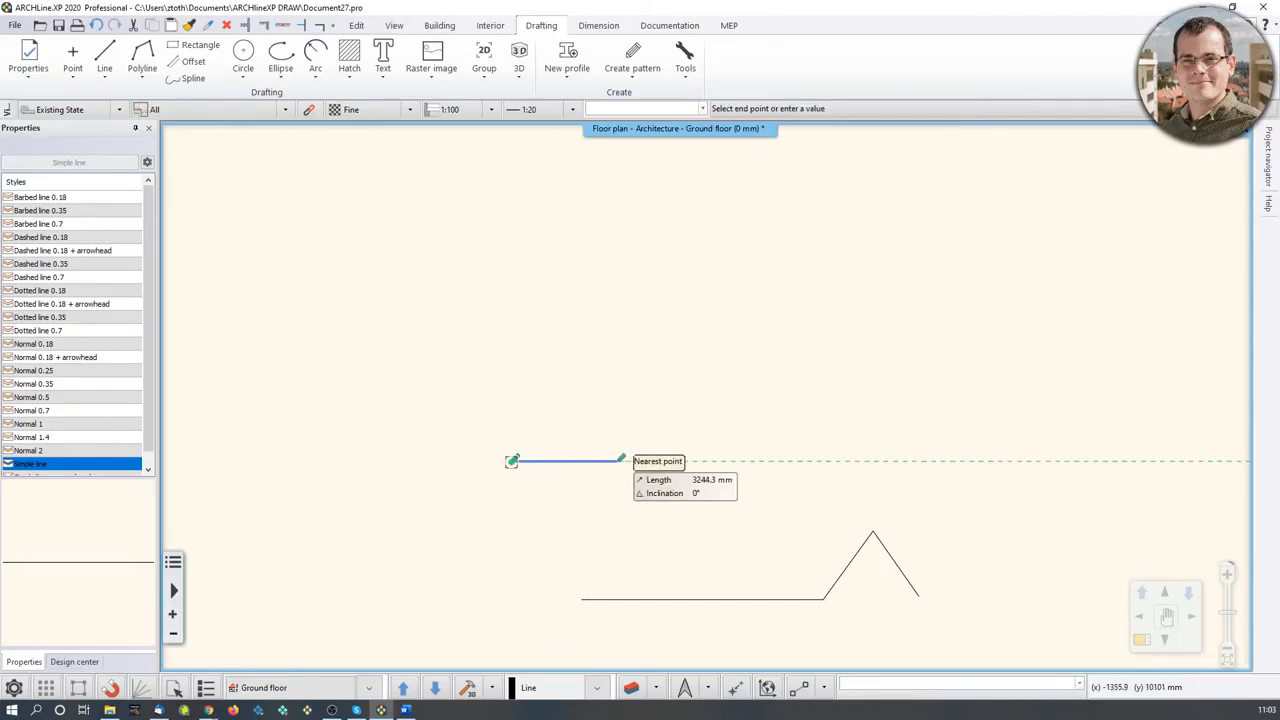
pyautogui.scroll(3, 608, 470)
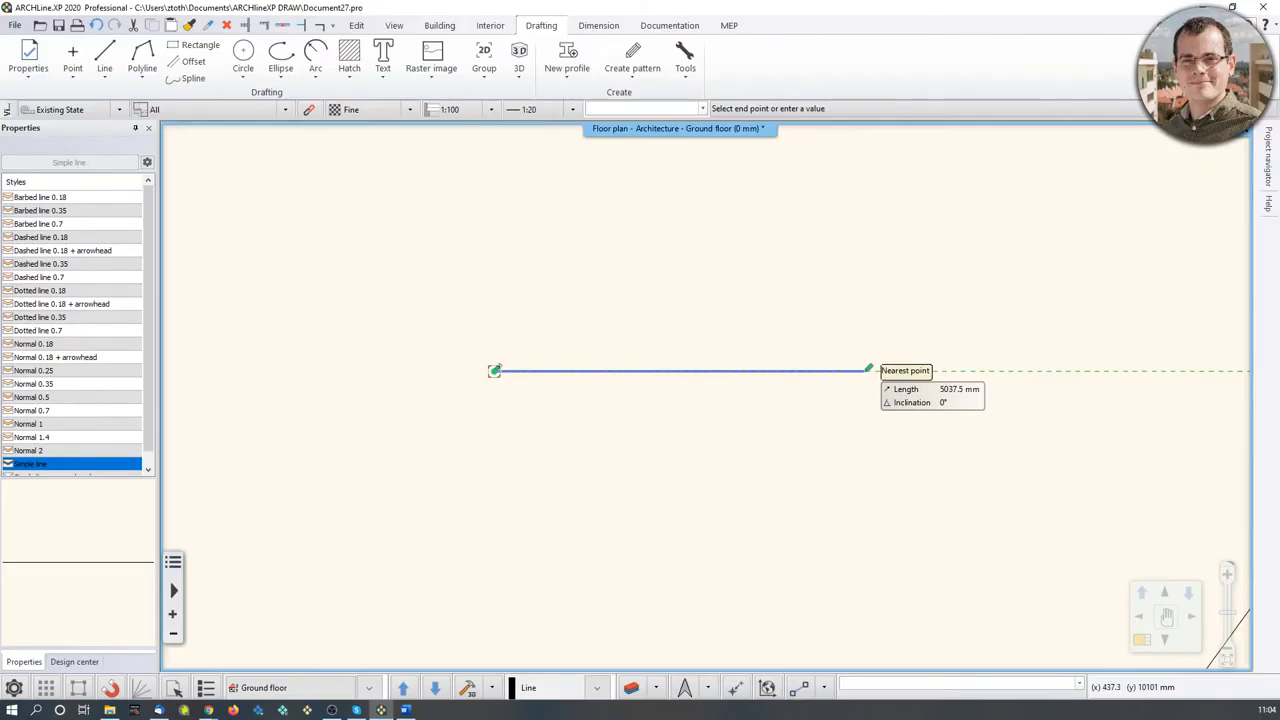
pyautogui.write('50')
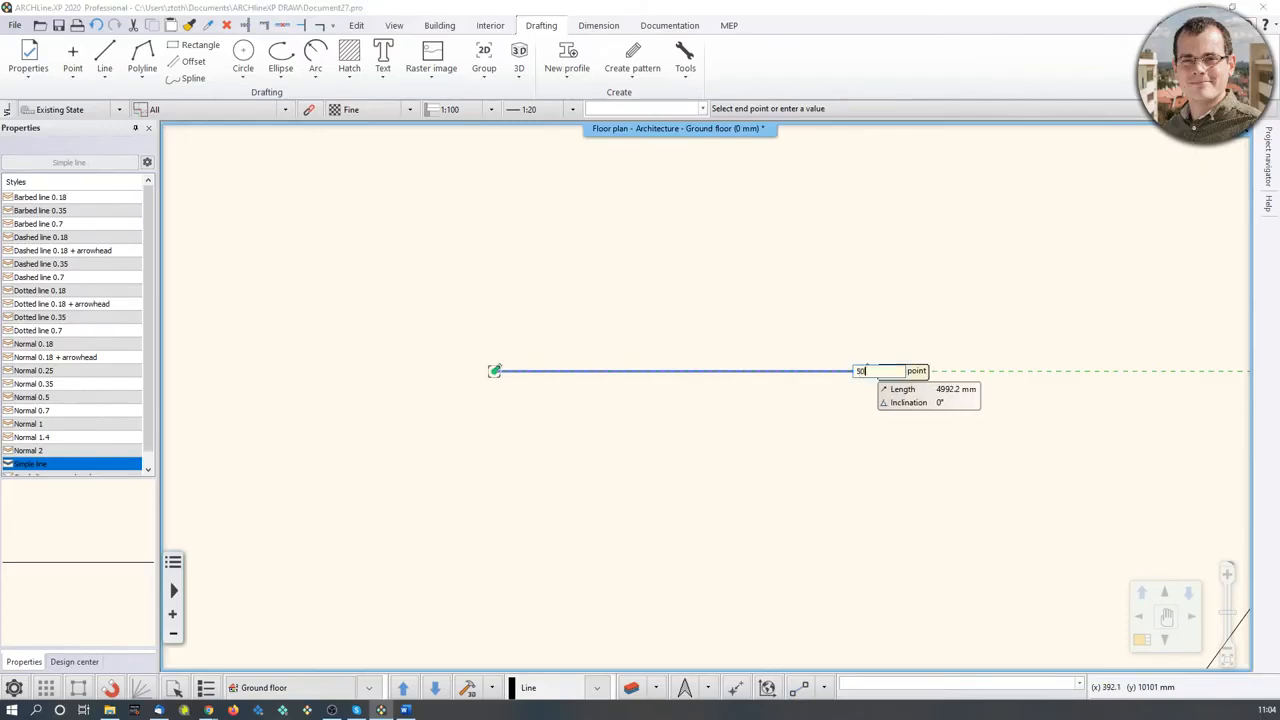
pyautogui.write('00')
pyautogui.press('Return')
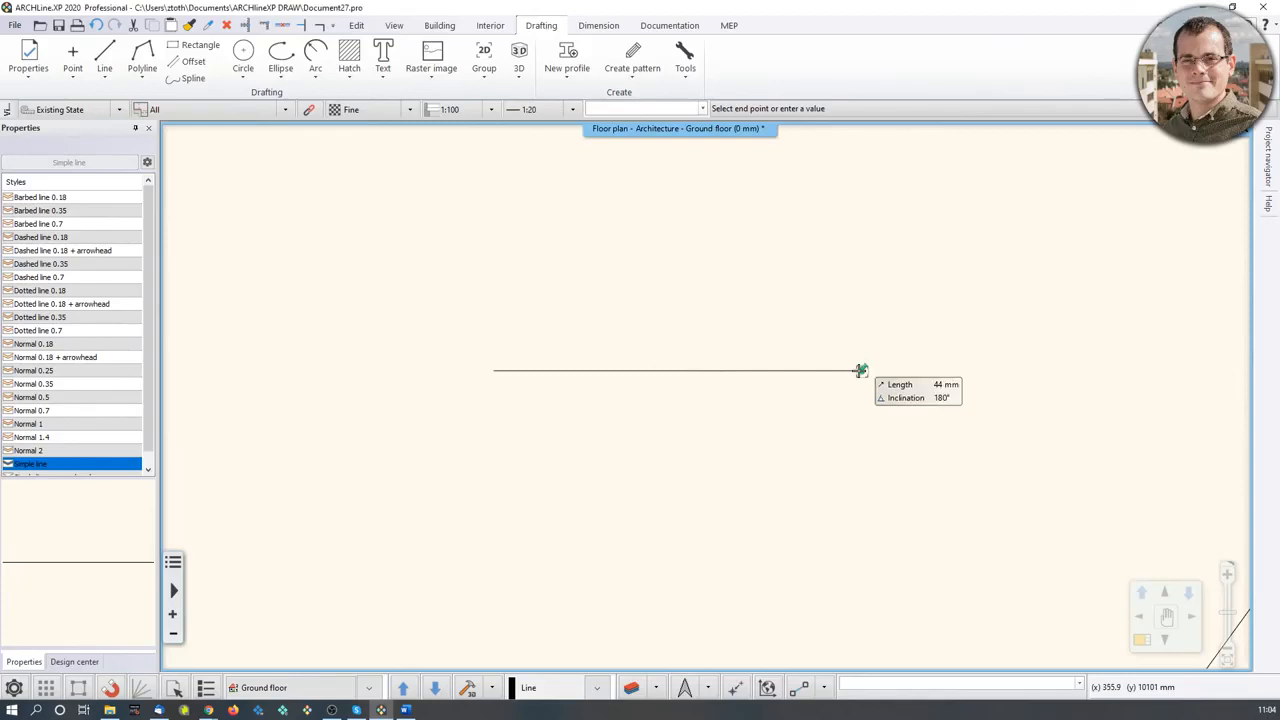
# Step: Complete a 5000 mm square from the horizontal line by adding a 5000 mm vertical side, the top side and the closing left side
pyautogui.moveTo(865, 292); pyautogui.dragTo(832, 495, button='middle')
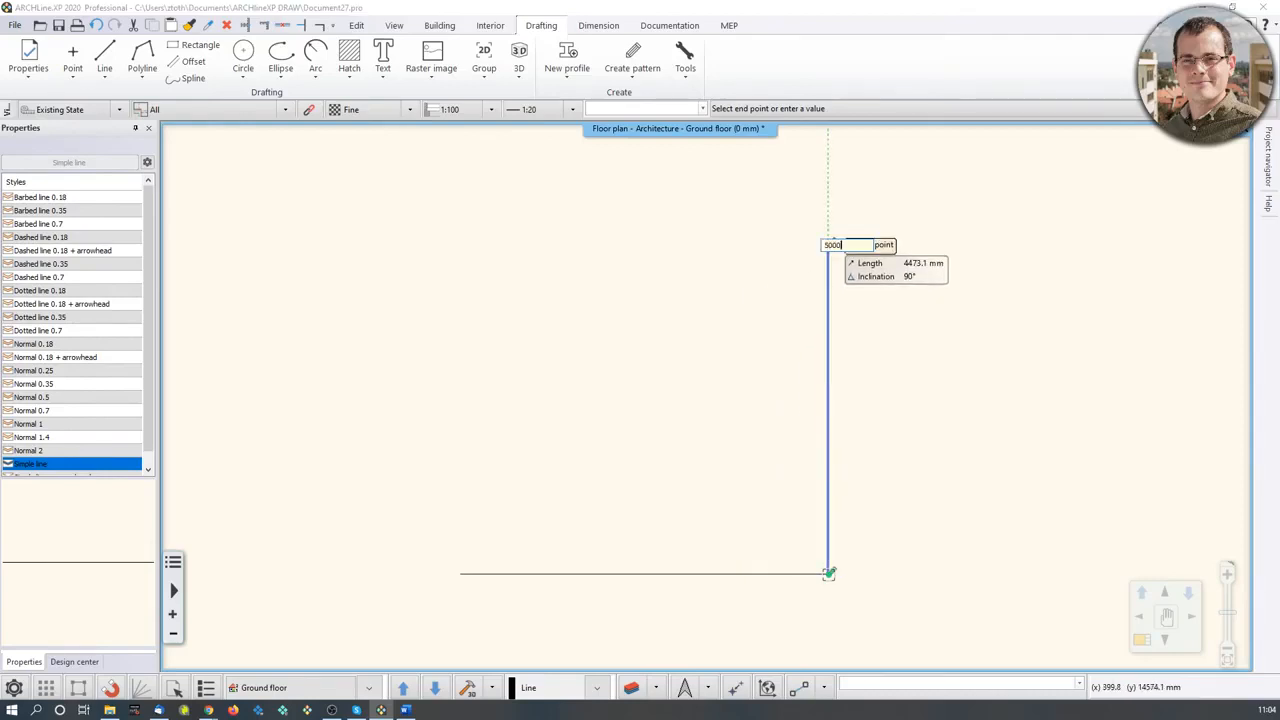
pyautogui.press('Return')
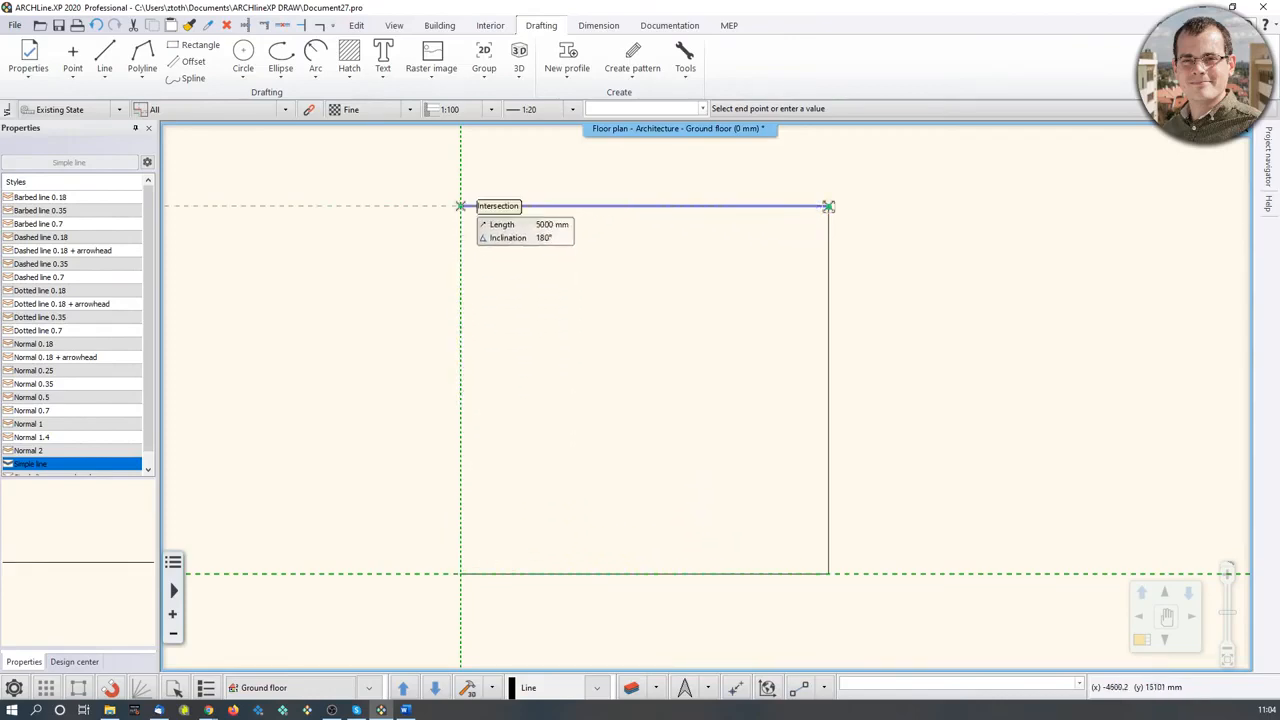
pyautogui.click(460, 206)
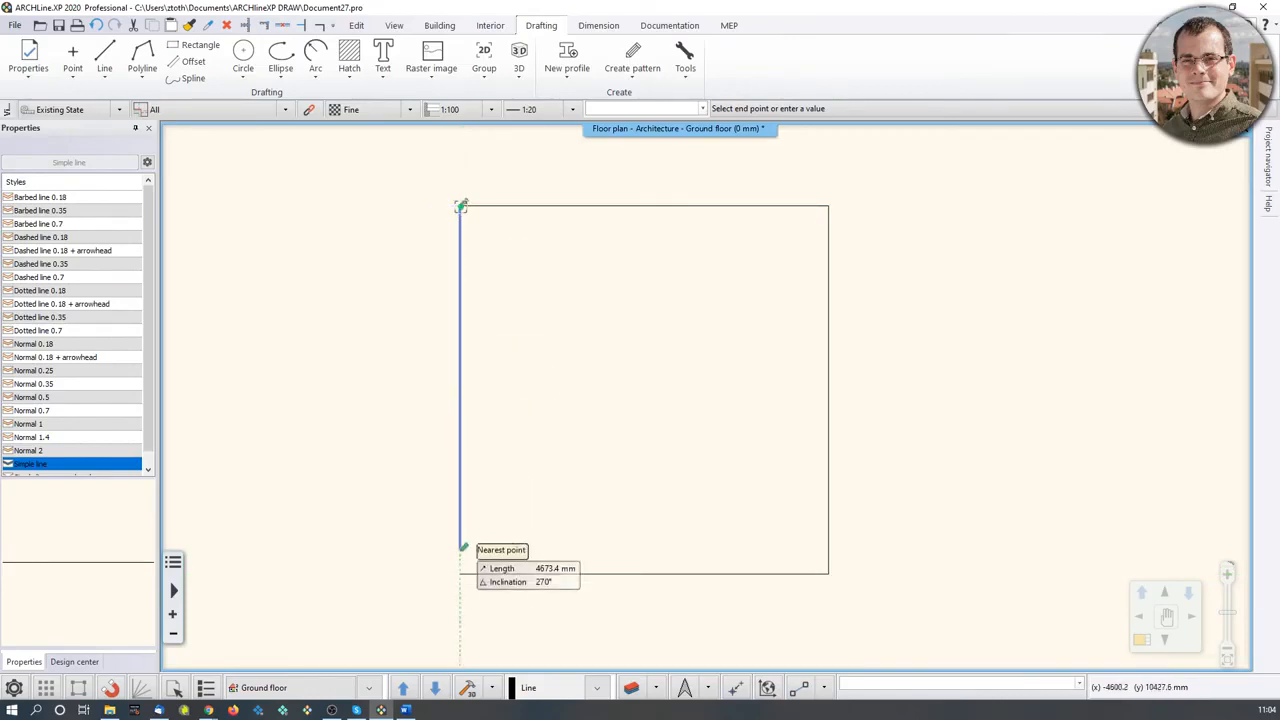
pyautogui.click(460, 572)
pyautogui.scroll(-2, 578, 489)
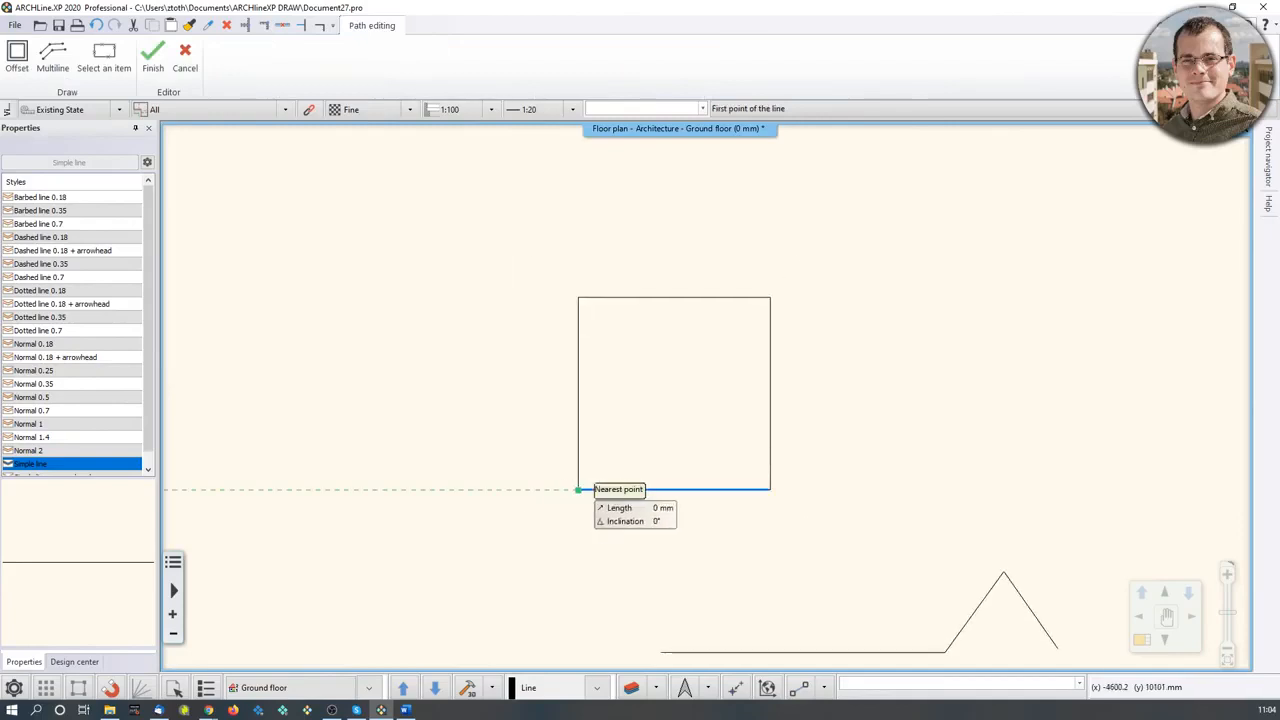
pyautogui.press('Escape')
pyautogui.moveTo(689, 446); pyautogui.dragTo(620, 437, button='middle')
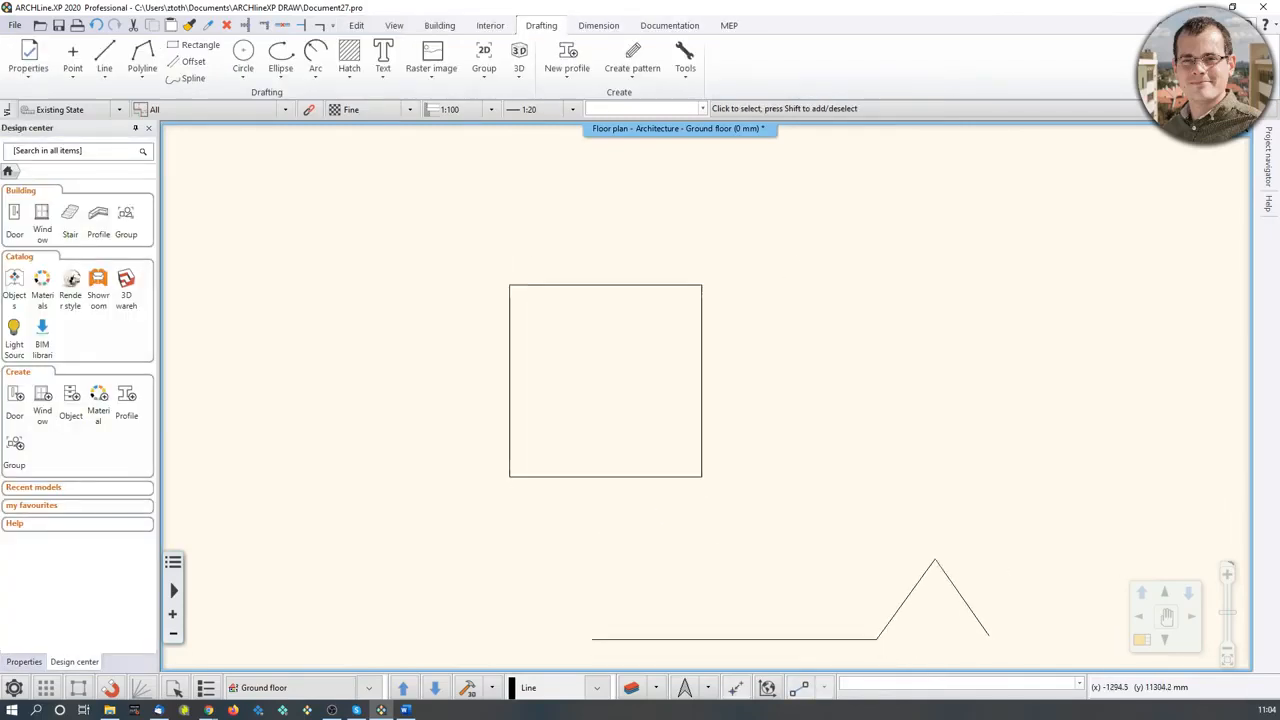
# Step: Draw a circle of about 931 mm radius outside the square, touching its right side
pyautogui.scroll(-1, 622, 413)
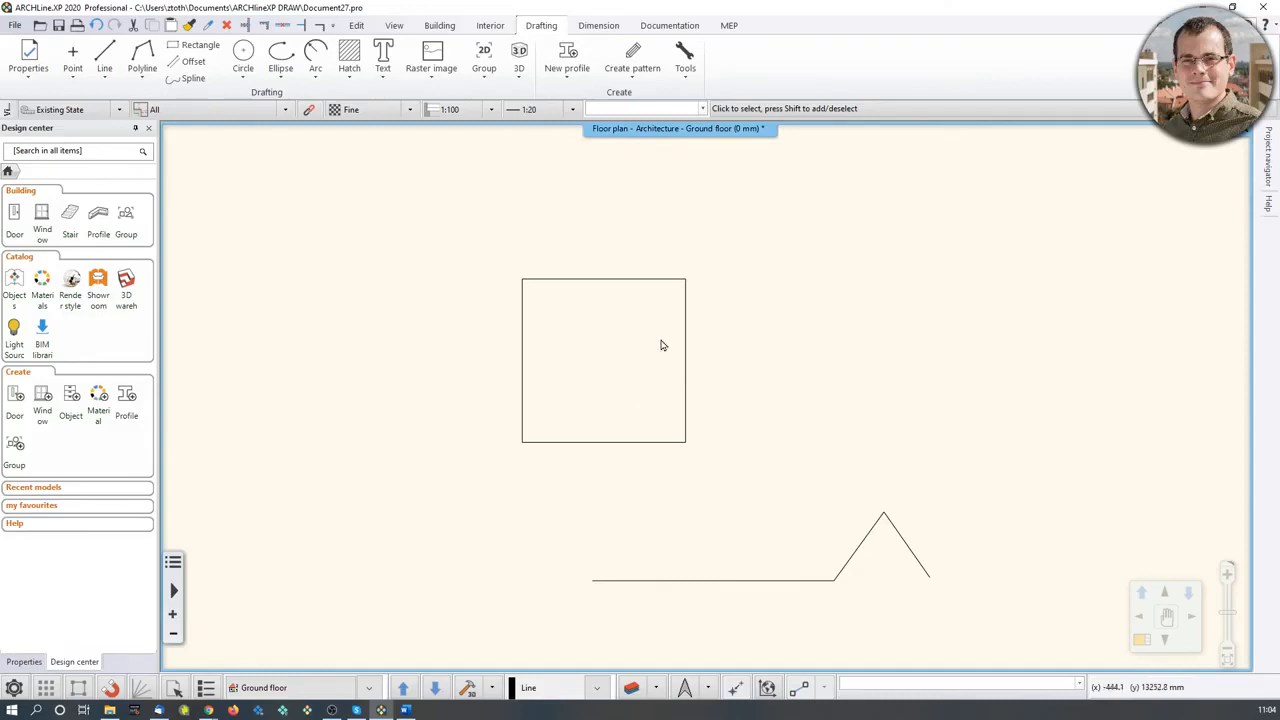
pyautogui.moveTo(660, 345); pyautogui.dragTo(654, 337, button='middle')
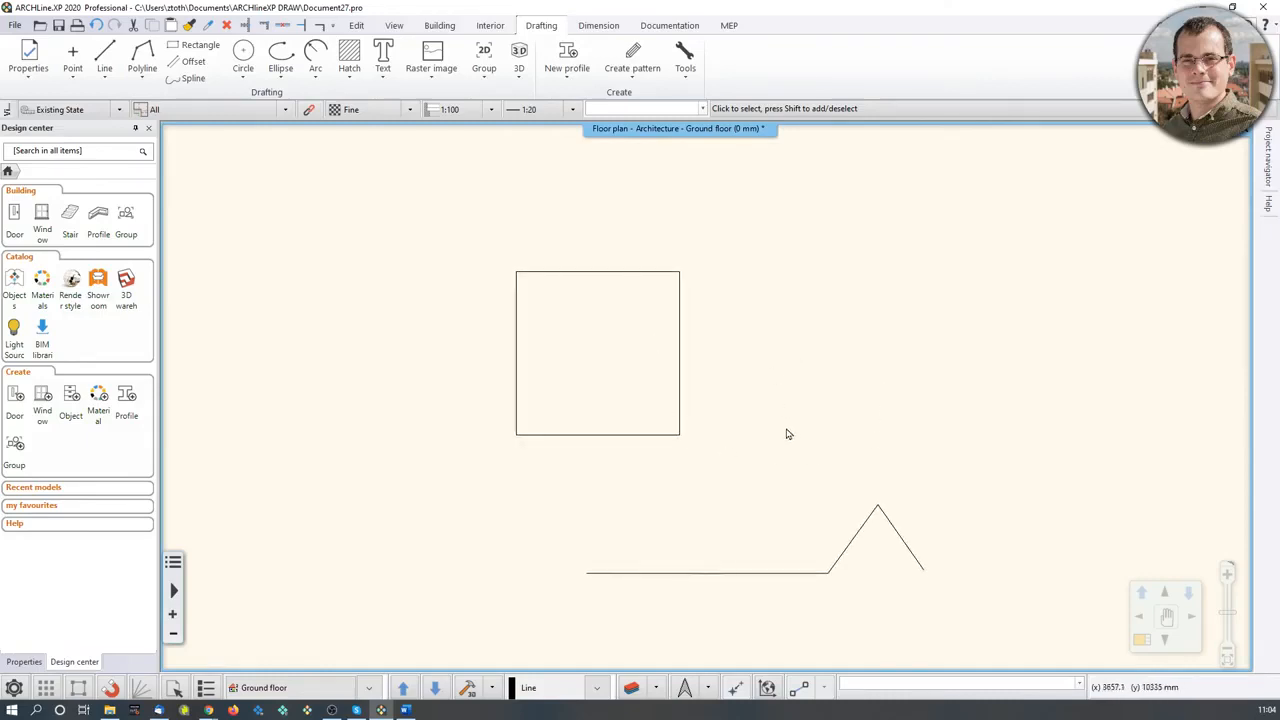
pyautogui.click(243, 55)
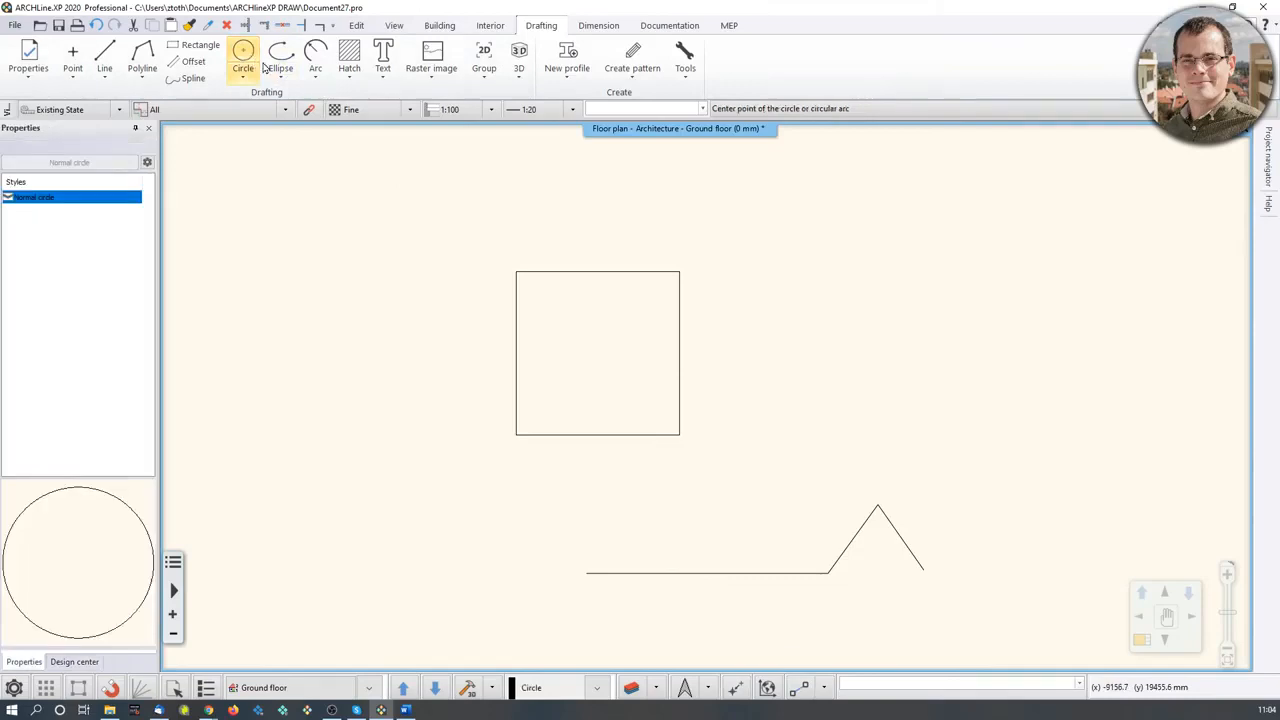
pyautogui.click(710, 373)
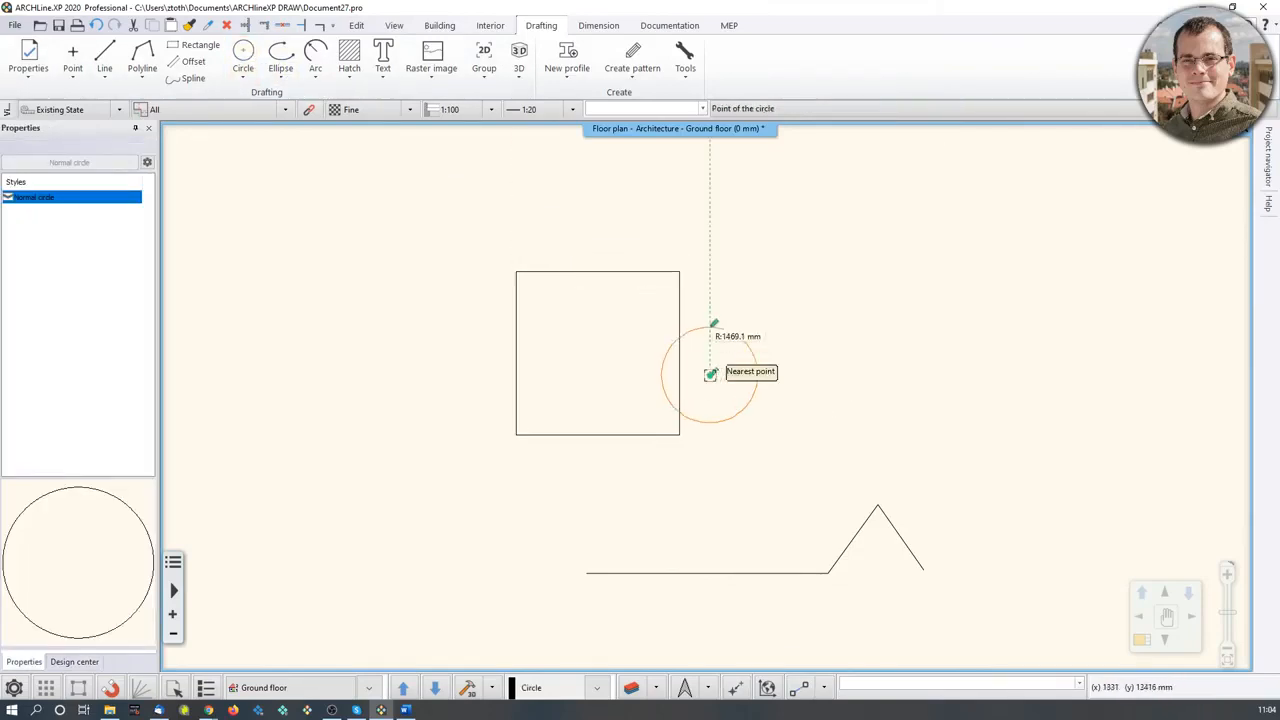
pyautogui.scroll(2, 706, 386)
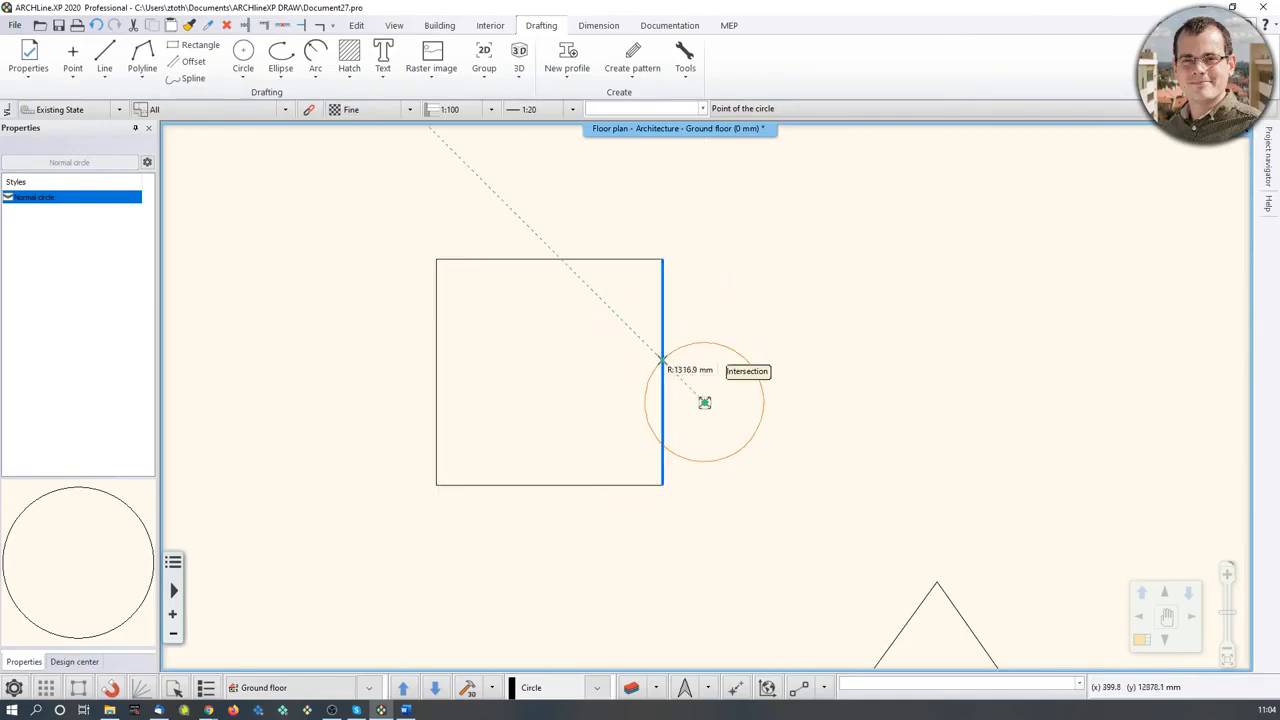
pyautogui.click(661, 402)
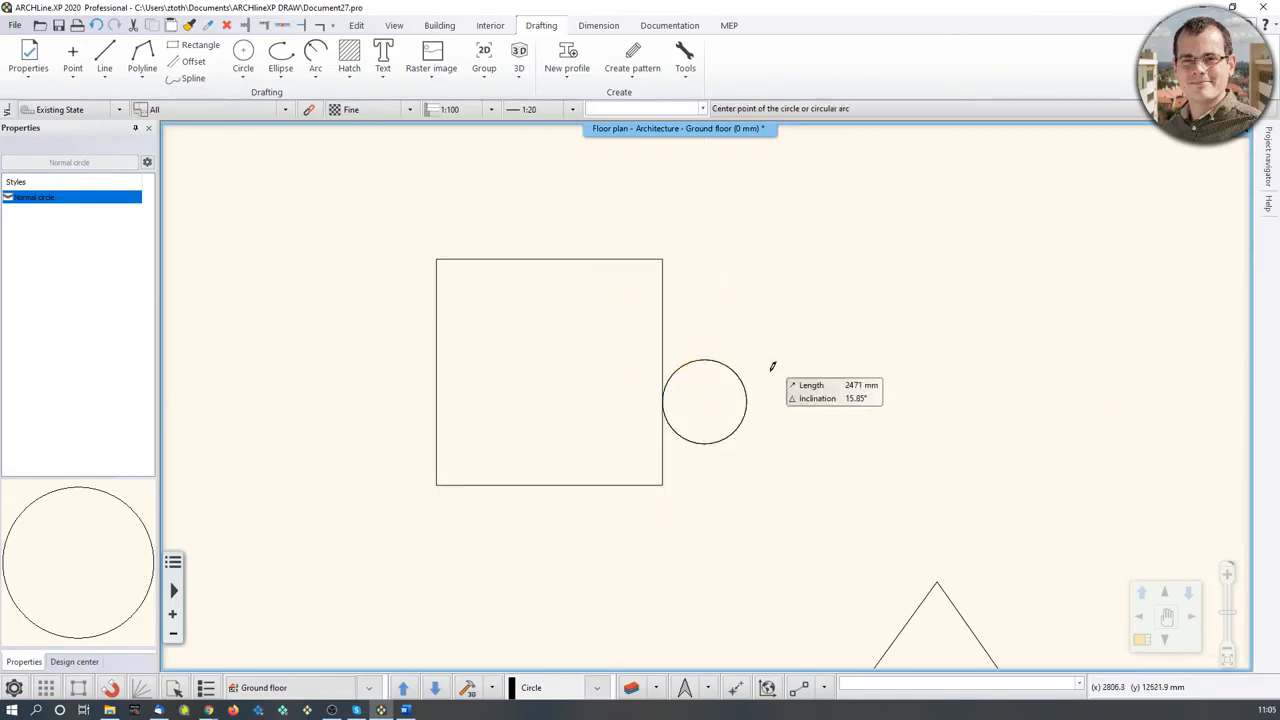
pyautogui.press('Escape')
pyautogui.scroll(1, 718, 415)
pyautogui.scroll(1, 700, 416)
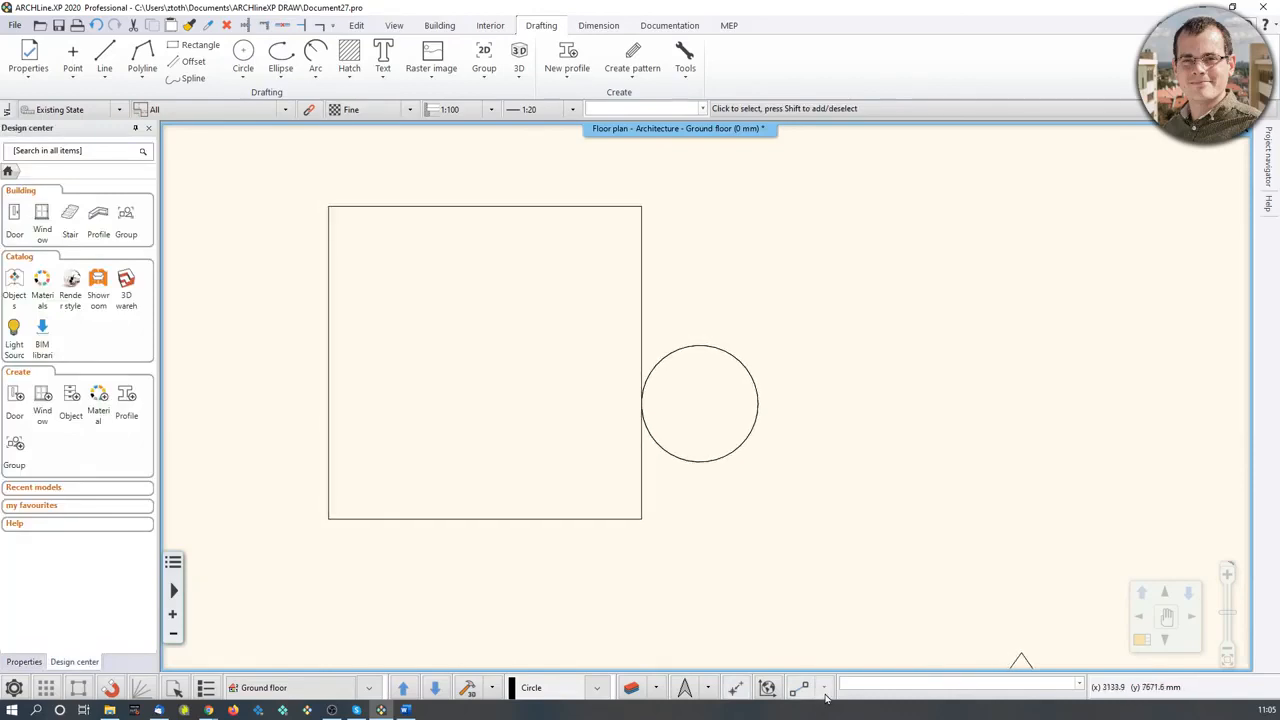
# Step: Examine the list of point snap options available while the Line command is active
pyautogui.click(104, 55)
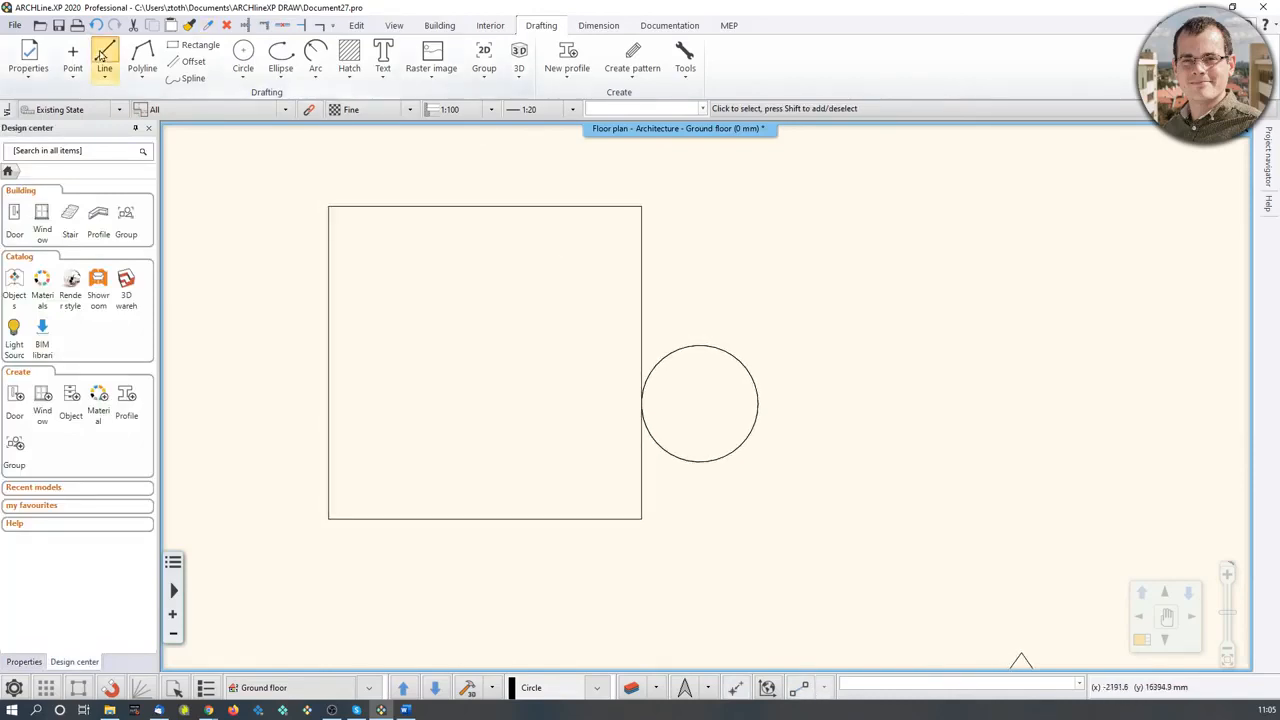
pyautogui.rightClick(788, 405)
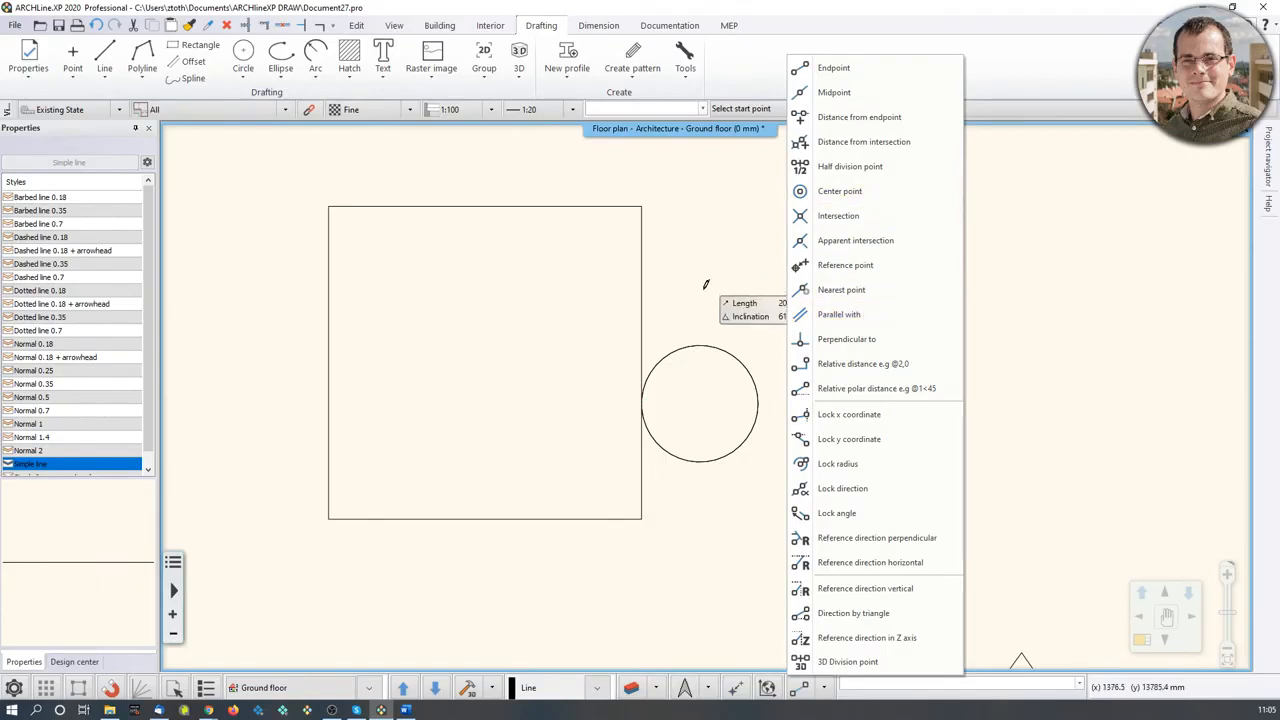
pyautogui.press('Escape')
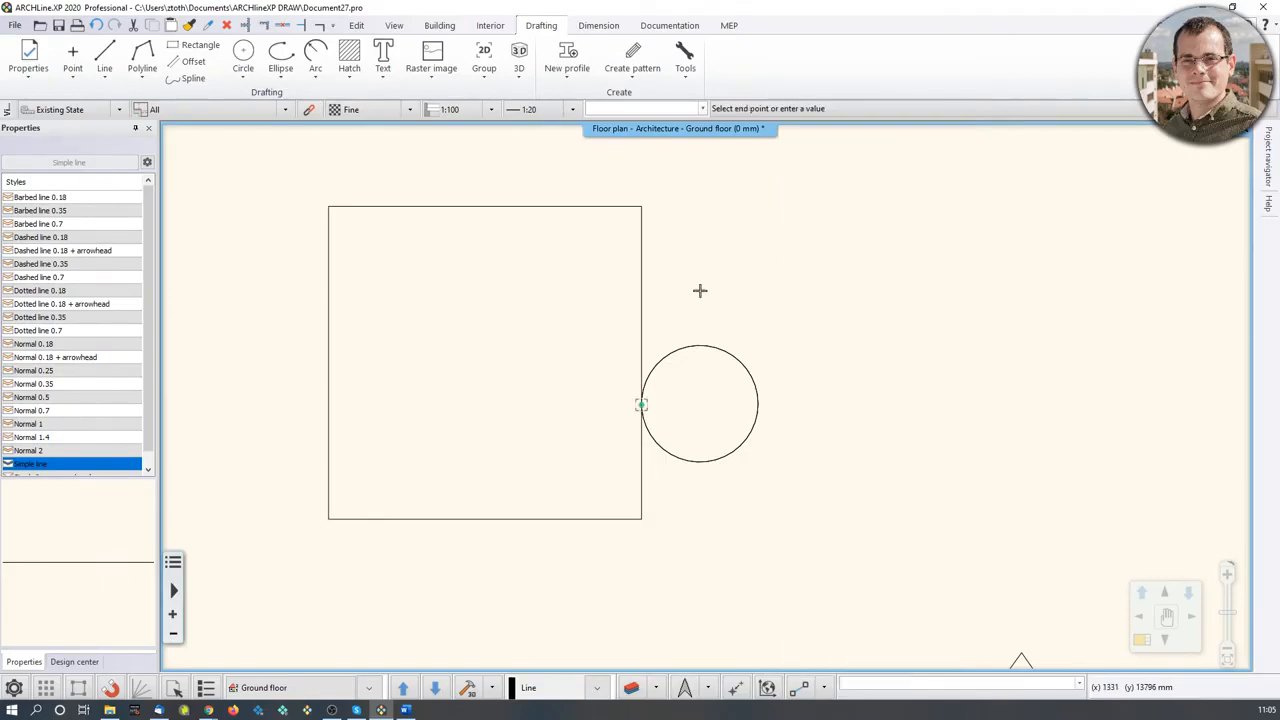
pyautogui.scroll(-3, 735, 317)
pyautogui.press('Escape')
pyautogui.moveTo(828, 412); pyautogui.dragTo(789, 364, button='middle')
pyautogui.press('Escape')
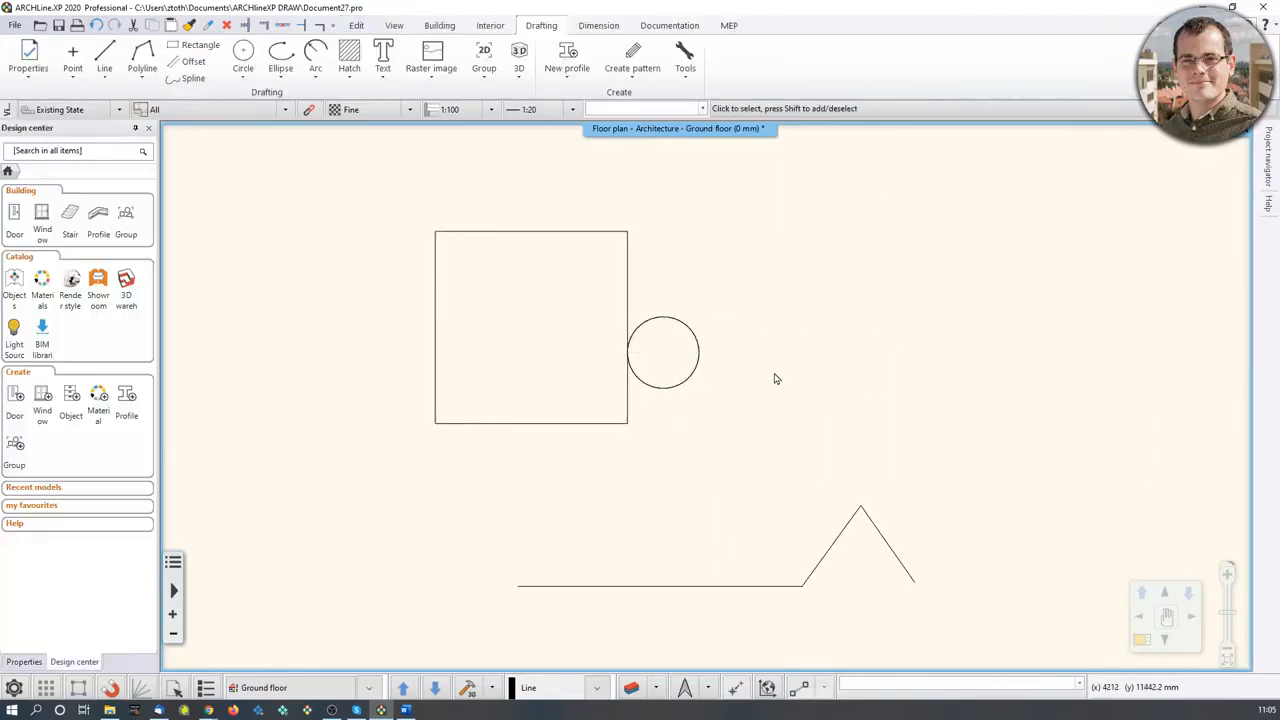
# Step: Draw a second small circle below the square, just above the horizontal segment of the line chain
pyautogui.click(243, 55)
pyautogui.click(628, 537)
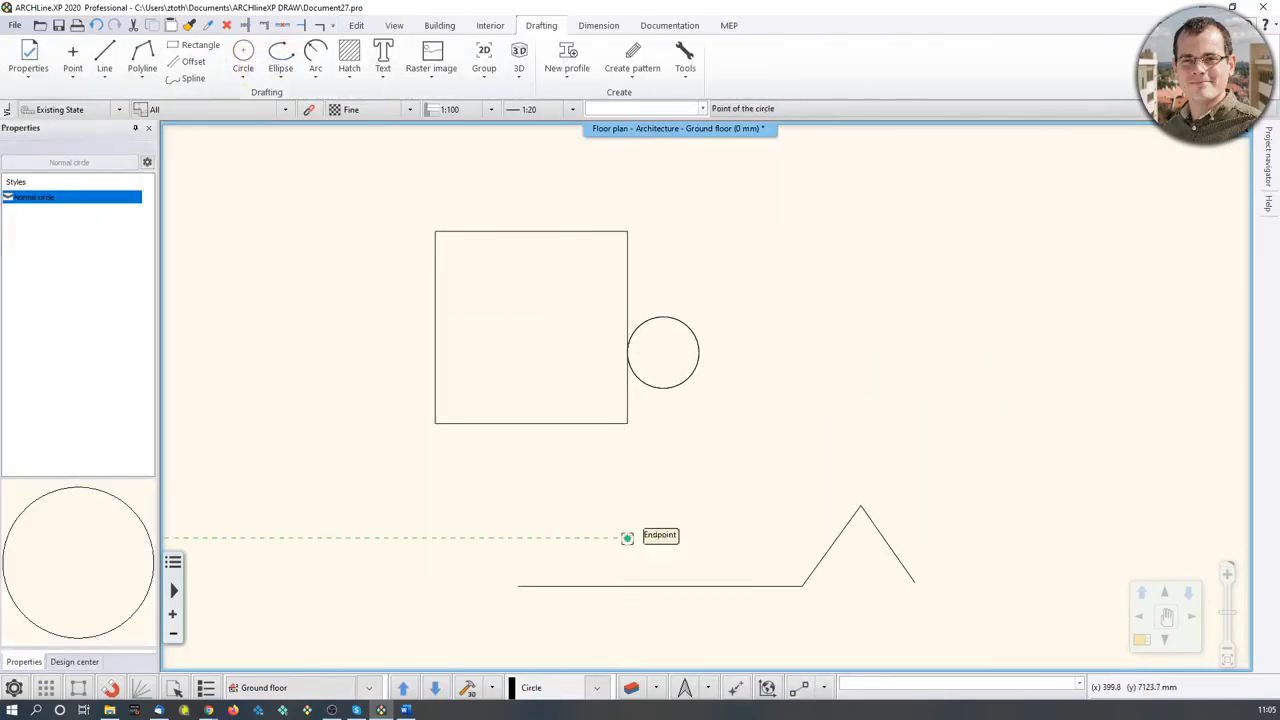
pyautogui.click(656, 513)
pyautogui.press('Escape')
pyautogui.click(751, 427)
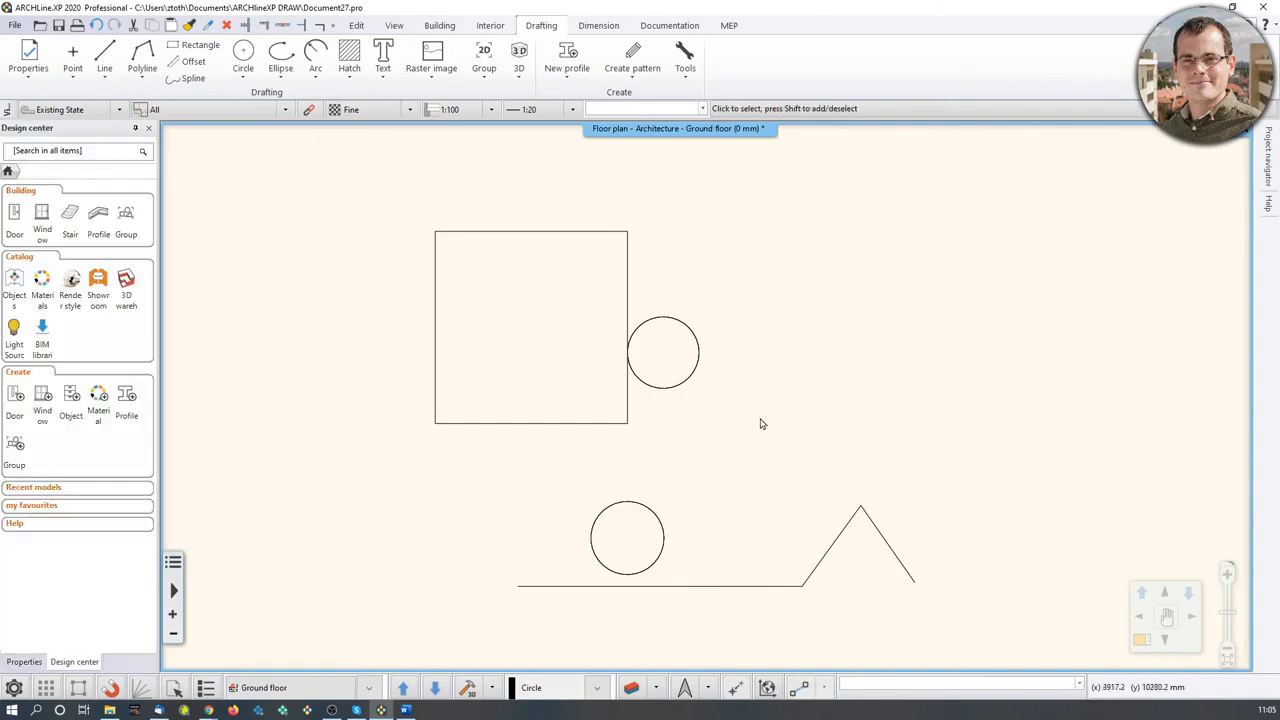
# Step: Draw a larger circle of about 1450 mm radius between the two small circles and the peak
pyautogui.rightClick(760, 423)
pyautogui.click(843, 128)
pyautogui.click(751, 481)
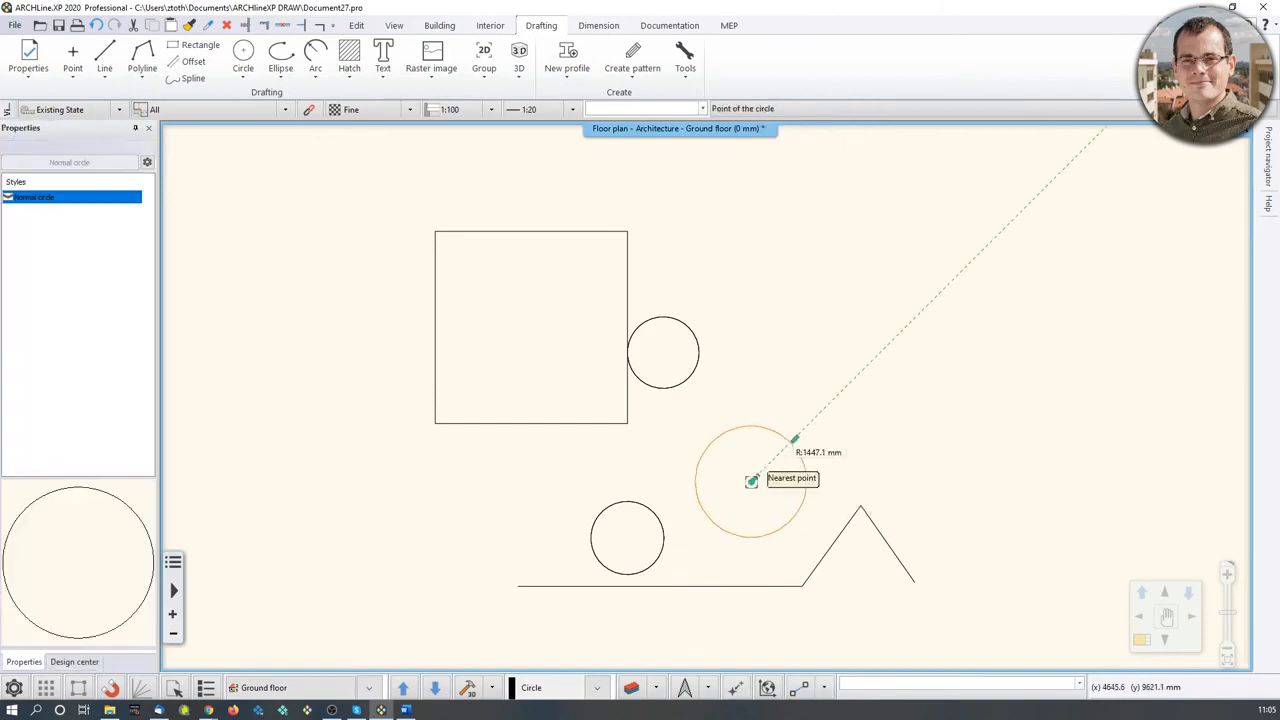
pyautogui.click(797, 448)
pyautogui.press('Escape')
pyautogui.scroll(-1, 838, 473)
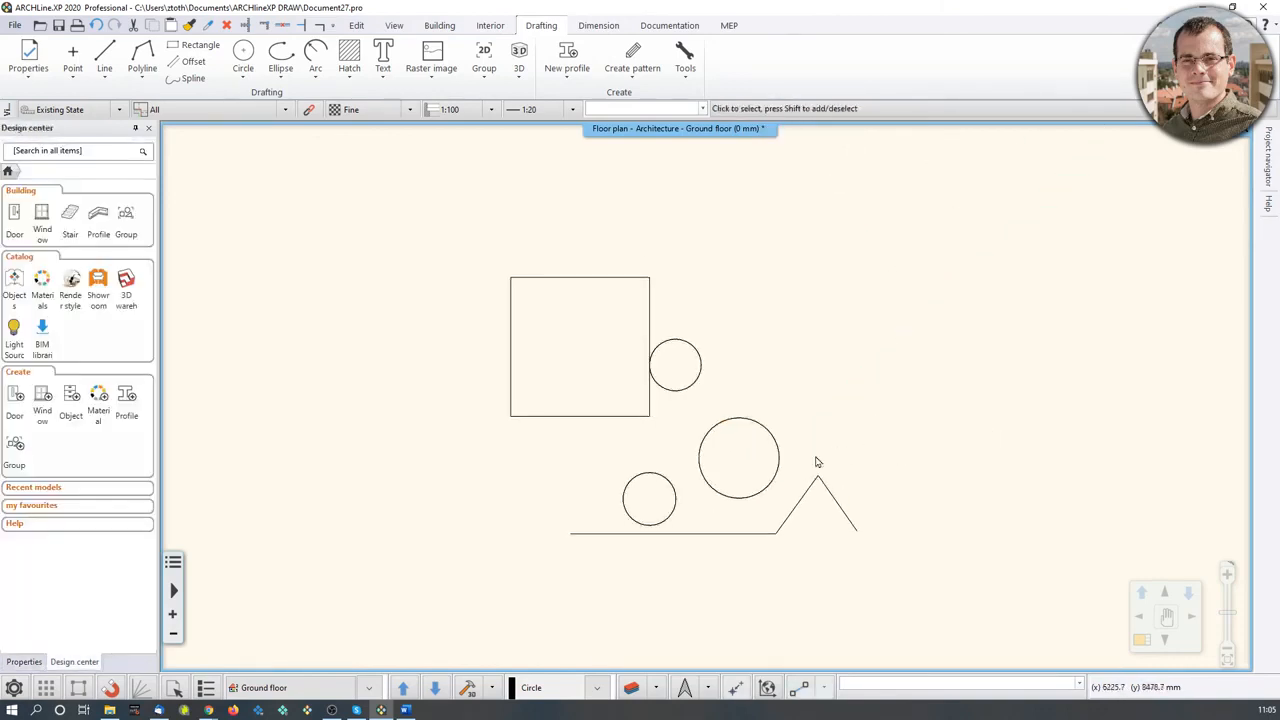
# Step: Select all four sides of the square and move them together to the left and slightly upward, away from the circle
pyautogui.click(510, 368)
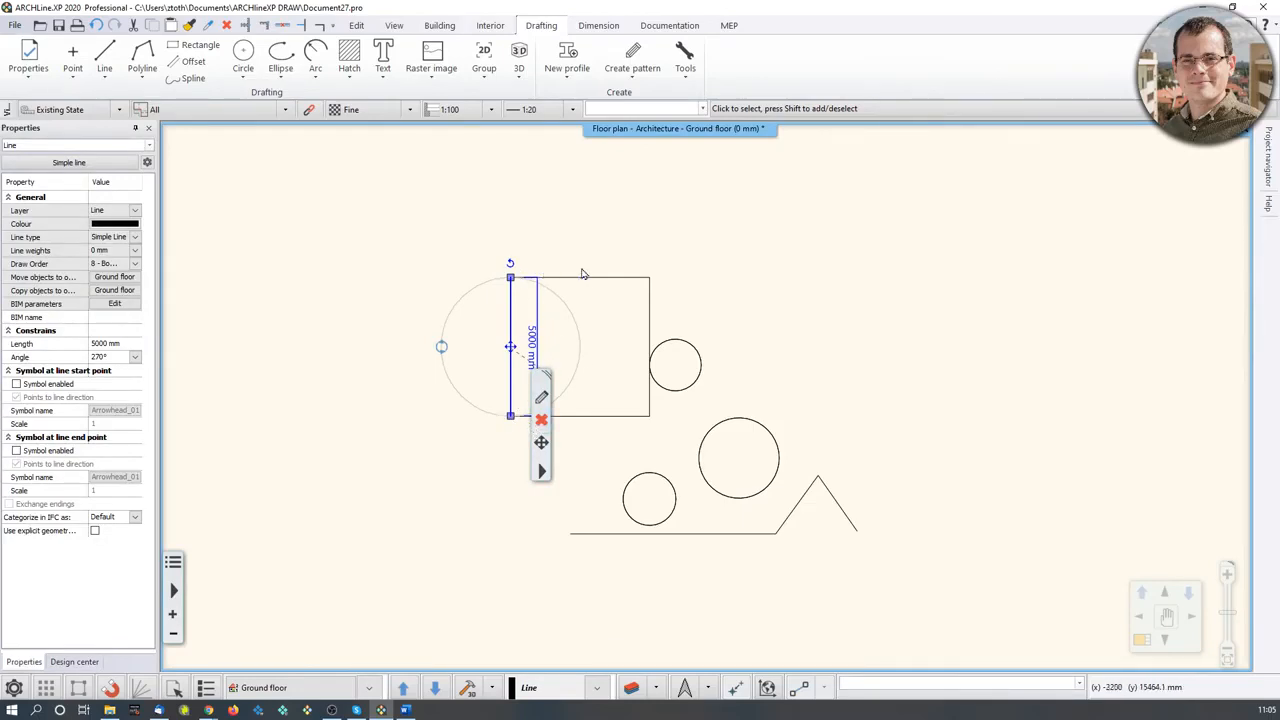
pyautogui.scroll(2, 550, 360)
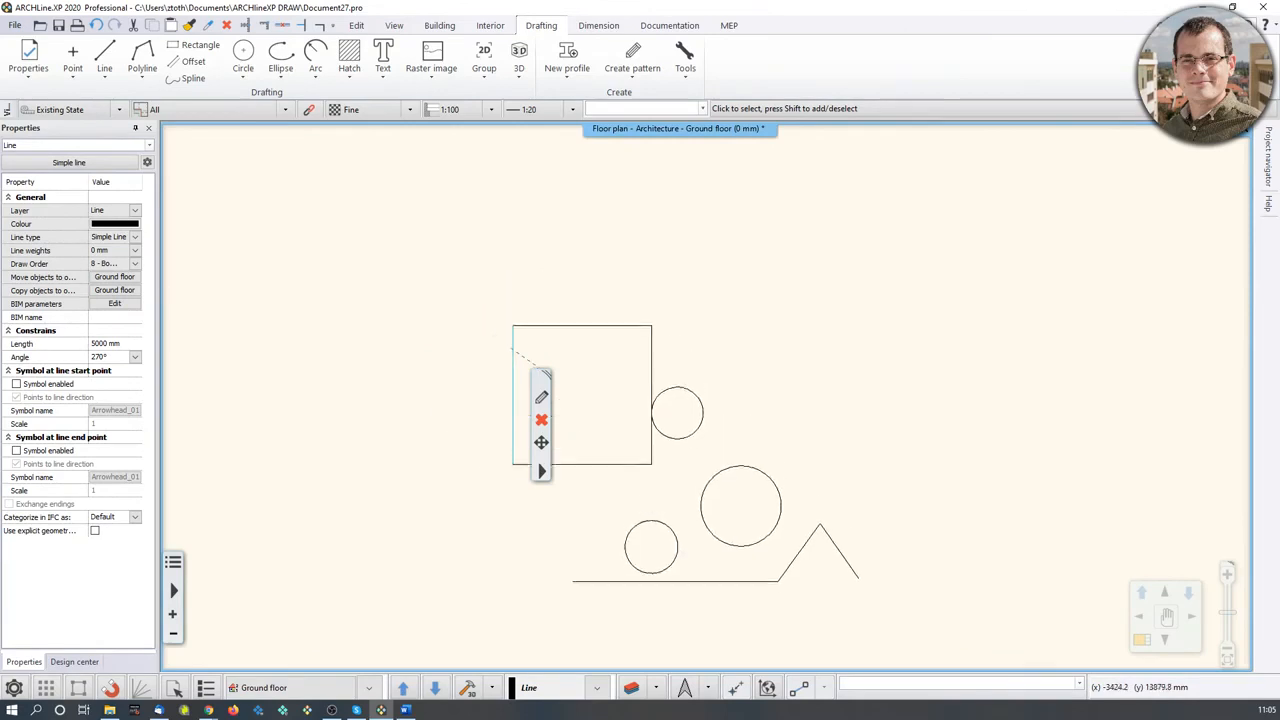
pyautogui.scroll(1, 560, 374)
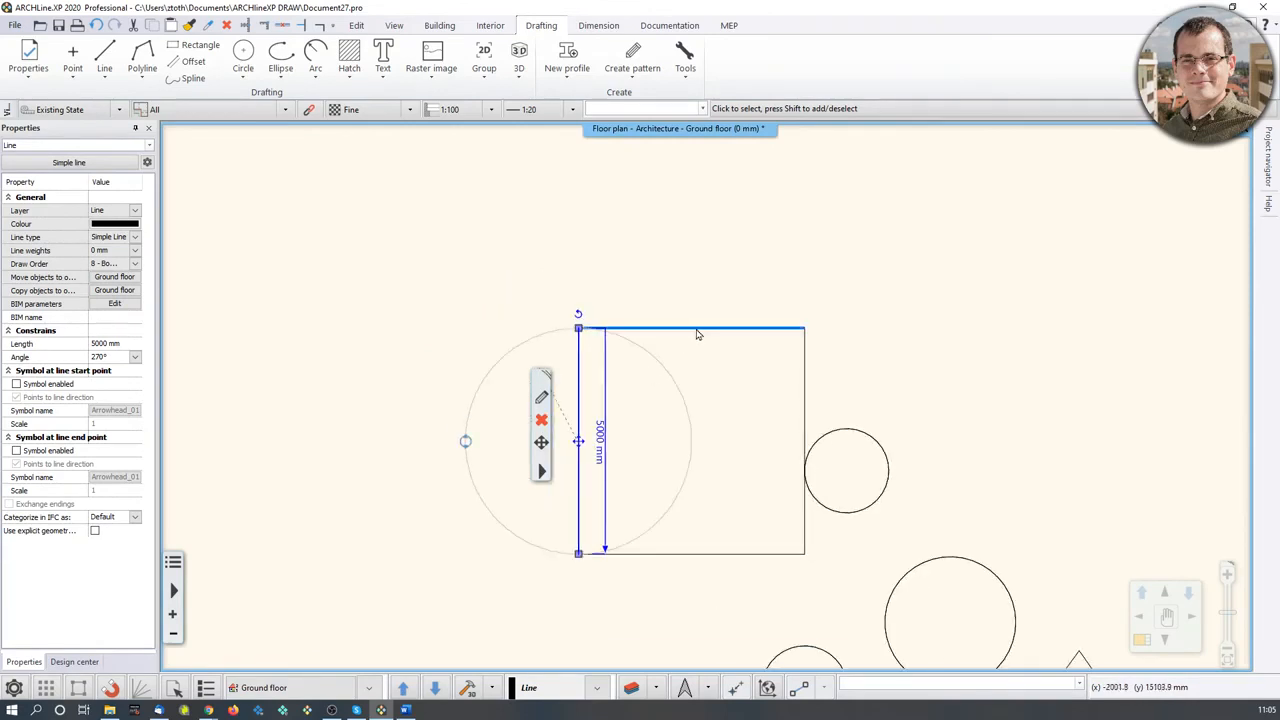
pyautogui.keyDown('shift'); pyautogui.click(777, 329); pyautogui.keyUp('shift')
pyautogui.keyDown('shift'); pyautogui.click(804, 440); pyautogui.keyUp('shift')
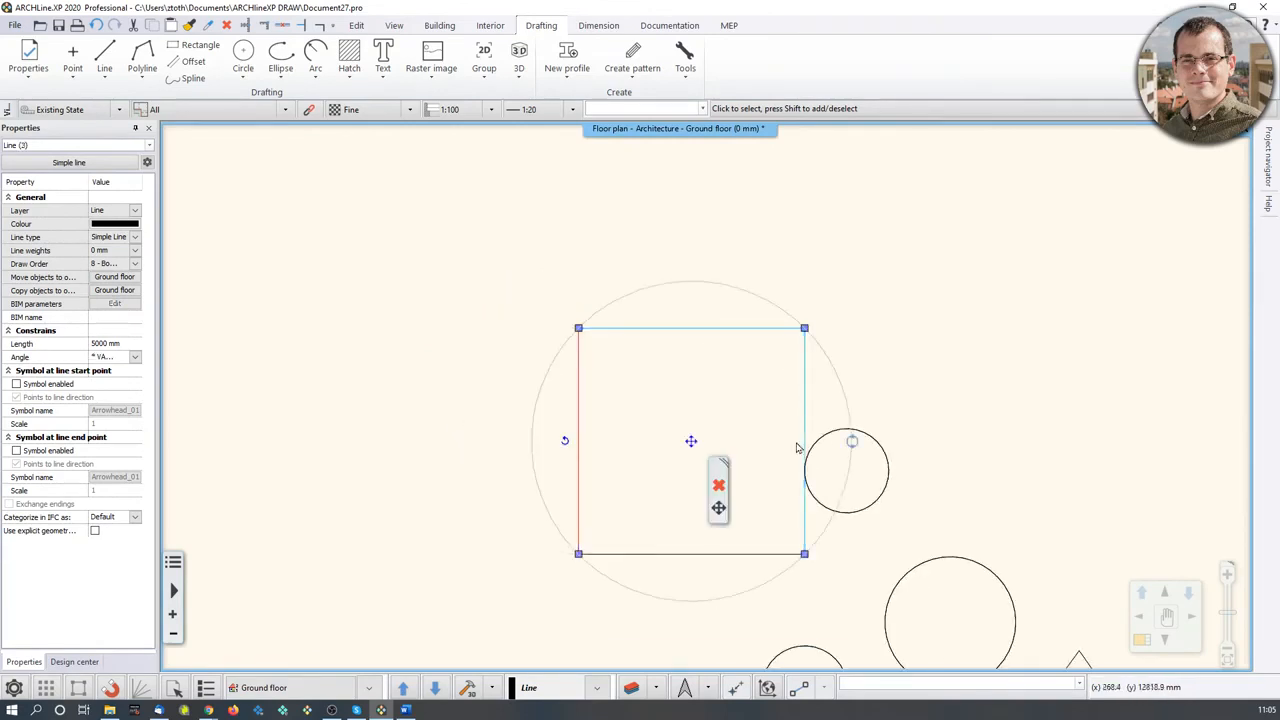
pyautogui.keyDown('shift'); pyautogui.click(757, 554); pyautogui.keyUp('shift')
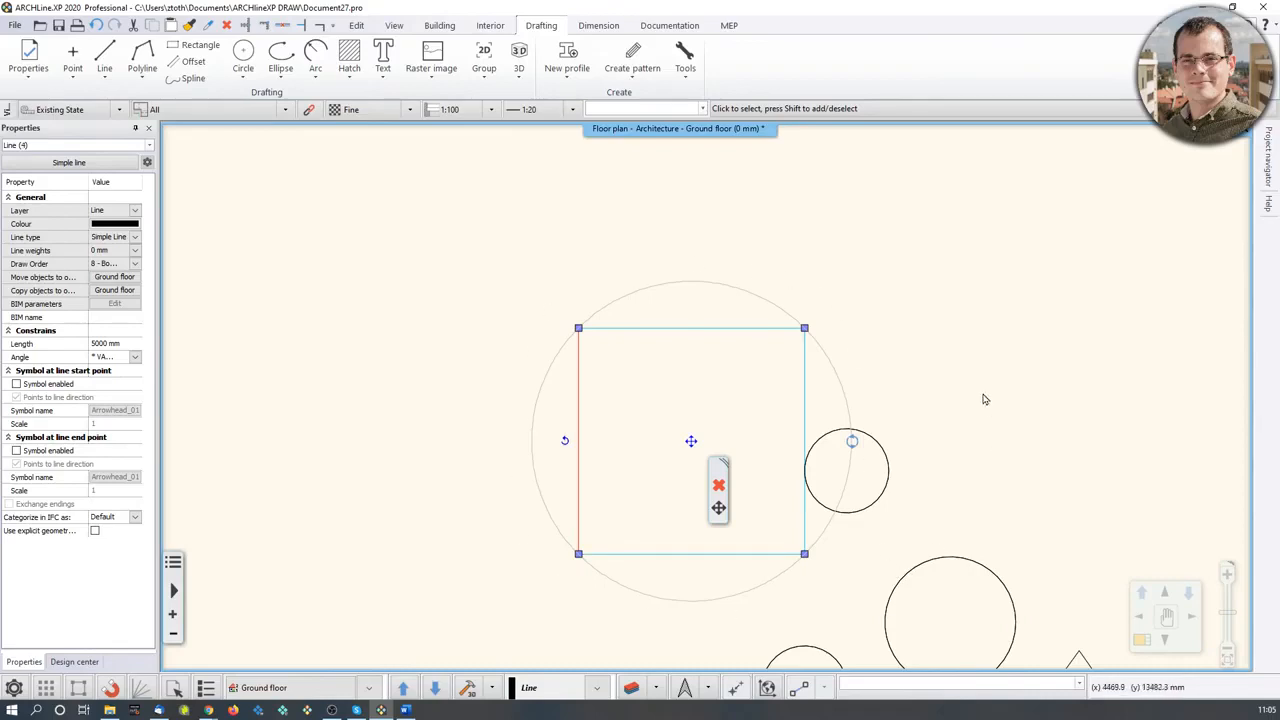
pyautogui.click(692, 442)
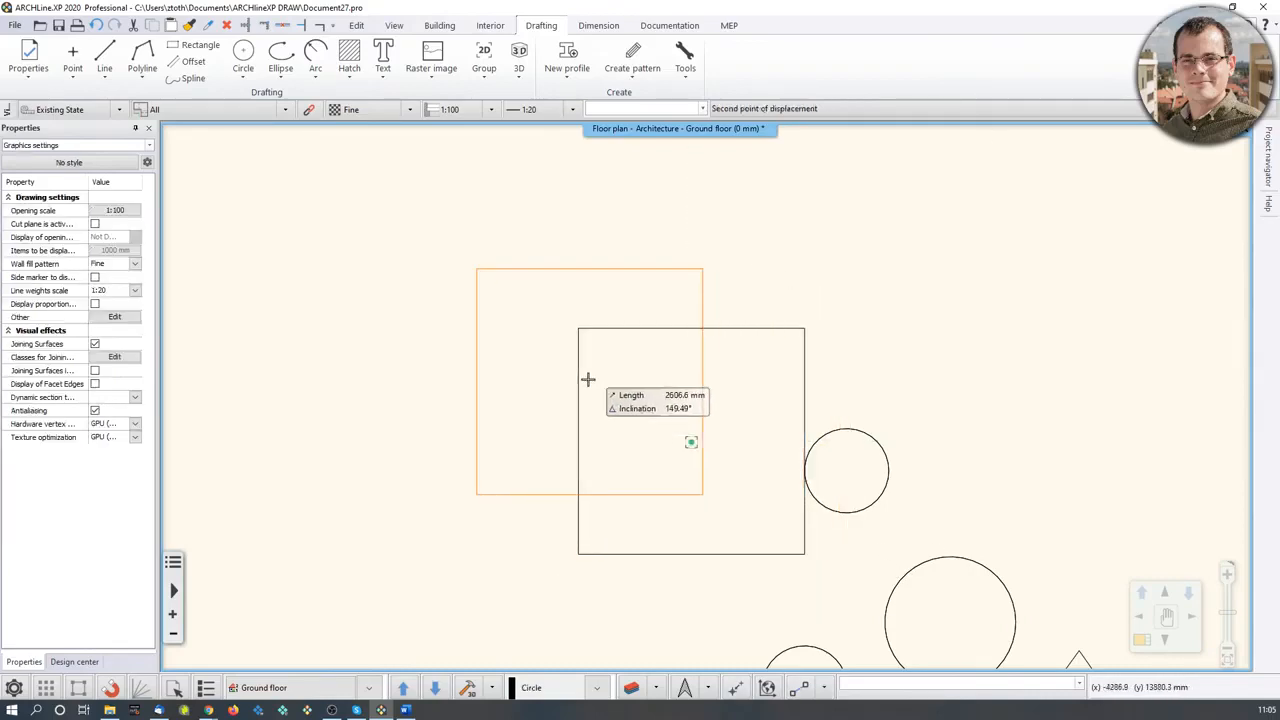
pyautogui.click(567, 432)
pyautogui.moveTo(971, 511); pyautogui.dragTo(980, 377, button='middle')
pyautogui.press('Escape')
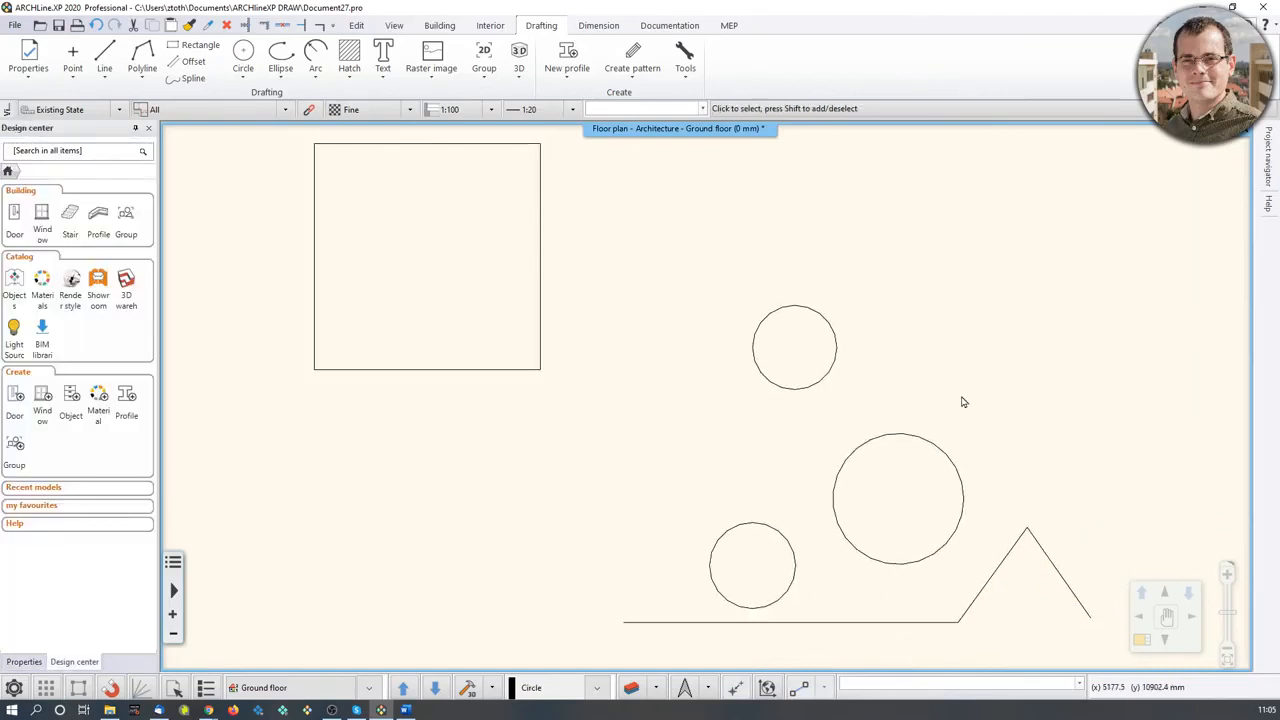
# Step: Select the three circles and the falling line of the peak together, and clear the selection
pyautogui.click(830, 373)
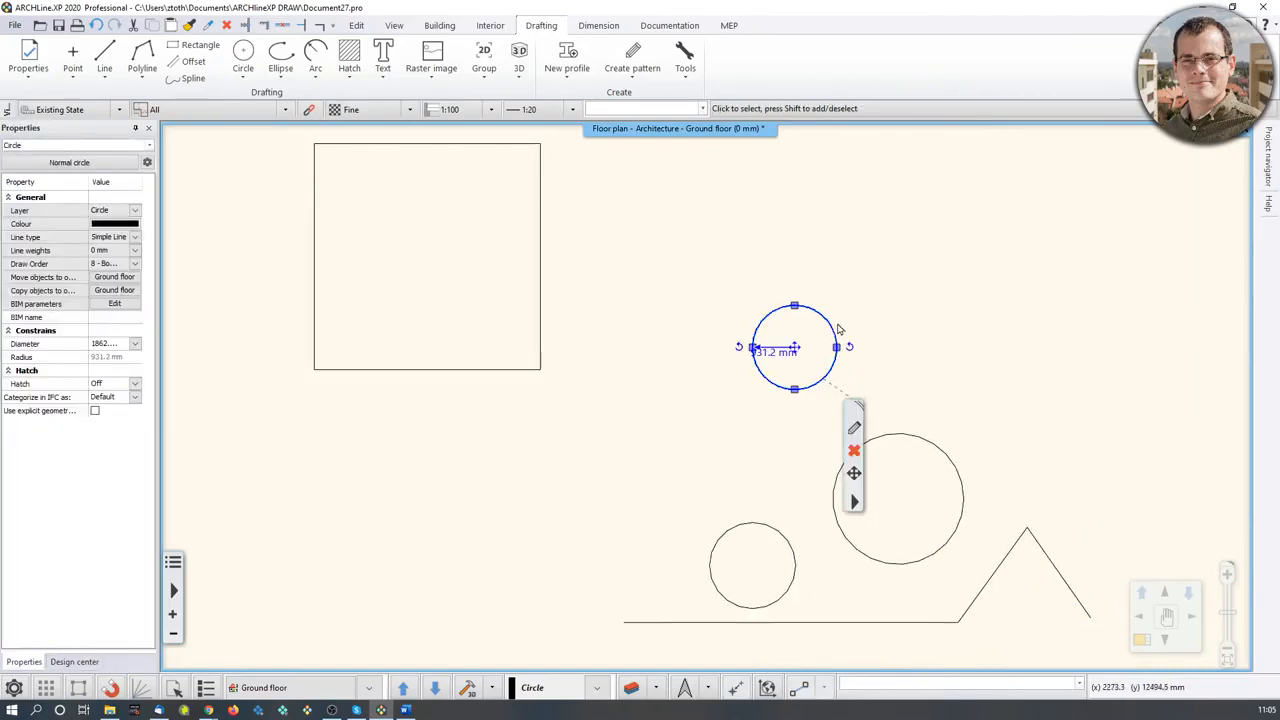
pyautogui.keyDown('shift'); pyautogui.click(951, 461); pyautogui.keyUp('shift')
pyautogui.keyDown('shift'); pyautogui.click(805, 545); pyautogui.keyUp('shift')
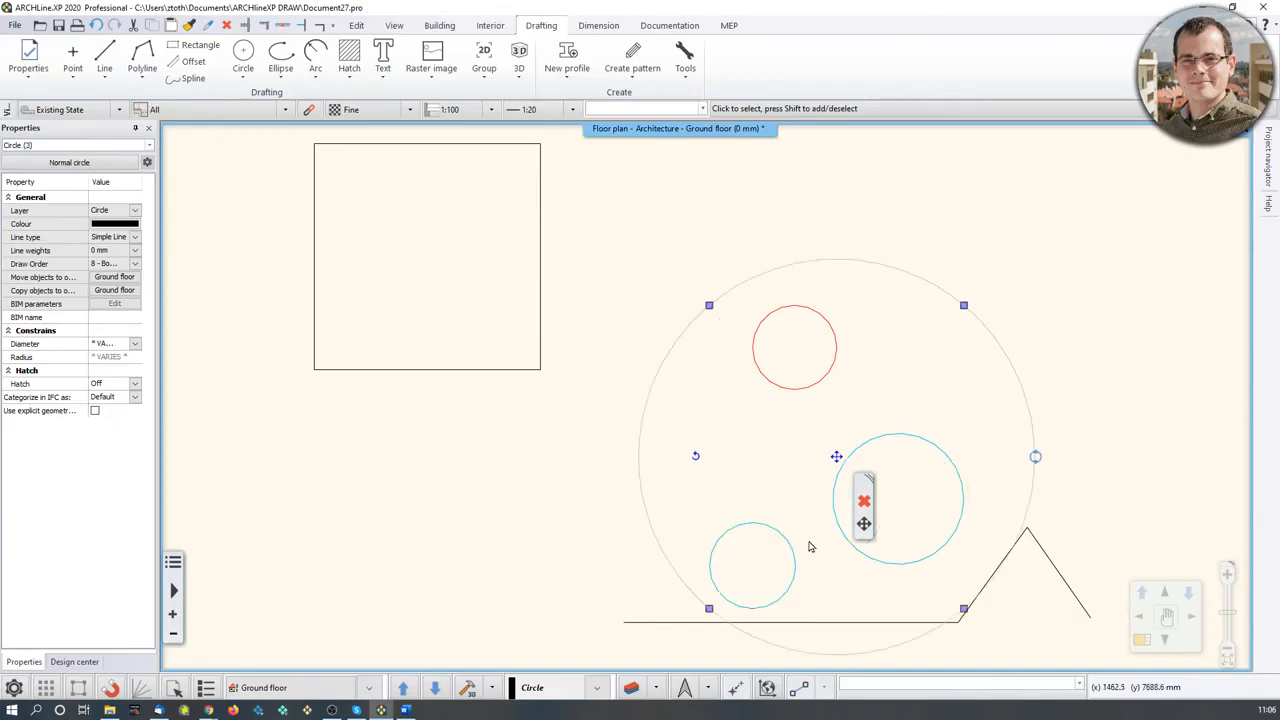
pyautogui.keyDown('shift'); pyautogui.click(1046, 562); pyautogui.keyUp('shift')
pyautogui.press('Escape')
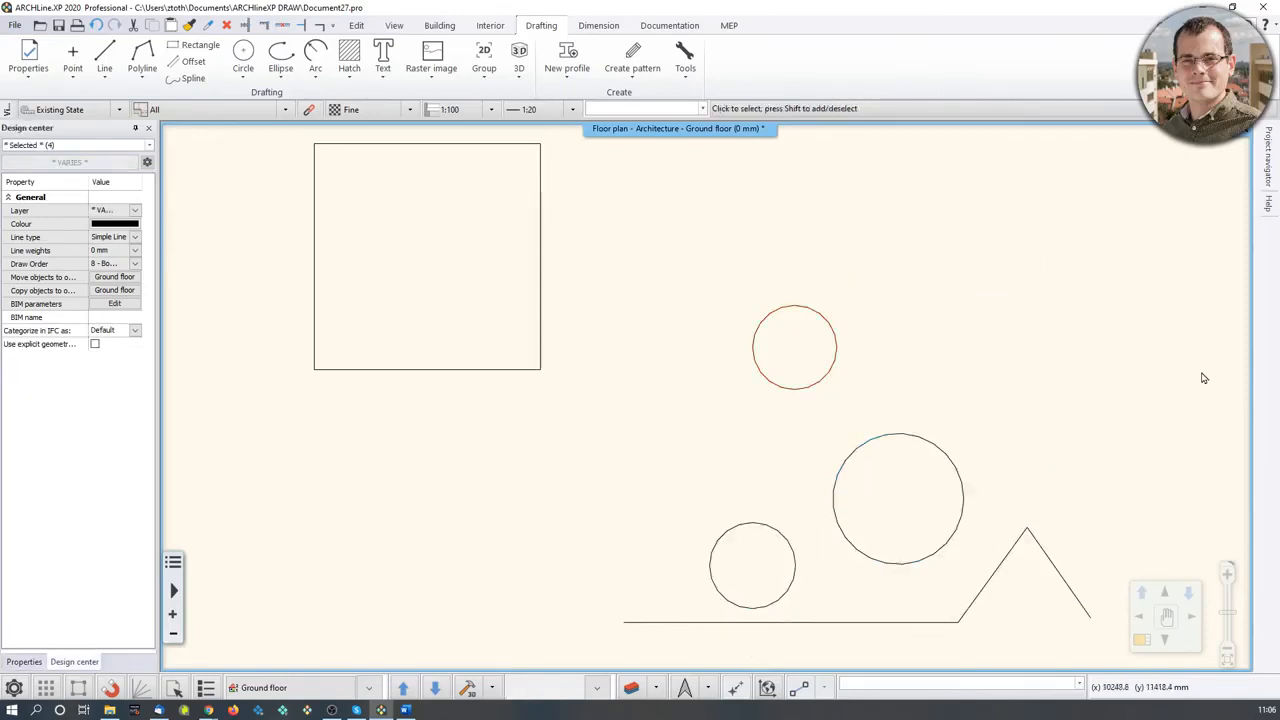
# Step: Try a selection window, spanned from right to left over the empty area between the square and the circles
pyautogui.scroll(-2, 1151, 385)
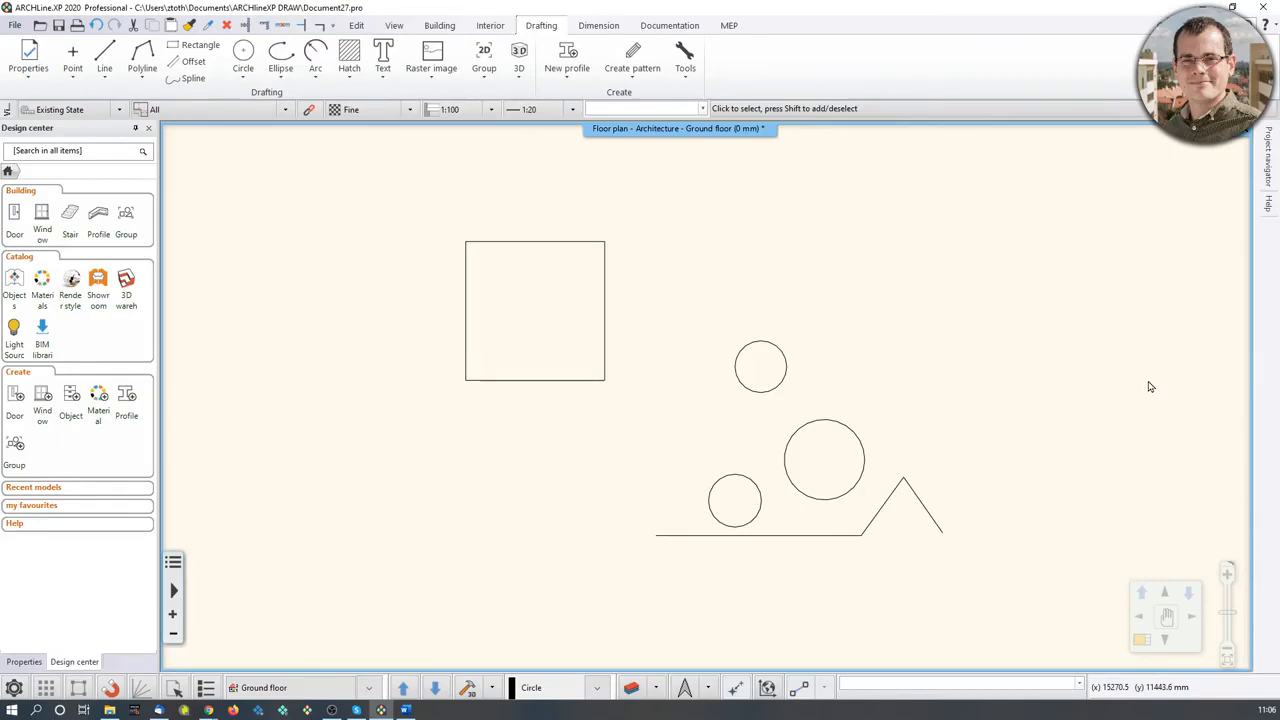
pyautogui.moveTo(843, 396); pyautogui.dragTo(765, 424, button='middle')
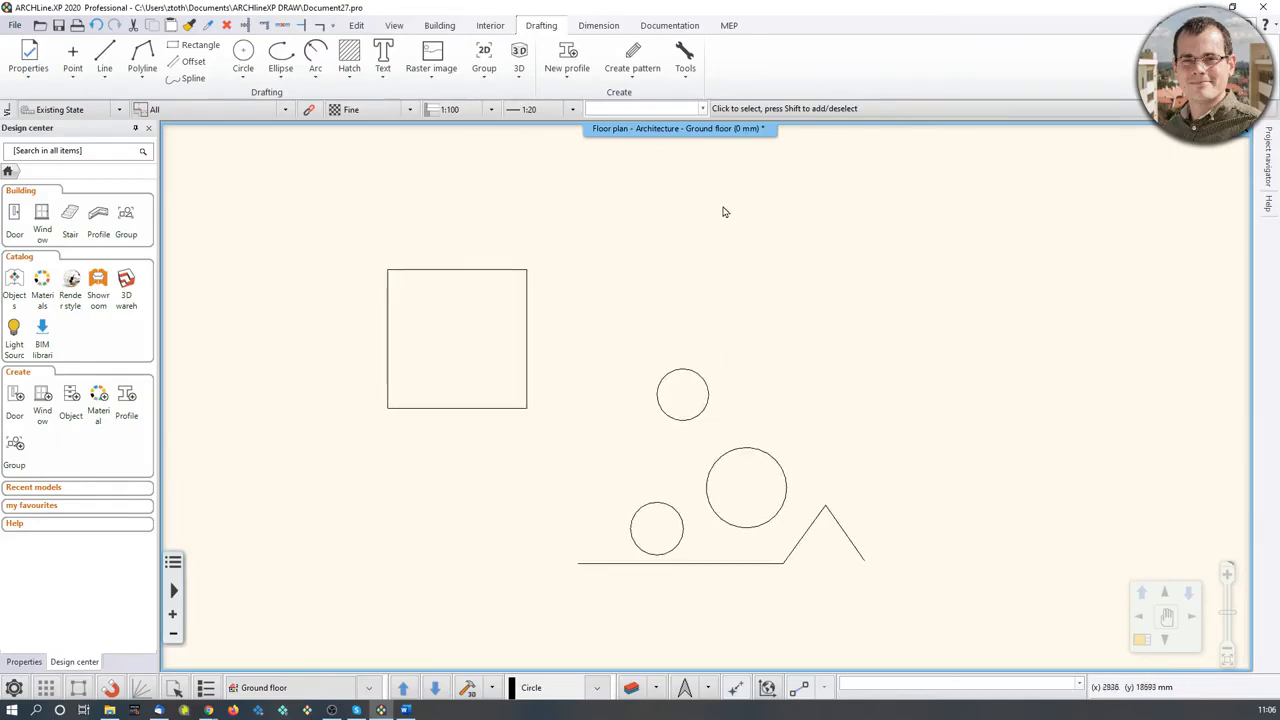
pyautogui.click(690, 173)
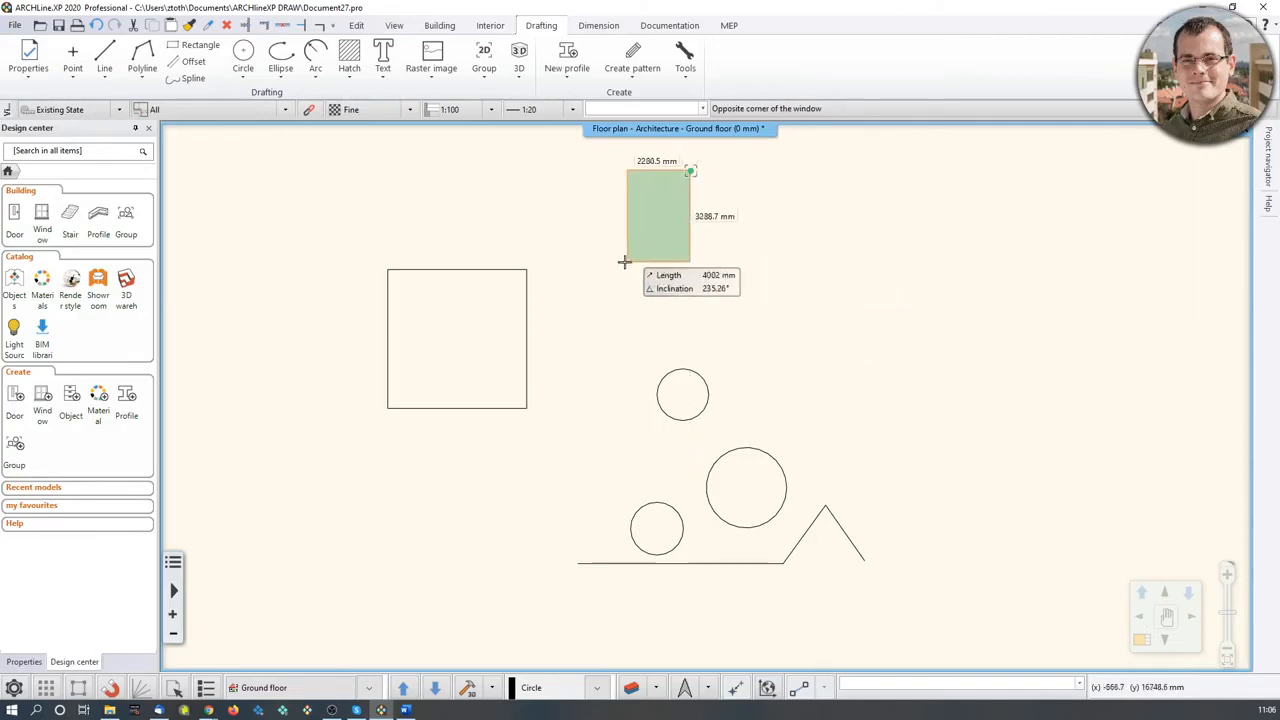
pyautogui.click(565, 301)
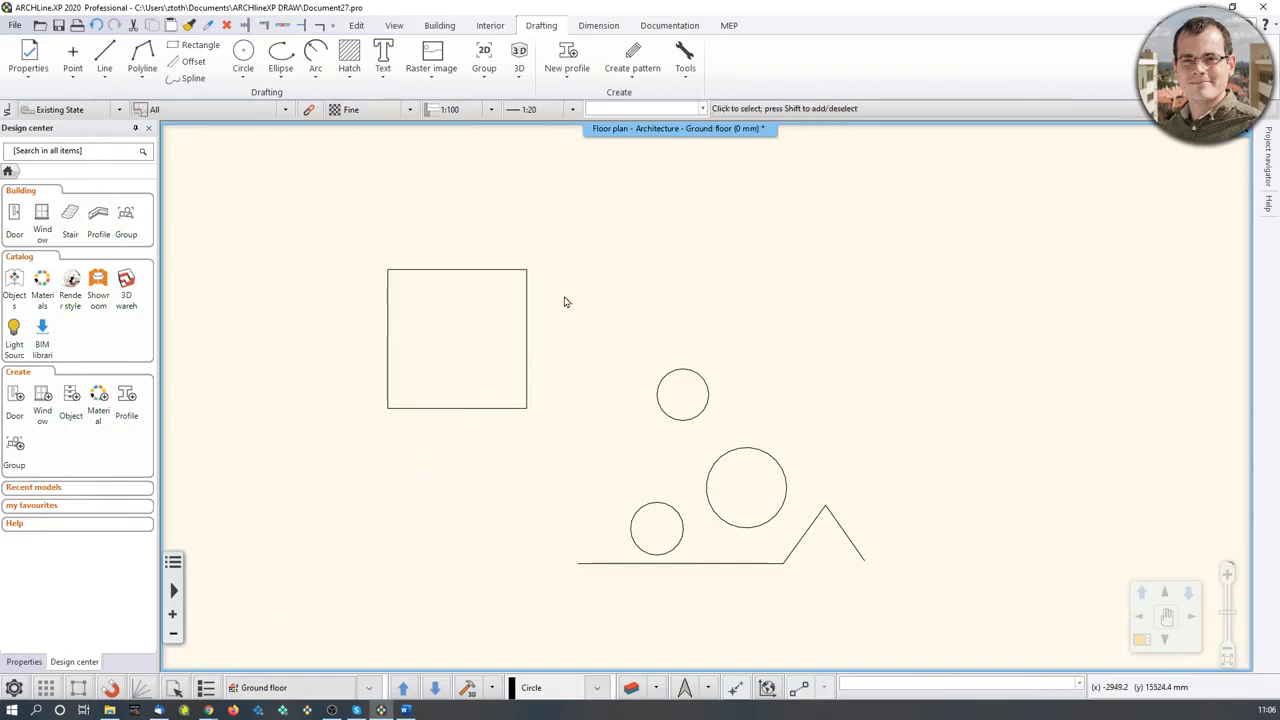
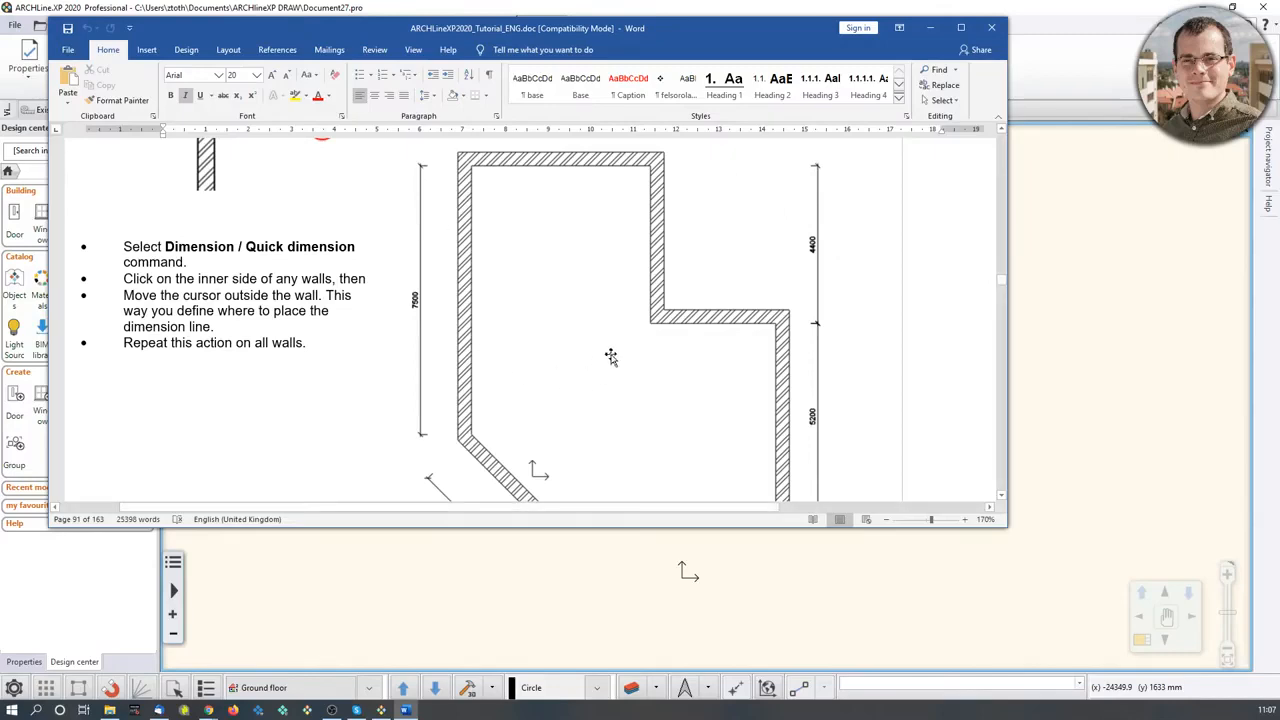
# Step: Move the Word tutorial document off the drawing area and review the wall properties of the 1 layered 38 wide wall
pyautogui.moveTo(729, 45); pyautogui.dragTo(0, 88)
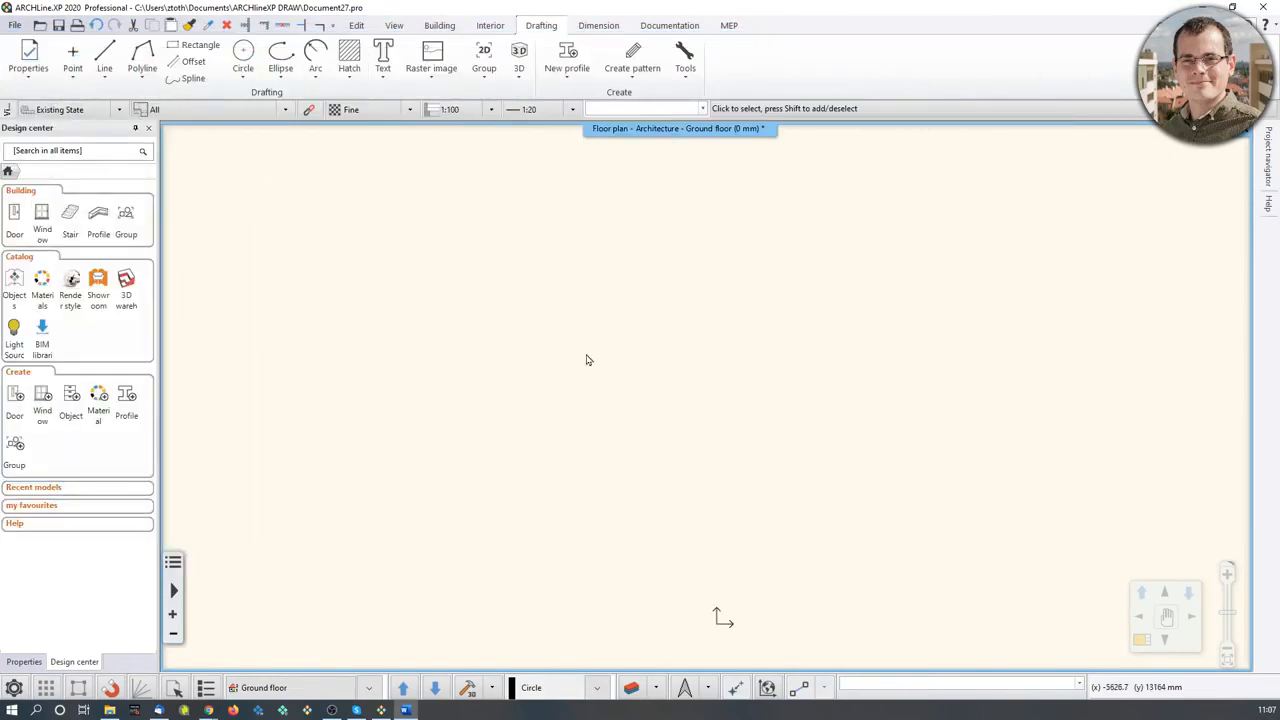
pyautogui.click(440, 26)
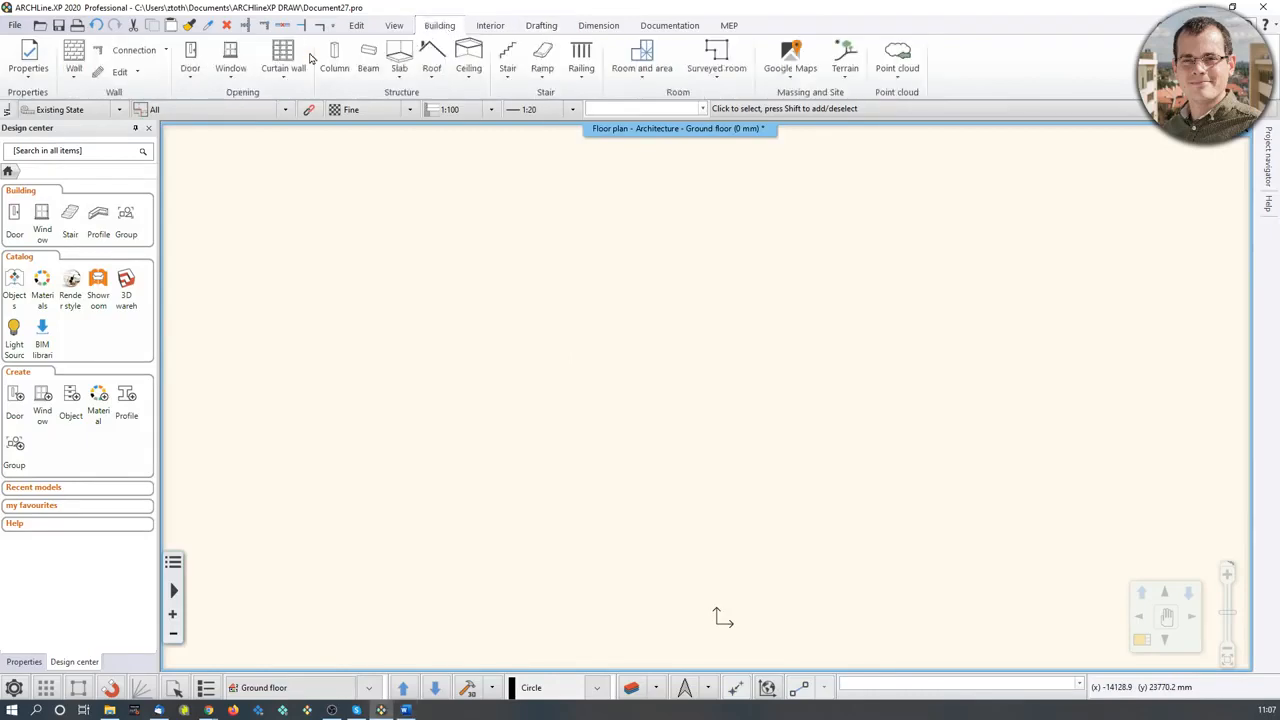
pyautogui.rightClick(72, 55)
pyautogui.click(95, 60)
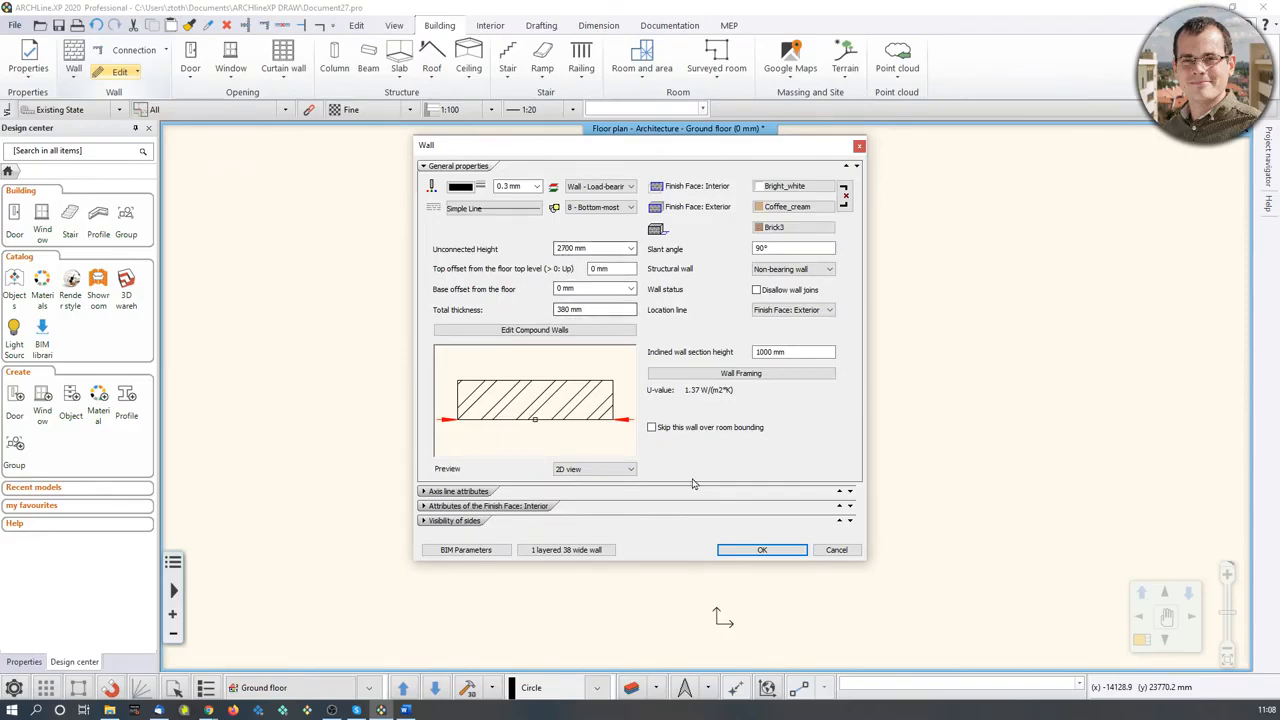
pyautogui.click(762, 550)
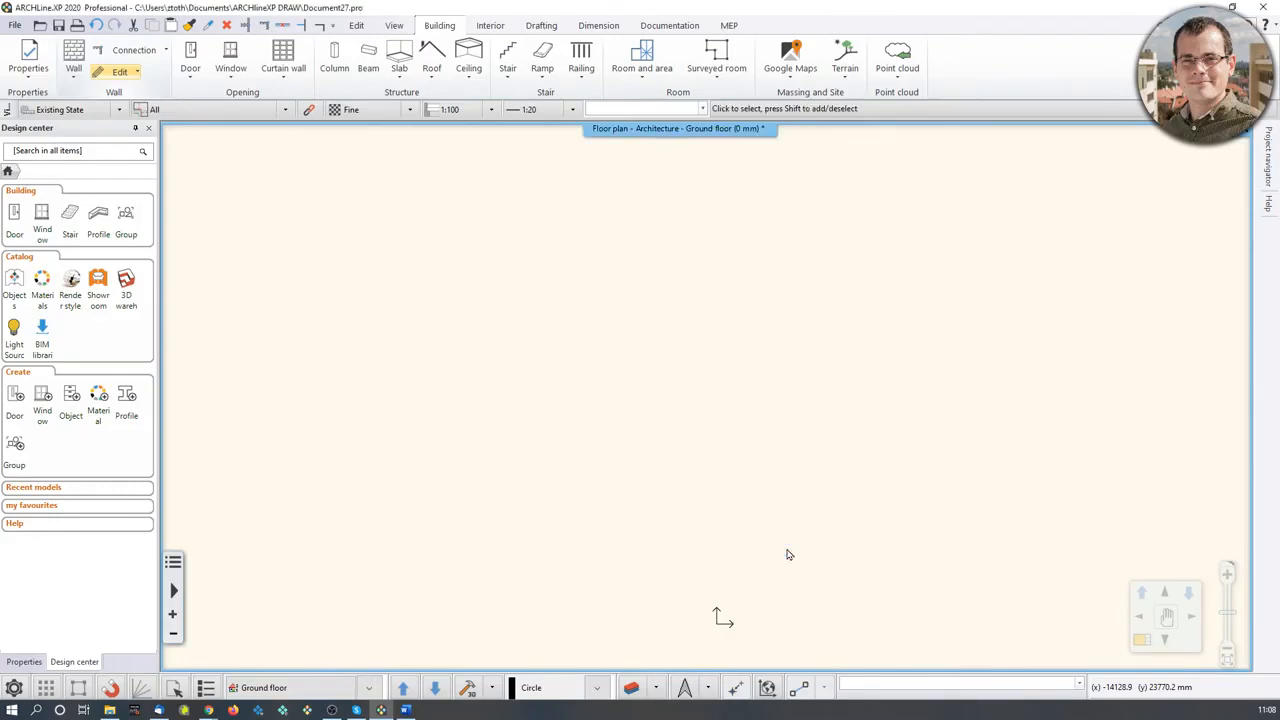
# Step: Draw a vertical wall 7500 mm long upward in the floor plan with the 1 layered 38 wide wall style
pyautogui.click(73, 55)
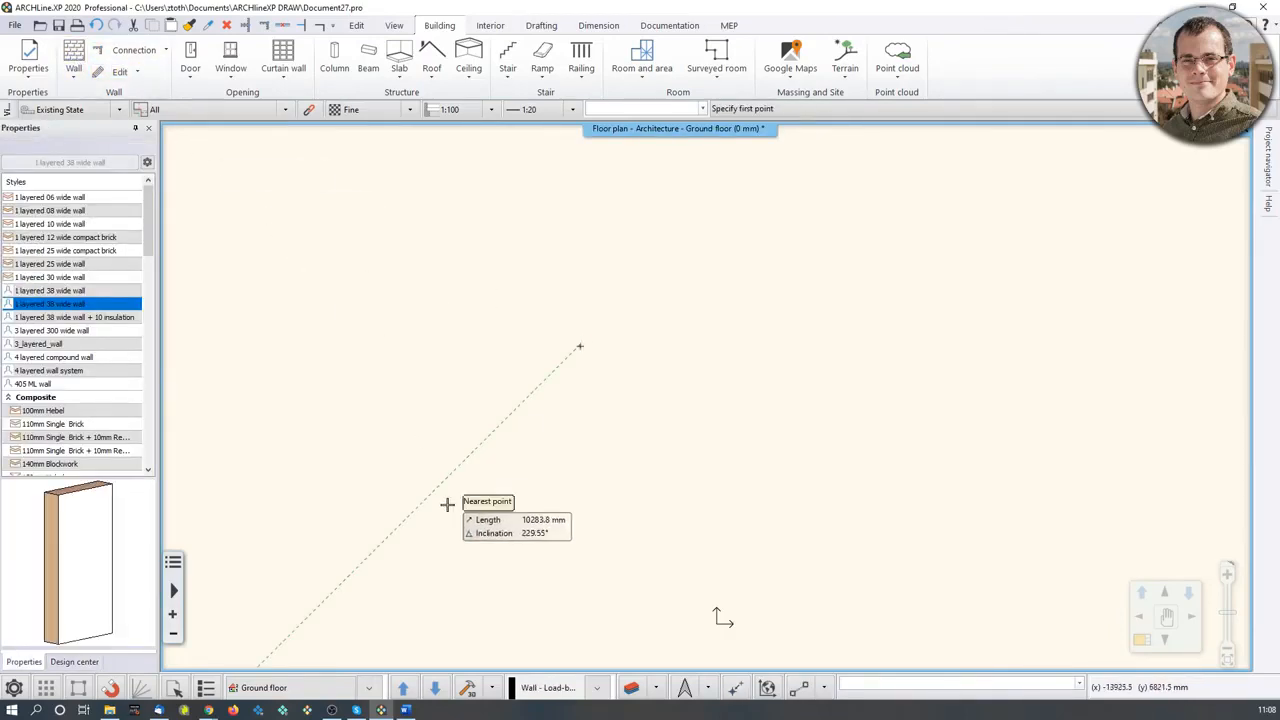
pyautogui.click(393, 556)
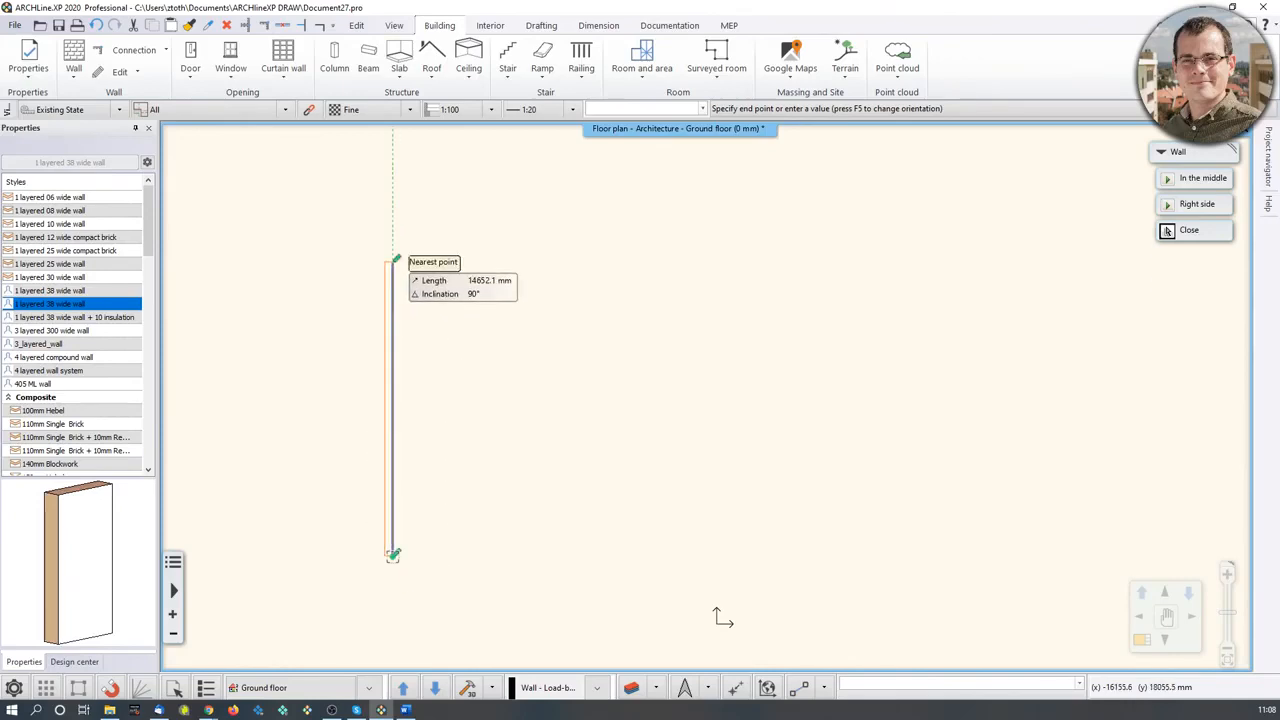
pyautogui.write('75')
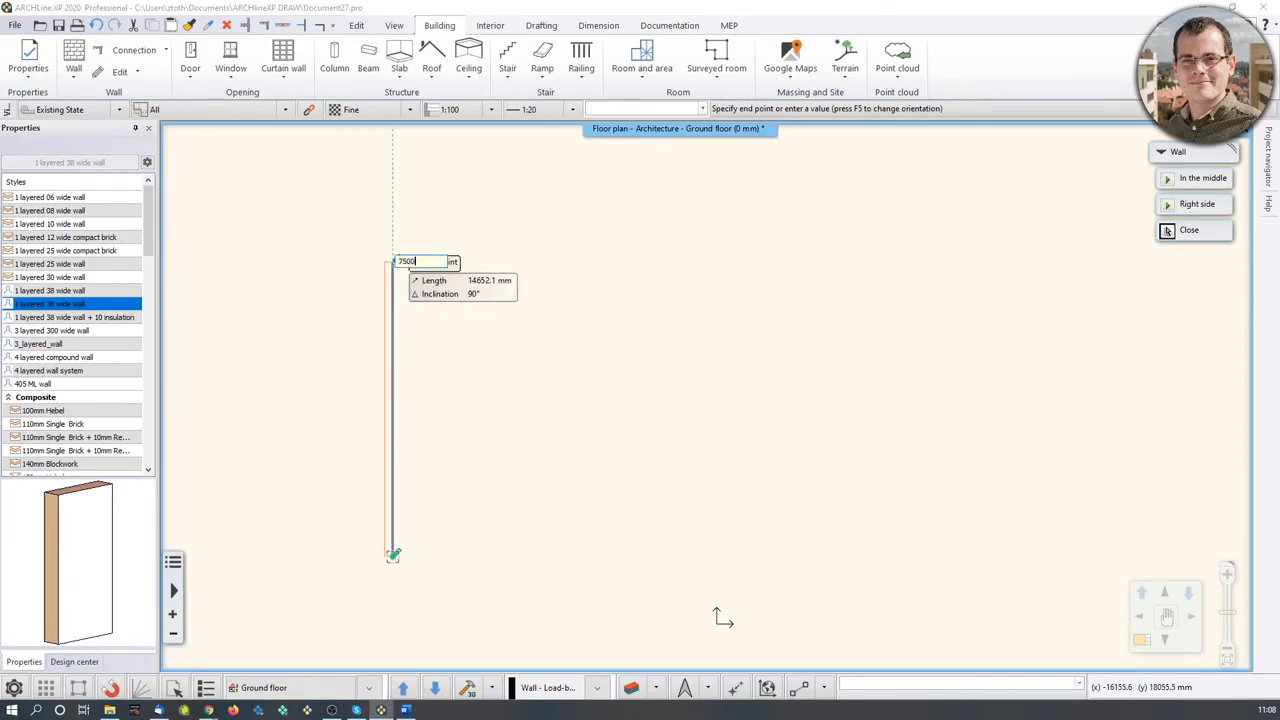
pyautogui.write('00')
pyautogui.press('Return')
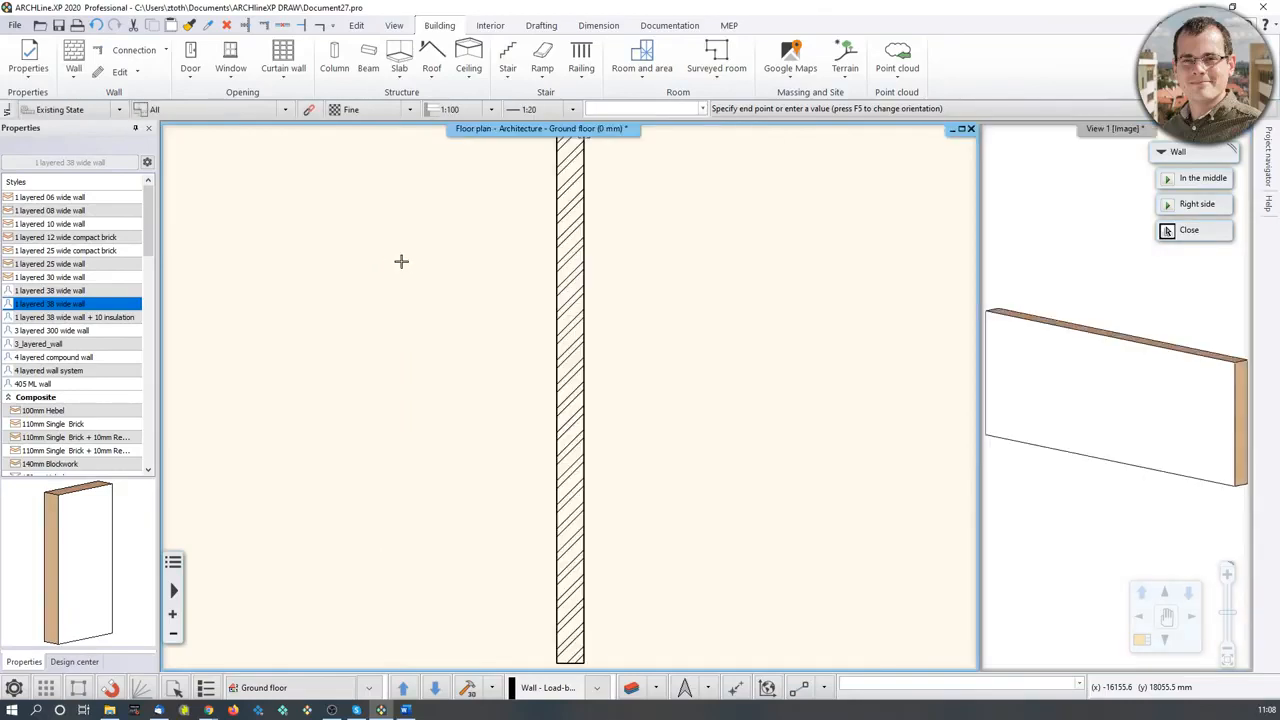
pyautogui.press('Escape')
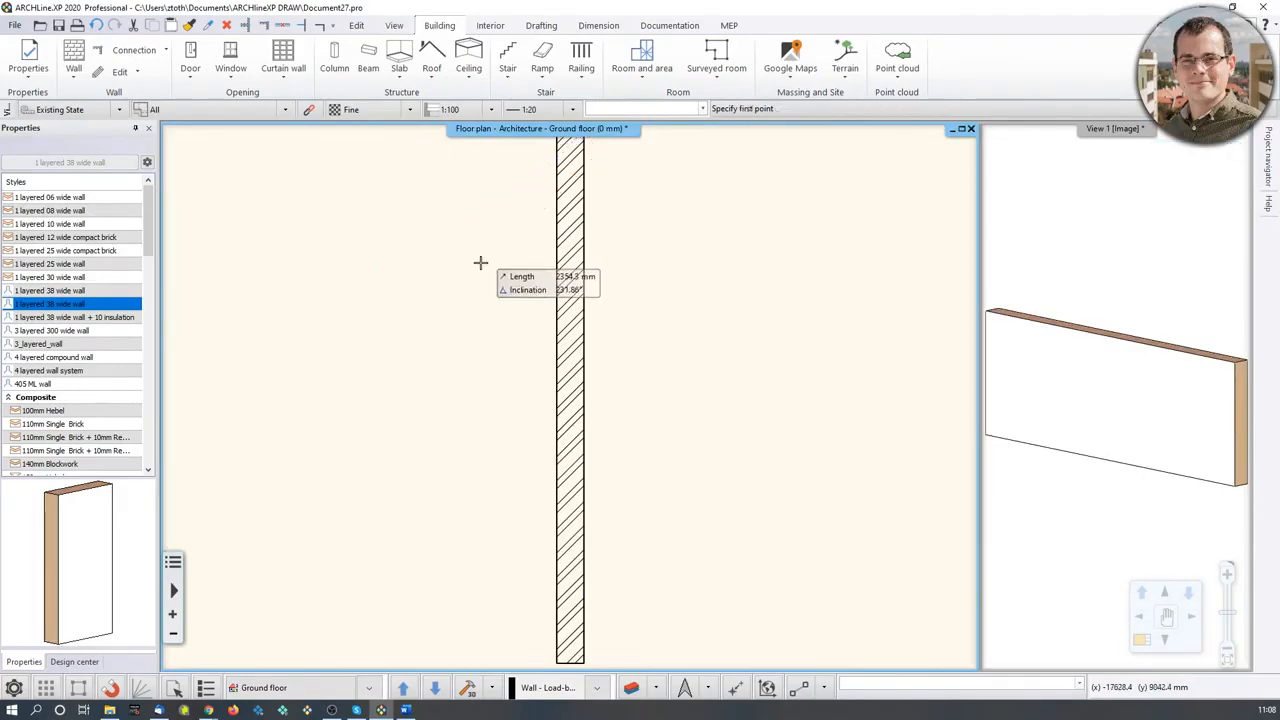
pyautogui.press('Escape')
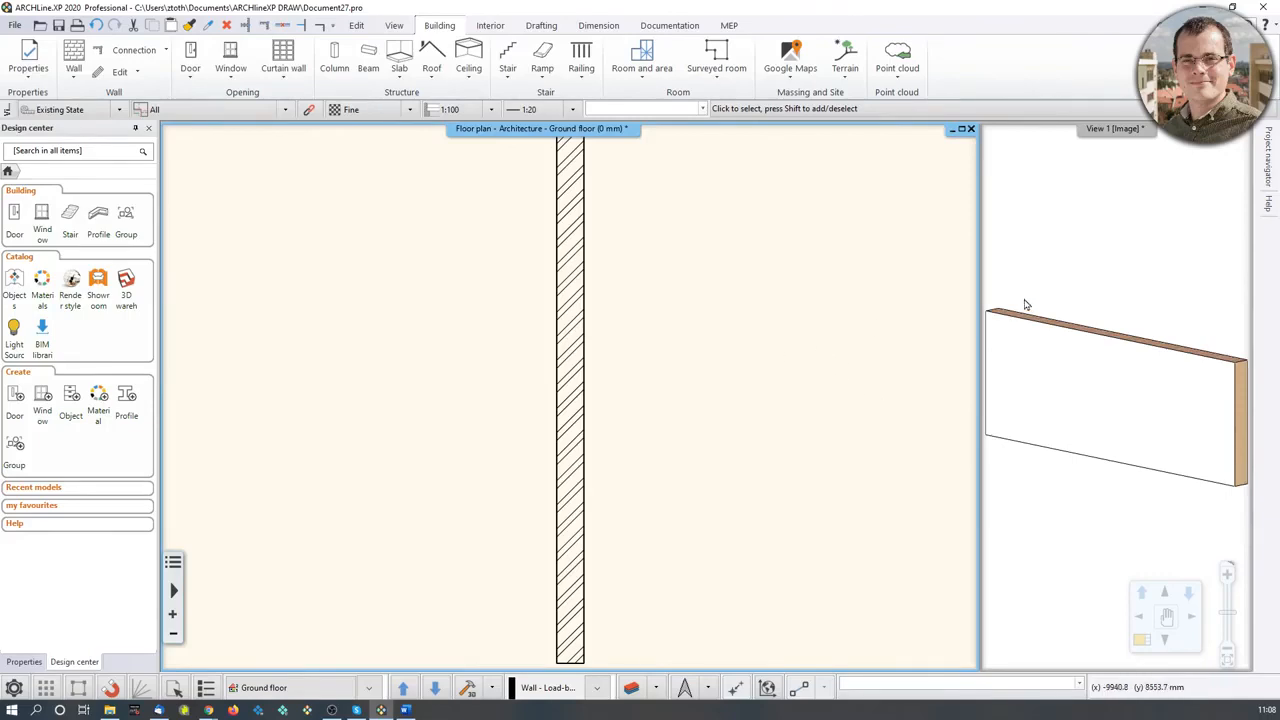
# Step: Examine the wall by zooming and panning in the floor plan, and by orbiting it in the enlarged 3D view
pyautogui.scroll(-1, 672, 305)
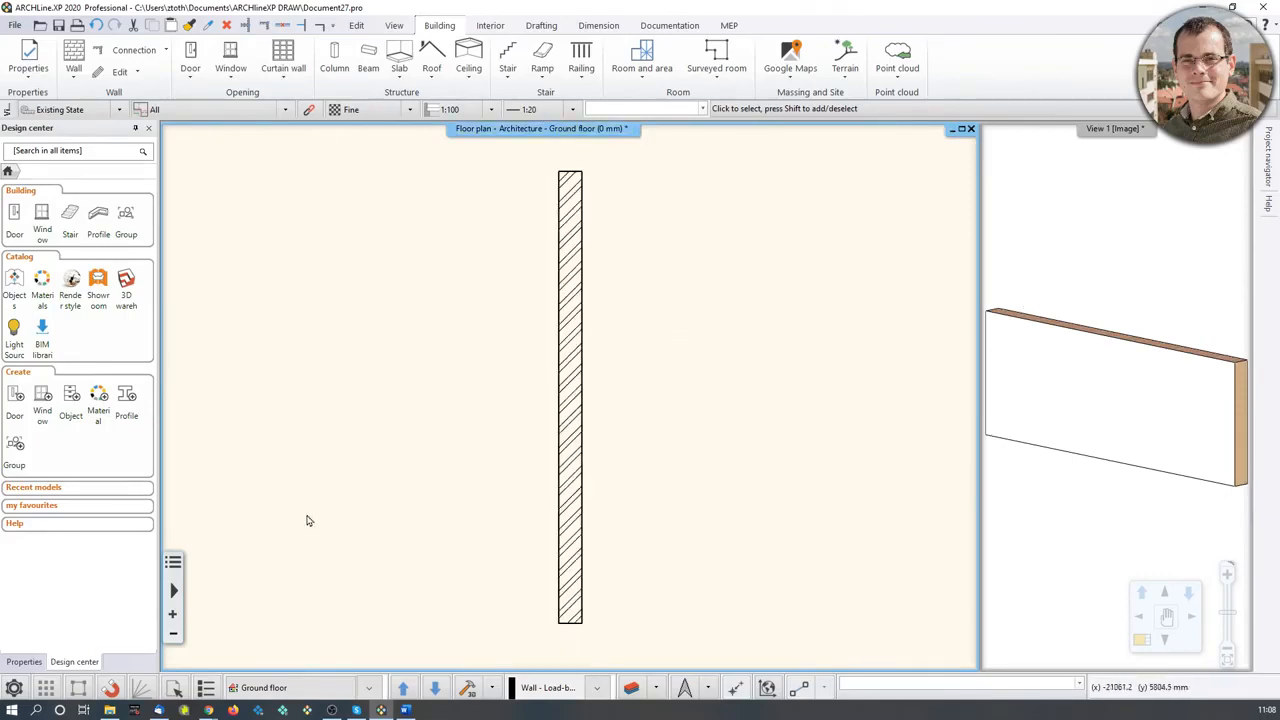
pyautogui.scroll(2, 594, 414)
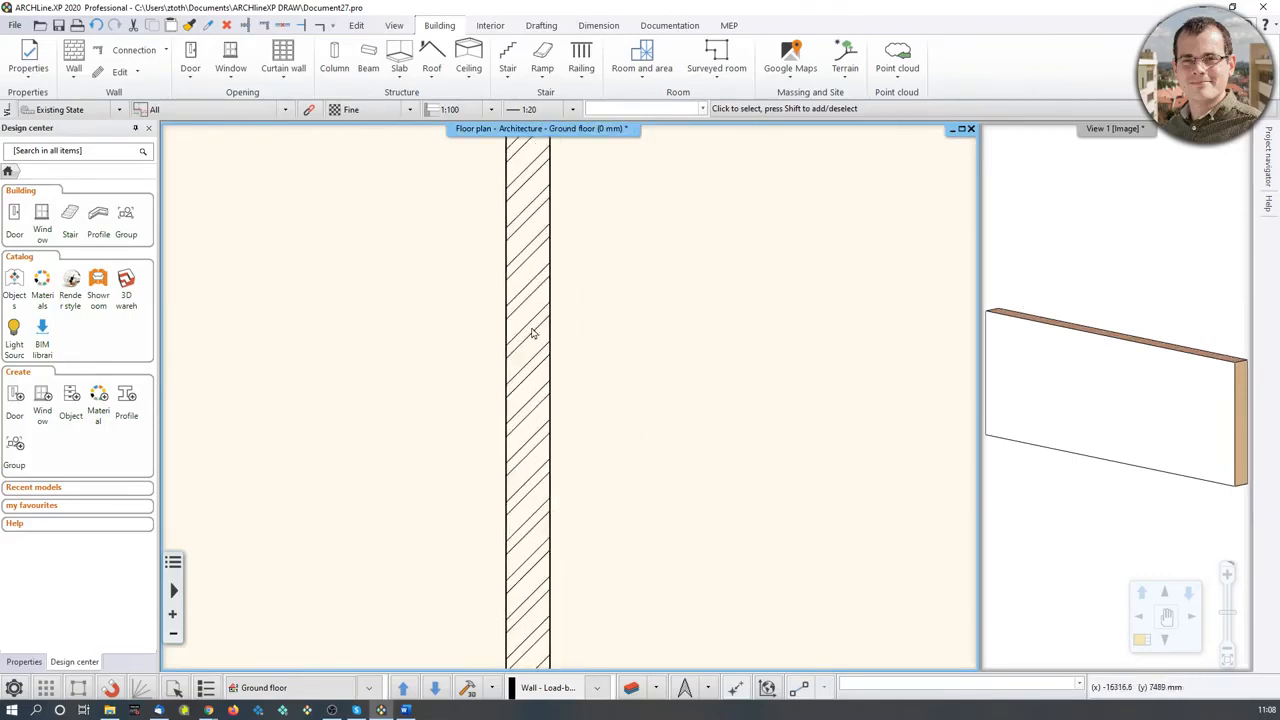
pyautogui.scroll(-2, 530, 331)
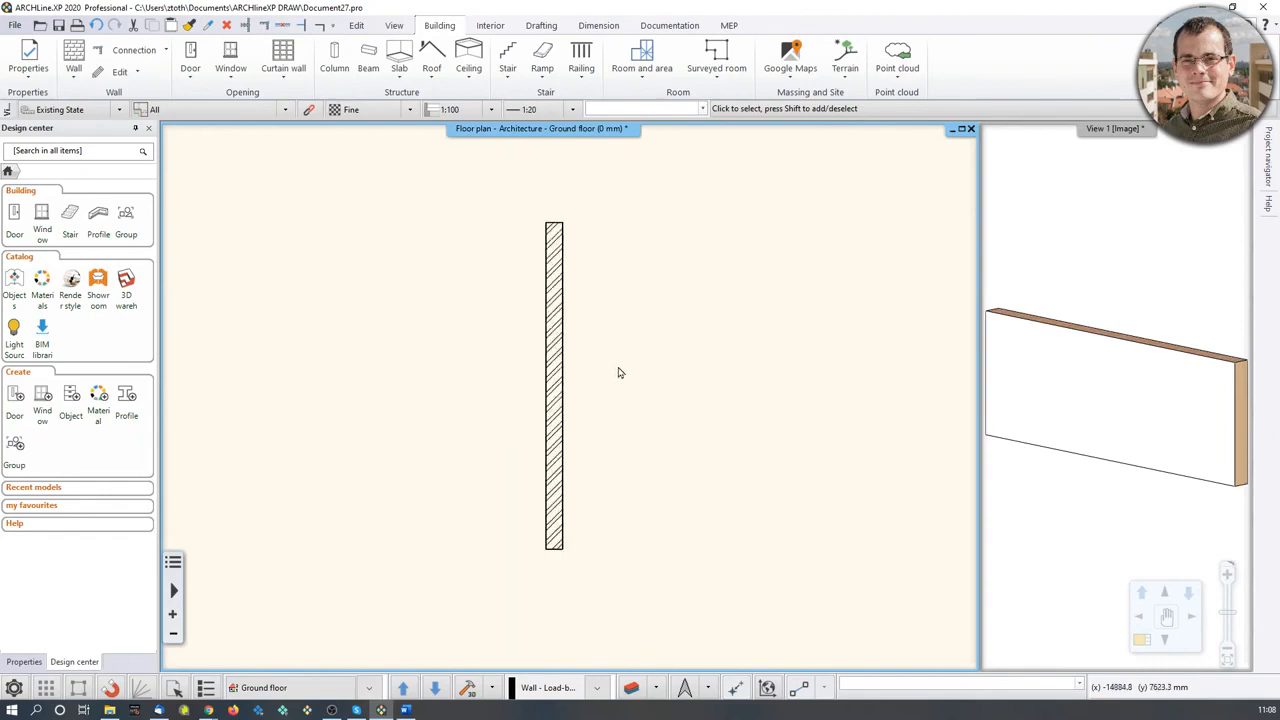
pyautogui.moveTo(603, 352)
pyautogui.mouseDown(button='middle')
pyautogui.moveTo(709, 326)
pyautogui.moveTo(529, 360)
pyautogui.moveTo(738, 406)
pyautogui.moveTo(688, 330)
pyautogui.moveTo(551, 376)
pyautogui.moveTo(645, 347)
pyautogui.moveTo(627, 350)
pyautogui.mouseUp(button='middle')
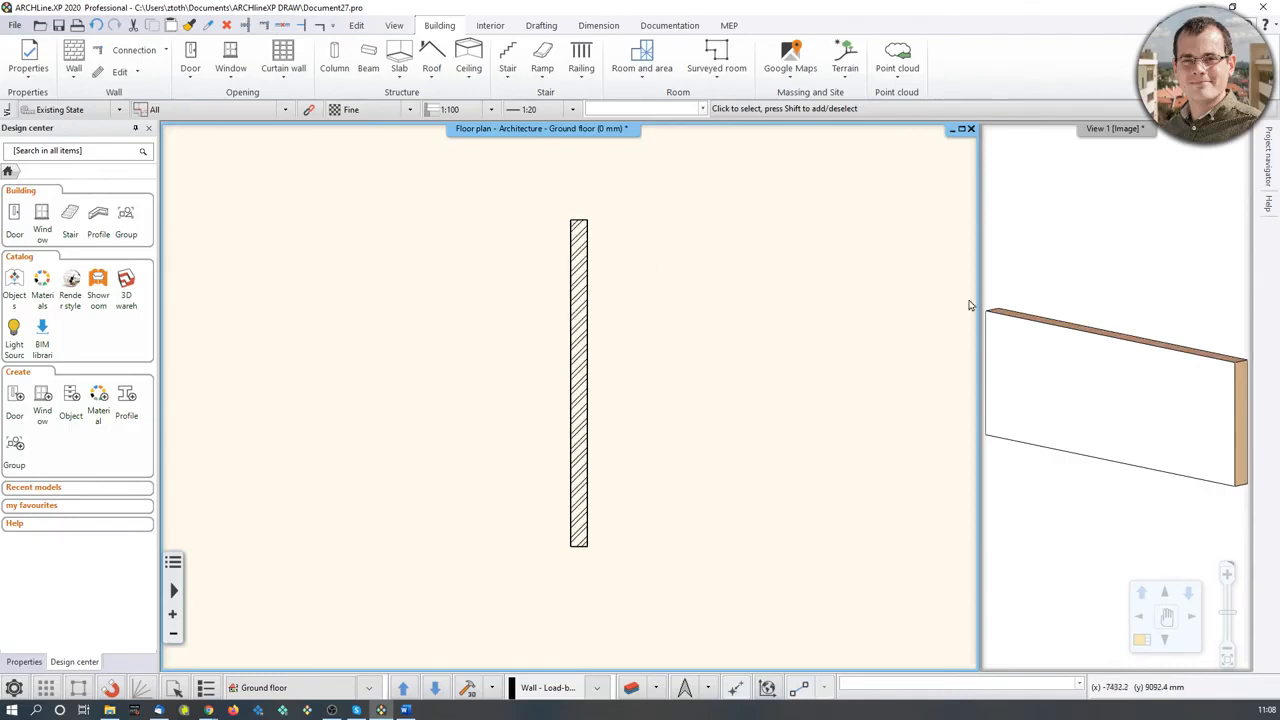
pyautogui.click(1080, 248)
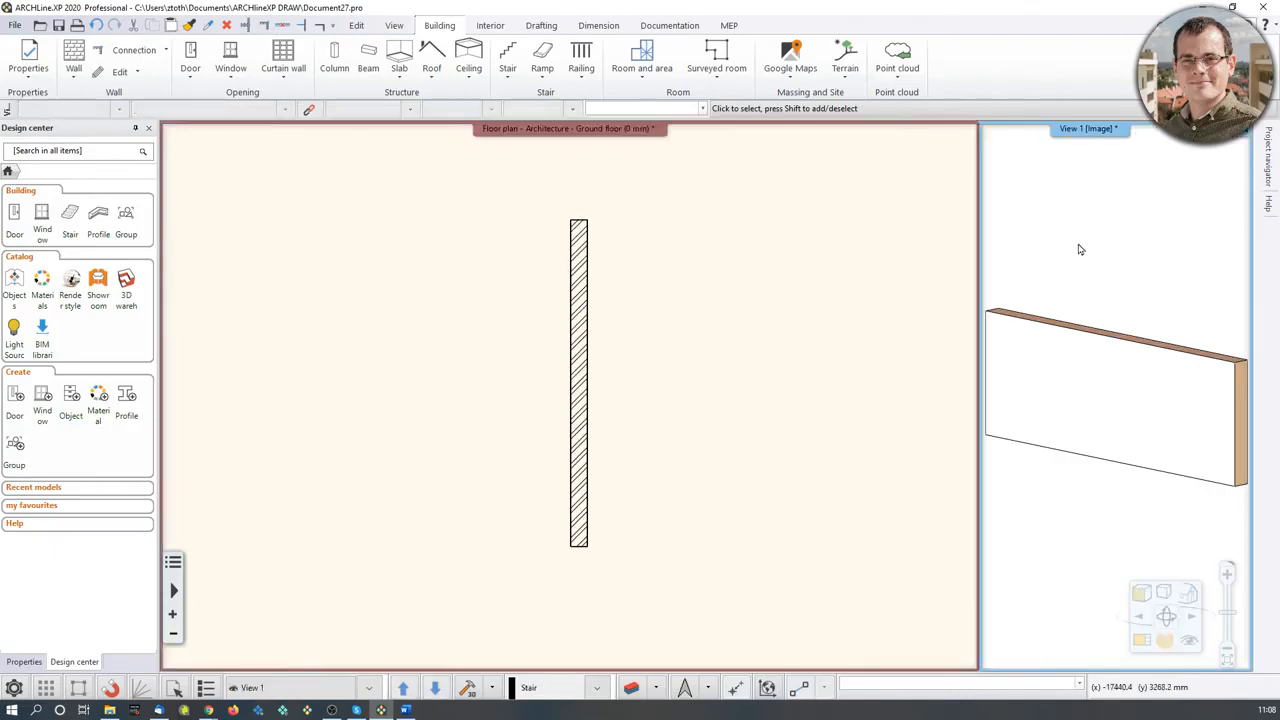
pyautogui.click(1143, 643)
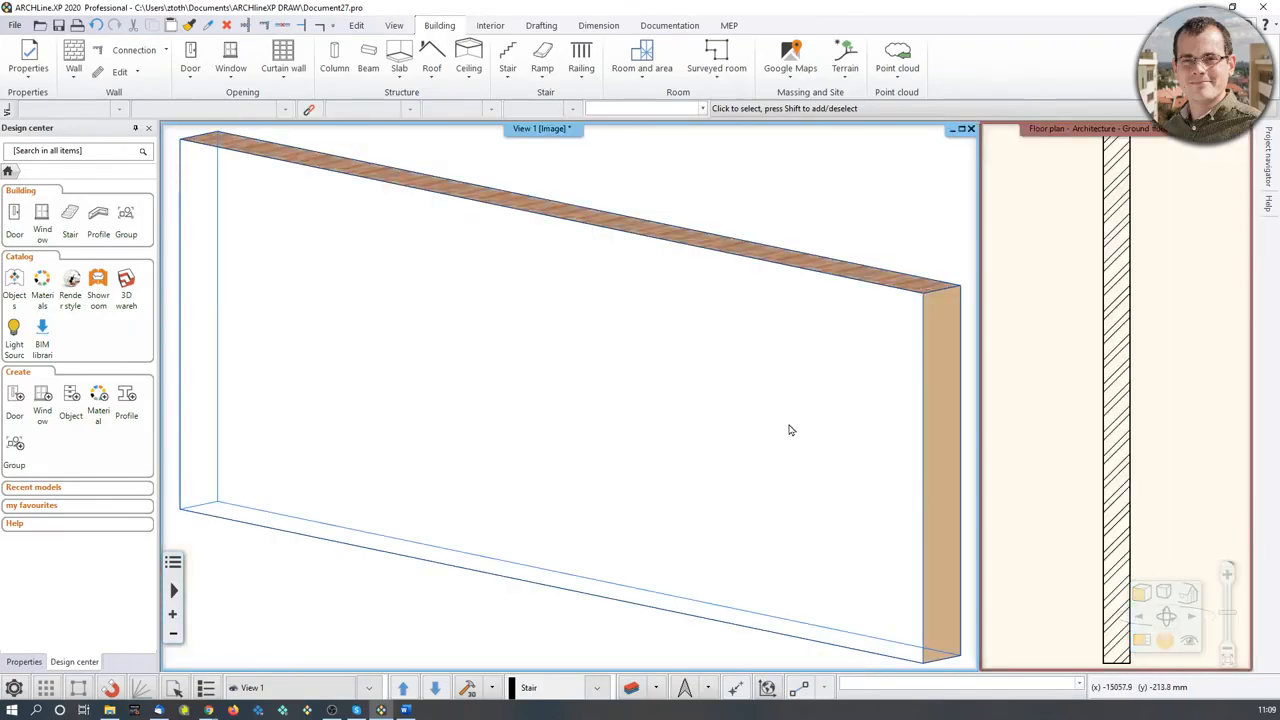
pyautogui.scroll(-3, 737, 394)
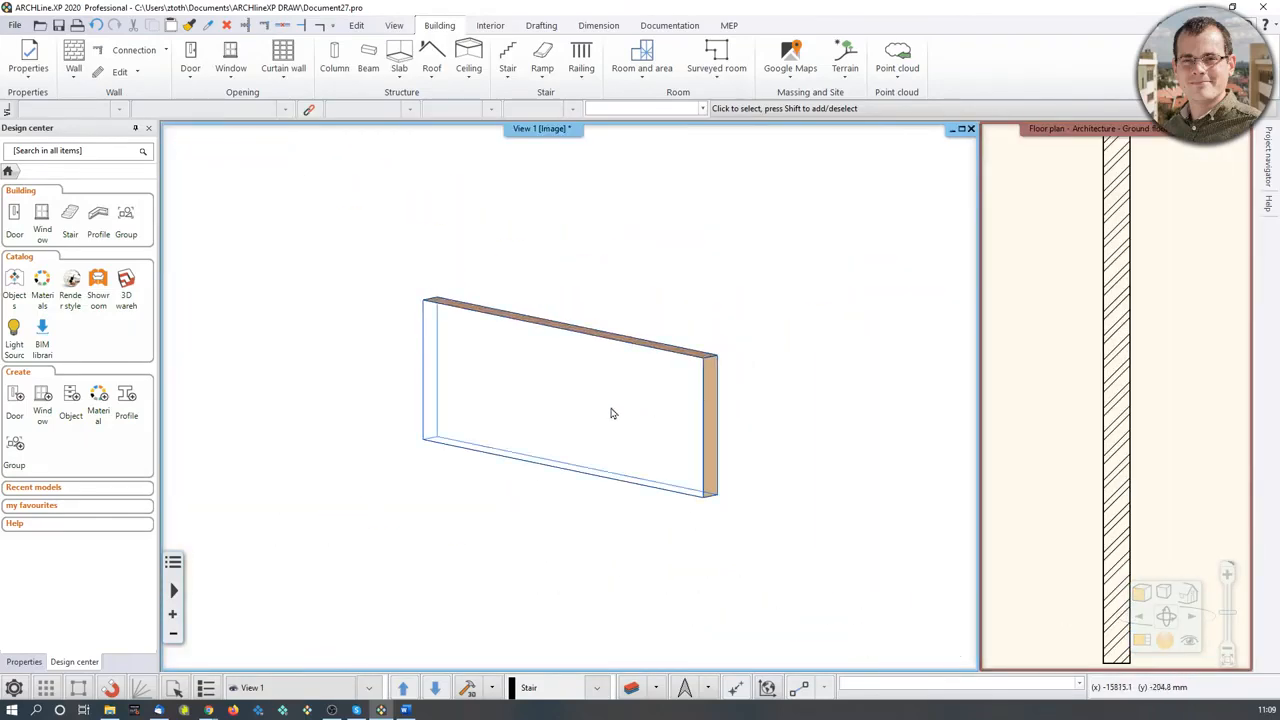
pyautogui.scroll(4, 611, 412)
pyautogui.scroll(-4, 610, 412)
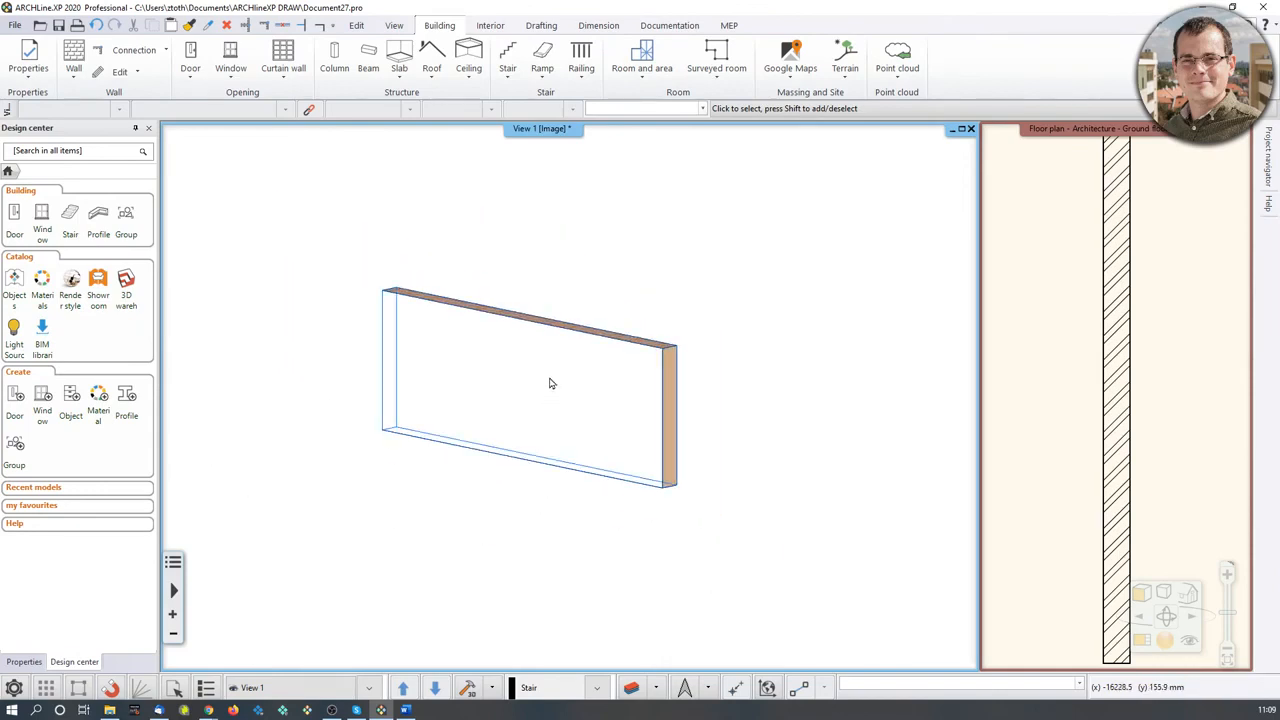
pyautogui.moveTo(549, 383); pyautogui.dragTo(517, 403, button='middle')
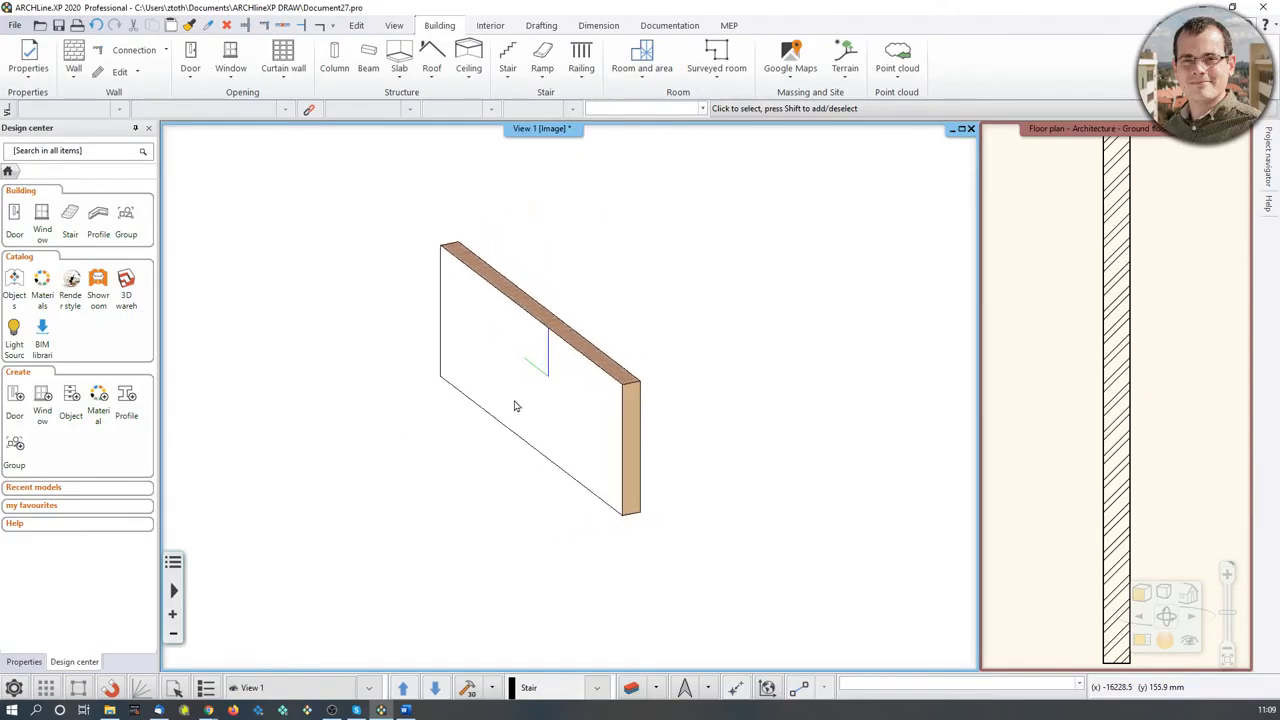
# Step: Make the floor plan the main view again and zoom out both views to show the whole wall
pyautogui.click(1063, 327)
pyautogui.doubleClick(1063, 327)
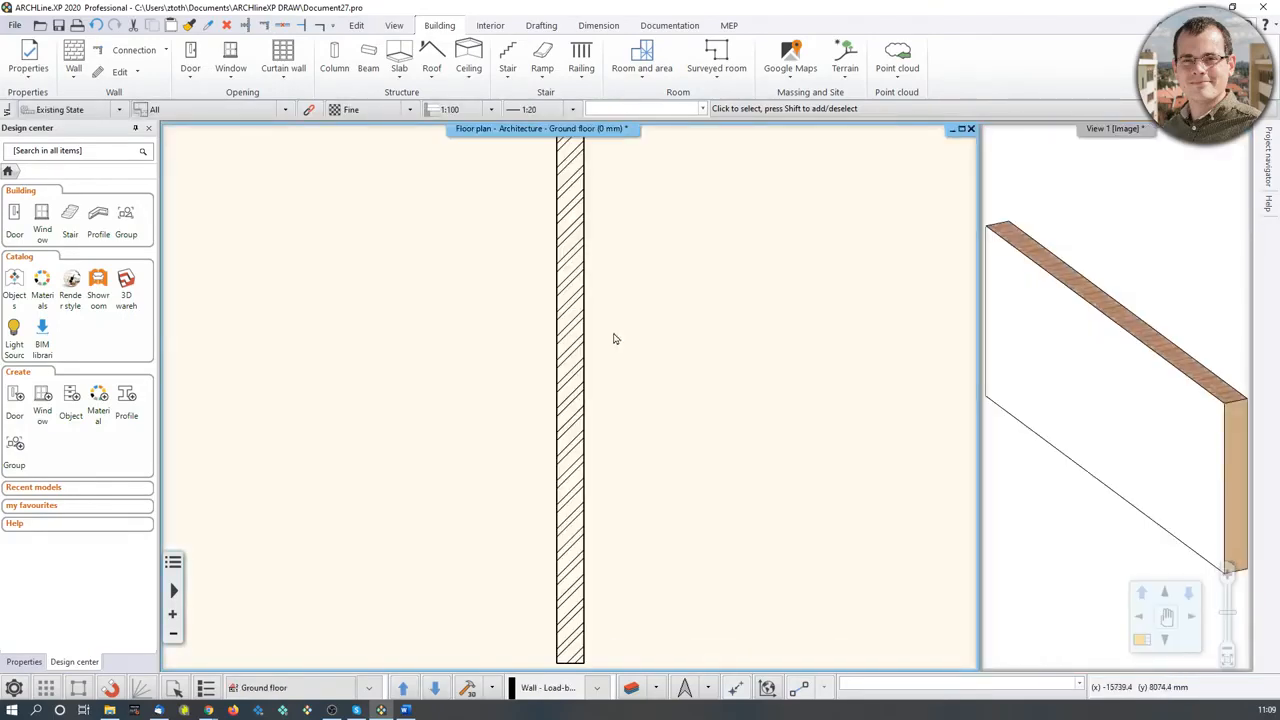
pyautogui.scroll(-3, 615, 339)
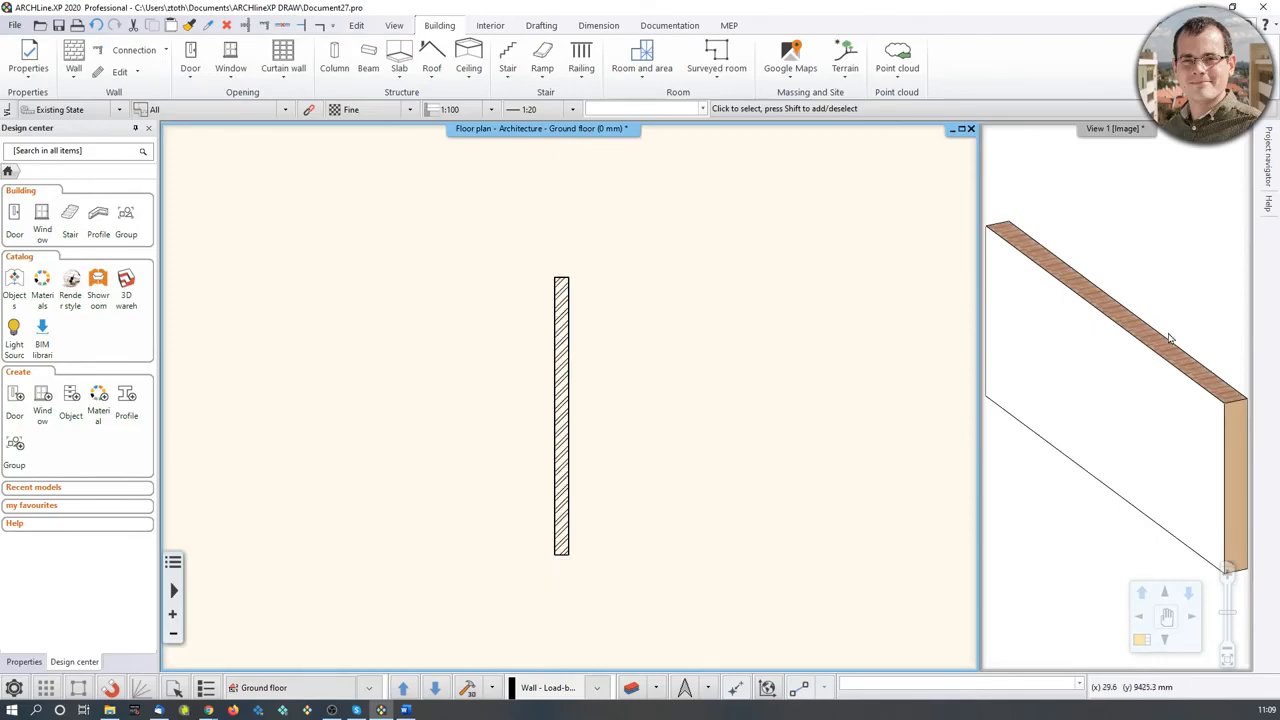
pyautogui.scroll(-3, 1168, 345)
pyautogui.click(594, 360)
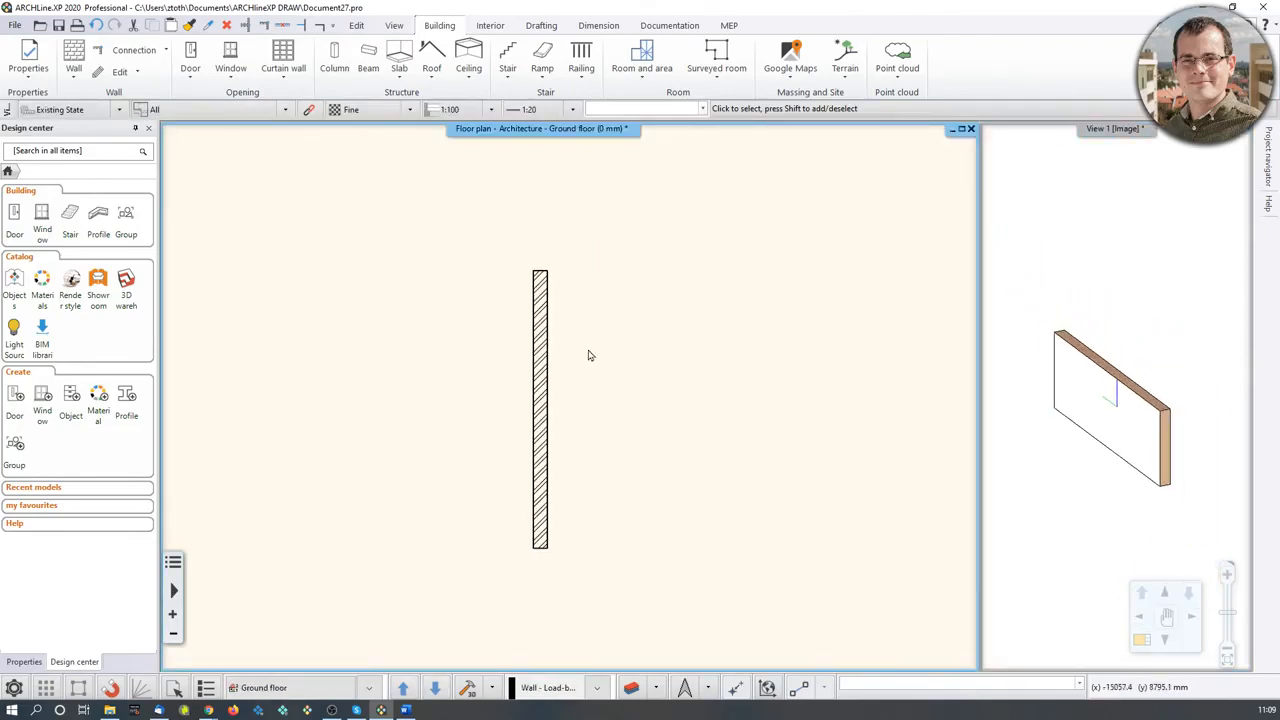
# Step: Draw a 5000 mm wall to the right from the vertical wall's upper right corner, and continue it 3400 mm downward
pyautogui.click(73, 60)
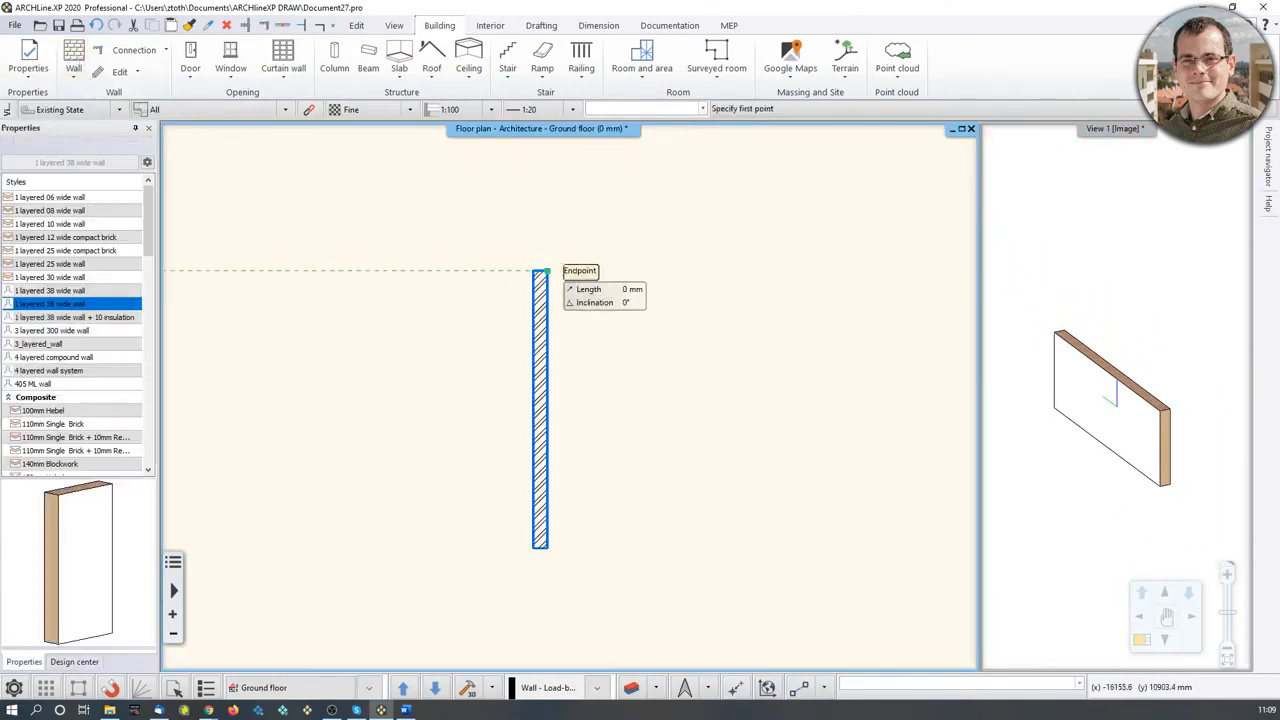
pyautogui.click(541, 271)
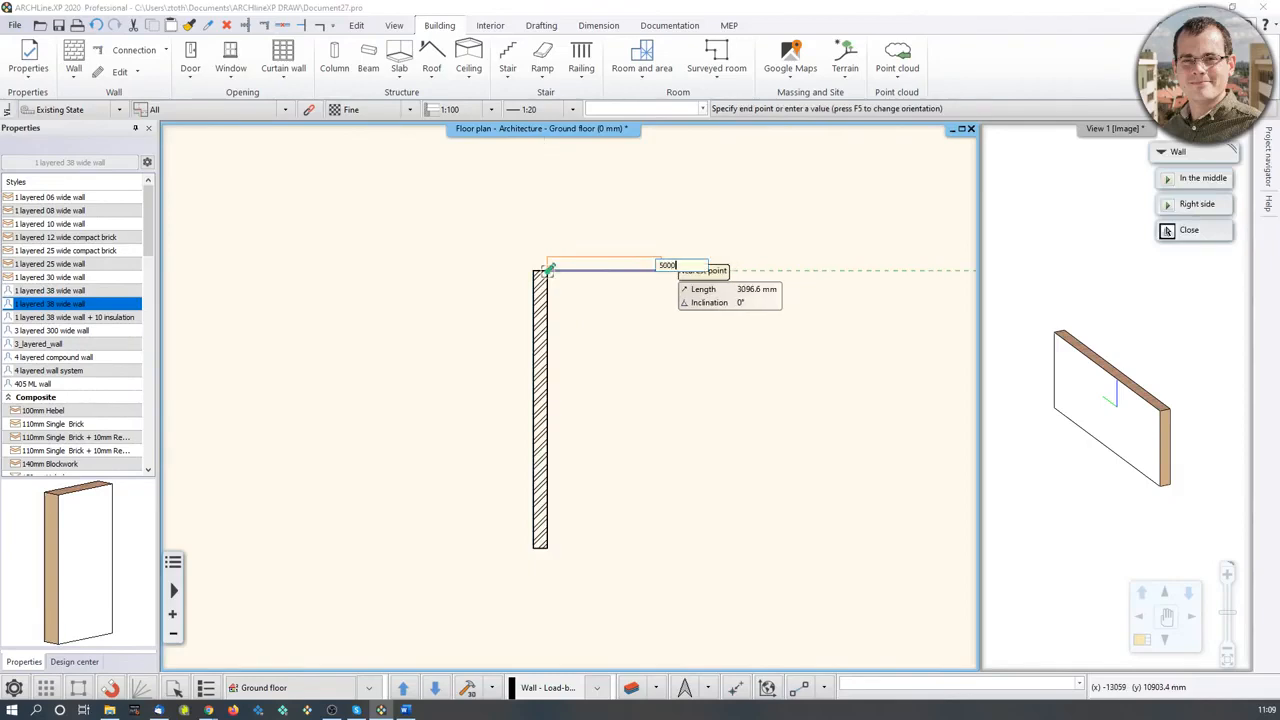
pyautogui.press('Return')
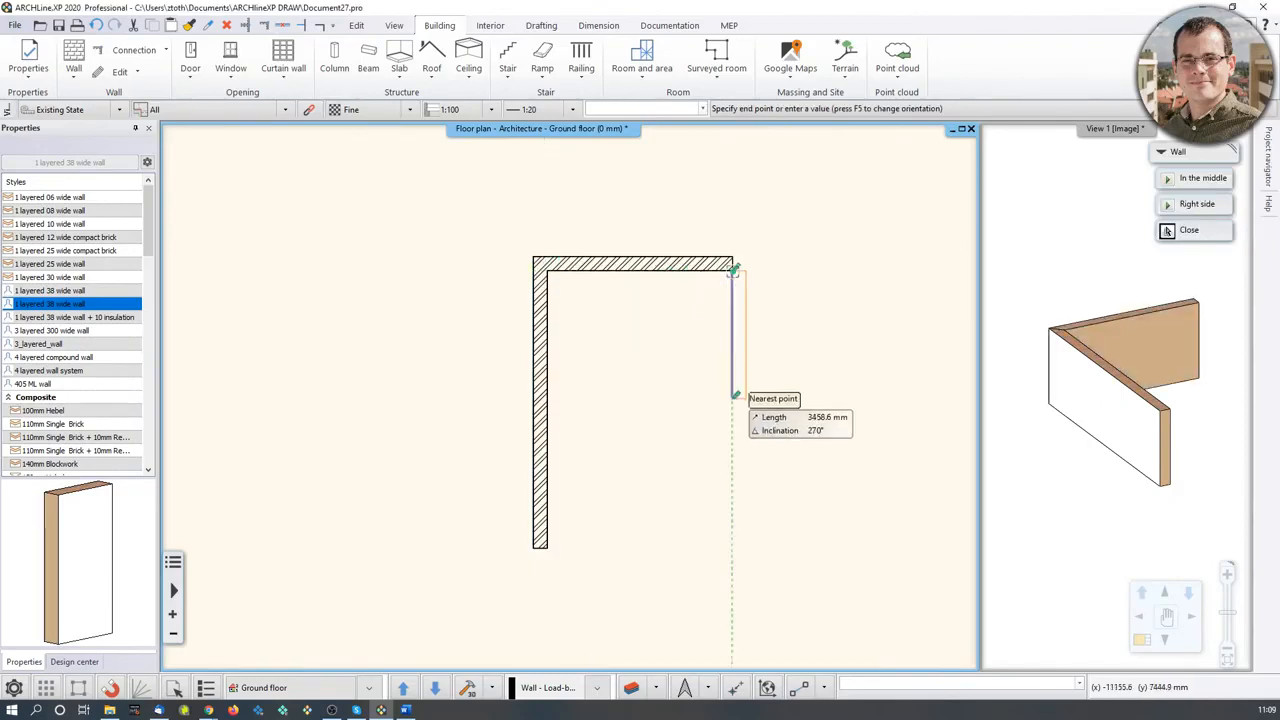
pyautogui.write('3')
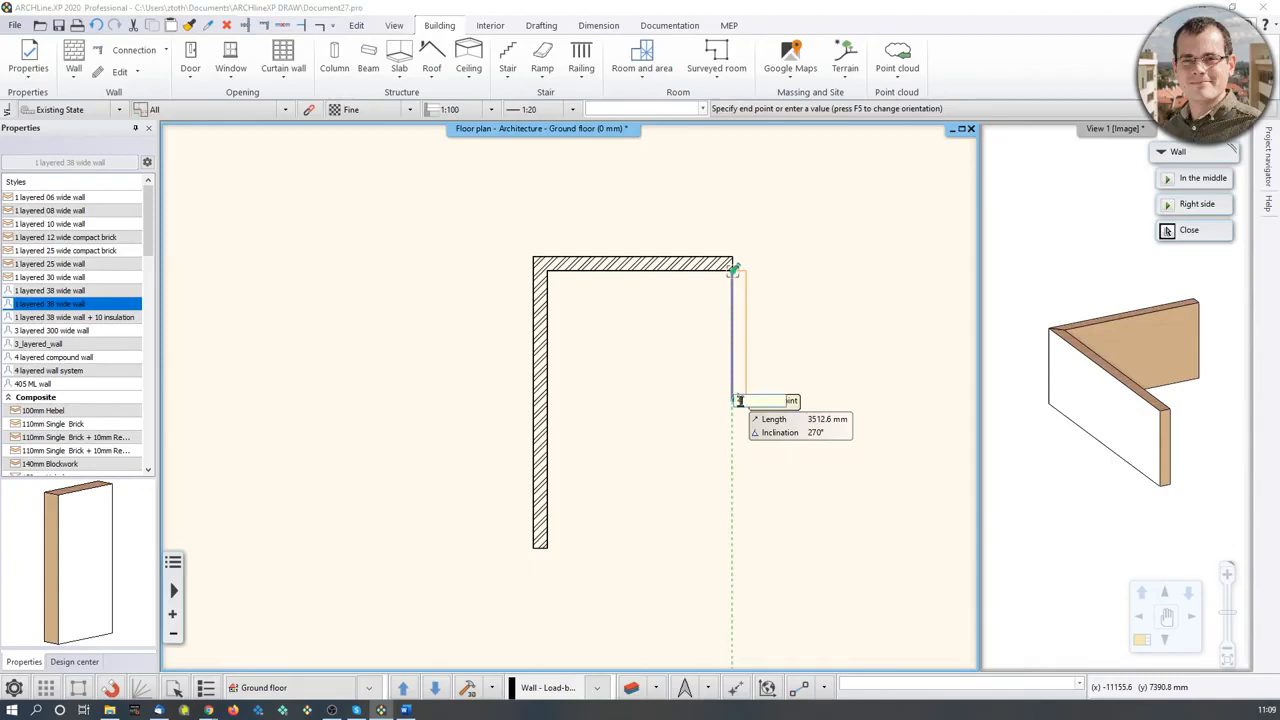
pyautogui.write('400')
pyautogui.press('Return')
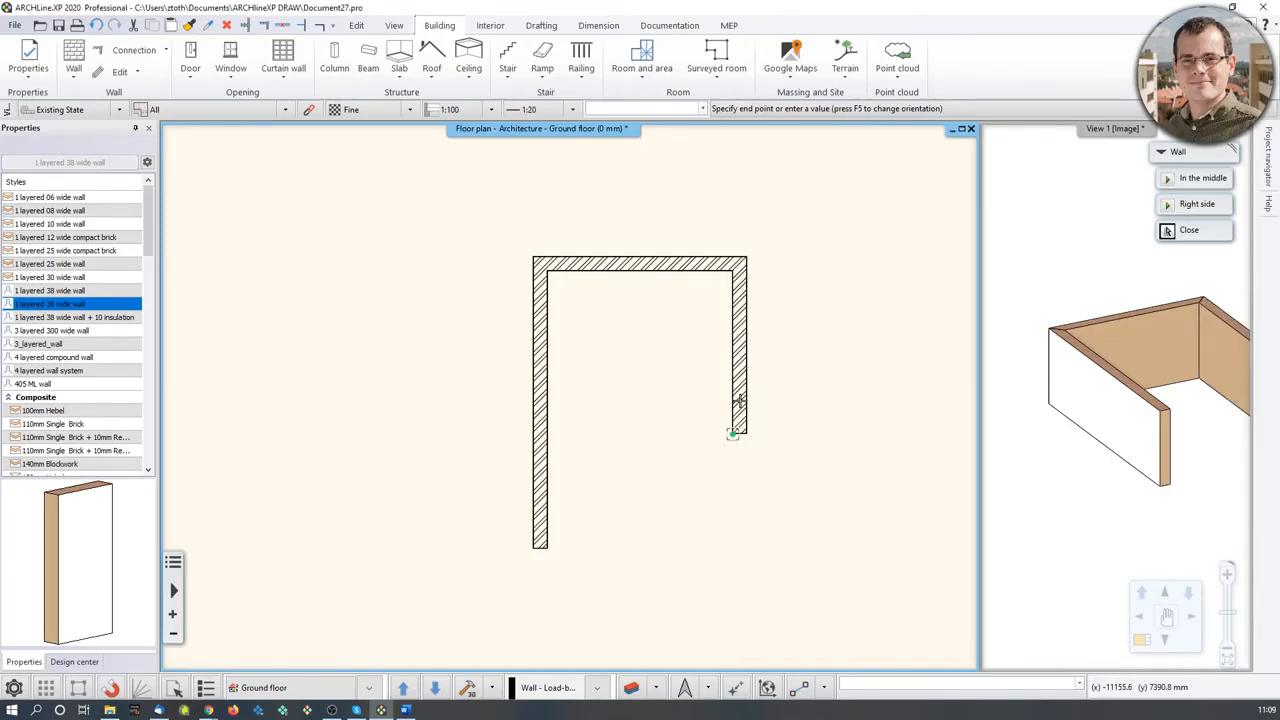
# Step: Continue the wall chain 3500 mm to the right and 5200 mm downward
pyautogui.click(862, 430)
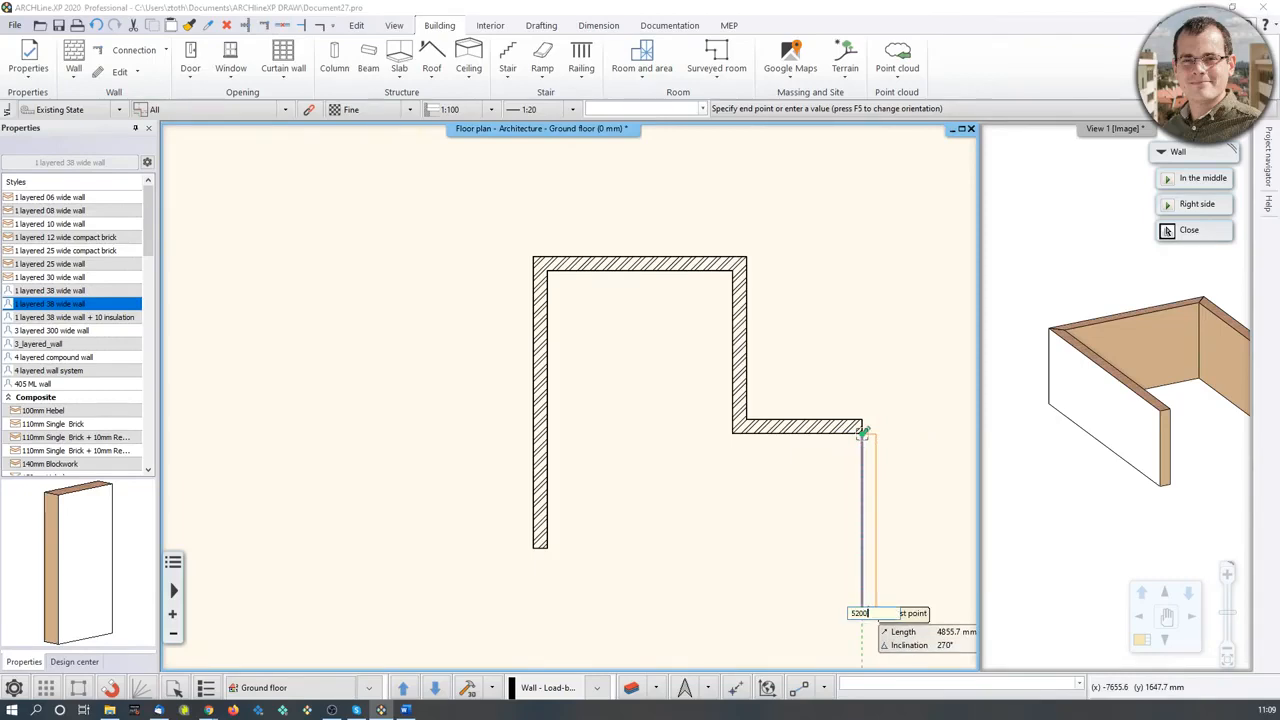
pyautogui.write('5200')
pyautogui.press('Return')
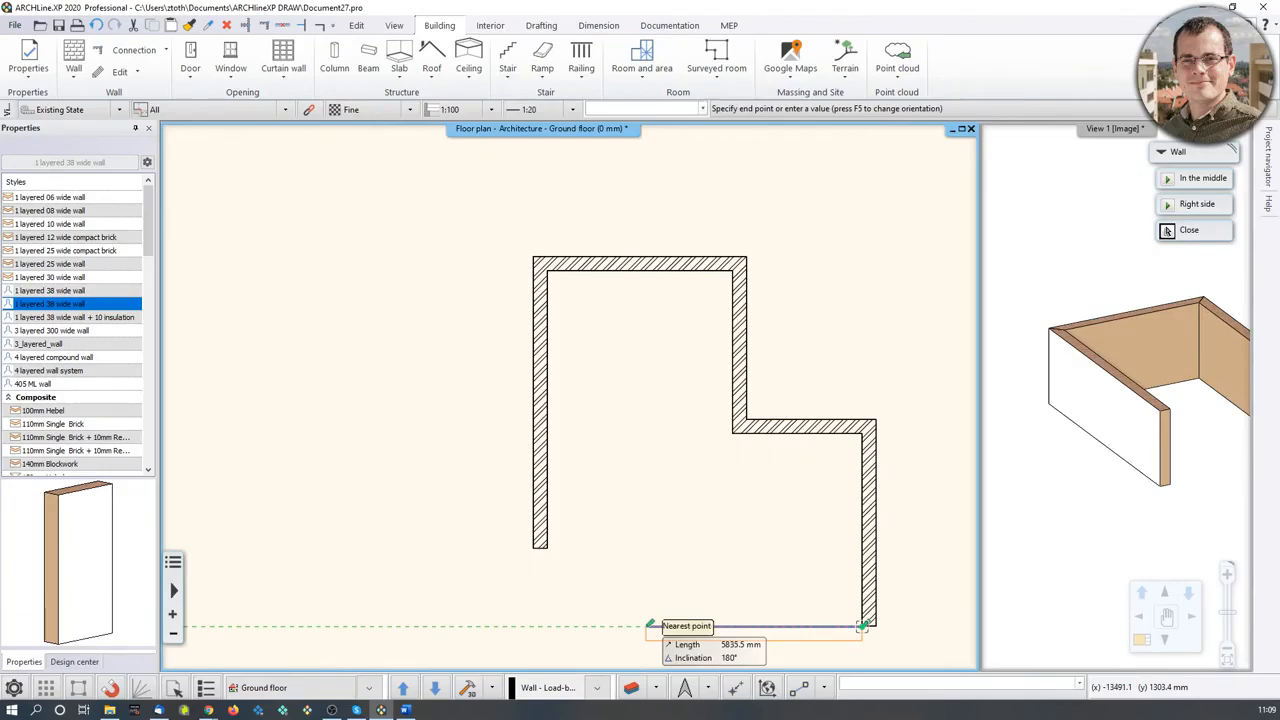
# Step: Continue the wall chain 6400 mm to the left and close it diagonally onto the lower right endpoint of the first wall
pyautogui.write('6400')
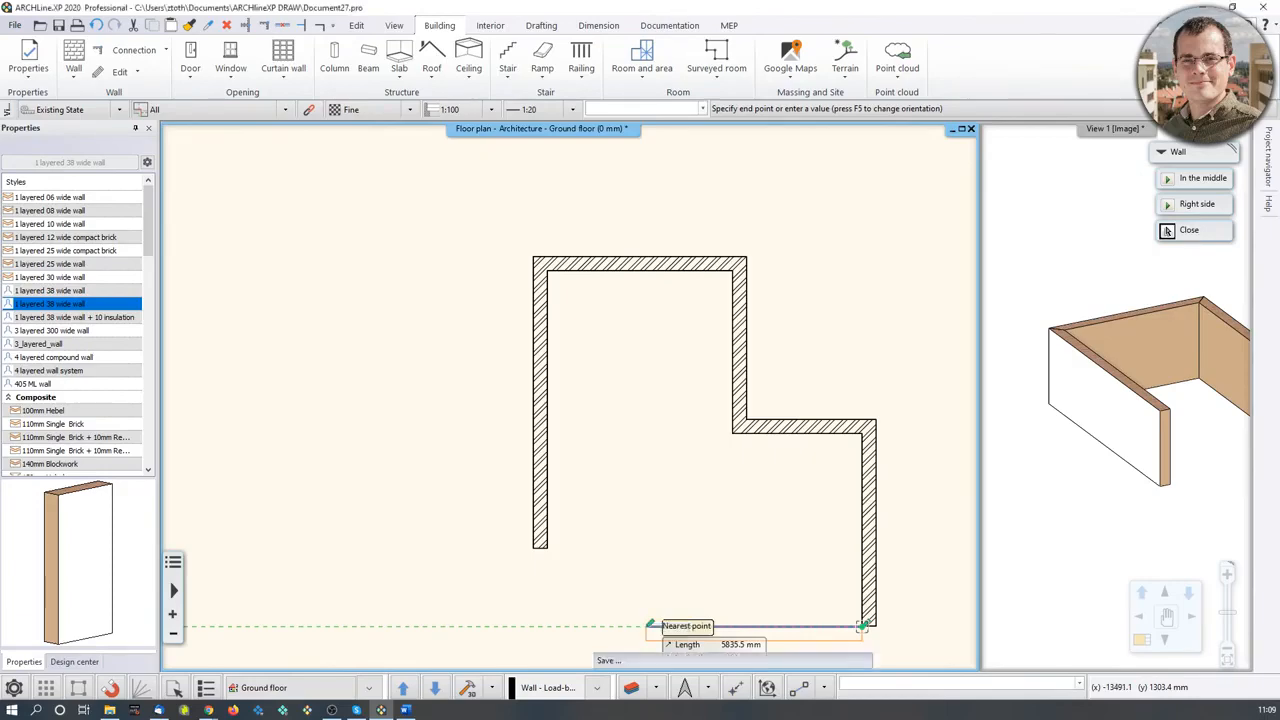
pyautogui.press('Return')
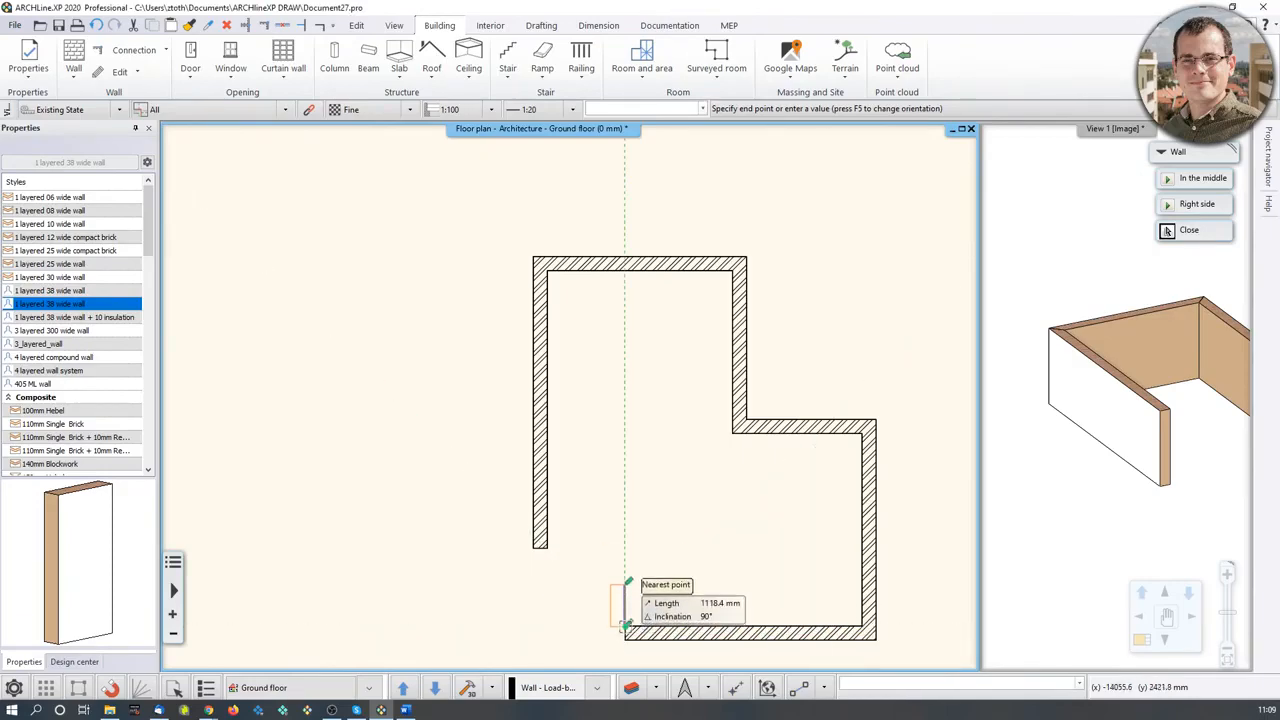
pyautogui.scroll(2, 621, 573)
pyautogui.scroll(1, 621, 574)
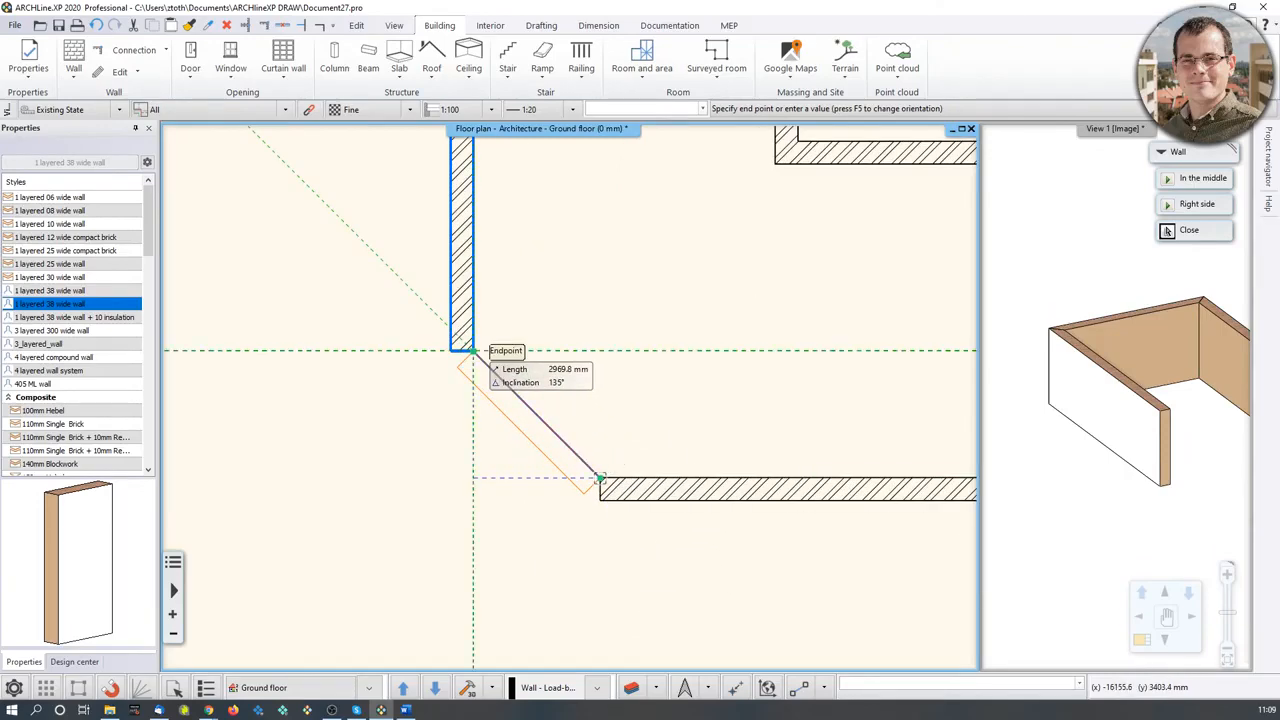
pyautogui.click(473, 350)
# Step: Set the exterior finish face of all seven walls to the Bright_white material and clear the selection
pyautogui.scroll(-3, 408, 537)
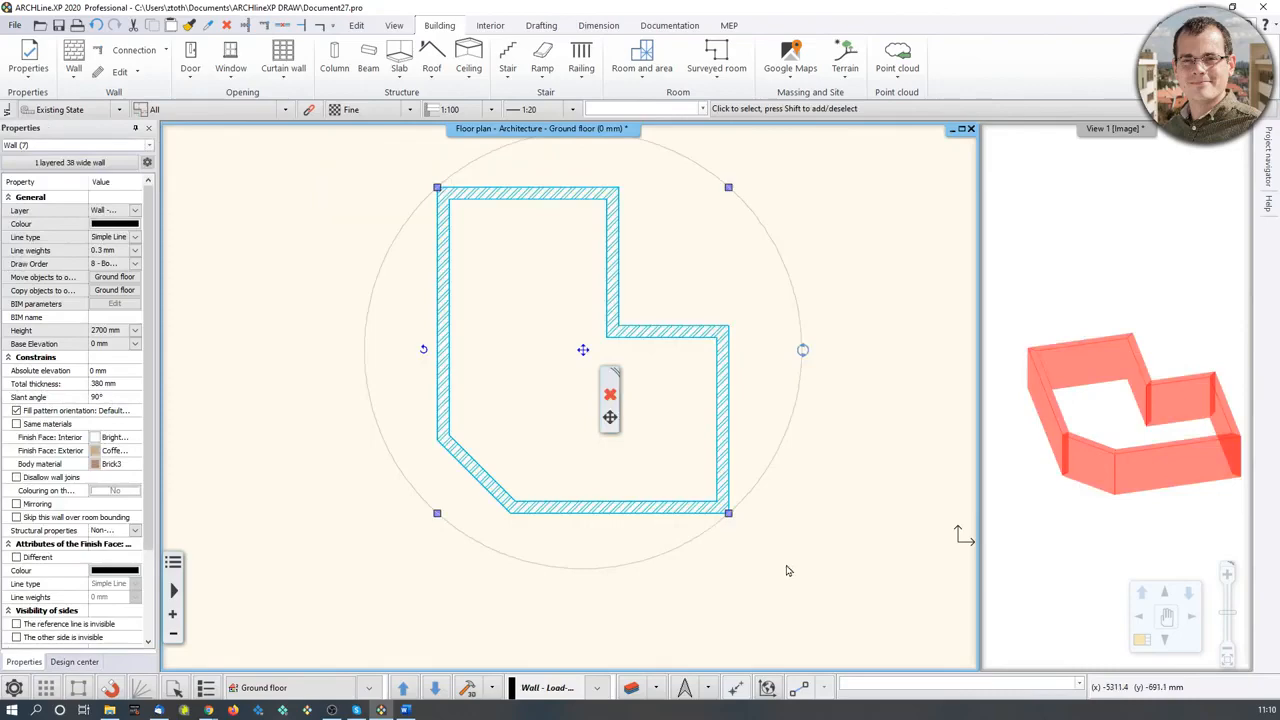
pyautogui.click(96, 451)
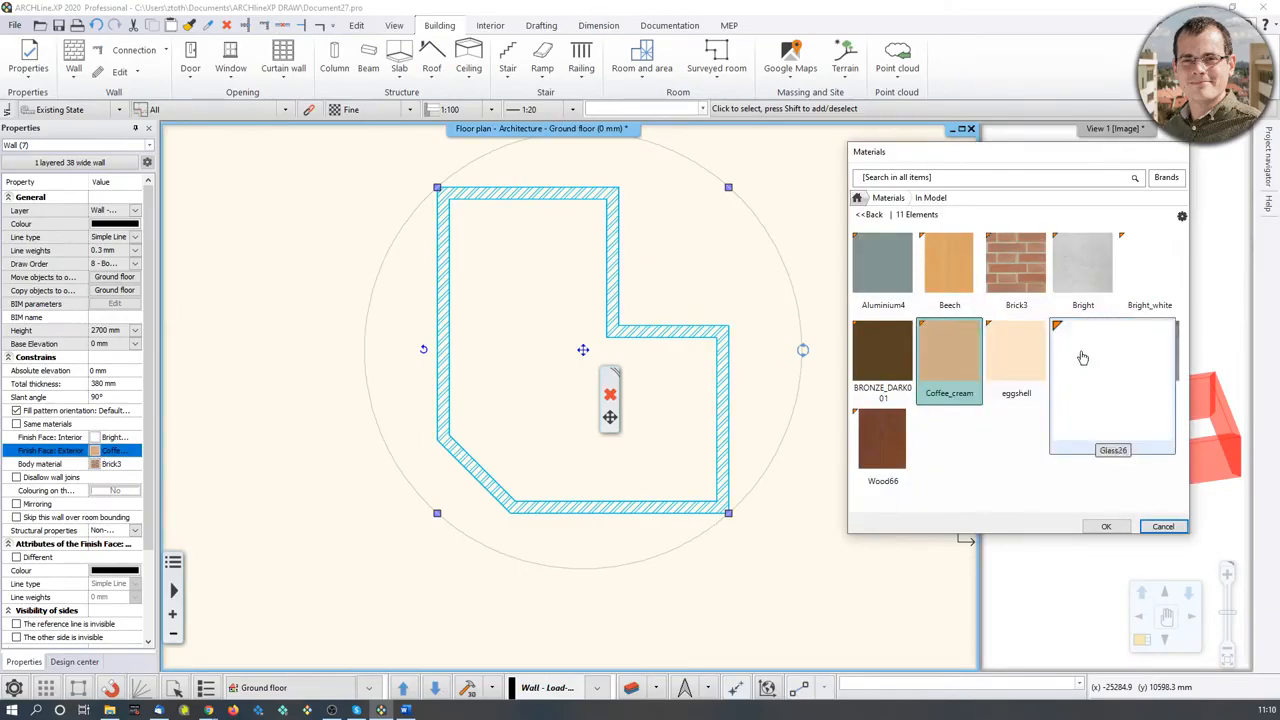
pyautogui.click(1150, 268)
pyautogui.click(1106, 526)
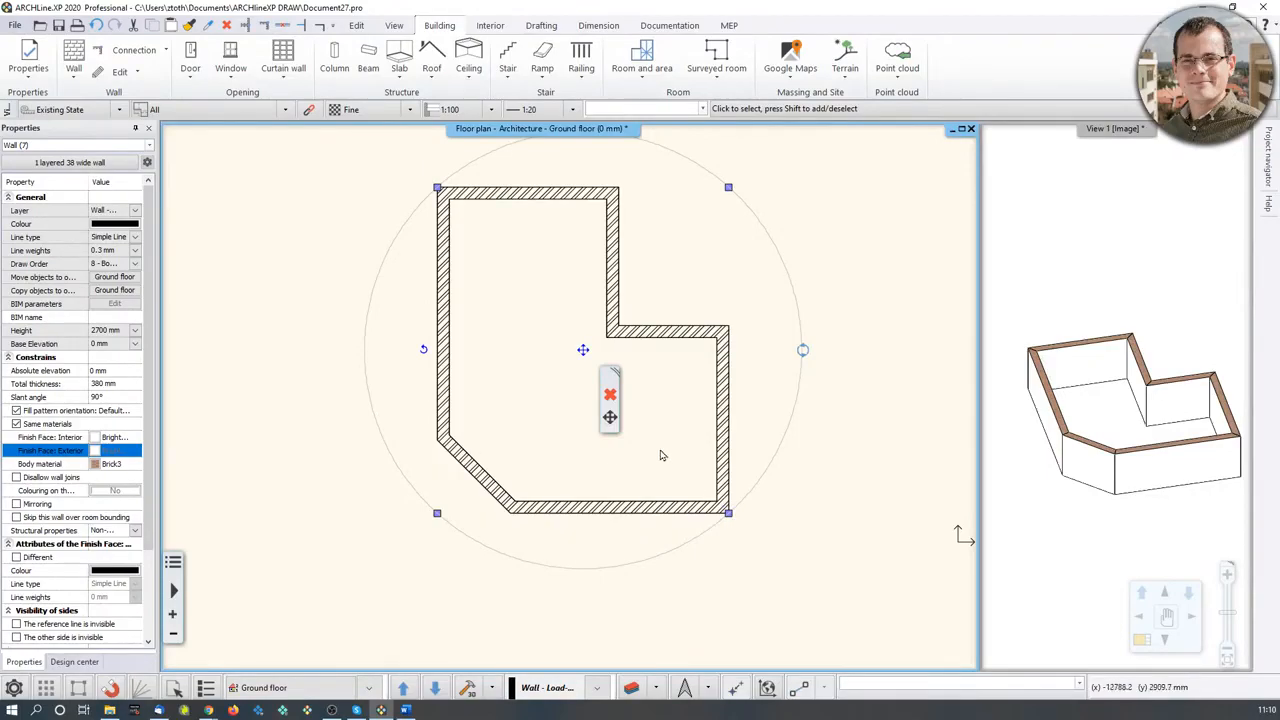
pyautogui.moveTo(660, 453); pyautogui.dragTo(673, 492, button='middle')
pyautogui.click(877, 320)
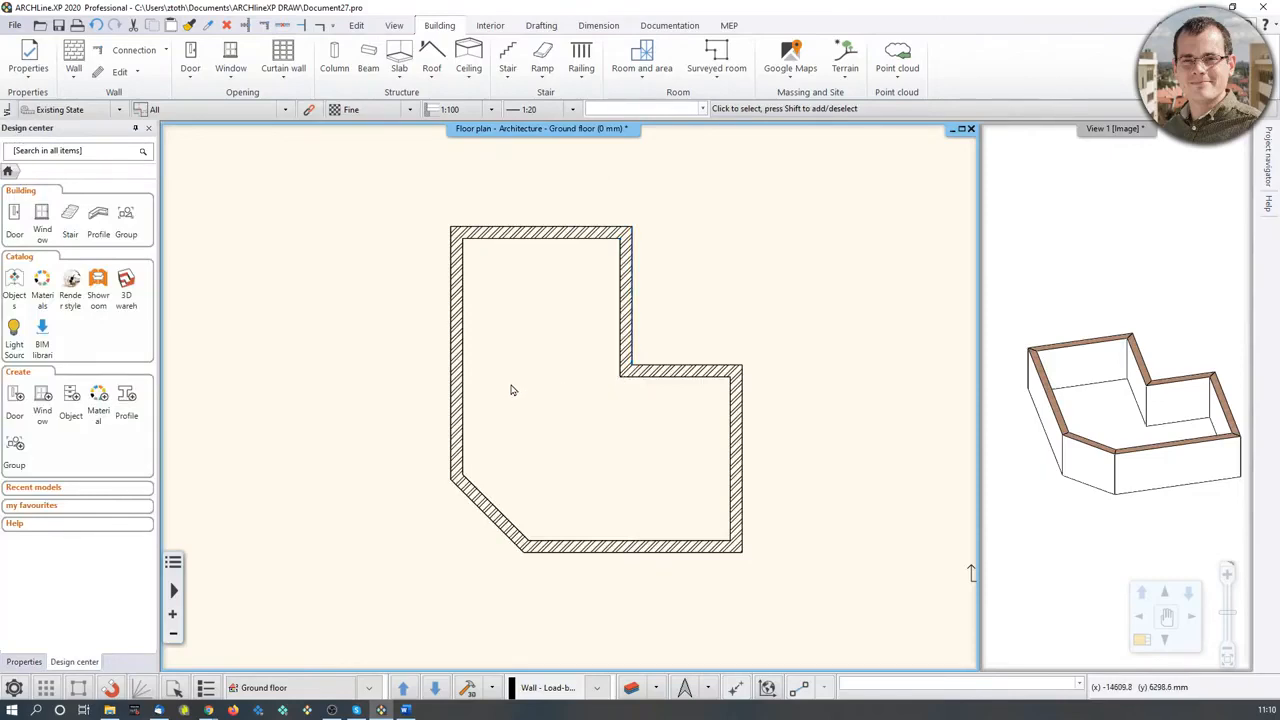
# Step: Set the default wall properties to a total thickness of 100 mm and link the exterior finish face to the interior Bright_white material
pyautogui.rightClick(66, 50)
pyautogui.click(105, 60)
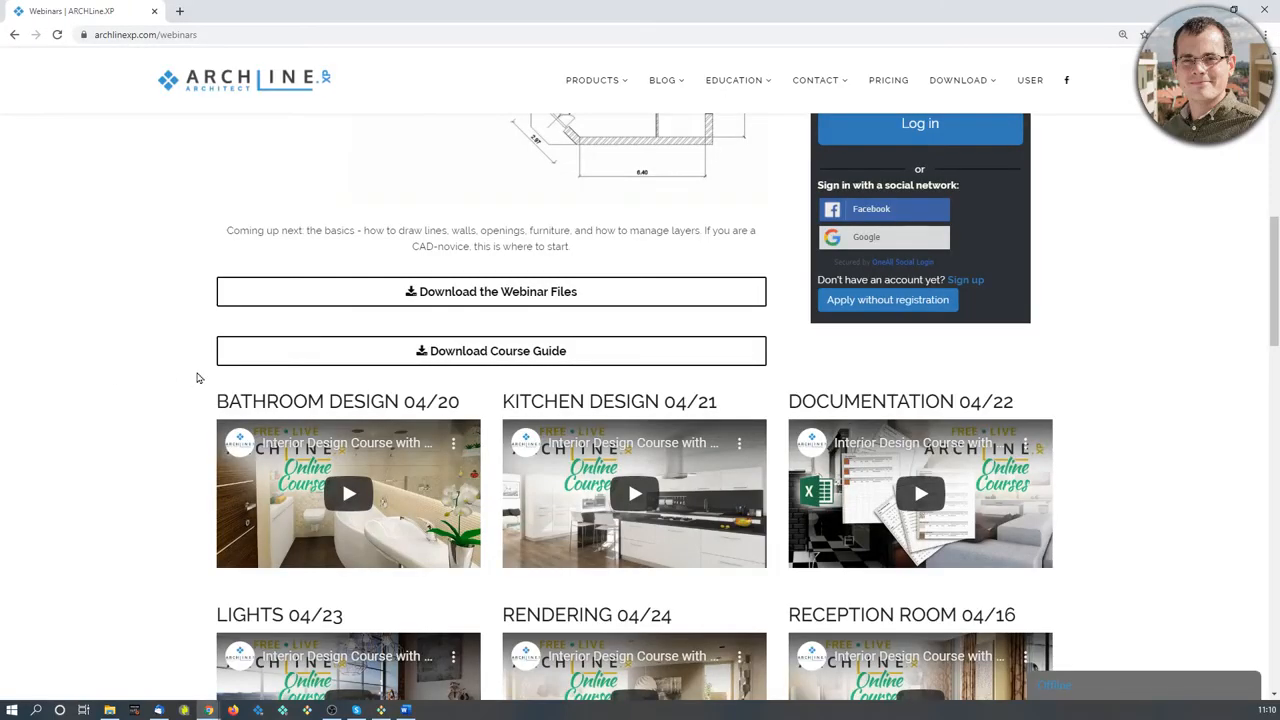
pyautogui.click(381, 710)
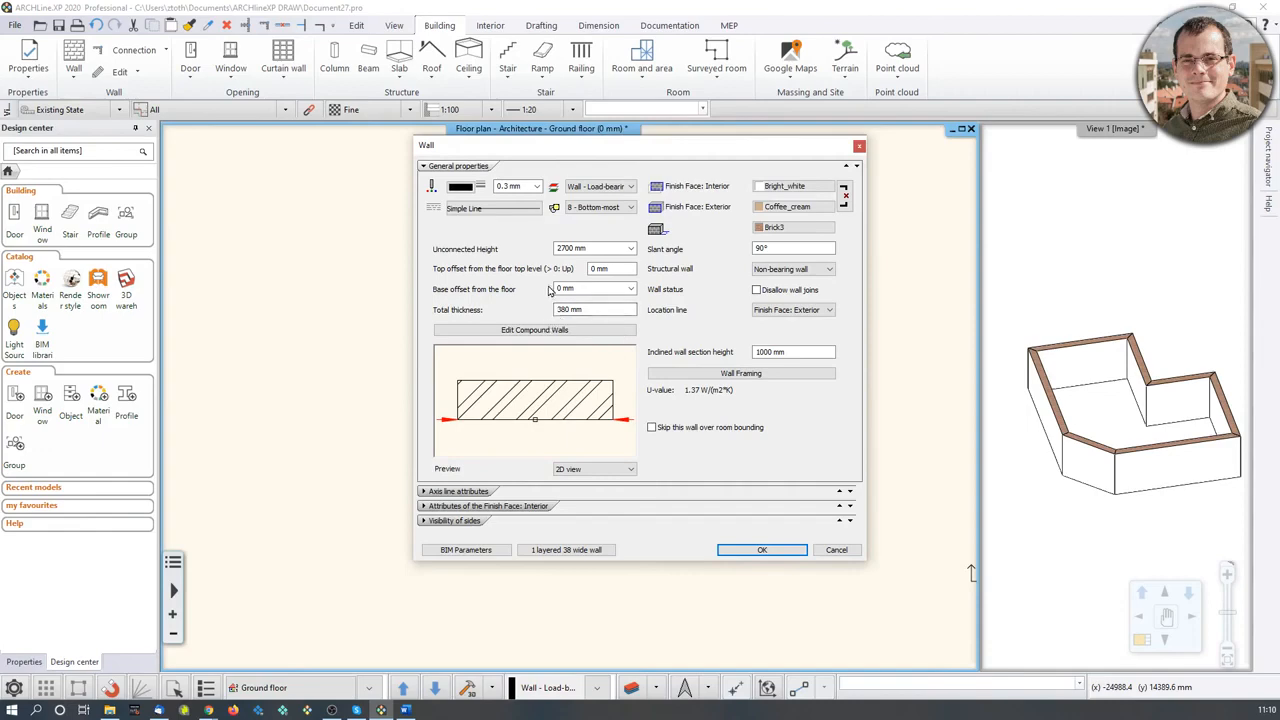
pyautogui.doubleClick(568, 309)
pyautogui.write('10')
pyautogui.click(843, 197)
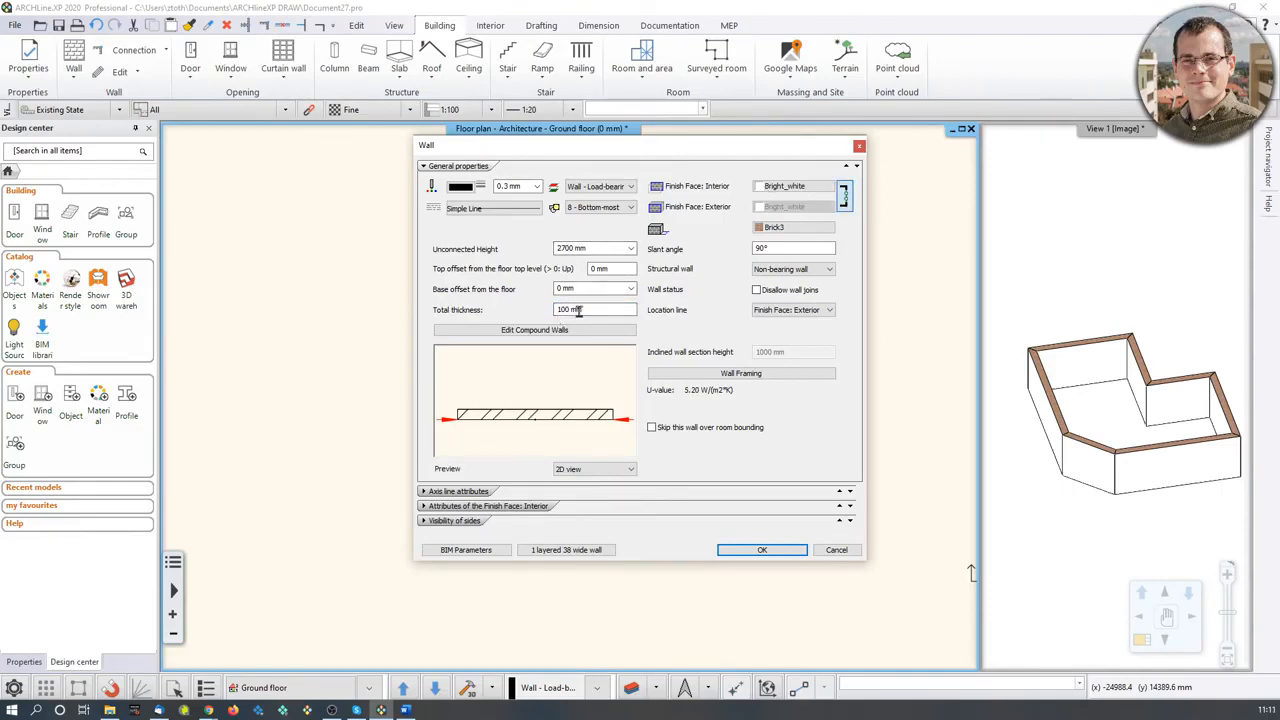
pyautogui.click(760, 551)
# Step: Draw a horizontal partition wall from the building's inner corner perpendicular to the left outer wall, using the right side orientation
pyautogui.scroll(2, 625, 421)
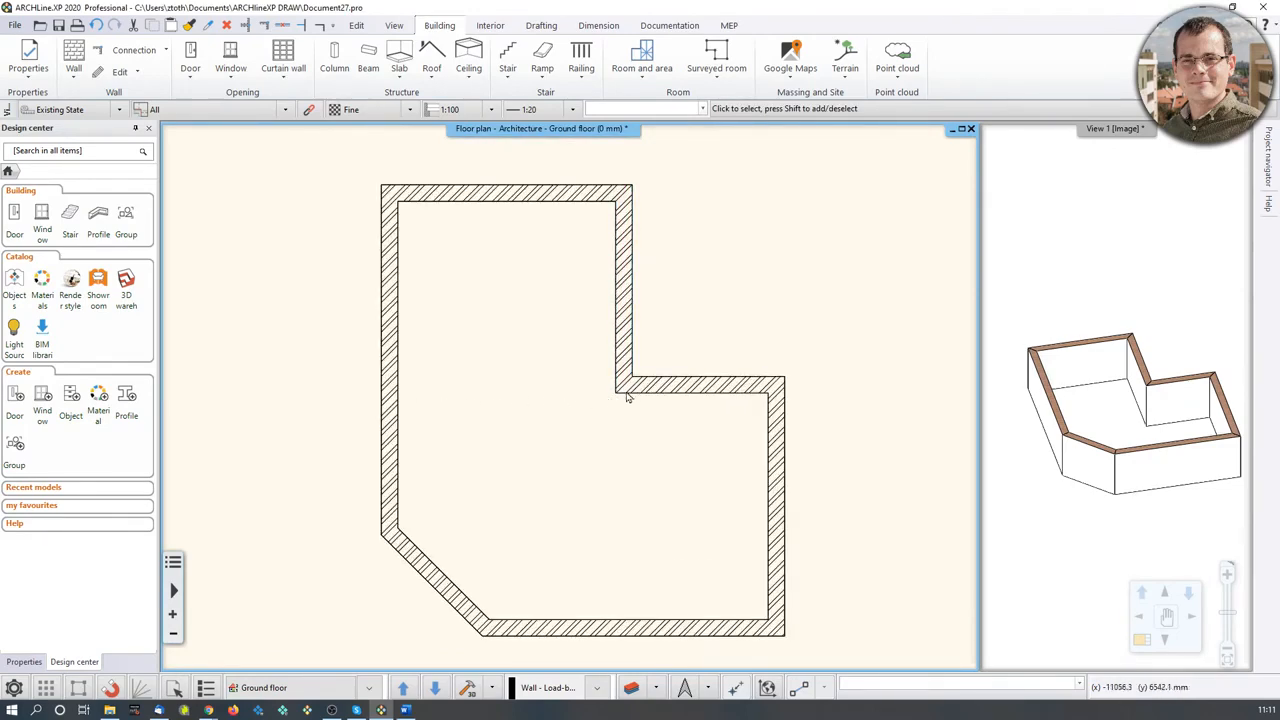
pyautogui.click(77, 58)
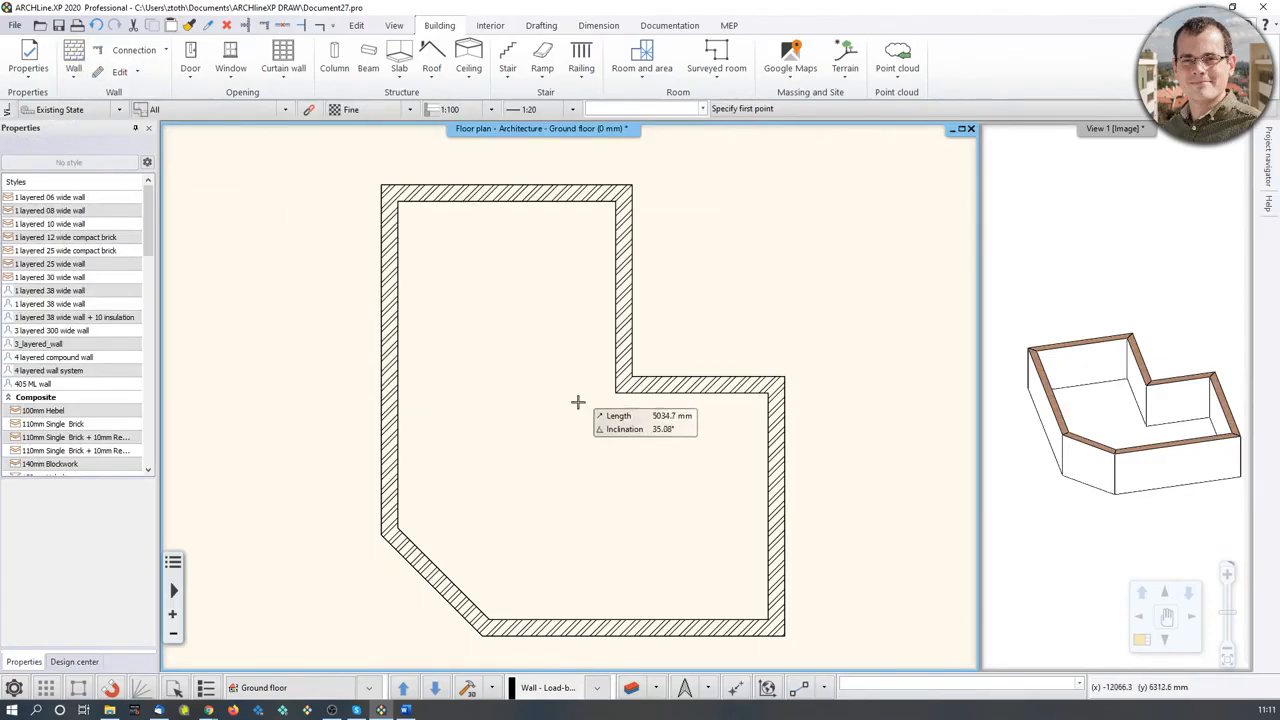
pyautogui.click(617, 392)
pyautogui.scroll(2, 569, 400)
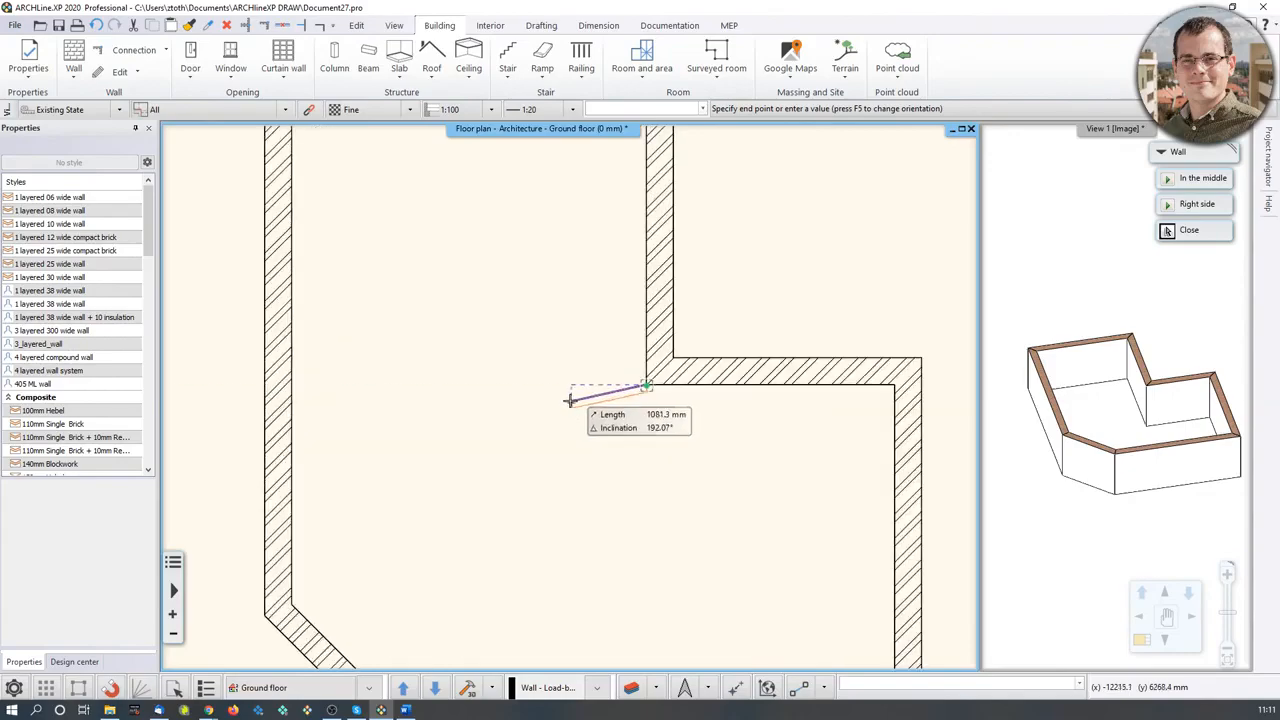
pyautogui.scroll(4, 551, 394)
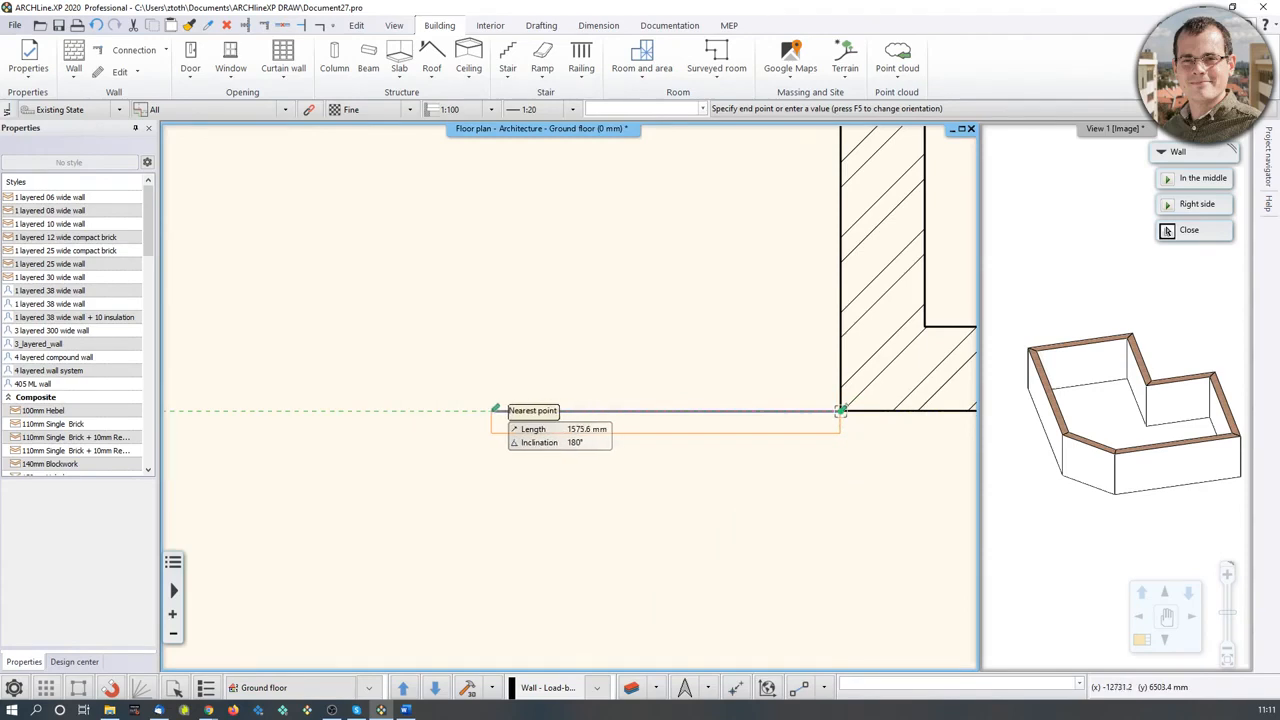
pyautogui.scroll(-1, 494, 409)
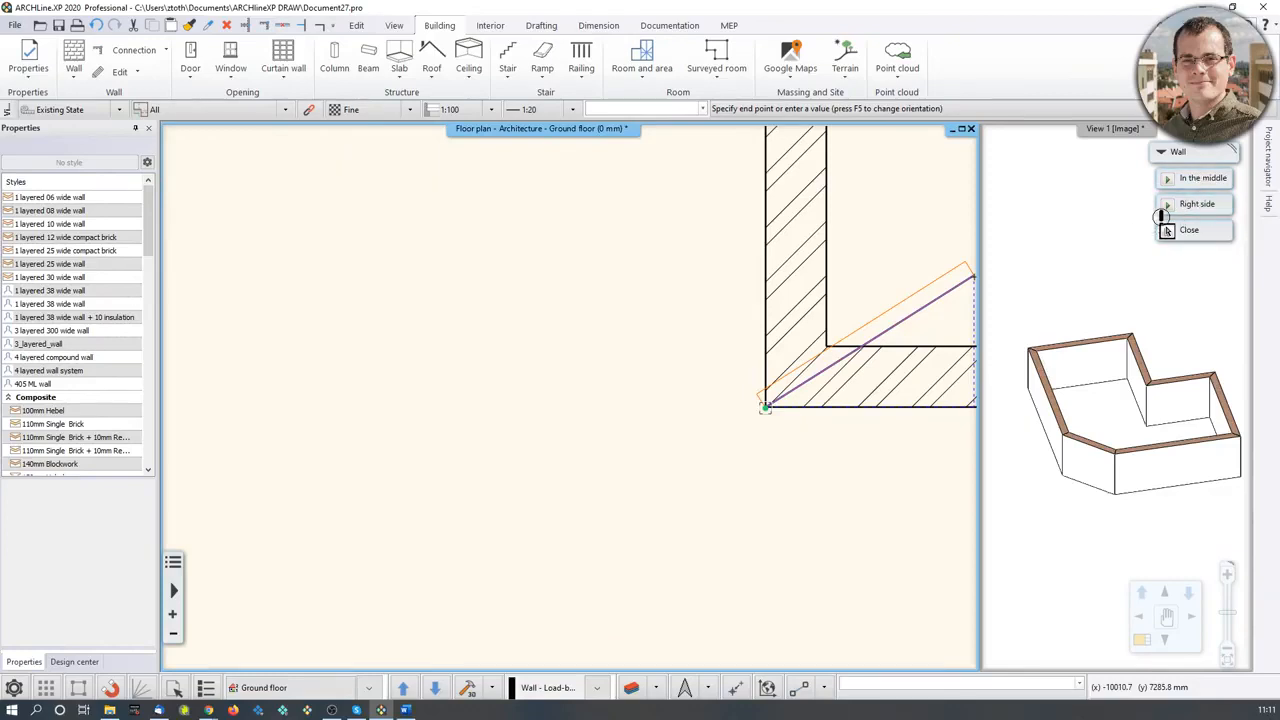
pyautogui.click(1188, 205)
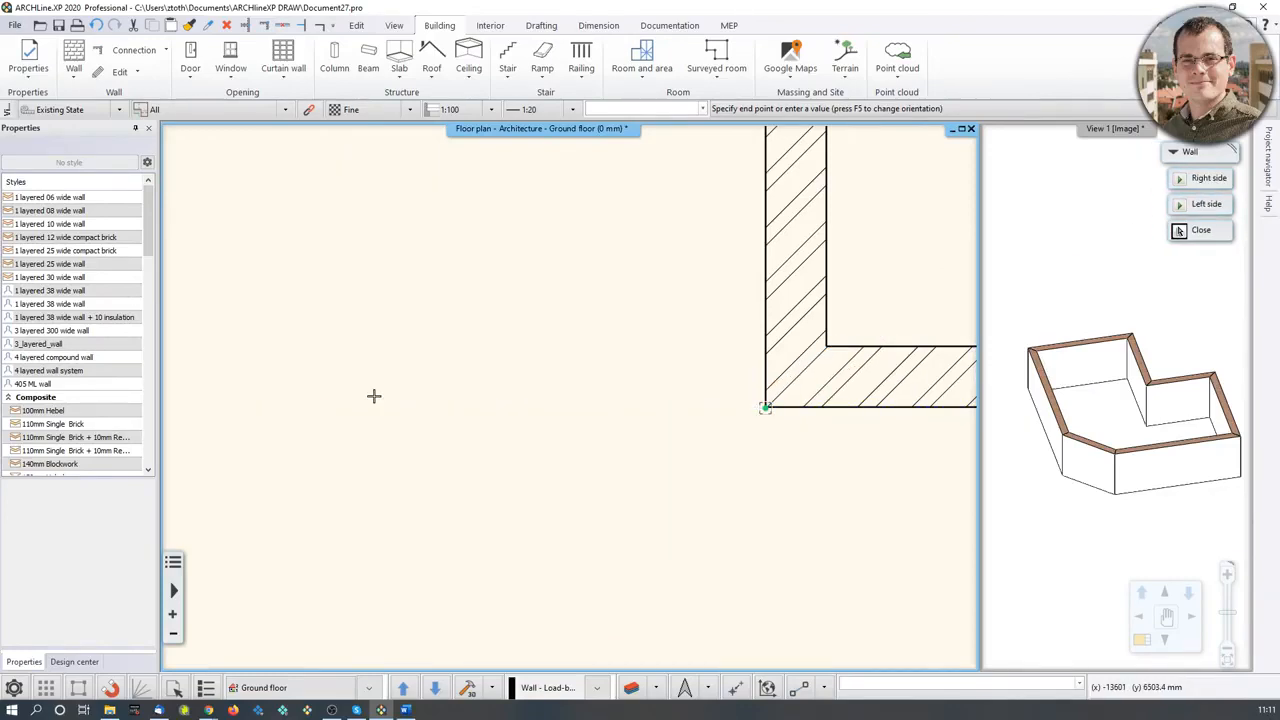
pyautogui.scroll(-2, 332, 398)
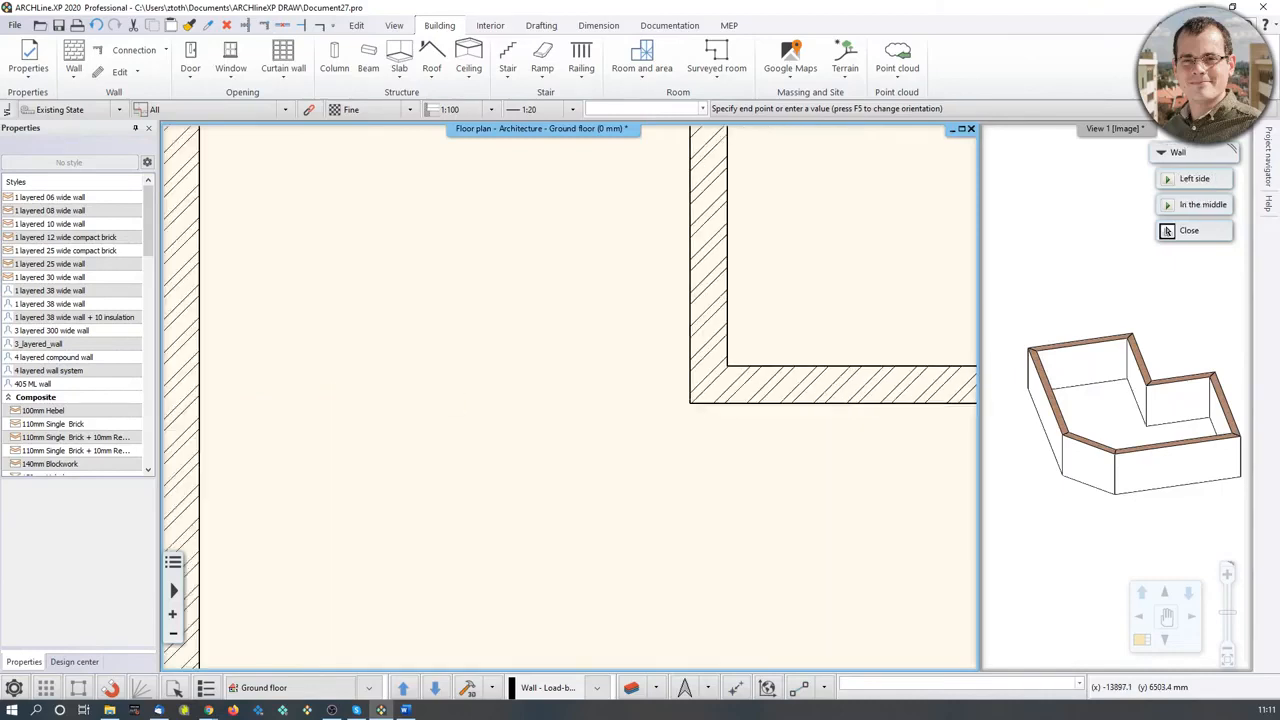
pyautogui.press('Left')
pyautogui.click(297, 403)
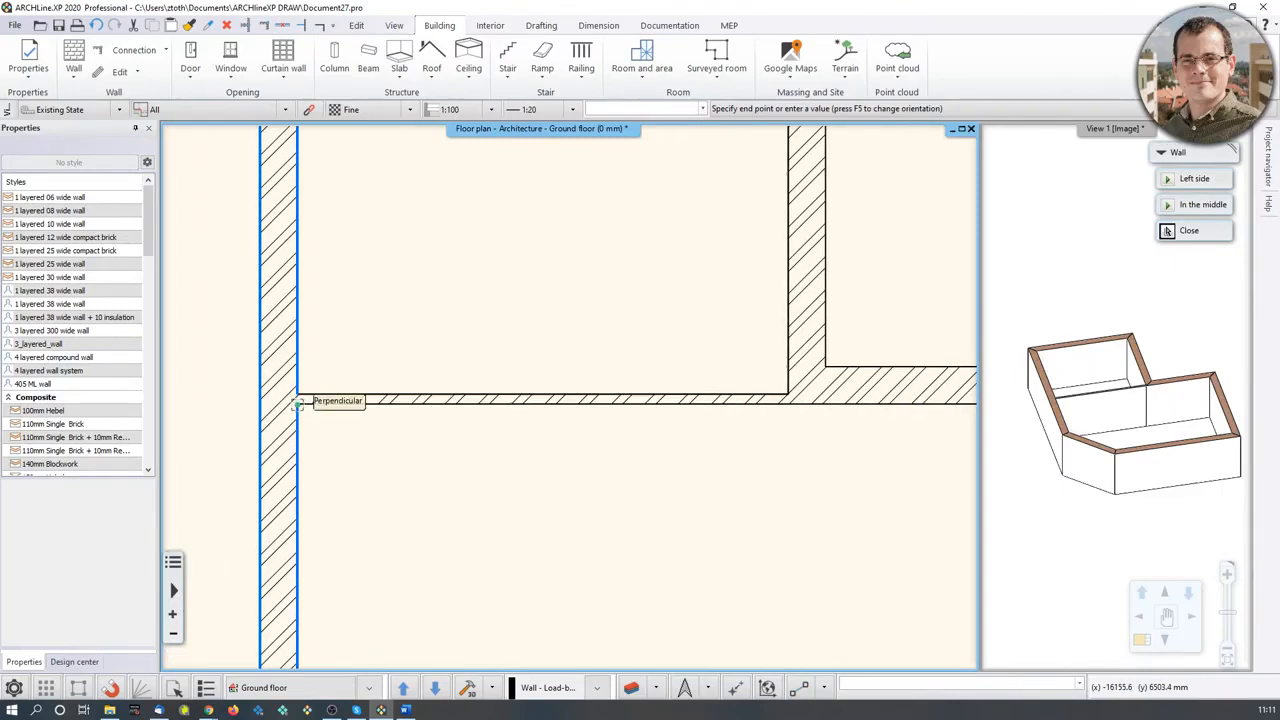
pyautogui.press('Escape')
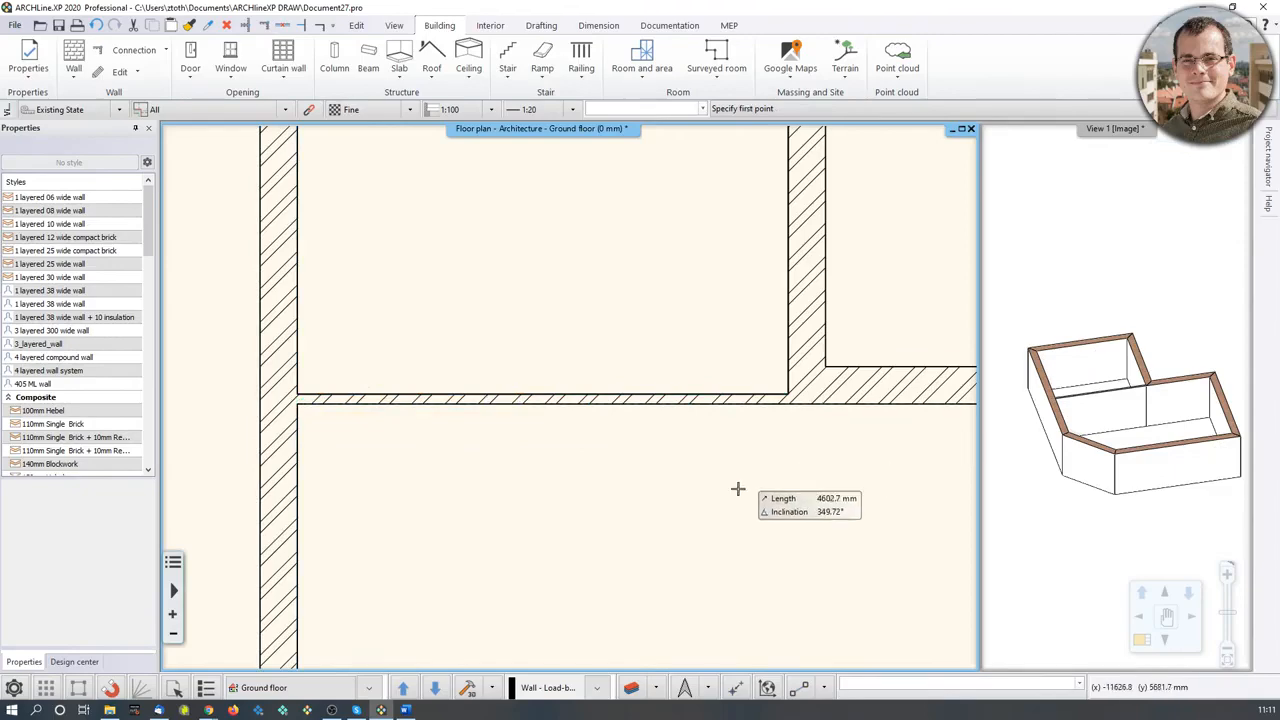
pyautogui.press('Escape')
# Step: Draw a vertical partition wall starting 2400 mm left of the lower room's upper right inner corner and ending perpendicular to the bottom outer wall
pyautogui.scroll(-2, 789, 503)
pyautogui.scroll(1, 789, 503)
pyautogui.scroll(-1, 736, 441)
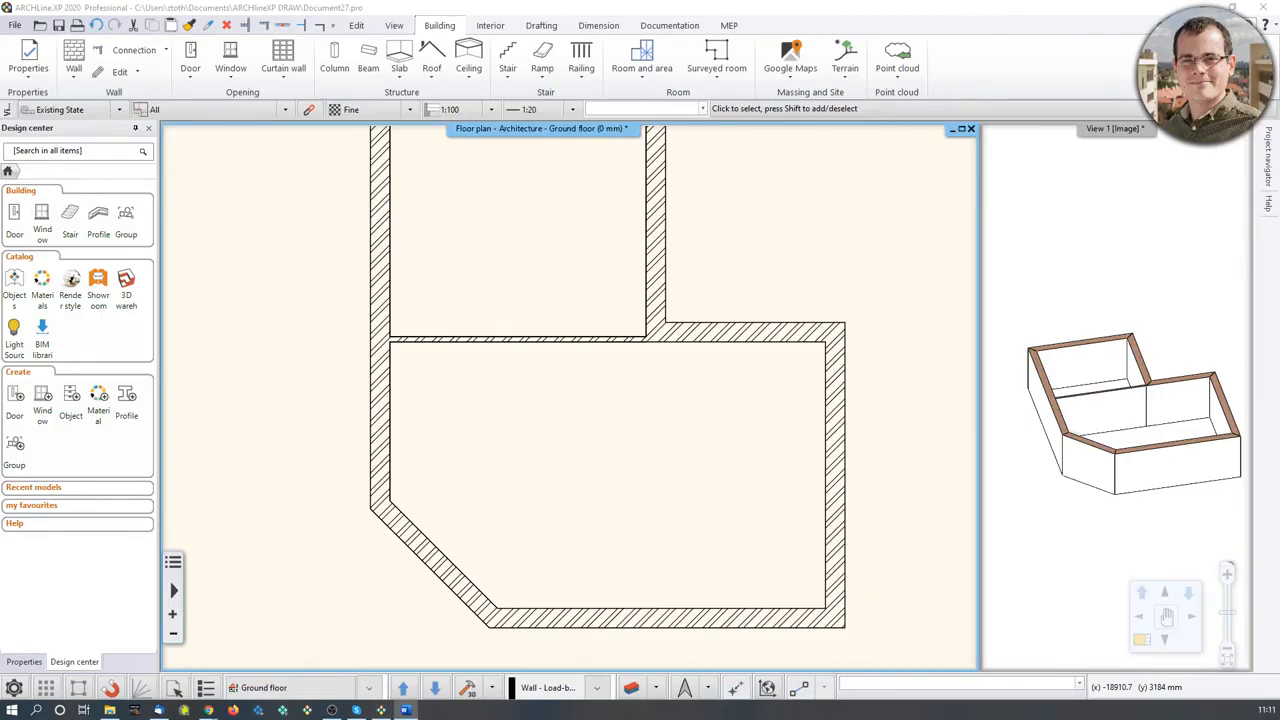
pyautogui.click(854, 406)
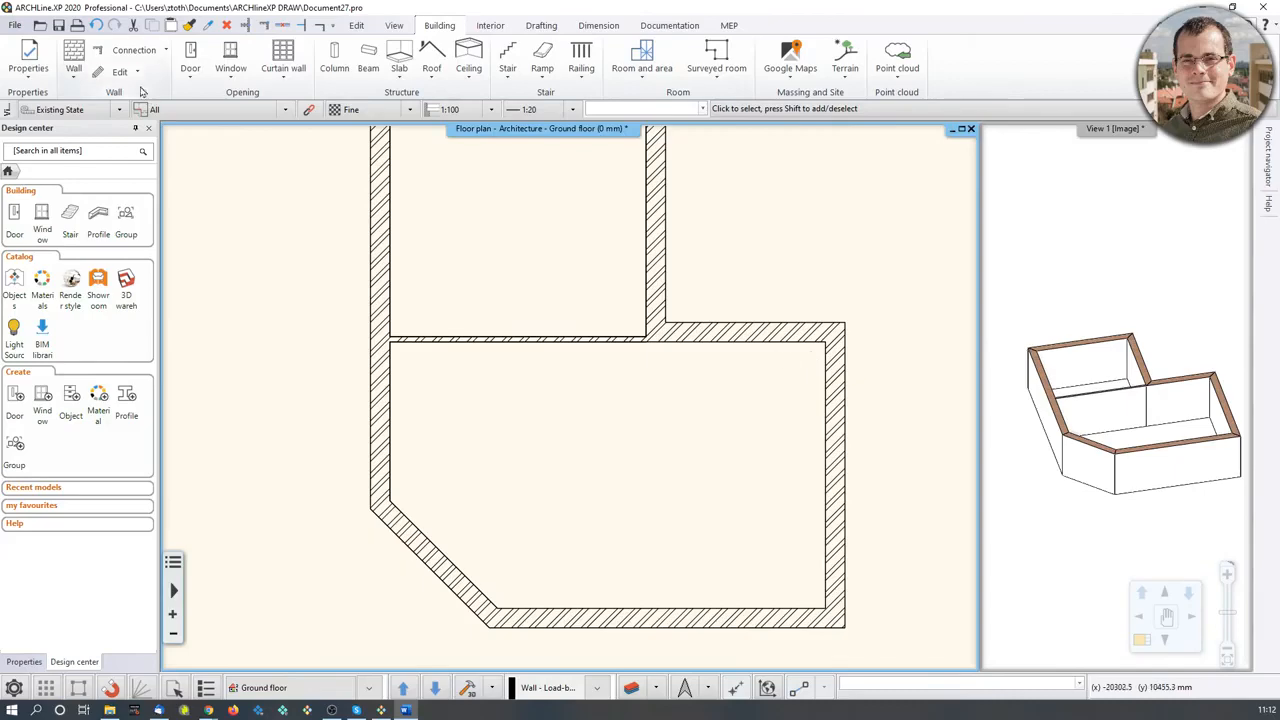
pyautogui.click(73, 58)
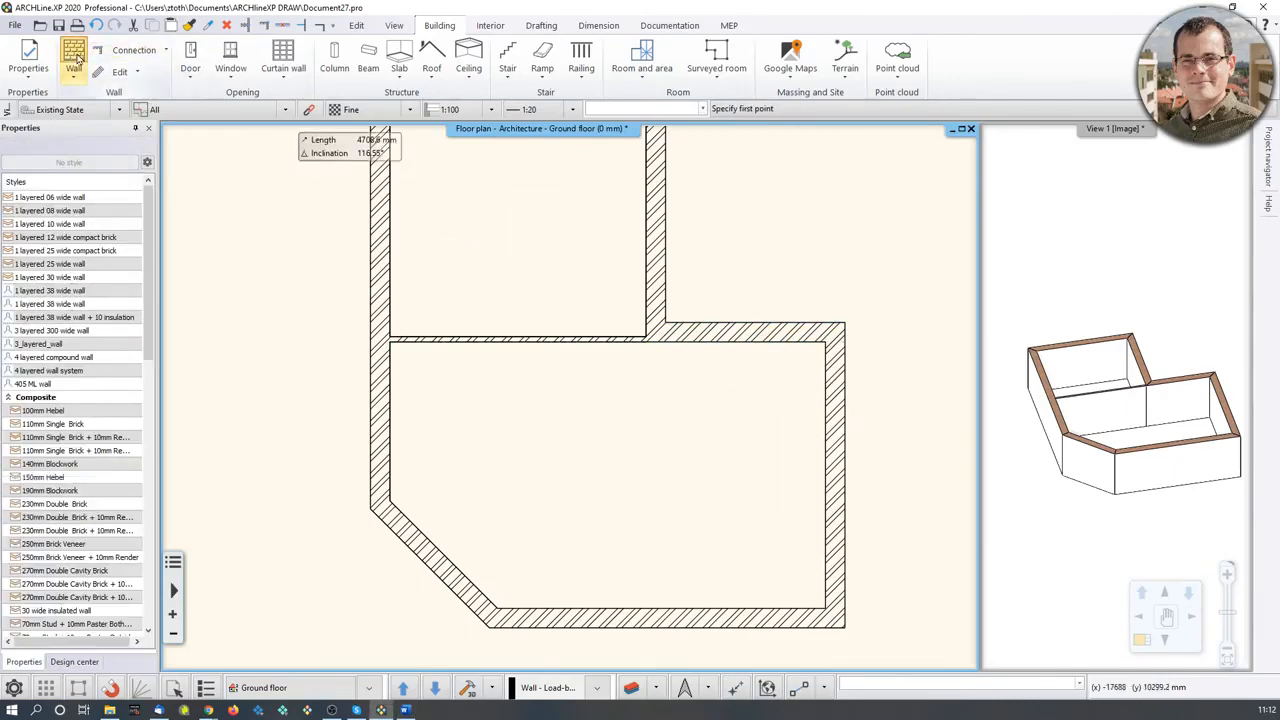
pyautogui.scroll(2, 938, 414)
pyautogui.press('r')
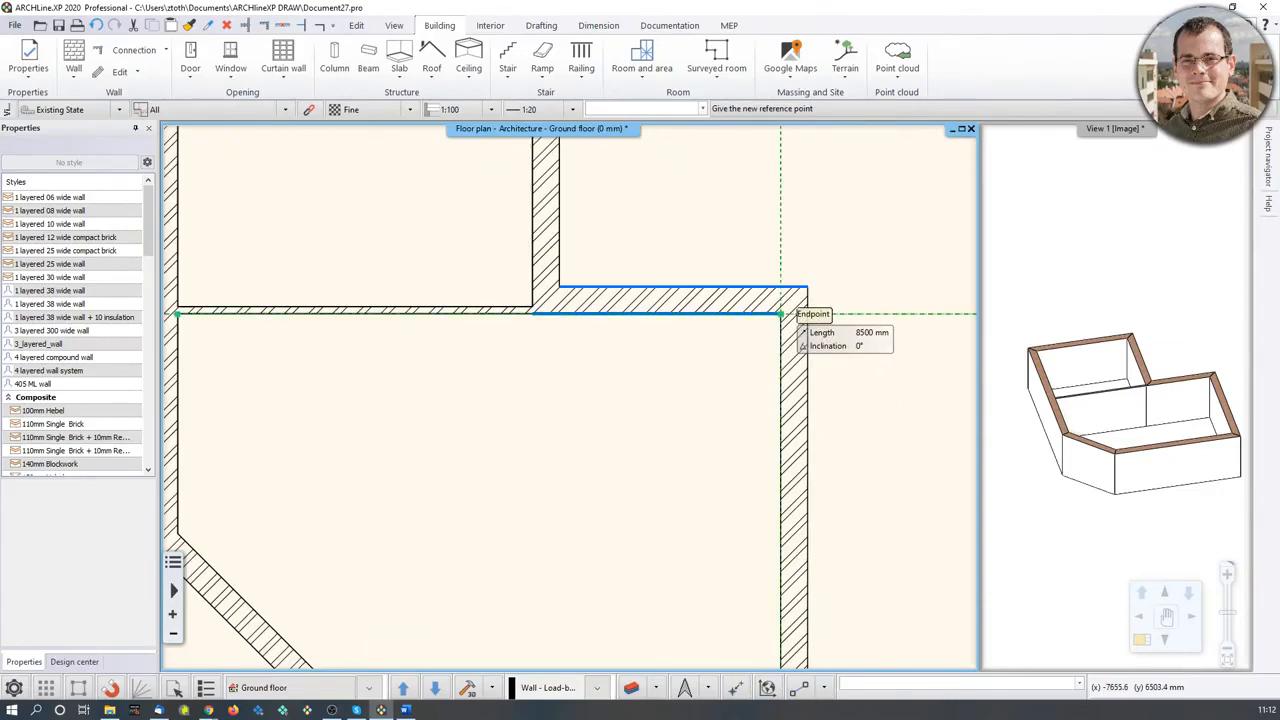
pyautogui.click(781, 314)
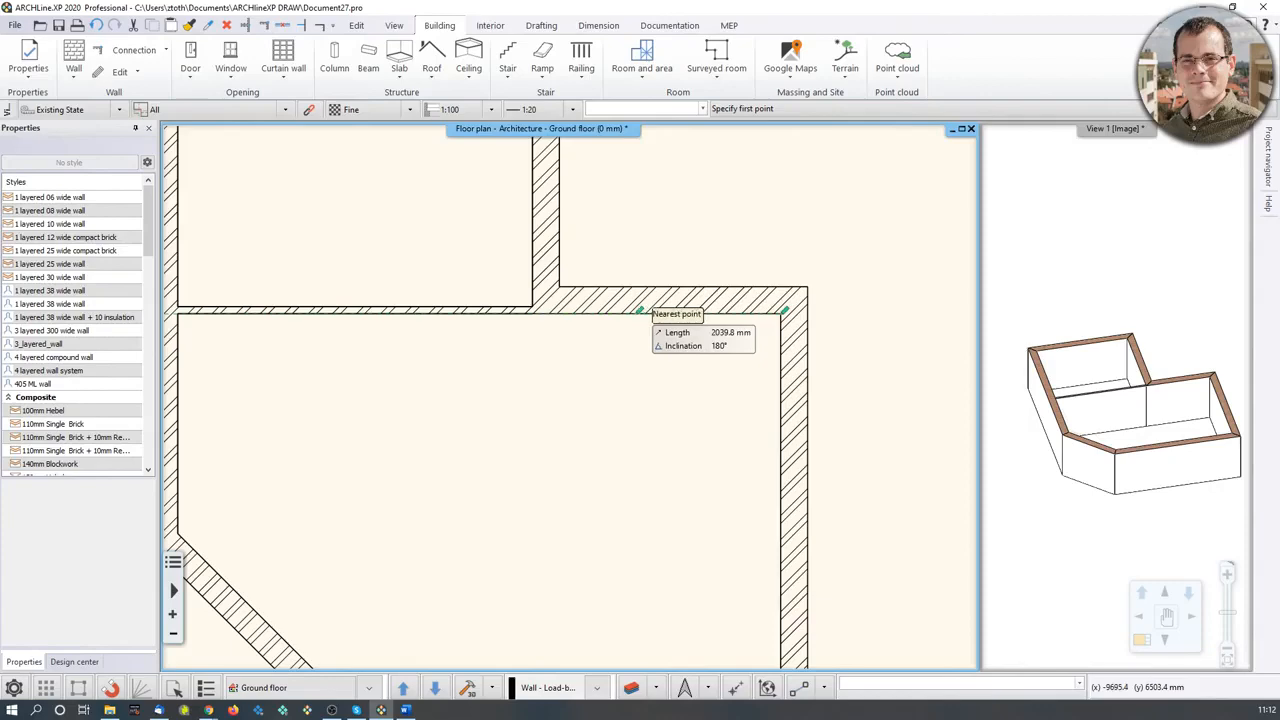
pyautogui.write('24')
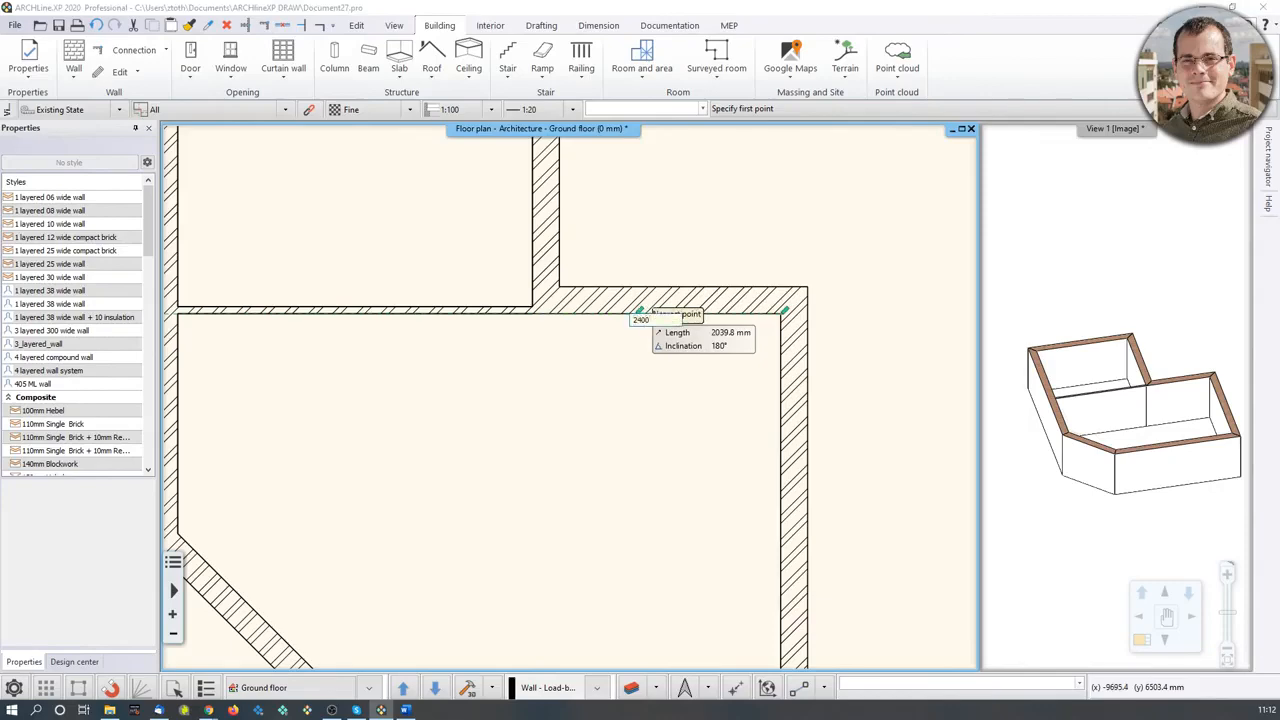
pyautogui.write('00')
pyautogui.press('Return')
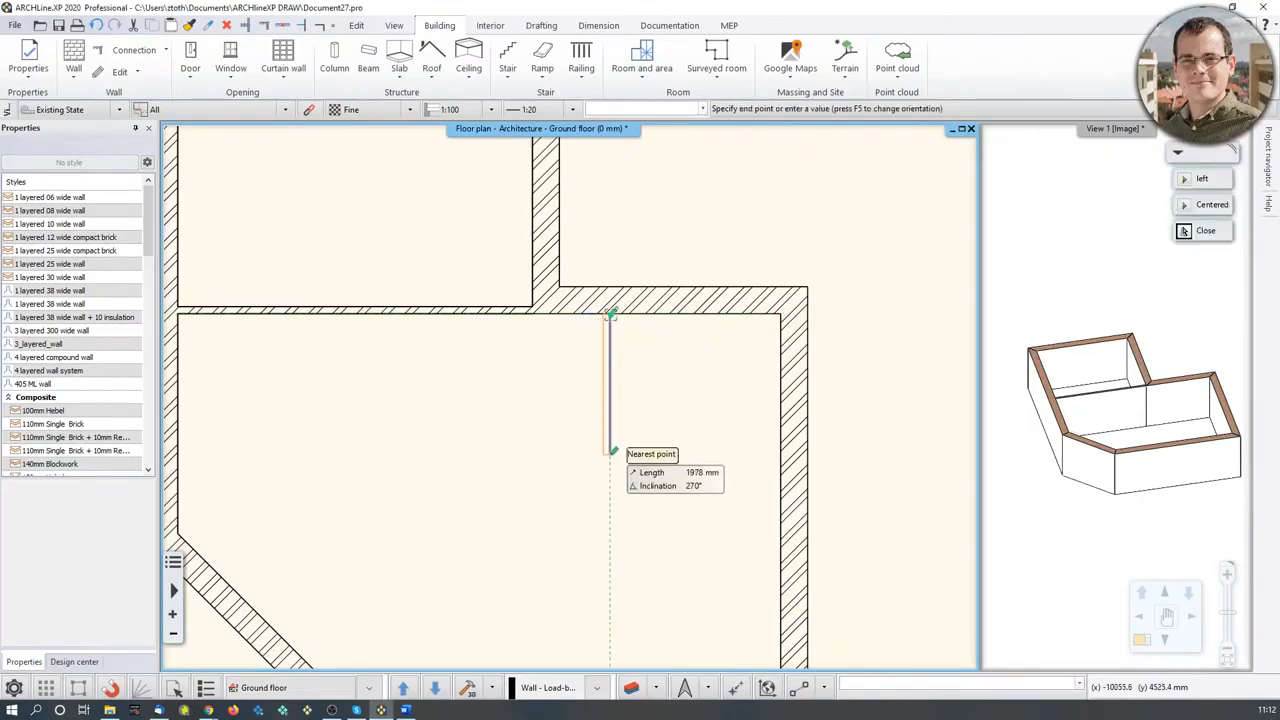
pyautogui.moveTo(613, 547); pyautogui.dragTo(626, 371, button='middle')
pyautogui.click(613, 482)
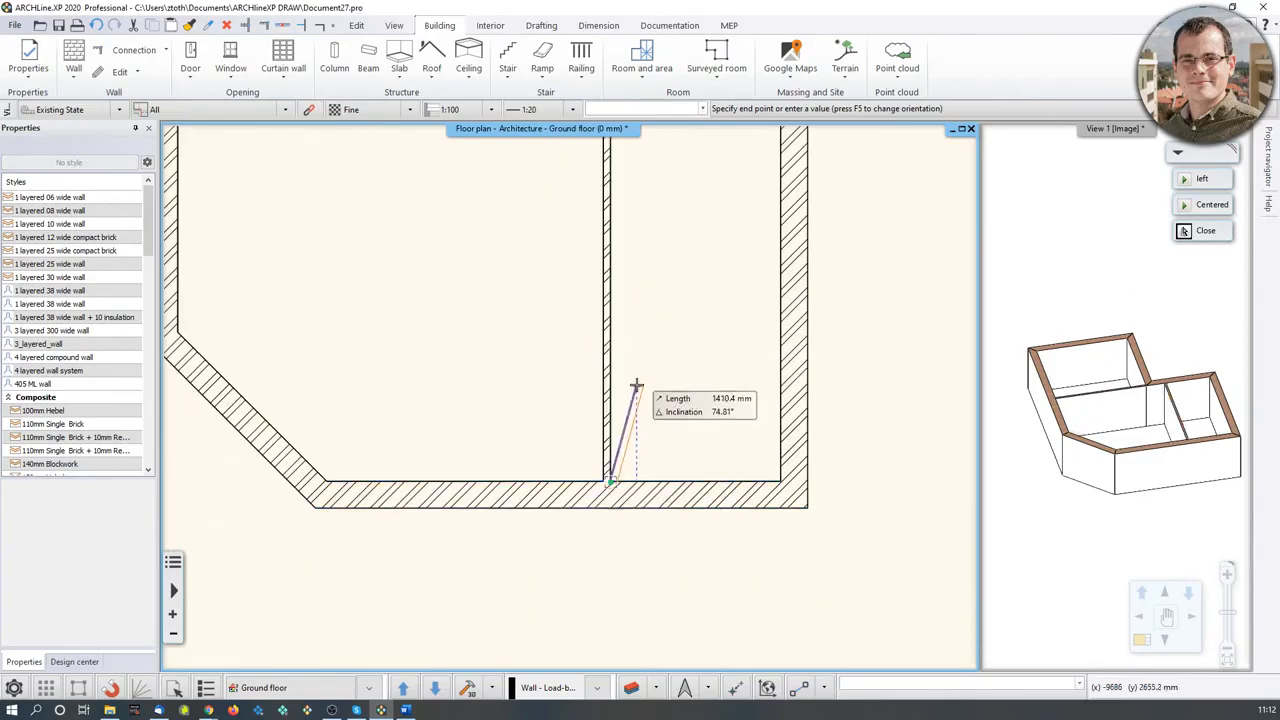
pyautogui.scroll(-1, 623, 400)
pyautogui.moveTo(653, 304); pyautogui.dragTo(649, 371, button='middle')
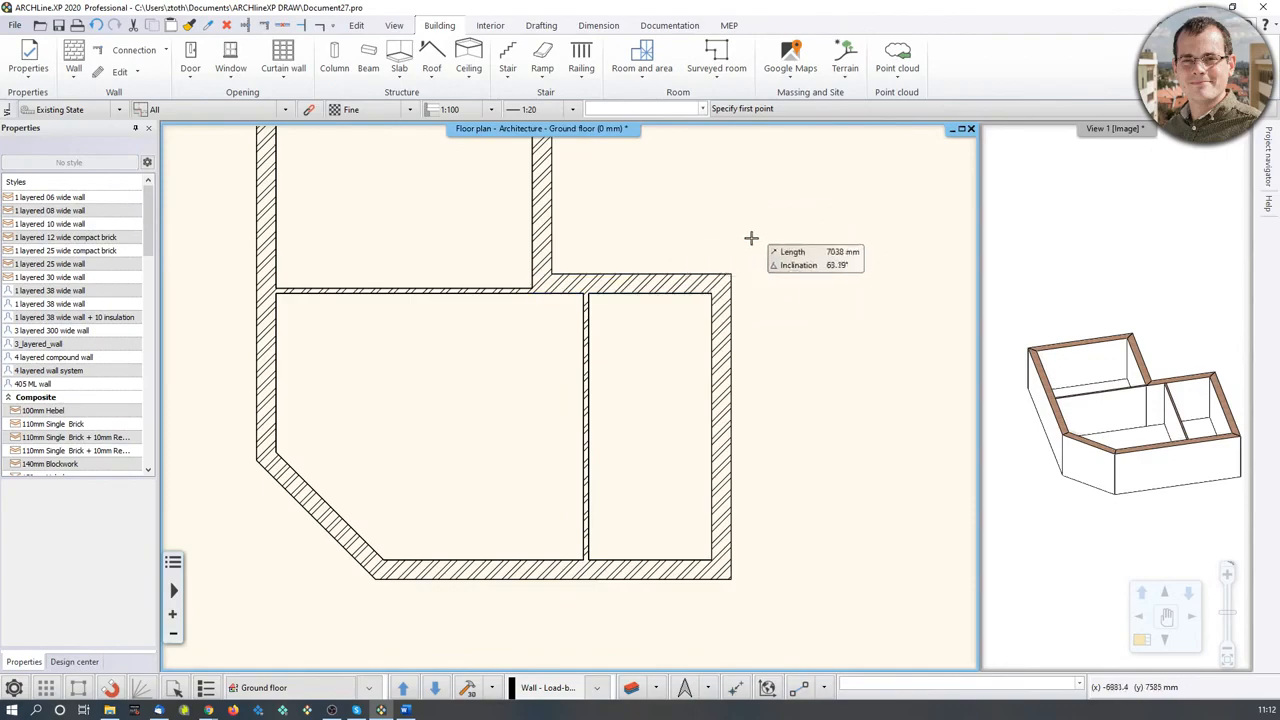
pyautogui.scroll(-2, 745, 245)
pyautogui.scroll(-2, 745, 245)
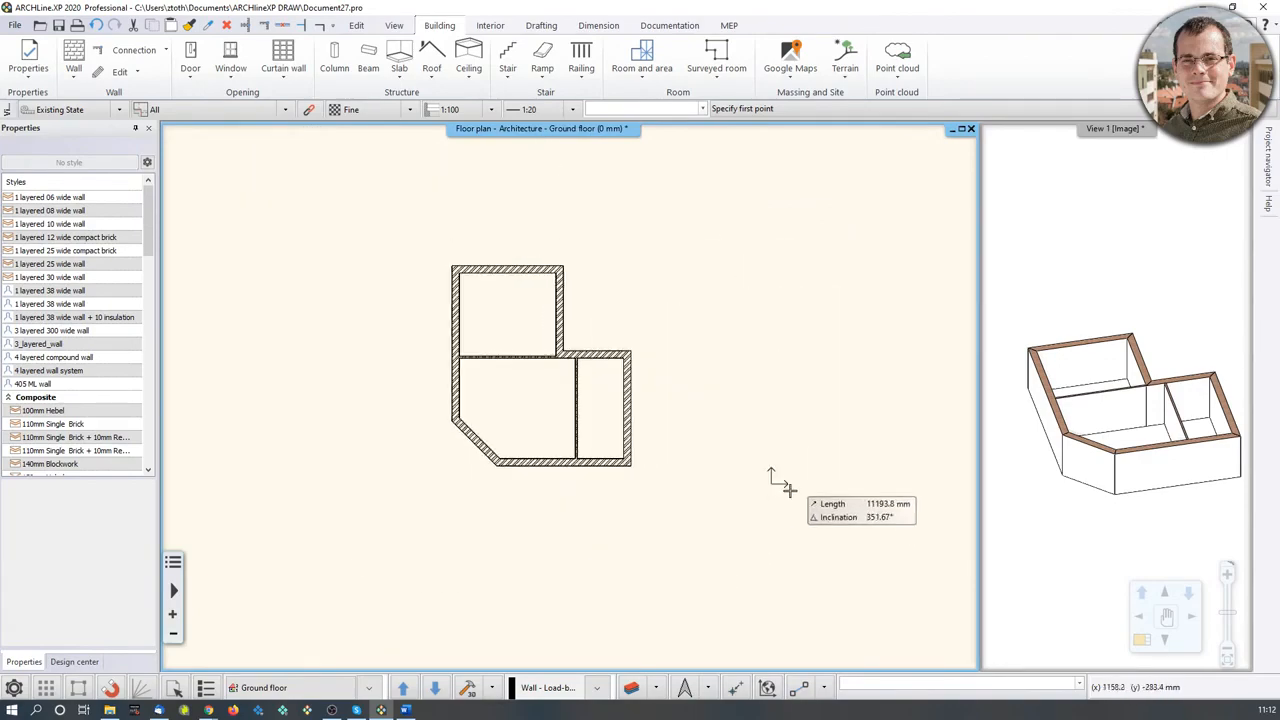
pyautogui.scroll(3, 775, 480)
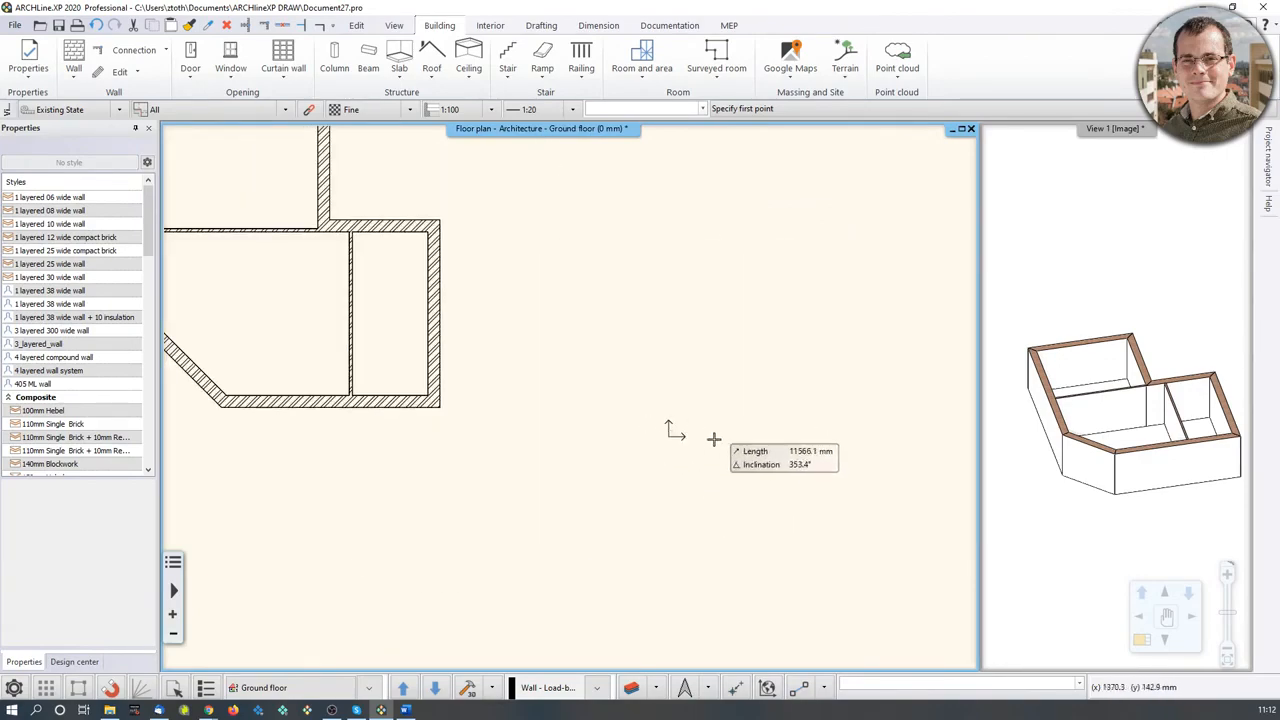
pyautogui.moveTo(455, 285); pyautogui.dragTo(466, 297, button='middle')
pyautogui.moveTo(356, 241); pyautogui.dragTo(423, 331, button='middle')
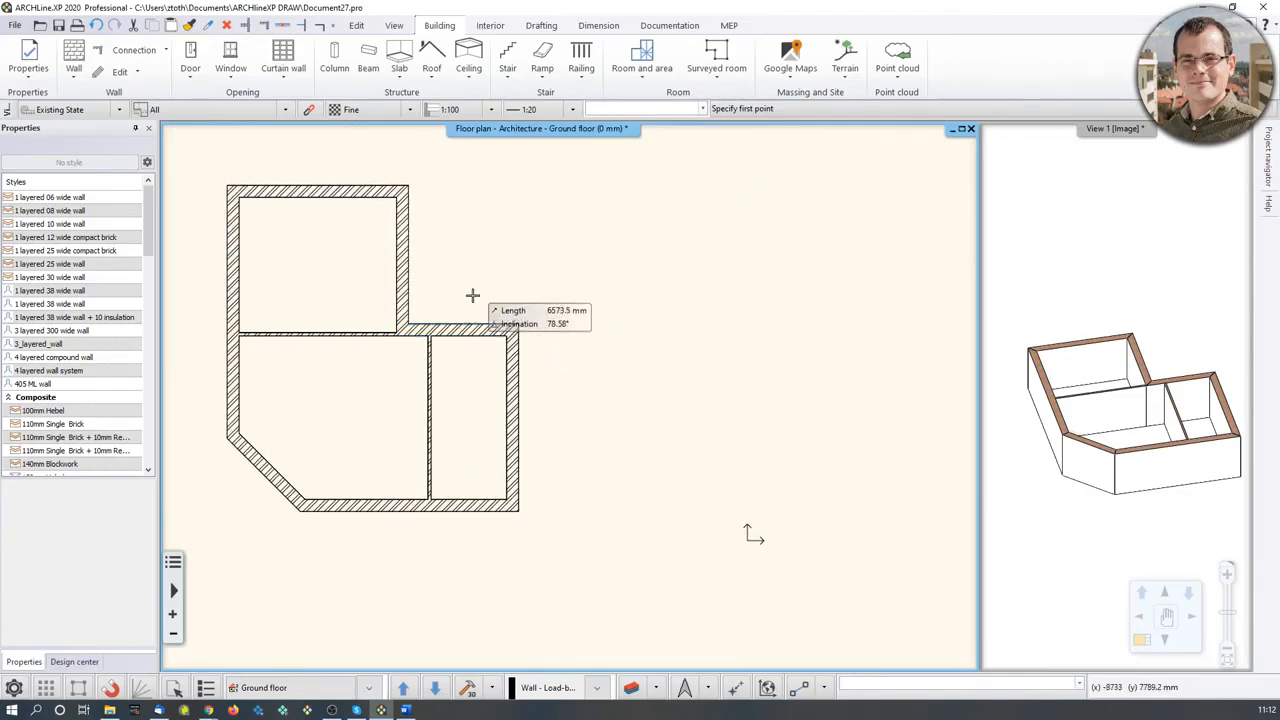
pyautogui.click(736, 688)
pyautogui.click(521, 325)
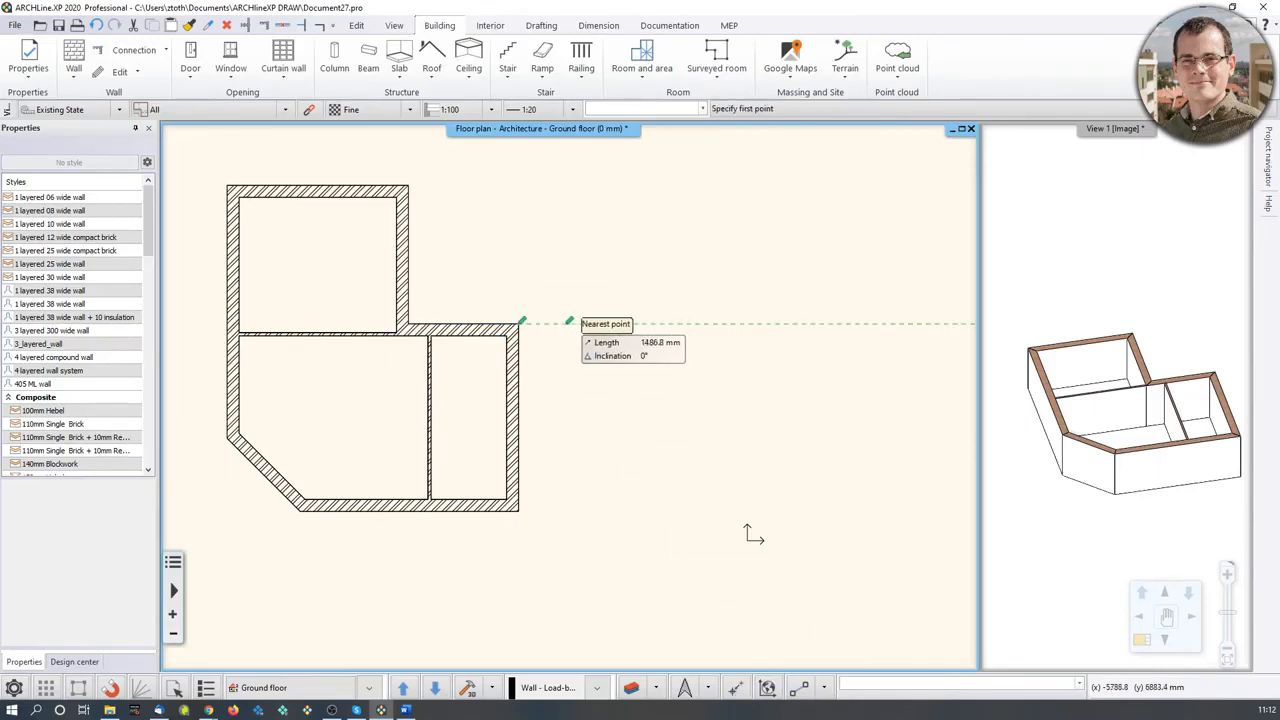
pyautogui.press('Escape')
# Step: Draw two separate walls to the right of the building: a short vertical one and a longer horizontal one above it with a gap between
pyautogui.moveTo(440, 332); pyautogui.dragTo(557, 352, button='middle')
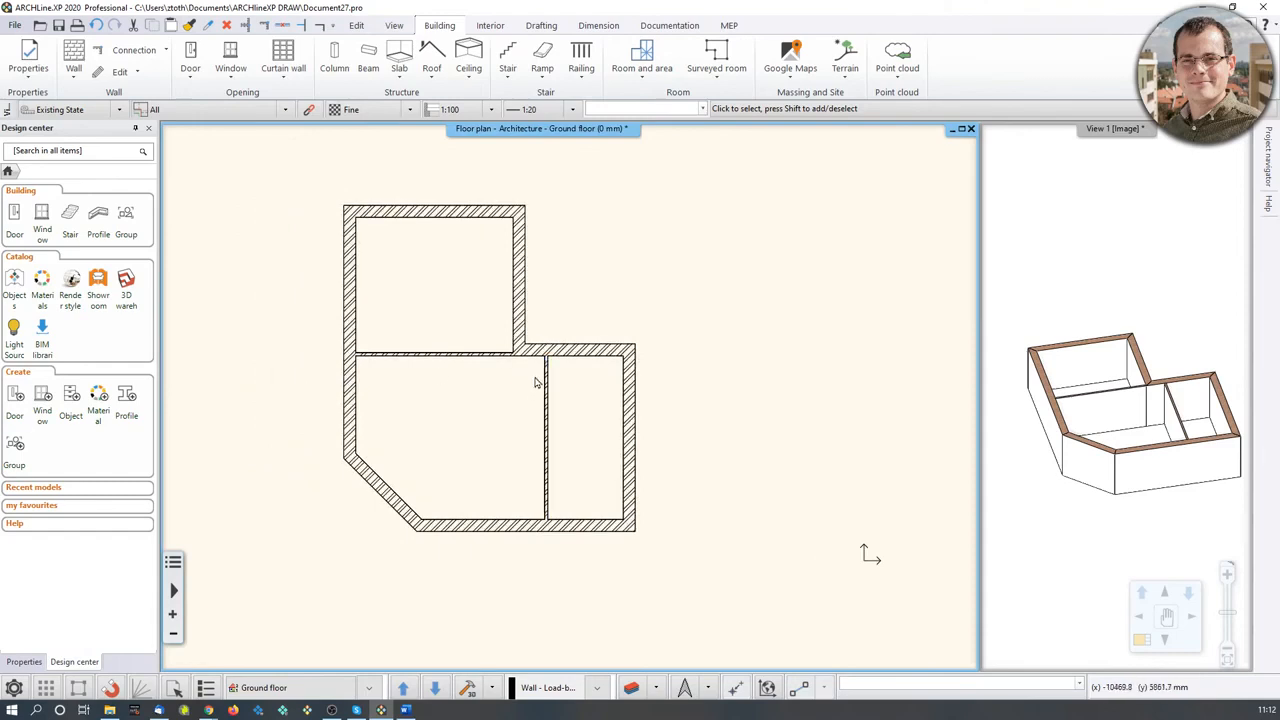
pyautogui.moveTo(580, 390); pyautogui.dragTo(594, 406, button='middle')
pyautogui.scroll(2, 536, 399)
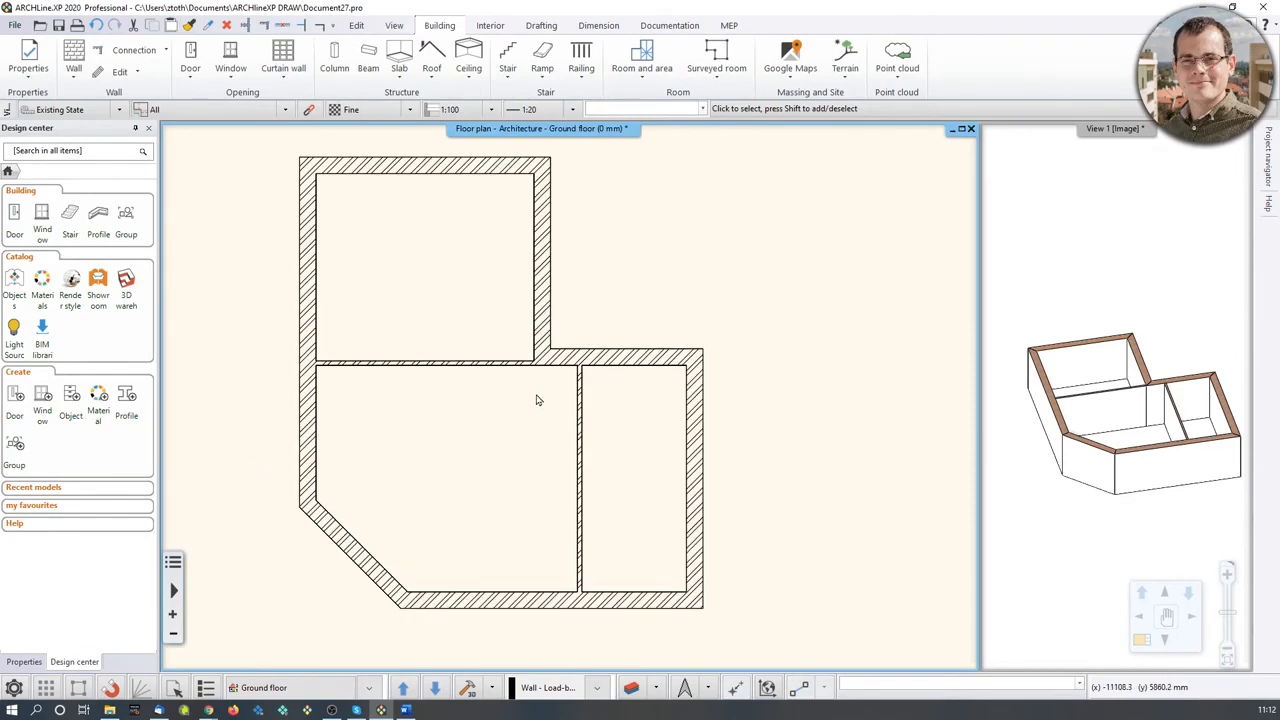
pyautogui.scroll(1, 548, 384)
pyautogui.moveTo(548, 384); pyautogui.dragTo(402, 366, button='middle')
pyautogui.scroll(-2, 401, 364)
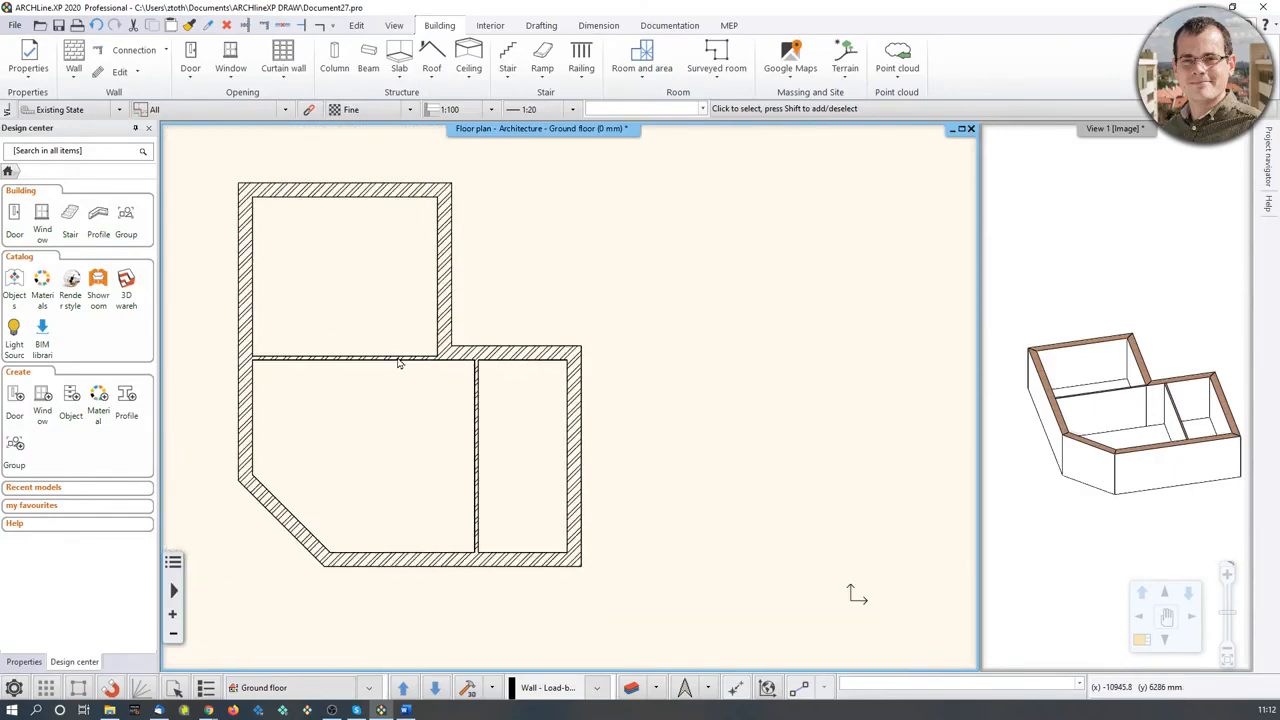
pyautogui.click(73, 55)
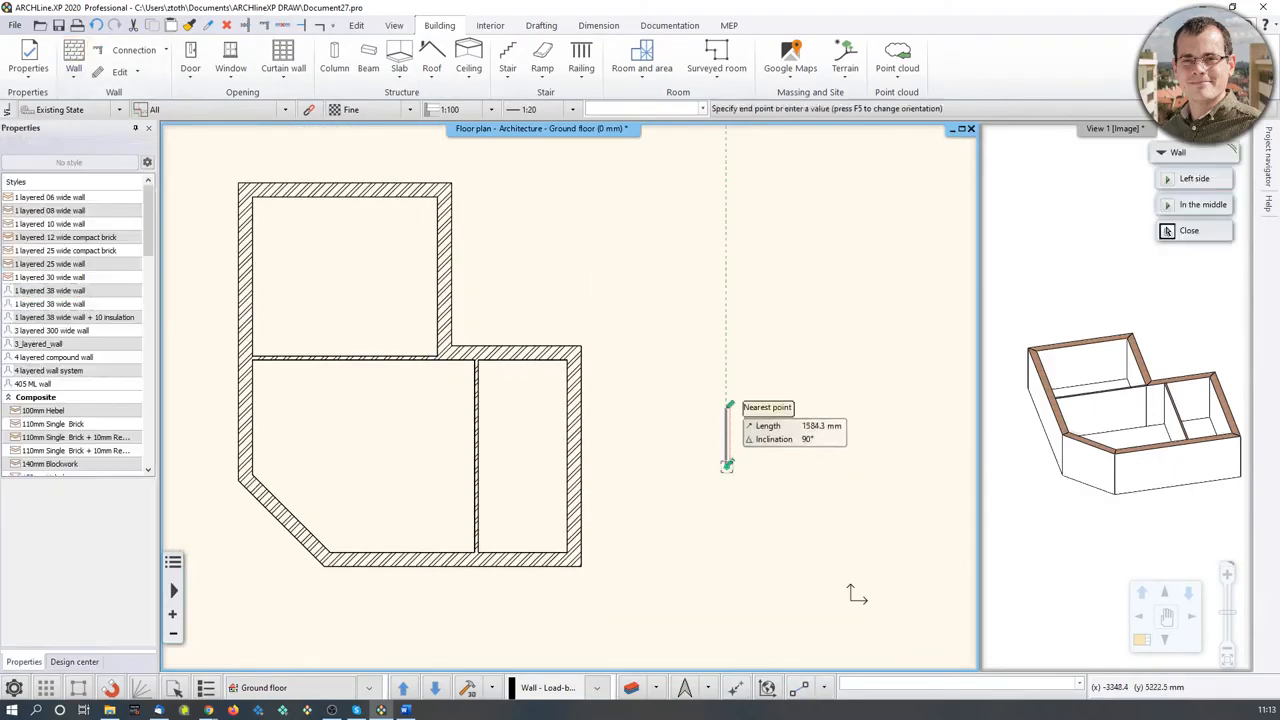
pyautogui.click(728, 465)
pyautogui.press('Escape')
pyautogui.click(651, 366)
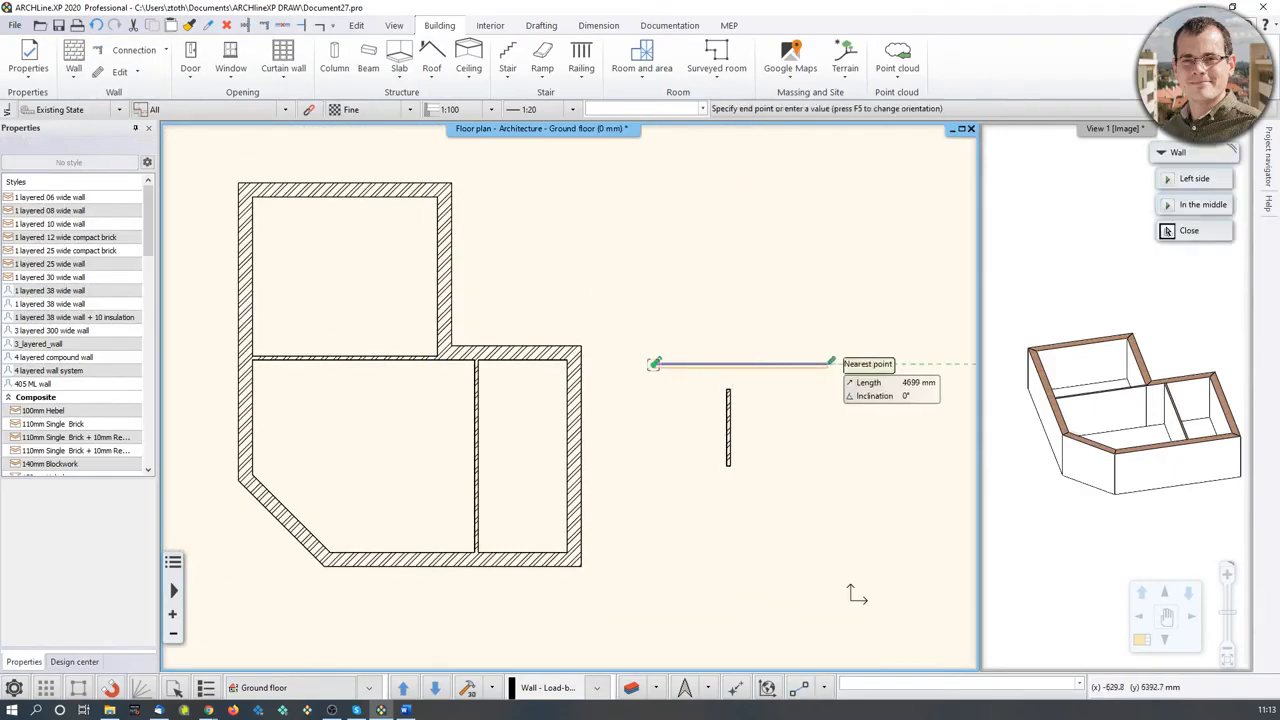
pyautogui.click(845, 365)
pyautogui.press('Escape')
# Step: Draw a second pair of separate walls farther right: a short vertical one and a horizontal one above it, starting in line with it
pyautogui.moveTo(921, 456); pyautogui.dragTo(777, 451, button='middle')
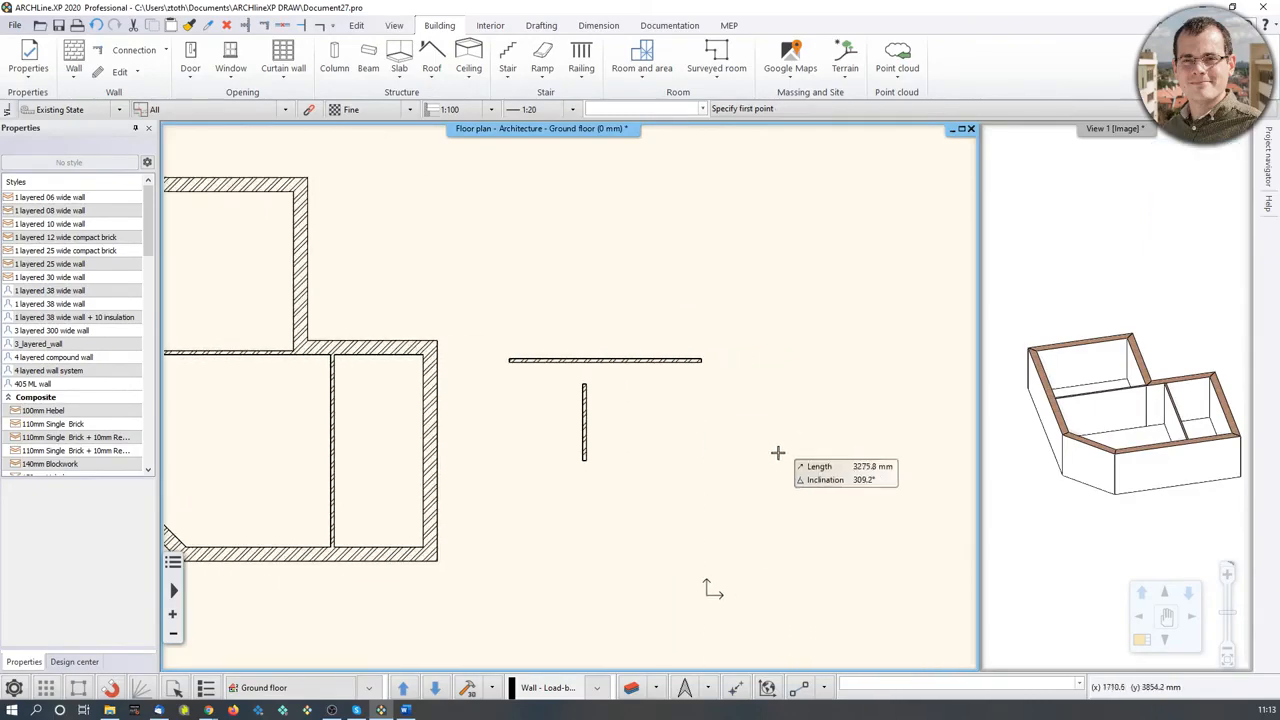
pyautogui.click(800, 457)
pyautogui.click(801, 385)
pyautogui.press('Escape')
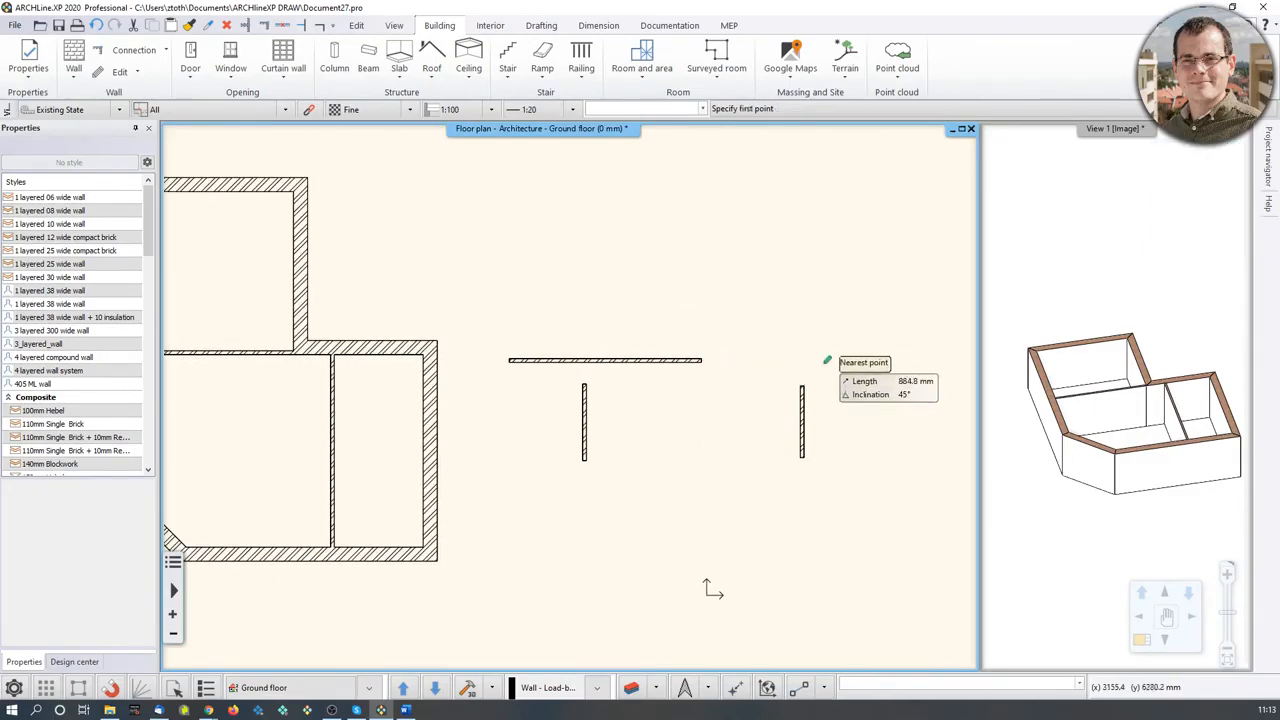
pyautogui.click(826, 360)
pyautogui.press('Escape')
pyautogui.press('Escape')
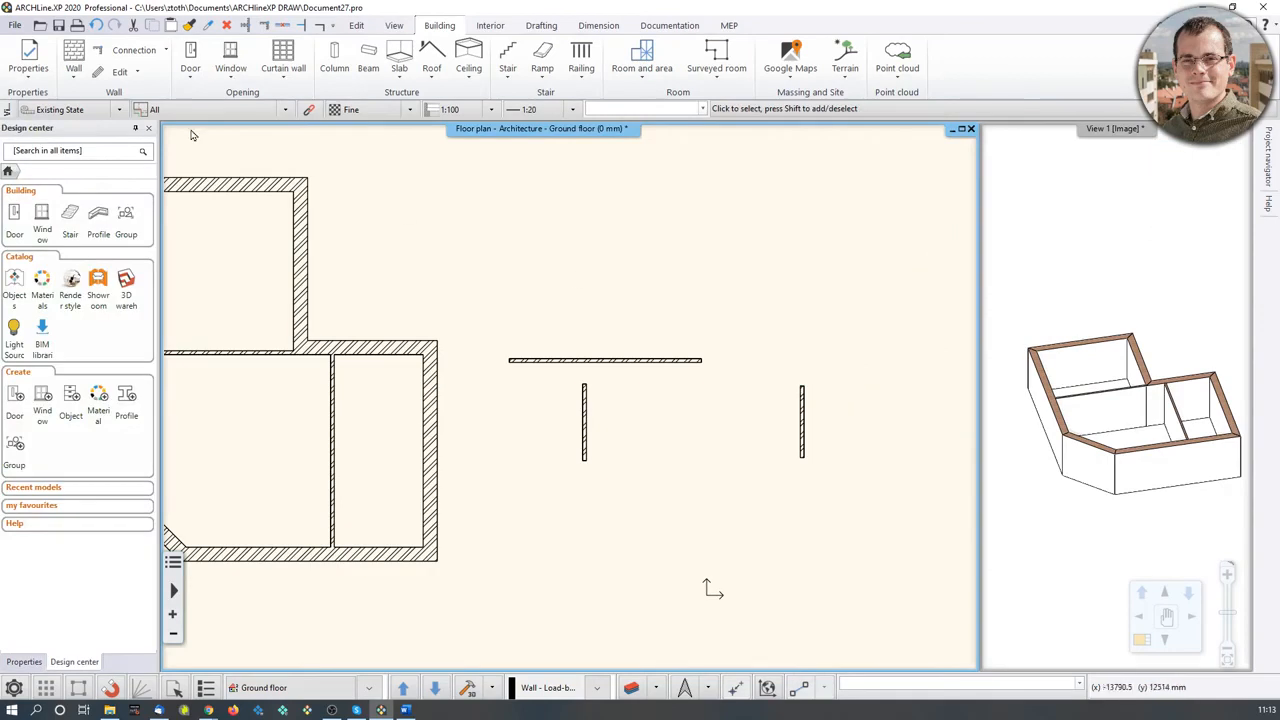
pyautogui.rightClick(600, 258)
pyautogui.click(655, 280)
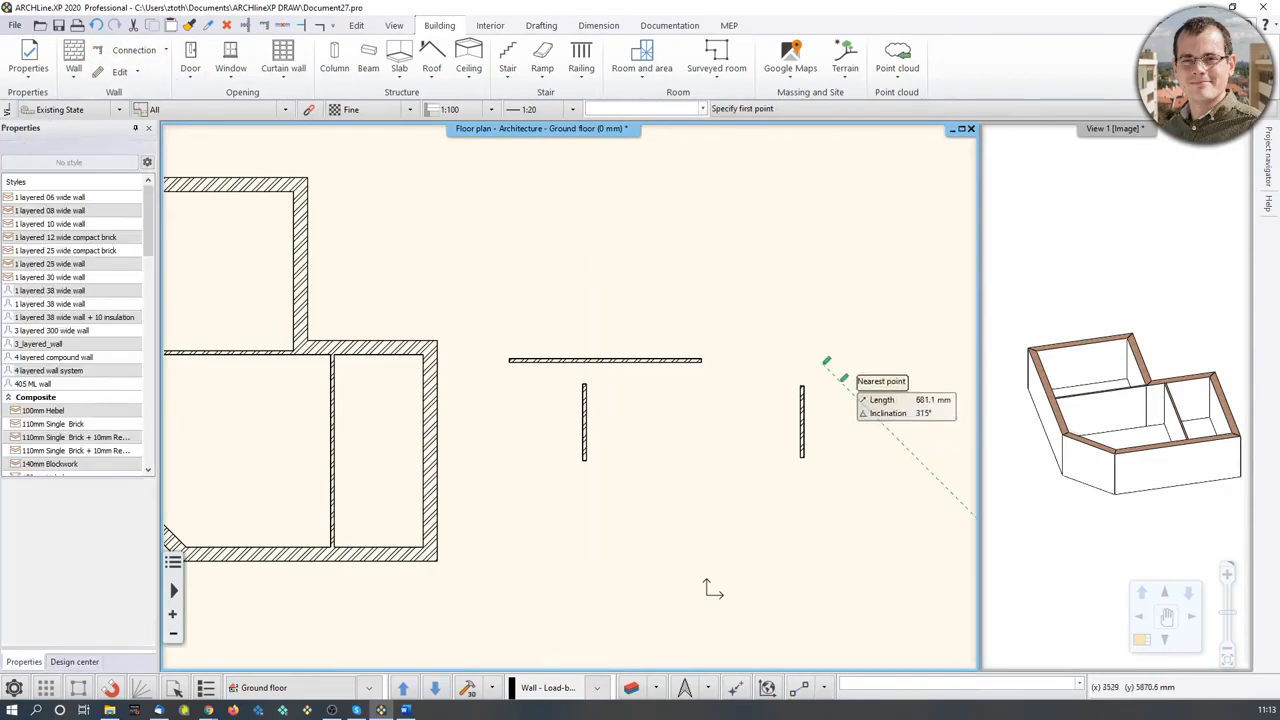
pyautogui.click(801, 365)
pyautogui.click(906, 365)
pyautogui.press('Escape')
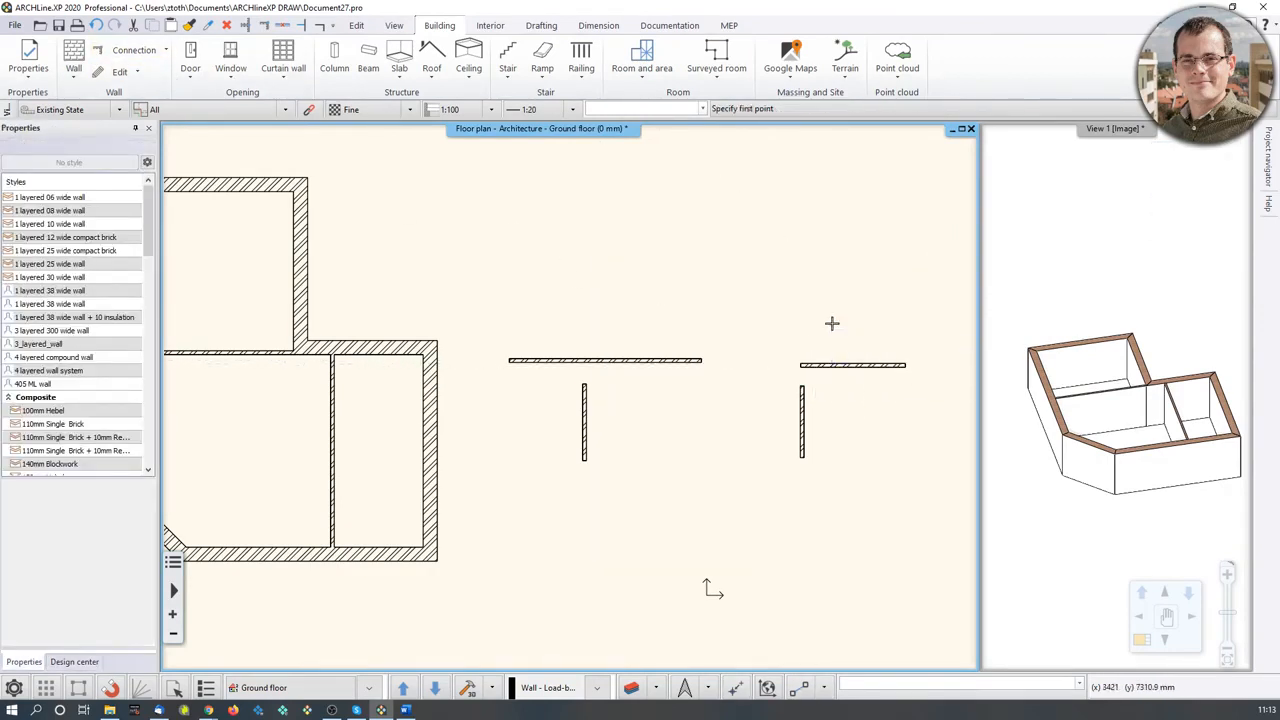
# Step: Join the rightmost pair of sample walls into a corner with a wall L connection, choosing the vertical wall first
pyautogui.press('Escape')
pyautogui.scroll(4, 813, 376)
pyautogui.moveTo(813, 376); pyautogui.dragTo(505, 324, button='middle')
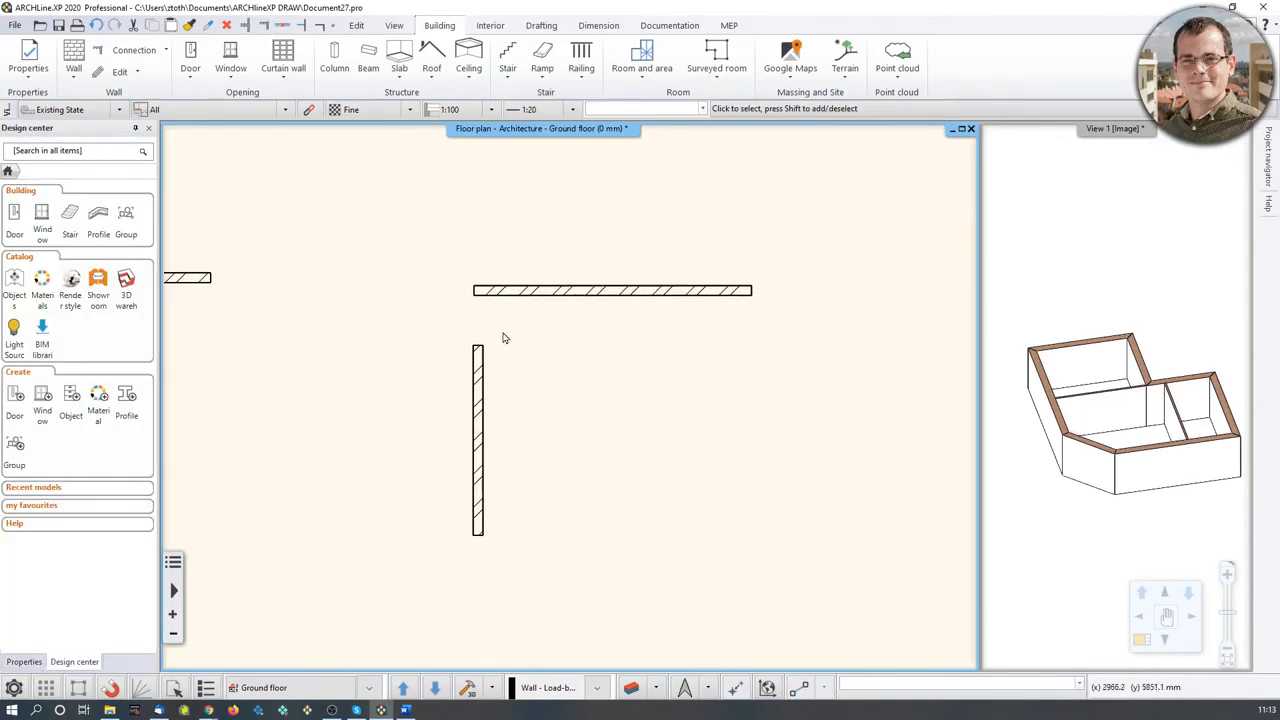
pyautogui.click(476, 358)
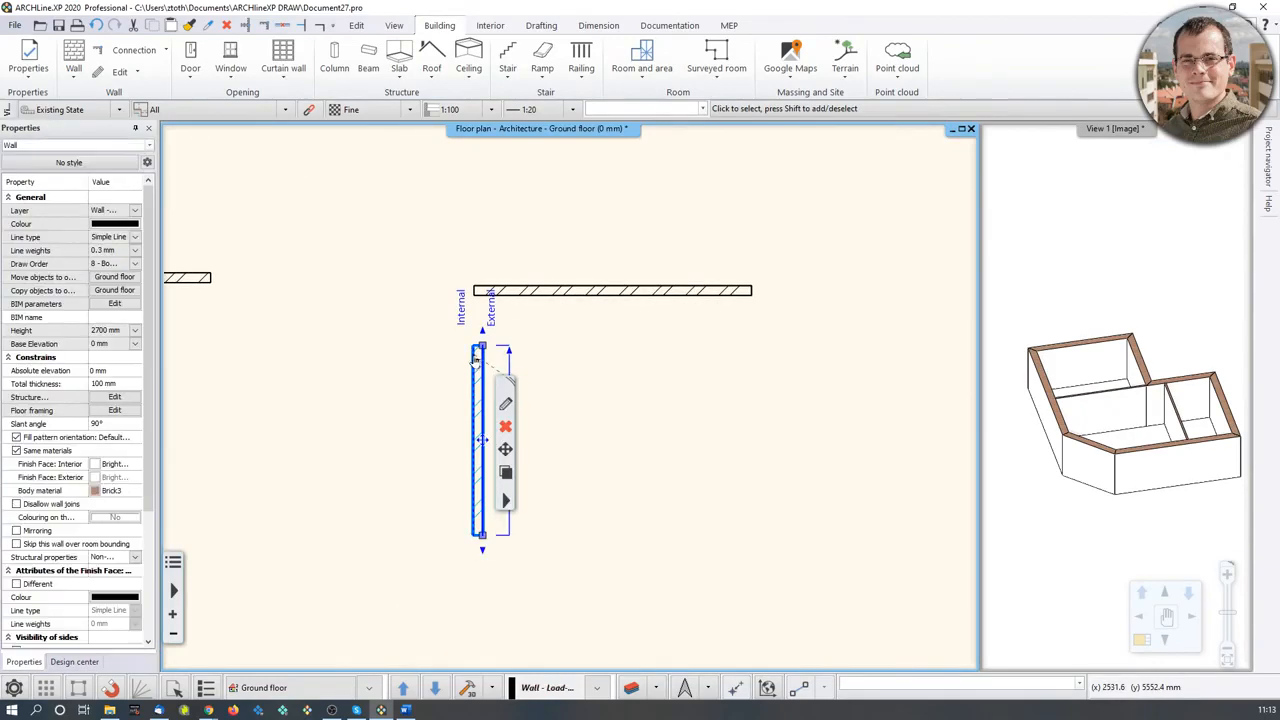
pyautogui.scroll(1, 477, 359)
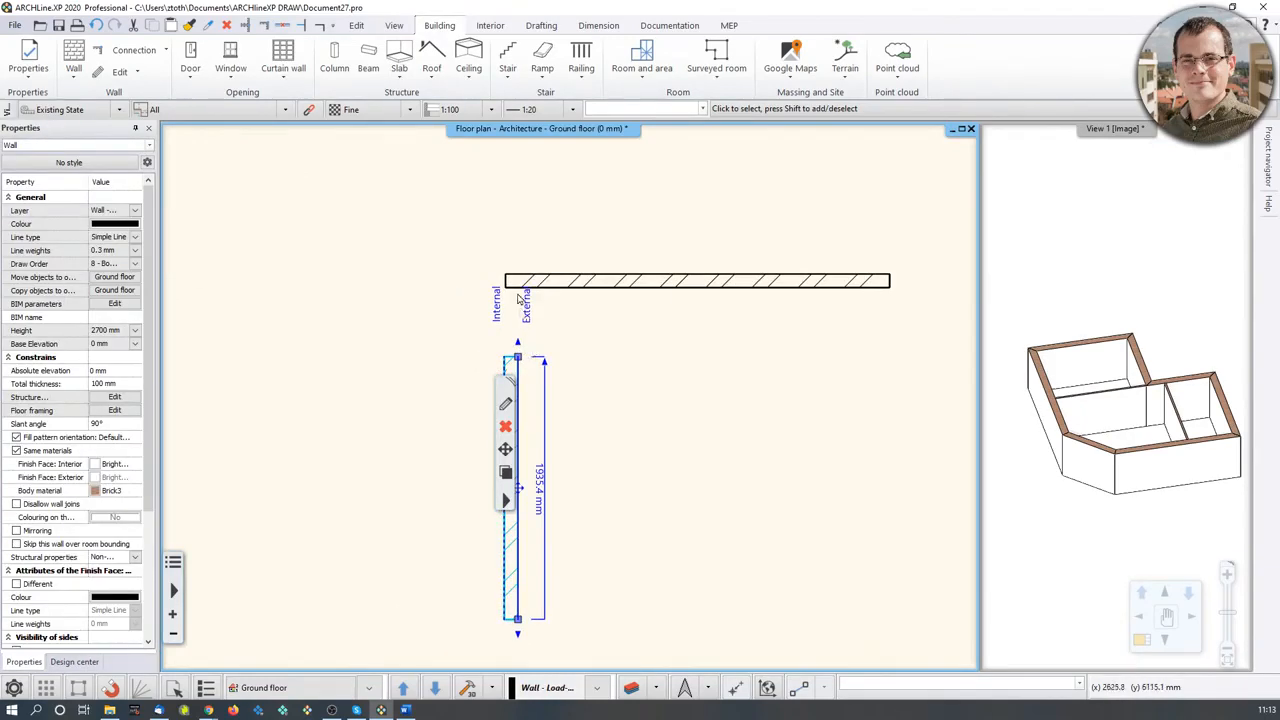
pyautogui.press('Escape')
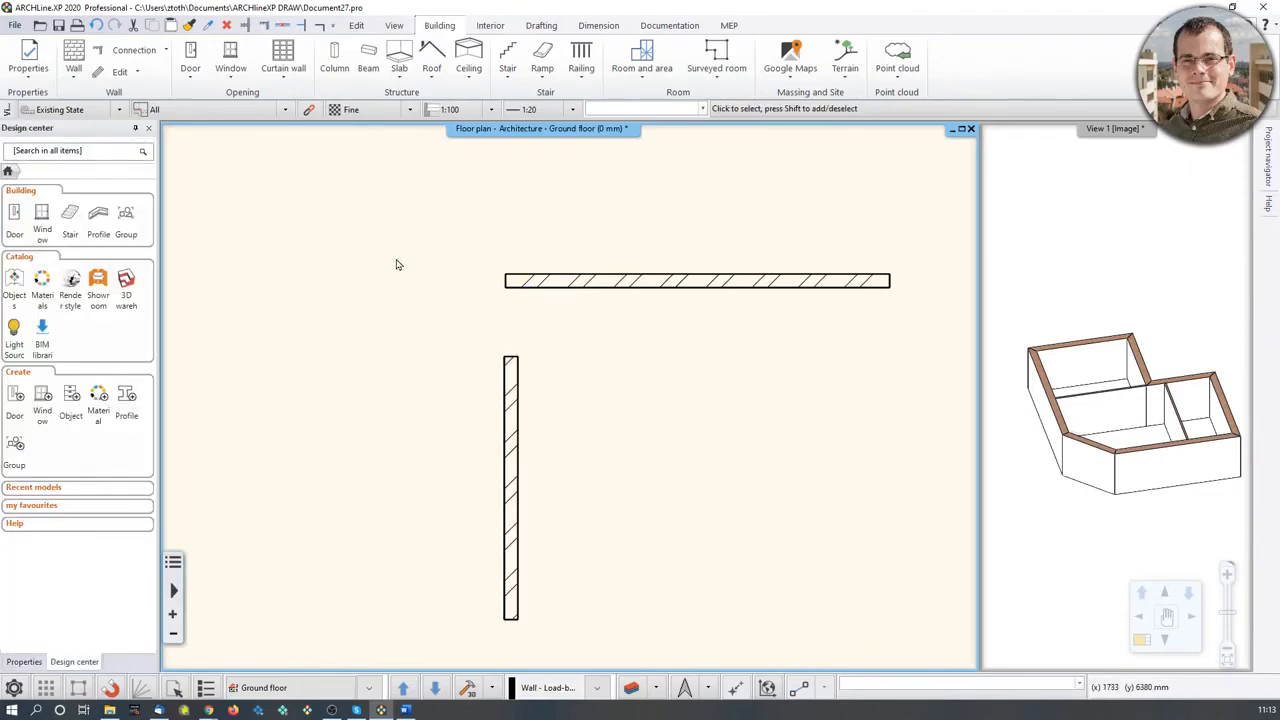
pyautogui.click(264, 25)
pyautogui.click(515, 395)
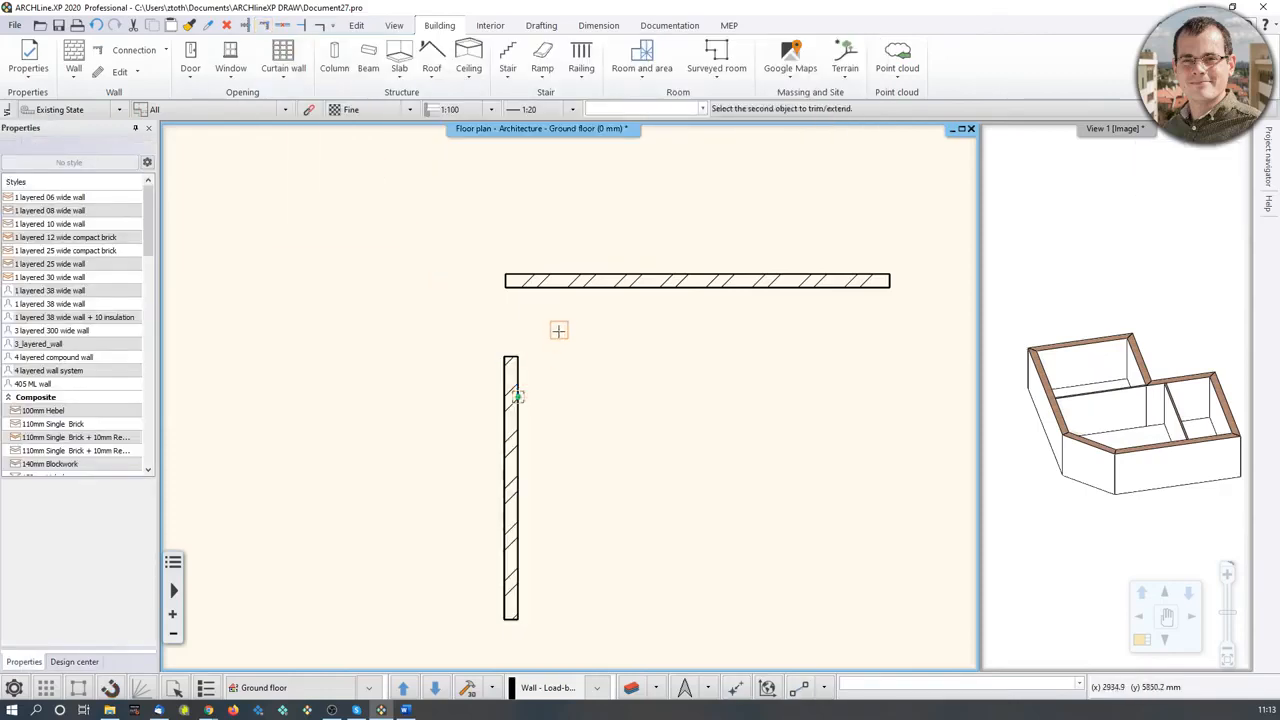
pyautogui.click(590, 284)
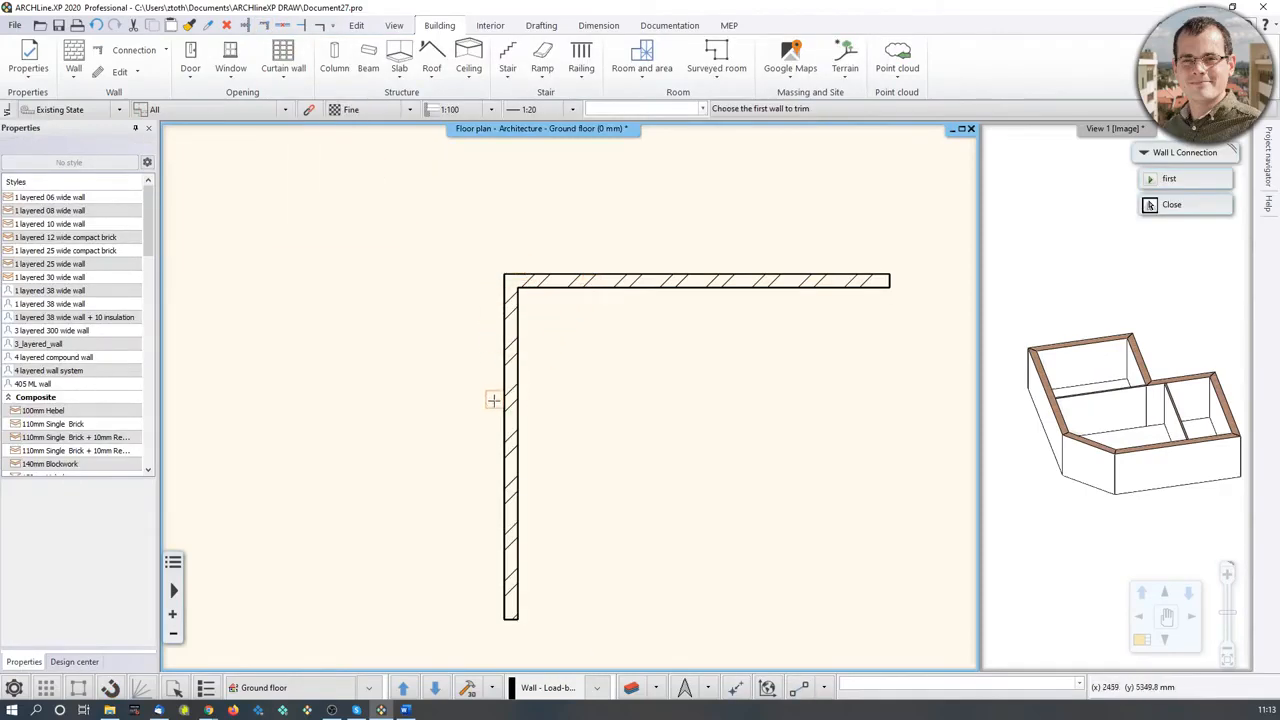
# Step: Join the vertical sample wall nearer the building to the long horizontal wall above it with a T connection
pyautogui.scroll(-1, 452, 310)
pyautogui.scroll(-3, 452, 310)
pyautogui.moveTo(257, 365); pyautogui.dragTo(568, 338, button='middle')
pyautogui.scroll(3, 517, 322)
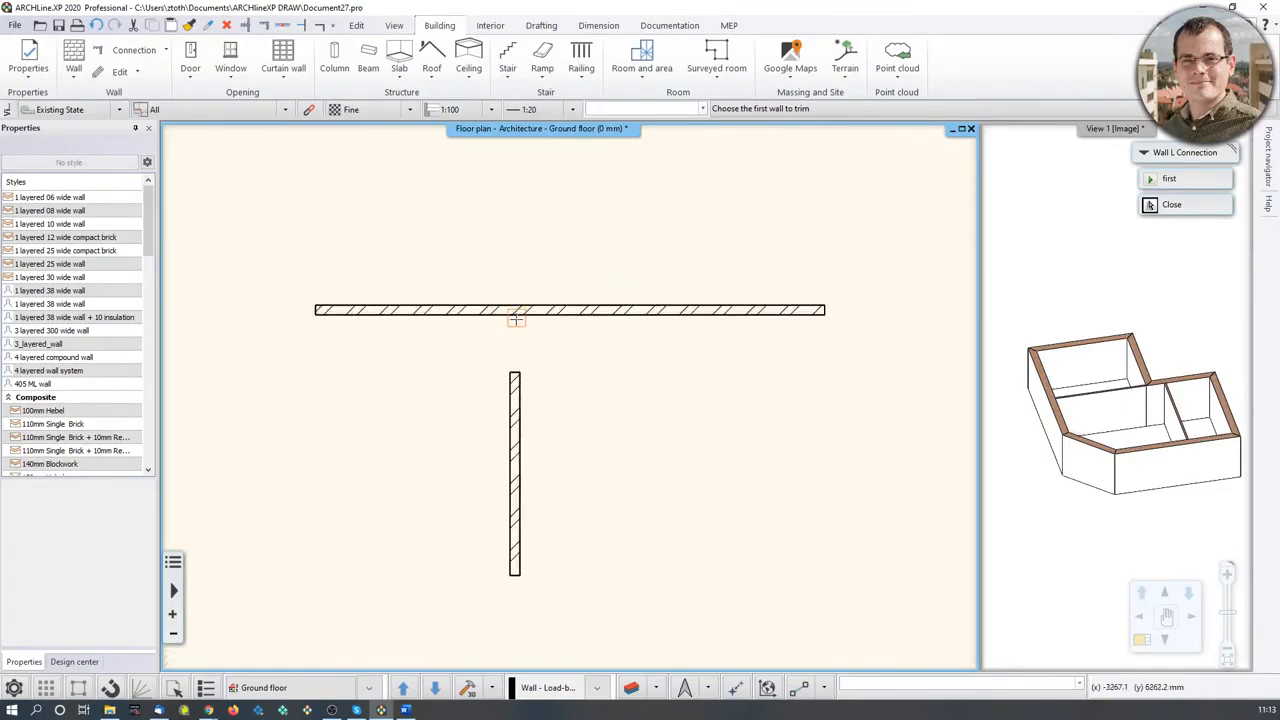
pyautogui.click(247, 27)
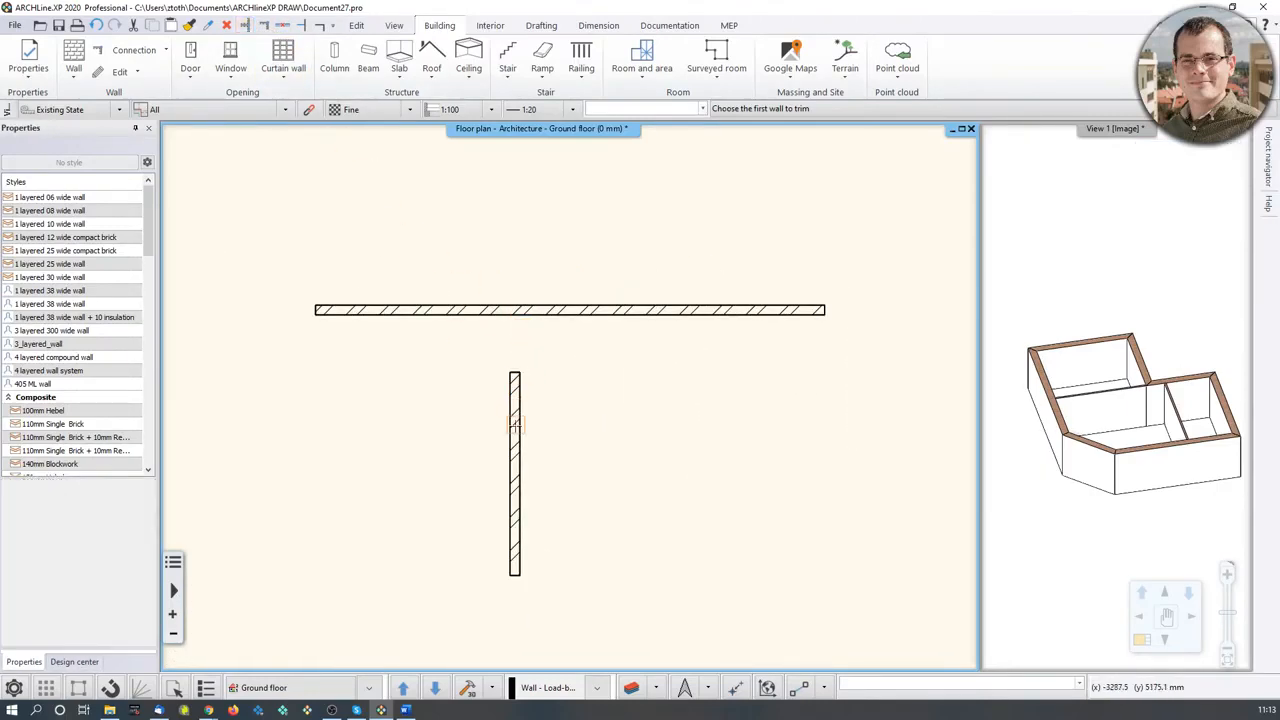
pyautogui.click(517, 424)
pyautogui.click(608, 309)
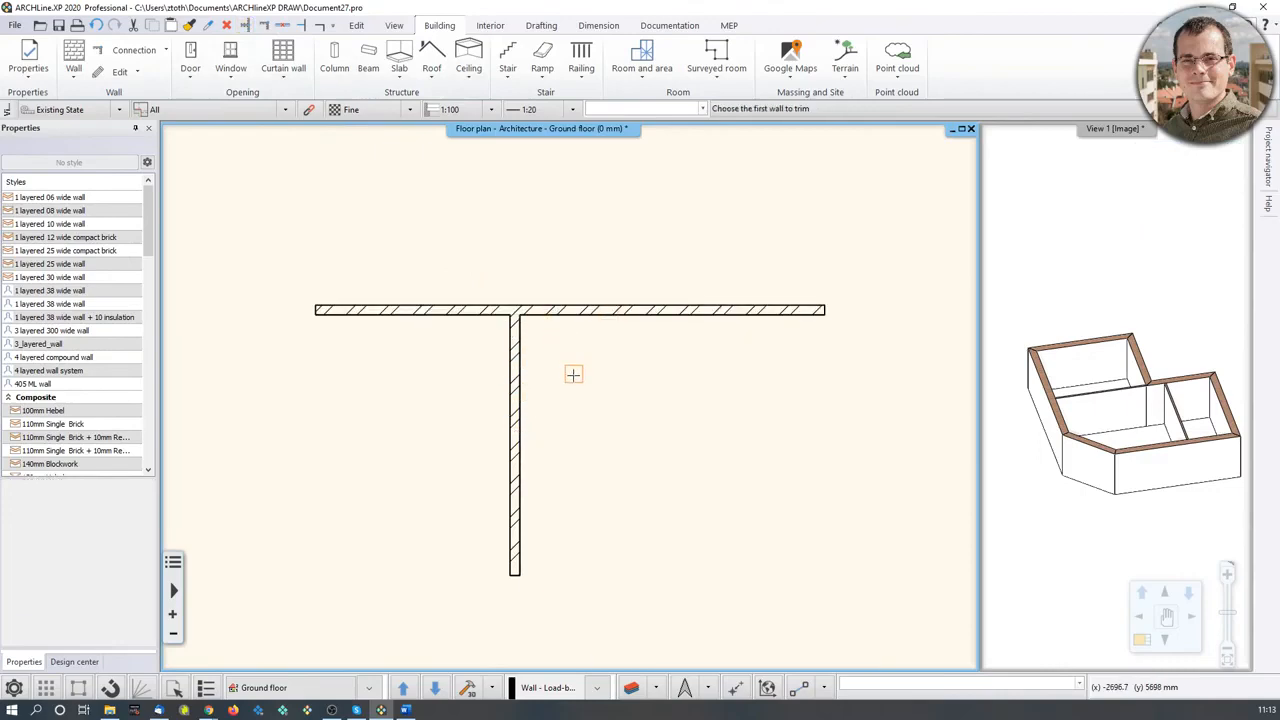
pyautogui.press('Escape')
# Step: Draw two separate simple lines between the wall pairs: a vertical one and a horizontal one above it, leaving a gap
pyautogui.moveTo(672, 406); pyautogui.dragTo(510, 369, button='middle')
pyautogui.click(541, 30)
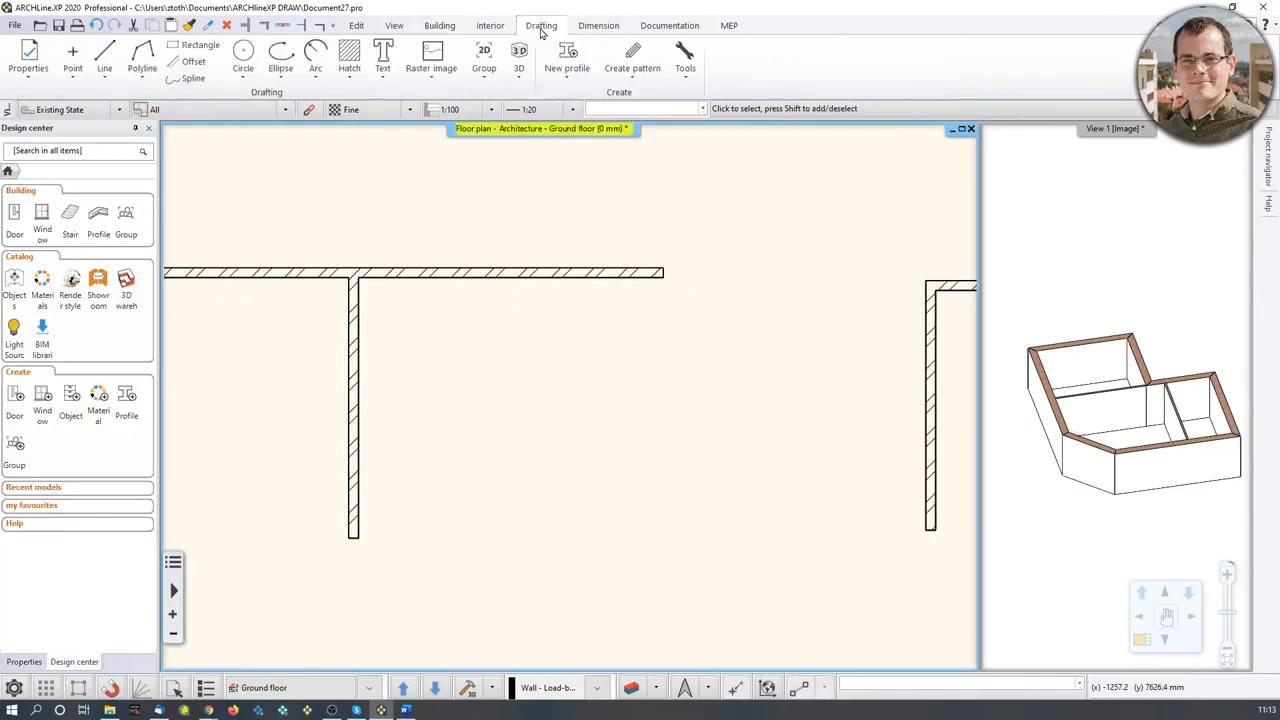
pyautogui.click(104, 57)
pyautogui.click(607, 582)
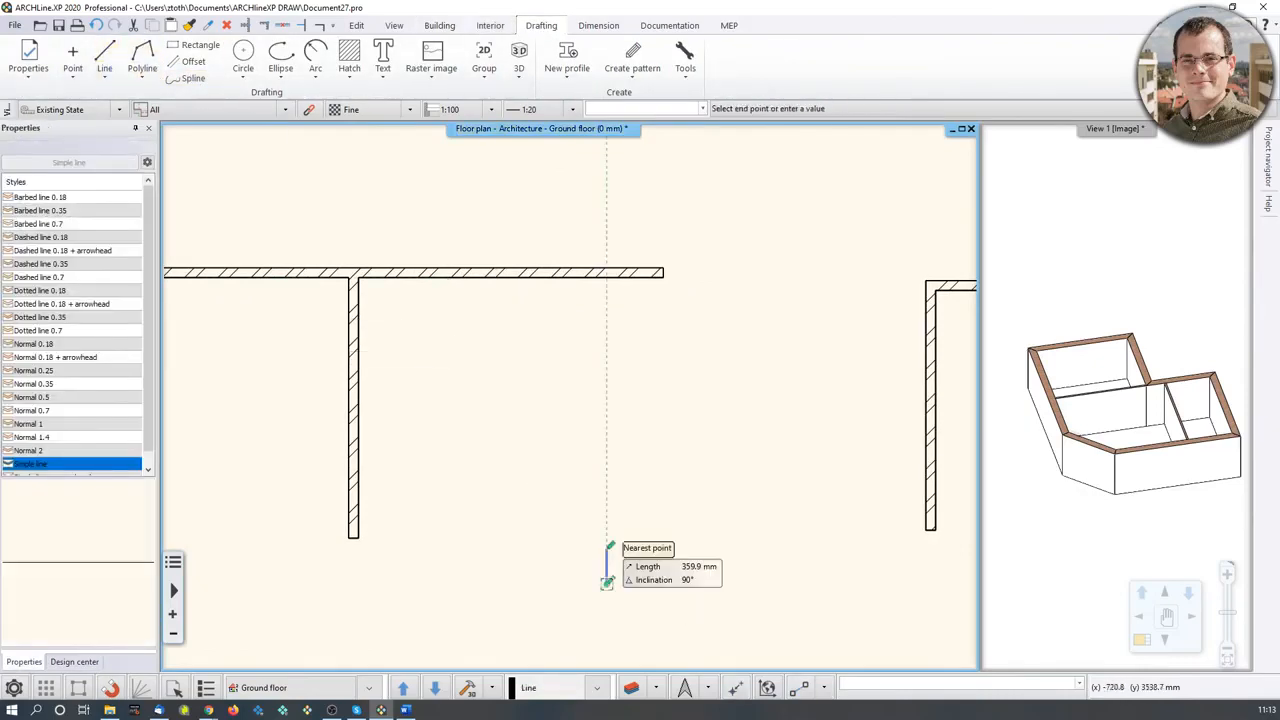
pyautogui.click(607, 462)
pyautogui.click(526, 434)
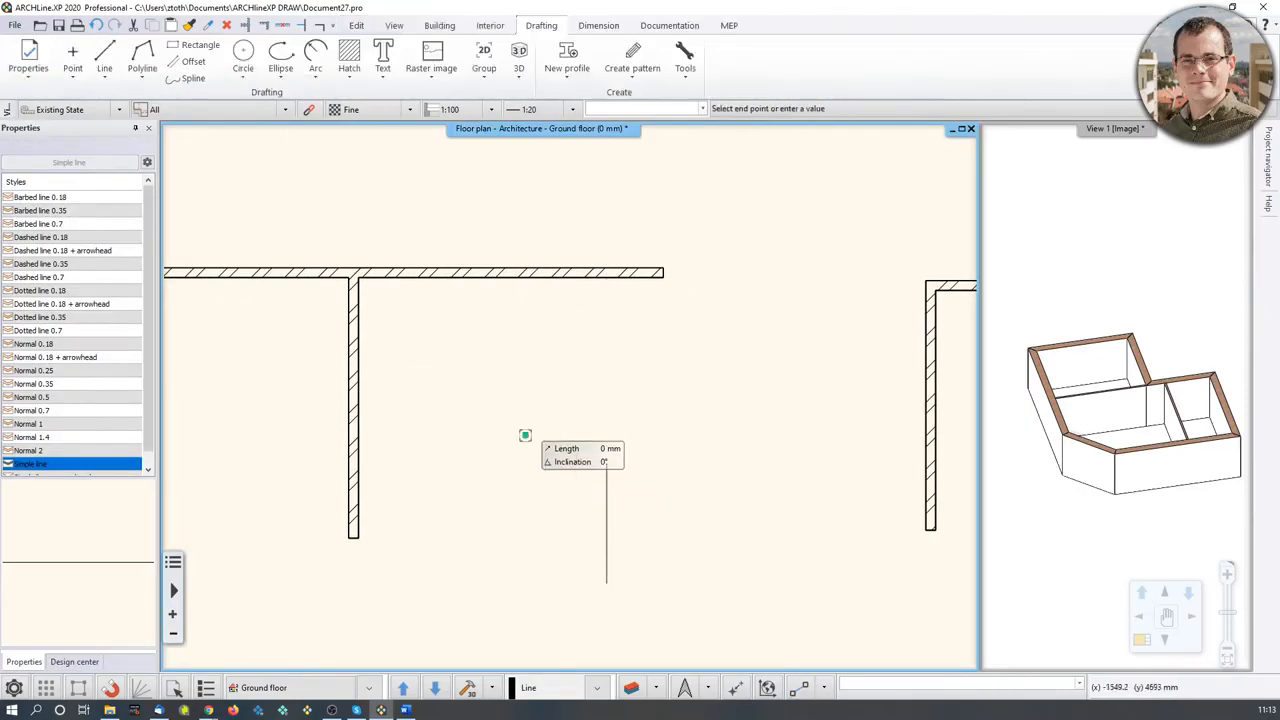
pyautogui.click(715, 437)
pyautogui.scroll(1, 666, 414)
pyautogui.press('Escape')
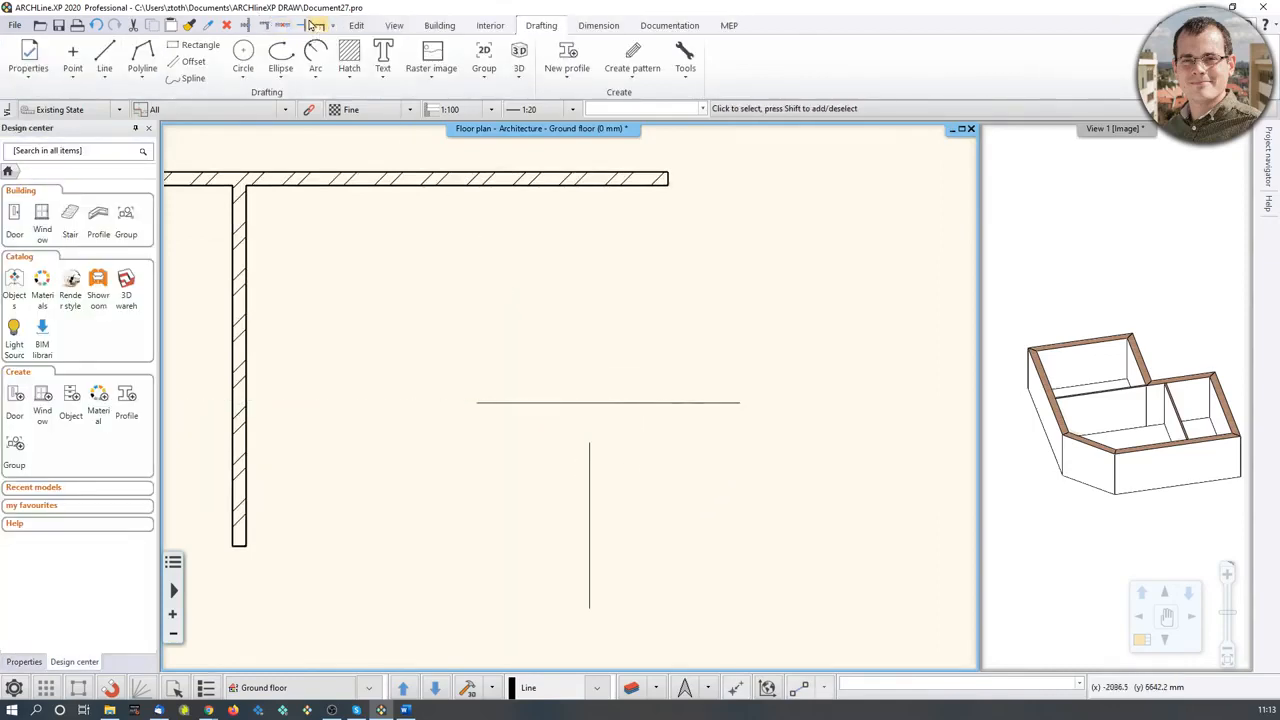
# Step: Extend the vertical line up to the horizontal line with the Trim first command
pyautogui.click(303, 29)
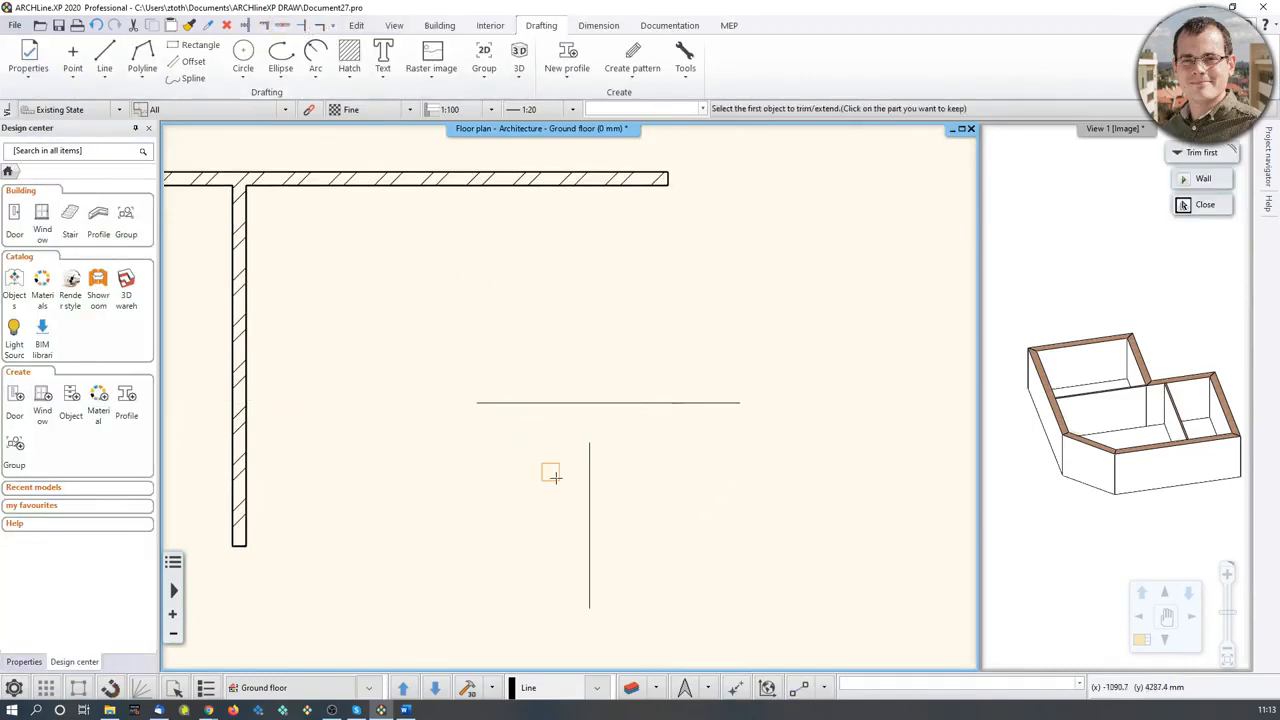
pyautogui.click(590, 490)
pyautogui.click(627, 403)
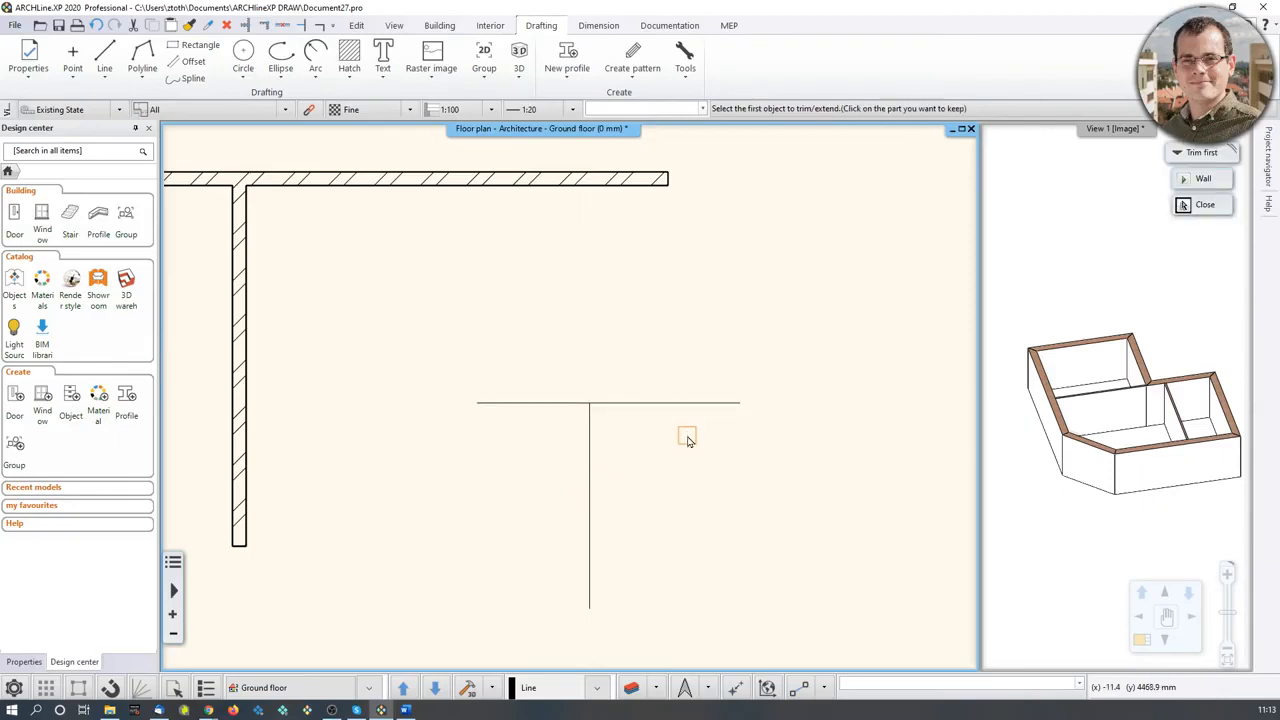
pyautogui.press('Escape')
# Step: Delete all the sample walls and lines to the right of the building together
pyautogui.scroll(-3, 686, 440)
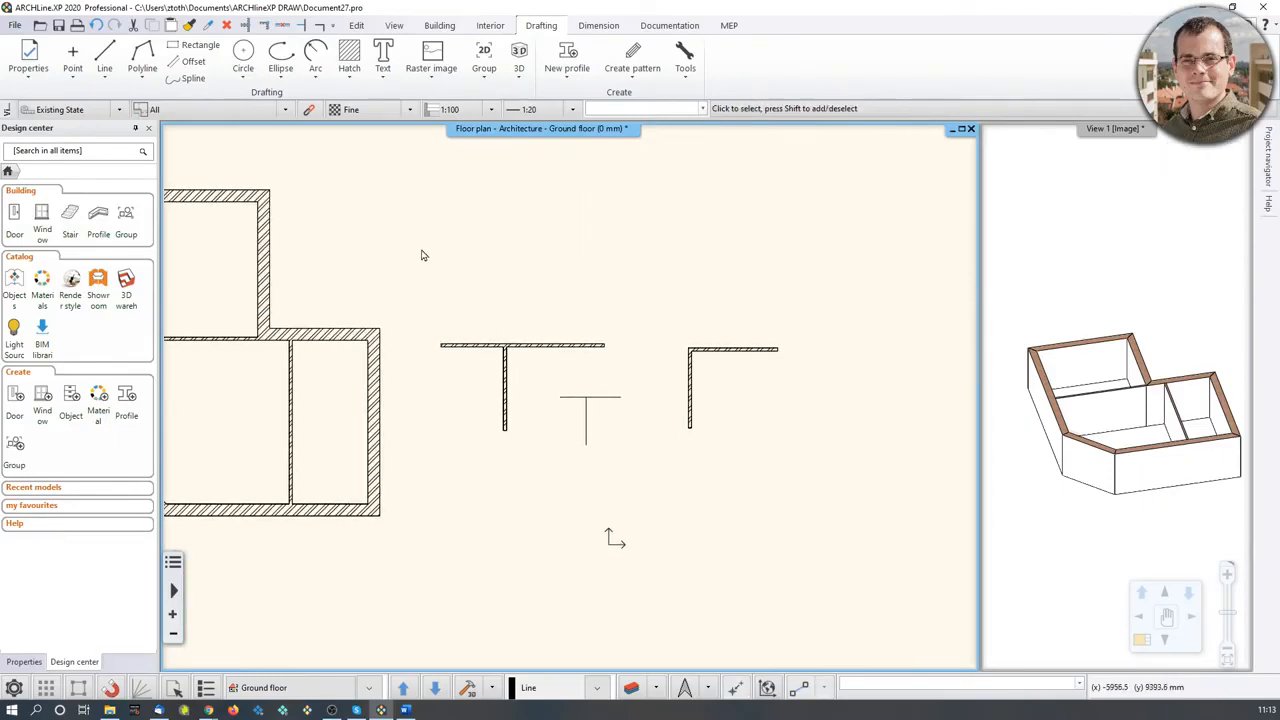
pyautogui.moveTo(423, 251); pyautogui.dragTo(834, 517)
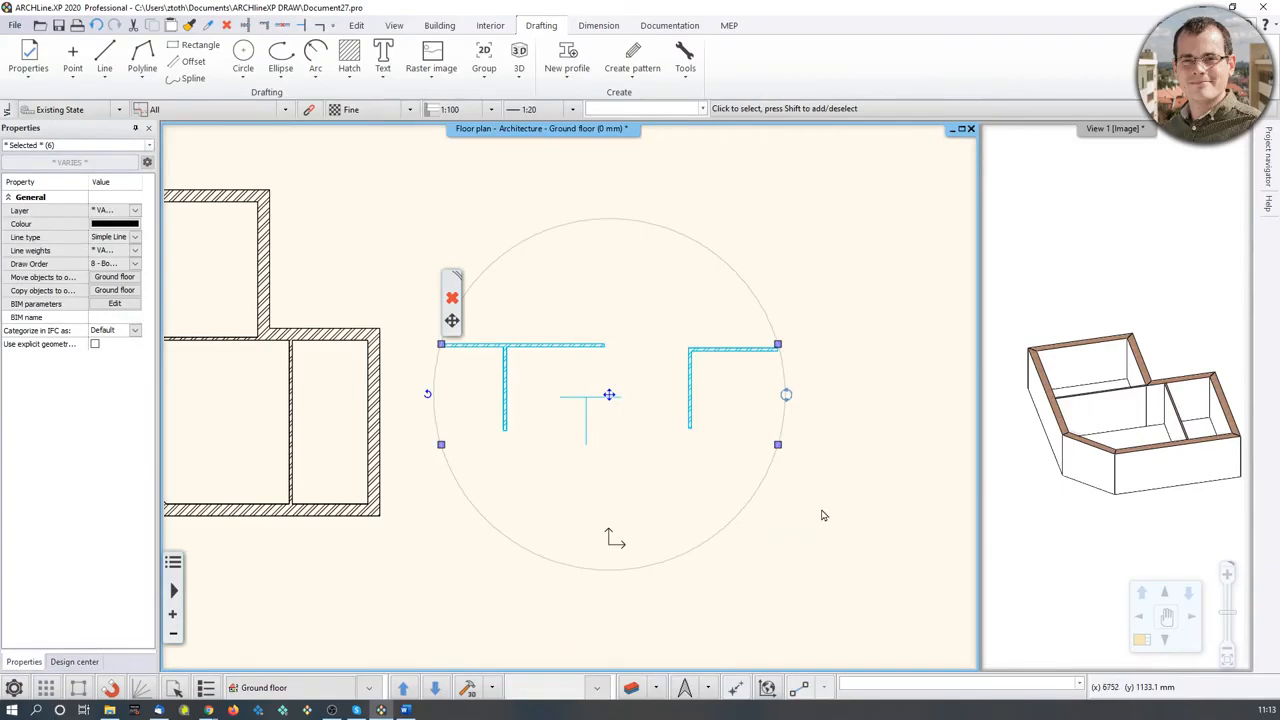
pyautogui.press('Delete')
# Step: Create a floor slab from the outer contour of all the building's walls, with its side material set to Bright_white
pyautogui.moveTo(609, 534)
pyautogui.mouseDown(button='middle')
pyautogui.moveTo(698, 563)
pyautogui.moveTo(931, 566)
pyautogui.mouseUp(button='middle')
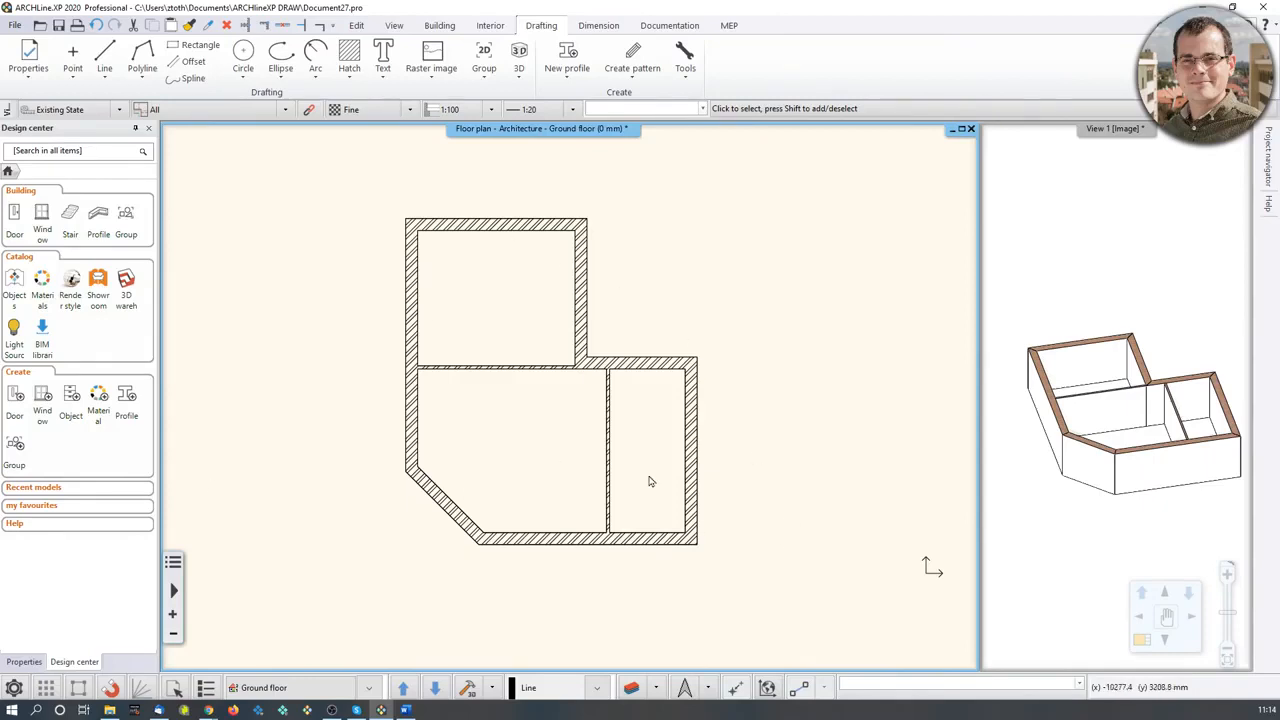
pyautogui.click(438, 26)
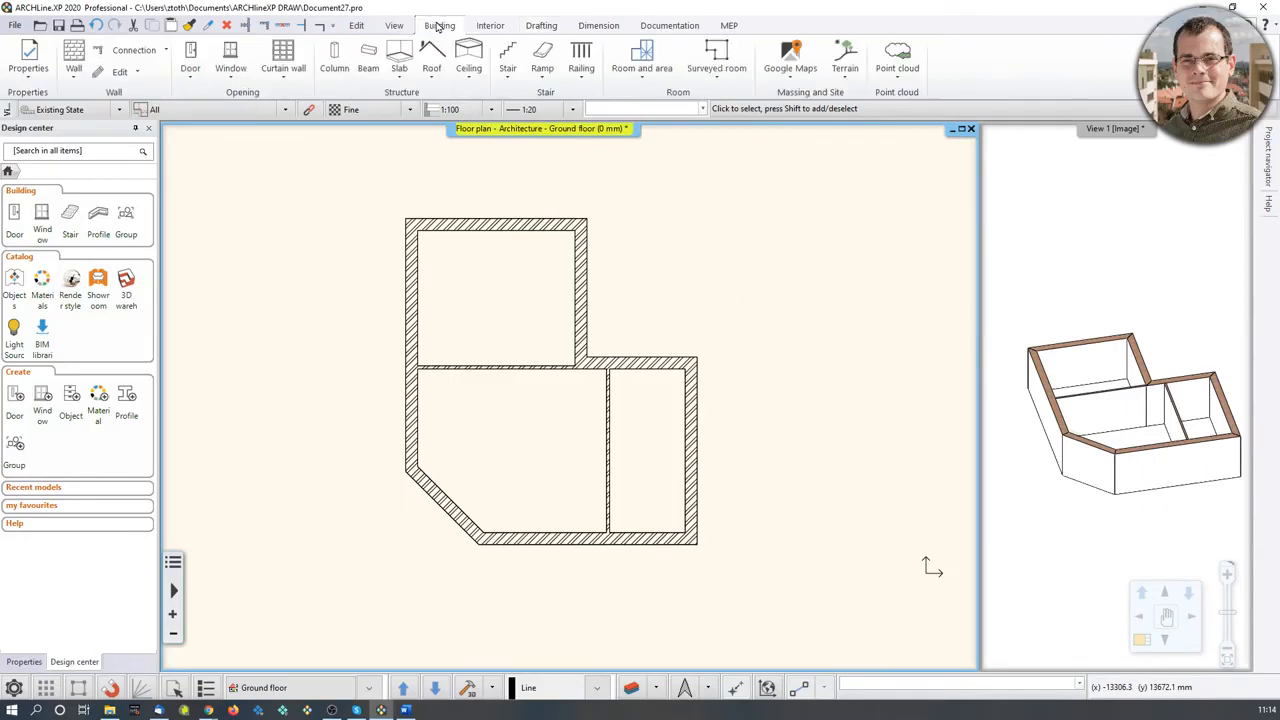
pyautogui.rightClick(398, 62)
pyautogui.click(410, 64)
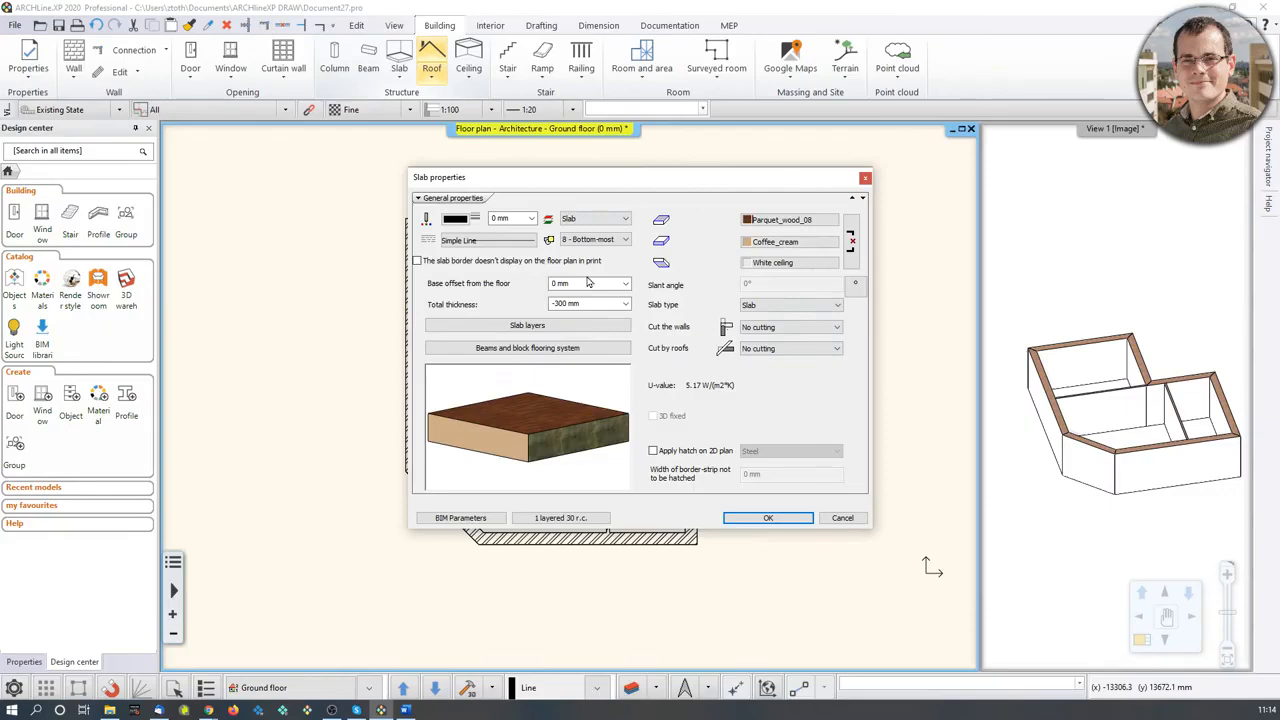
pyautogui.click(802, 246)
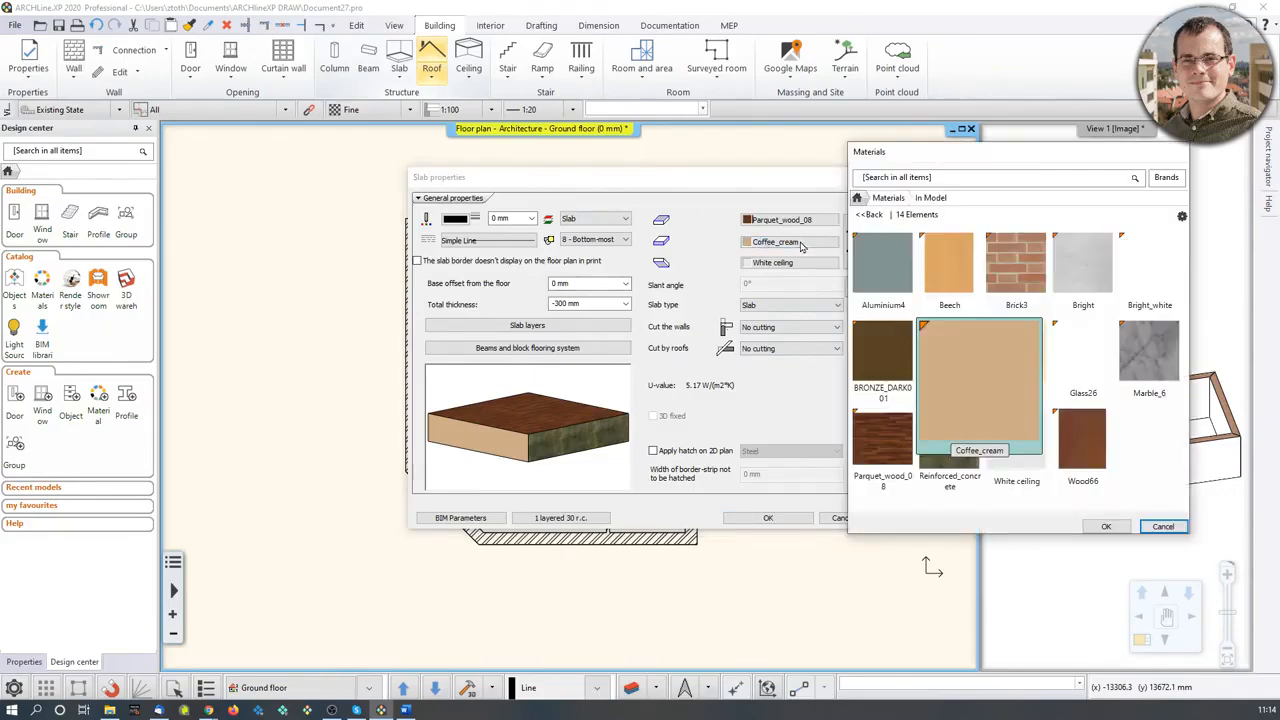
pyautogui.click(1145, 291)
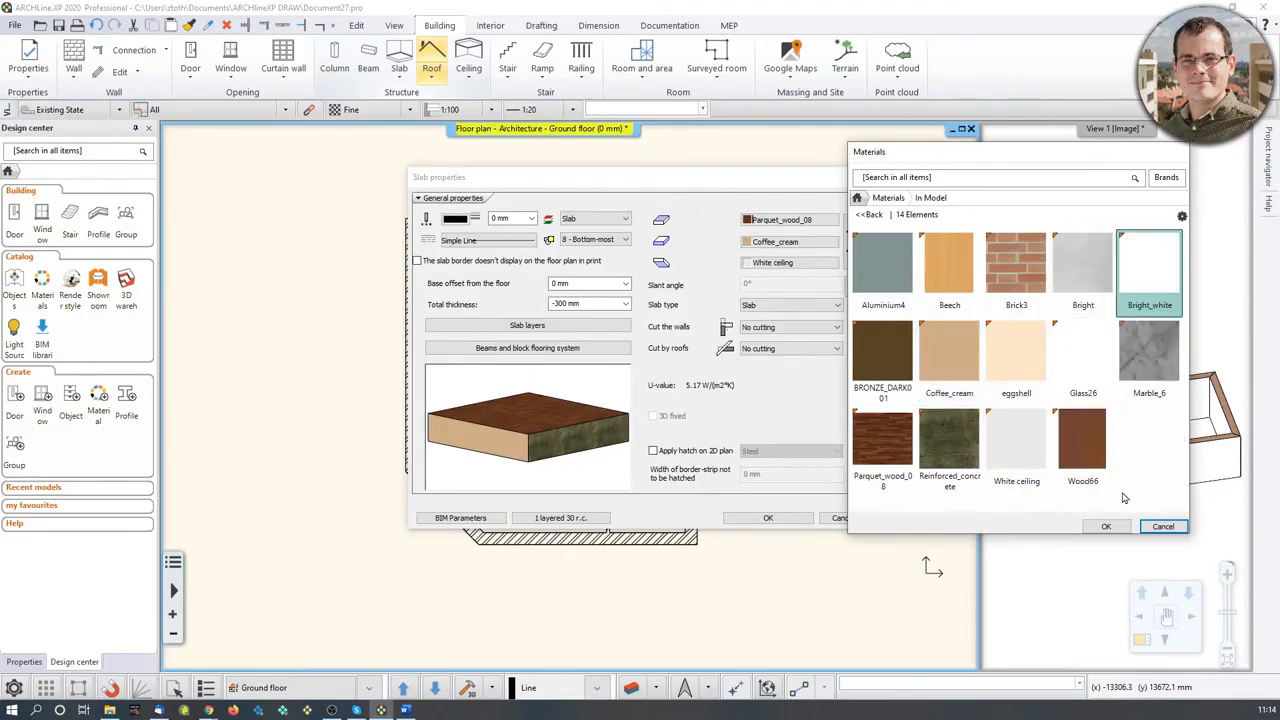
pyautogui.click(1106, 526)
pyautogui.click(768, 517)
pyautogui.moveTo(319, 156); pyautogui.dragTo(764, 600)
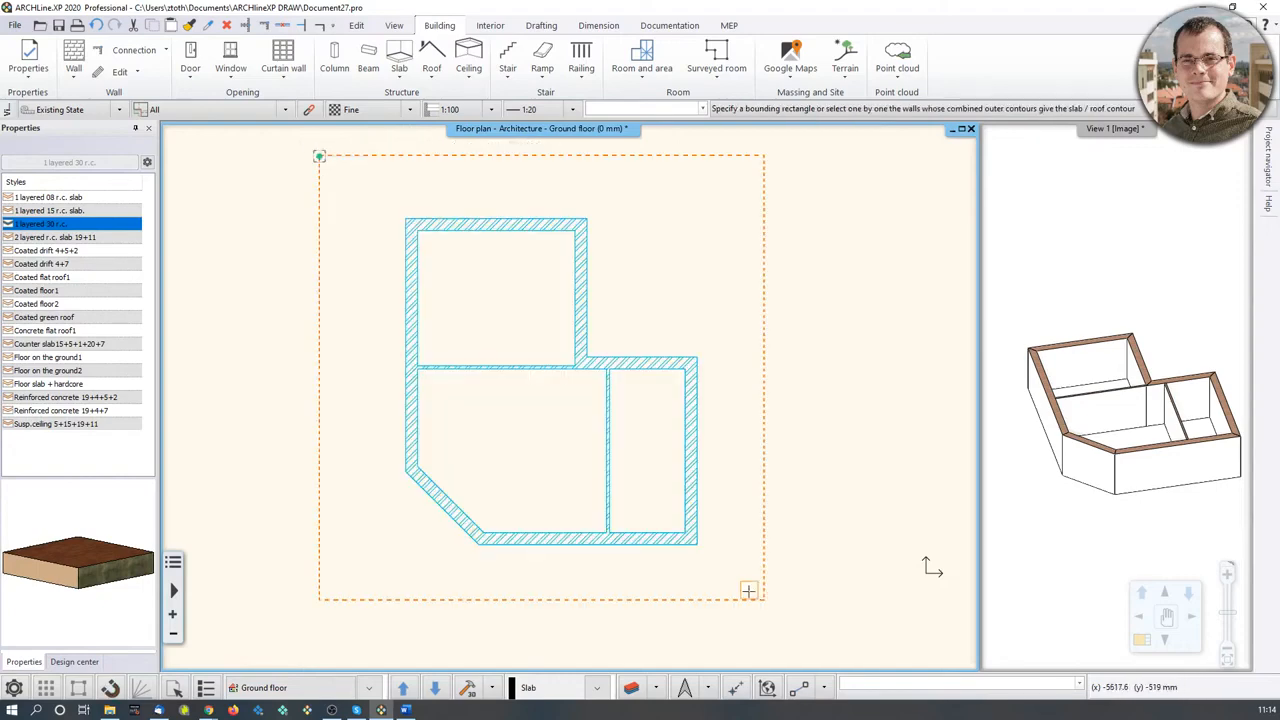
pyautogui.rightClick(748, 591)
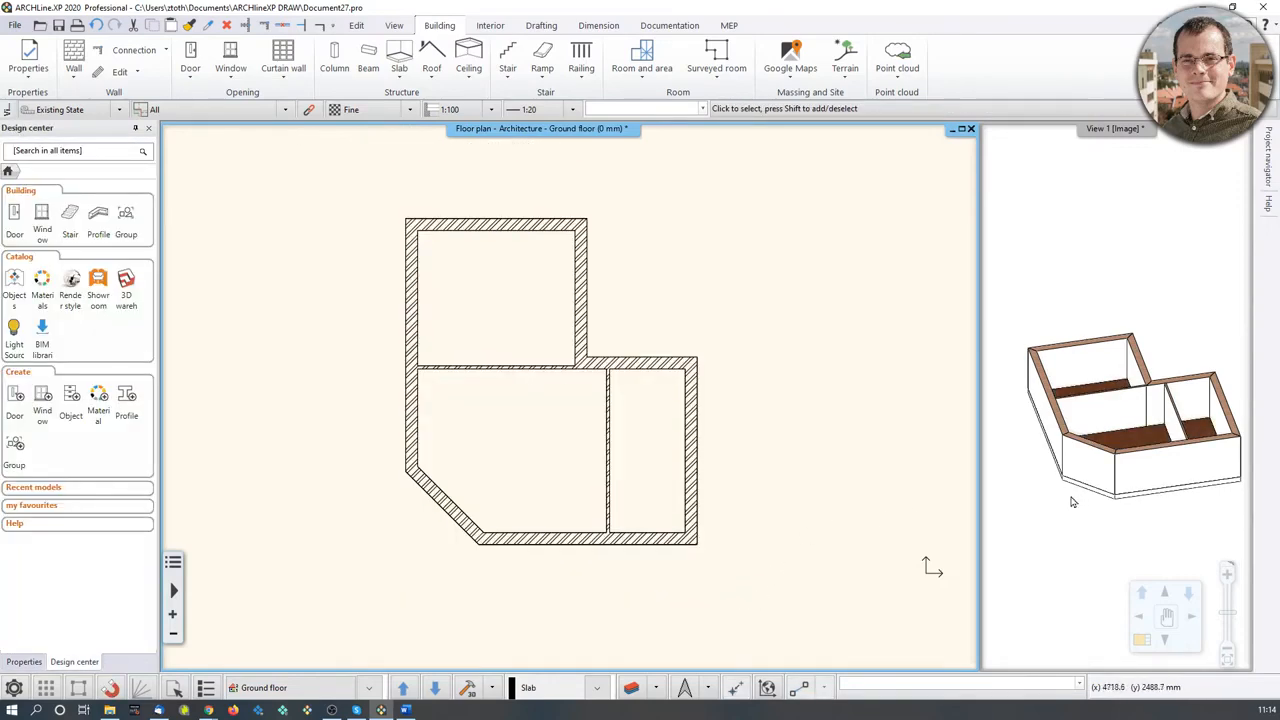
# Step: Try the line weights scales 1:1, 1:100 and 1:200 on the floor plan
pyautogui.scroll(2, 388, 407)
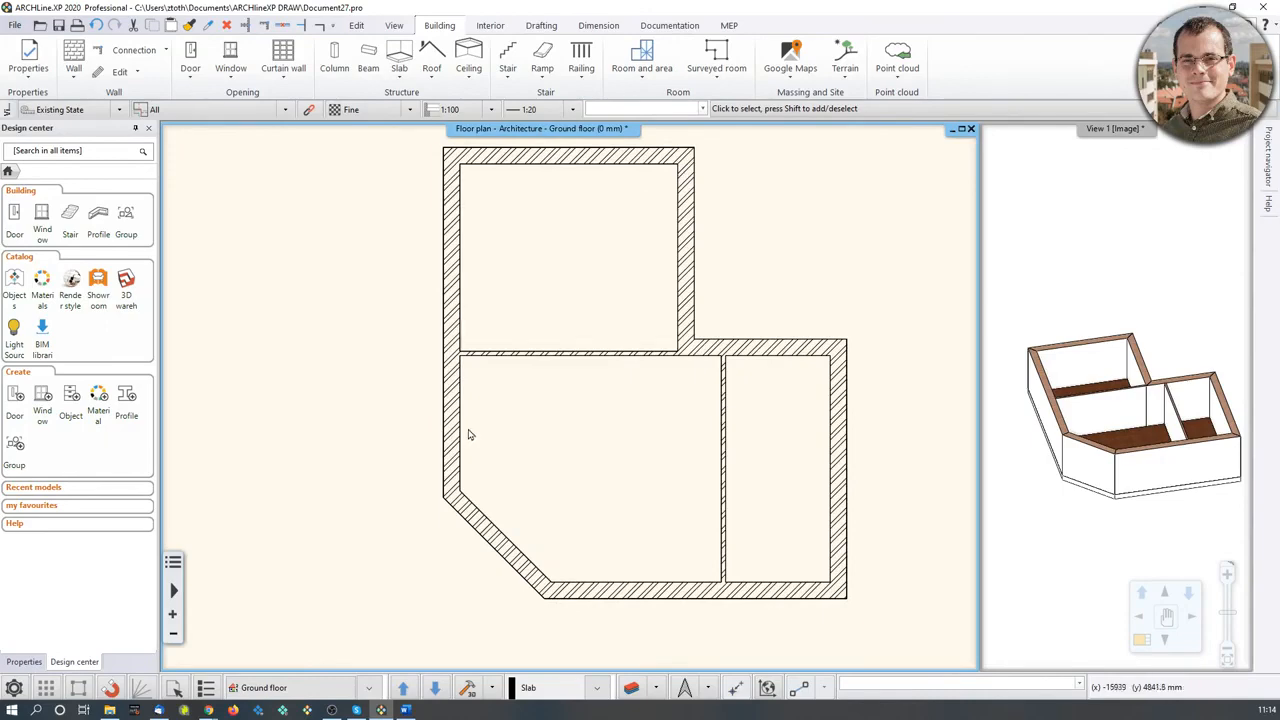
pyautogui.moveTo(446, 417); pyautogui.dragTo(390, 428, button='middle')
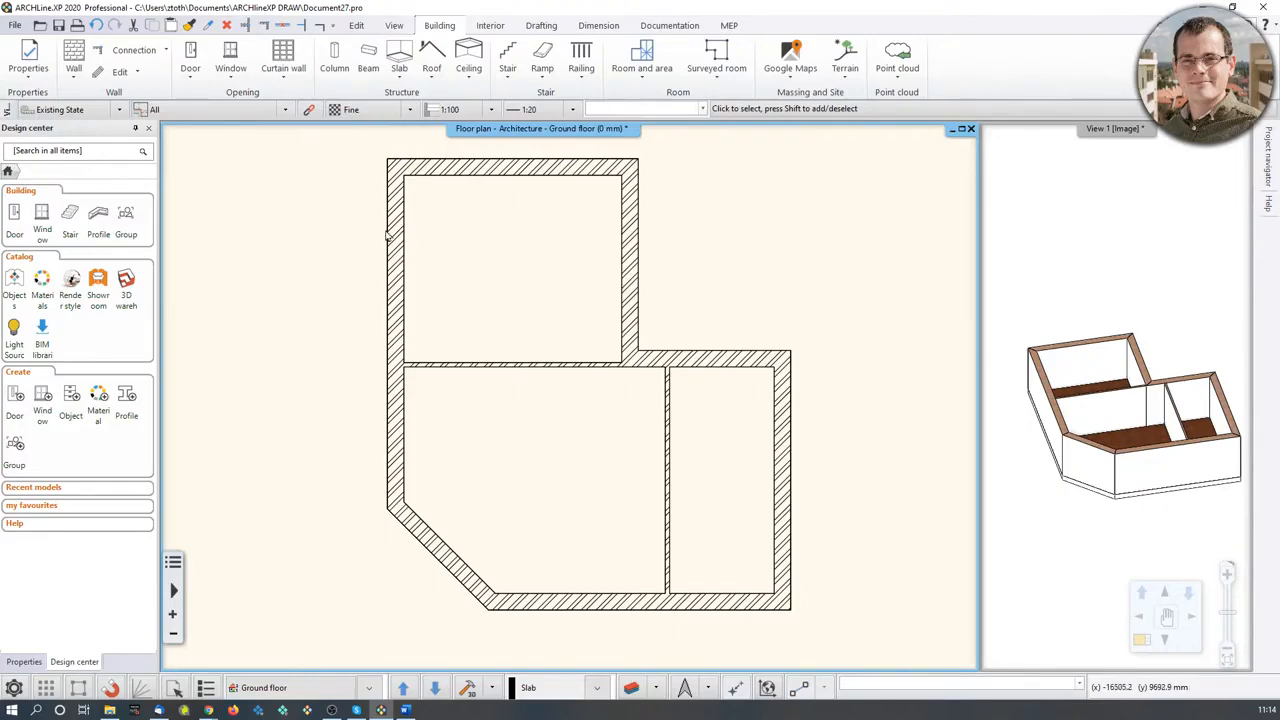
pyautogui.scroll(6, 394, 297)
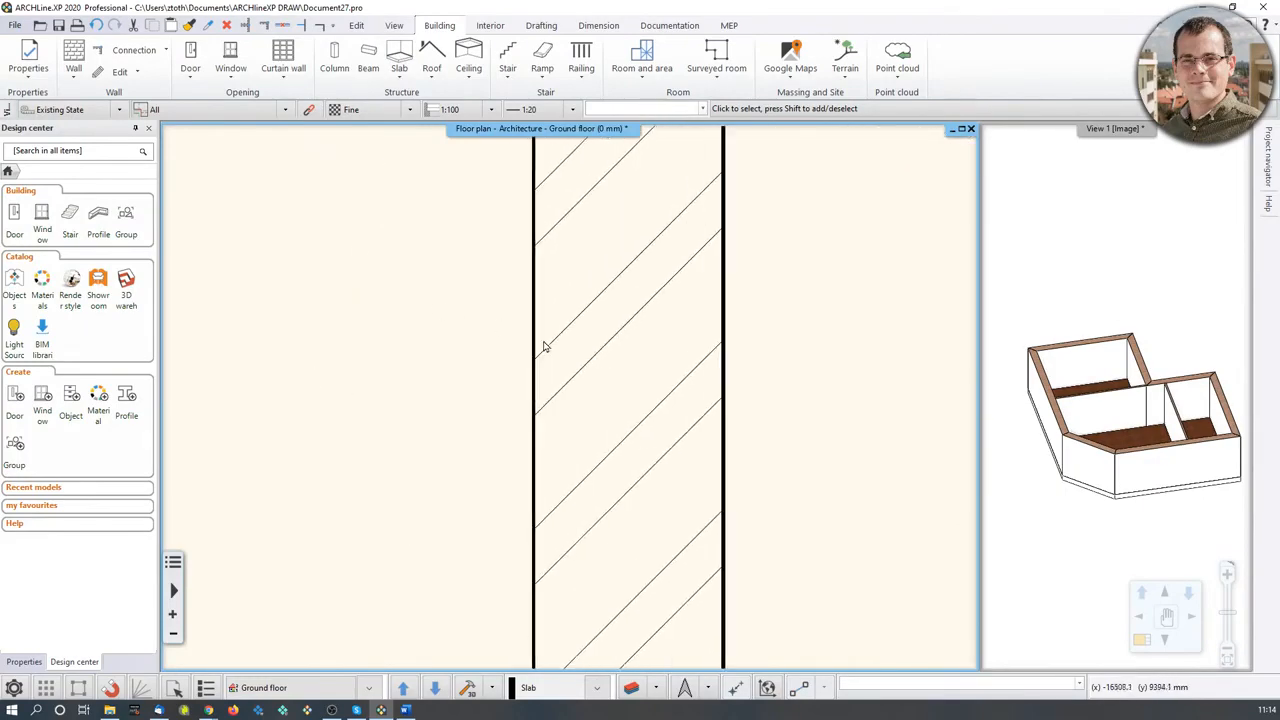
pyautogui.scroll(-5, 546, 392)
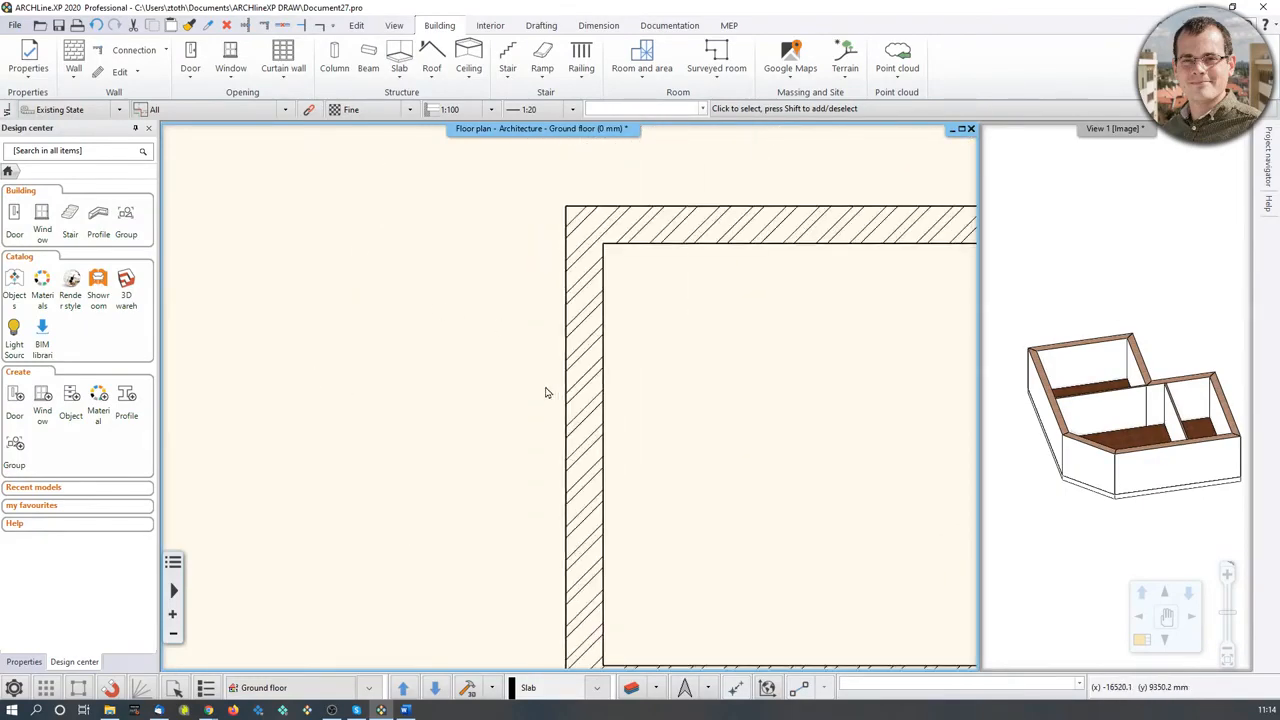
pyautogui.scroll(-1, 546, 392)
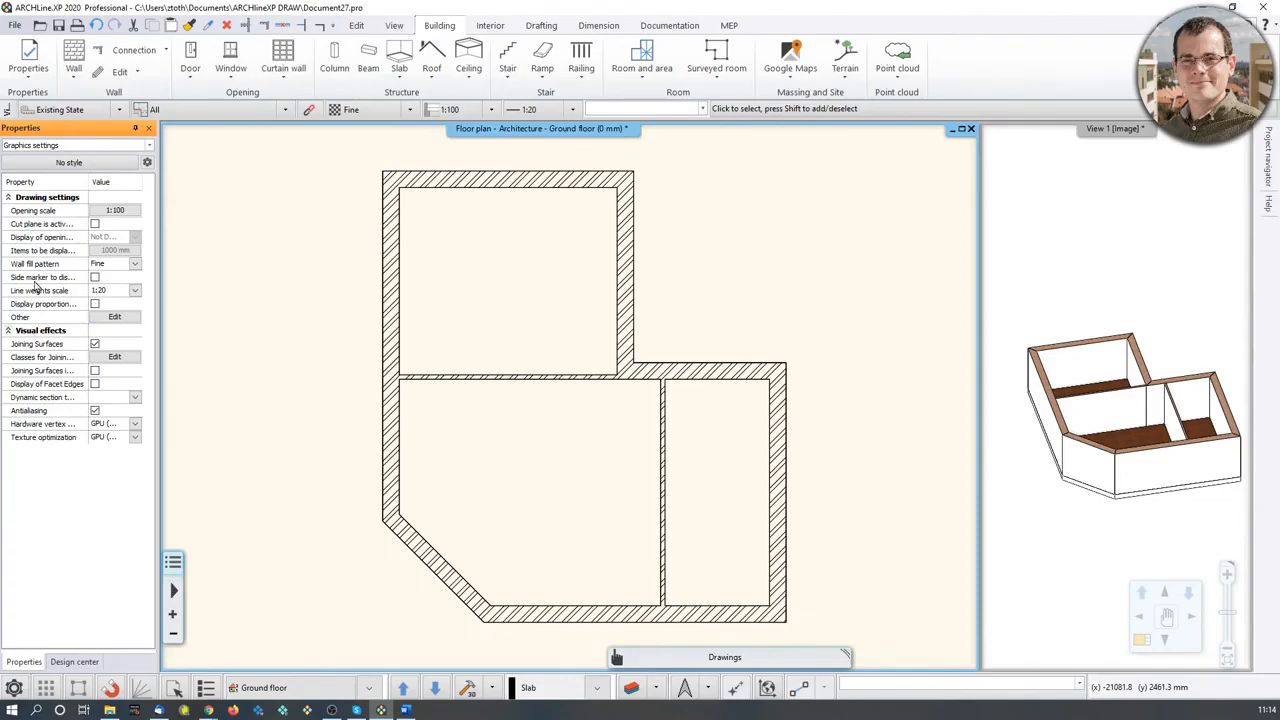
pyautogui.click(136, 291)
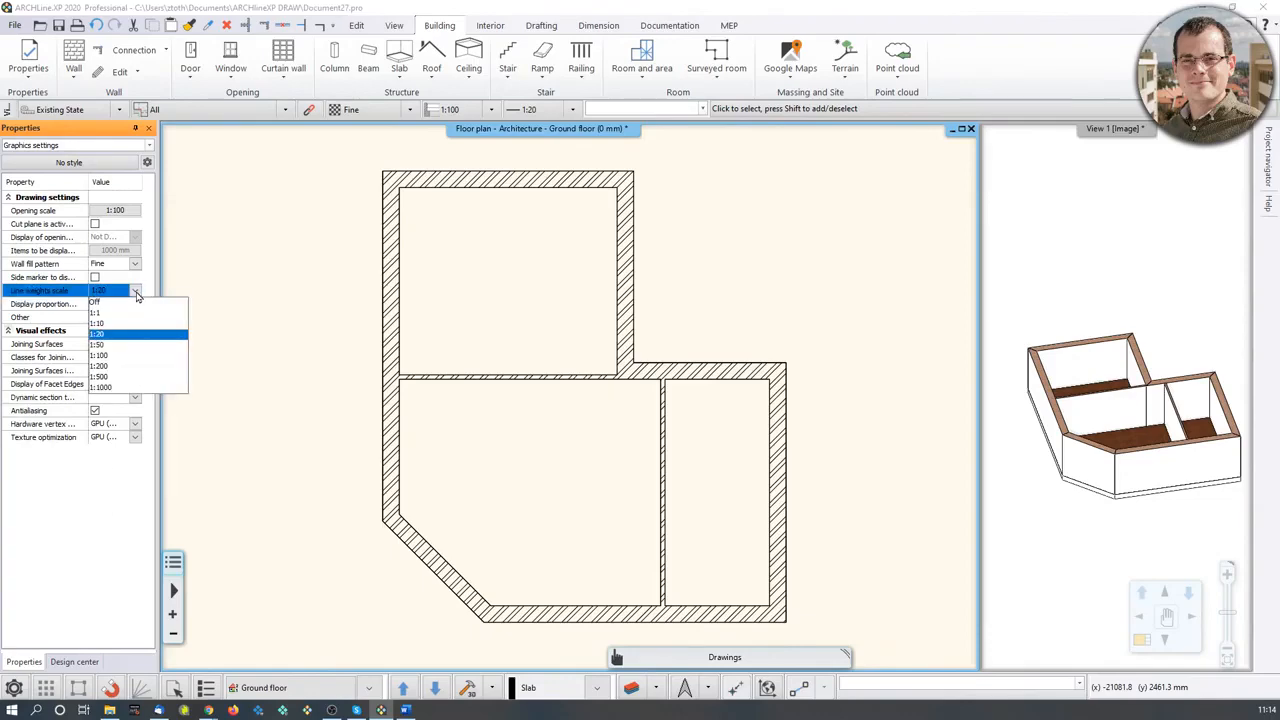
pyautogui.click(130, 313)
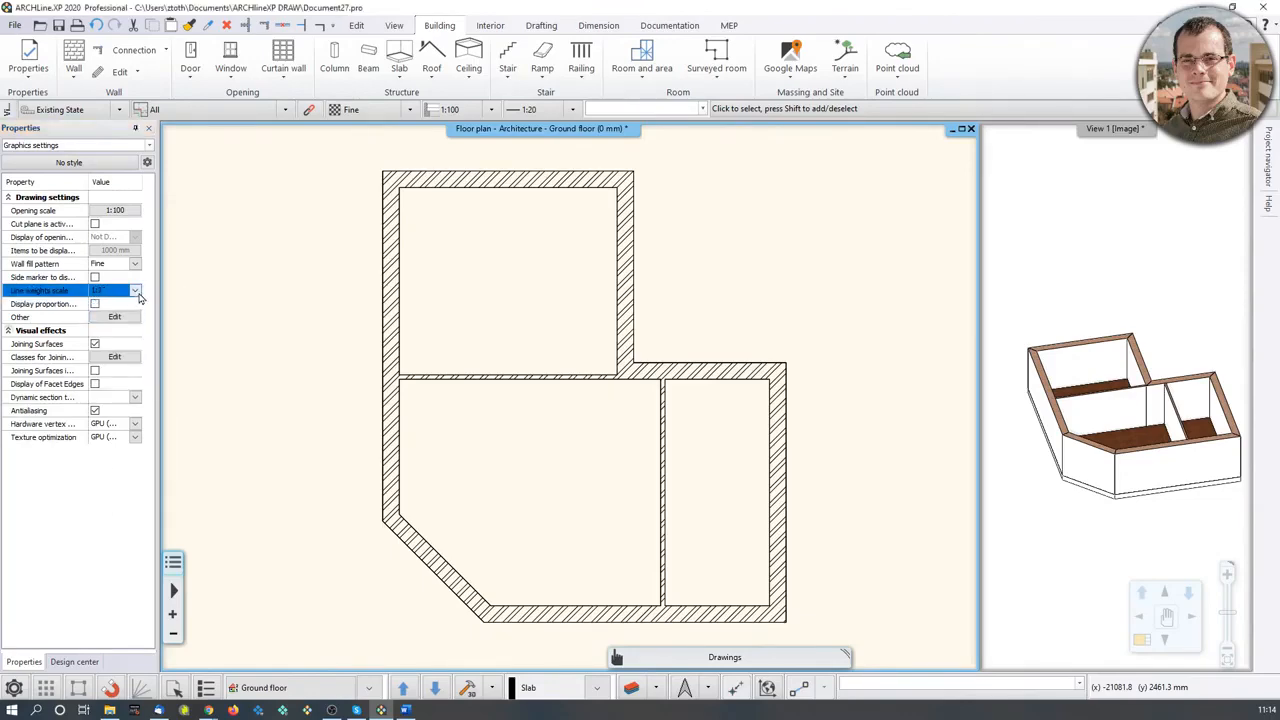
pyautogui.click(136, 291)
pyautogui.click(115, 361)
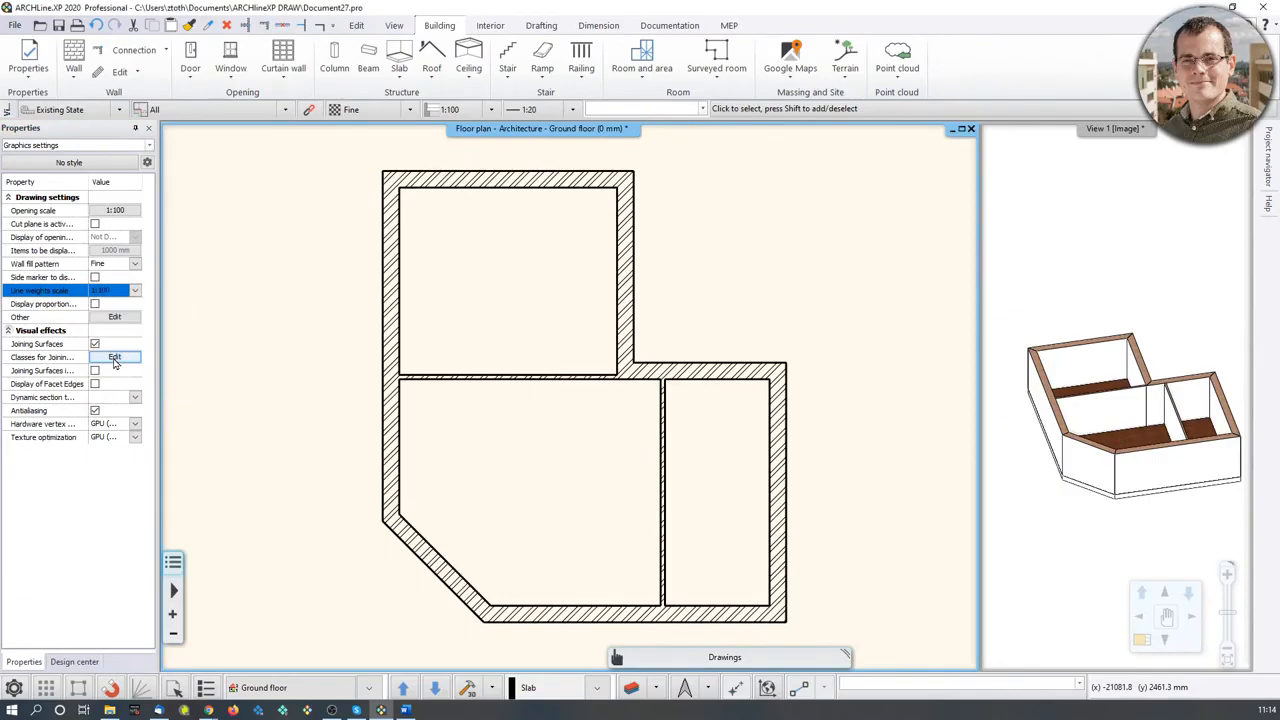
pyautogui.click(136, 291)
pyautogui.click(118, 368)
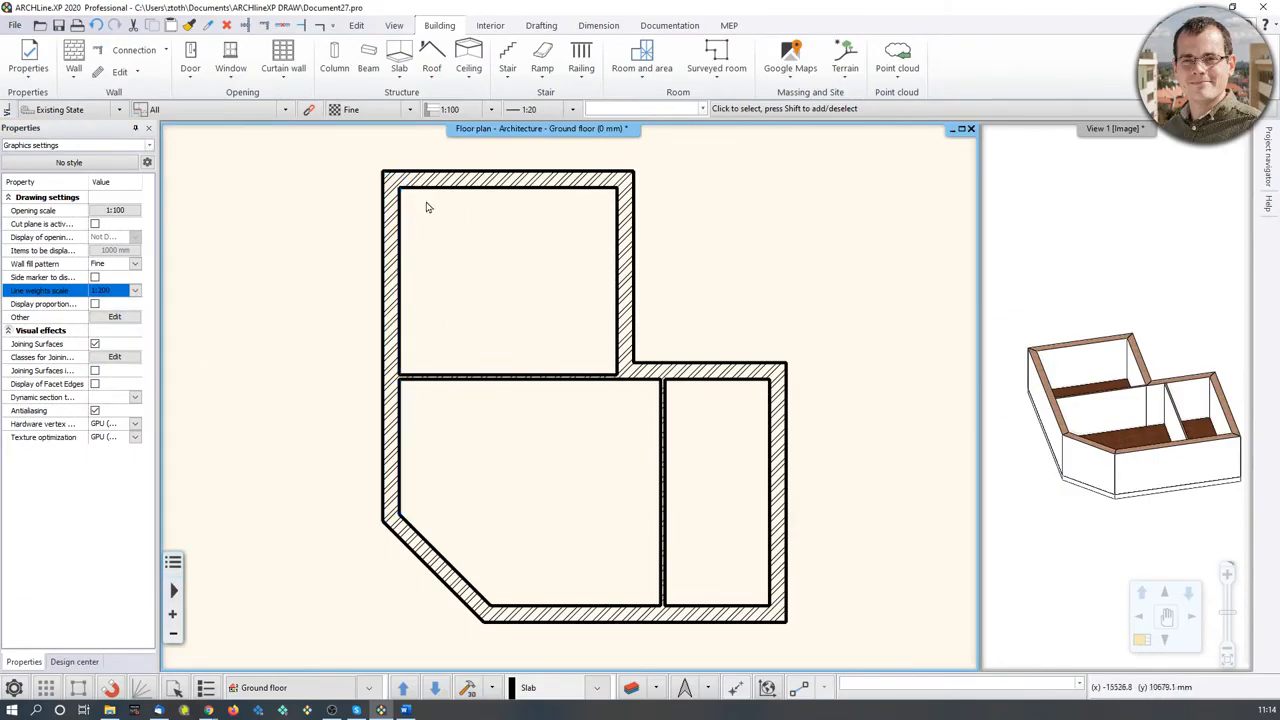
# Step: Set the floor plan's line weights scale to 1:10
pyautogui.click(136, 291)
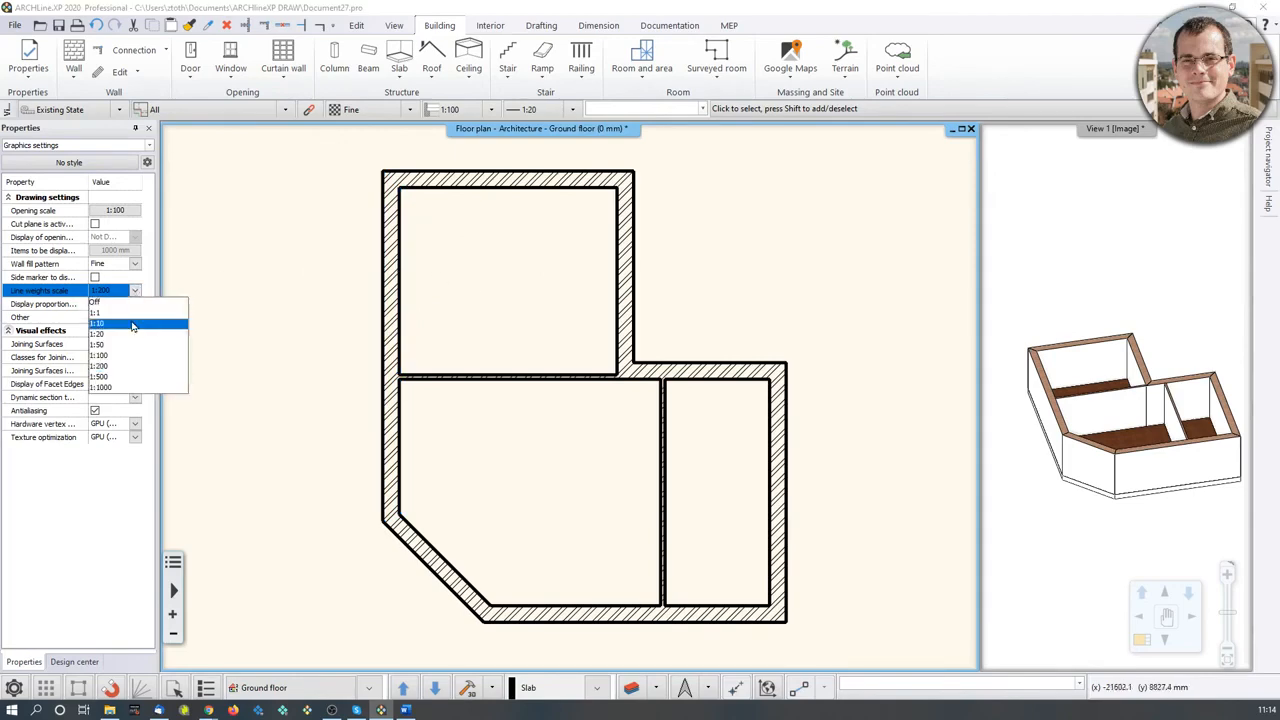
pyautogui.click(130, 323)
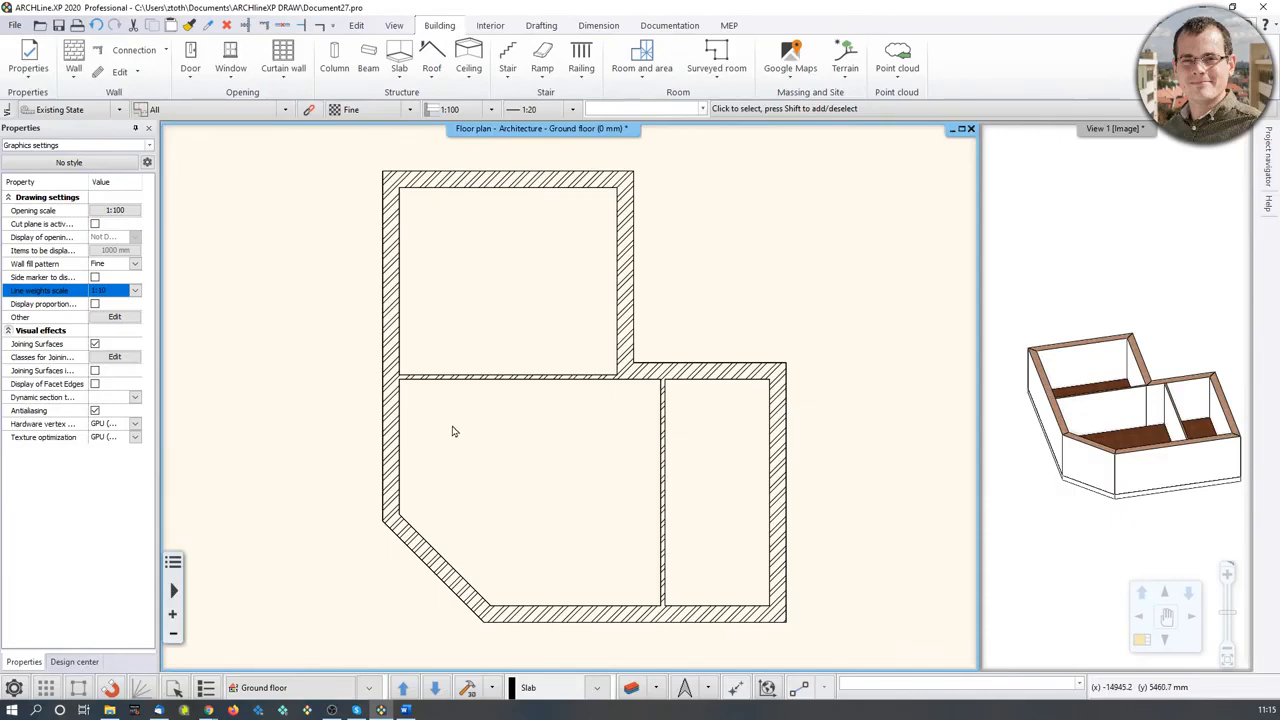
# Step: Save a copy of the project as Webinar_project_001, keeping the default project properties
pyautogui.click(16, 24)
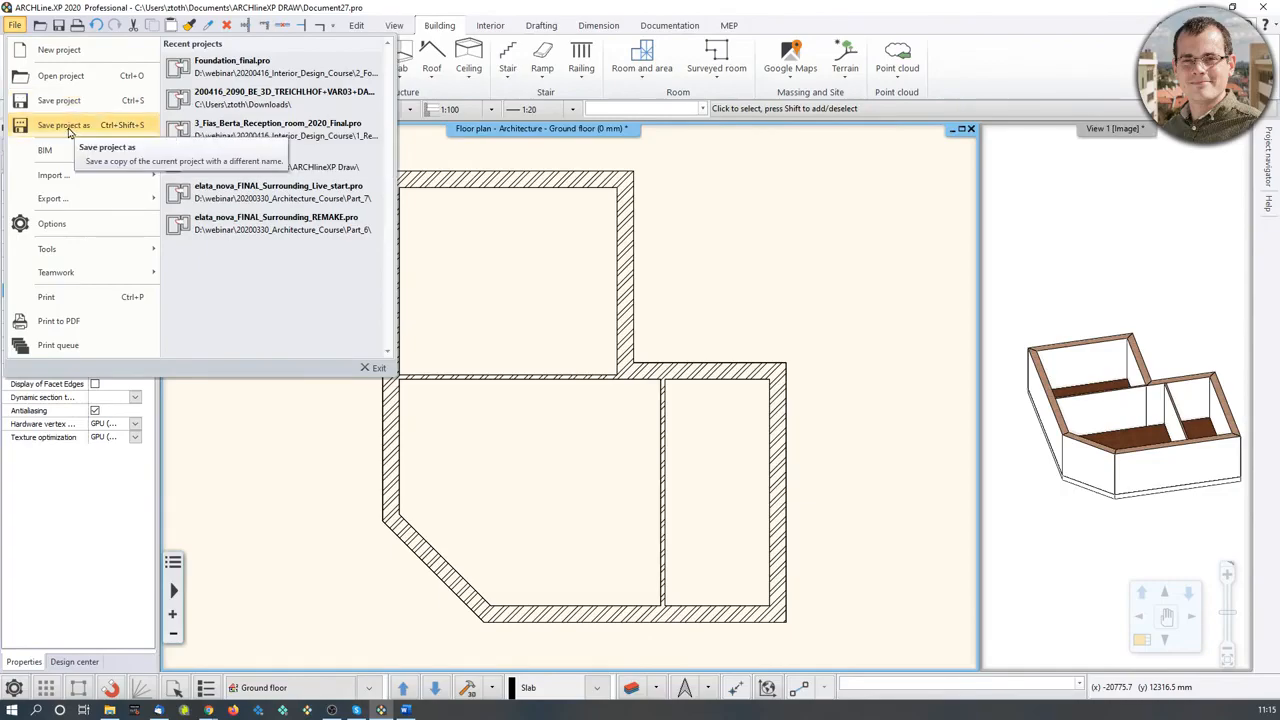
pyautogui.click(68, 131)
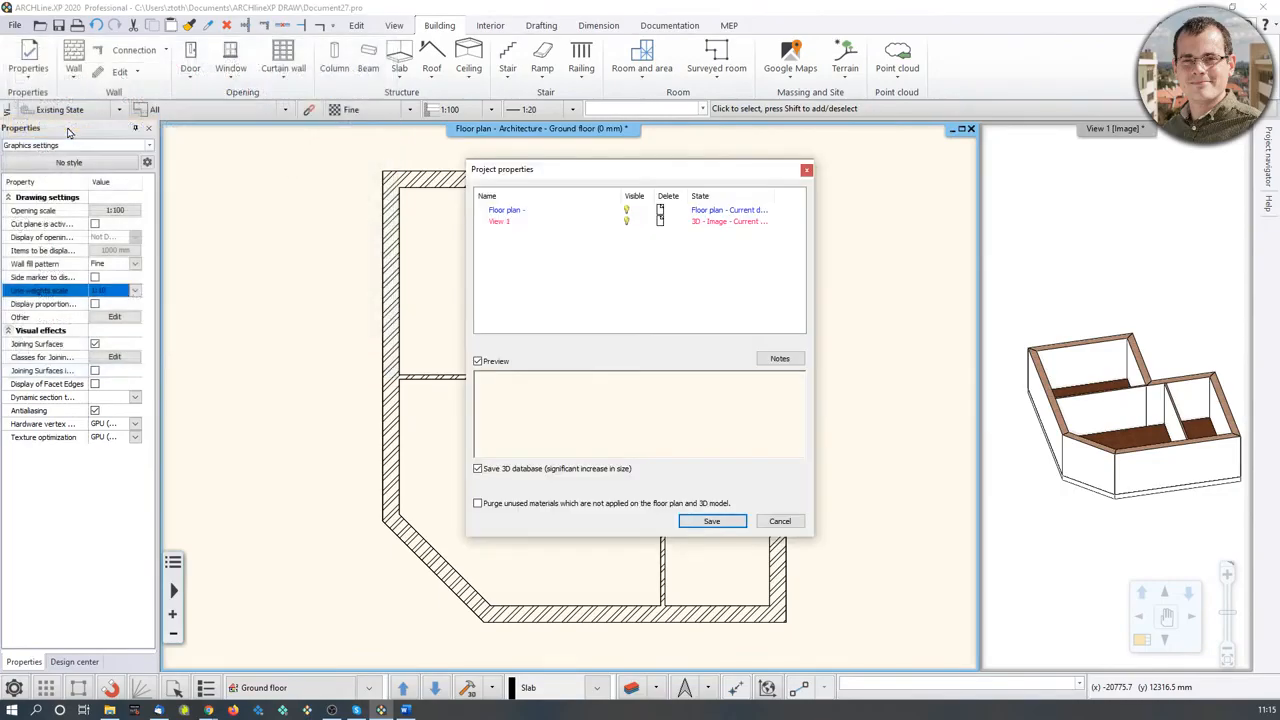
pyautogui.click(737, 523)
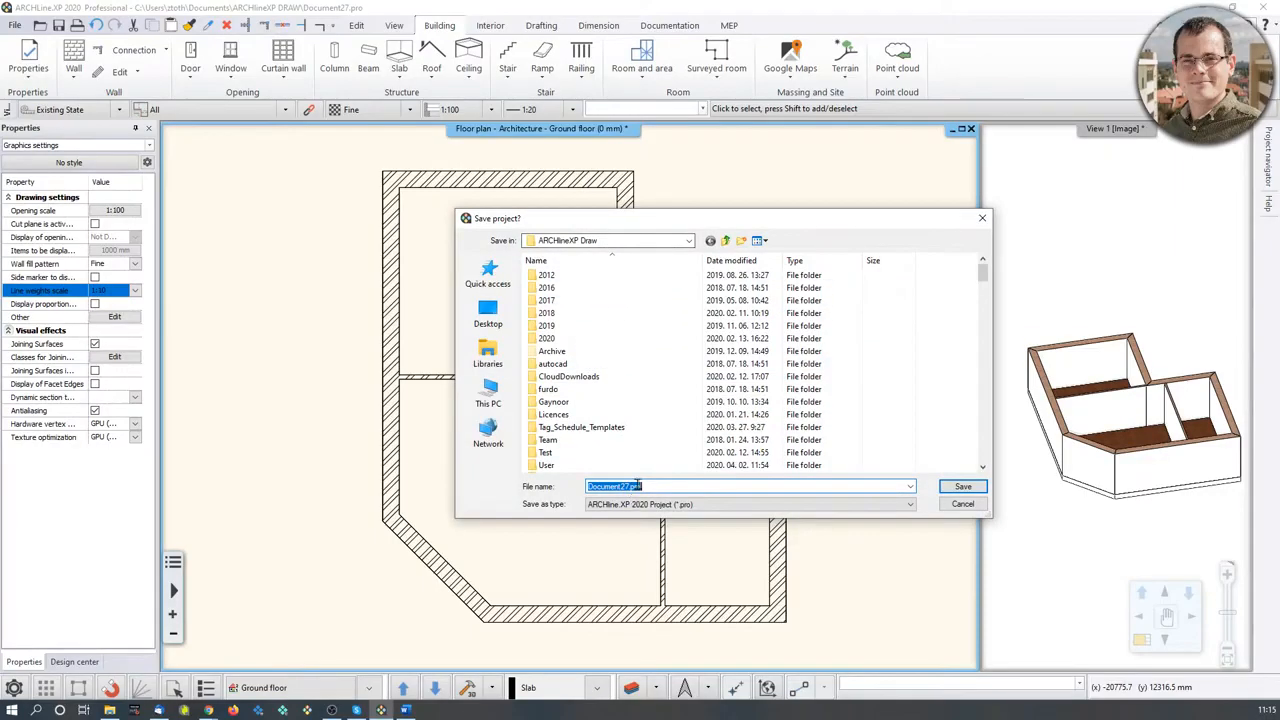
pyautogui.click(628, 487)
pyautogui.moveTo(628, 487); pyautogui.dragTo(516, 497)
pyautogui.write('Webinar_proje')
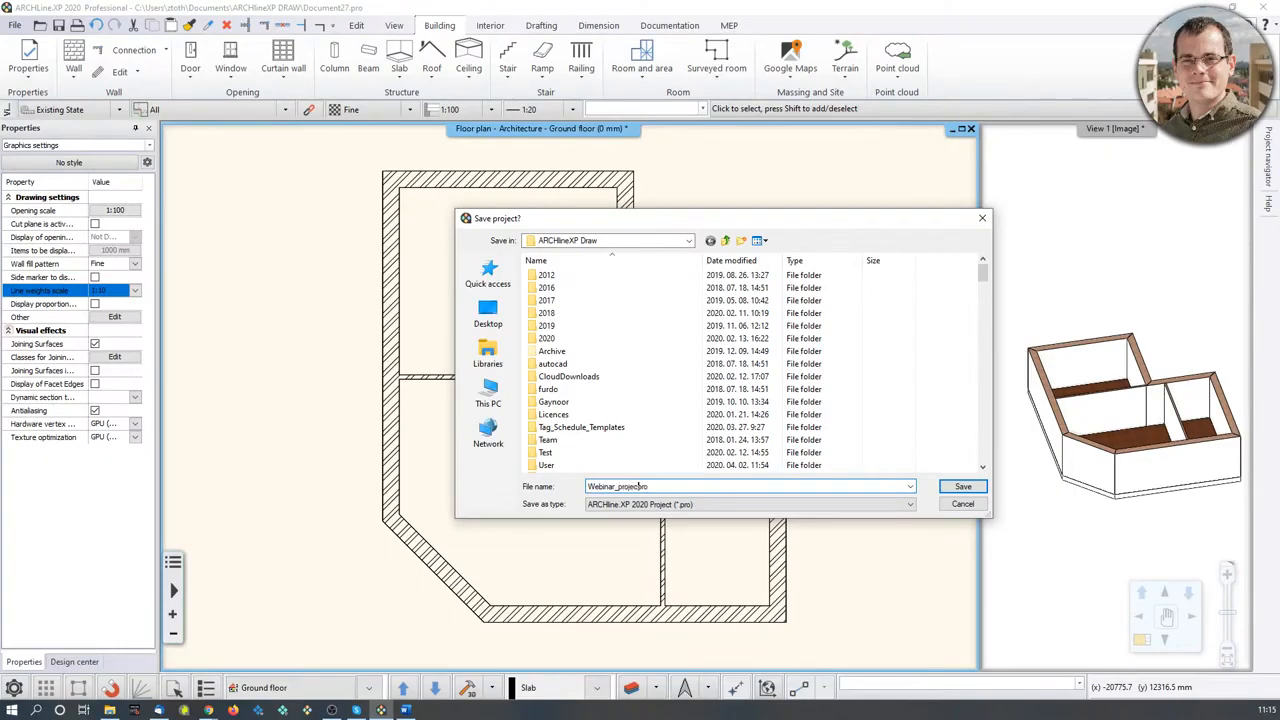
pyautogui.write('ct_001')
pyautogui.click(962, 486)
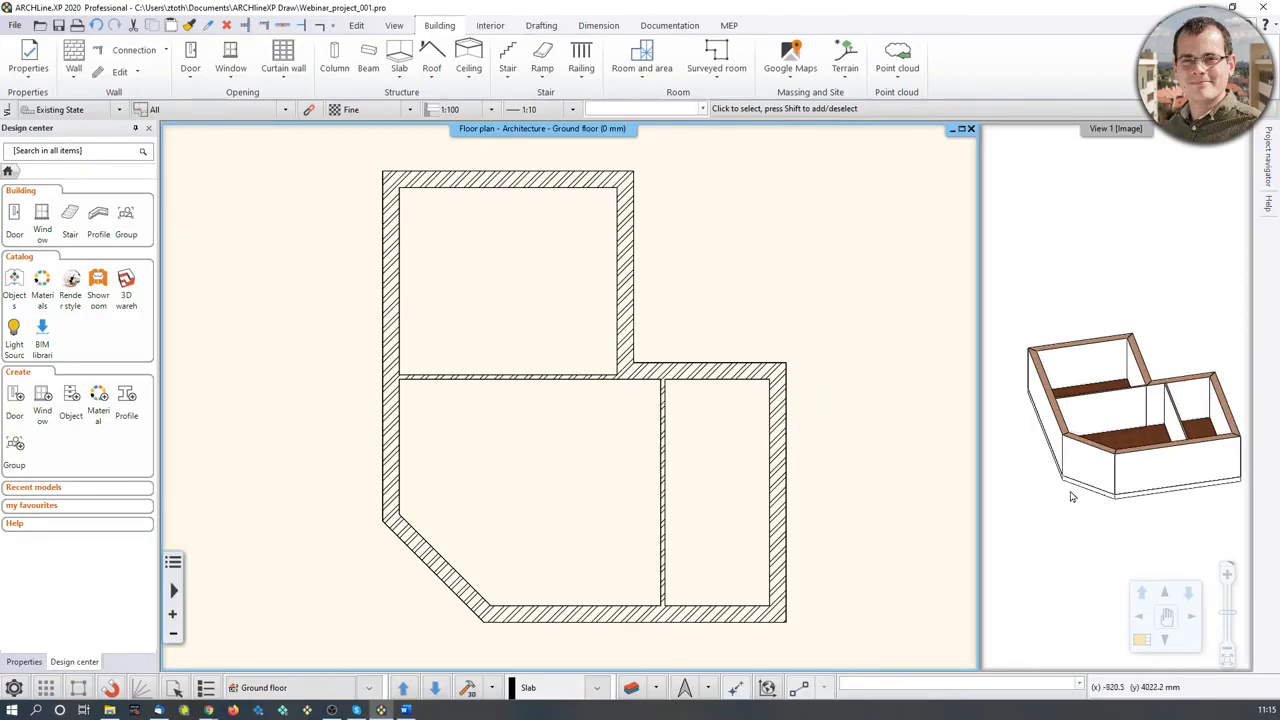
# Step: Select the floor slab under the diagonal corner wall and offset its diagonal edge 1000 mm outward
pyautogui.scroll(2, 434, 600)
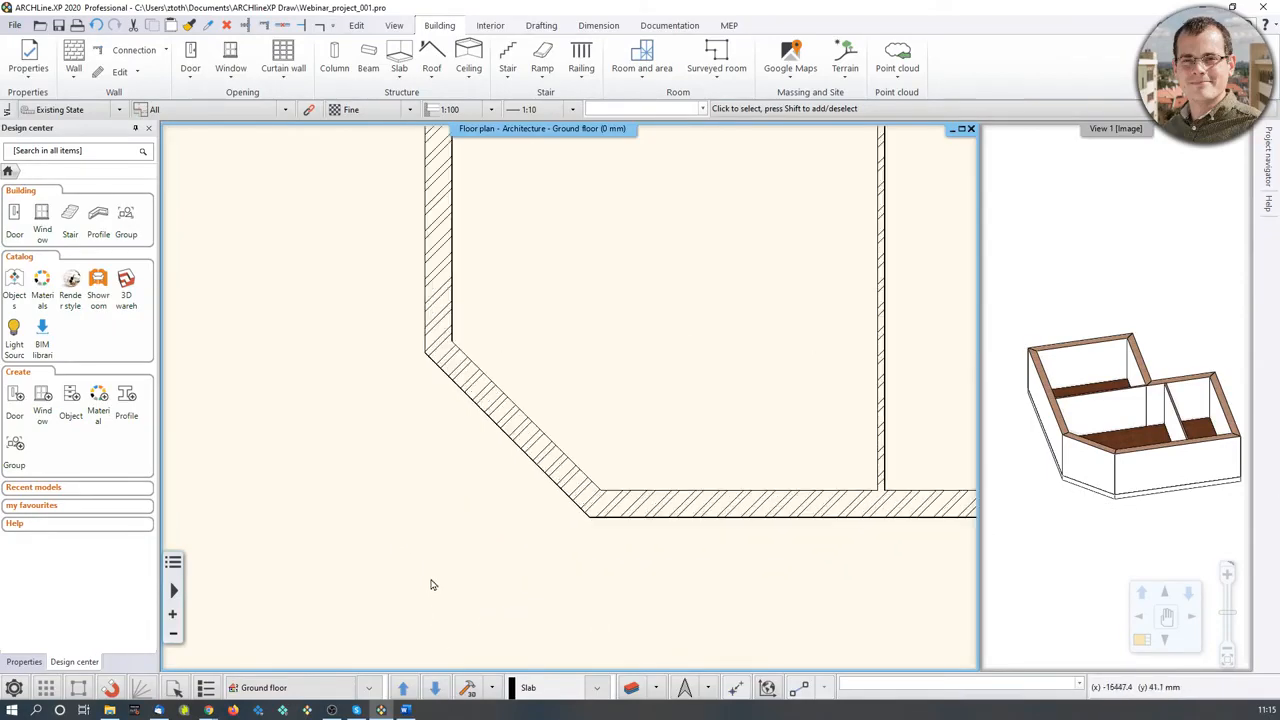
pyautogui.click(527, 455)
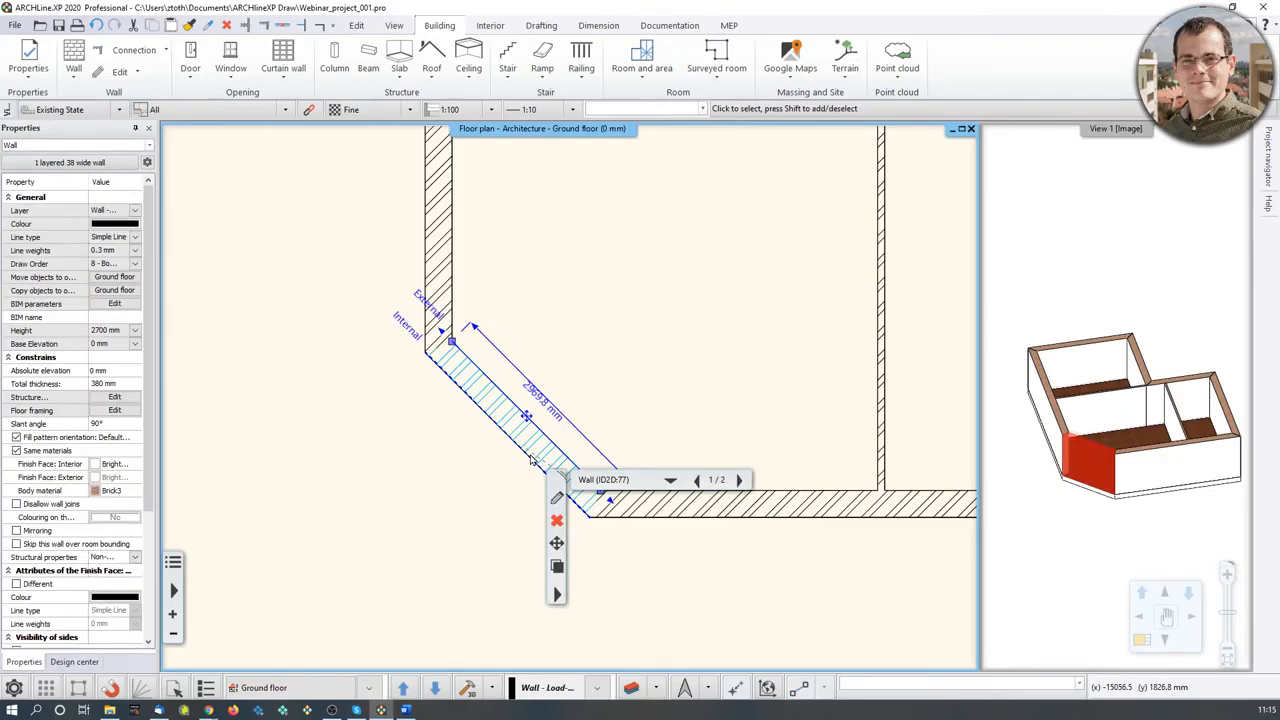
pyautogui.click(466, 474)
pyautogui.click(509, 428)
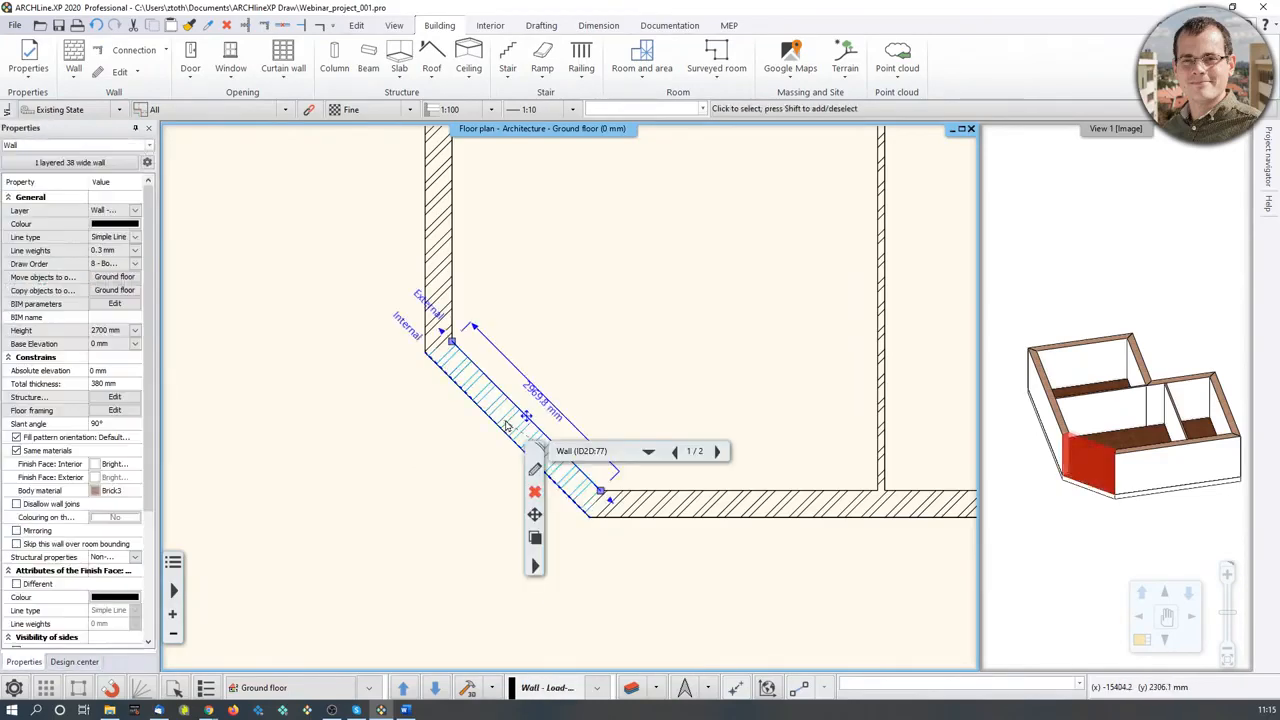
pyautogui.click(649, 452)
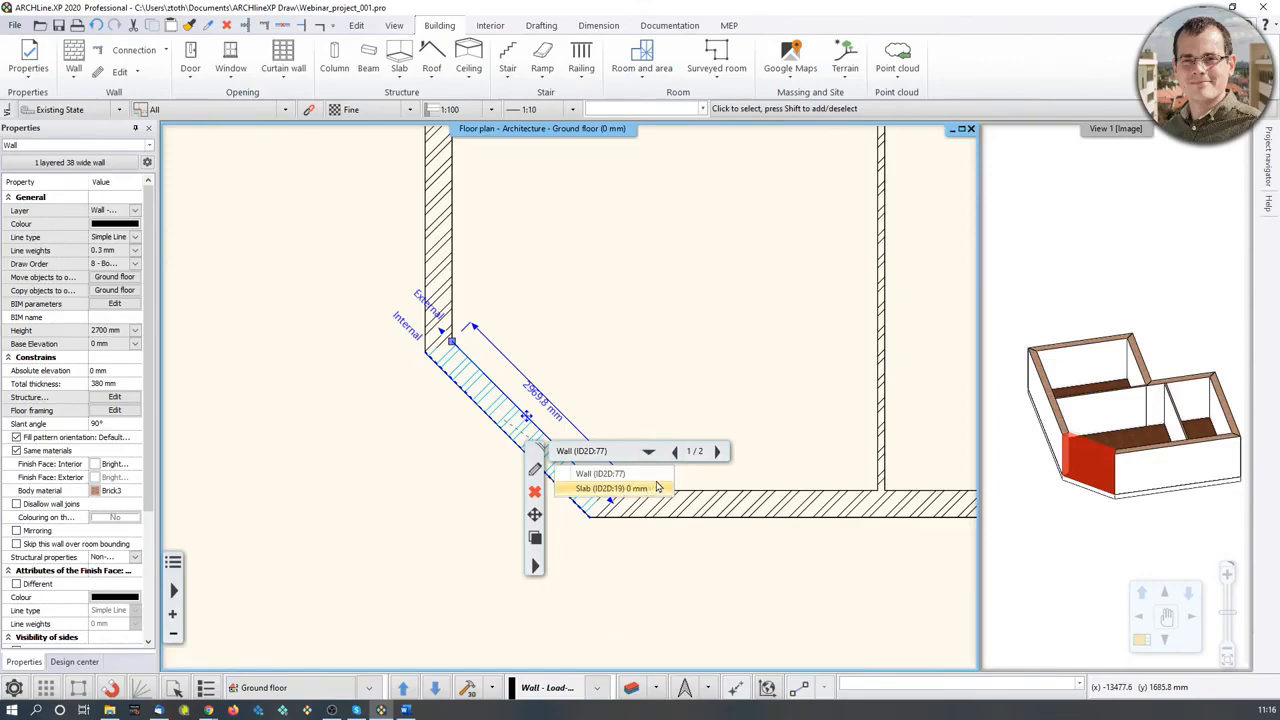
pyautogui.click(715, 452)
pyautogui.click(715, 452)
pyautogui.click(715, 452)
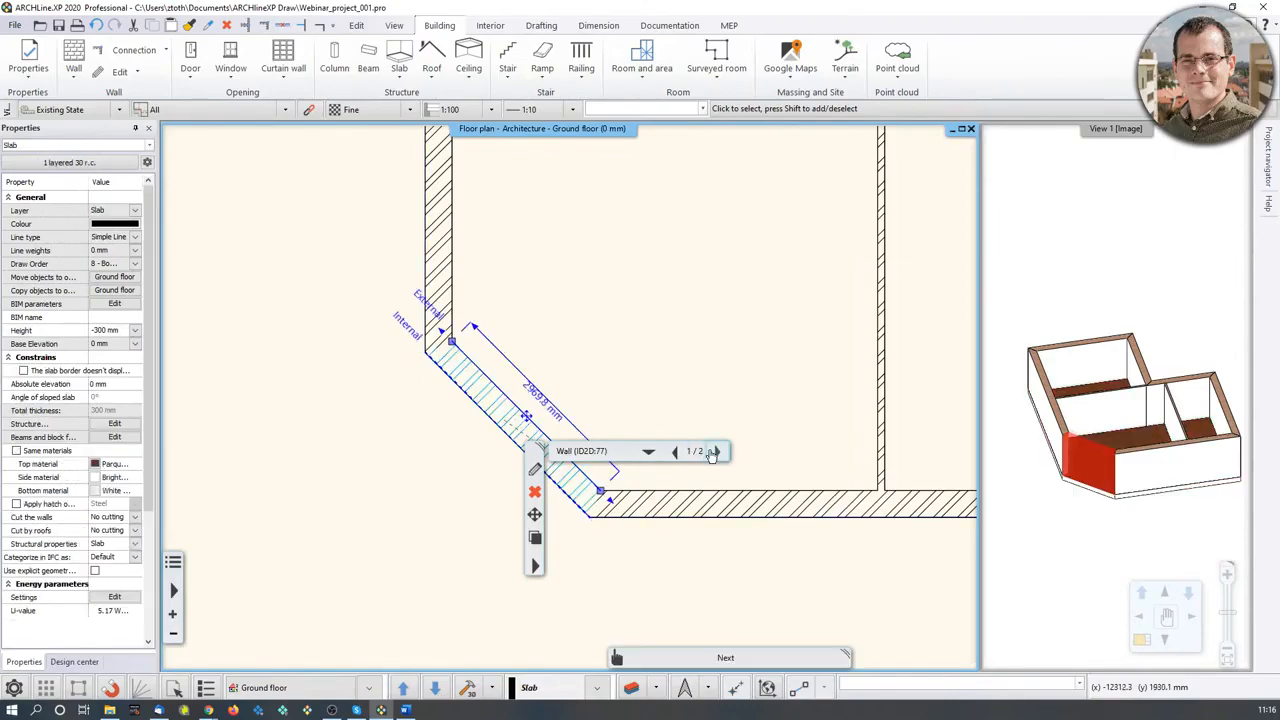
pyautogui.click(715, 452)
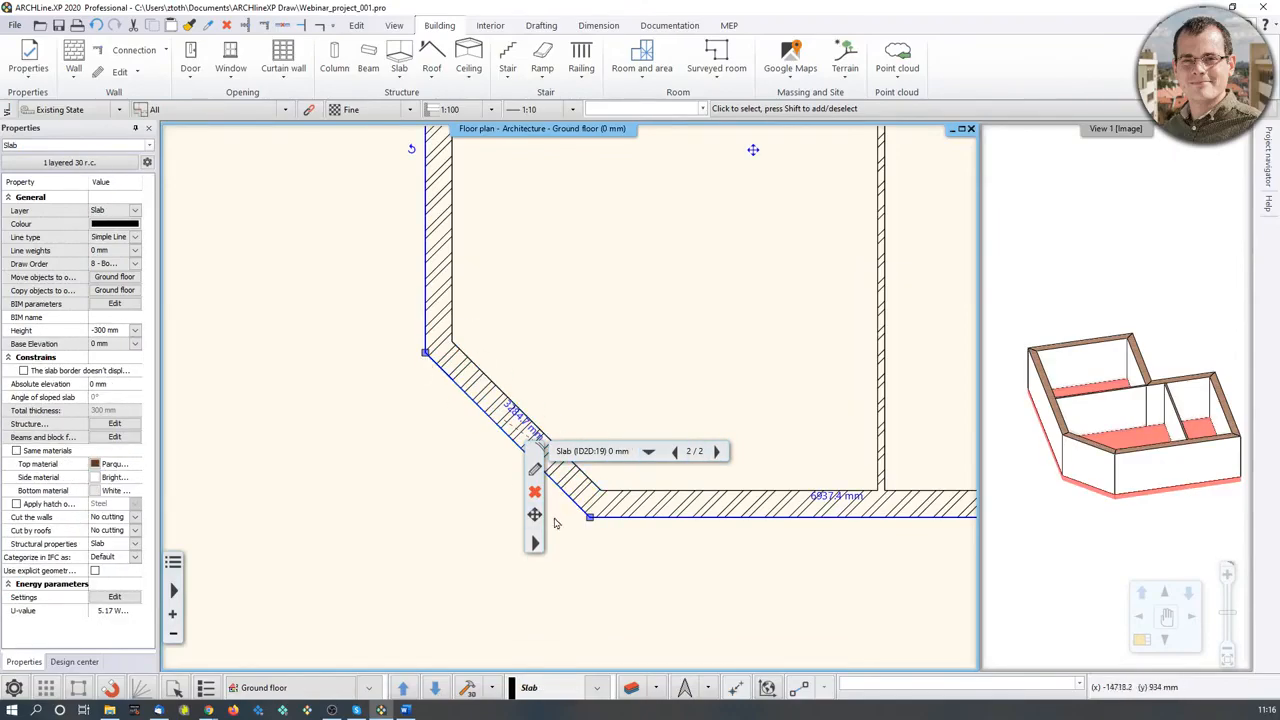
pyautogui.click(507, 435)
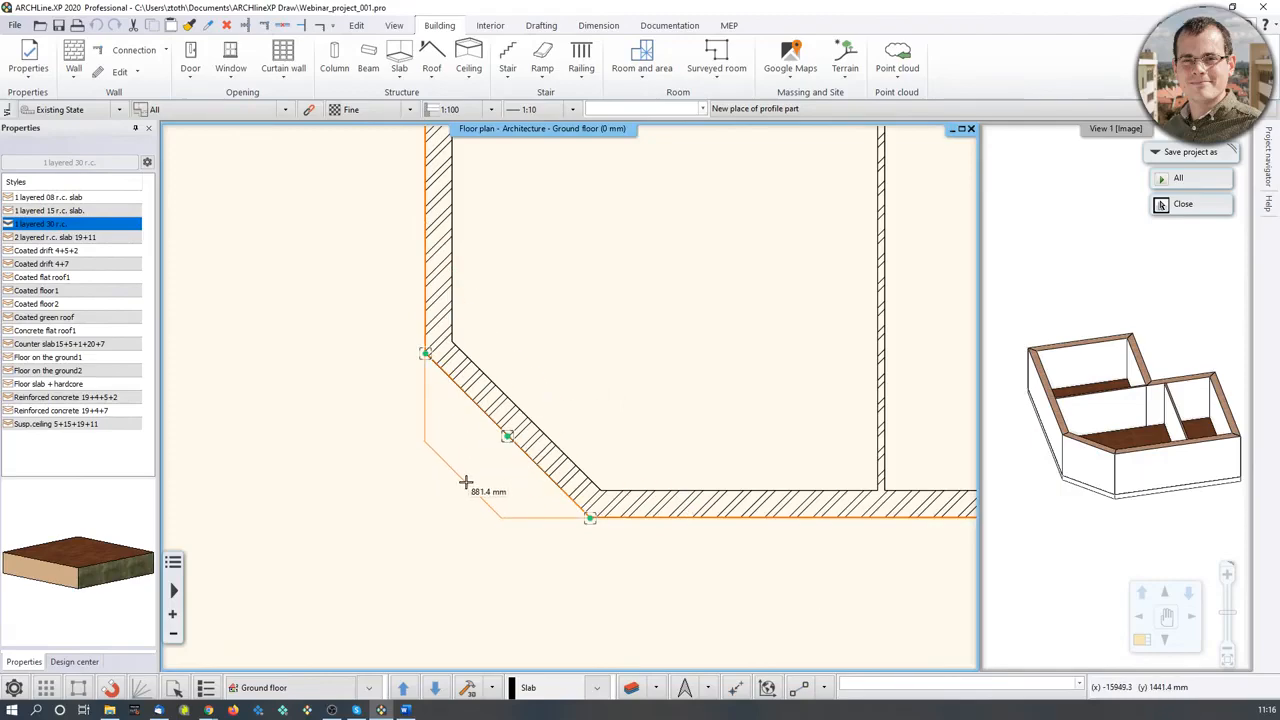
pyautogui.write('1000')
pyautogui.press('Return')
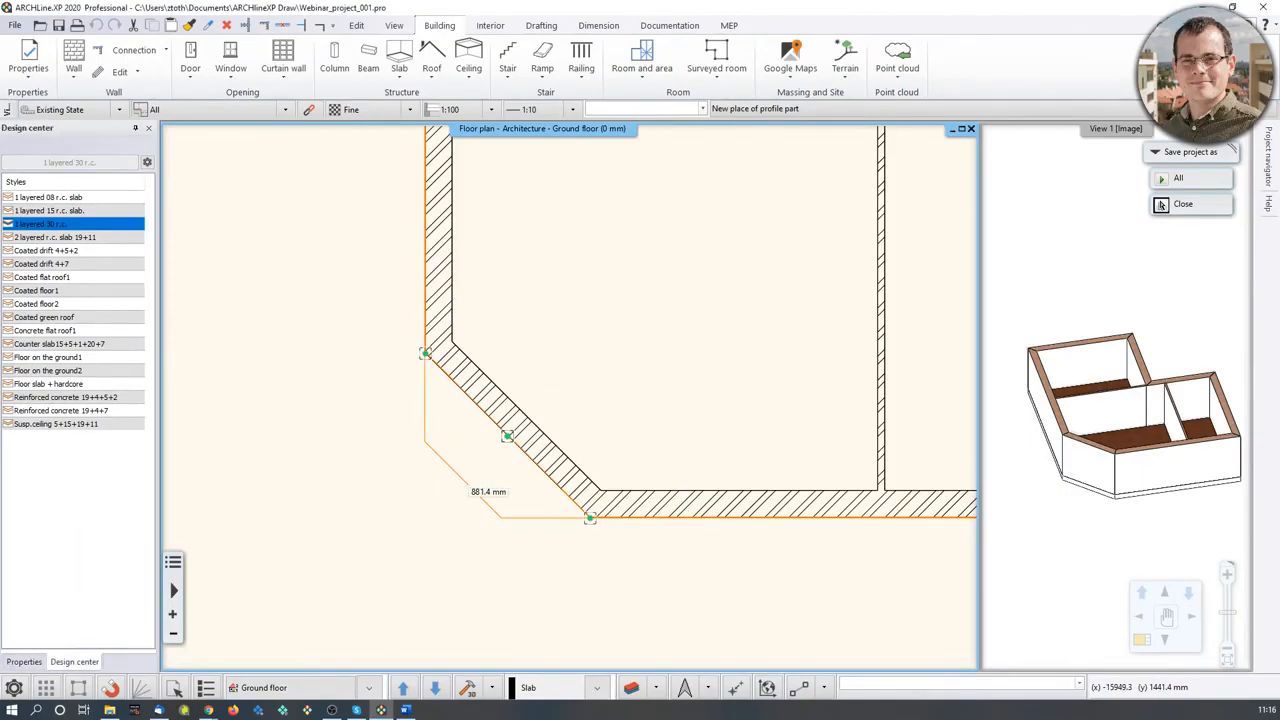
pyautogui.press('Escape')
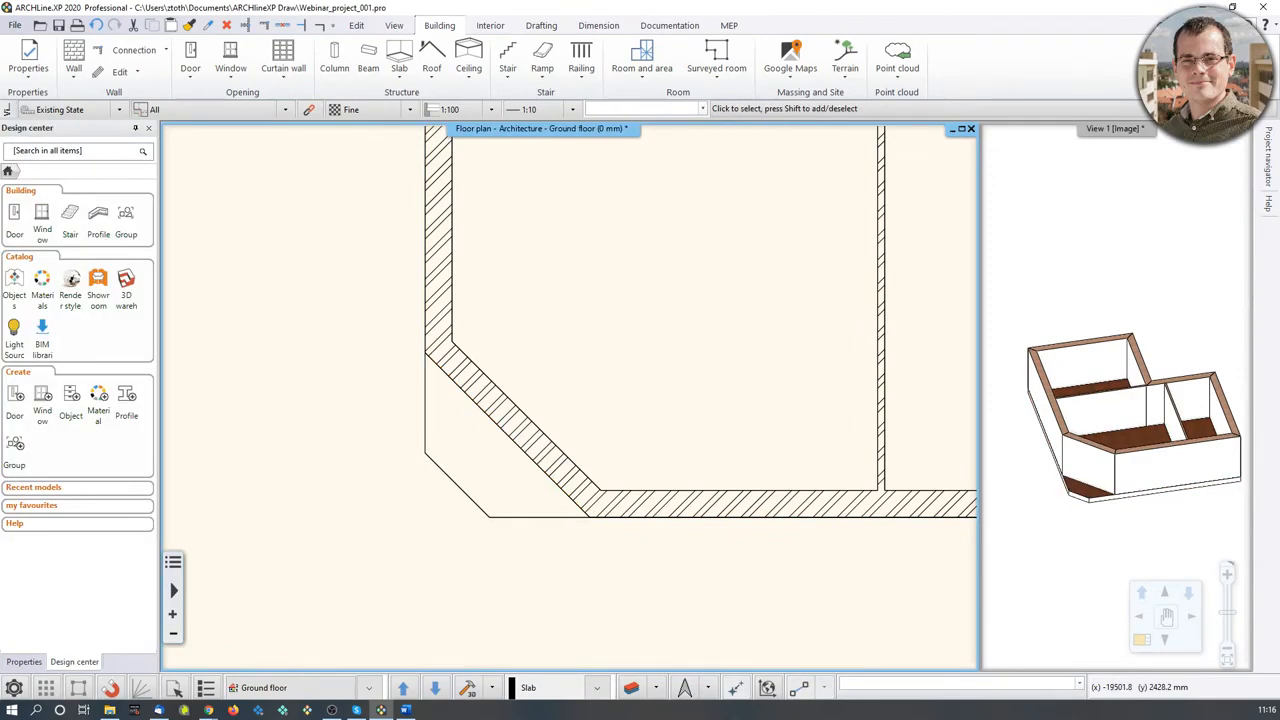
# Step: Rename the building level 1. floor as Flat roof
pyautogui.scroll(-3, 689, 391)
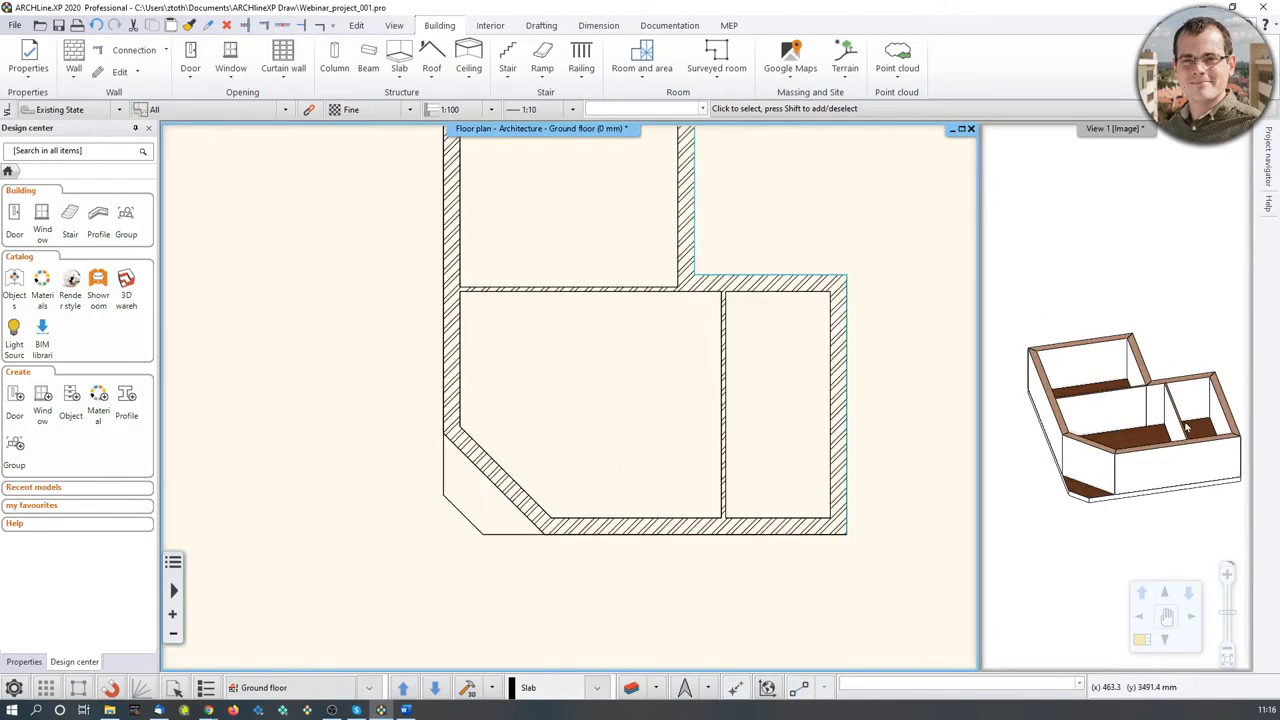
pyautogui.moveTo(675, 387); pyautogui.dragTo(660, 428, button='middle')
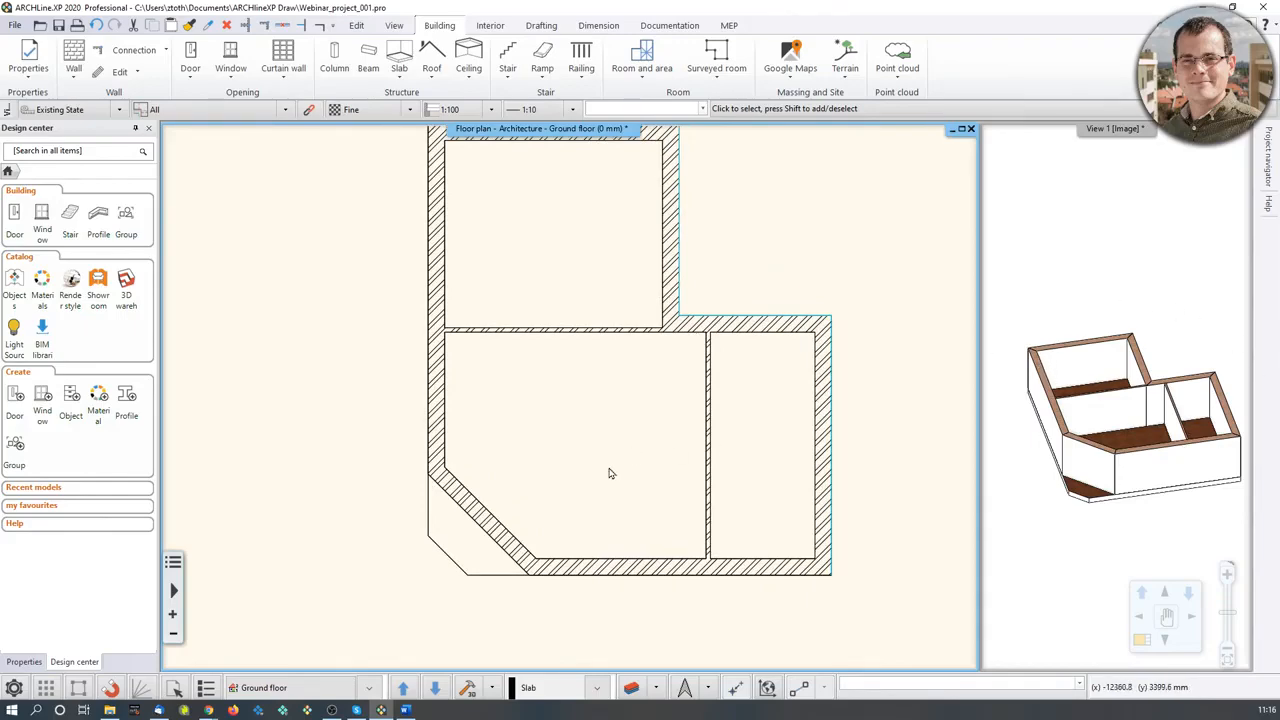
pyautogui.click(266, 688)
pyautogui.moveTo(692, 97); pyautogui.dragTo(322, 108)
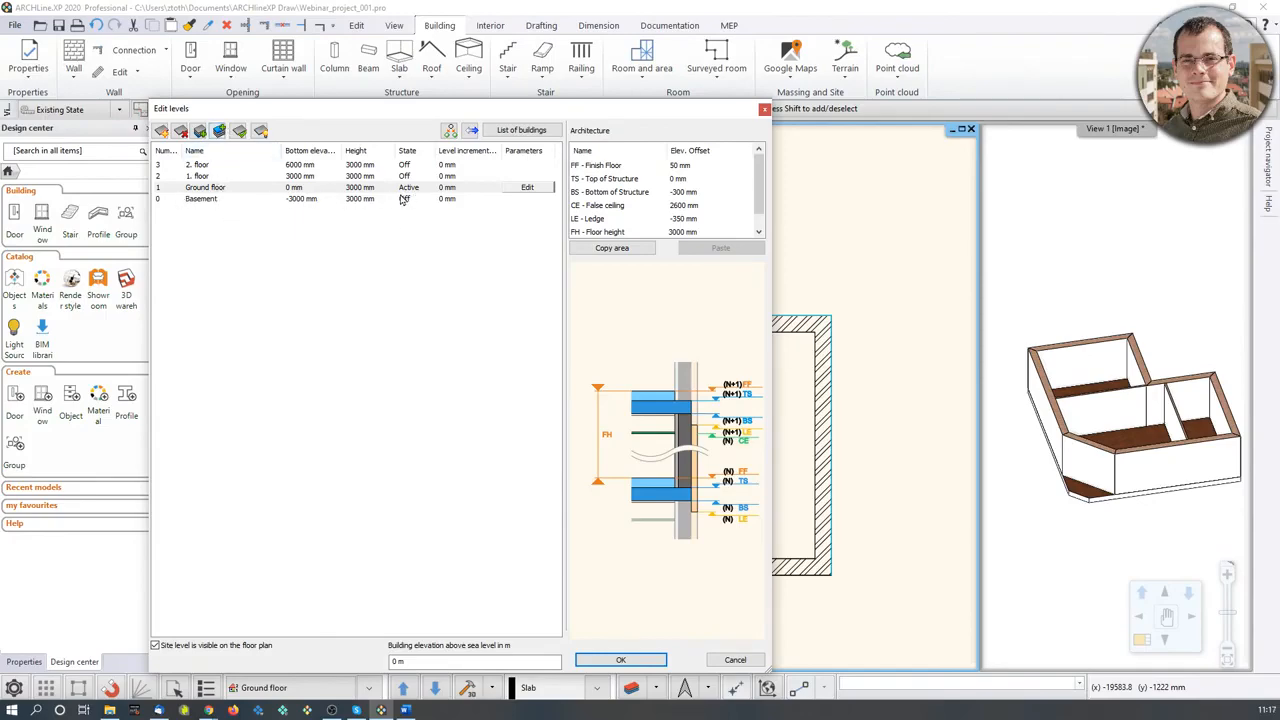
pyautogui.click(211, 177)
pyautogui.click(211, 177)
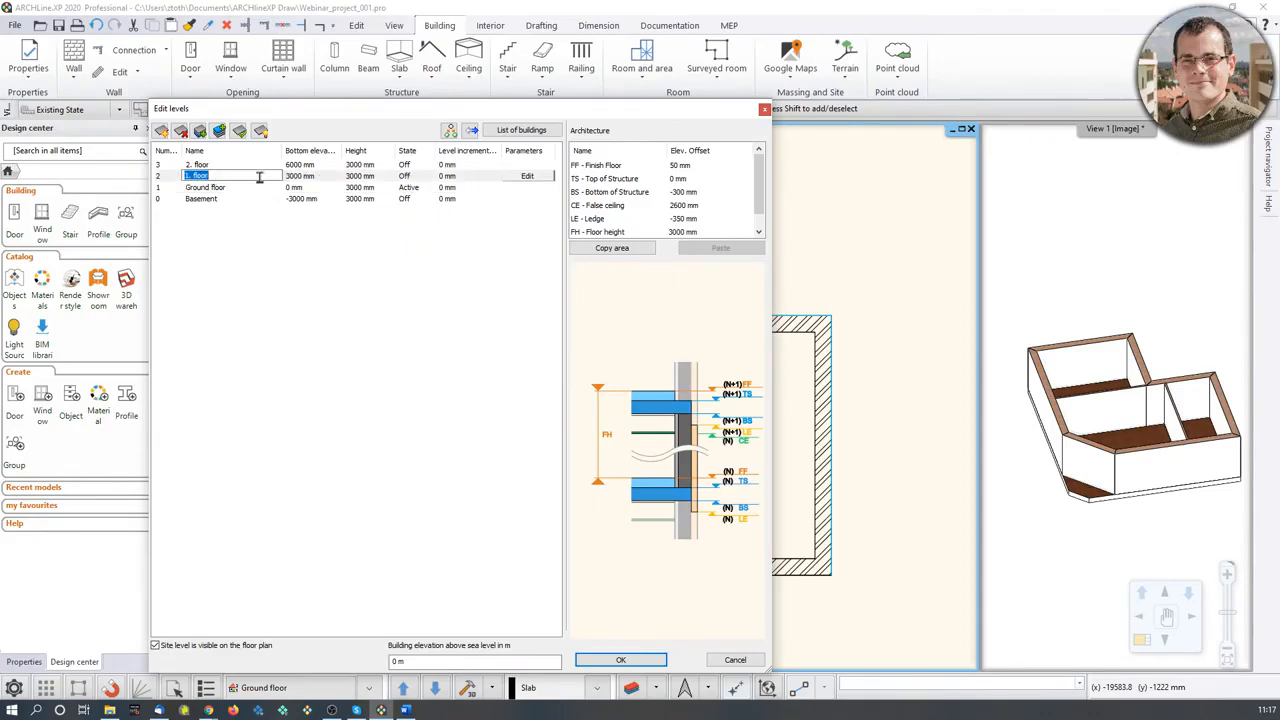
pyautogui.write('Fl')
pyautogui.write('f')
pyautogui.press('Return')
pyautogui.write('at roo')
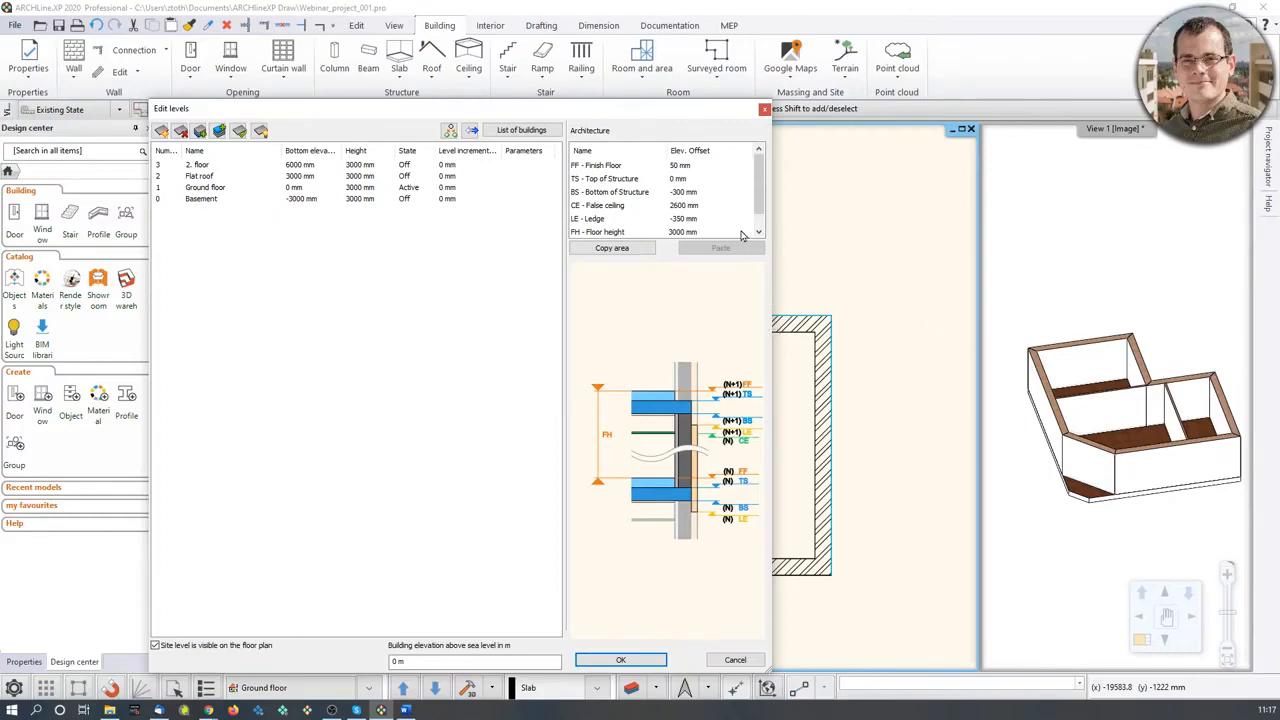
pyautogui.click(620, 660)
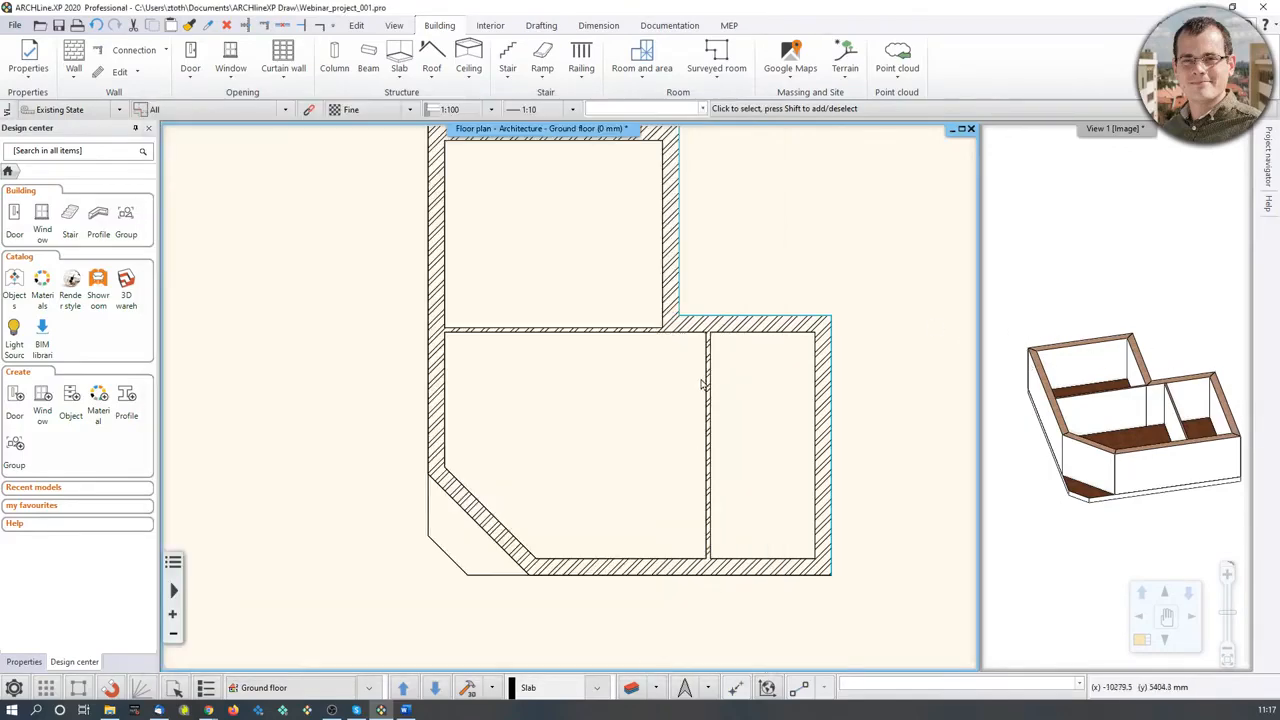
# Step: Copy all ground floor walls and the slab together to the Flat roof level
pyautogui.scroll(-2, 435, 593)
pyautogui.hotkey('ctrl', 'a')
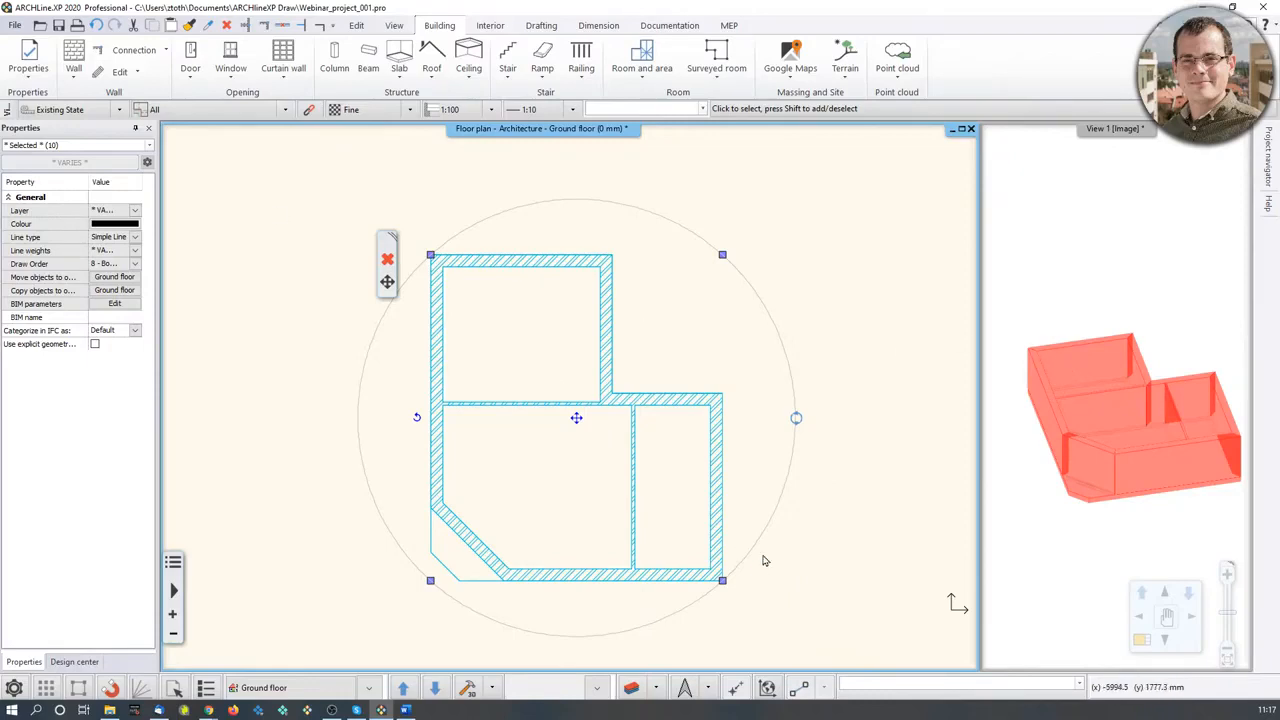
pyautogui.click(316, 689)
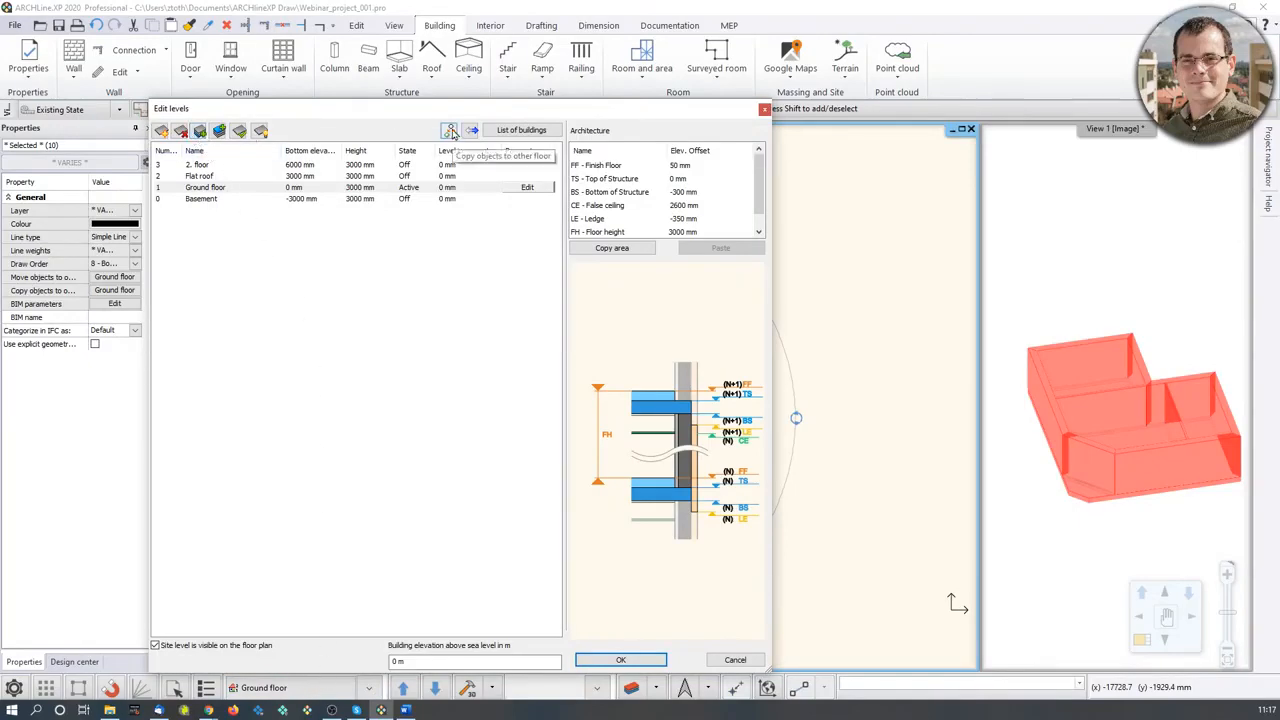
pyautogui.click(451, 132)
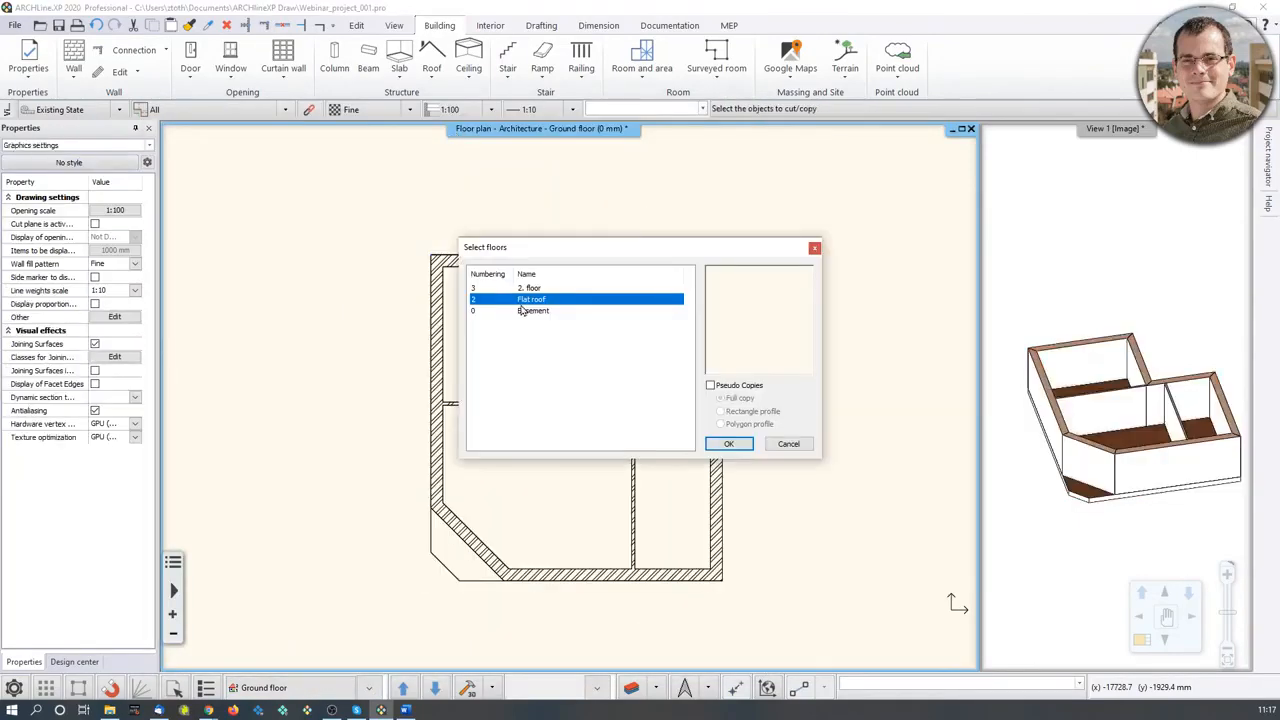
pyautogui.click(731, 444)
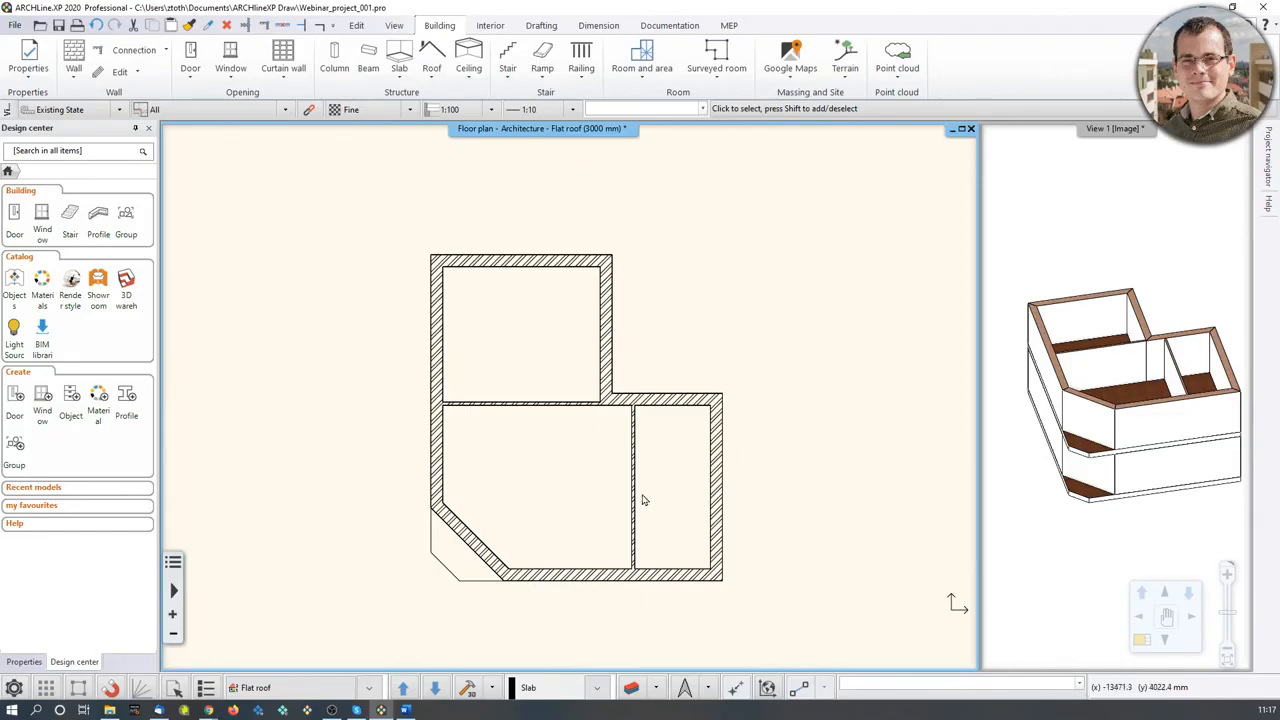
# Step: Delete the two internal partition walls of the Flat roof level in the enlarged 3D view
pyautogui.click(1151, 357)
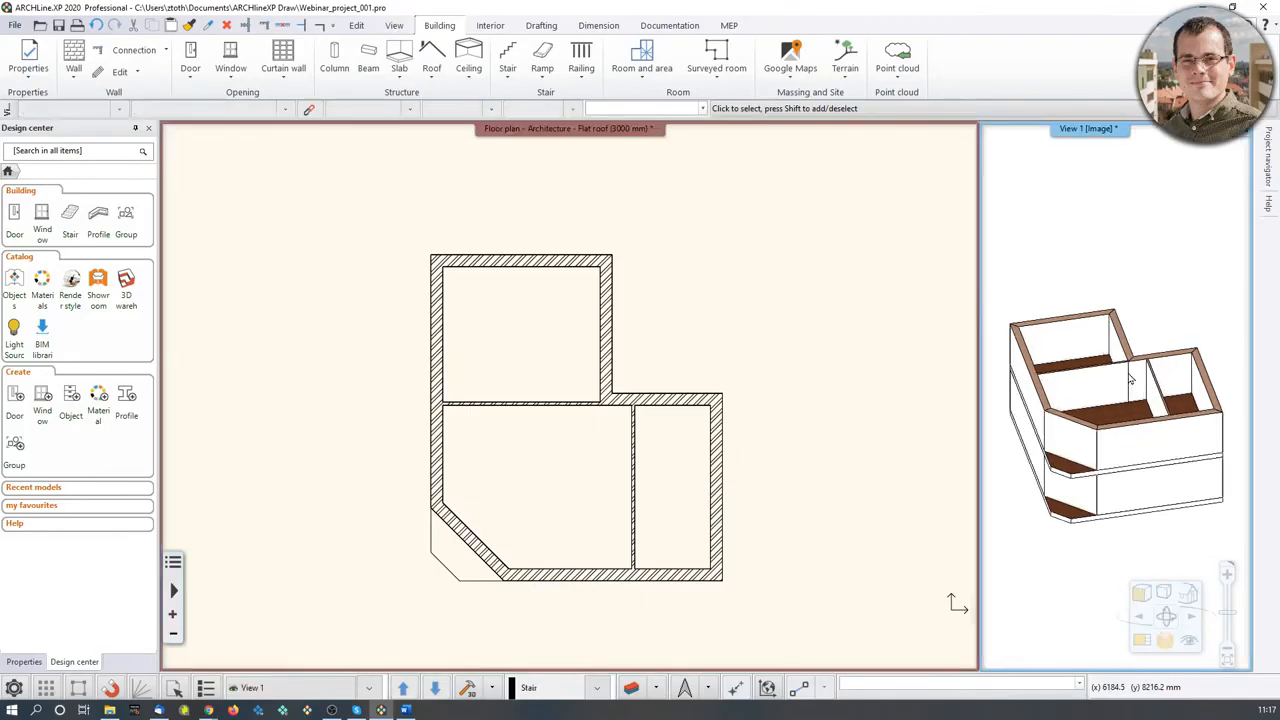
pyautogui.click(1141, 643)
pyautogui.click(486, 296)
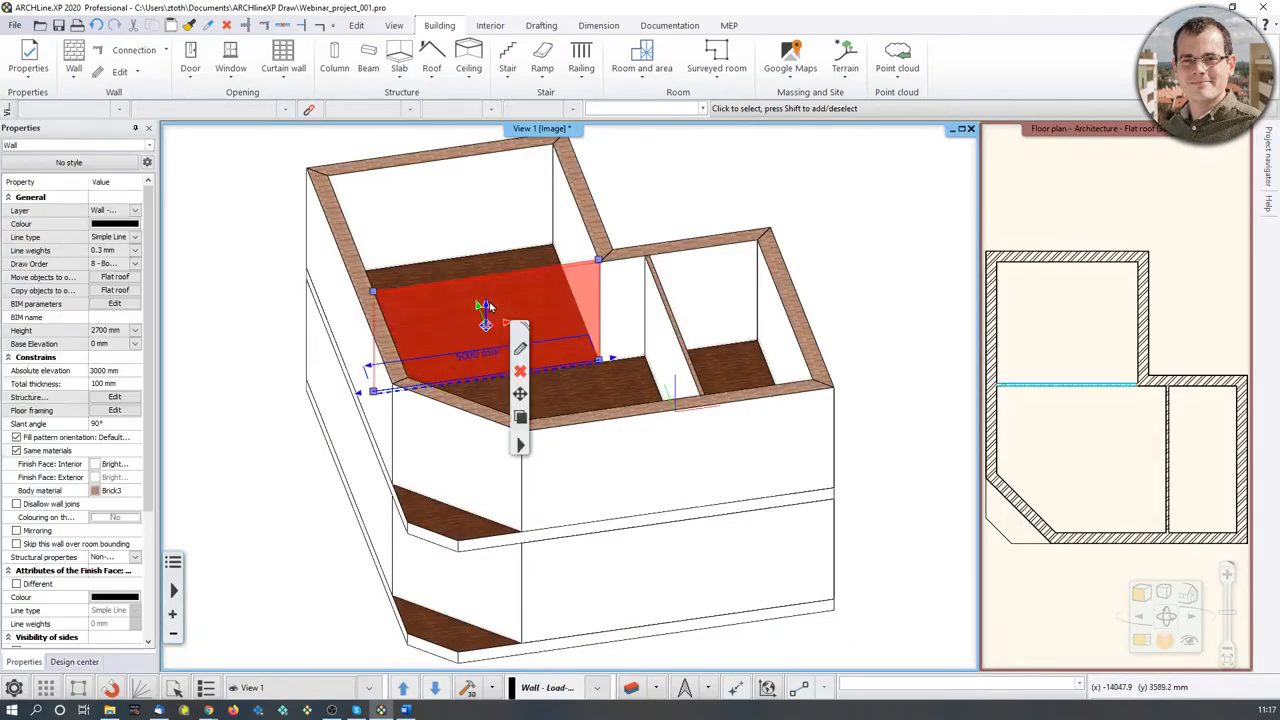
pyautogui.keyDown('shift'); pyautogui.click(672, 359); pyautogui.keyUp('shift')
pyautogui.press('Delete')
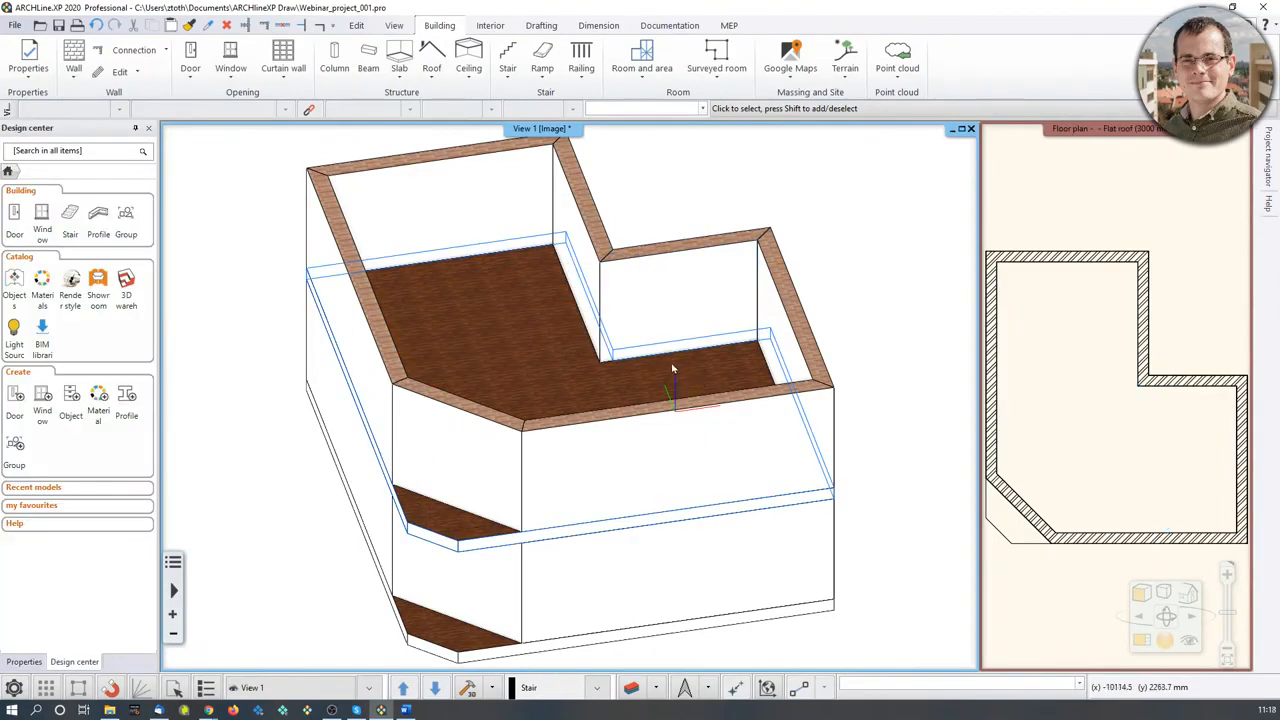
pyautogui.click(851, 252)
# Step: Set the height of all the walls on the Flat roof level to 1000 mm together from the floor plan
pyautogui.click(1094, 348)
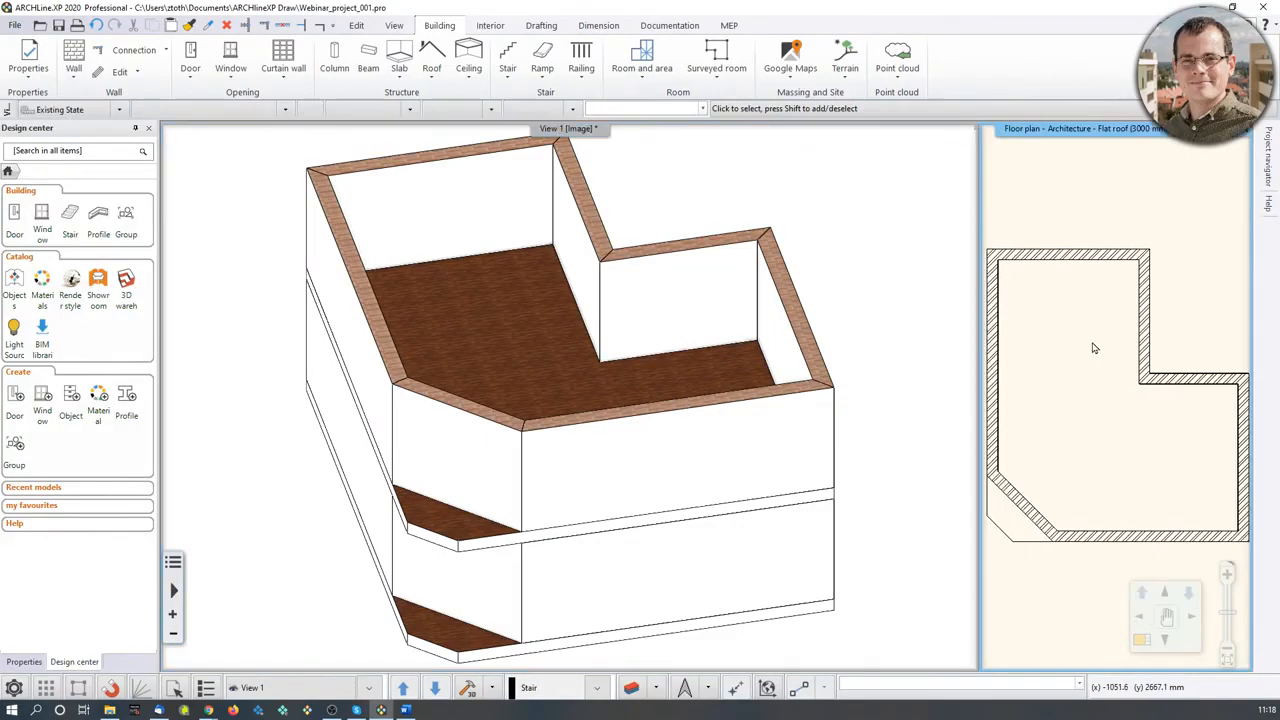
pyautogui.click(1141, 641)
pyautogui.scroll(1, 438, 415)
pyautogui.scroll(-2, 408, 337)
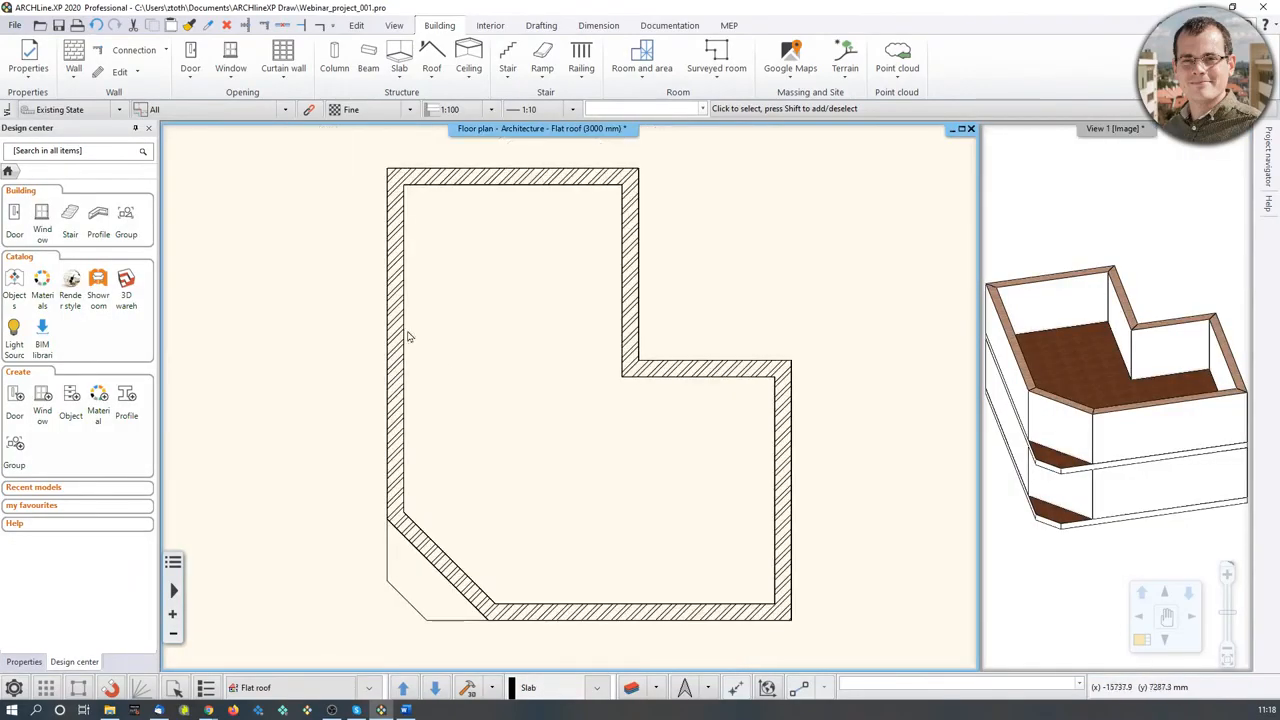
pyautogui.moveTo(331, 178); pyautogui.dragTo(842, 608)
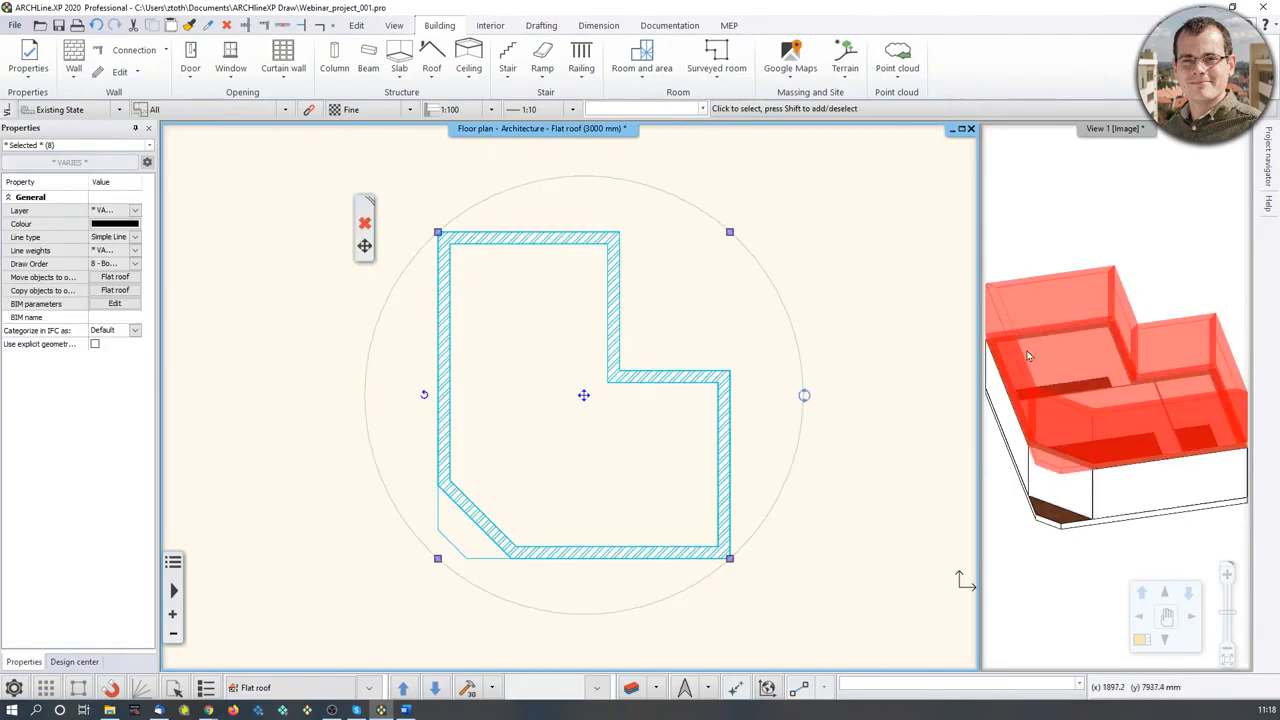
pyautogui.click(40, 145)
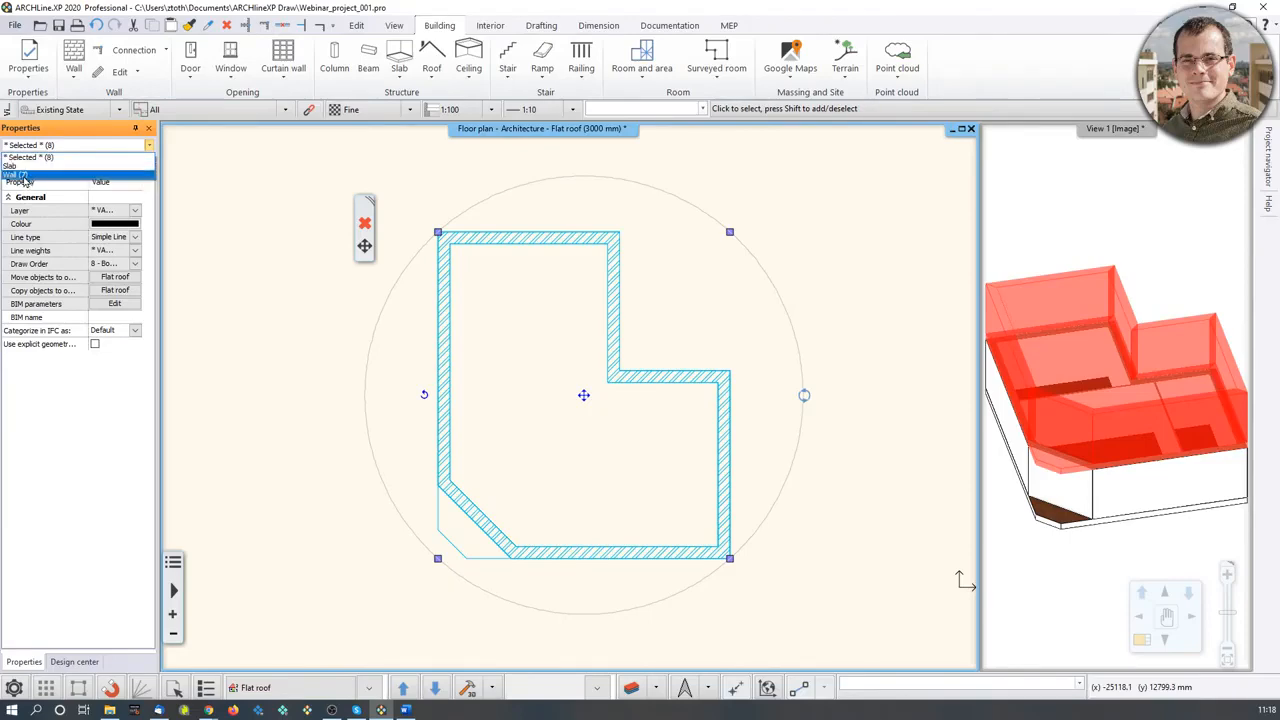
pyautogui.click(22, 175)
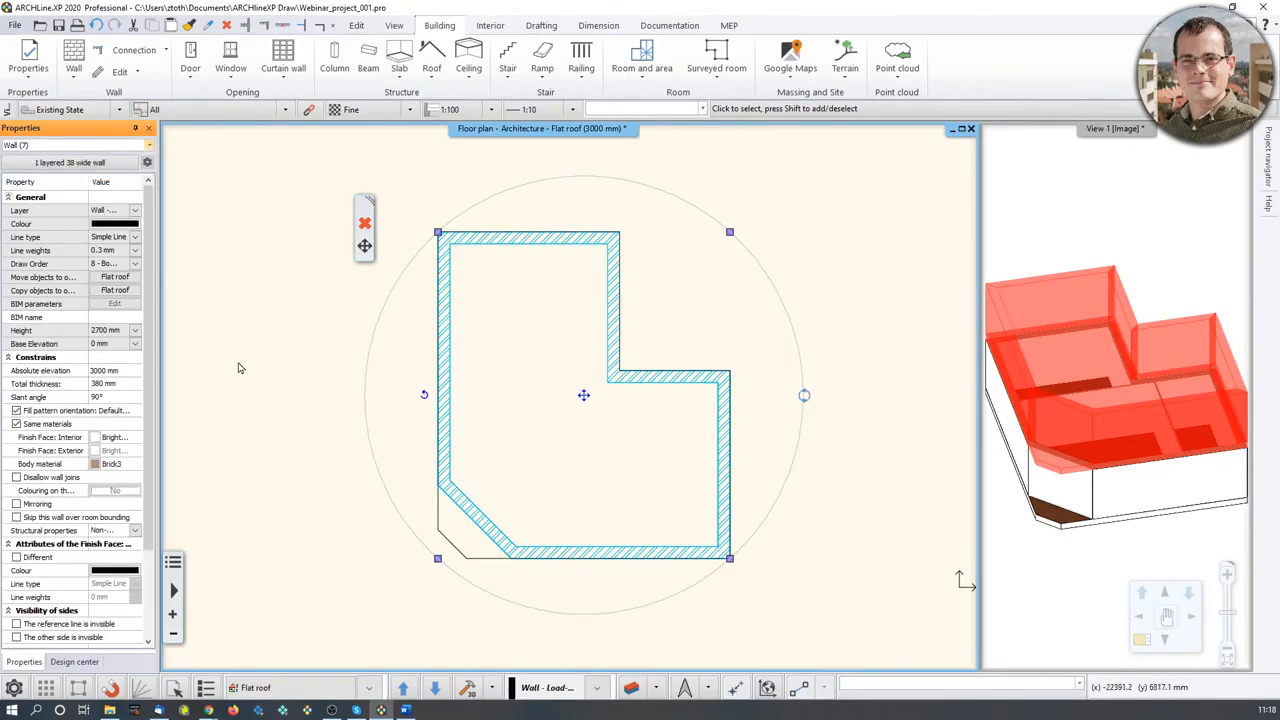
pyautogui.click(102, 372)
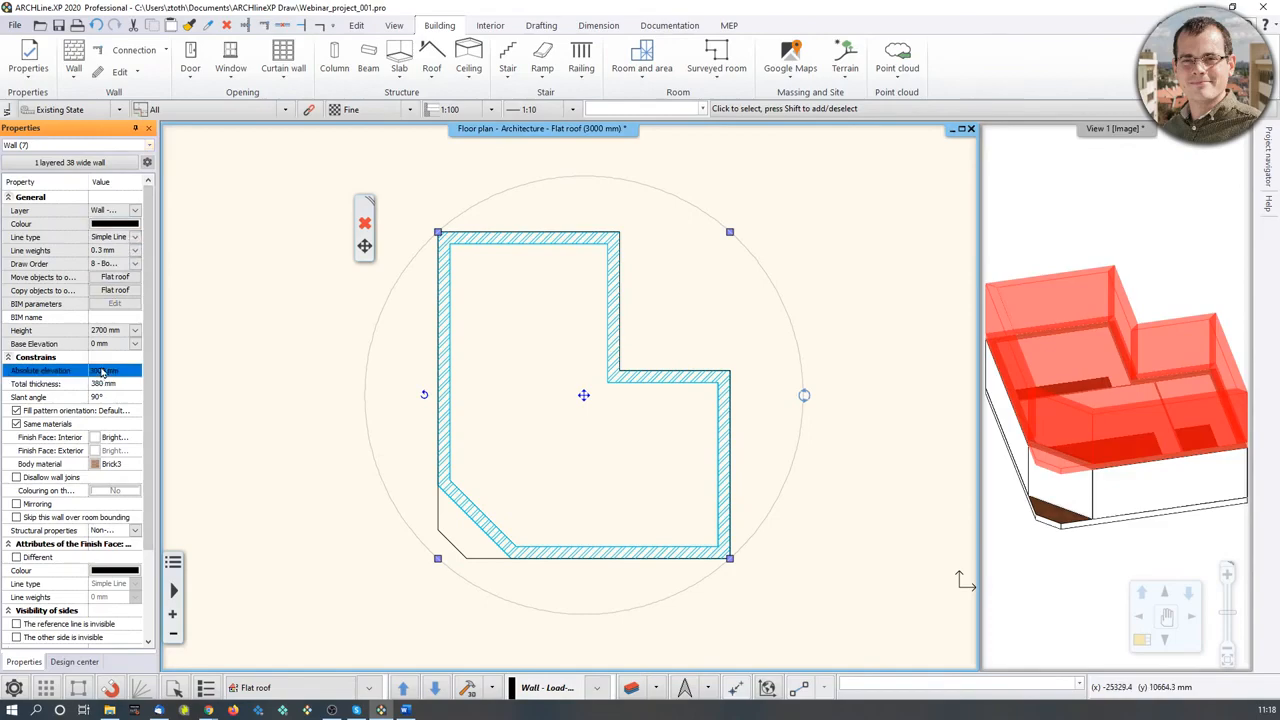
pyautogui.click(104, 331)
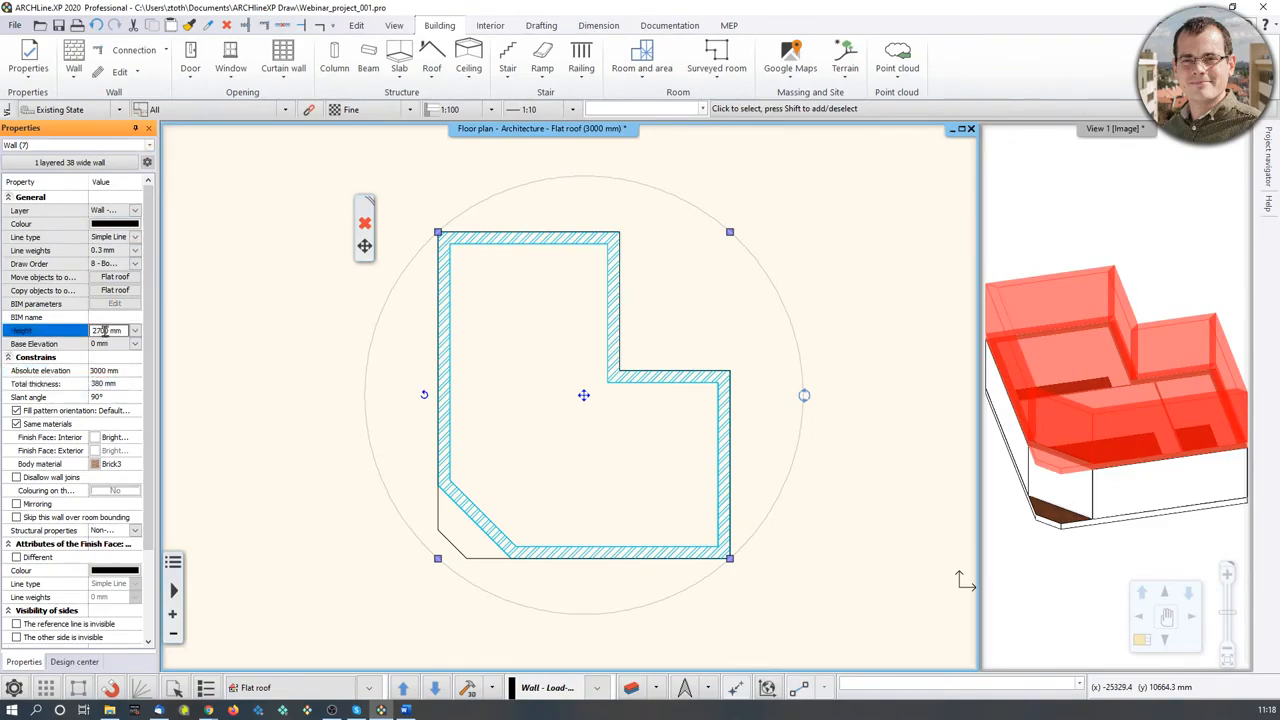
pyautogui.write('1000')
pyautogui.press('Return')
pyautogui.click(1137, 453)
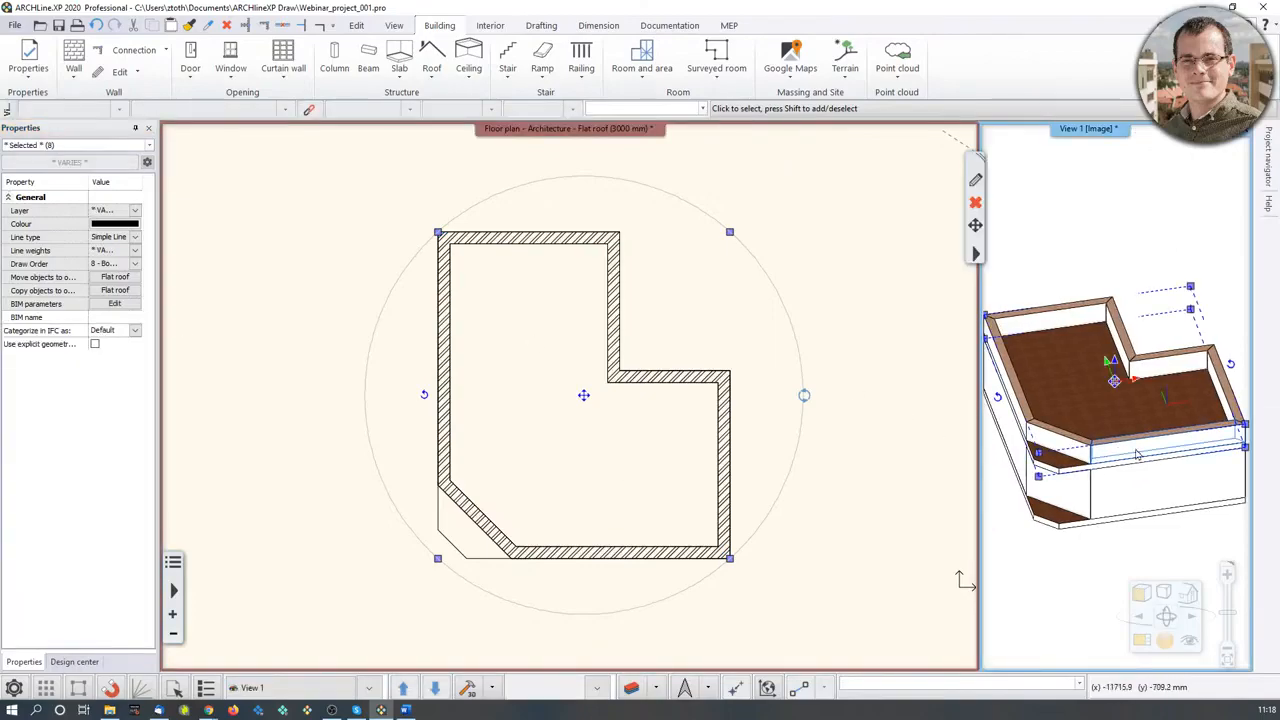
# Step: Clear the selection of the Flat roof objects and switch the floor plan to the Ground floor level
pyautogui.moveTo(1137, 453); pyautogui.dragTo(1143, 346, button='middle')
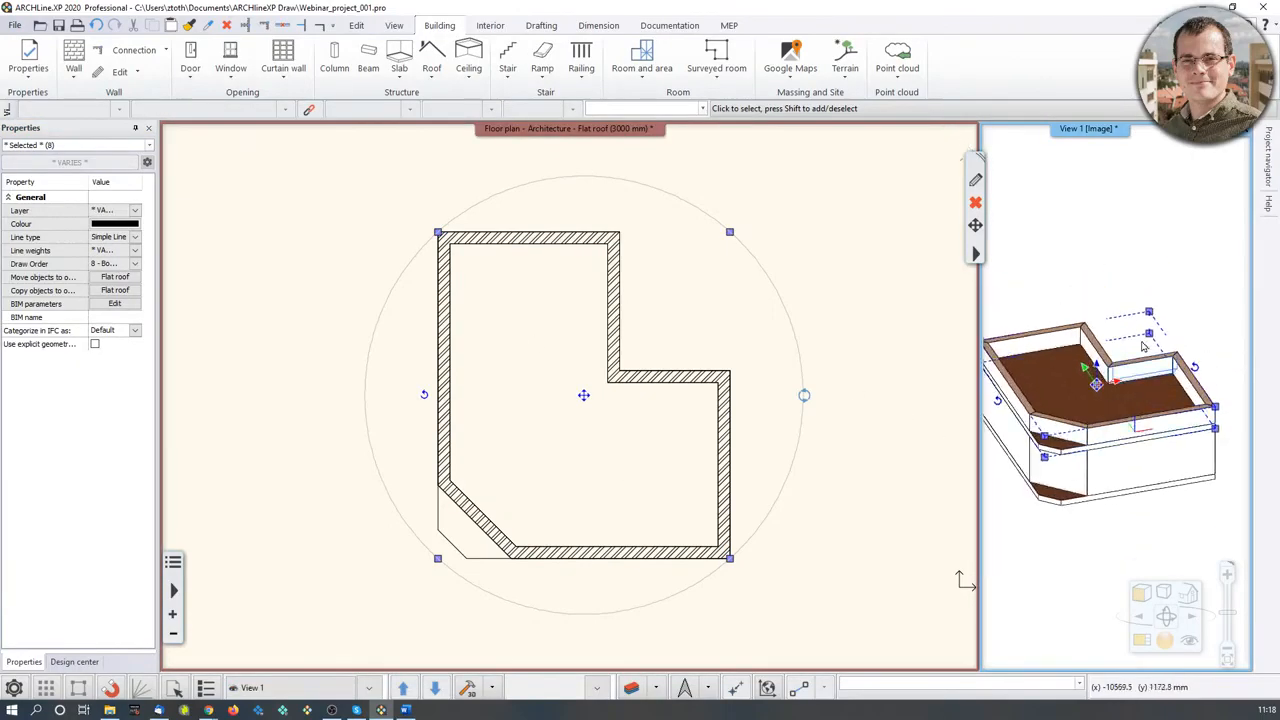
pyautogui.click(937, 346)
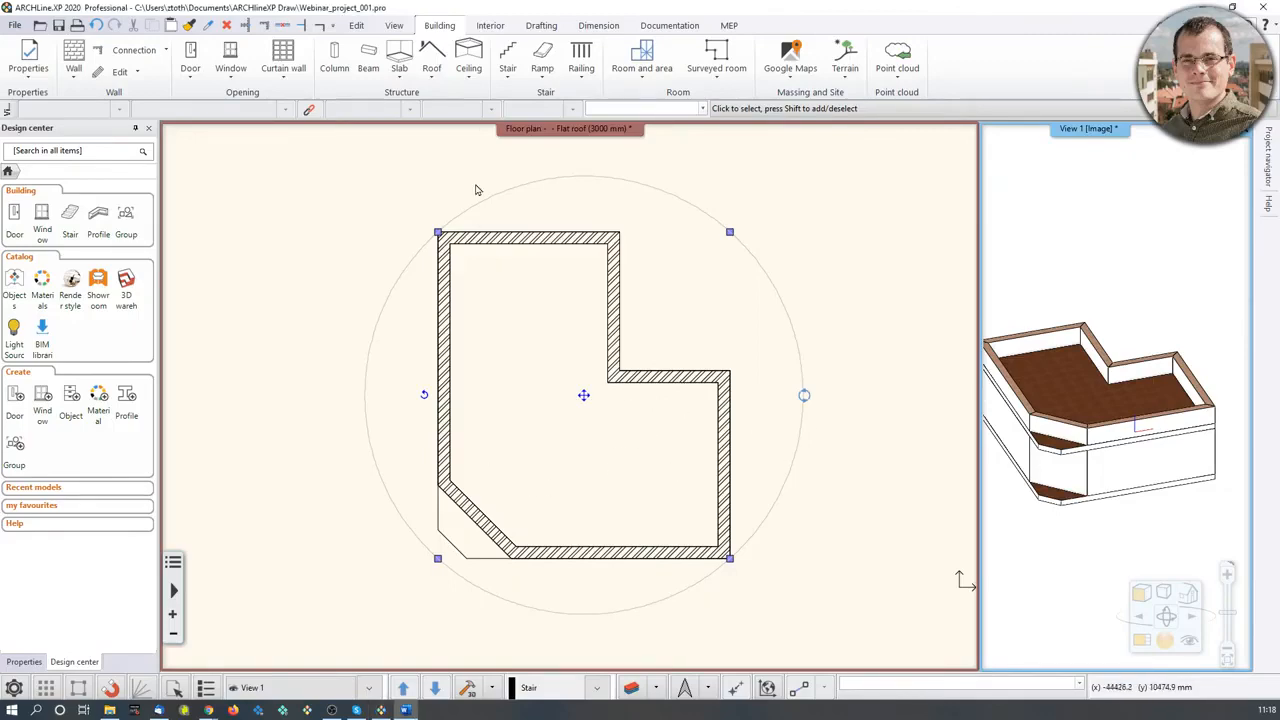
pyautogui.click(243, 306)
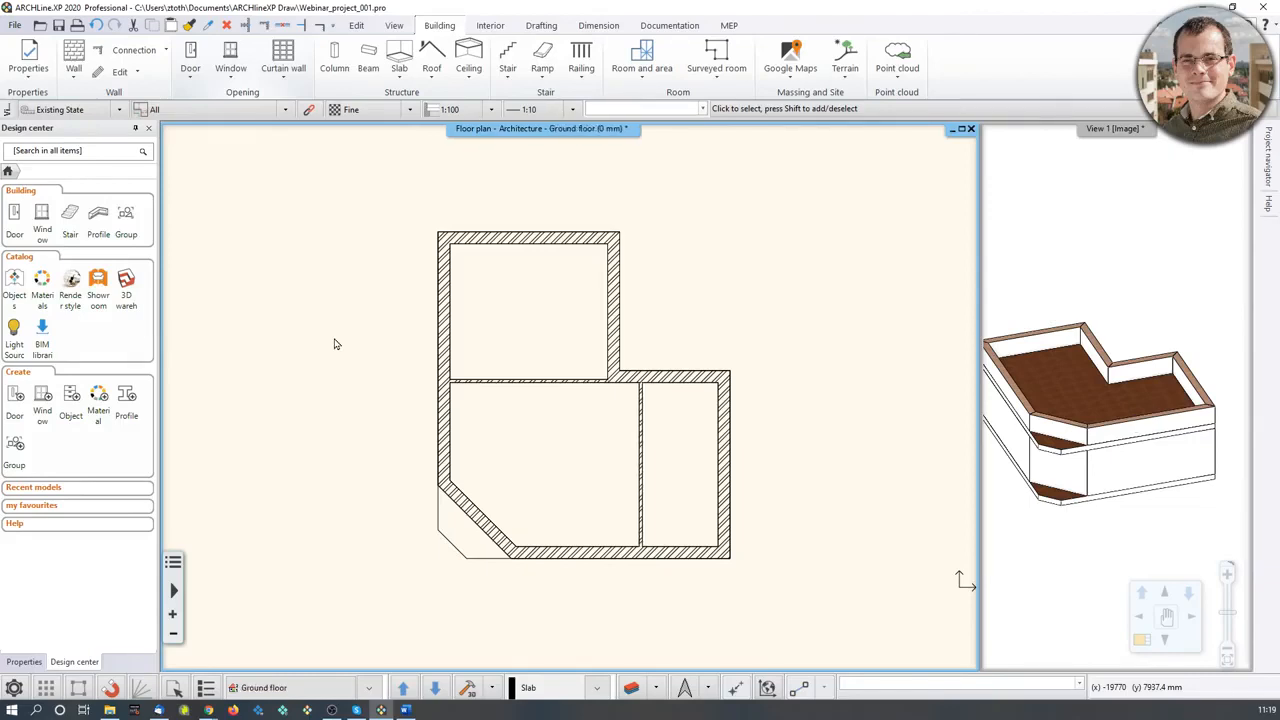
pyautogui.click(434, 687)
# Step: Set the default distance from the wall line to 0 mm in the door properties
pyautogui.click(192, 58)
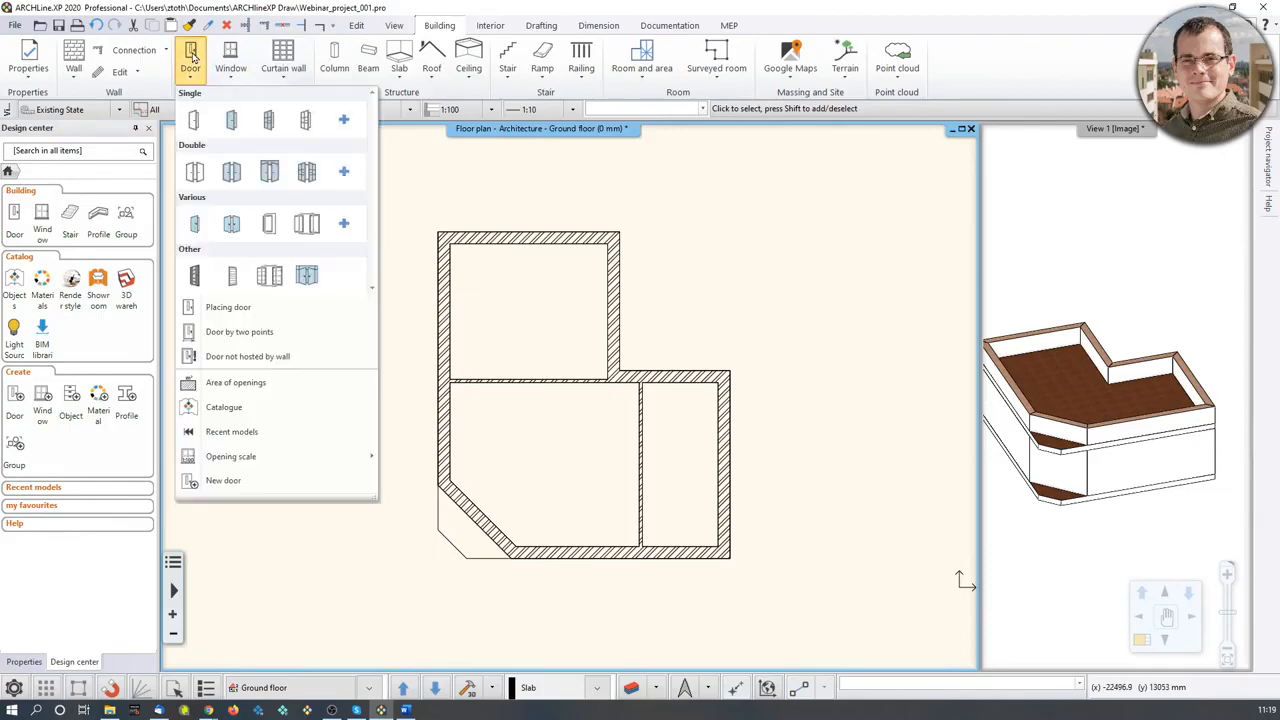
pyautogui.rightClick(197, 121)
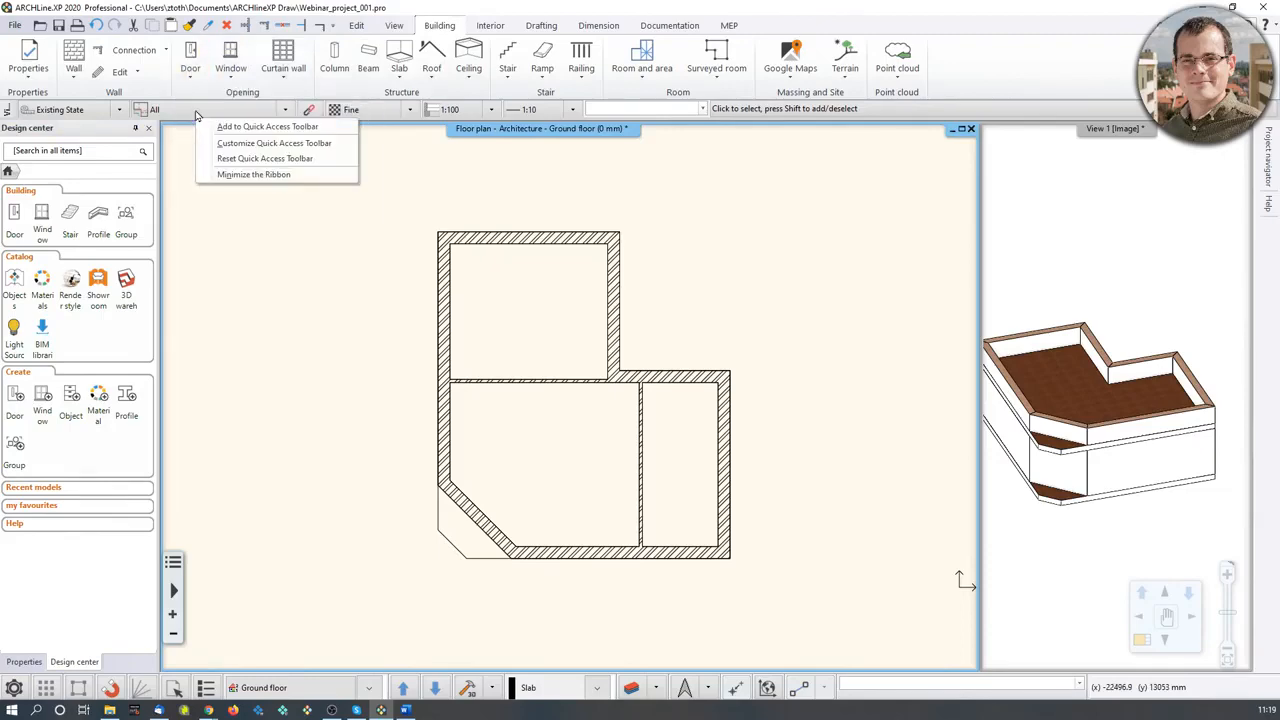
pyautogui.click(188, 60)
pyautogui.click(221, 70)
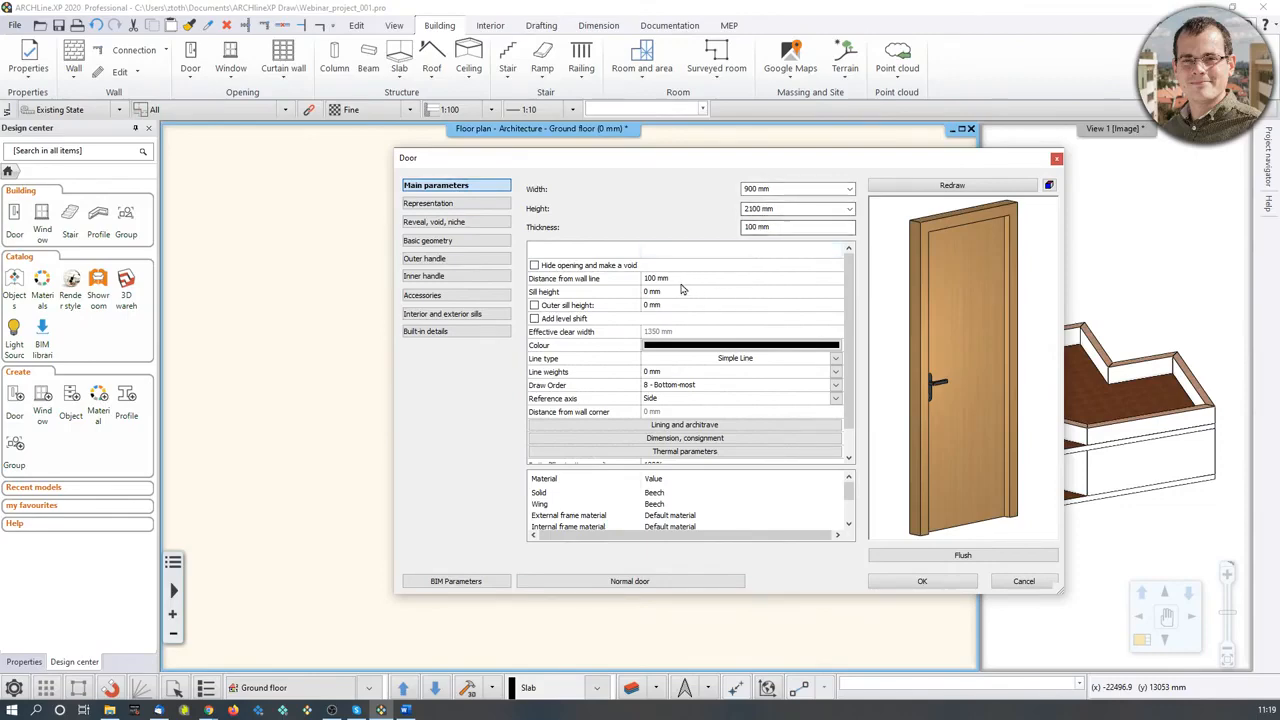
pyautogui.click(728, 278)
pyautogui.write('0')
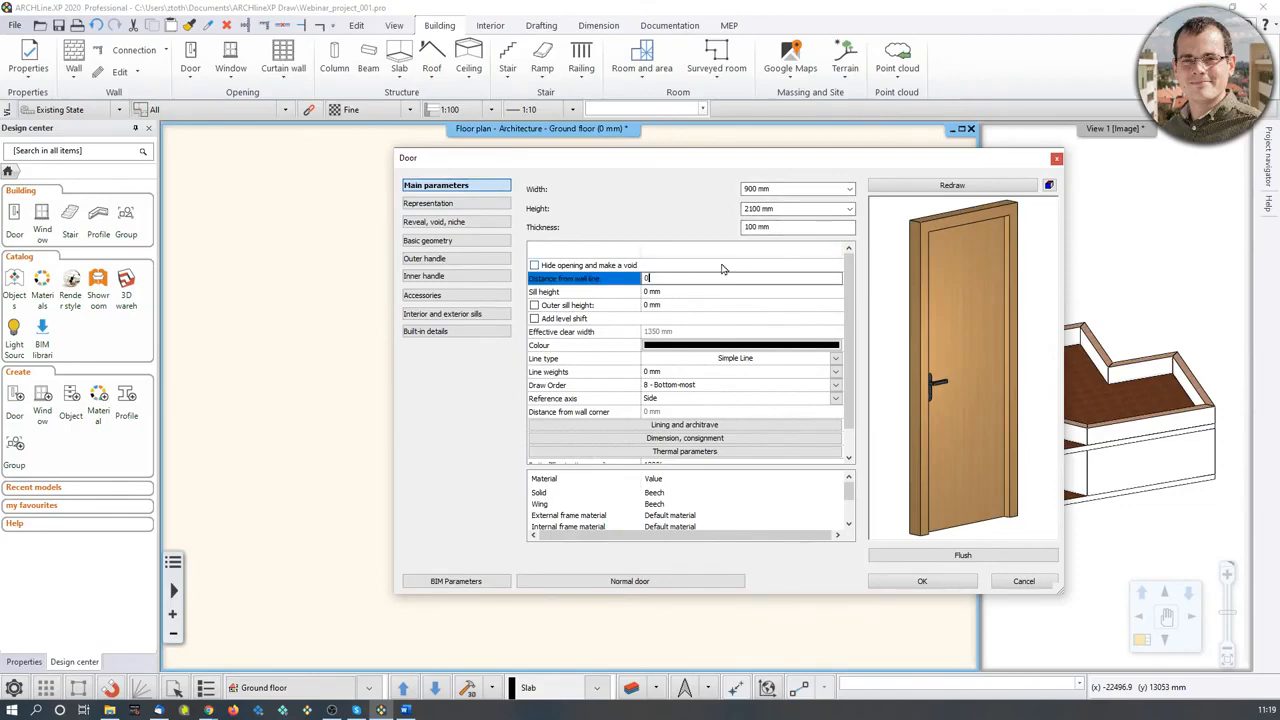
pyautogui.click(952, 185)
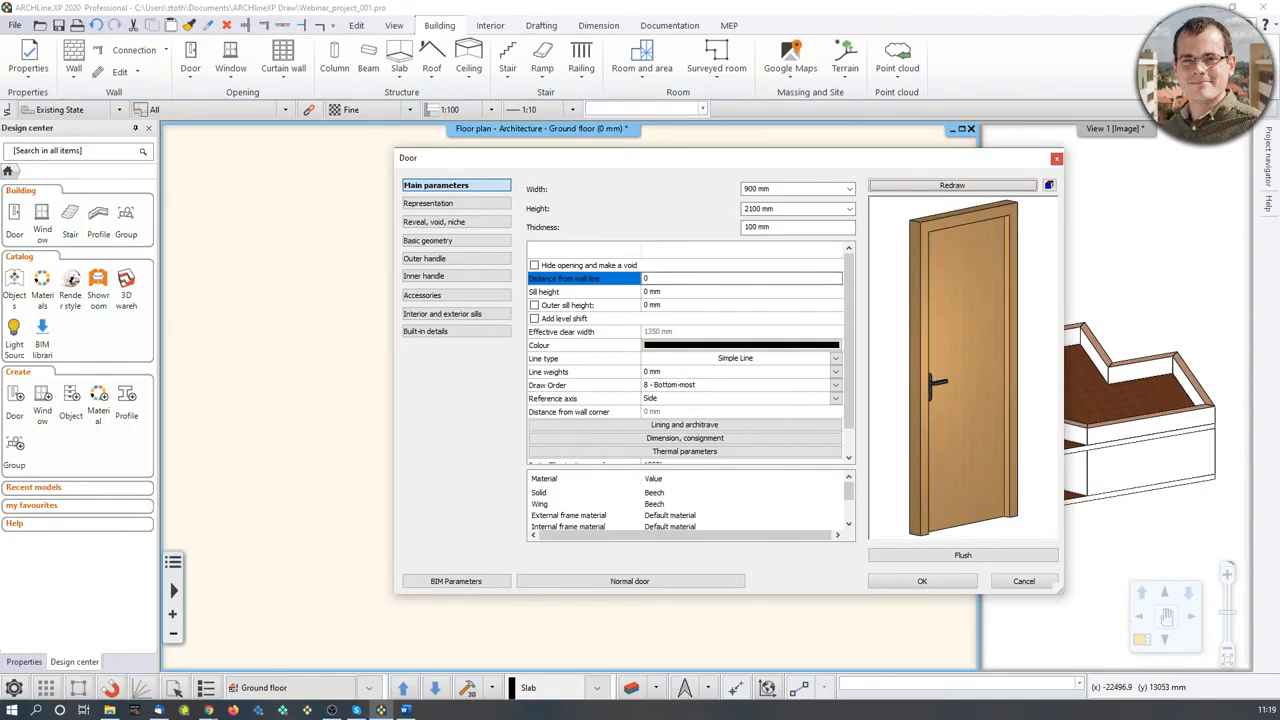
pyautogui.click(922, 581)
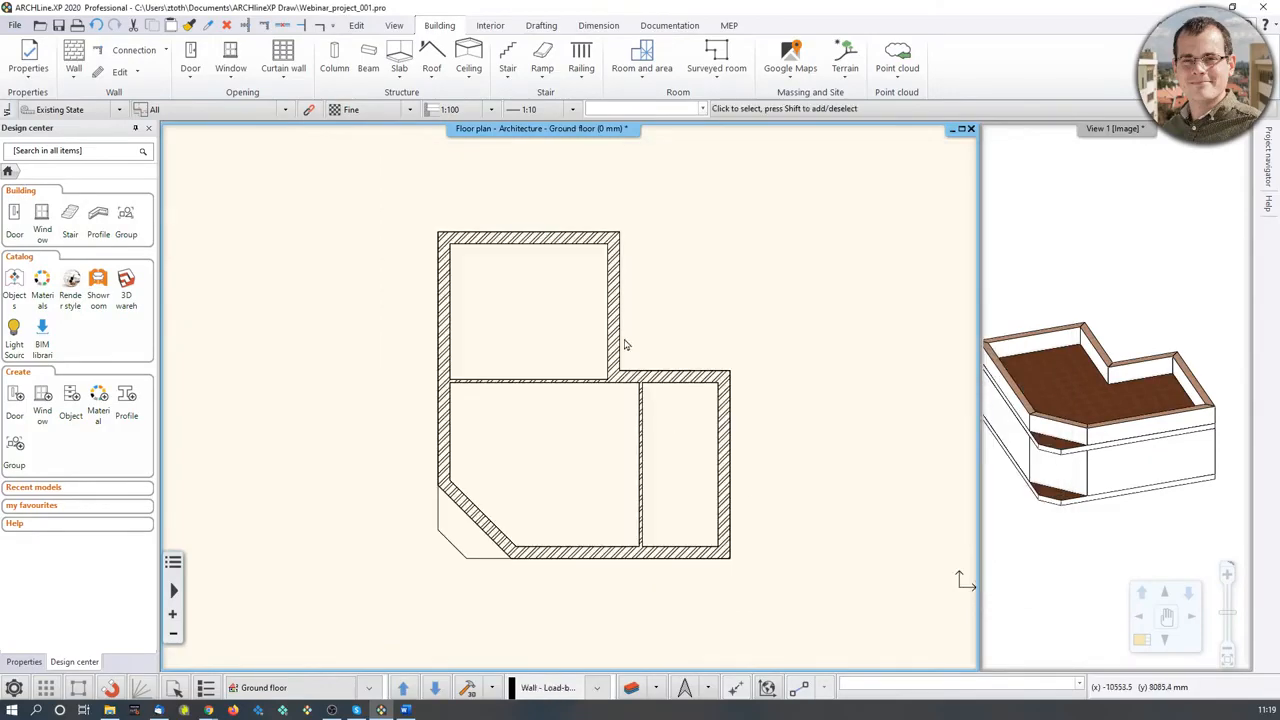
# Step: Insert a single 900 x 2100 mm door in the horizontal partition wall, 950 mm from the wall's right end
pyautogui.scroll(3, 557, 376)
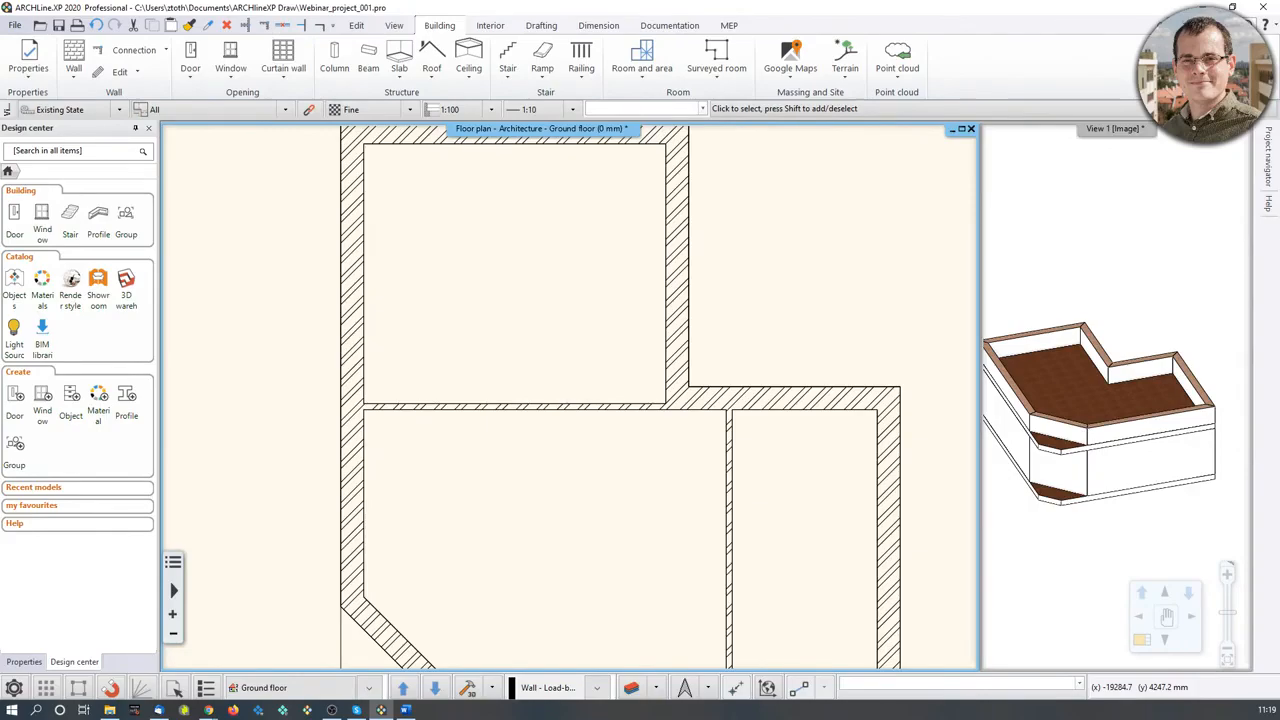
pyautogui.click(196, 52)
pyautogui.click(193, 120)
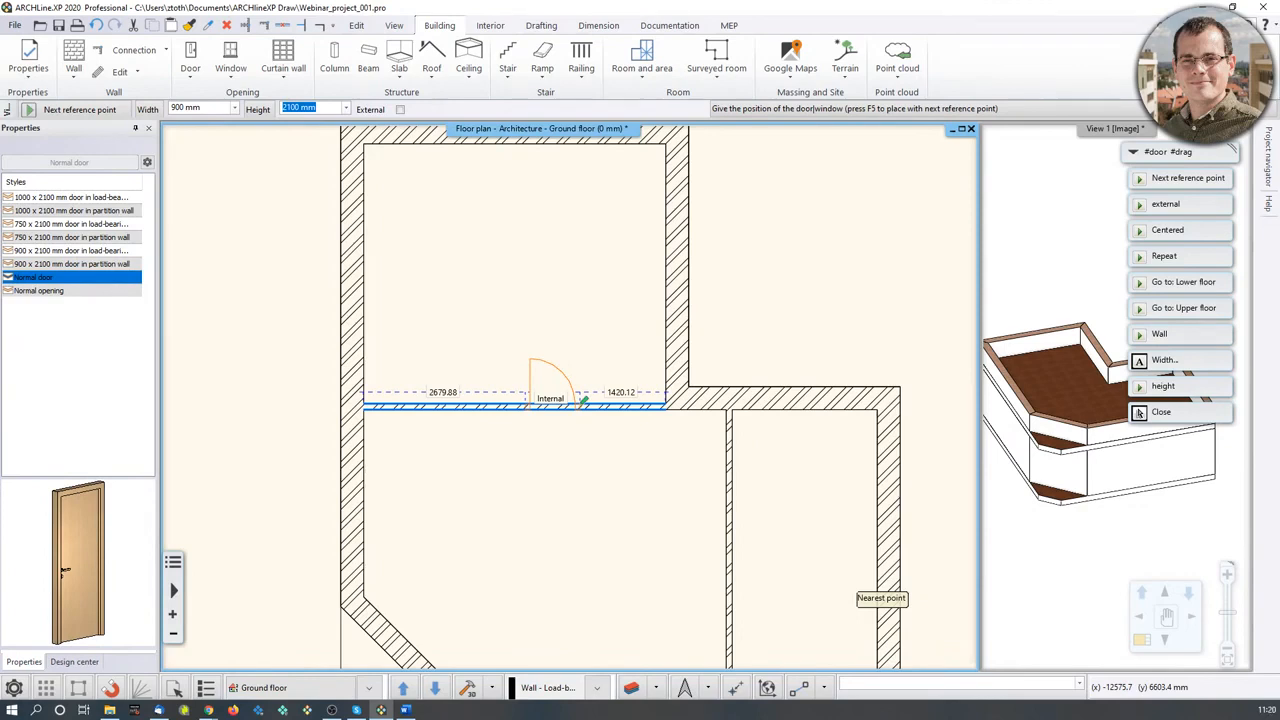
pyautogui.write('95')
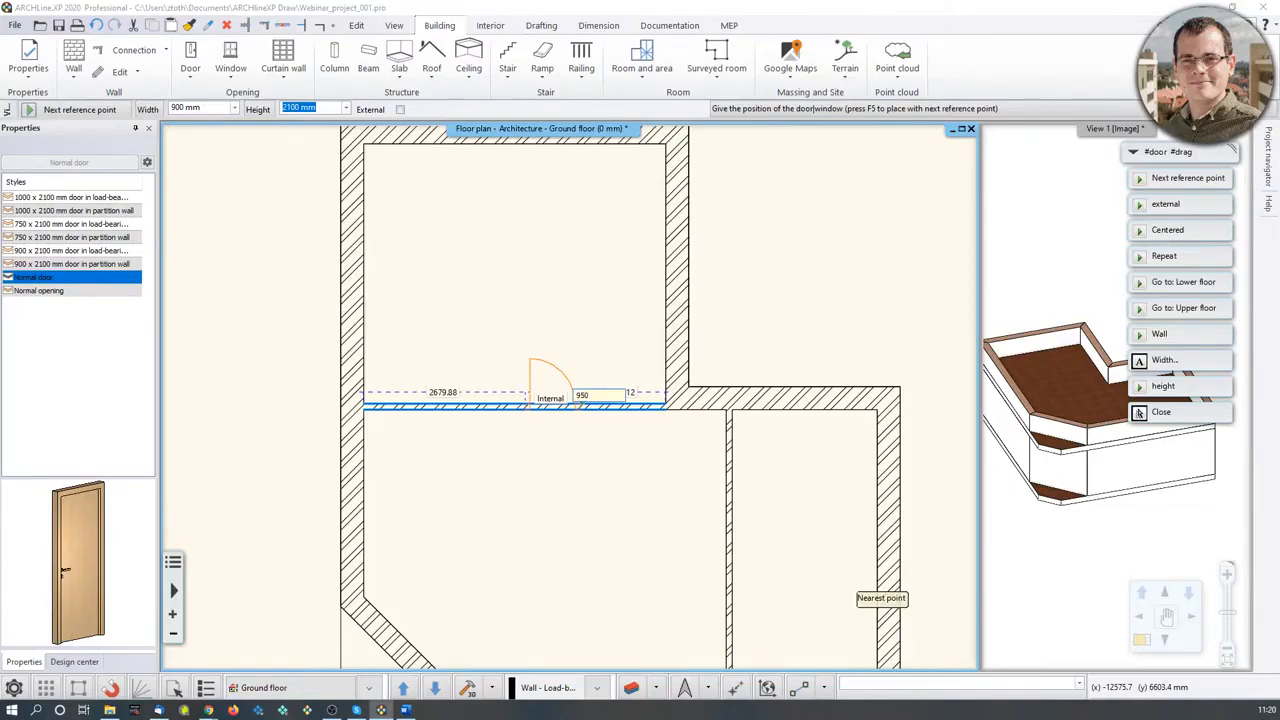
pyautogui.write('0')
pyautogui.press('Return')
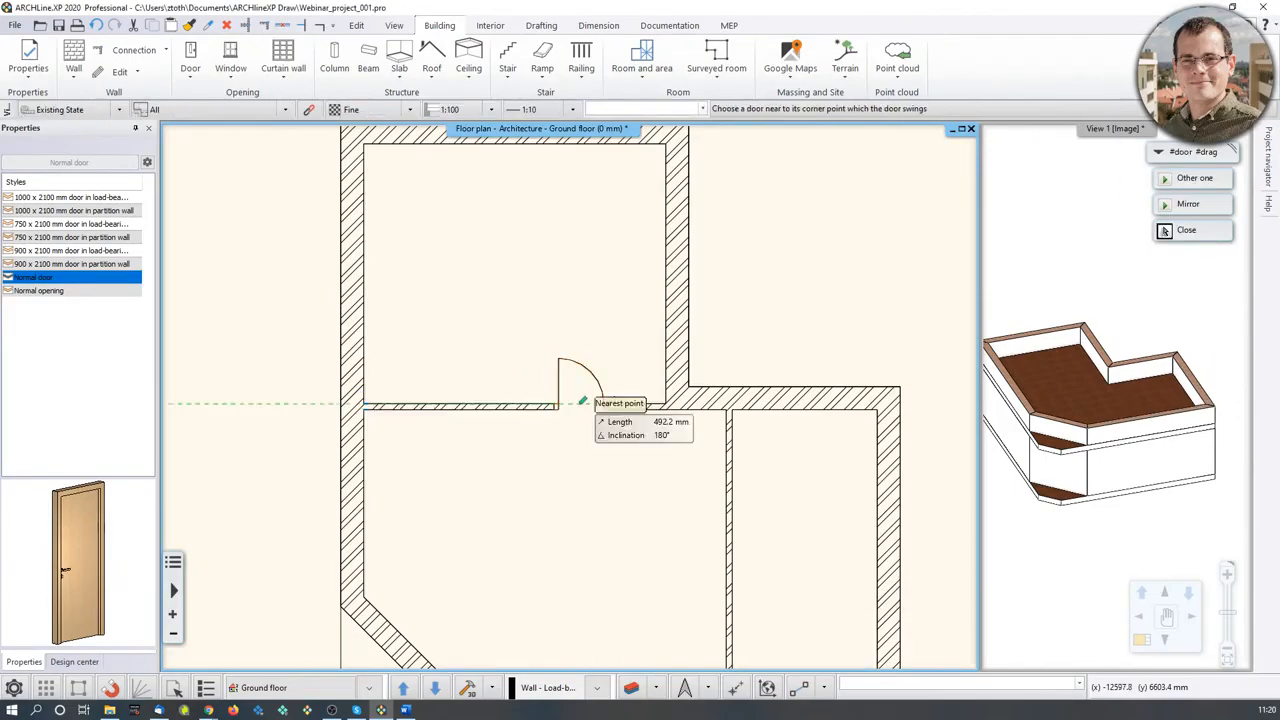
# Step: Make the door swing into the upper room with its hinge on the right jamb, and finish door placement
pyautogui.scroll(2, 580, 398)
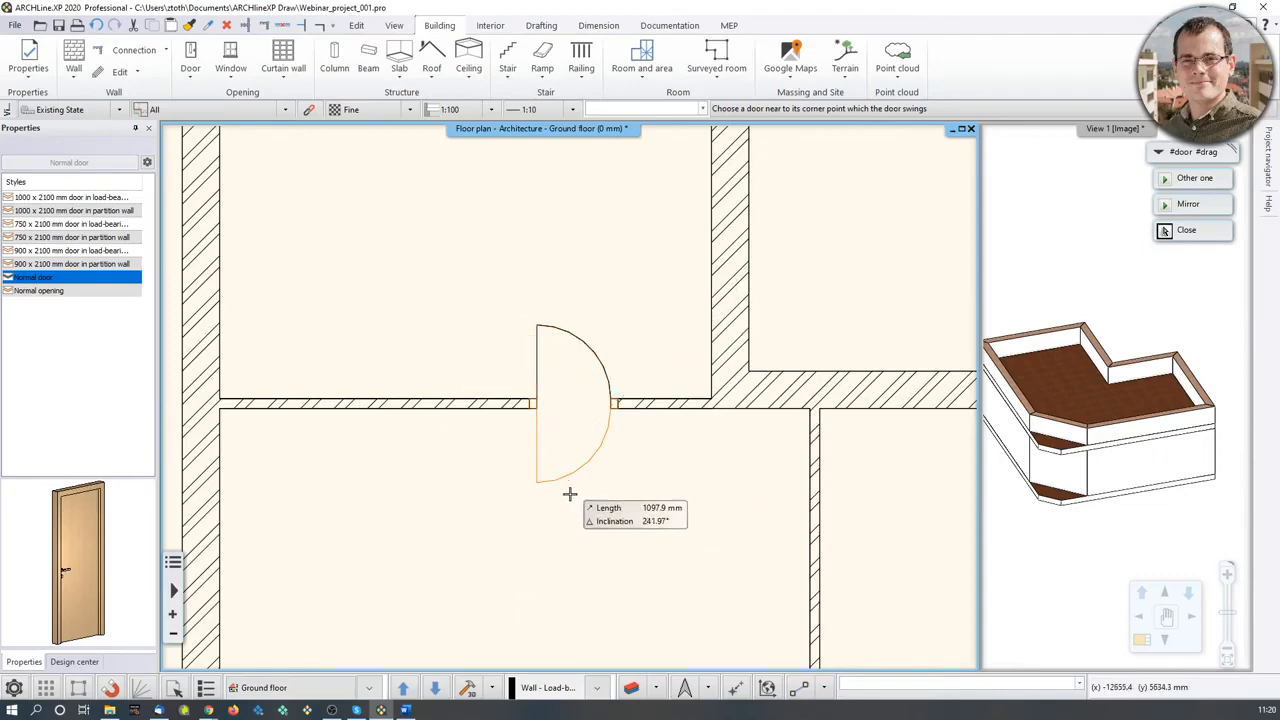
pyautogui.click(648, 330)
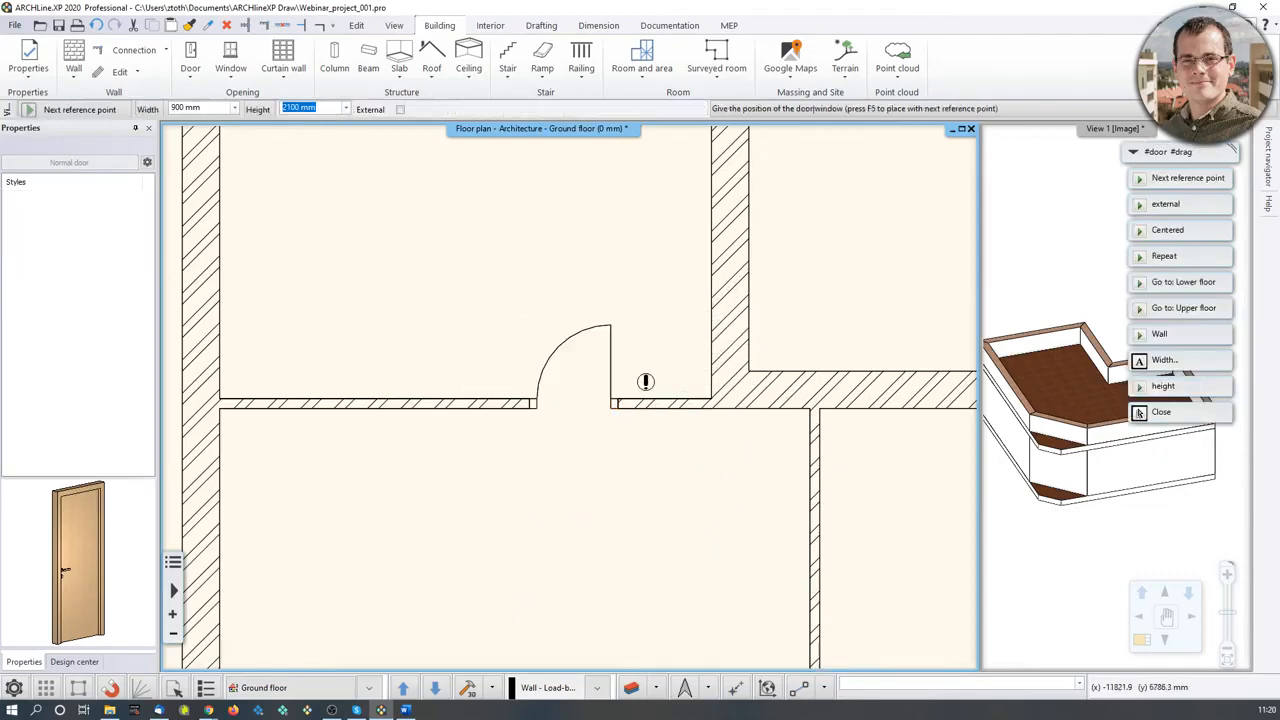
pyautogui.press('Escape')
pyautogui.scroll(-3, 589, 399)
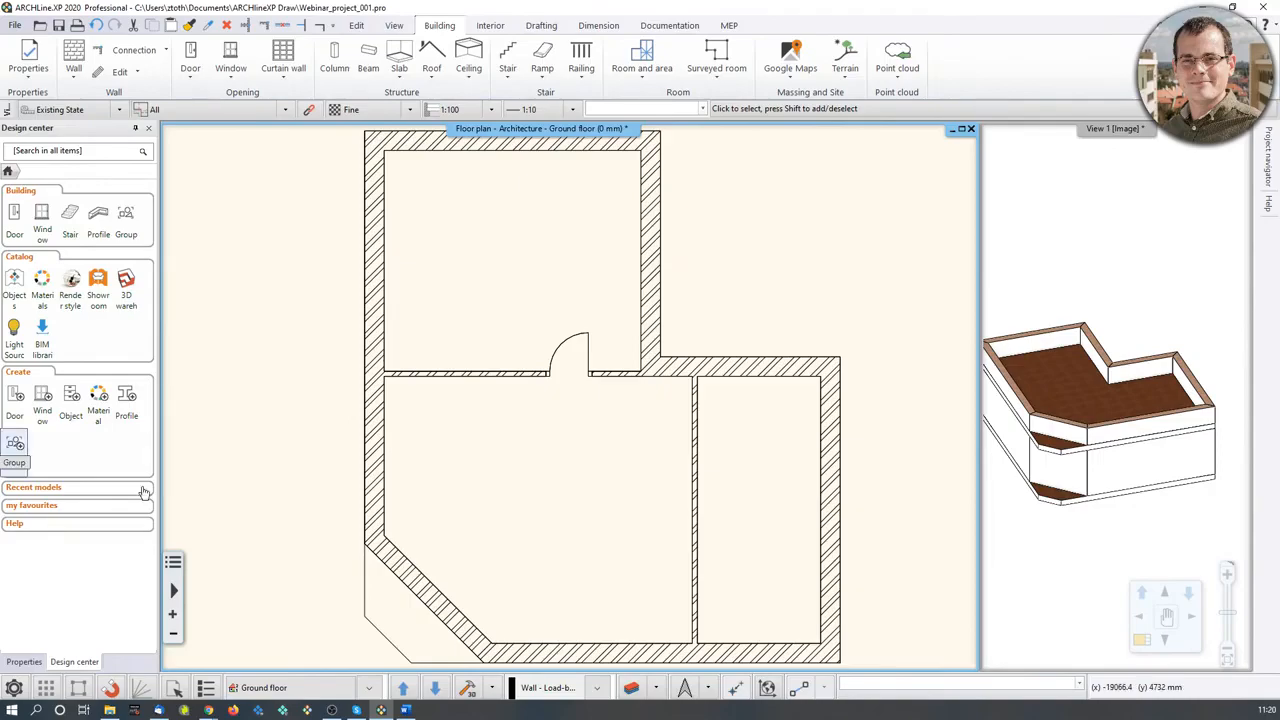
# Step: Place a single 900 x 2100 mm door in the vertical partition wall, about 1900 mm from its lower end, opening into the right-hand room
pyautogui.moveTo(698, 512); pyautogui.dragTo(690, 501, button='middle')
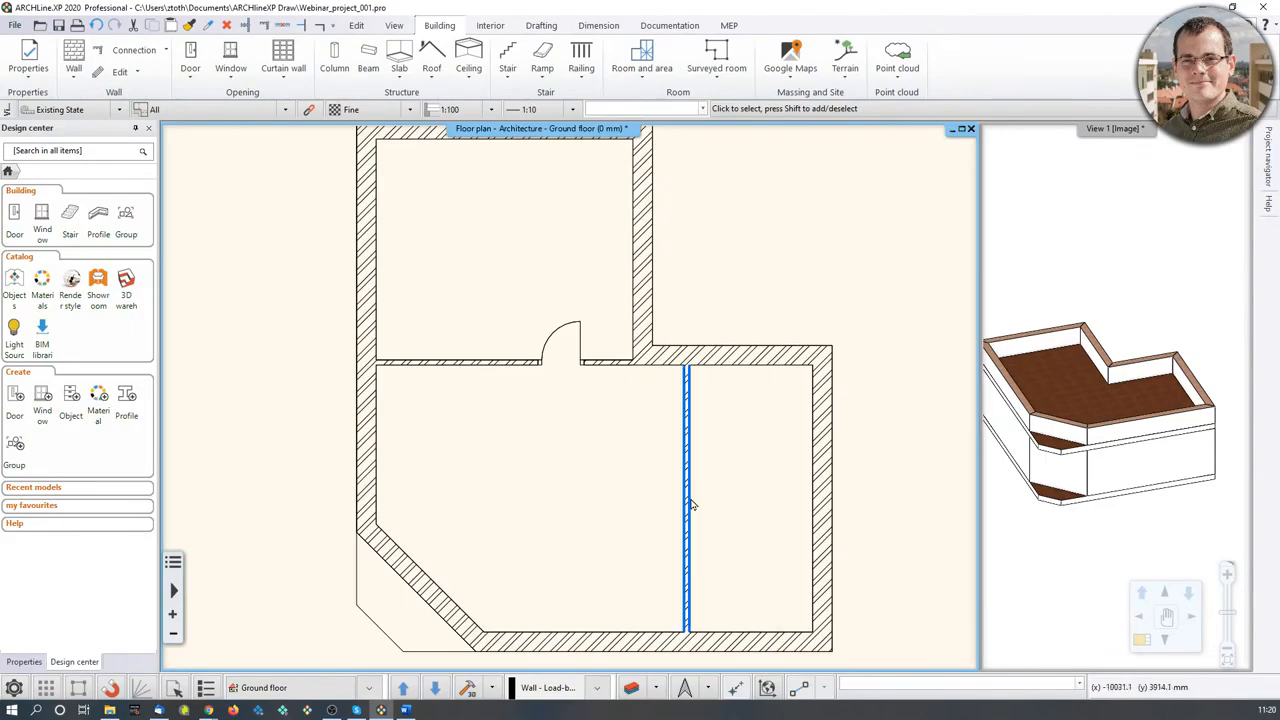
pyautogui.click(190, 62)
pyautogui.click(191, 120)
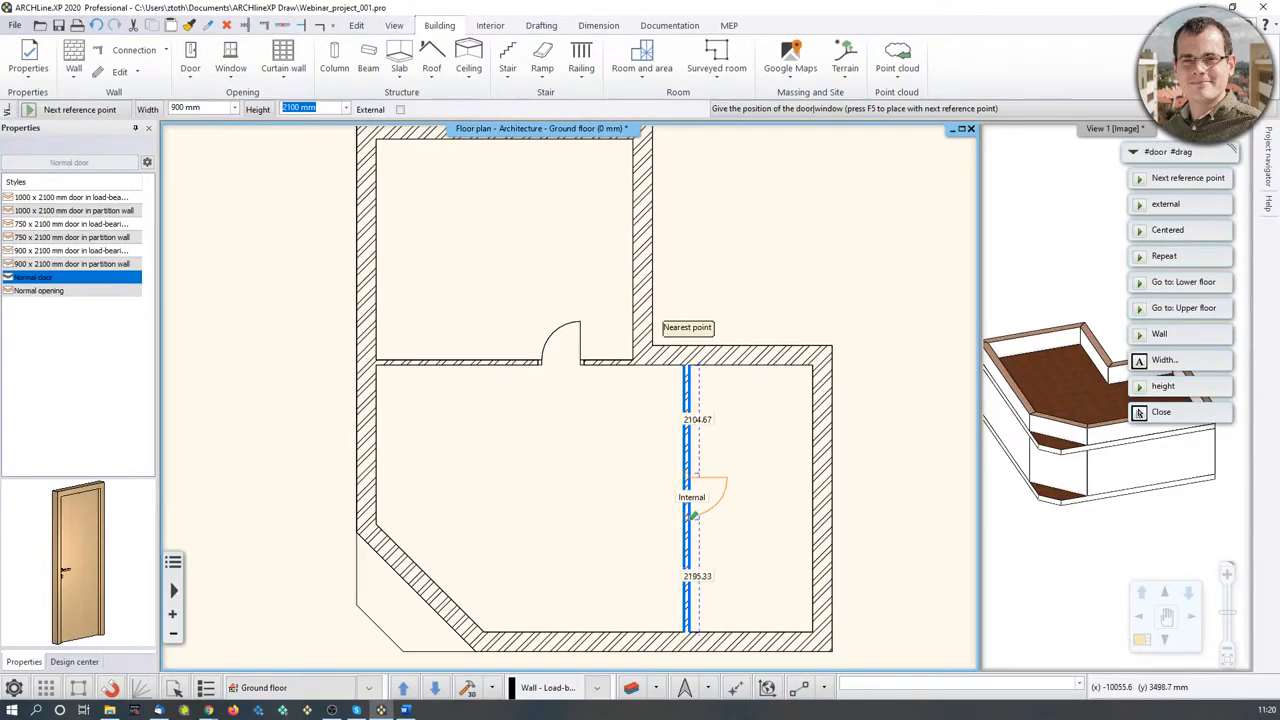
pyautogui.scroll(3, 693, 515)
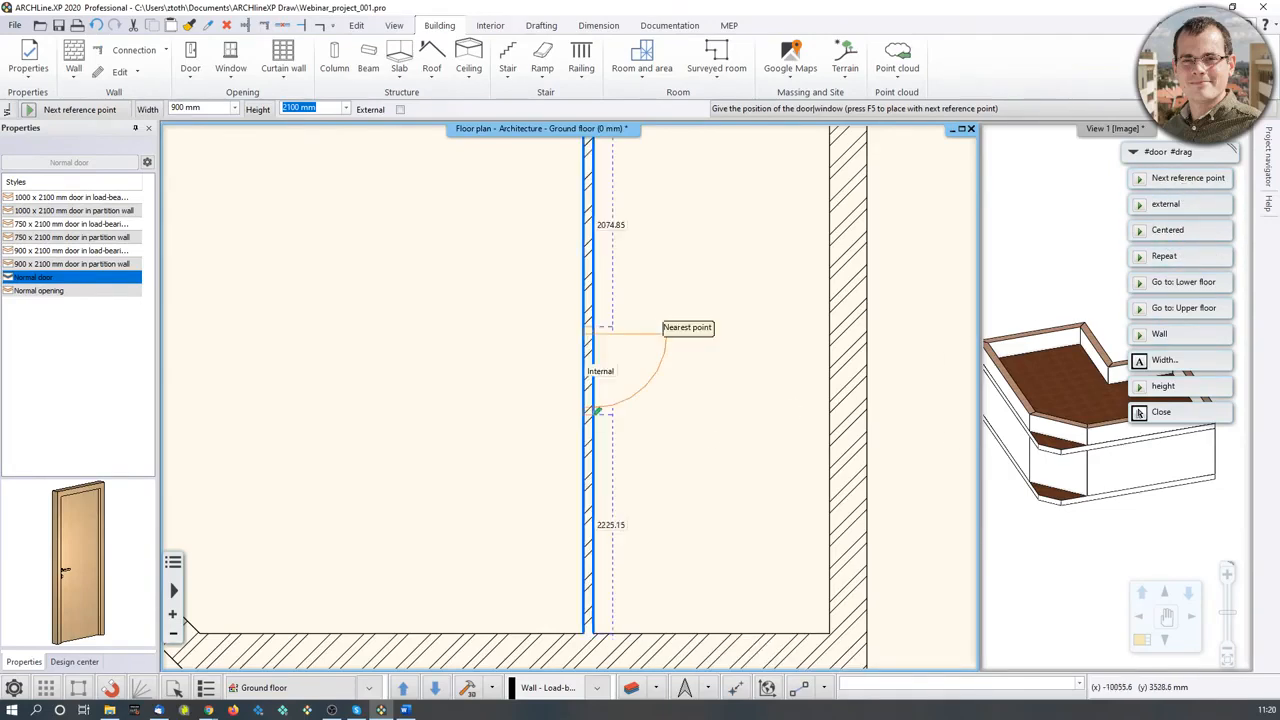
pyautogui.click(597, 420)
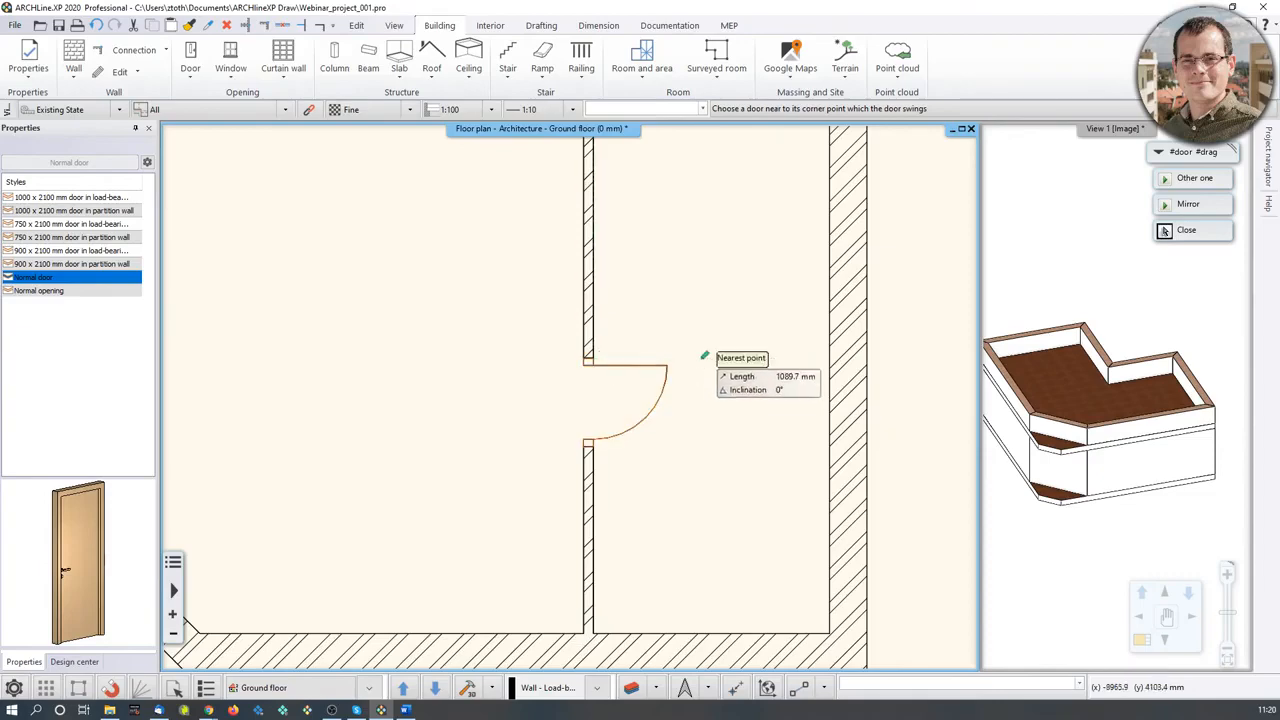
pyautogui.click(677, 363)
pyautogui.press('Escape')
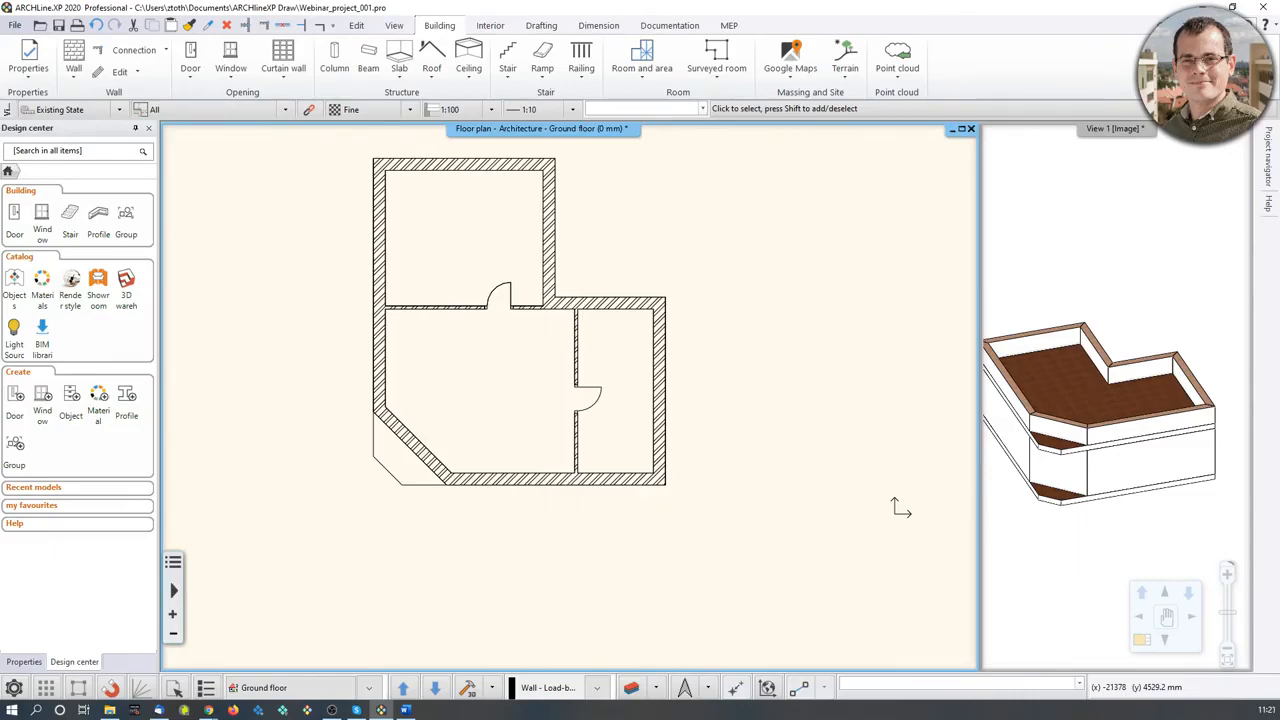
# Step: Mirror the new partition door to the opposite side of the wall and mirror it back
pyautogui.click(604, 404)
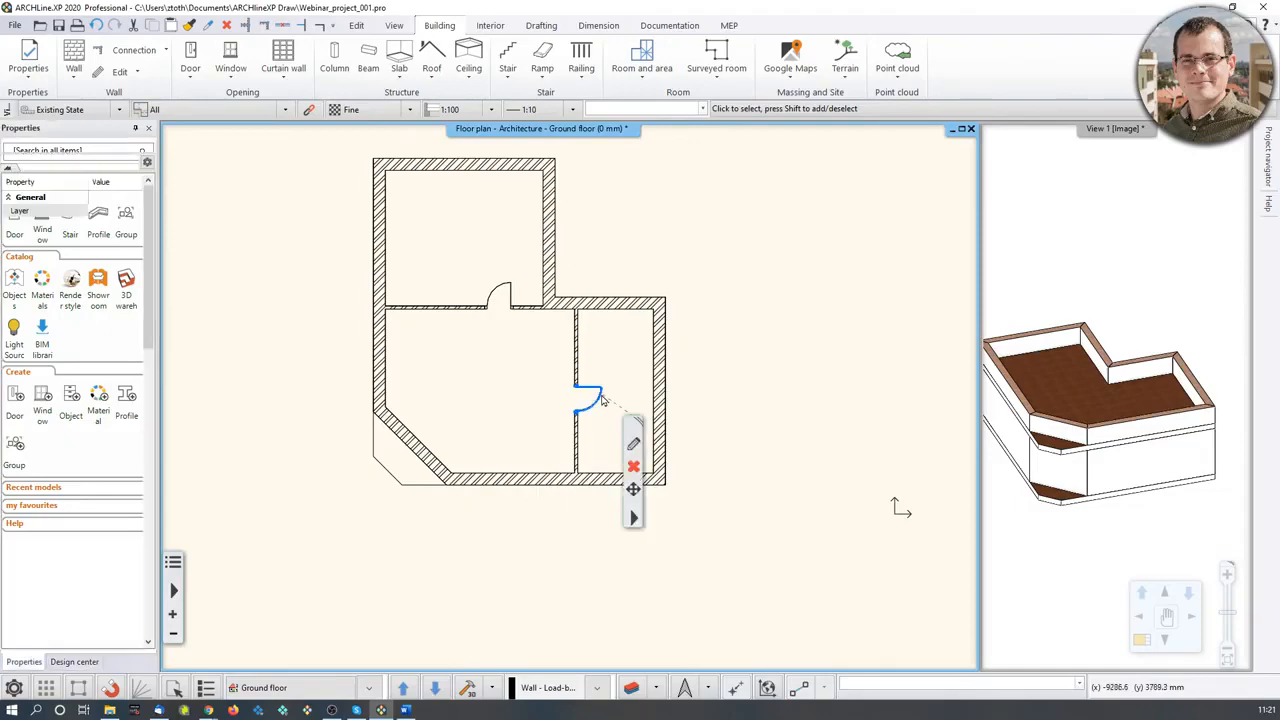
pyautogui.scroll(5, 600, 412)
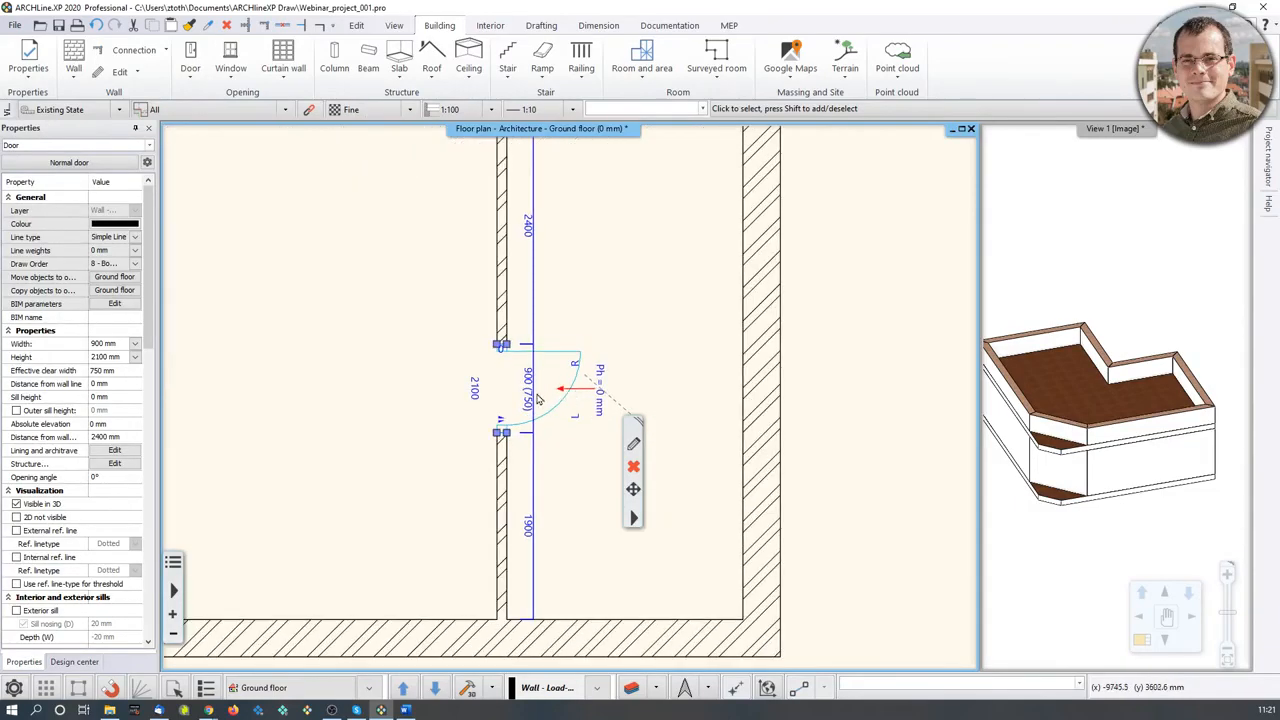
pyautogui.scroll(2, 584, 396)
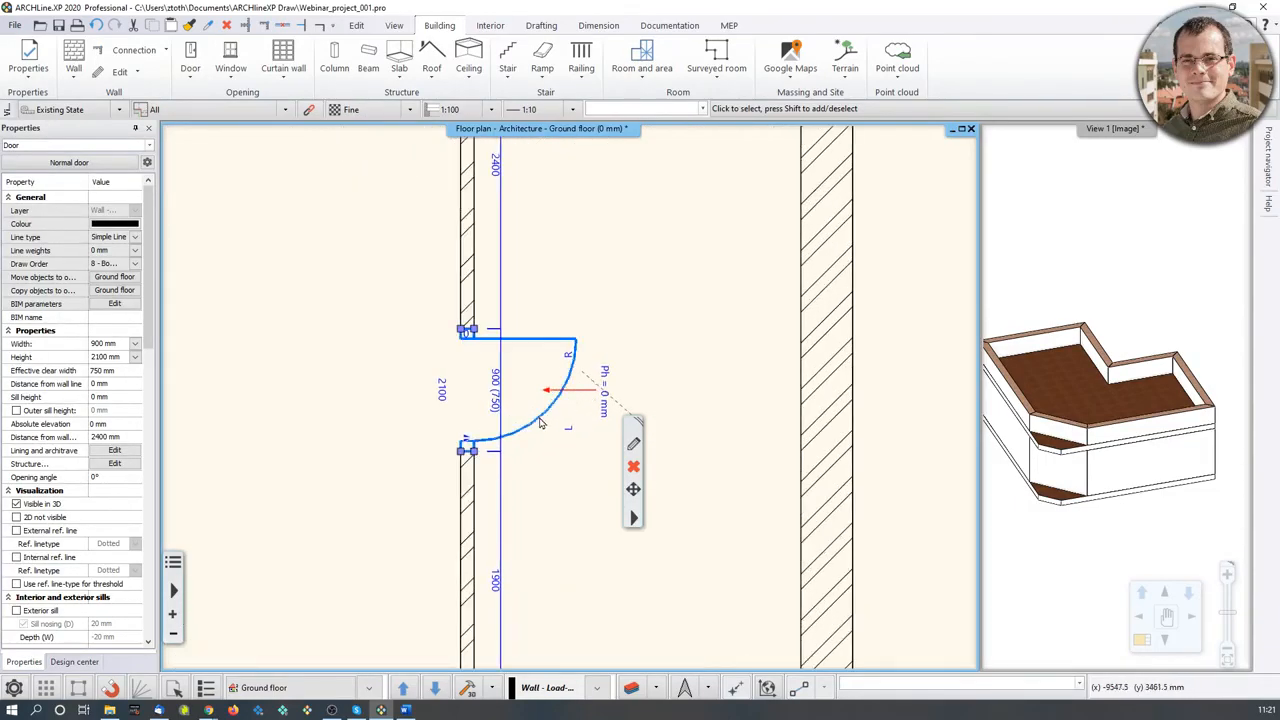
pyautogui.moveTo(465, 440)
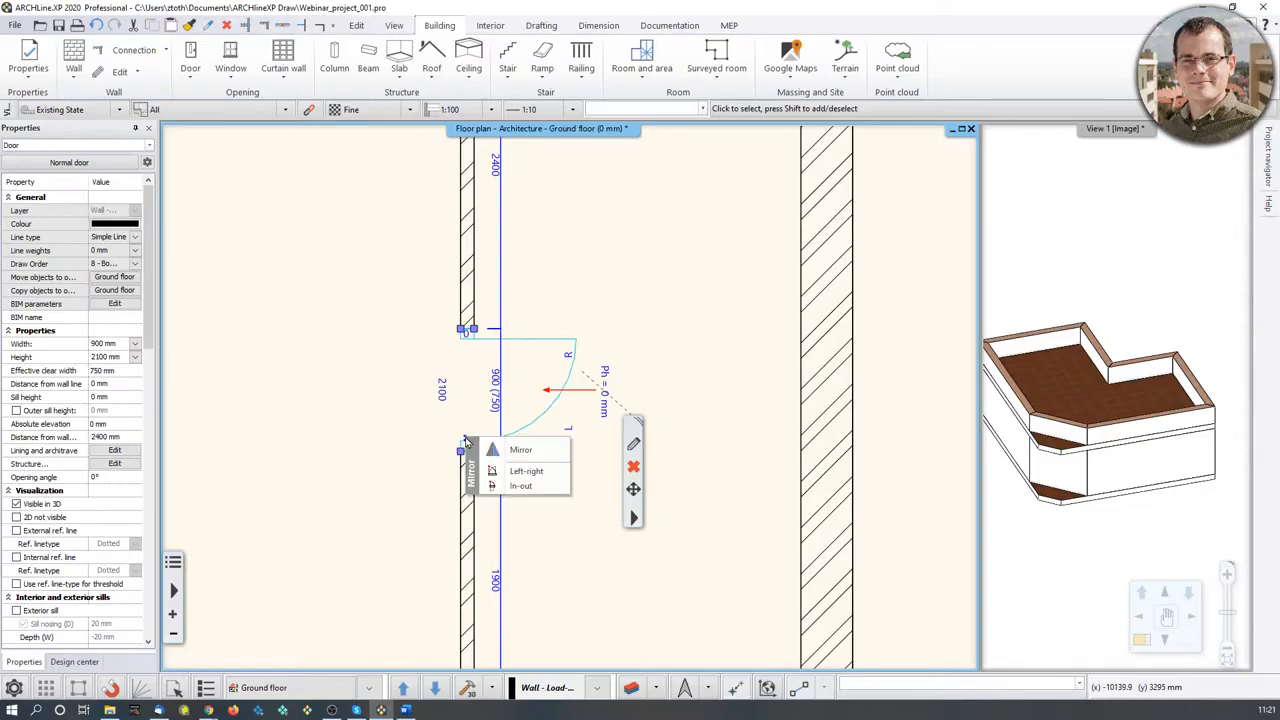
pyautogui.click(515, 456)
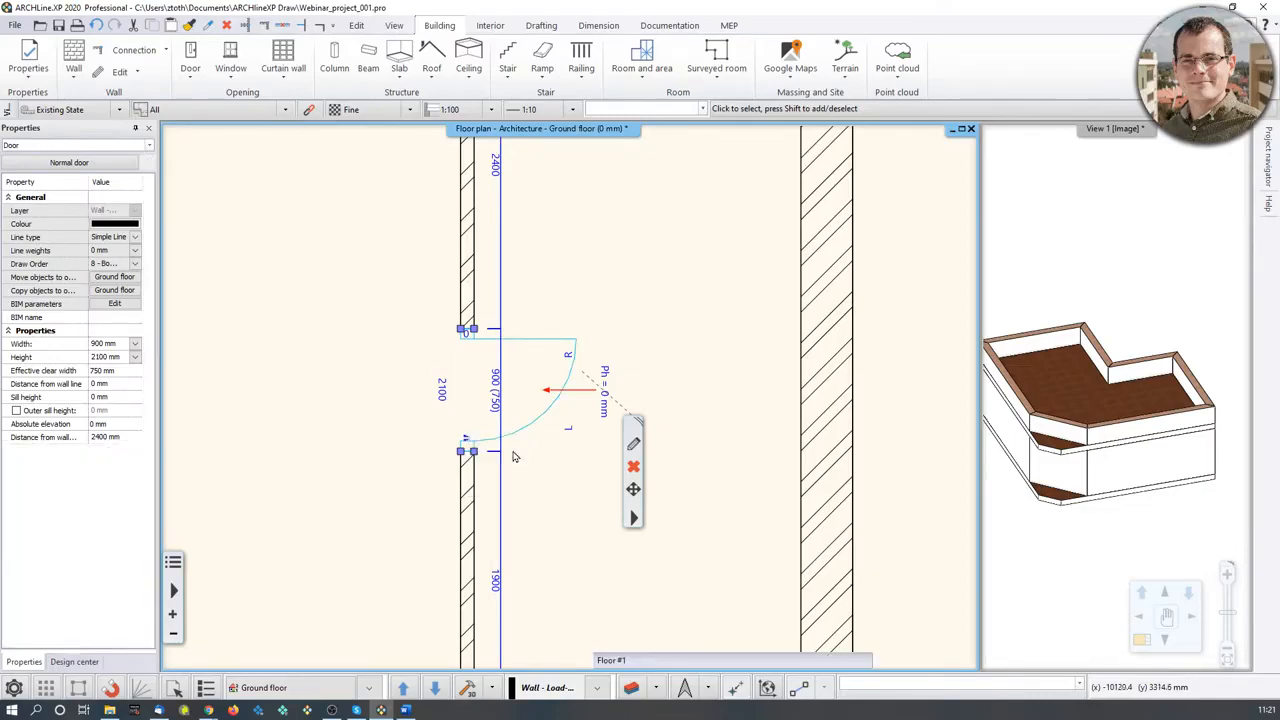
pyautogui.click(405, 430)
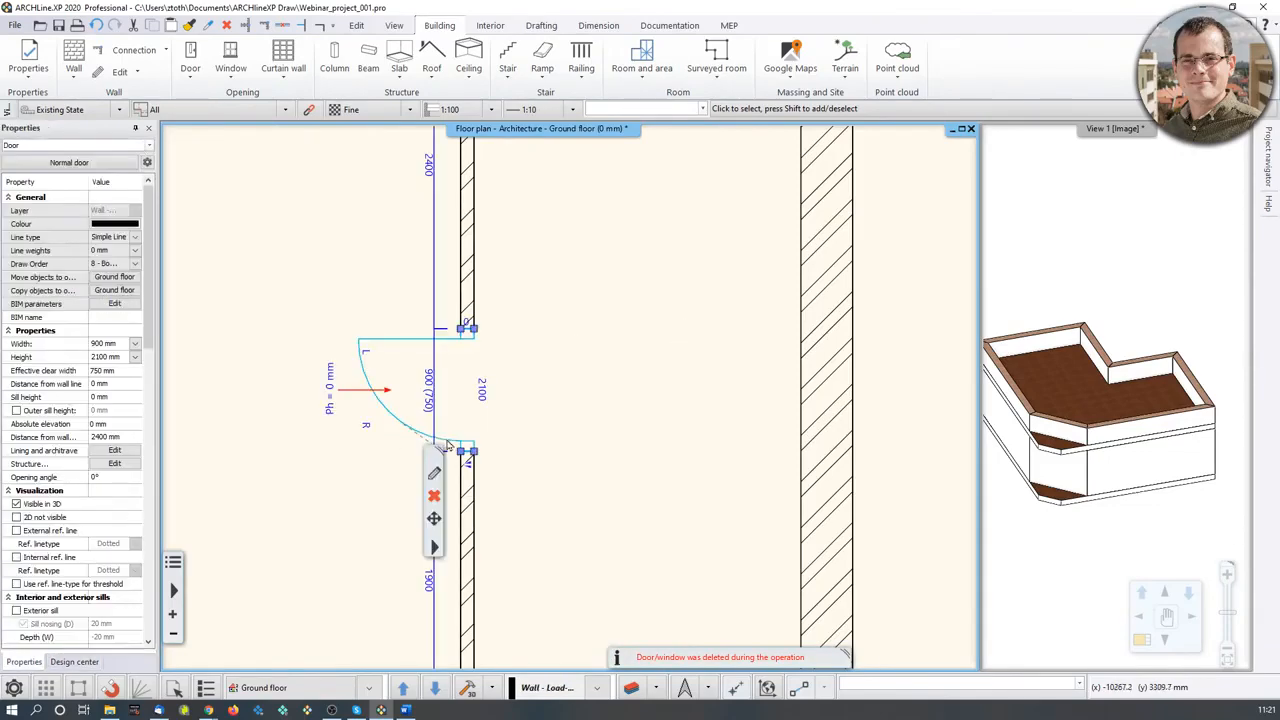
pyautogui.moveTo(473, 458)
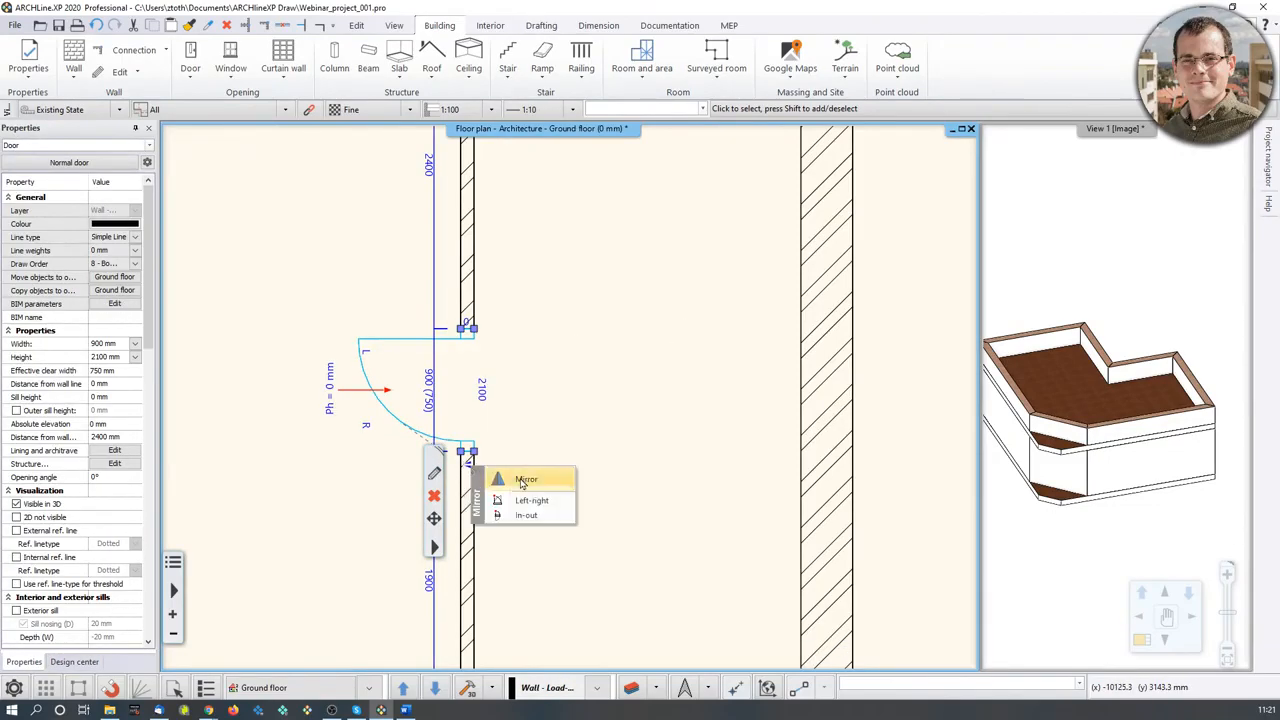
pyautogui.click(525, 484)
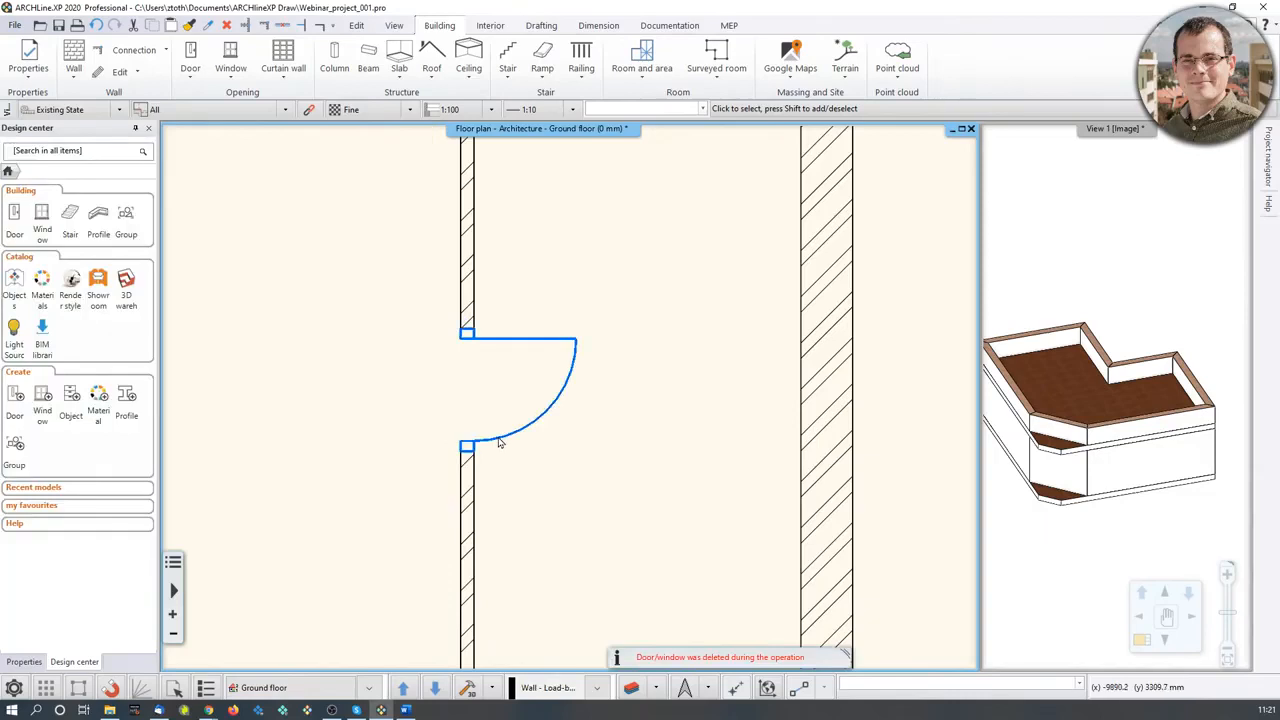
# Step: Flip the swing of the vertical partition wall's door left-right so it hinges at the lower jamb
pyautogui.click(462, 443)
pyautogui.moveTo(466, 447)
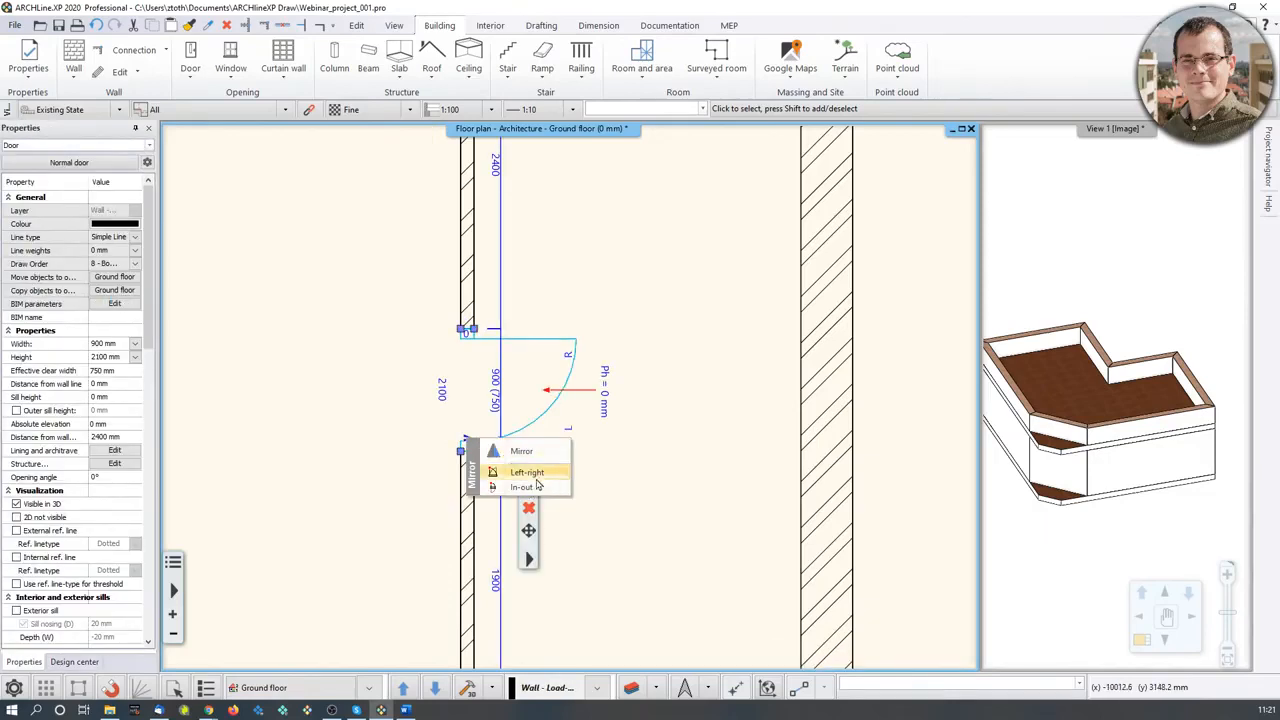
pyautogui.click(527, 472)
pyautogui.click(674, 372)
pyautogui.click(636, 409)
# Step: Place a double 1500 x 2100 mm door at the midpoint of the diagonal exterior wall, opening outward
pyautogui.scroll(-3, 636, 409)
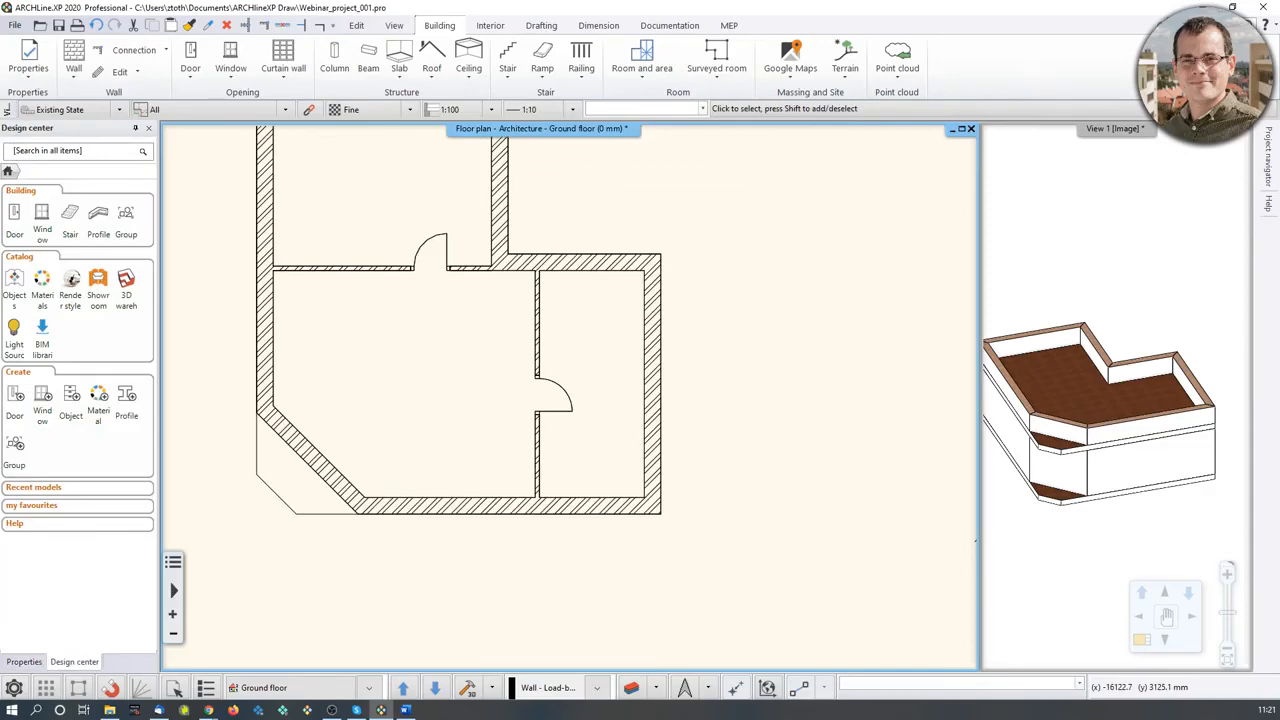
pyautogui.scroll(3, 350, 448)
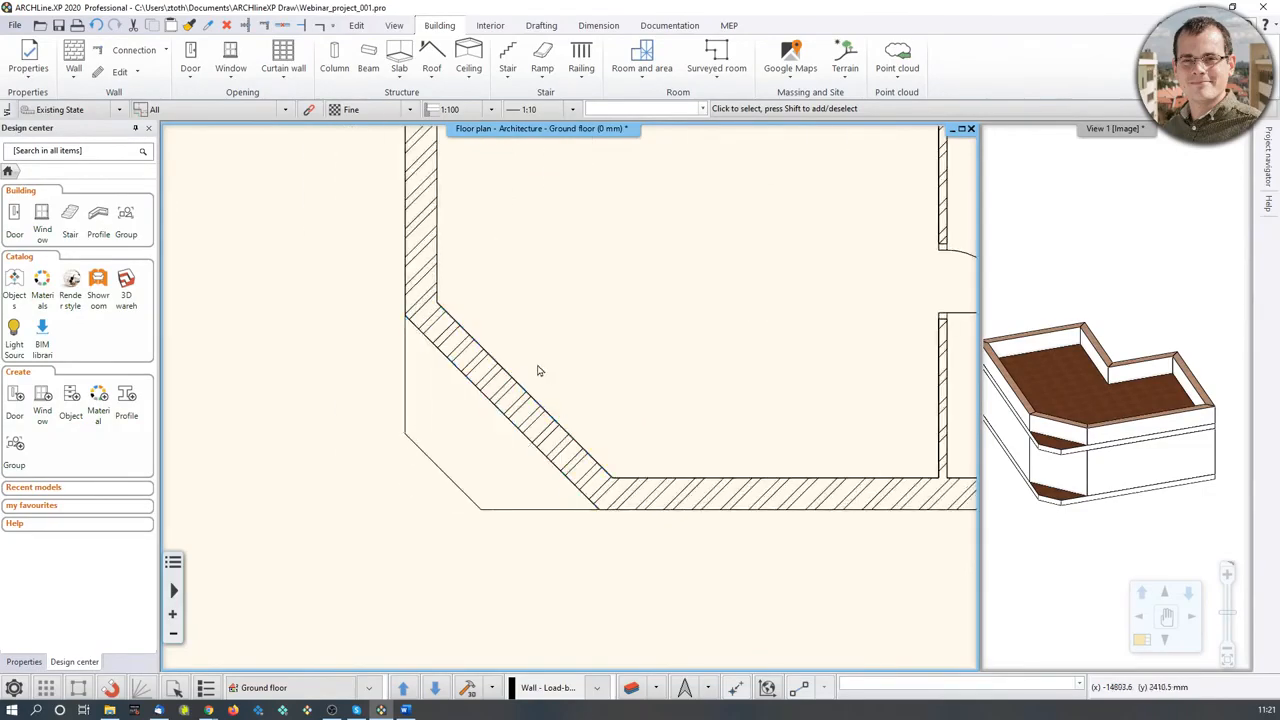
pyautogui.click(188, 79)
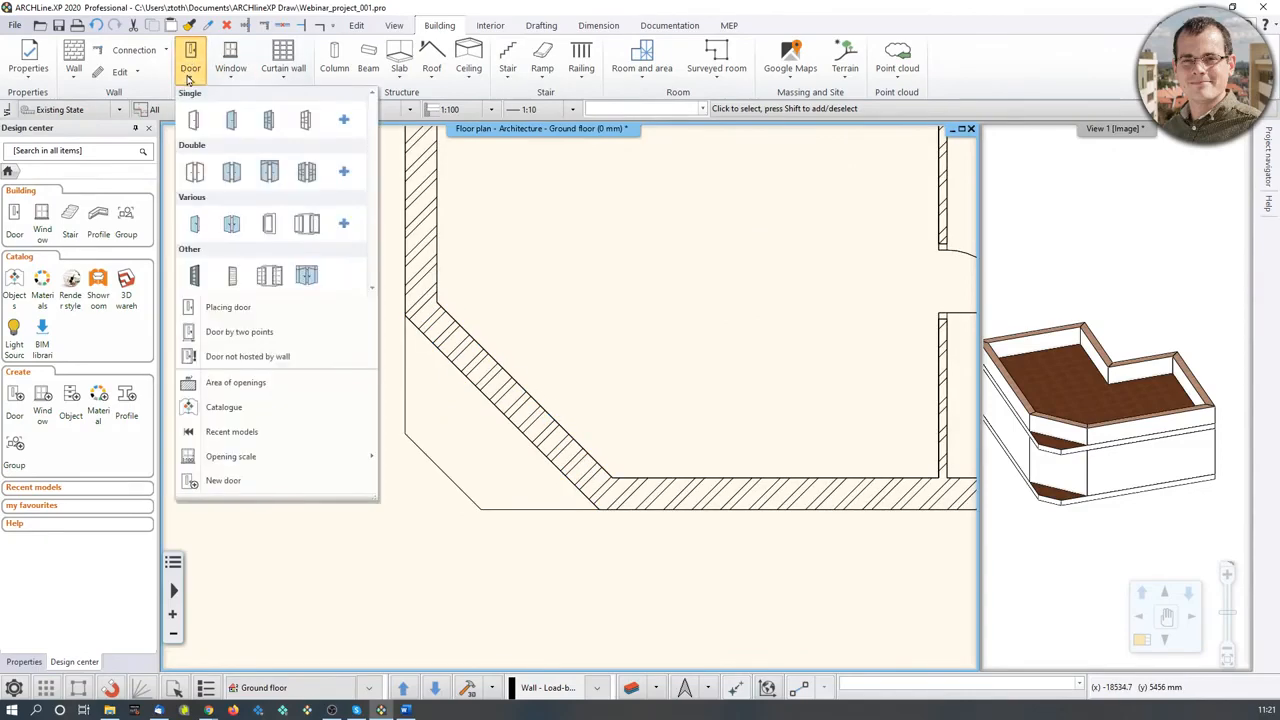
pyautogui.click(198, 174)
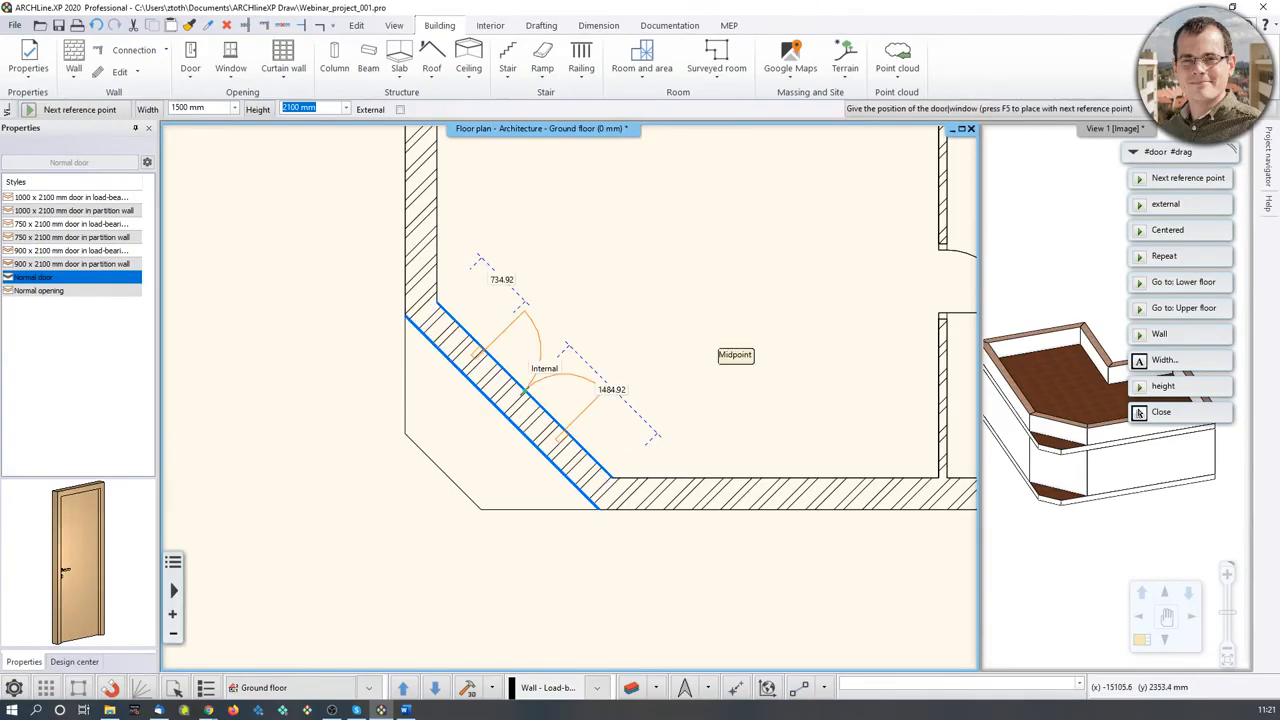
pyautogui.click(530, 392)
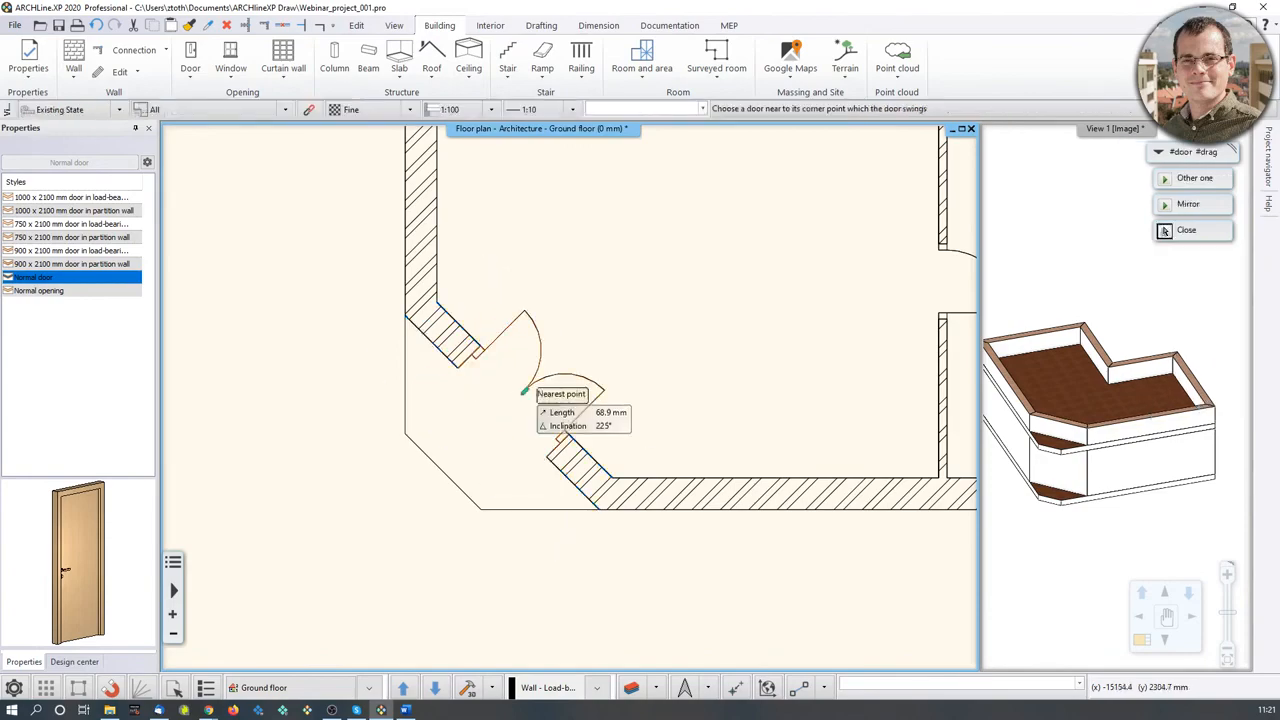
pyautogui.press('Escape')
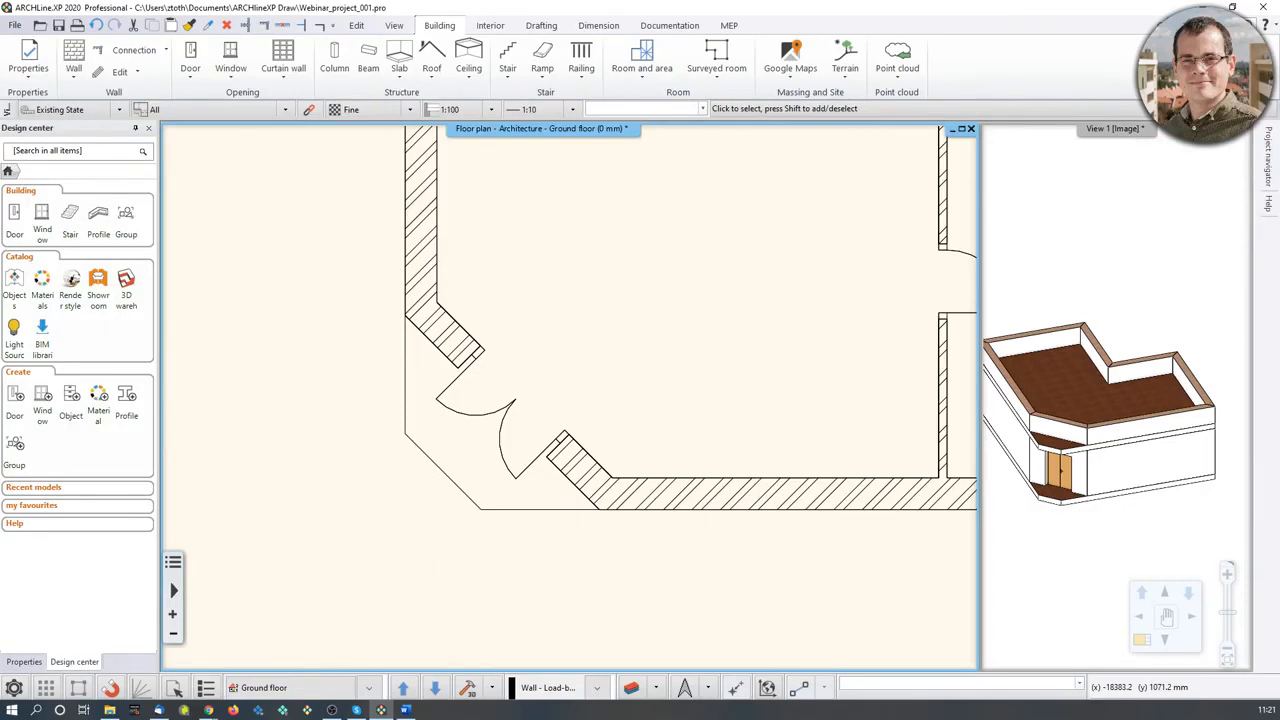
# Step: Edit the diagonal wall's double door and search the door catalogue for "double ent. door with"
pyautogui.click(515, 420)
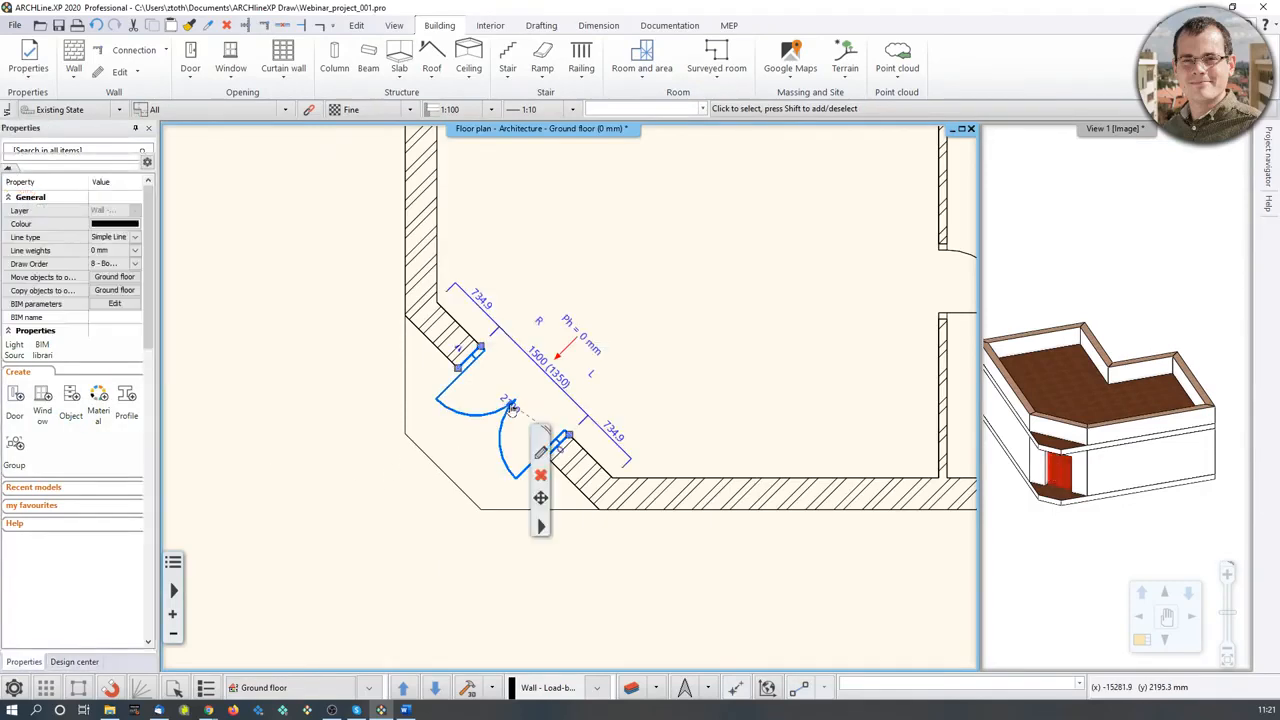
pyautogui.click(541, 452)
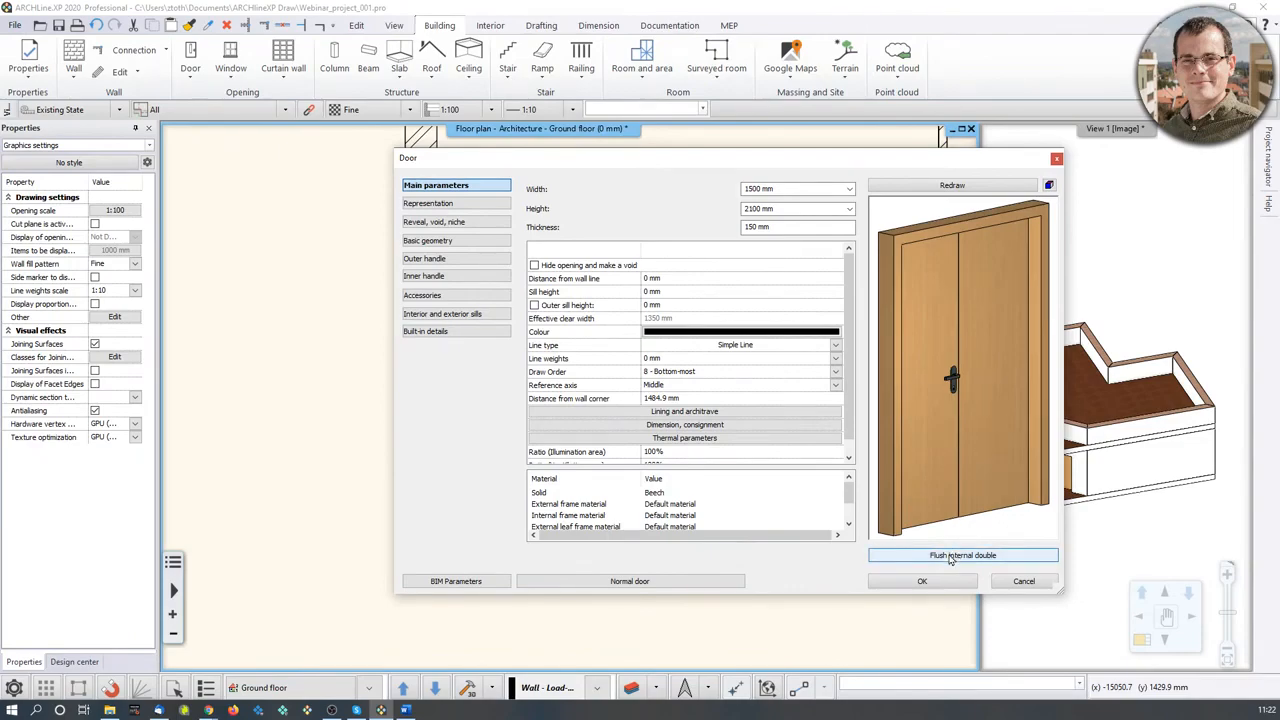
pyautogui.click(950, 557)
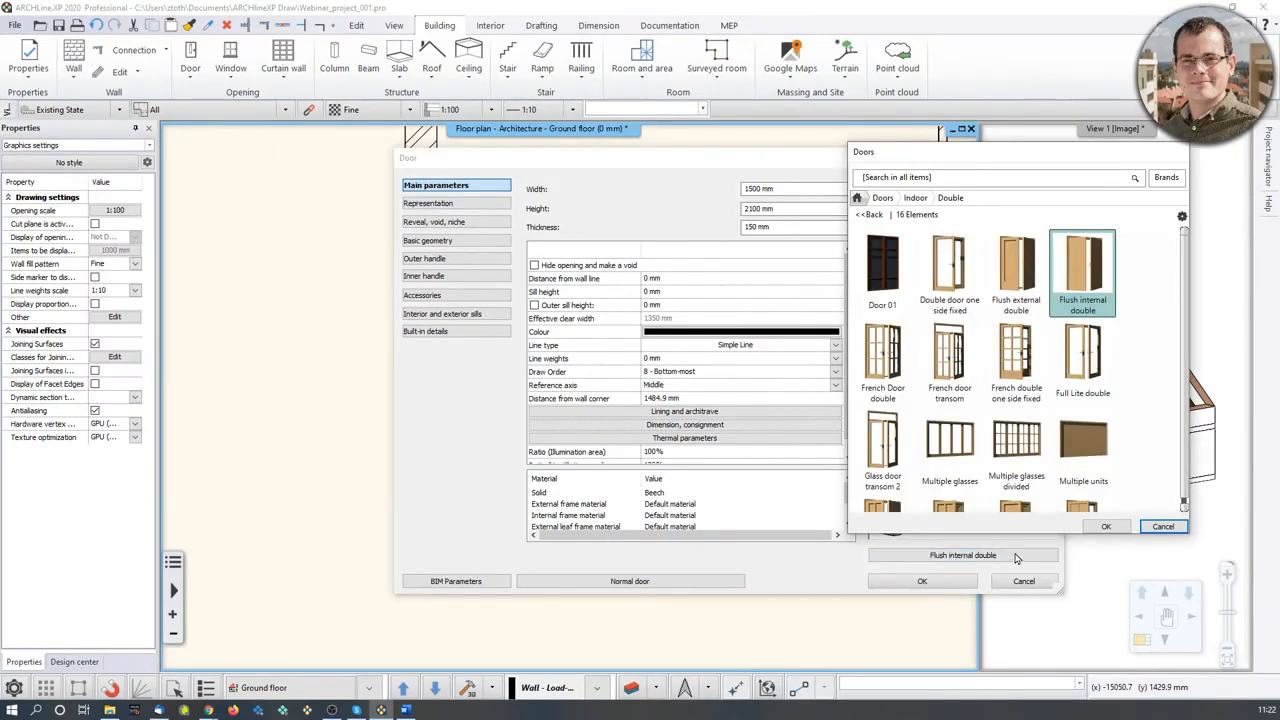
pyautogui.click(882, 197)
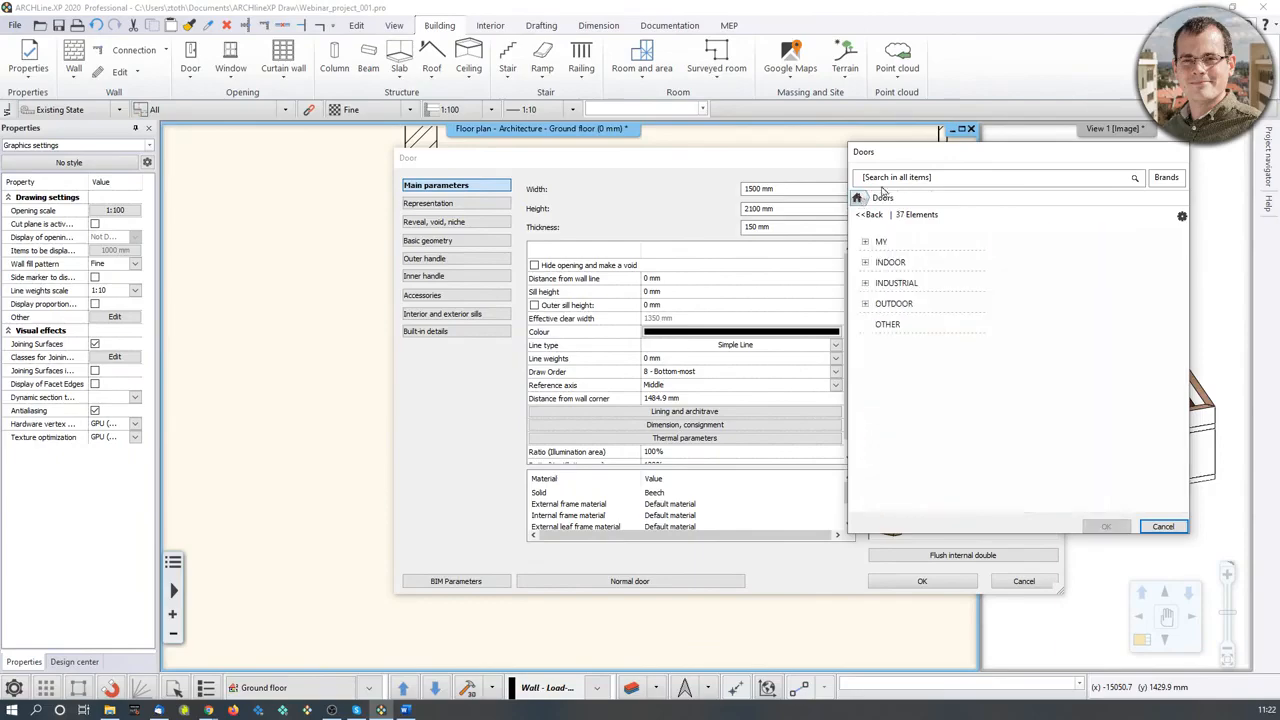
pyautogui.click(909, 177)
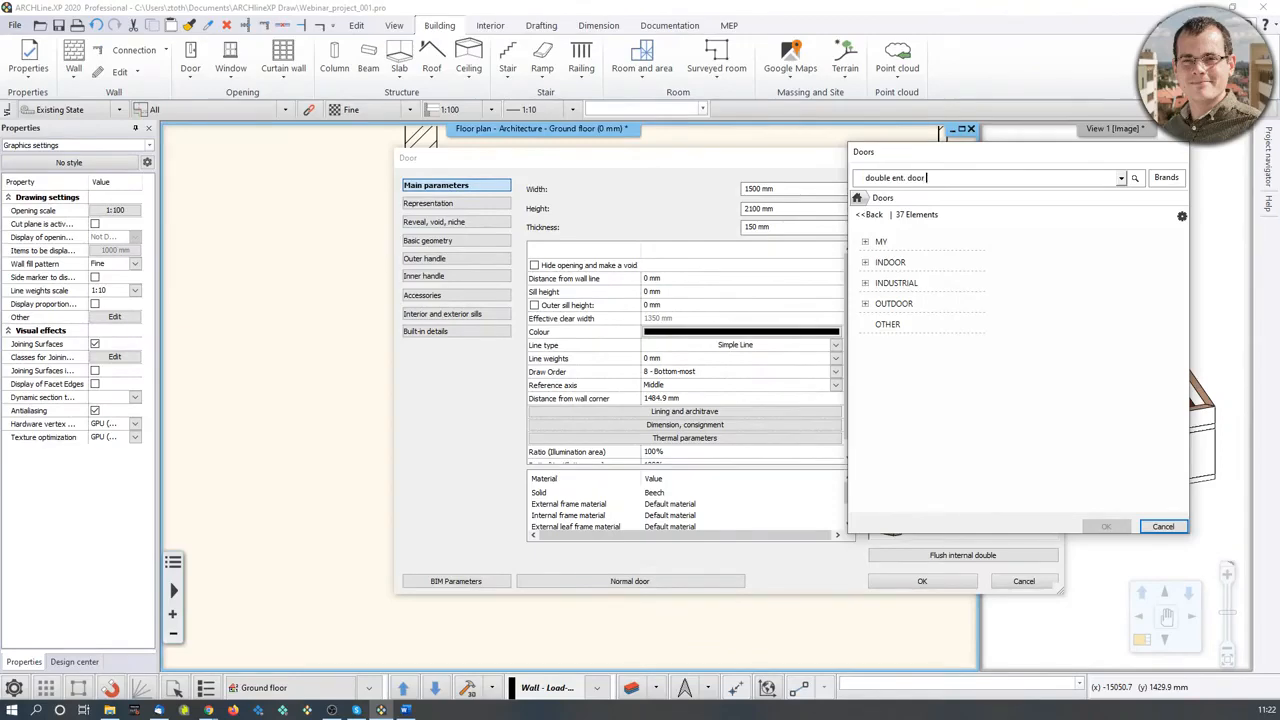
pyautogui.press('Return')
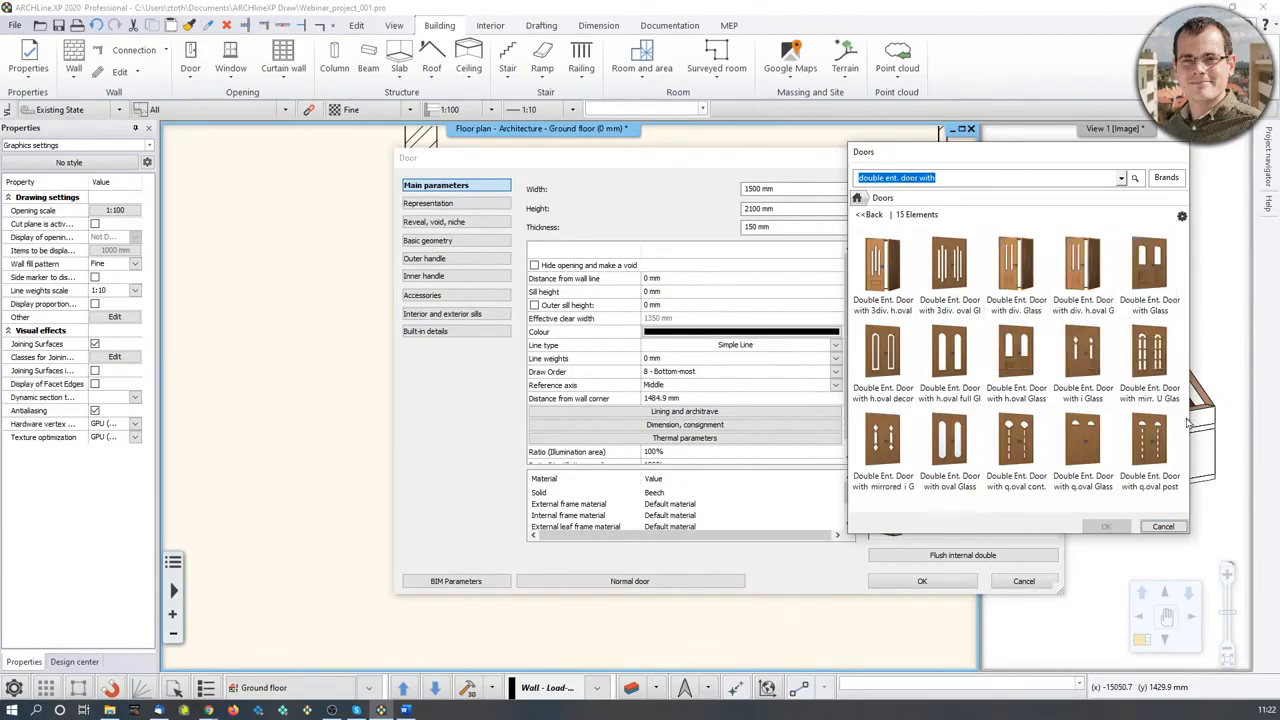
# Step: Replace the double door's model with Double Ent. Door with mirrored i Glass, keeping the set dimensions, and check it in the 3D view
pyautogui.moveTo(1145, 385)
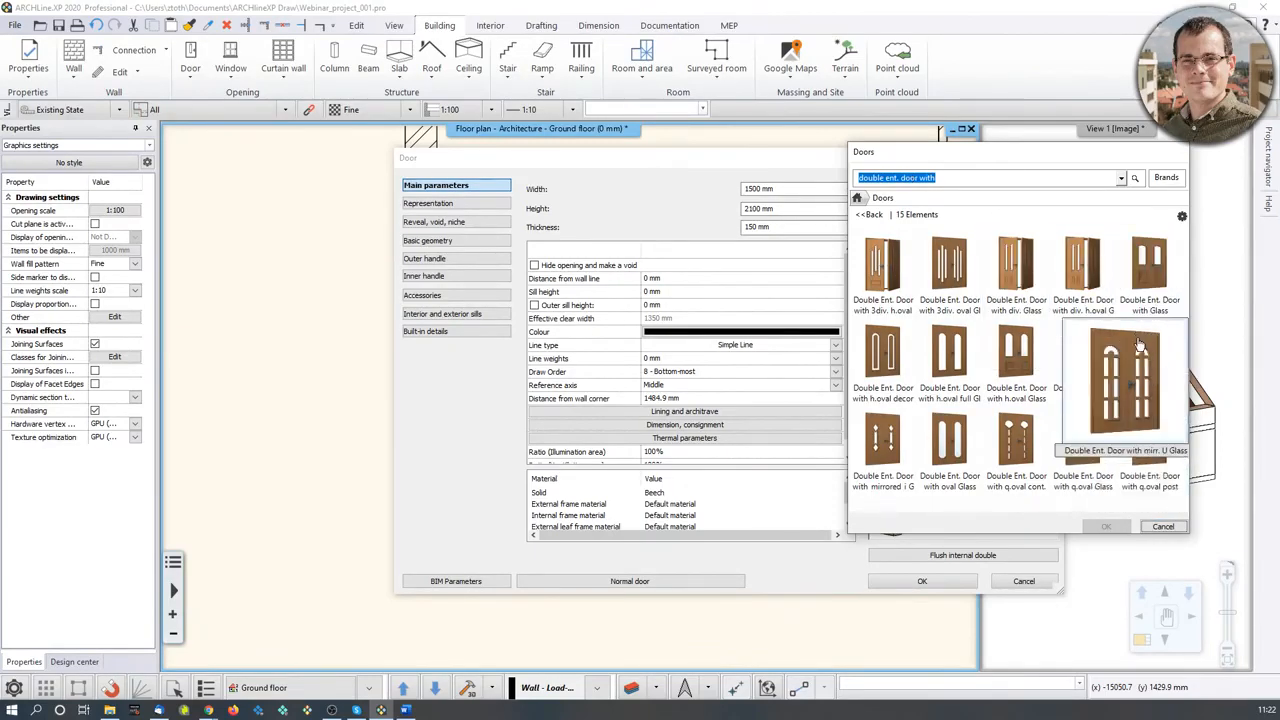
pyautogui.moveTo(1036, 443)
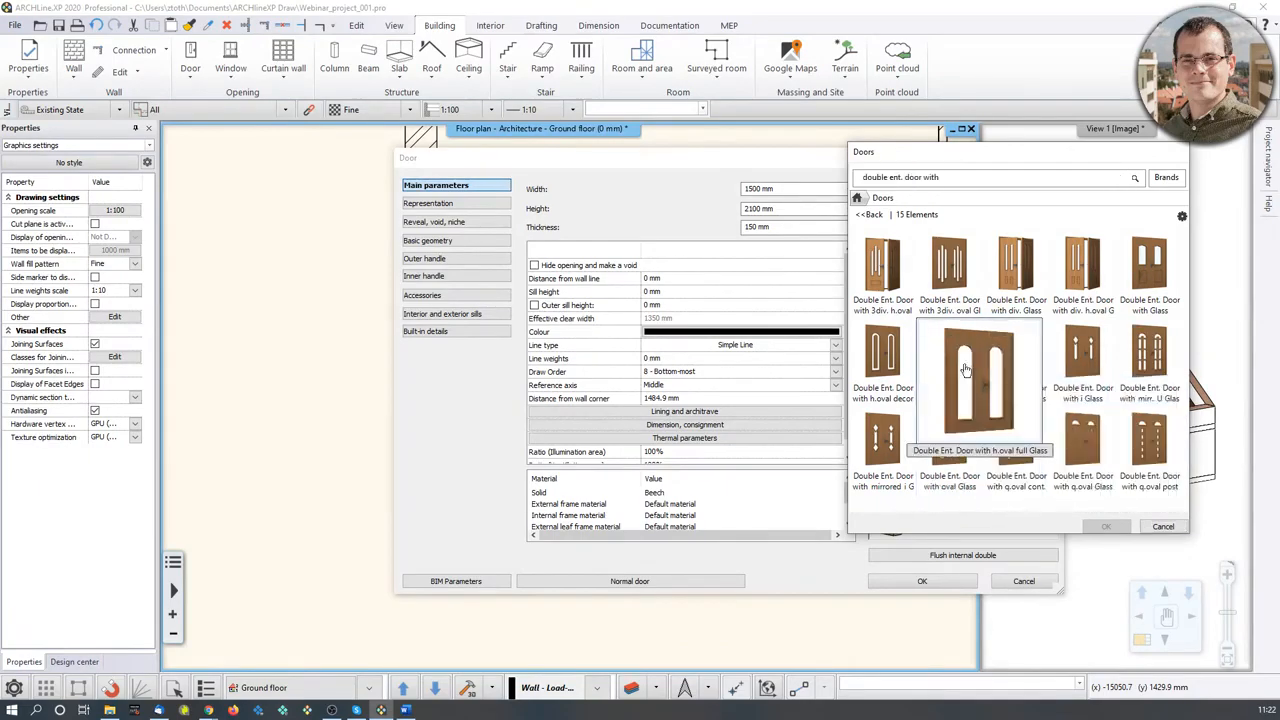
pyautogui.click(900, 445)
pyautogui.click(1106, 526)
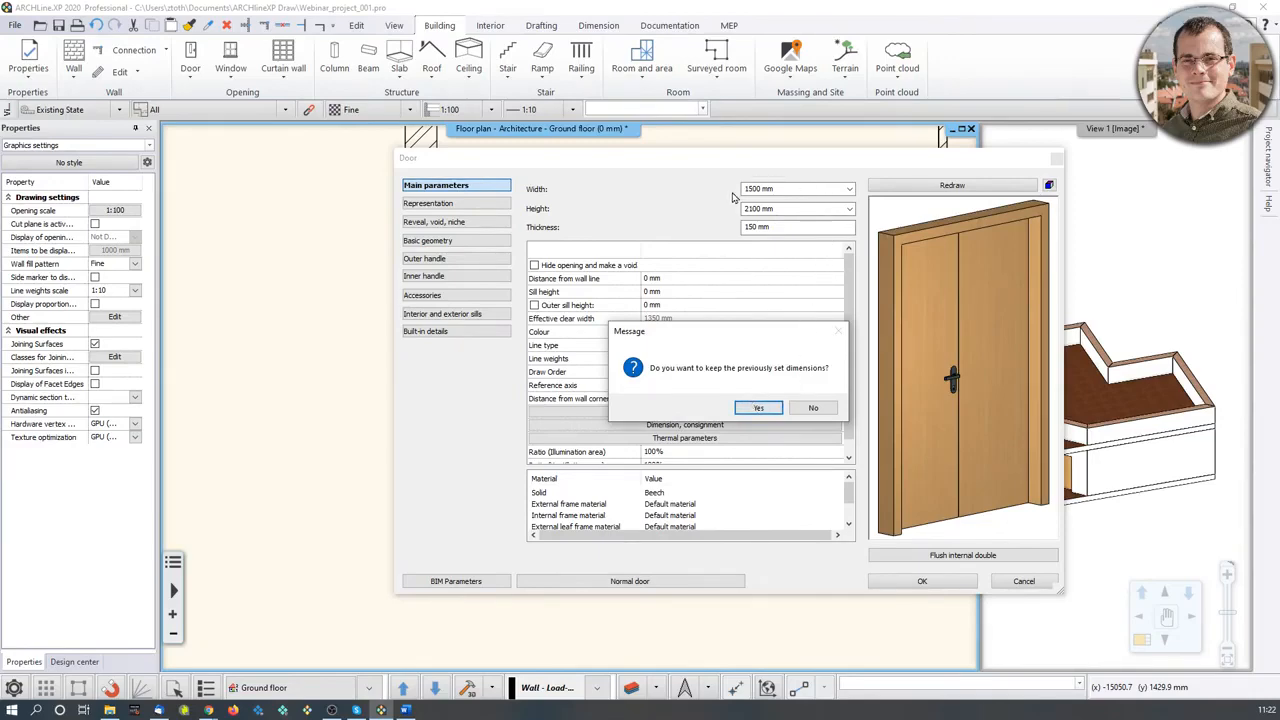
pyautogui.click(759, 409)
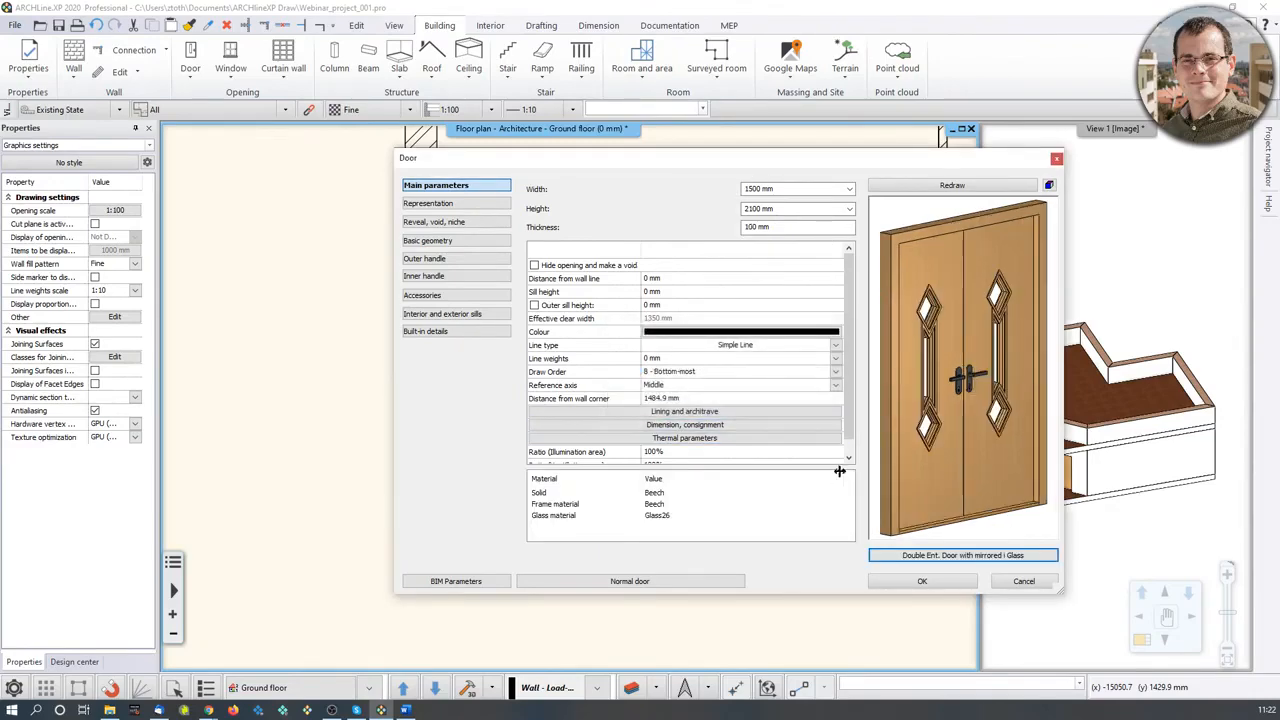
pyautogui.click(962, 583)
pyautogui.click(1070, 480)
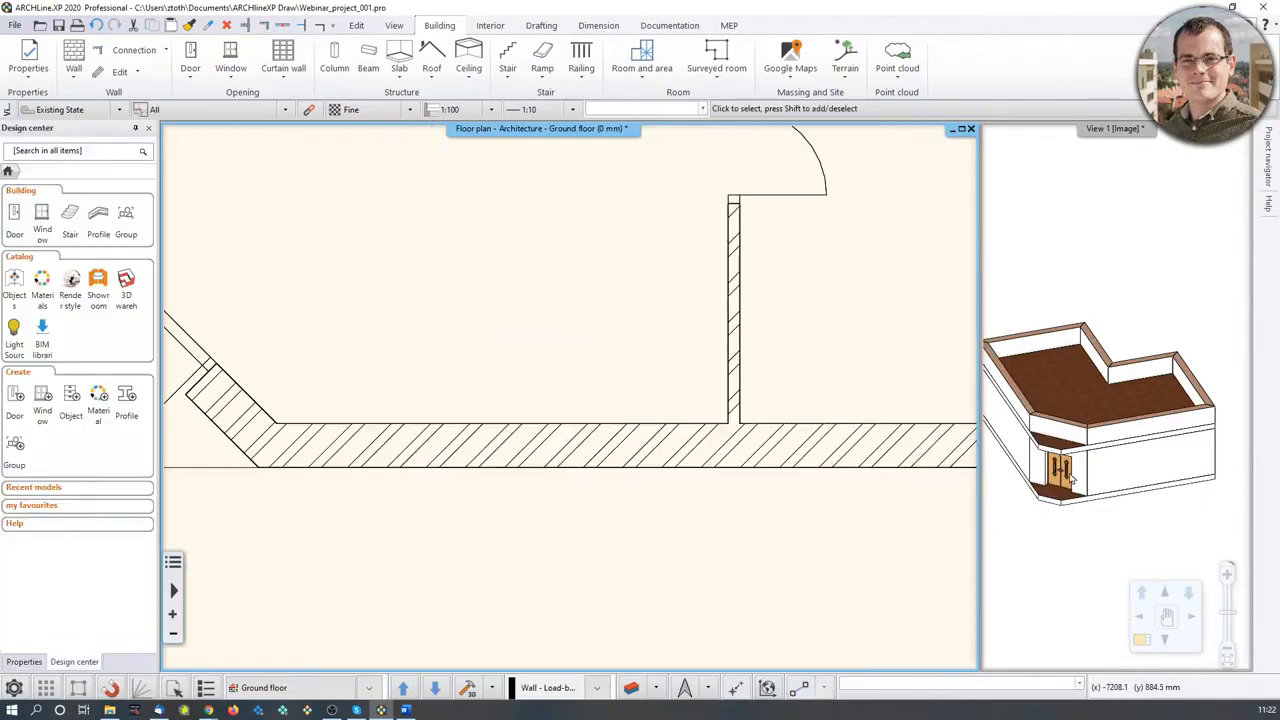
pyautogui.scroll(5, 1072, 480)
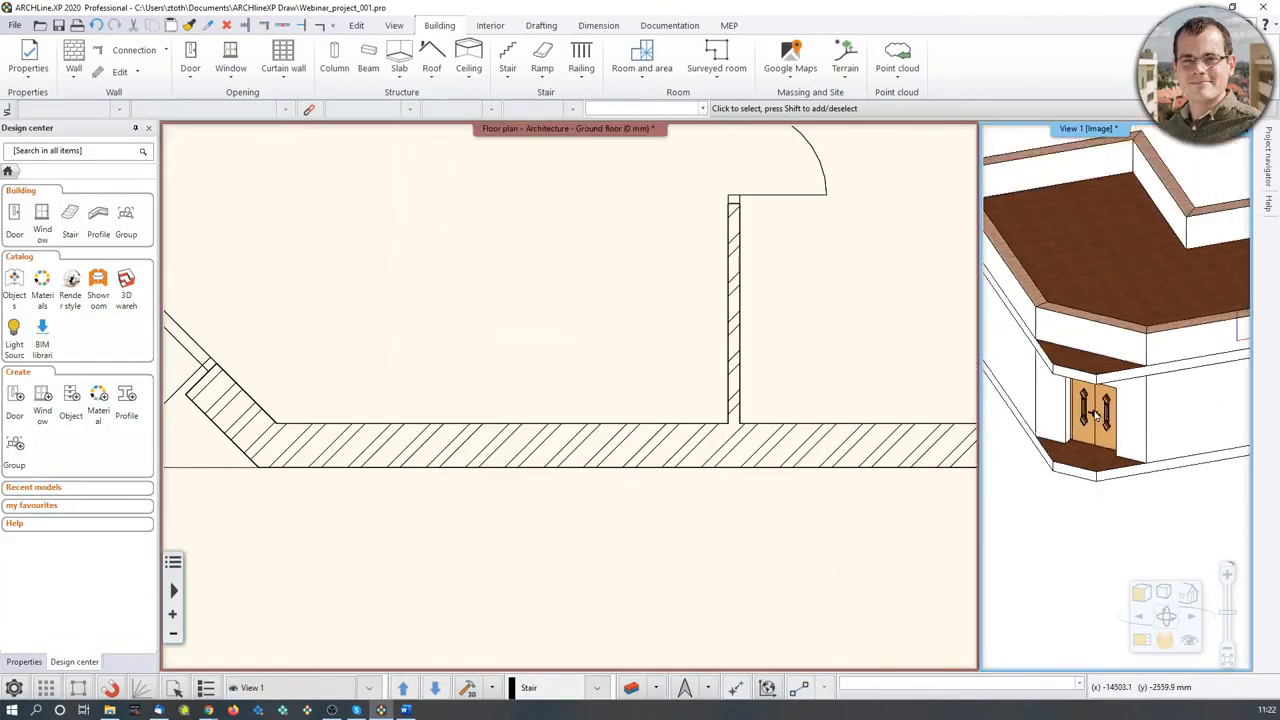
pyautogui.scroll(-2, 1096, 415)
# Step: Set the default window properties to a width of 1200 mm and a height of 1500 mm
pyautogui.scroll(-5, 537, 505)
pyautogui.moveTo(538, 509); pyautogui.dragTo(538, 591, button='middle')
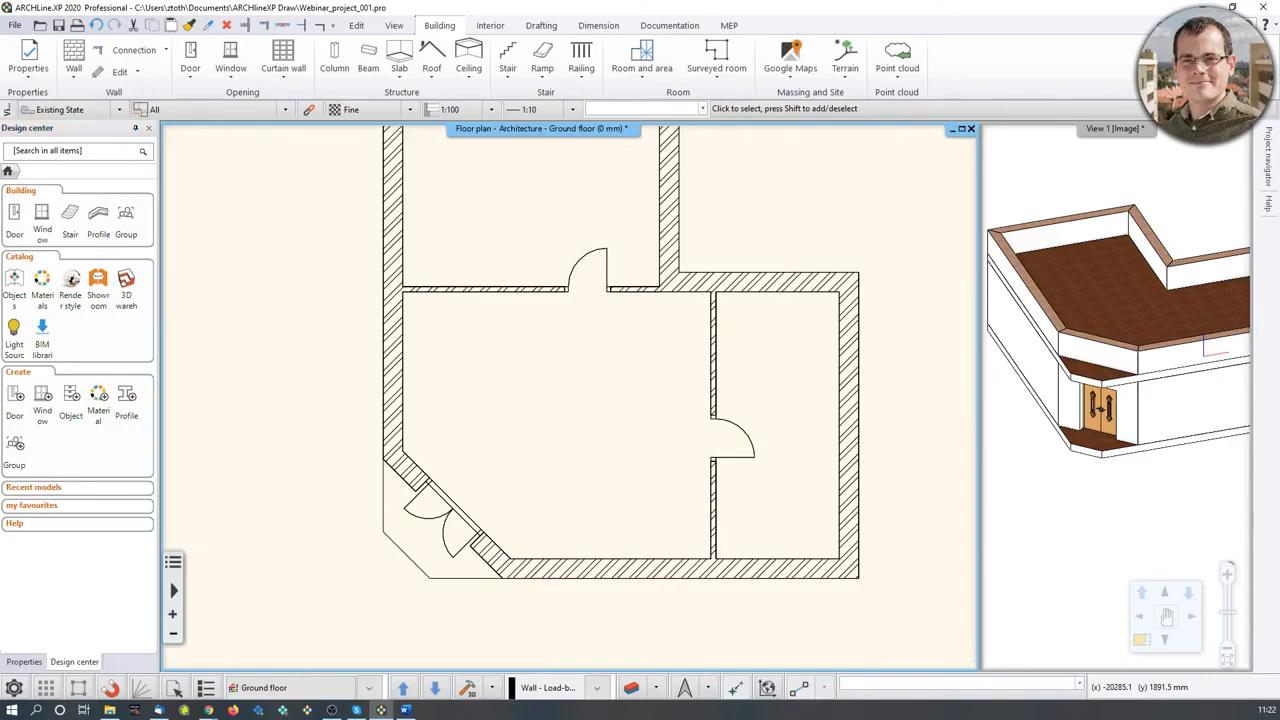
pyautogui.moveTo(563, 434); pyautogui.dragTo(563, 574, button='middle')
pyautogui.scroll(-1, 540, 440)
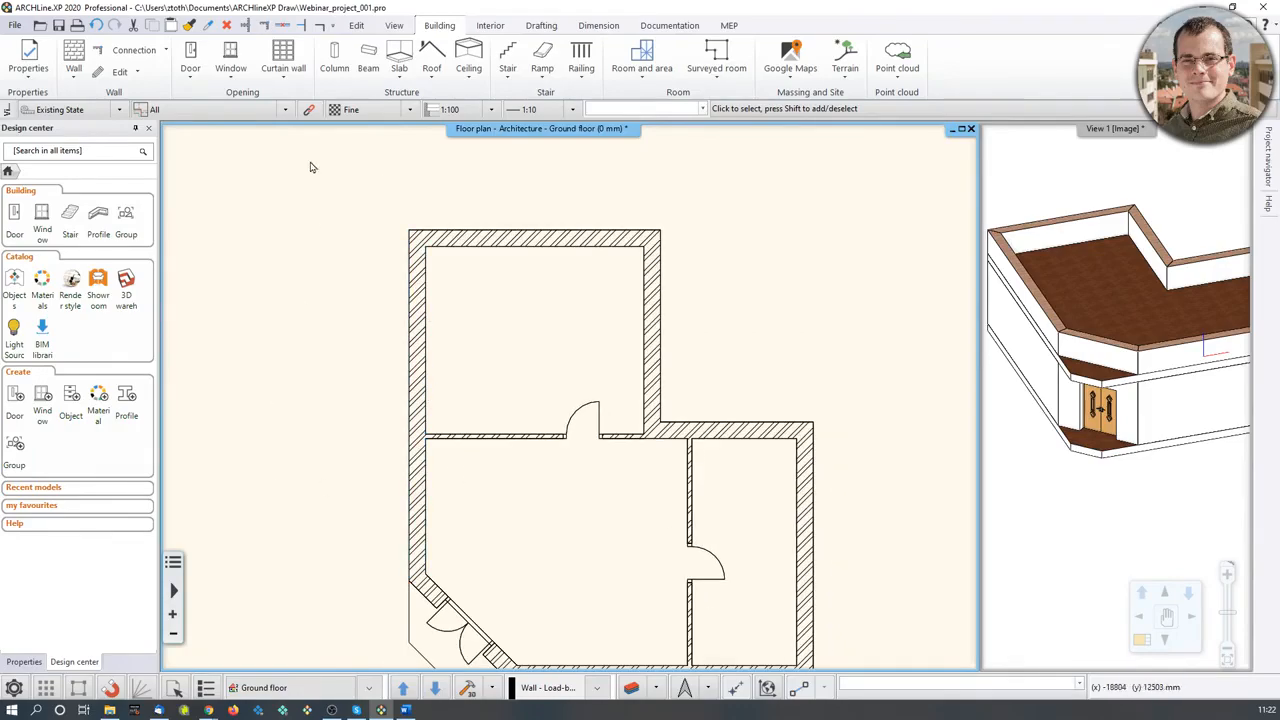
pyautogui.rightClick(233, 57)
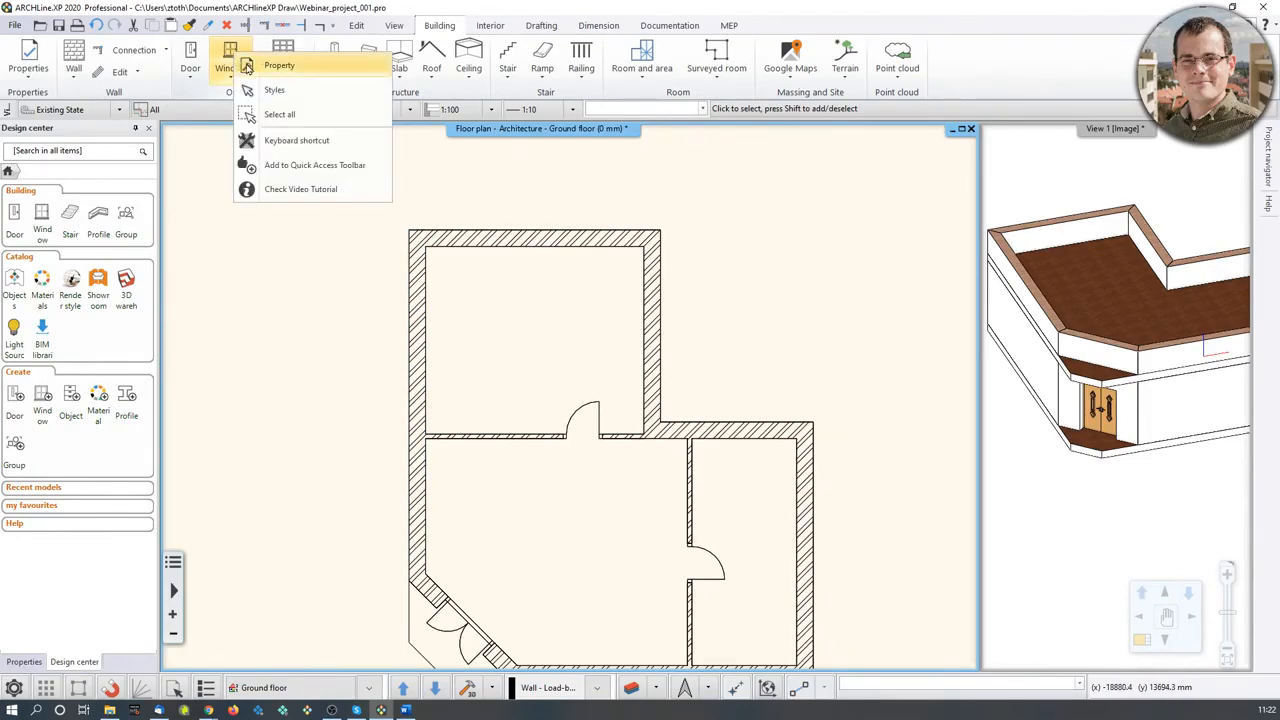
pyautogui.click(250, 66)
pyautogui.click(780, 190)
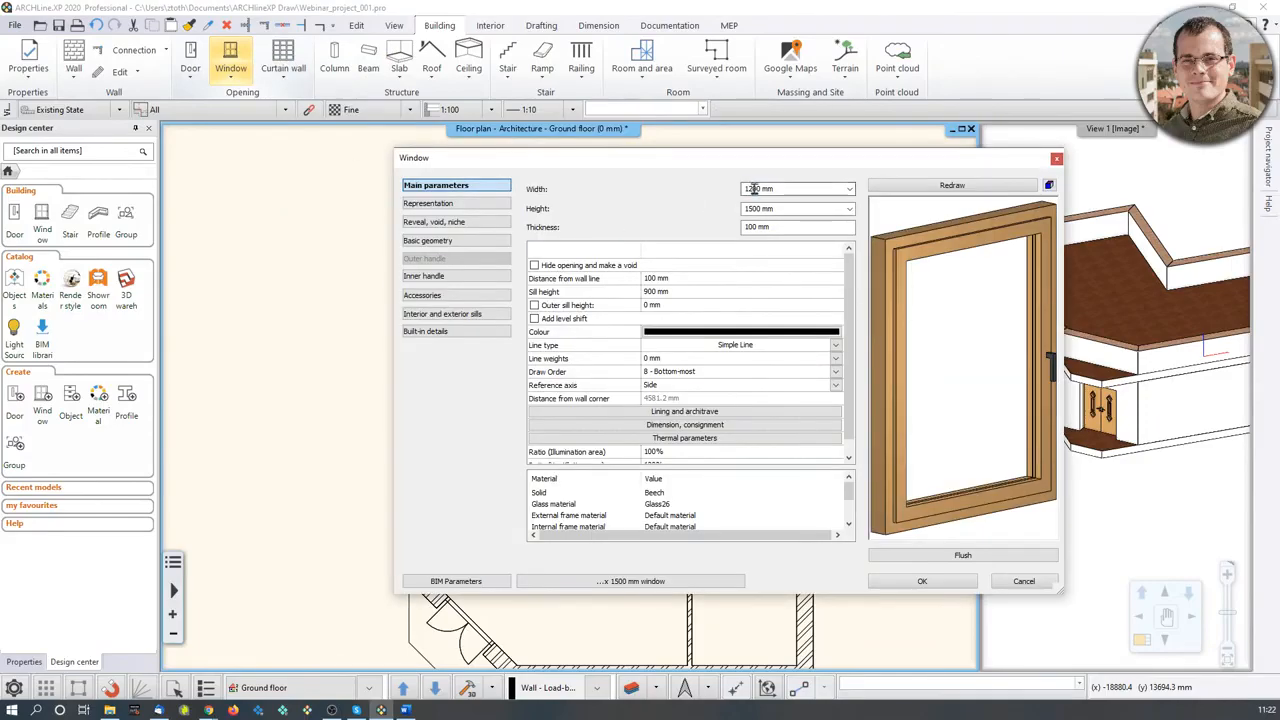
pyautogui.write('1500')
pyautogui.click(914, 584)
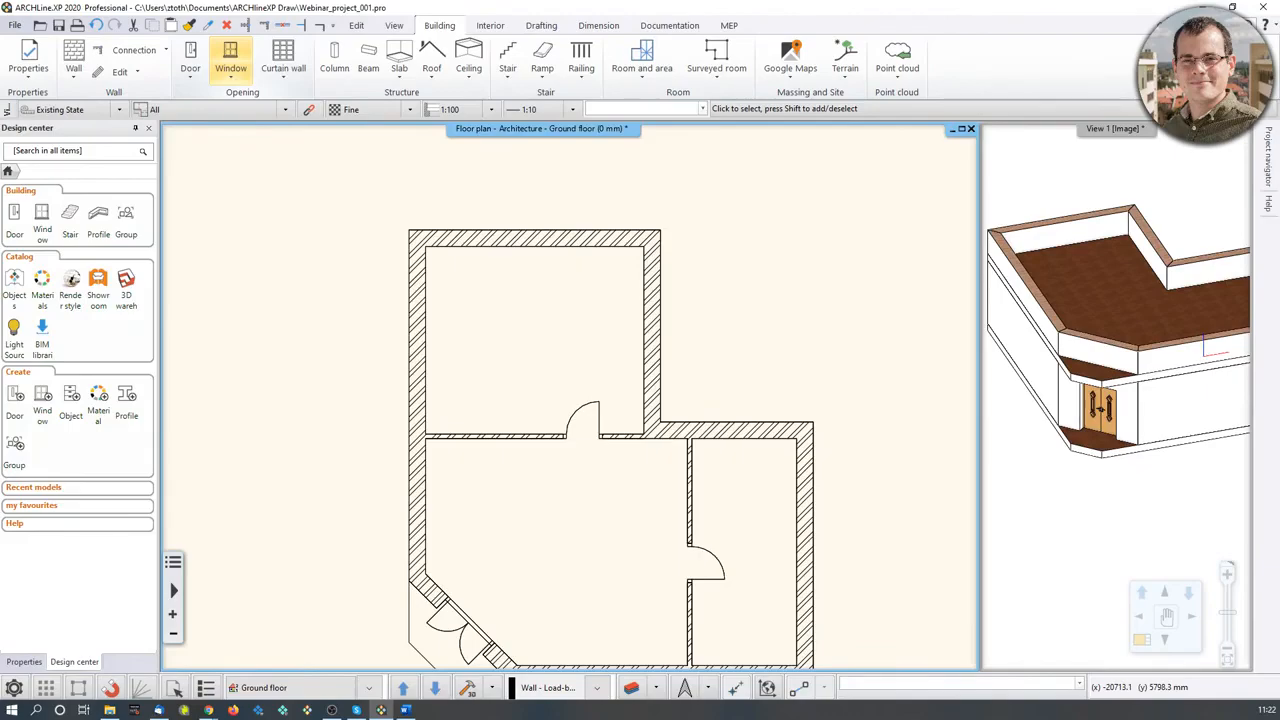
# Step: Place a 1200 x 1500 mm window in the upper room's left exterior wall, 1000 mm from the room's upper inner corner
pyautogui.click(228, 57)
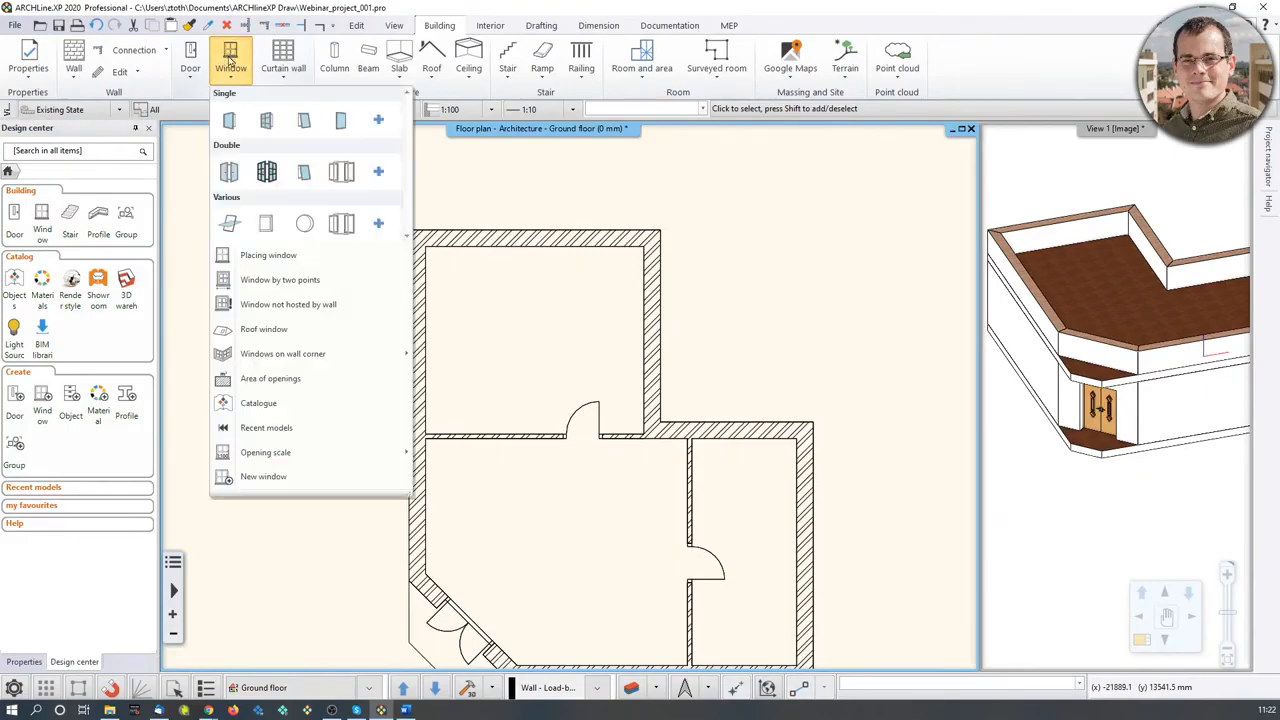
pyautogui.click(340, 170)
pyautogui.scroll(3, 352, 267)
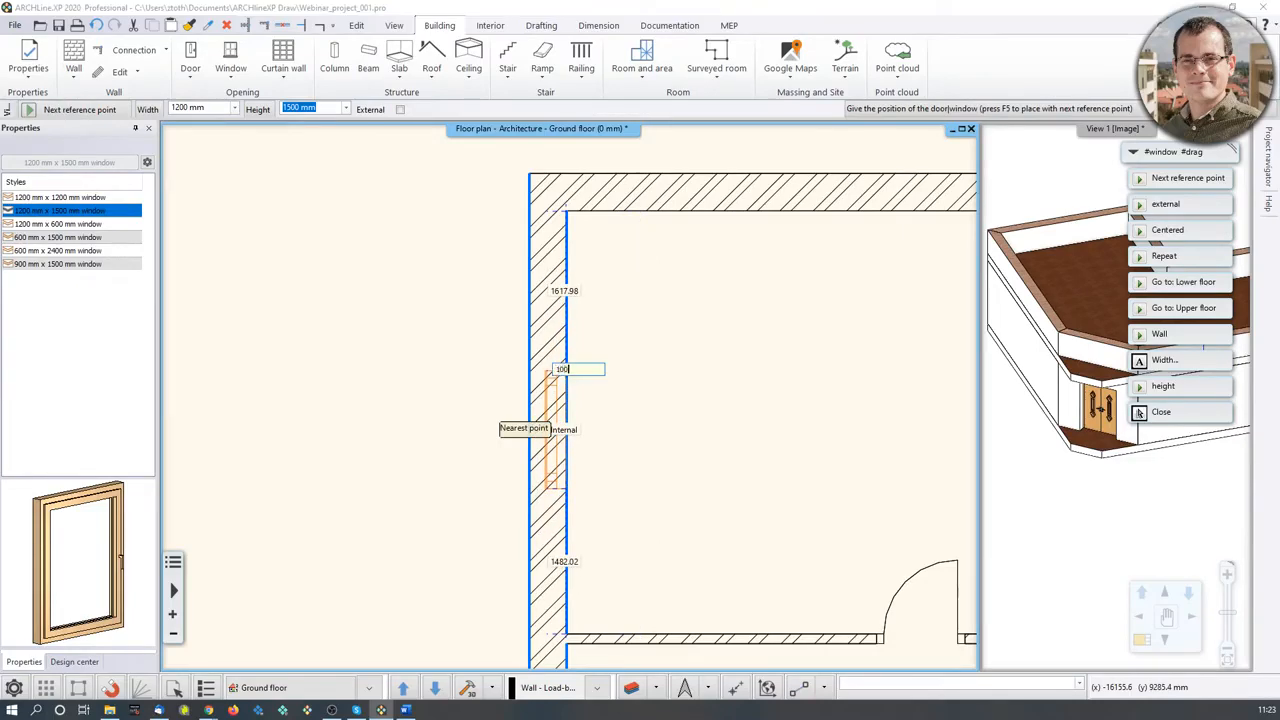
pyautogui.press('Return')
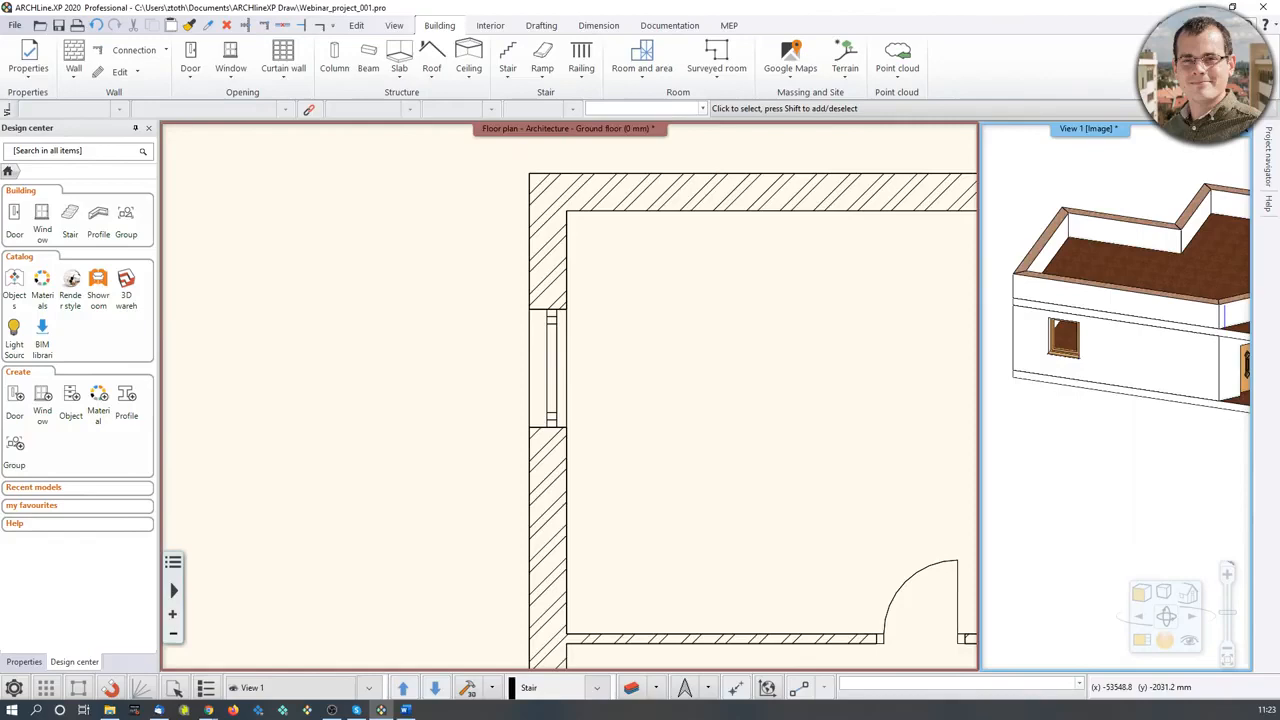
# Step: Place a 1200 x 1500 mm window in the vestibule's left exterior wall, 1000 mm below the horizontal partition wall
pyautogui.click(705, 430)
pyautogui.scroll(-5, 691, 449)
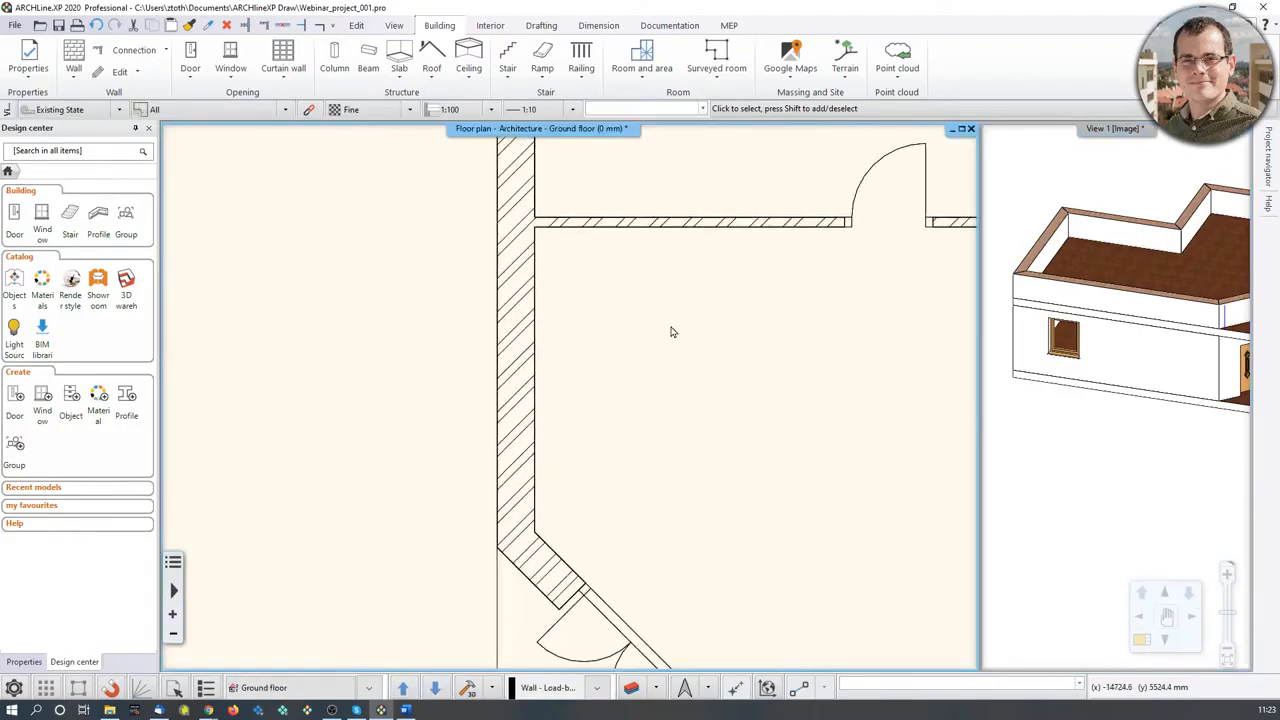
pyautogui.click(230, 60)
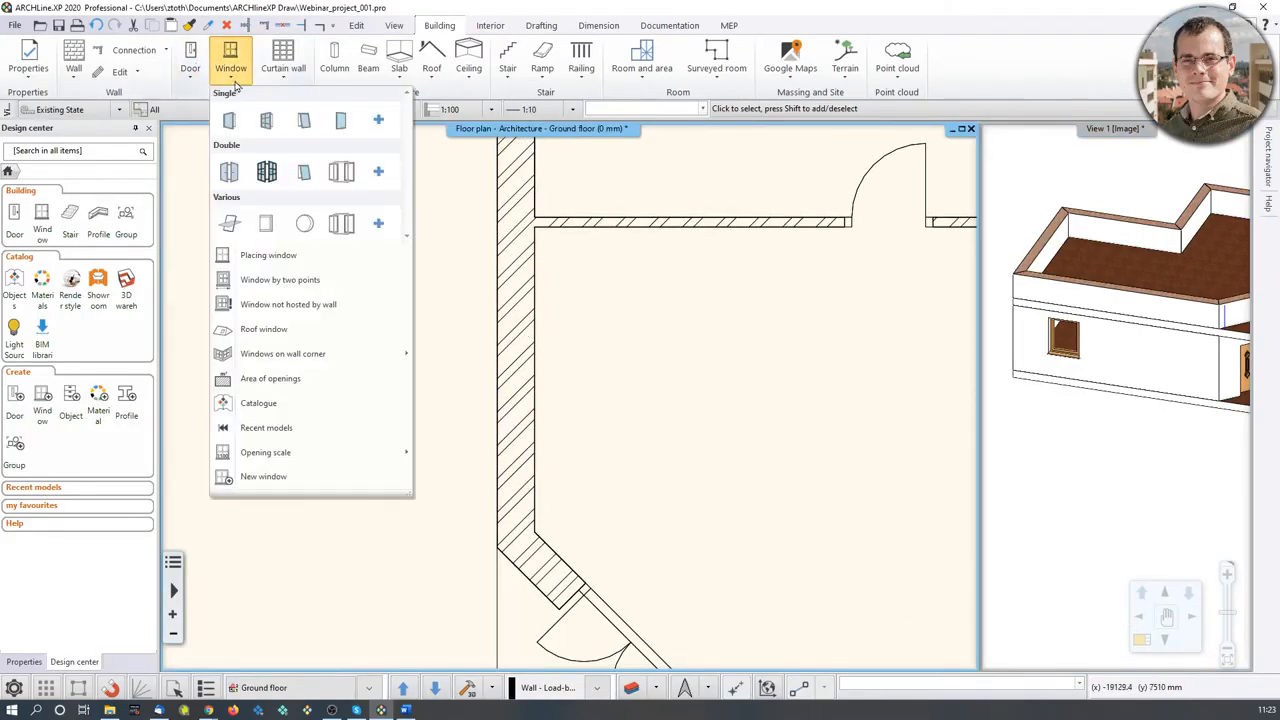
pyautogui.click(281, 179)
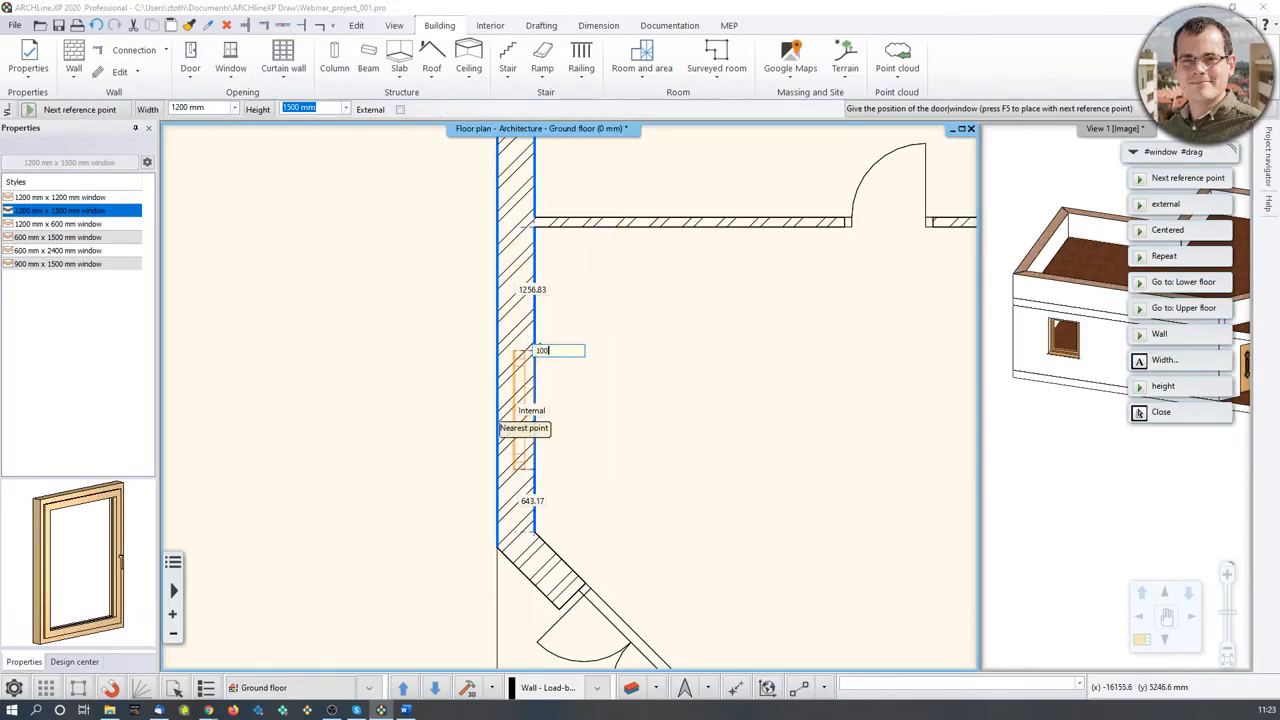
pyautogui.press('Return')
pyautogui.scroll(-1, 1116, 420)
pyautogui.scroll(-3, 430, 472)
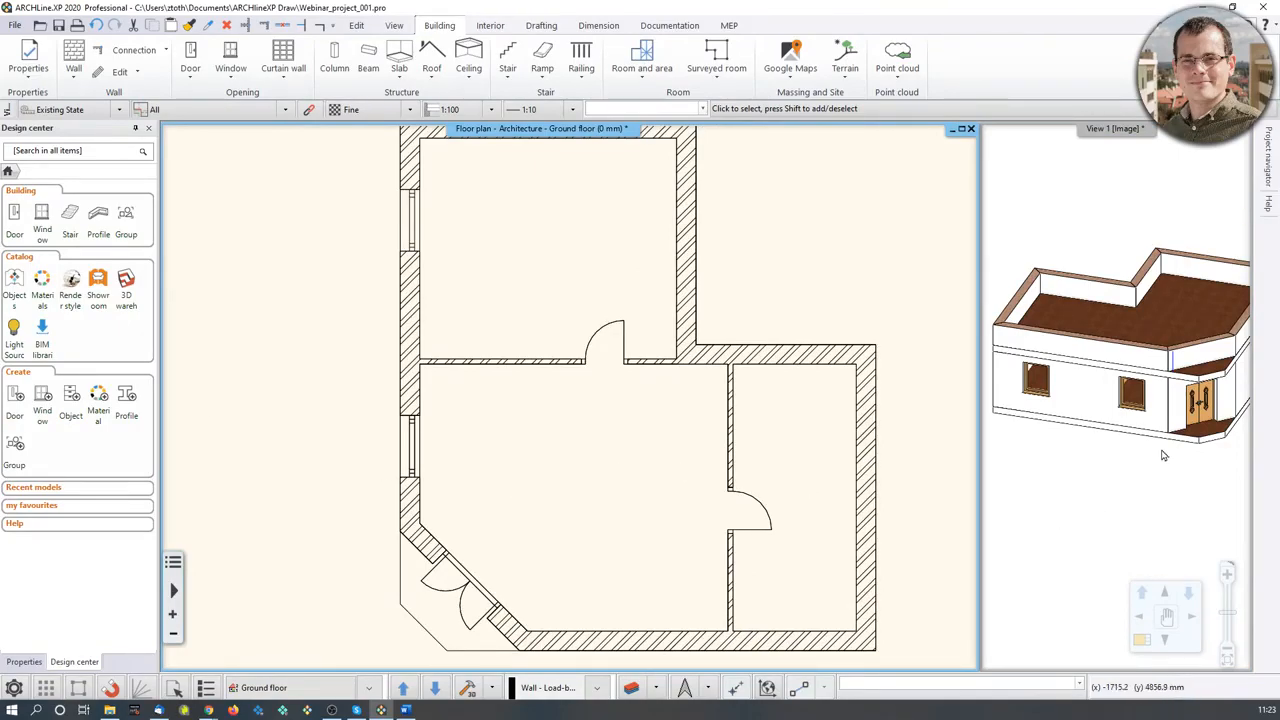
# Step: Swap the 3D view into the main window and examine the new windows and entrance door from outside
pyautogui.scroll(-3, 1163, 455)
pyautogui.moveTo(1146, 474); pyautogui.dragTo(1121, 443, button='middle')
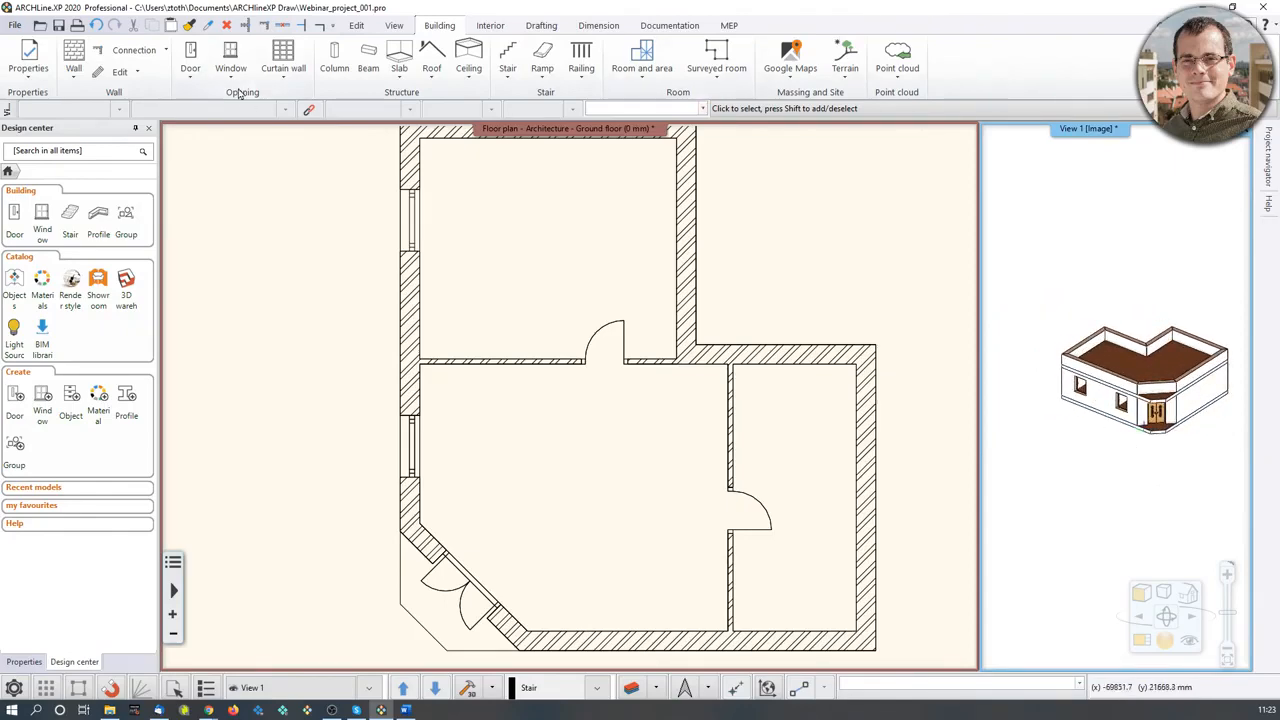
pyautogui.moveTo(1133, 329); pyautogui.dragTo(1128, 324, button='middle')
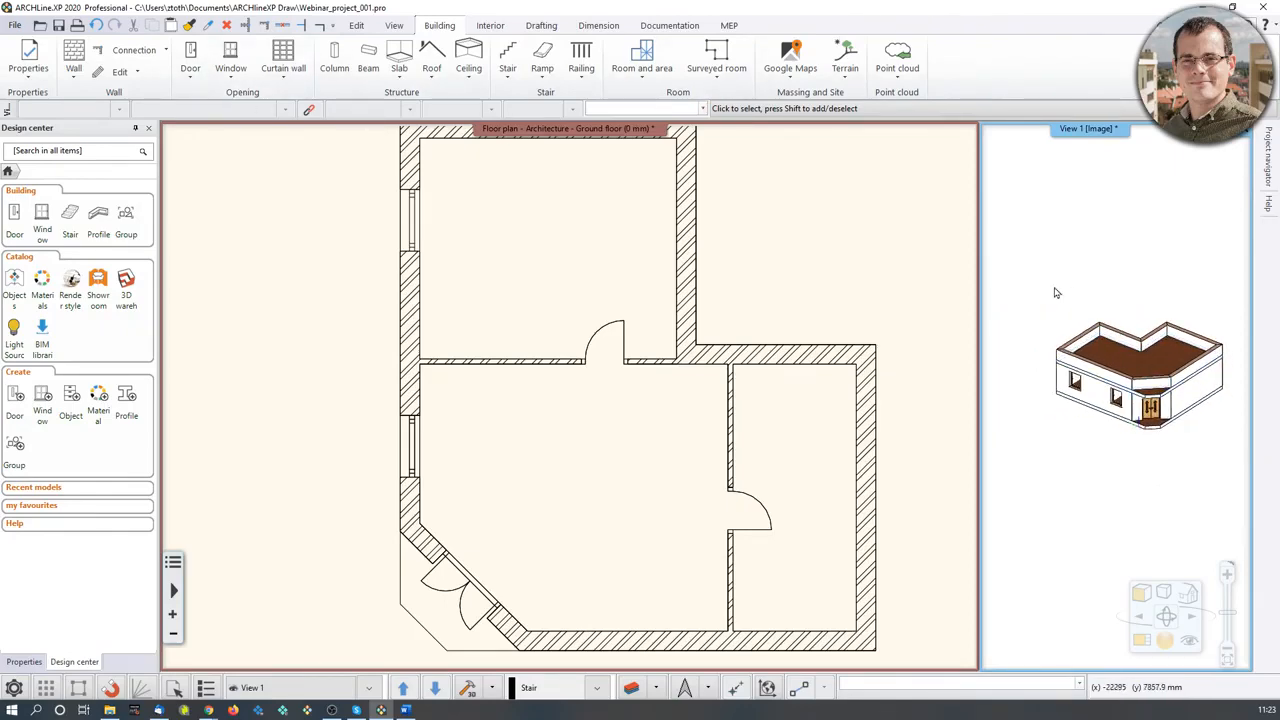
pyautogui.moveTo(1088, 129); pyautogui.dragTo(570, 300)
pyautogui.moveTo(490, 474); pyautogui.dragTo(512, 420, button='middle')
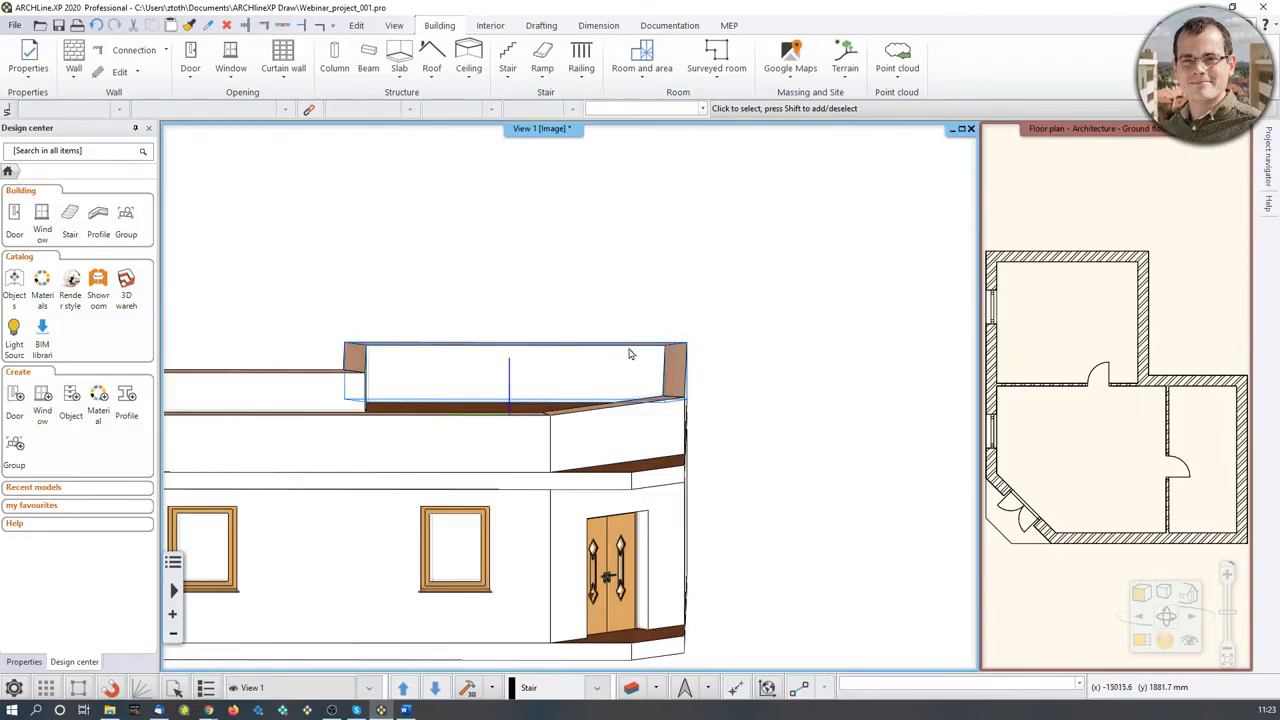
pyautogui.moveTo(631, 354); pyautogui.dragTo(769, 296, button='middle')
pyautogui.scroll(10, 540, 428)
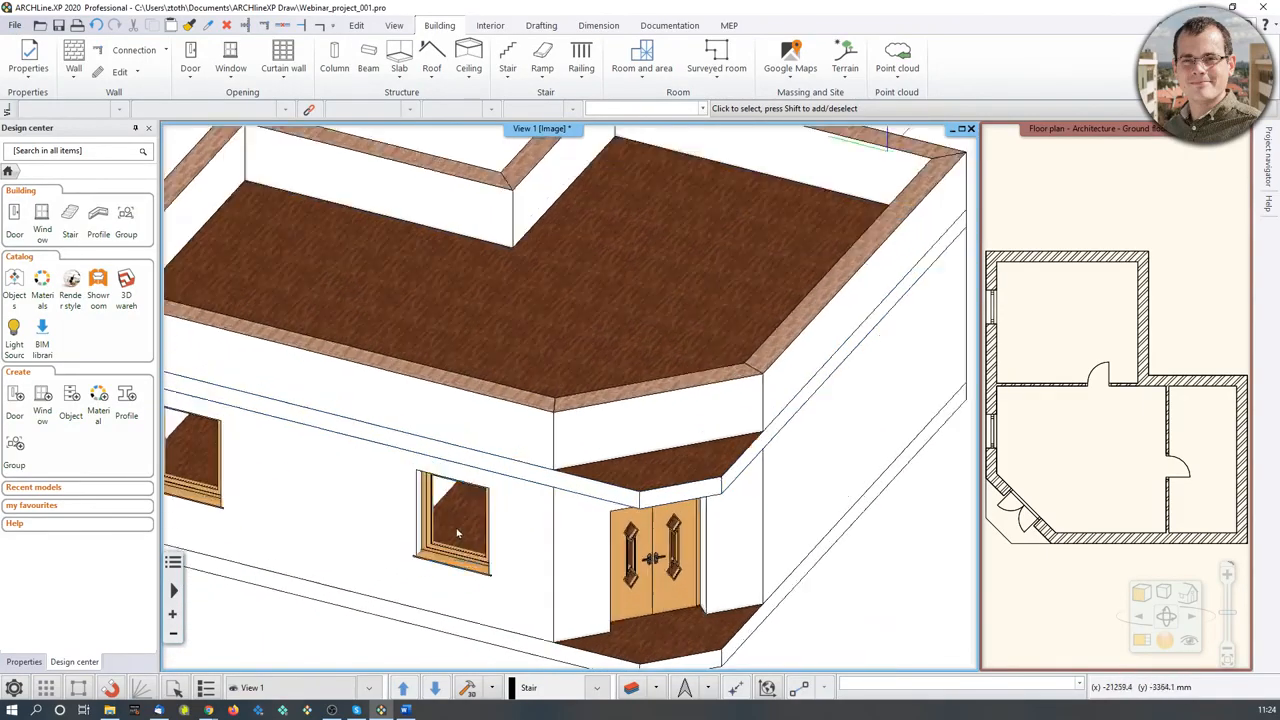
pyautogui.scroll(-8, 540, 428)
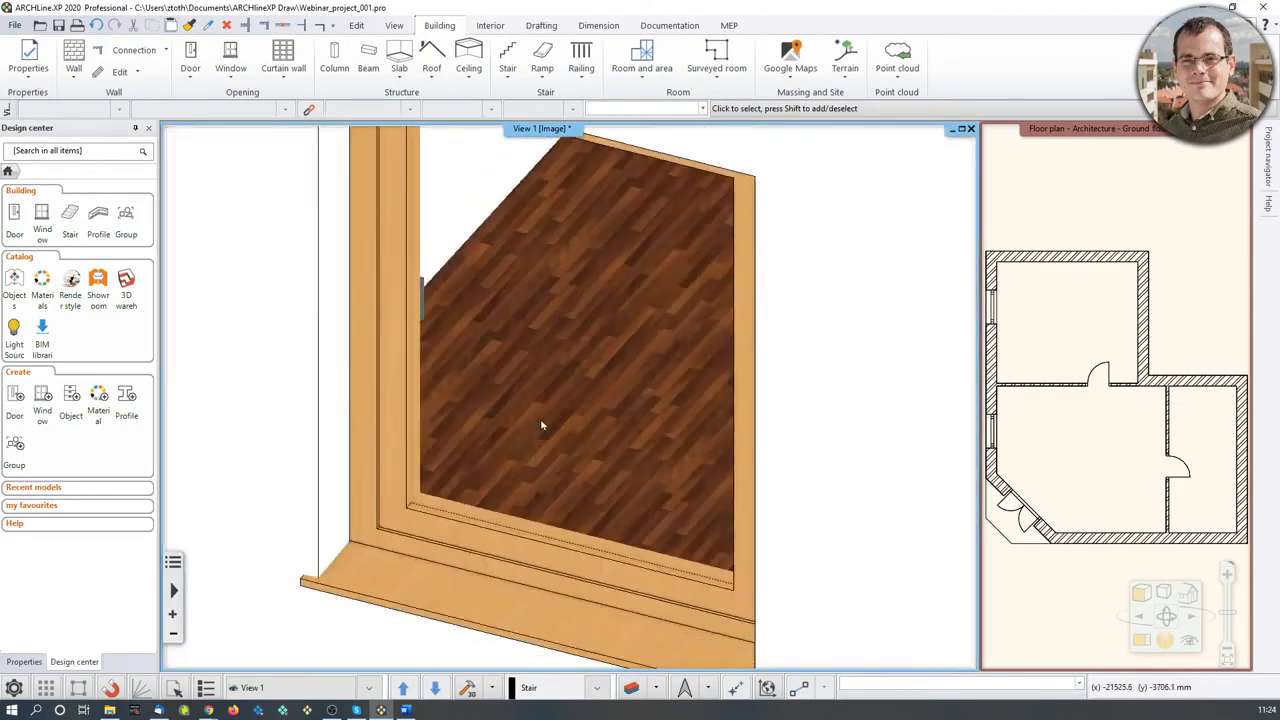
pyautogui.moveTo(936, 452); pyautogui.dragTo(614, 501, button='middle')
pyautogui.scroll(3, 631, 451)
pyautogui.scroll(2, 631, 451)
pyautogui.scroll(-6, 620, 450)
pyautogui.scroll(-2, 614, 448)
pyautogui.scroll(-2, 600, 460)
pyautogui.moveTo(596, 450); pyautogui.dragTo(622, 430, button='middle')
pyautogui.moveTo(622, 430); pyautogui.dragTo(640, 425, button='middle')
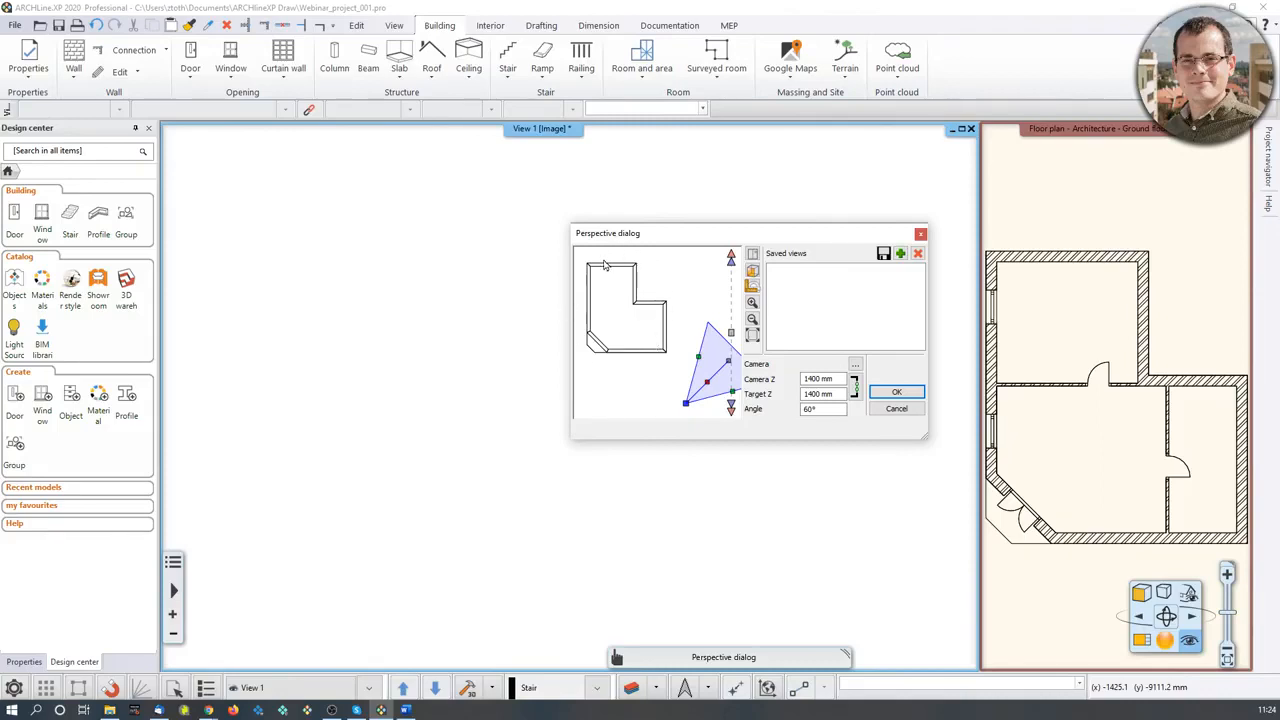
# Step: Show the floor plan in the perspective dialog, aim the camera across the vestibule towards its window and upper door, and save the view as Vestibule_01
pyautogui.click(752, 287)
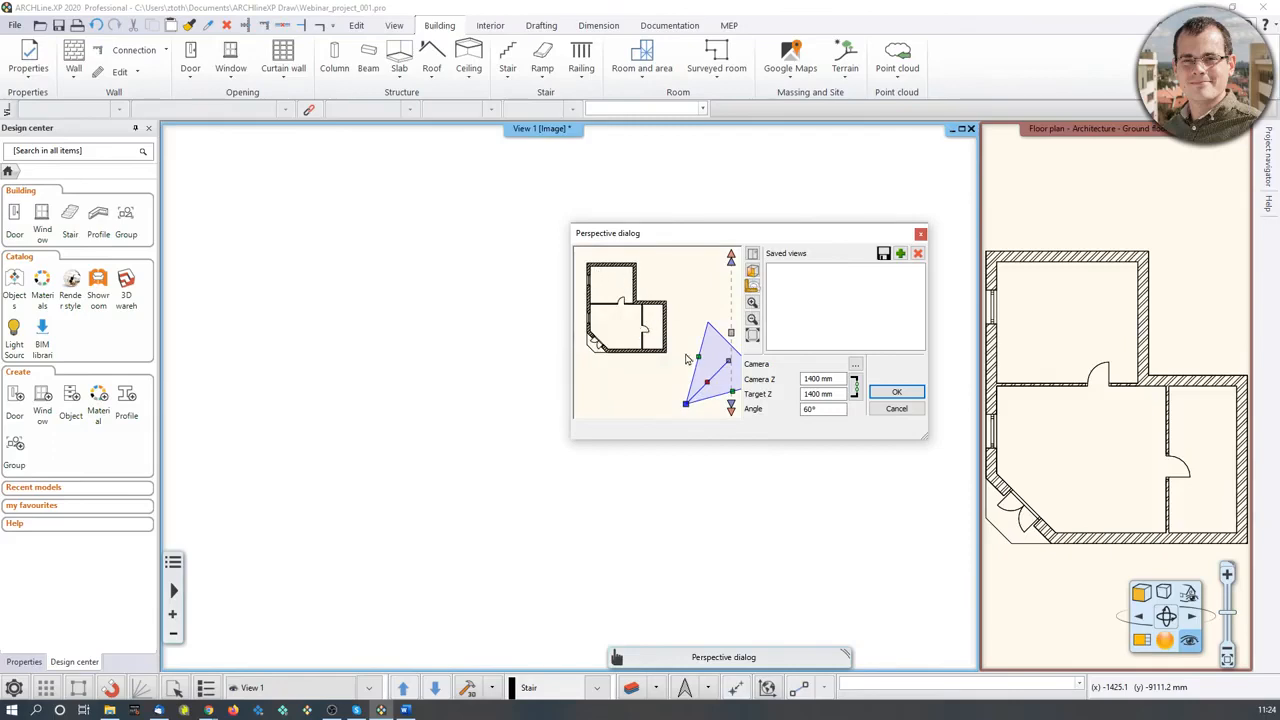
pyautogui.scroll(-2, 691, 363)
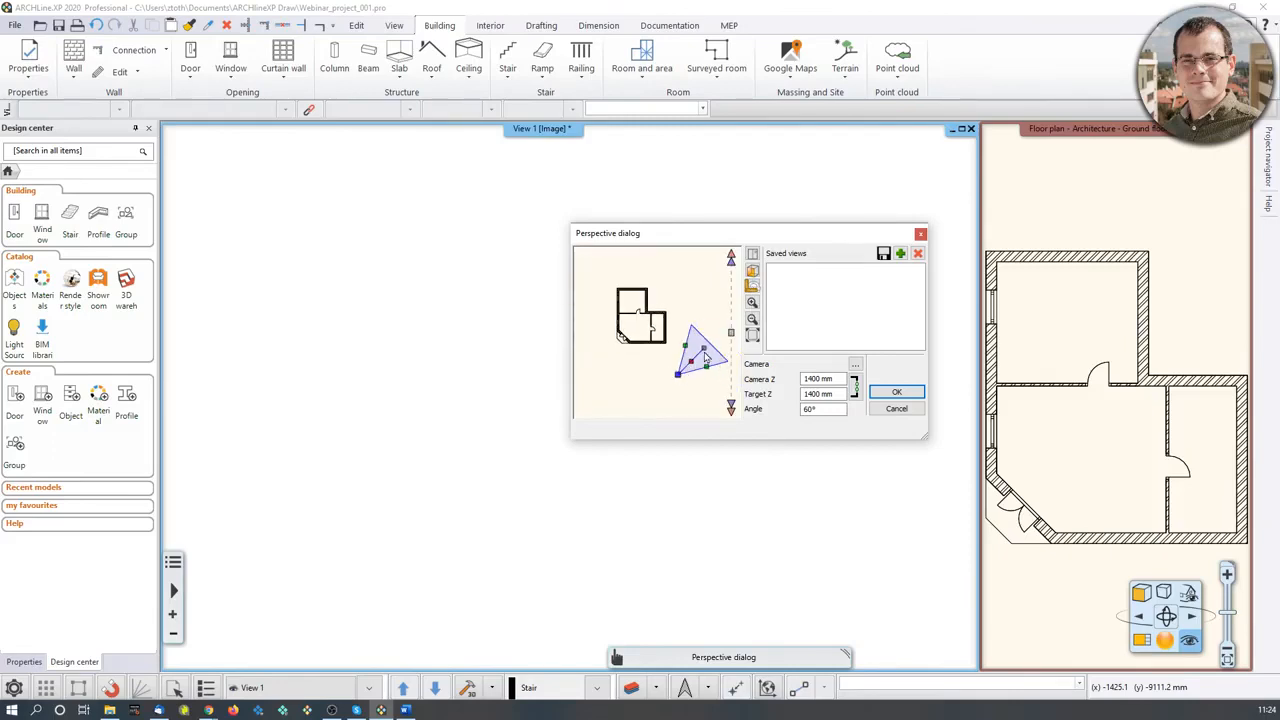
pyautogui.scroll(2, 706, 351)
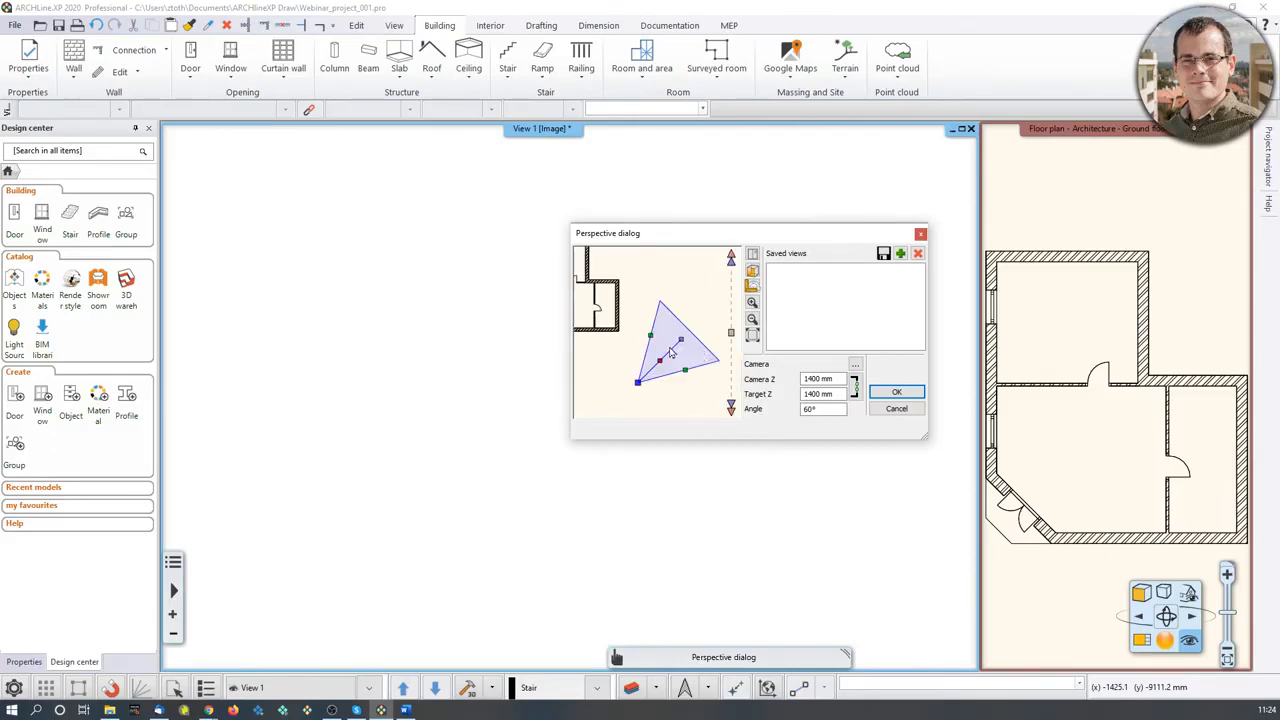
pyautogui.moveTo(682, 343); pyautogui.dragTo(594, 318)
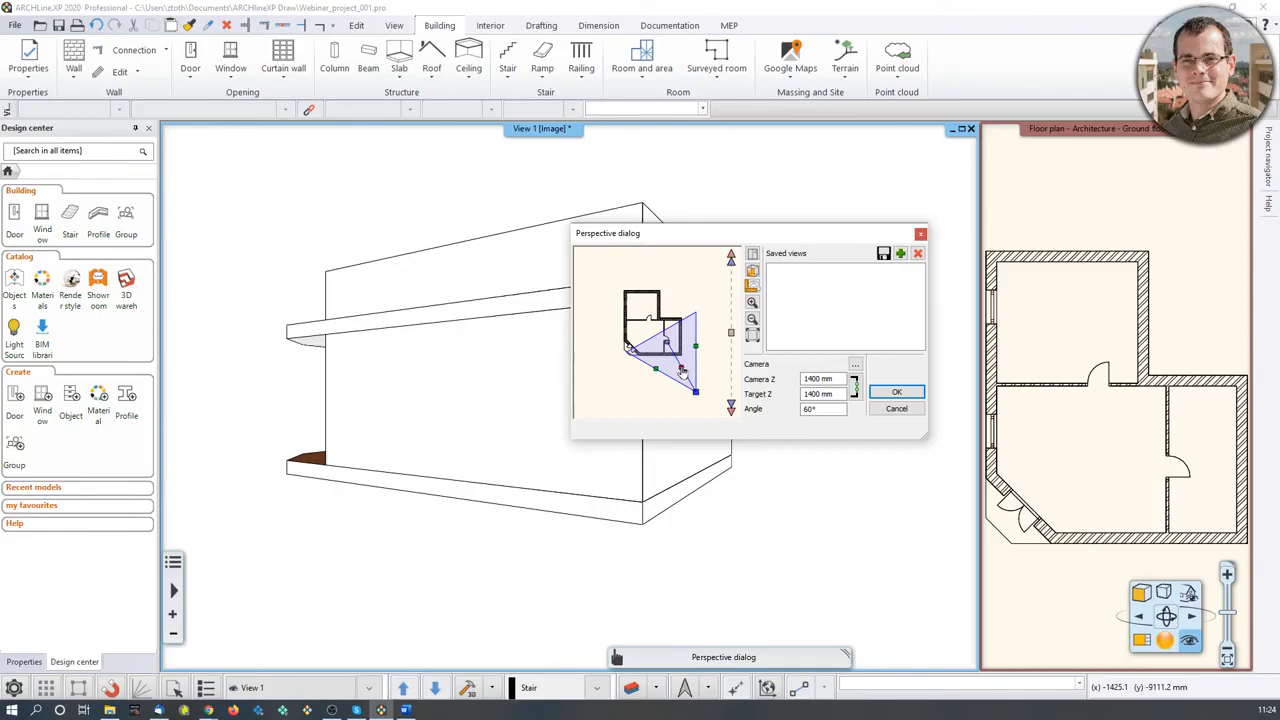
pyautogui.moveTo(682, 370); pyautogui.dragTo(645, 326)
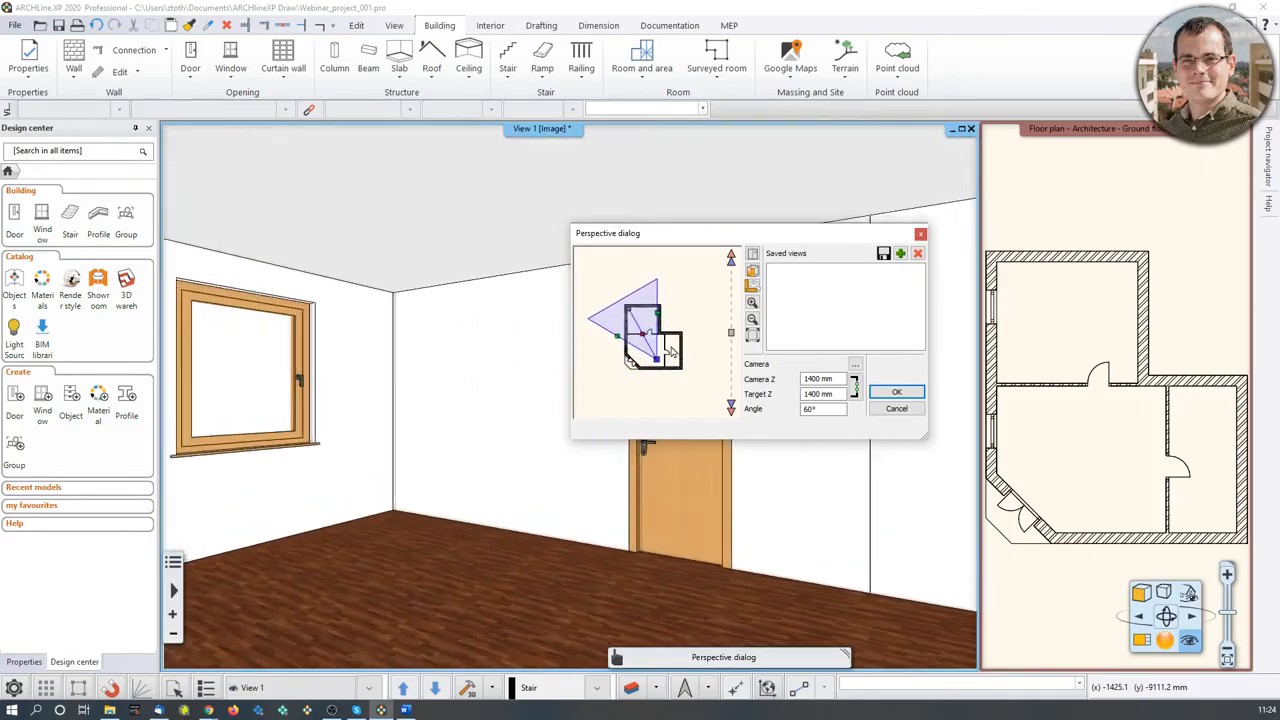
pyautogui.click(900, 253)
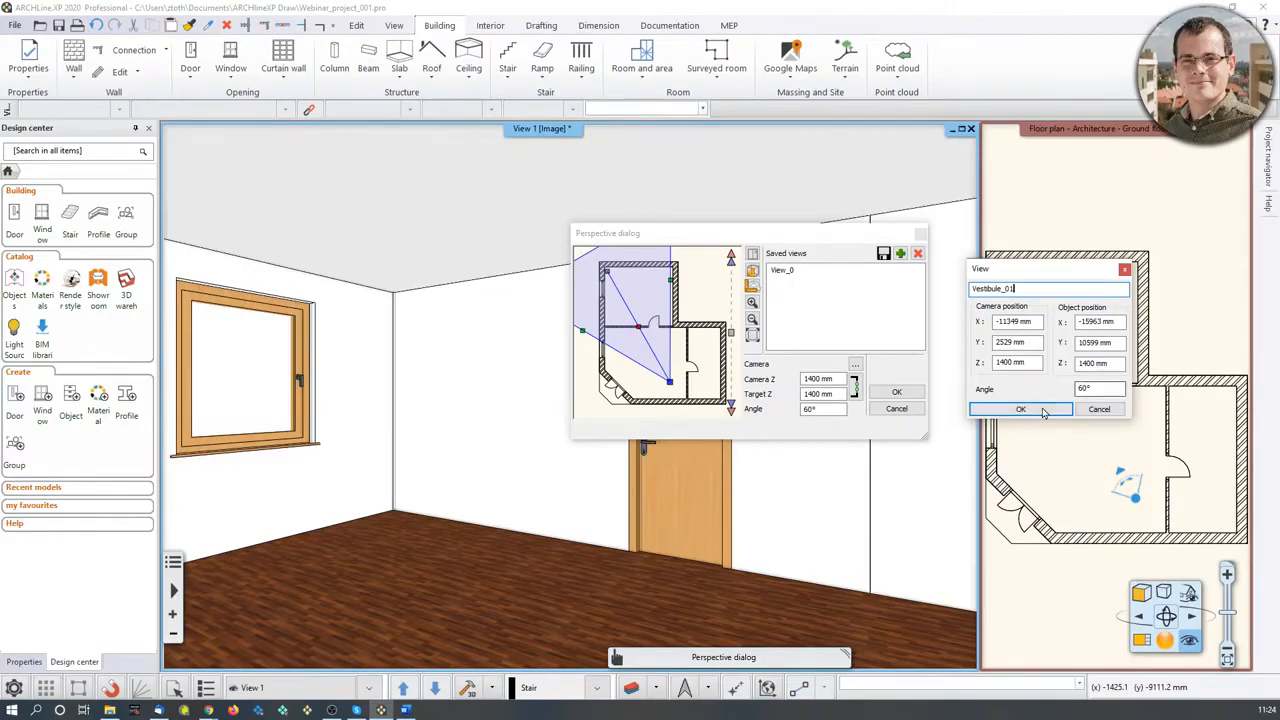
pyautogui.click(1008, 408)
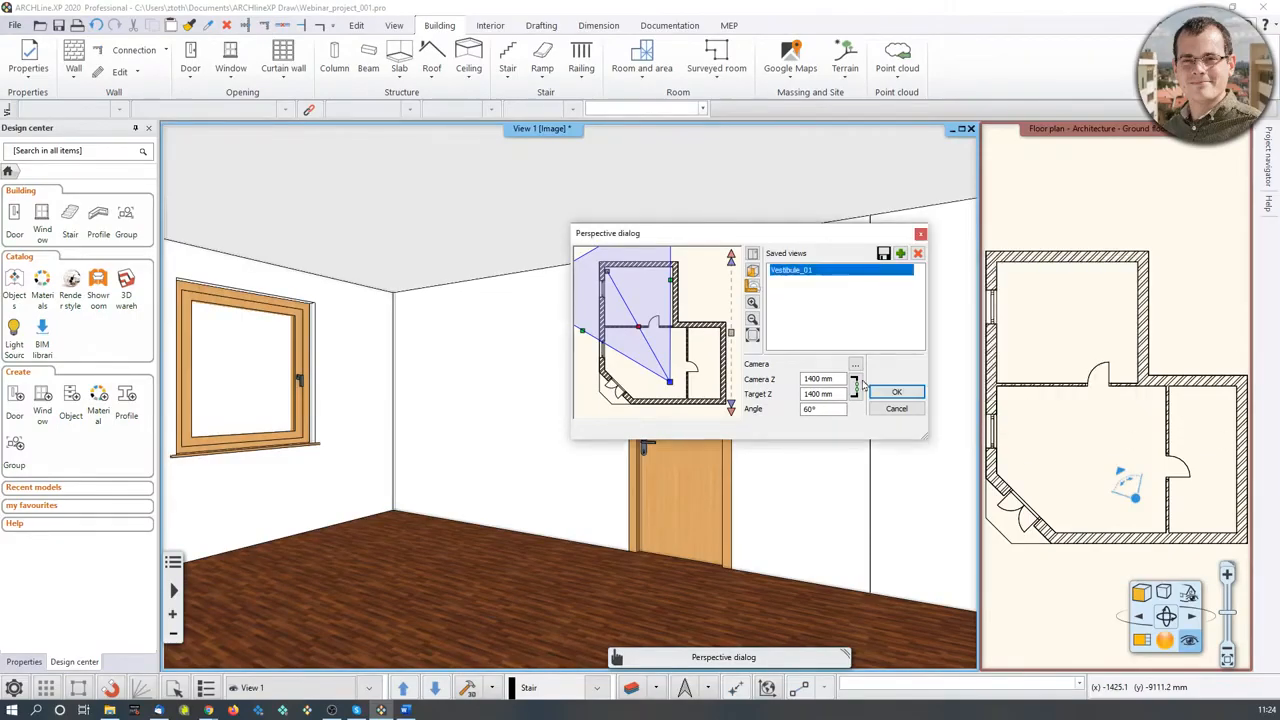
# Step: Move the camera to the entrance corner, aim it at the two interior doors, save the view as Vestibule_02 and accept the perspective
pyautogui.click(672, 386)
pyautogui.moveTo(668, 386); pyautogui.dragTo(613, 387)
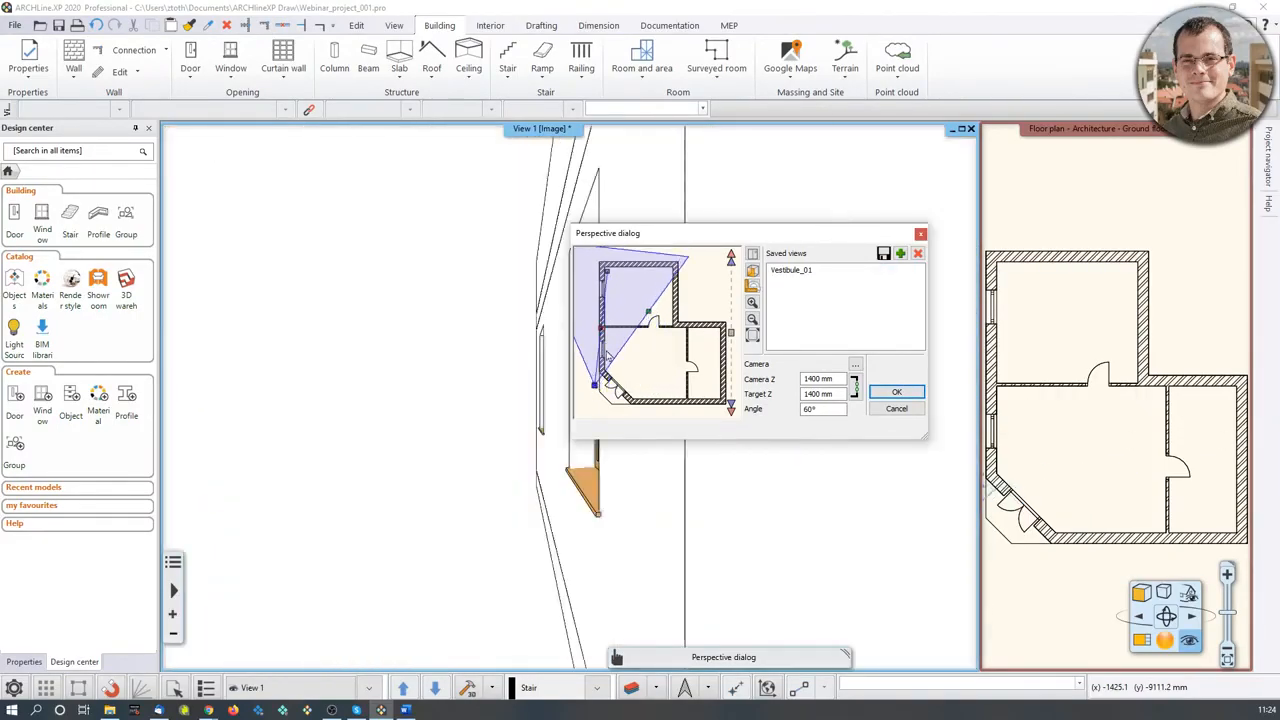
pyautogui.click(900, 253)
pyautogui.click(760, 402)
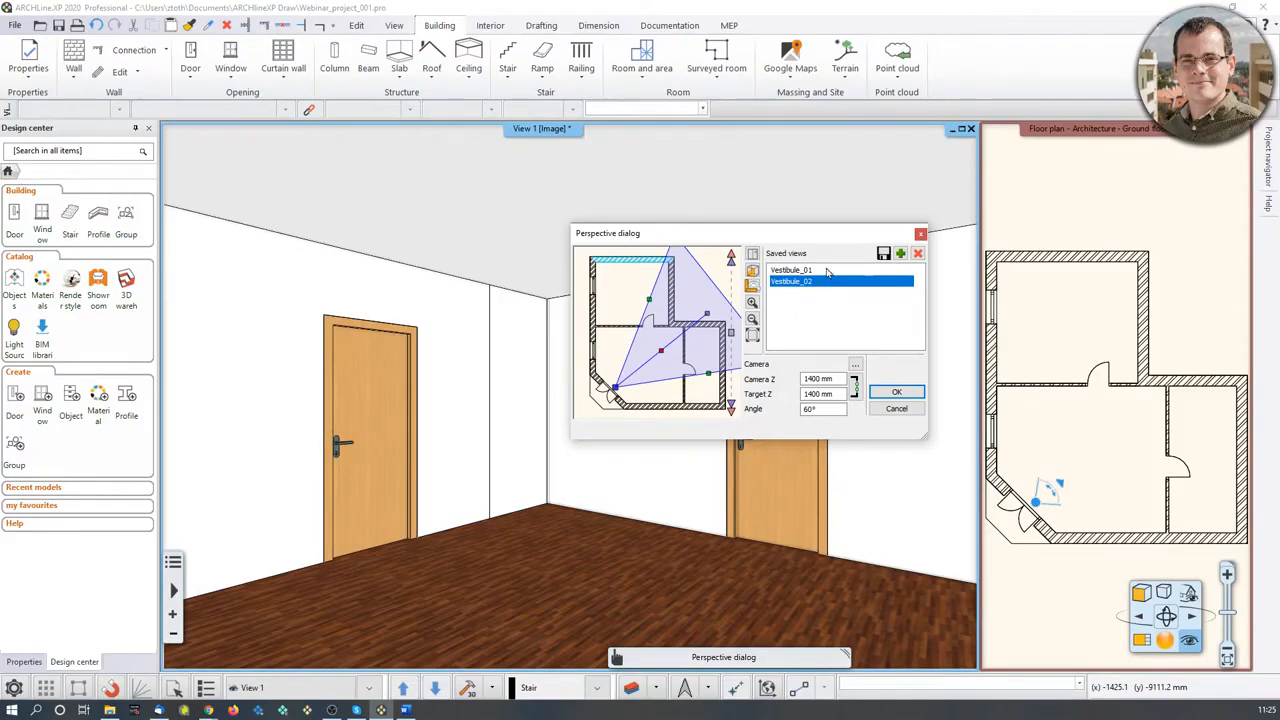
pyautogui.click(896, 392)
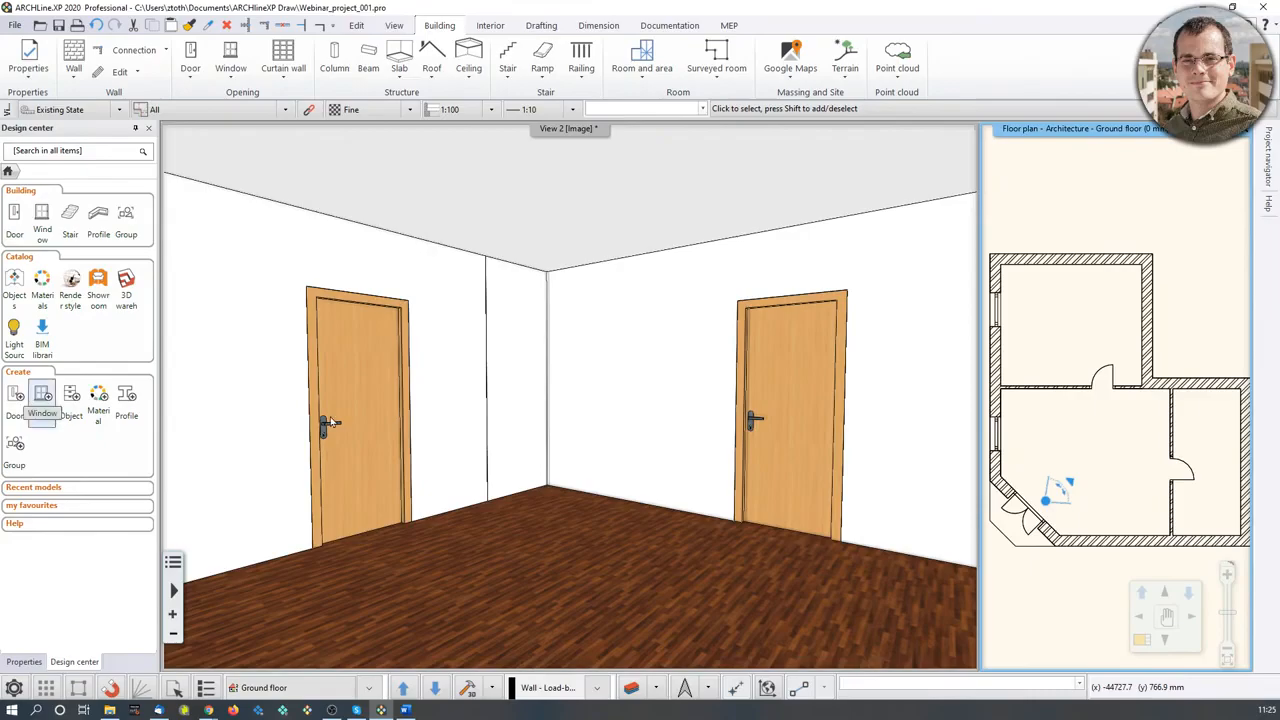
# Step: Return the floor plan to the main window and quick-dimension the inner face of the upper room's top wall, placing the dimension above the building
pyautogui.click(1141, 641)
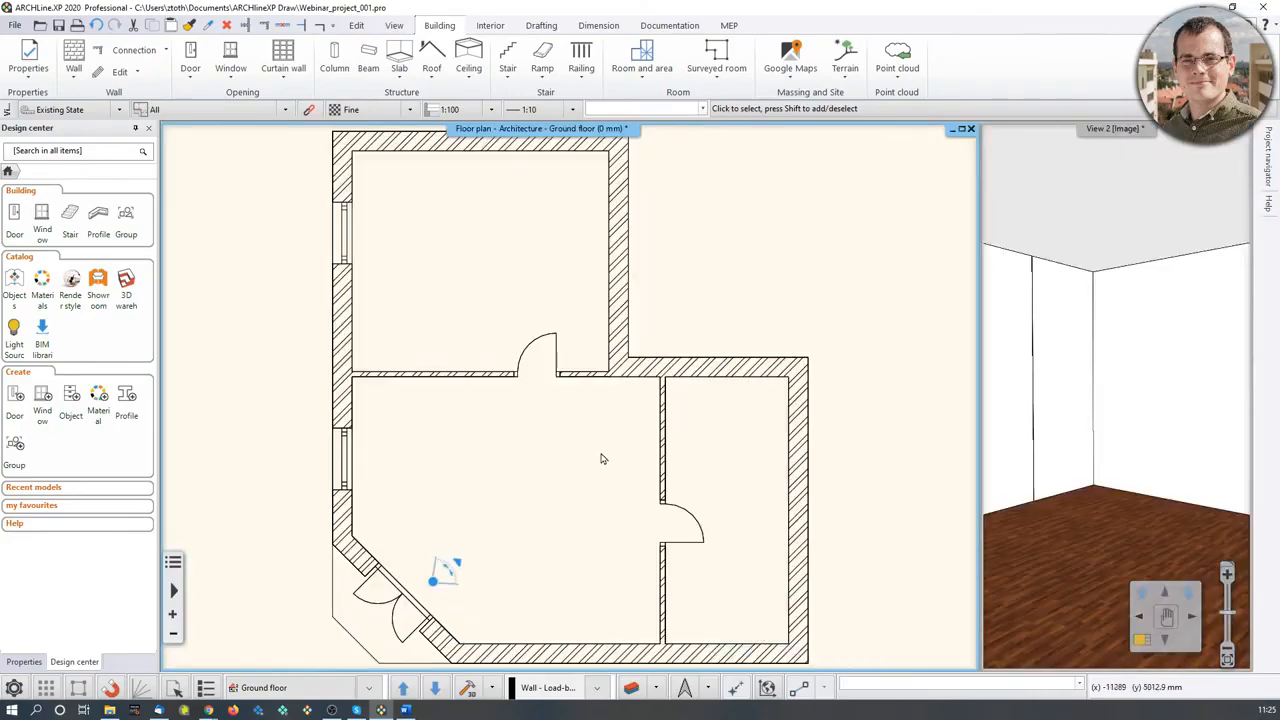
pyautogui.scroll(-2, 596, 448)
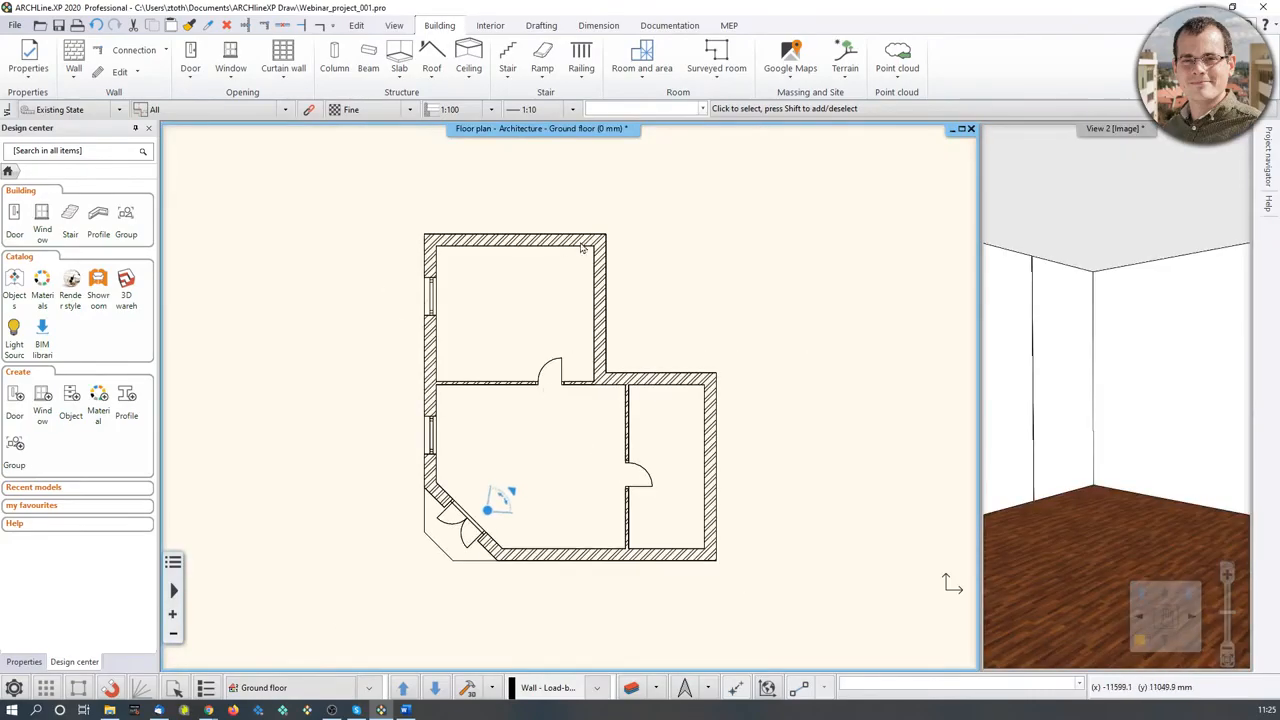
pyautogui.click(600, 26)
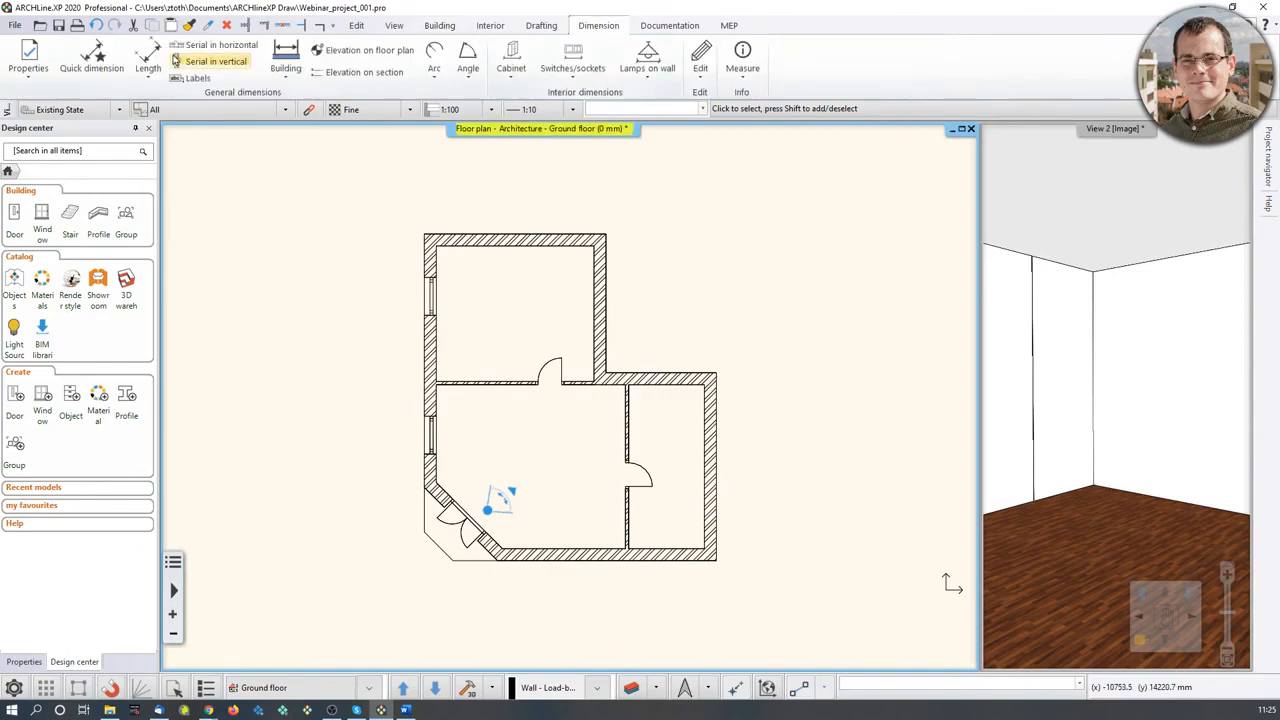
pyautogui.click(100, 55)
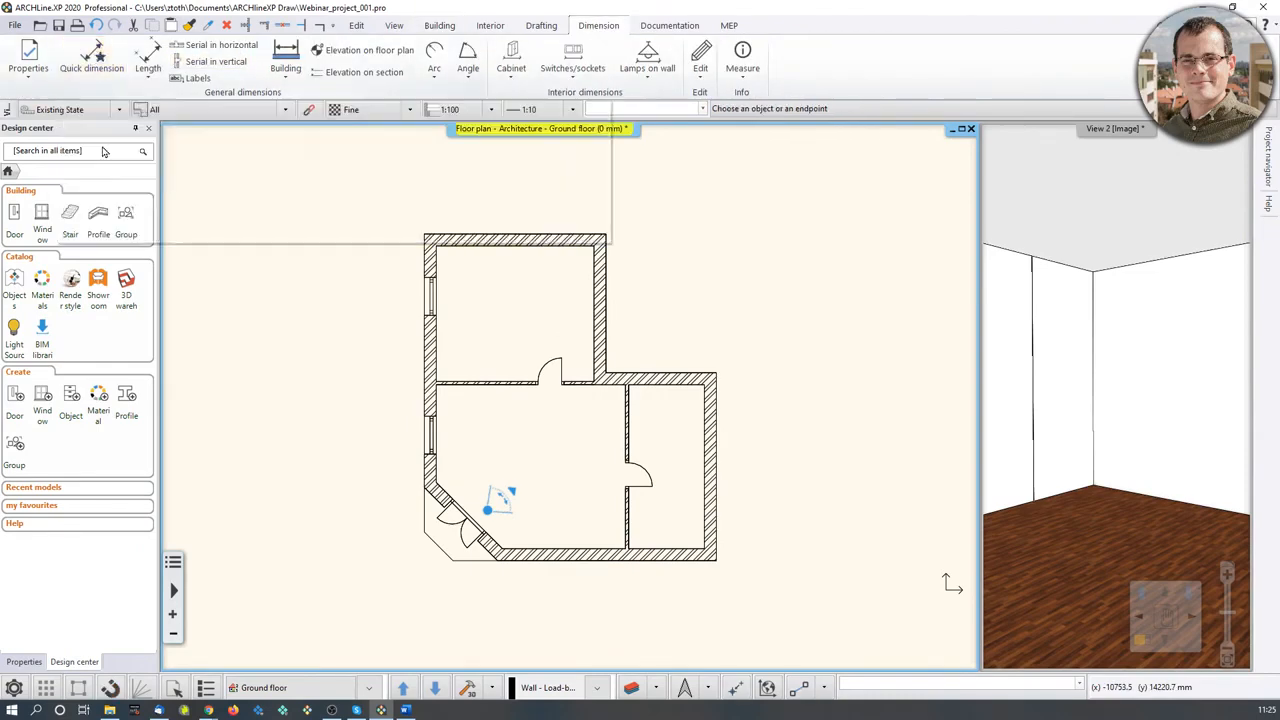
pyautogui.click(513, 251)
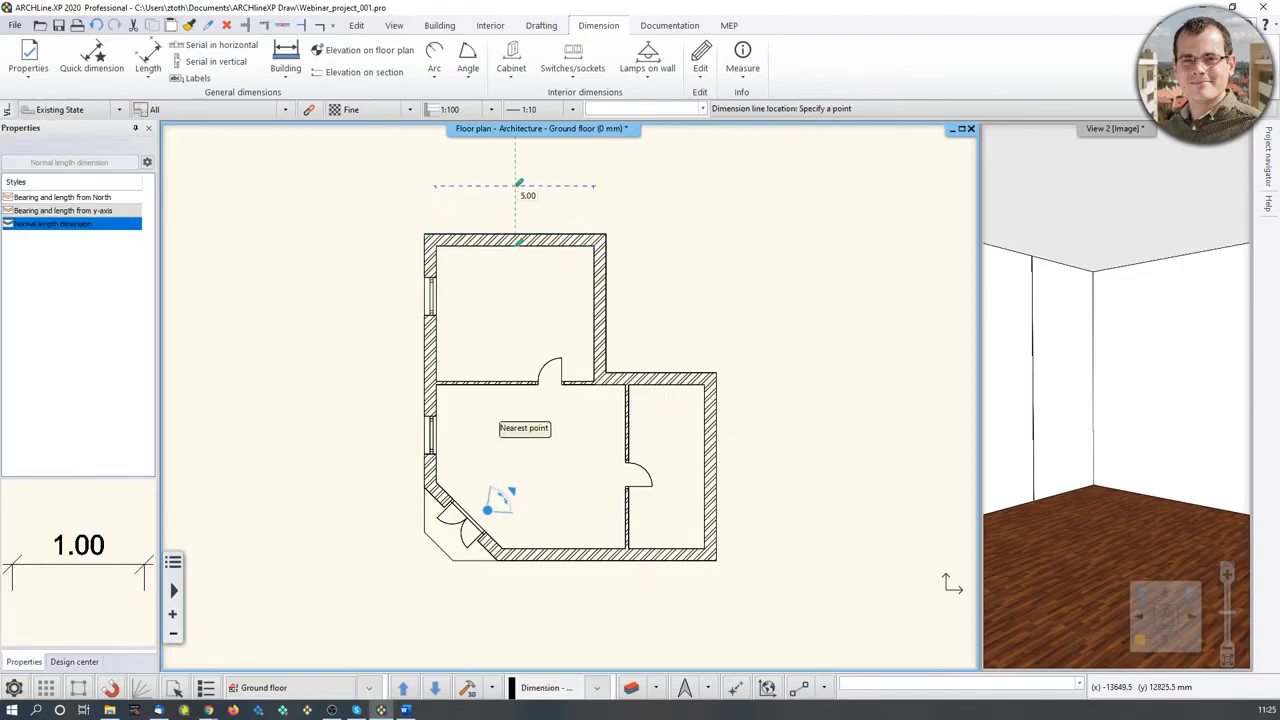
pyautogui.click(518, 184)
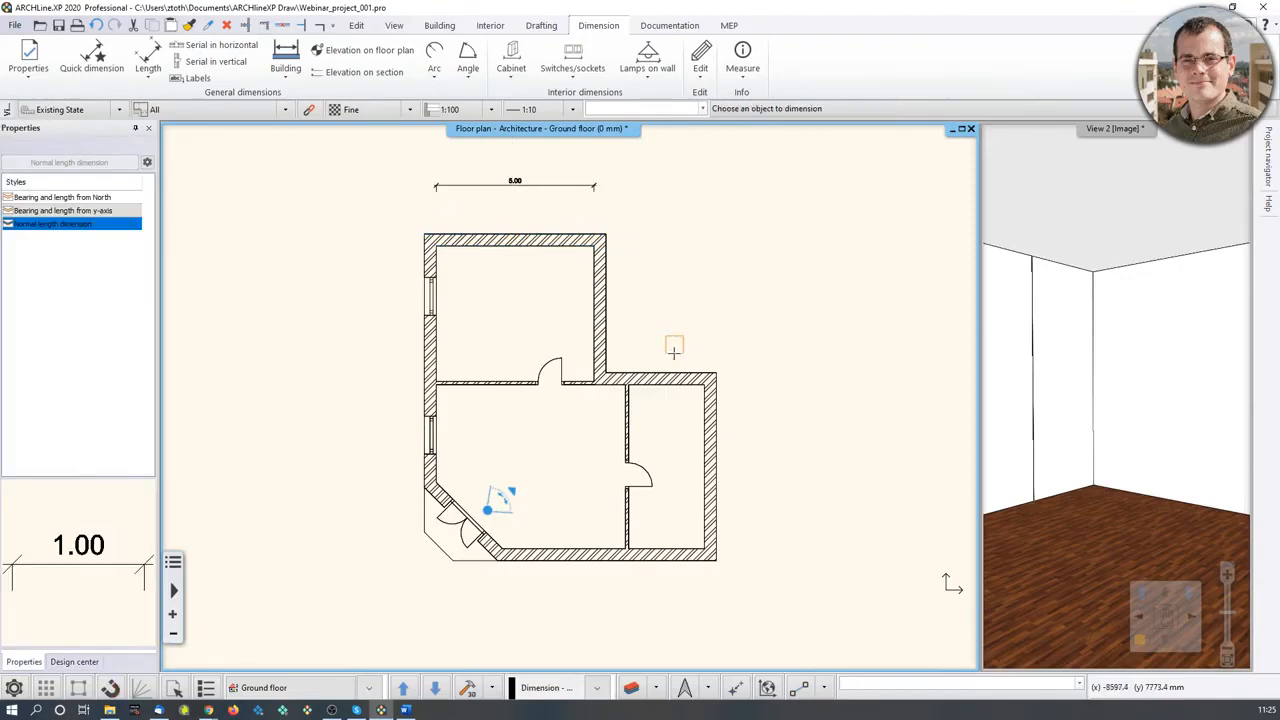
# Step: Quick-dimension the small right room's top wall and the short wall section beside it, aligned with the existing dimension above the building
pyautogui.click(671, 384)
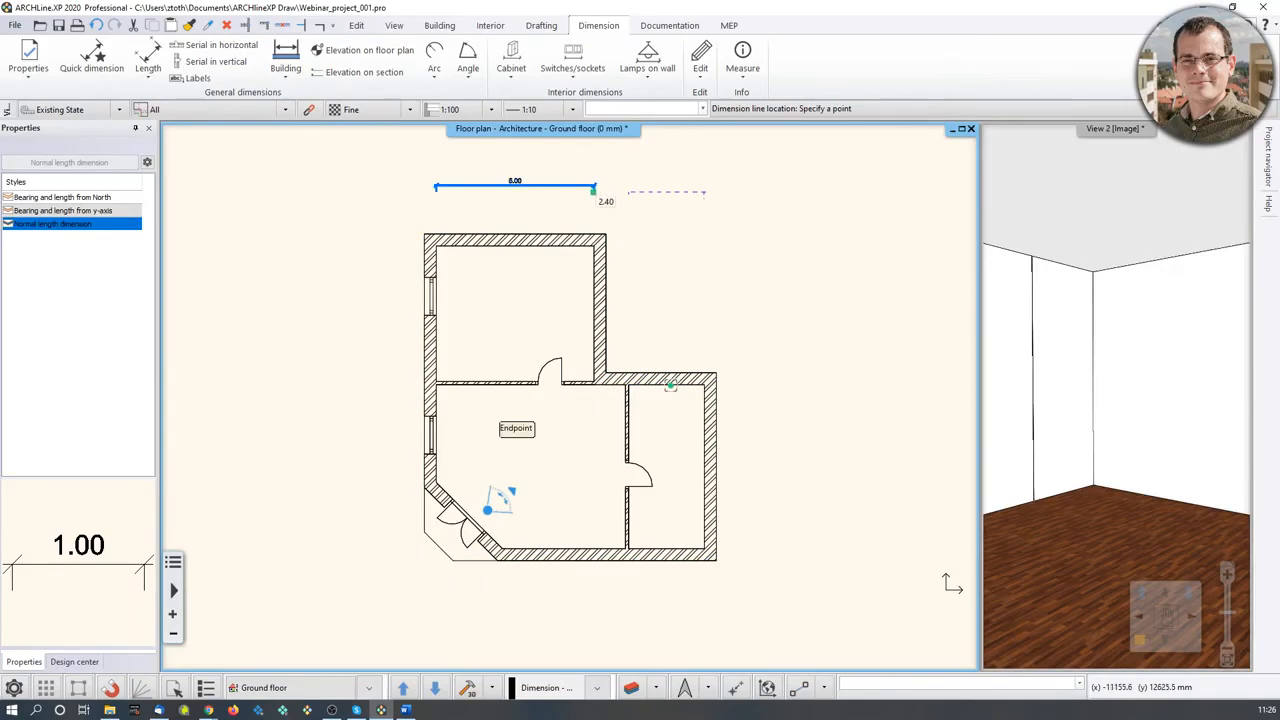
pyautogui.click(620, 200)
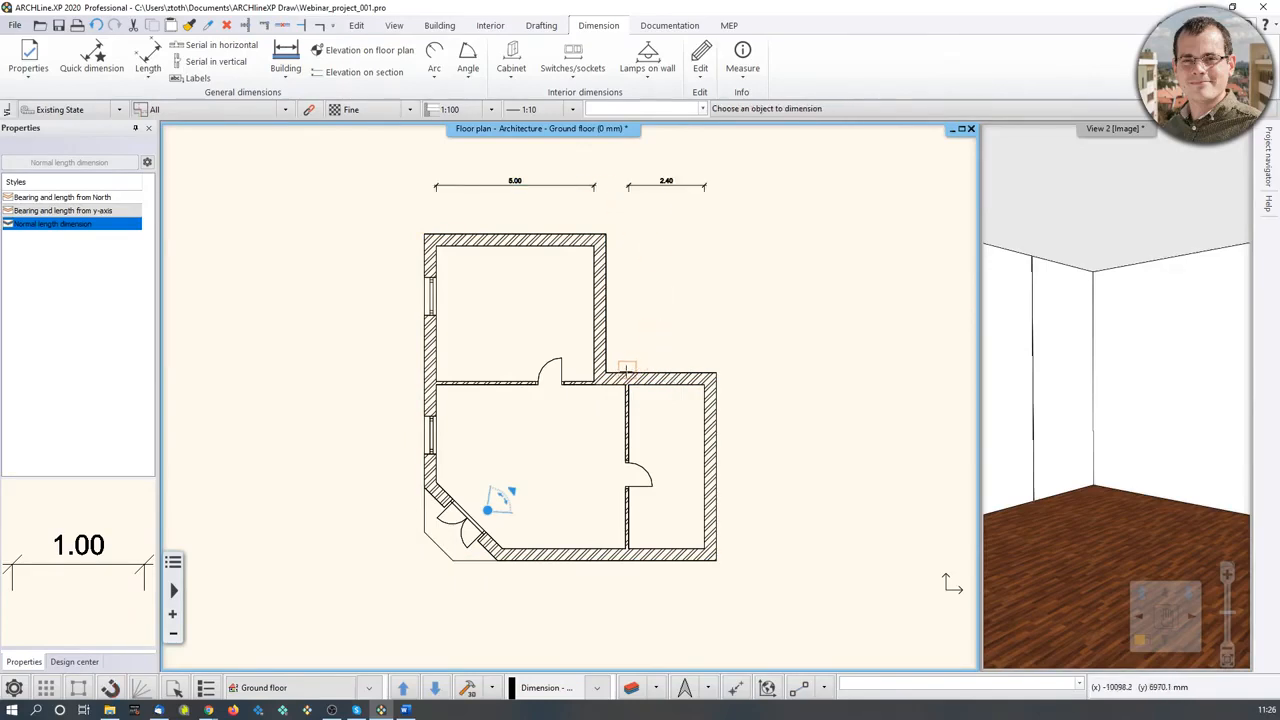
pyautogui.click(614, 380)
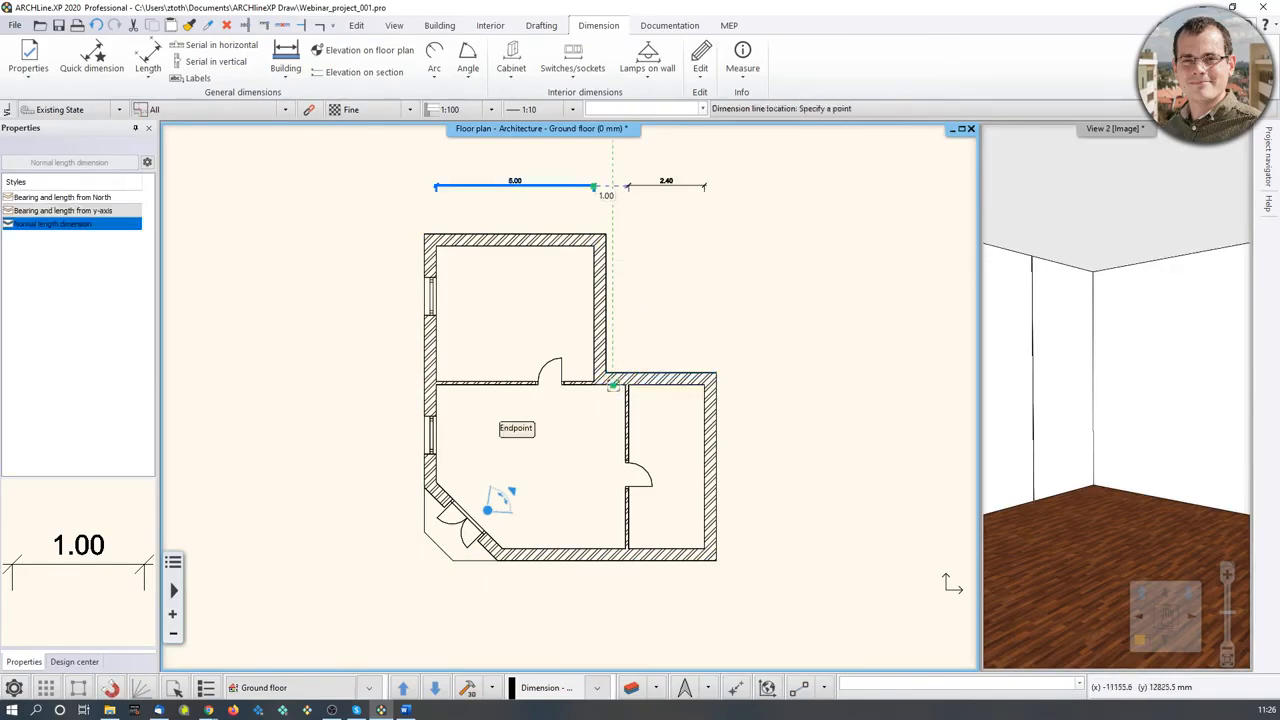
pyautogui.click(626, 205)
# Step: Dimension the inner right walls of the upper room and the small right room in one line to the right of the building
pyautogui.click(591, 267)
pyautogui.click(766, 400)
pyautogui.scroll(3, 766, 417)
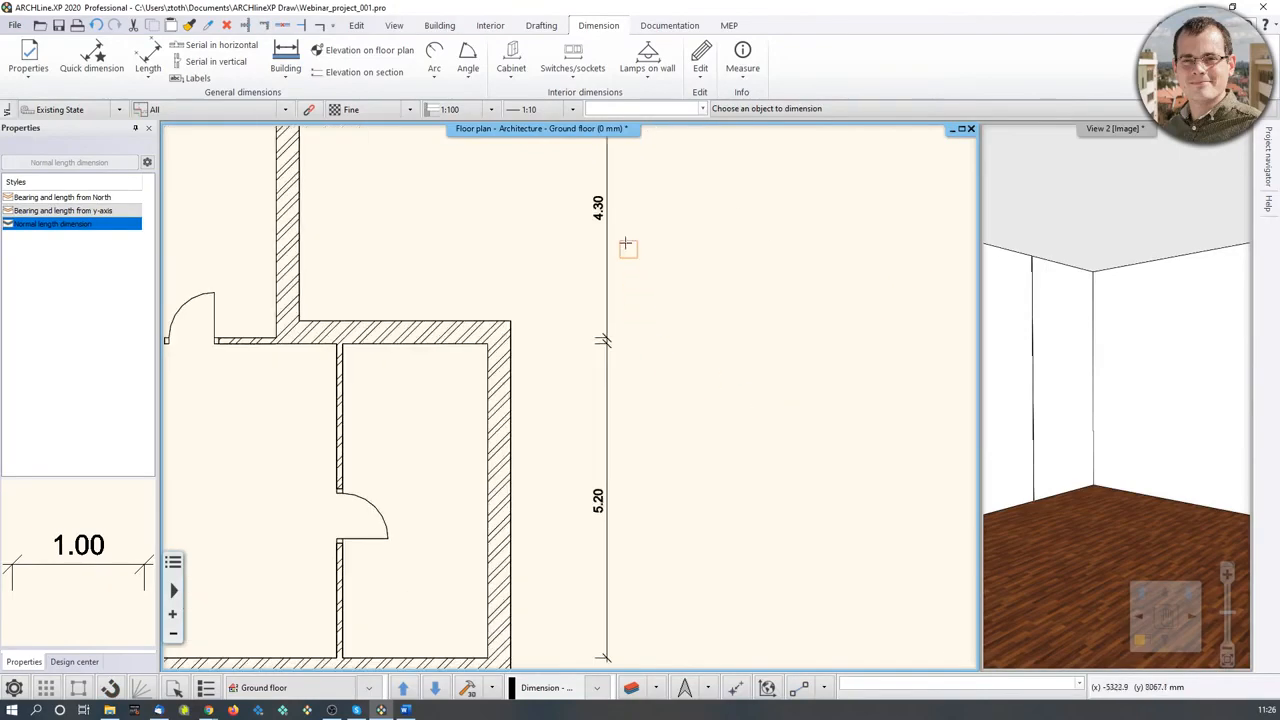
pyautogui.scroll(-2, 600, 578)
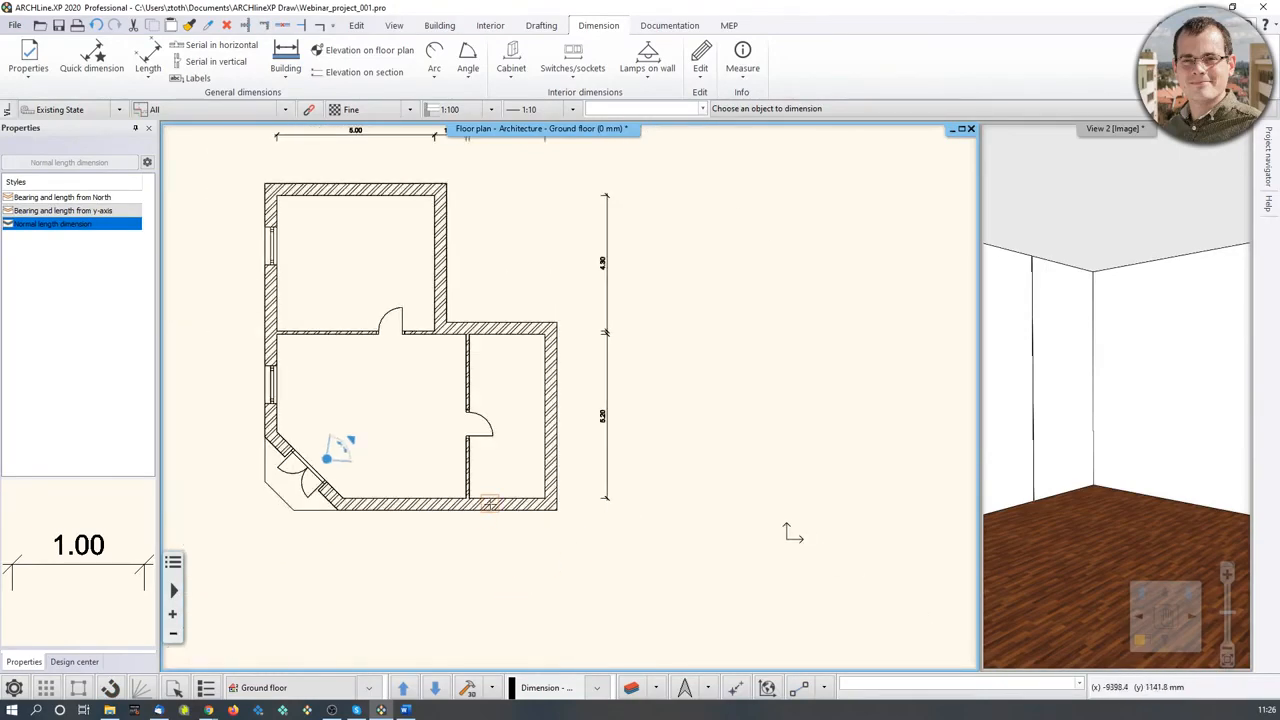
# Step: Dimension the inner bottom walls of the small right room and the vestibule, aligning both dimensions below the building
pyautogui.click(491, 503)
pyautogui.click(485, 560)
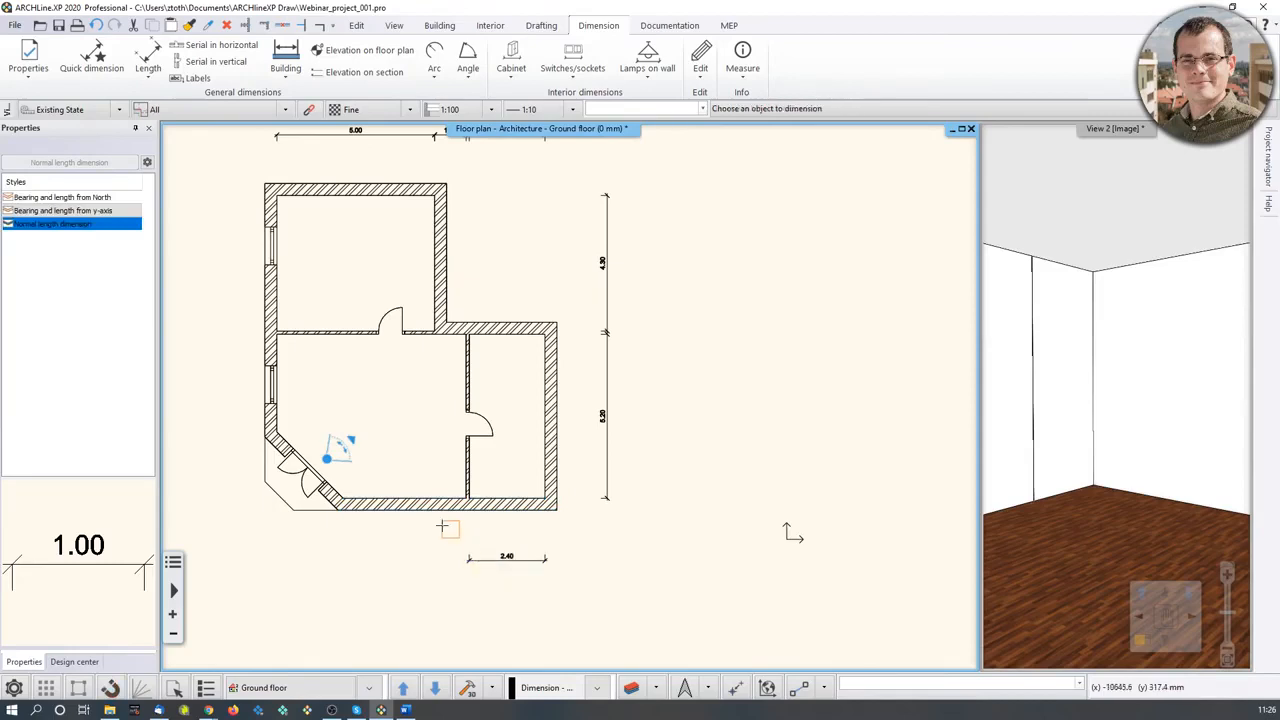
pyautogui.click(432, 500)
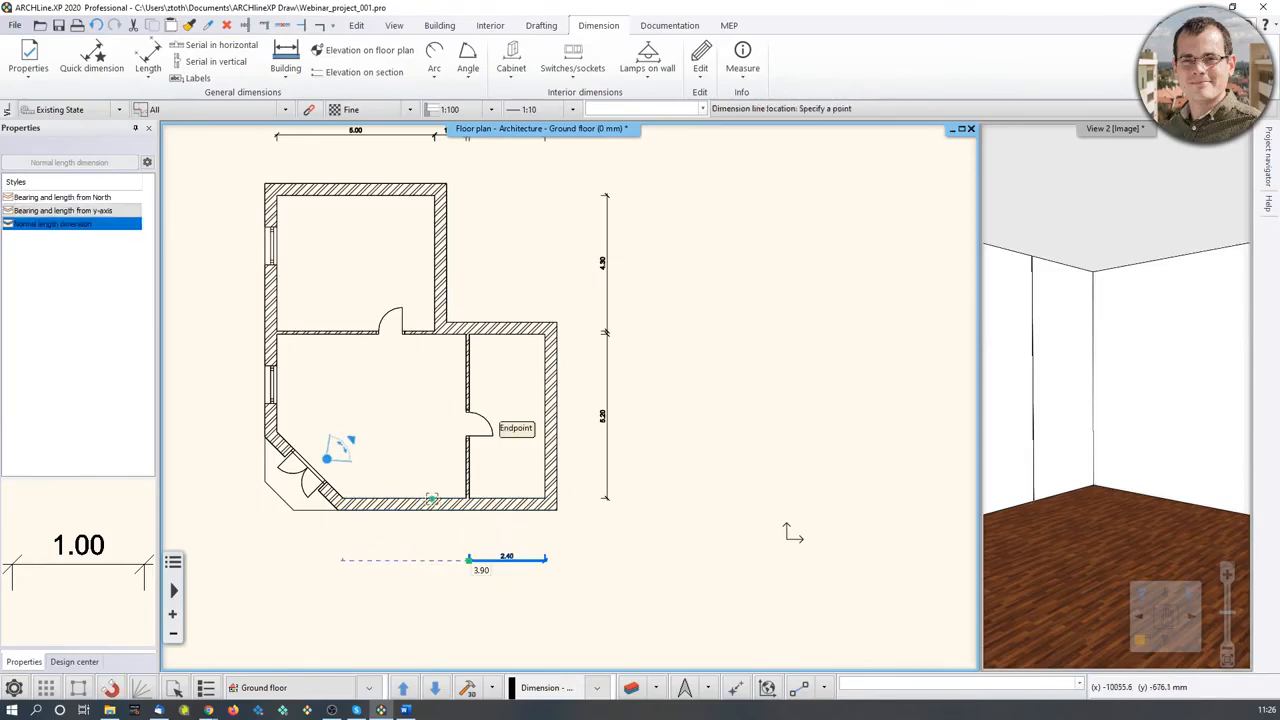
pyautogui.click(469, 560)
# Step: Dimension the inner left walls of the upper room and the vestibule in one line left of the building, and finish quick dimensioning
pyautogui.moveTo(329, 376); pyautogui.dragTo(428, 426, button='middle')
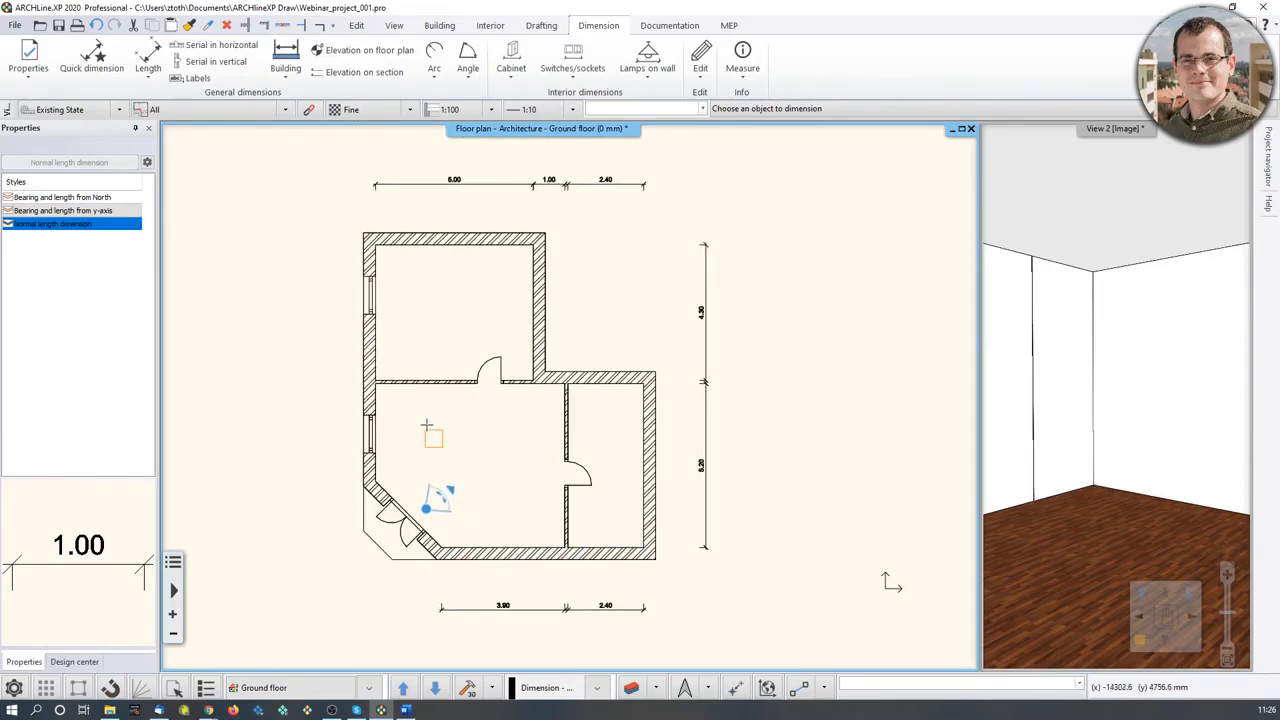
pyautogui.click(377, 331)
pyautogui.click(320, 330)
pyautogui.click(368, 430)
pyautogui.click(320, 430)
pyautogui.press('Escape')
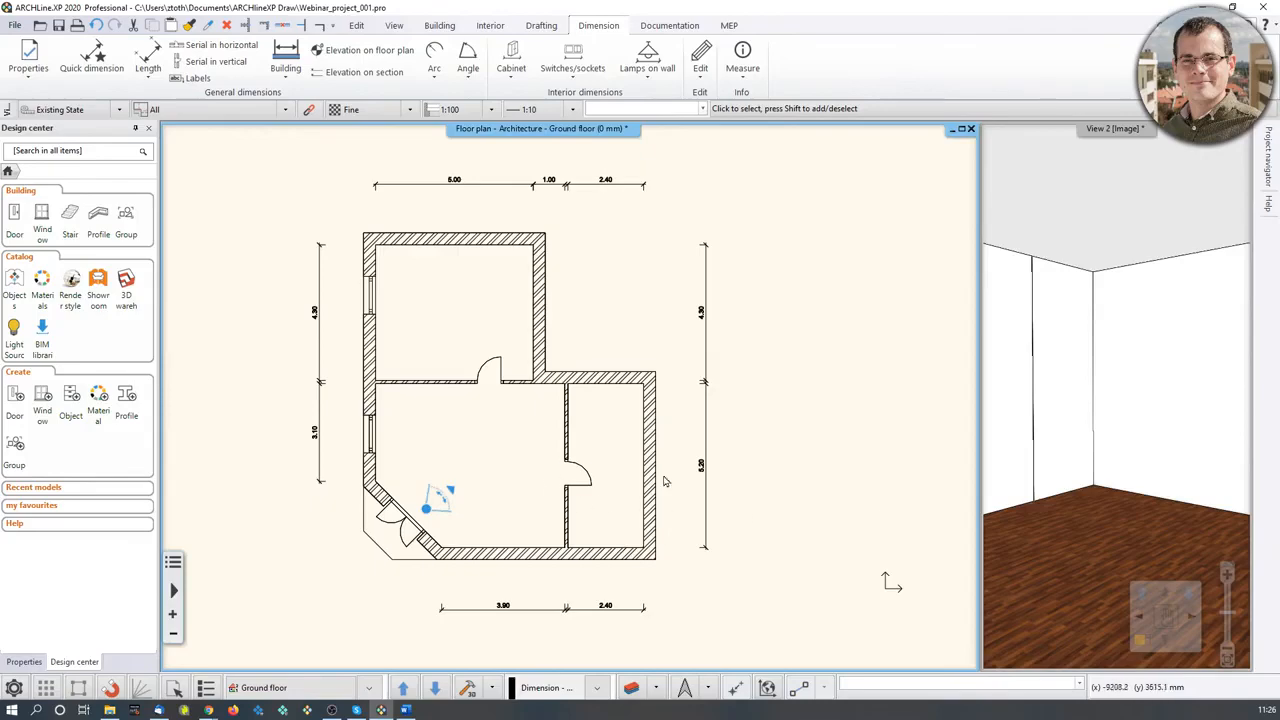
# Step: Swap the 3D view into the main window and display the saved Vestibule_02 perspective
pyautogui.click(1158, 484)
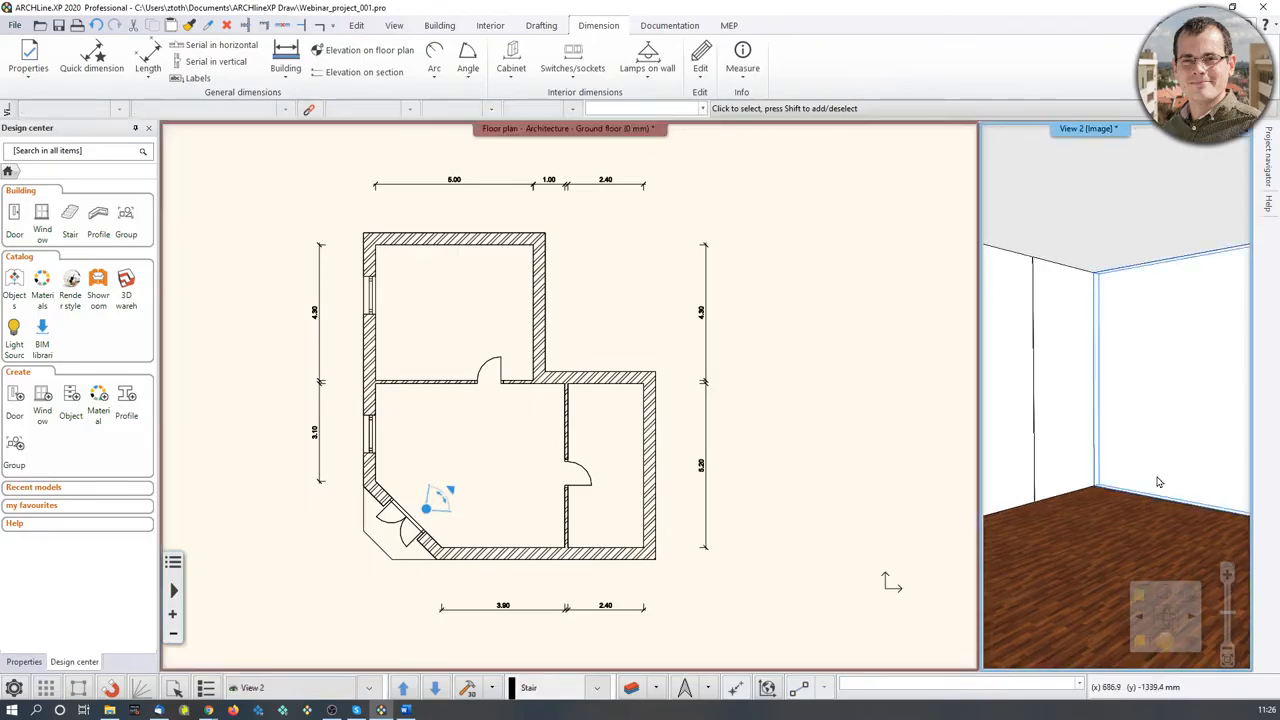
pyautogui.click(1140, 592)
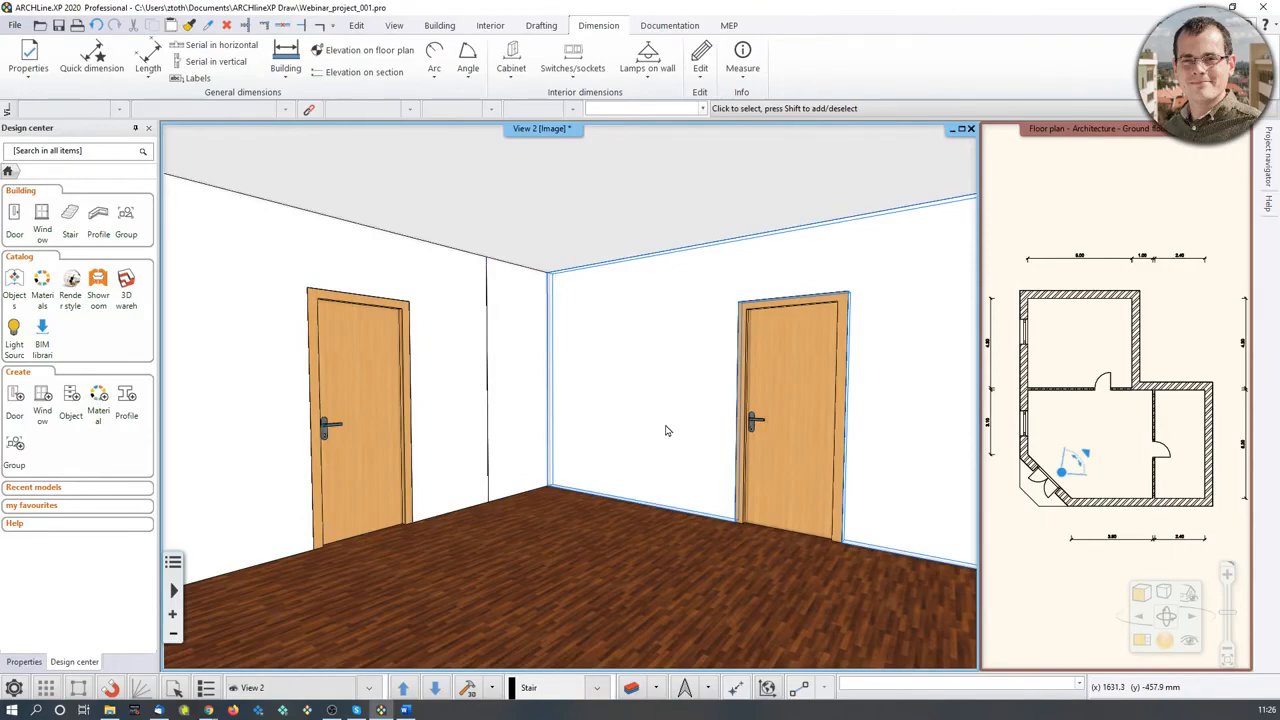
pyautogui.press('Right')
pyautogui.press('Right')
pyautogui.press('Right')
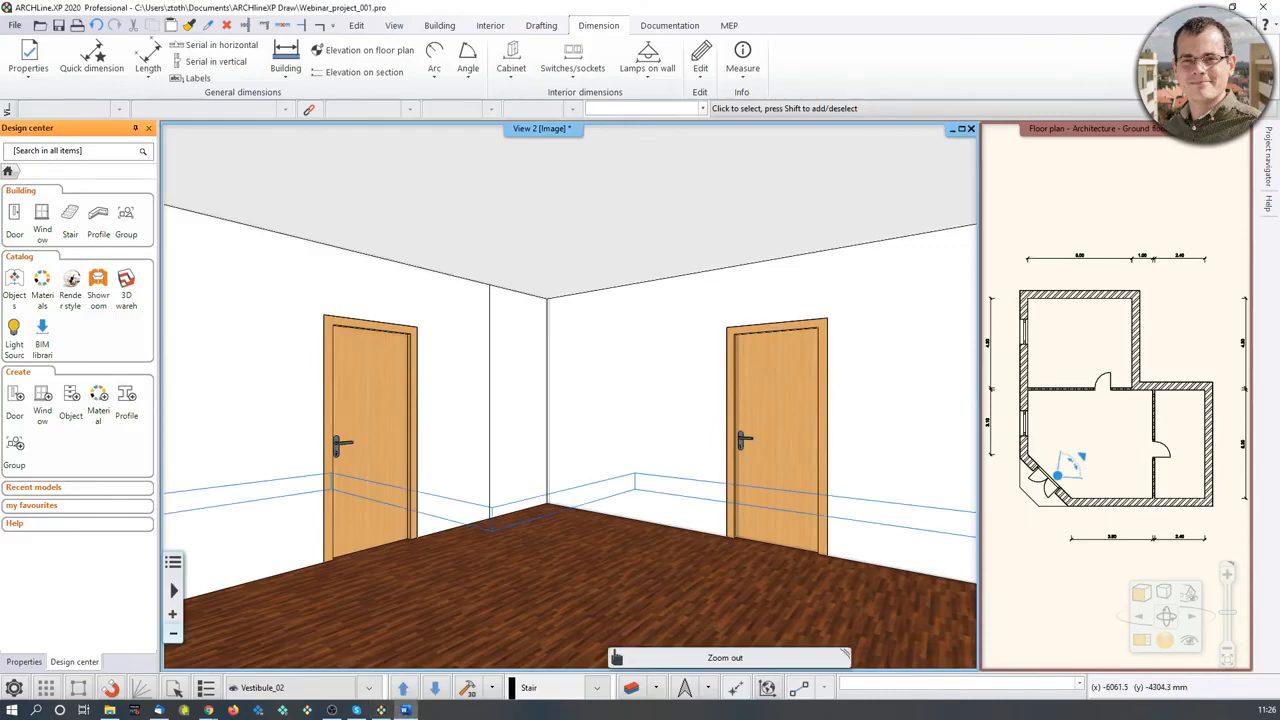
# Step: Search the object library for "armchair" and place one KARE Armchair on the vestibule floor in front of the window
pyautogui.click(14, 285)
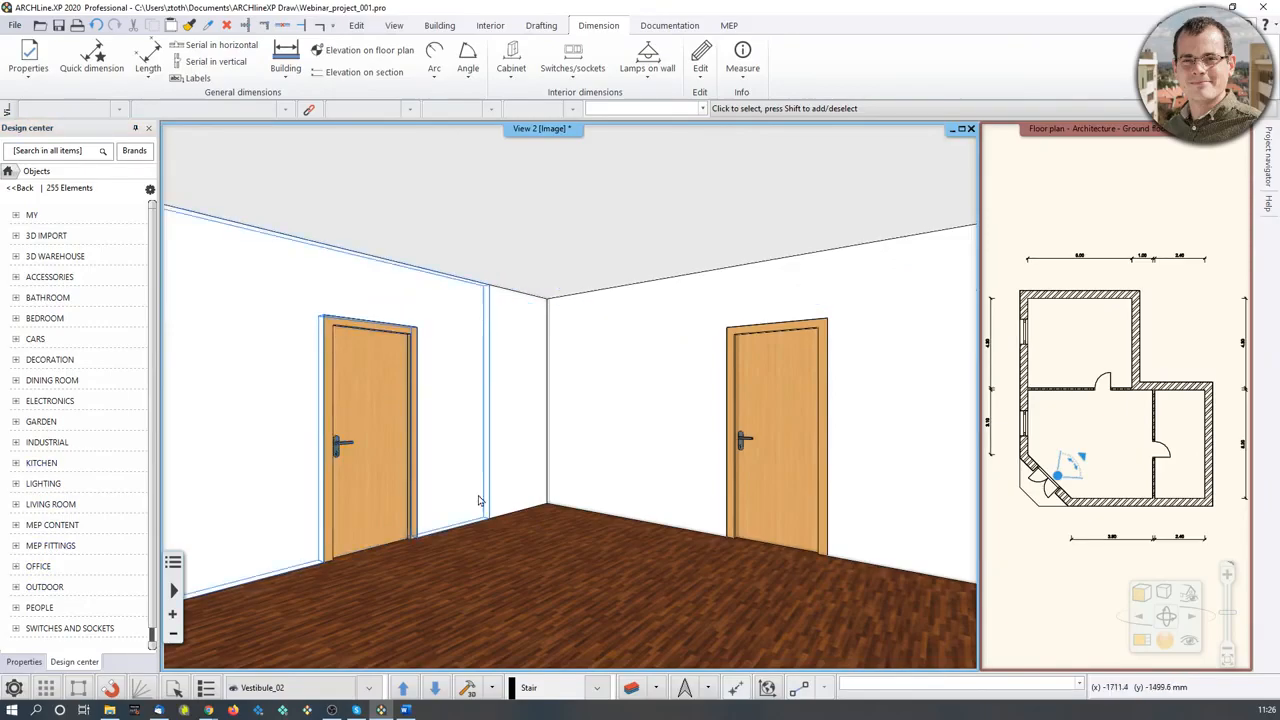
pyautogui.moveTo(679, 507); pyautogui.dragTo(740, 530, button='middle')
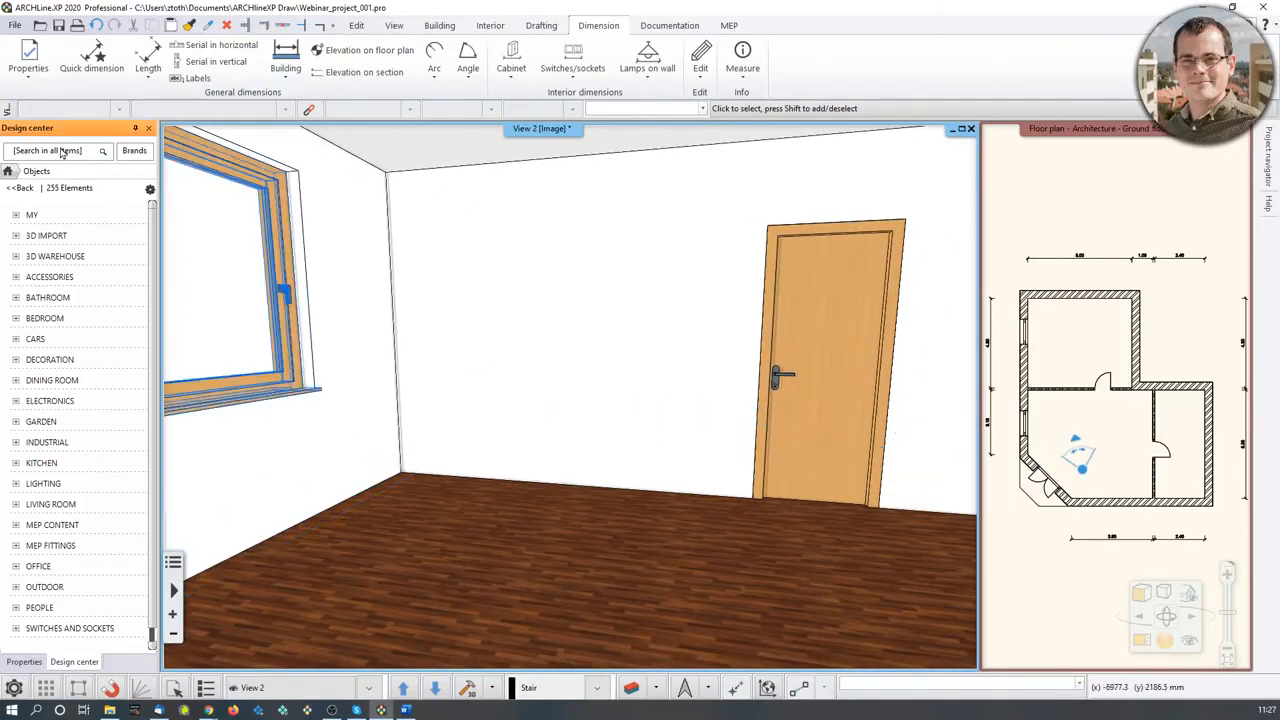
pyautogui.click(58, 152)
pyautogui.write('armchair')
pyautogui.press('Return')
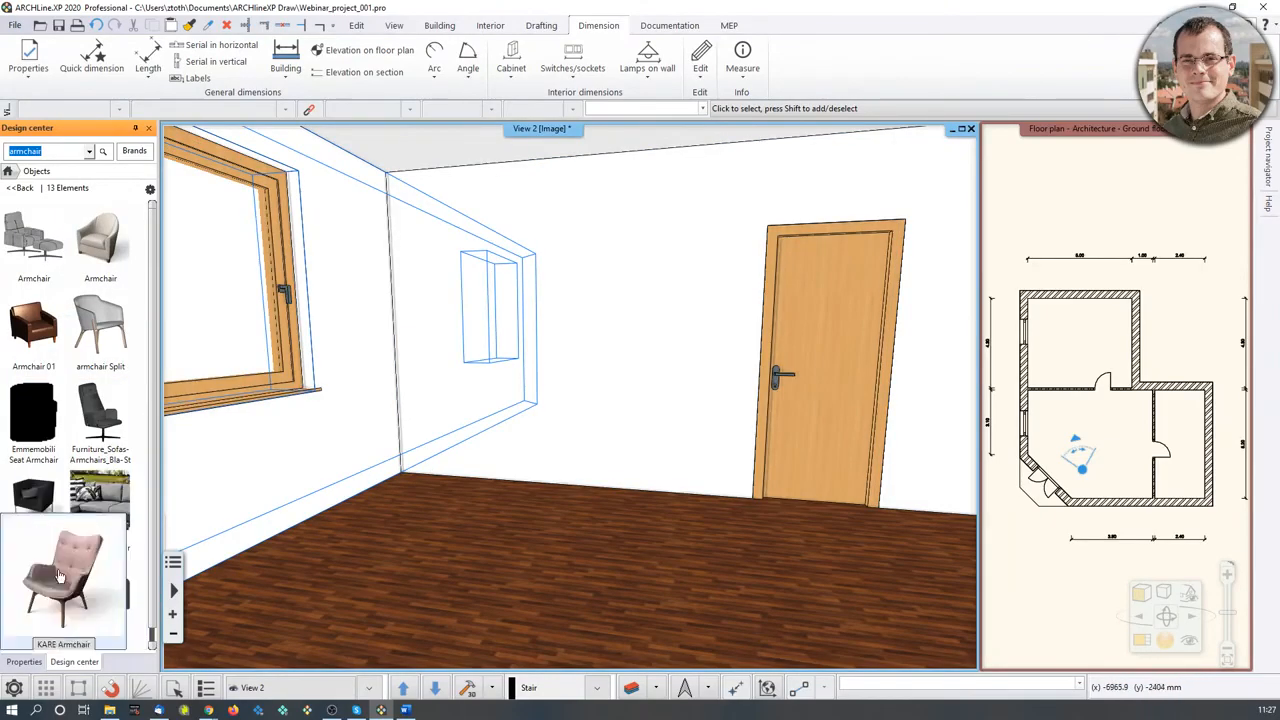
pyautogui.click(57, 588)
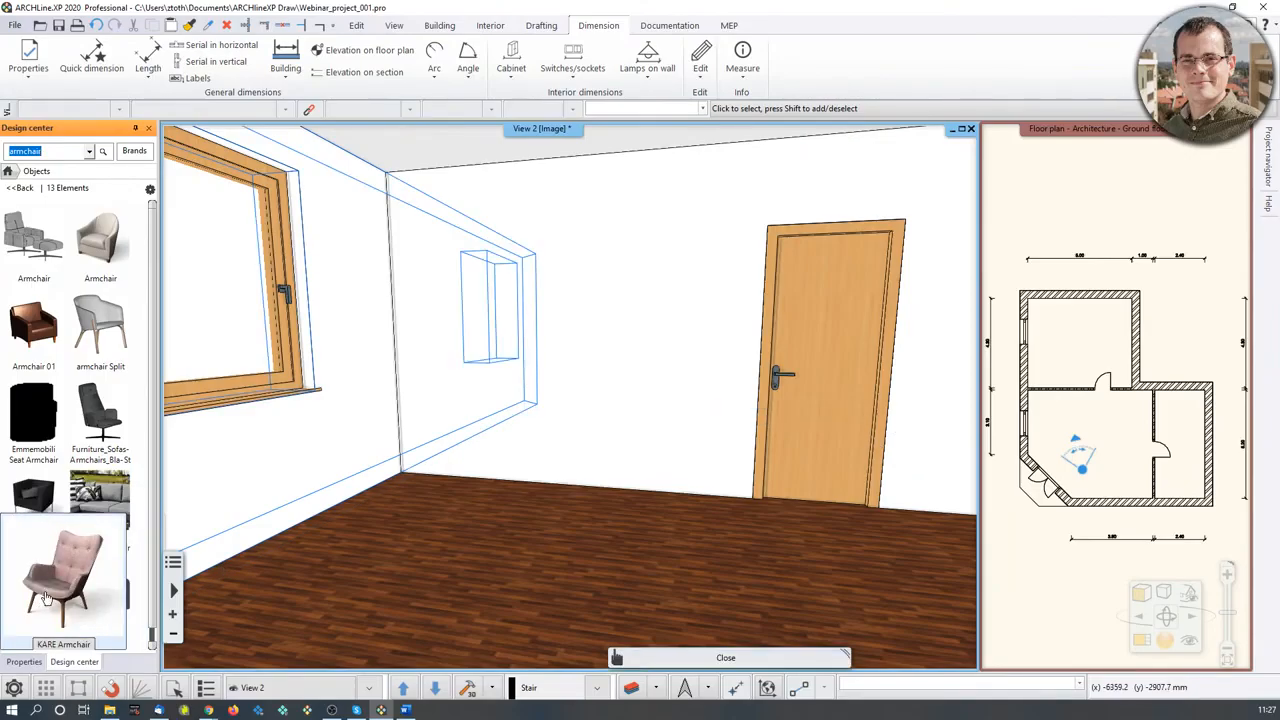
pyautogui.moveTo(186, 597); pyautogui.dragTo(488, 521)
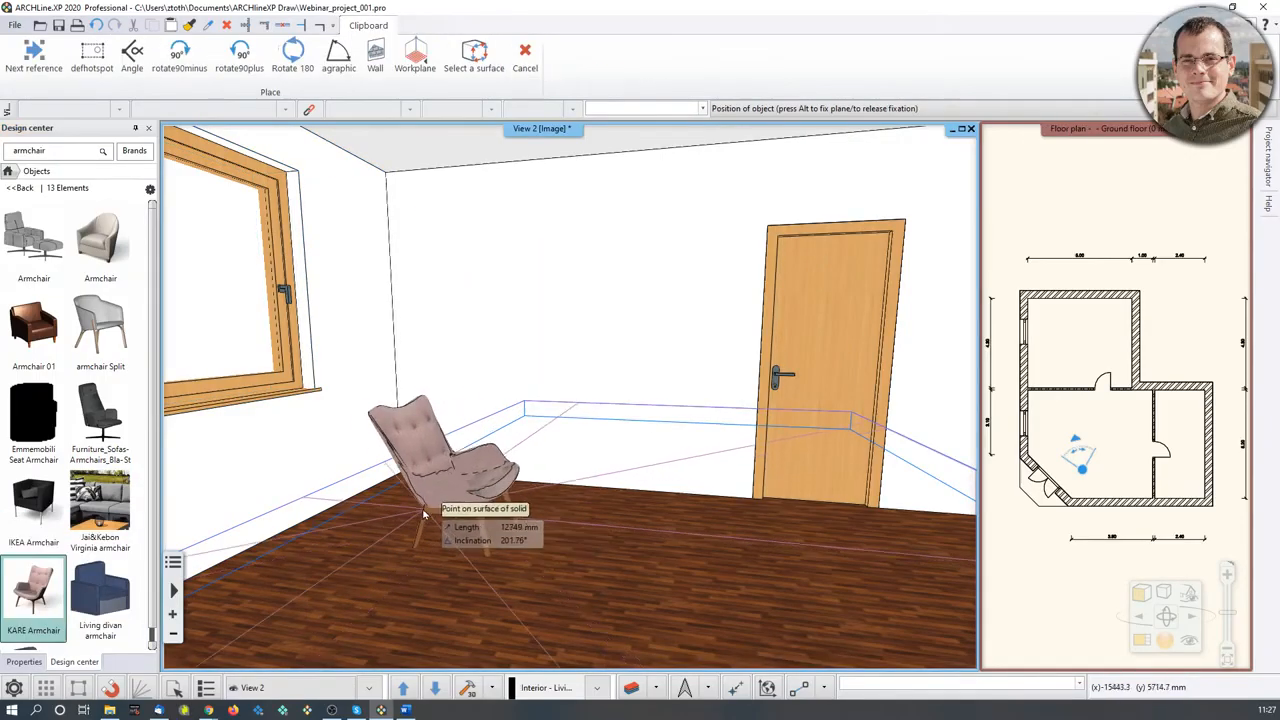
pyautogui.click(338, 540)
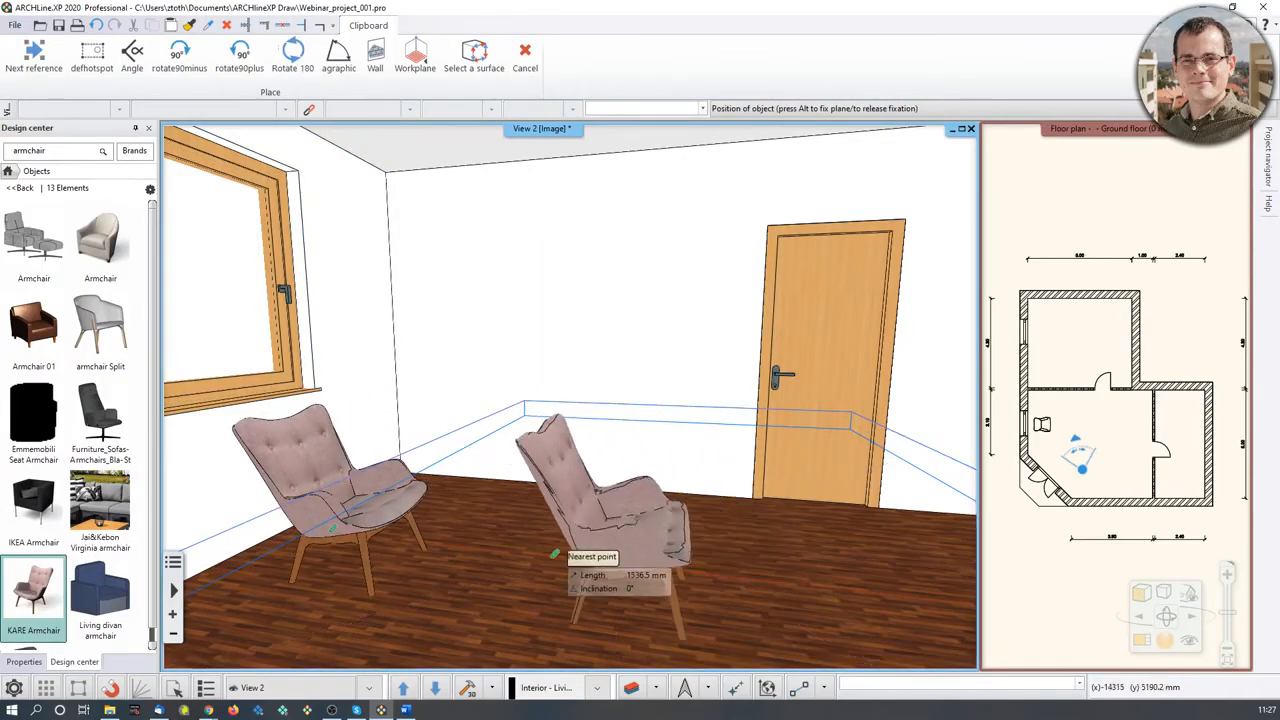
pyautogui.press('Escape')
# Step: Return the floor plan to the main window and place a copy of the armchair near the vestibule's upper wall
pyautogui.moveTo(598, 506); pyautogui.dragTo(535, 505, button='middle')
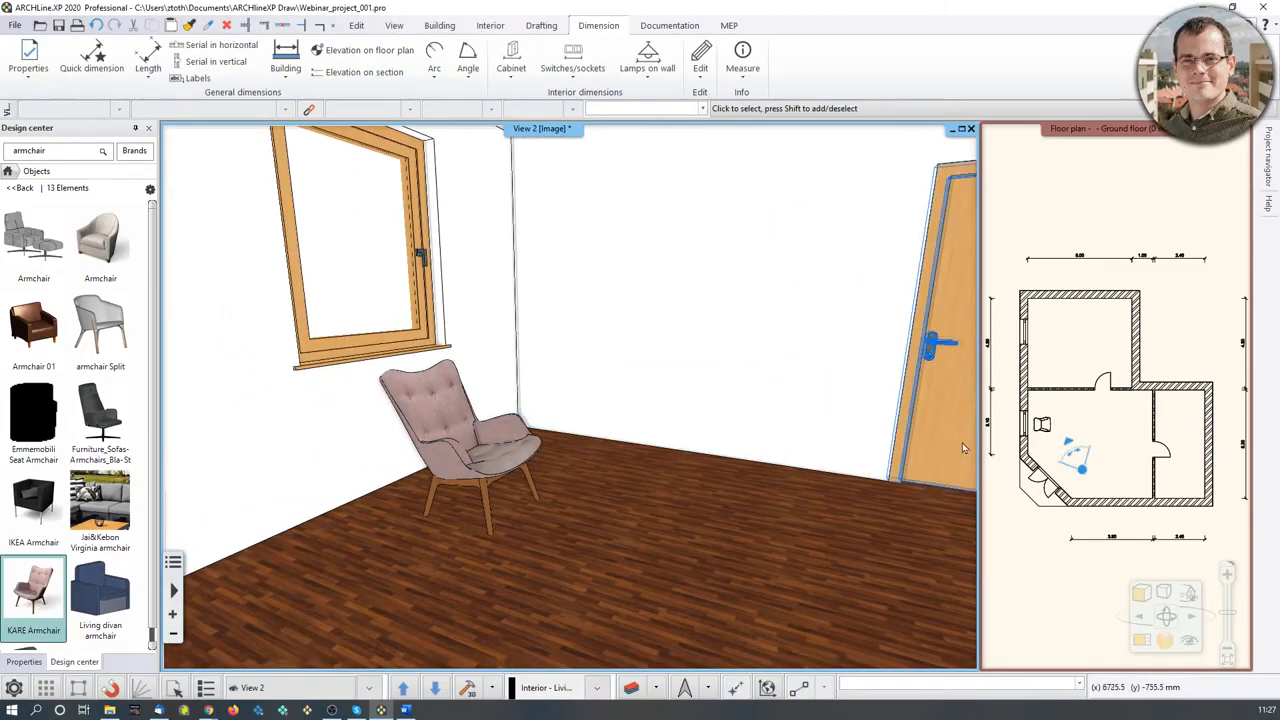
pyautogui.click(1141, 641)
pyautogui.scroll(3, 390, 478)
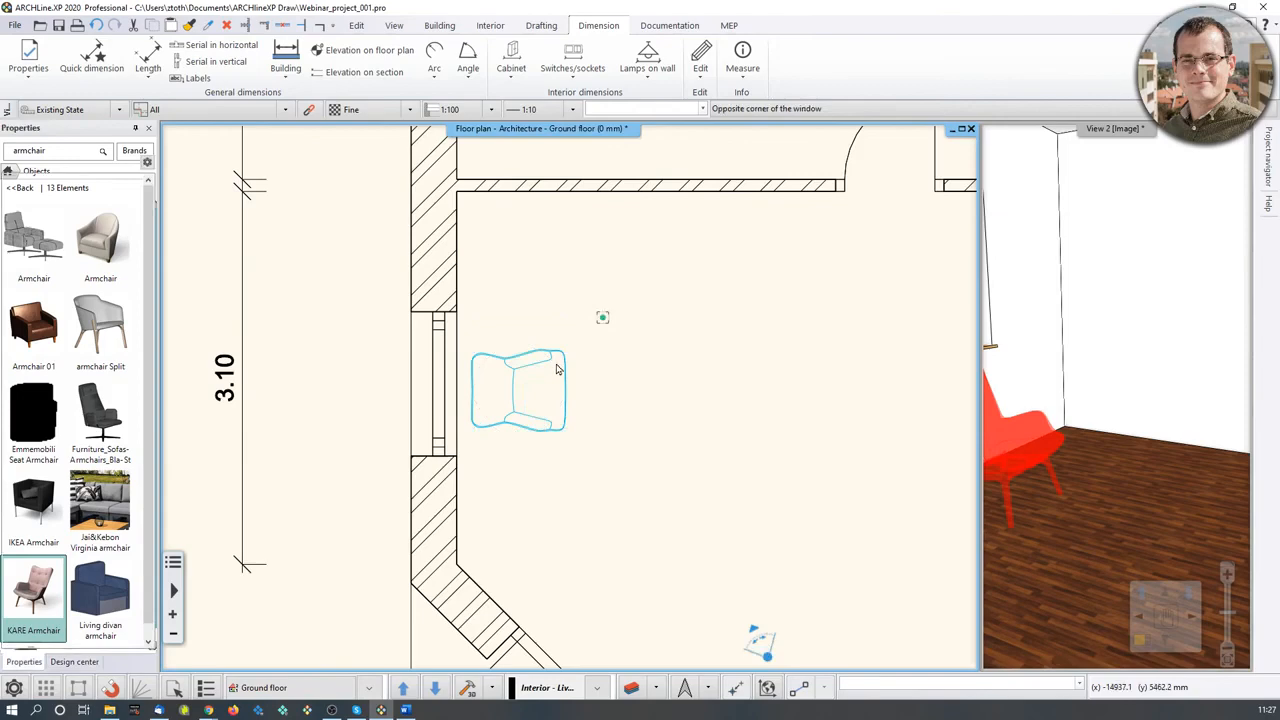
pyautogui.click(541, 421)
pyautogui.click(555, 520)
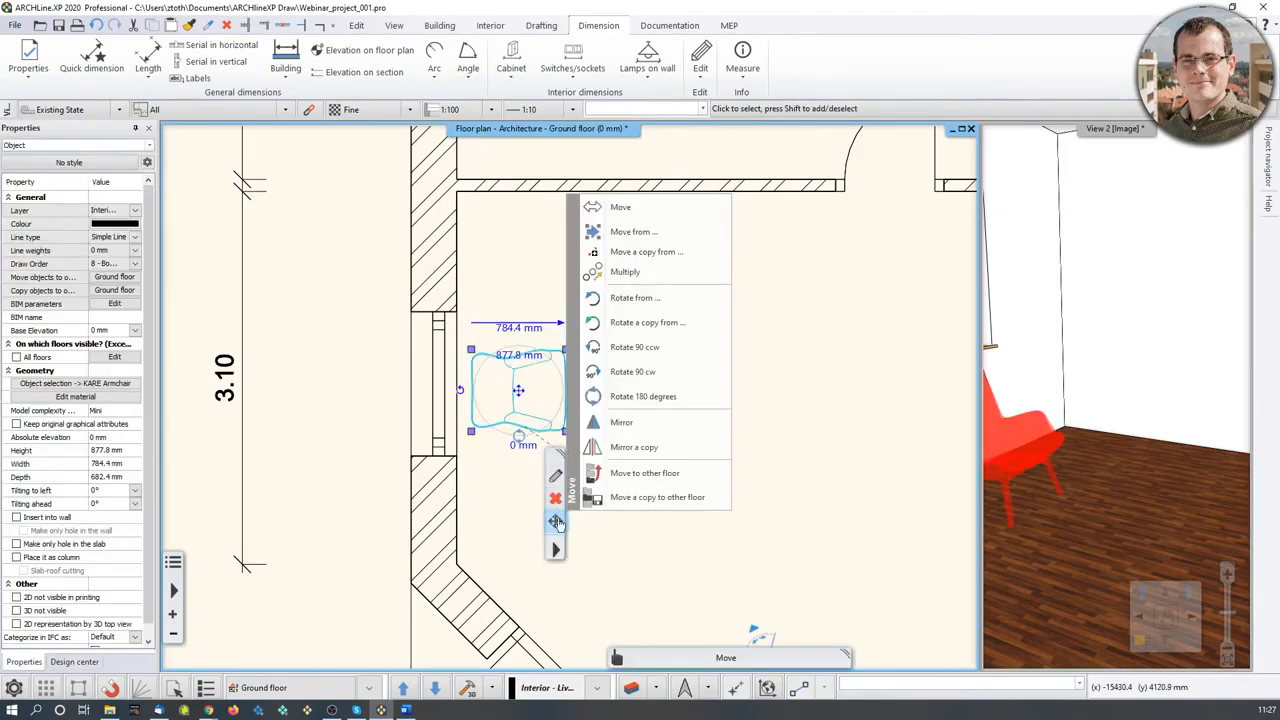
pyautogui.click(640, 252)
pyautogui.click(515, 395)
pyautogui.click(639, 270)
# Step: Rotate the copied armchair to 270° so its back is towards the upper wall, and deselect it
pyautogui.scroll(2, 697, 243)
pyautogui.click(686, 270)
pyautogui.click(622, 337)
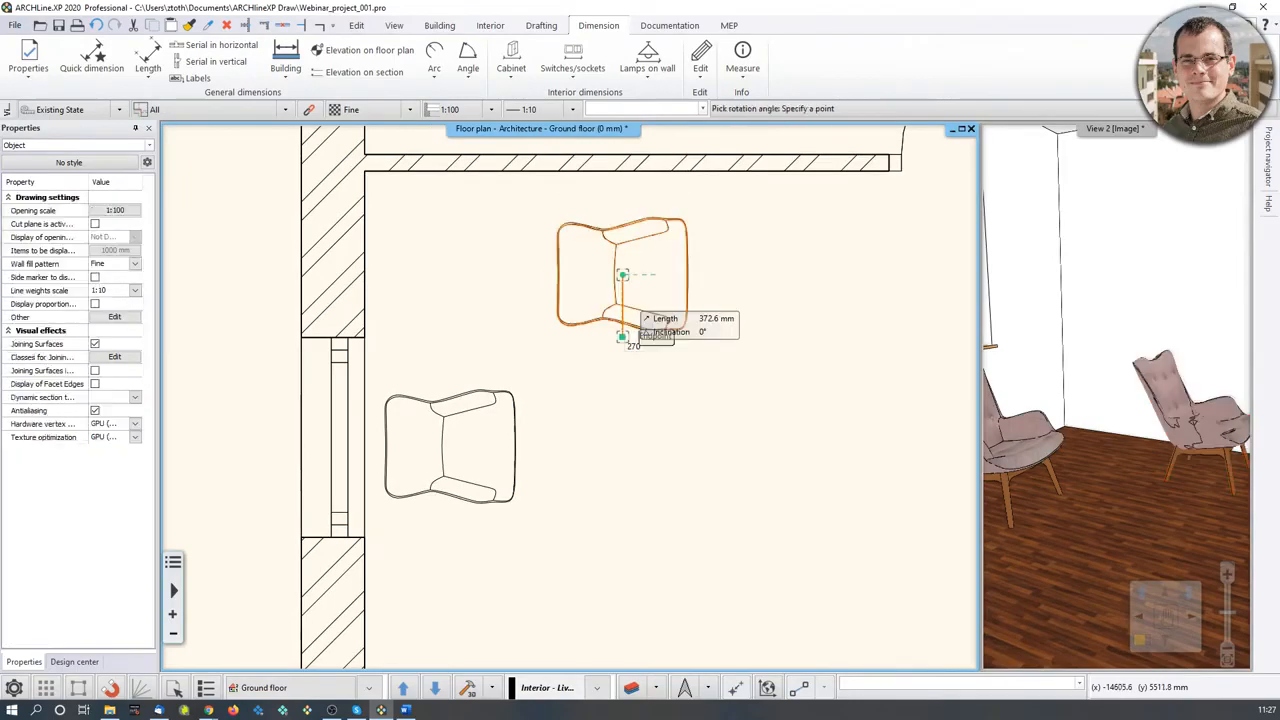
pyautogui.click(451, 281)
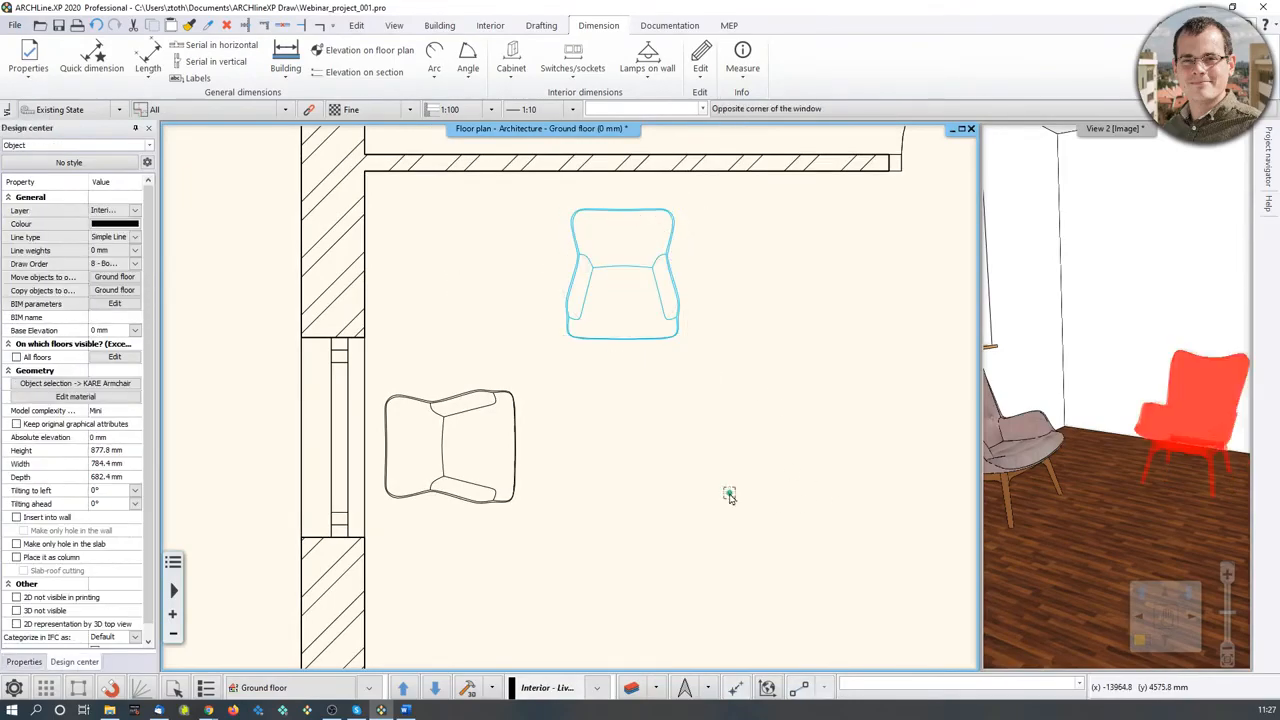
pyautogui.press('Escape')
# Step: Search the object library for "coffee table" and place the 74352 Coffee Table Flint Stone in front of both armchairs
pyautogui.doubleClick(32, 151)
pyautogui.write('coffee table')
pyautogui.press('Return')
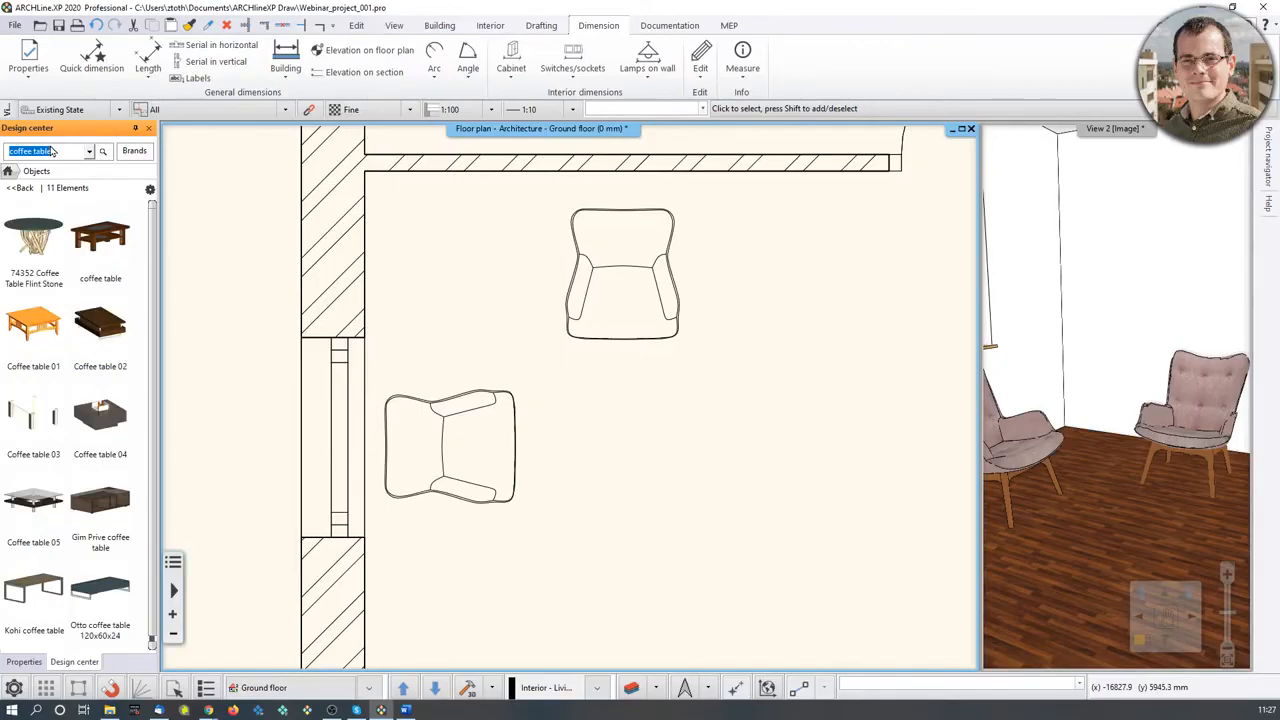
pyautogui.click(38, 265)
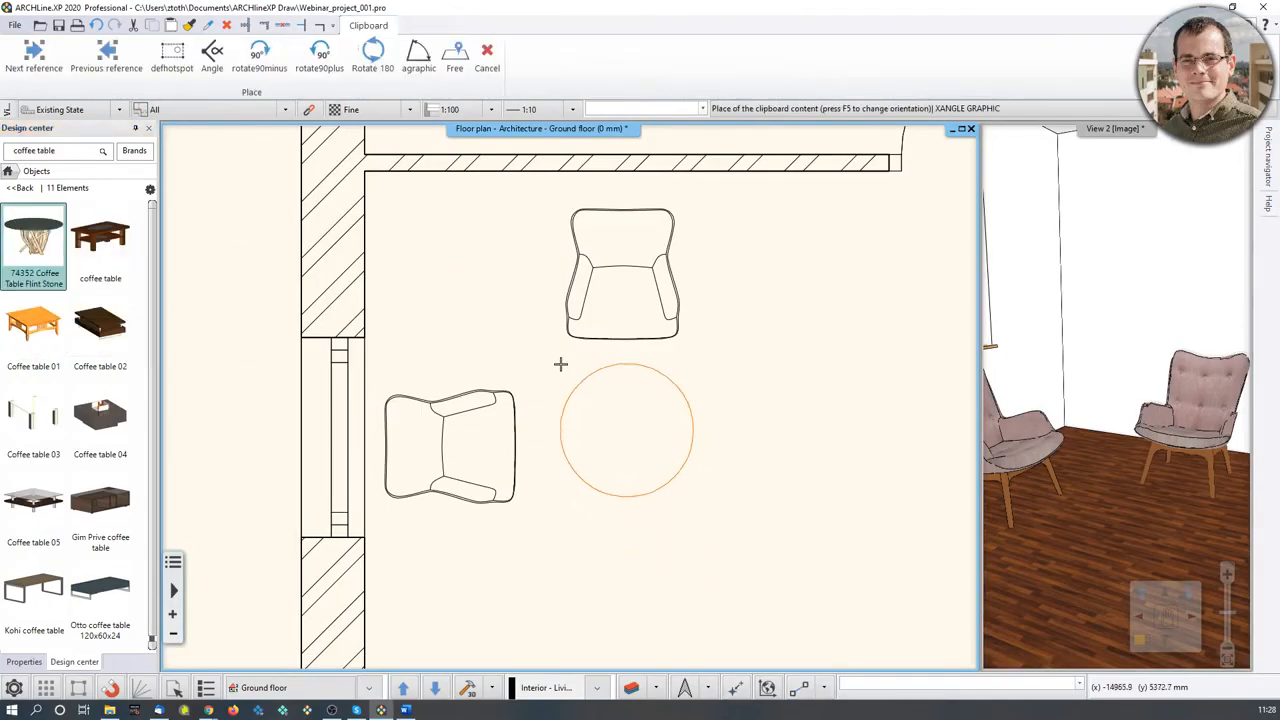
pyautogui.click(785, 522)
pyautogui.press('Escape')
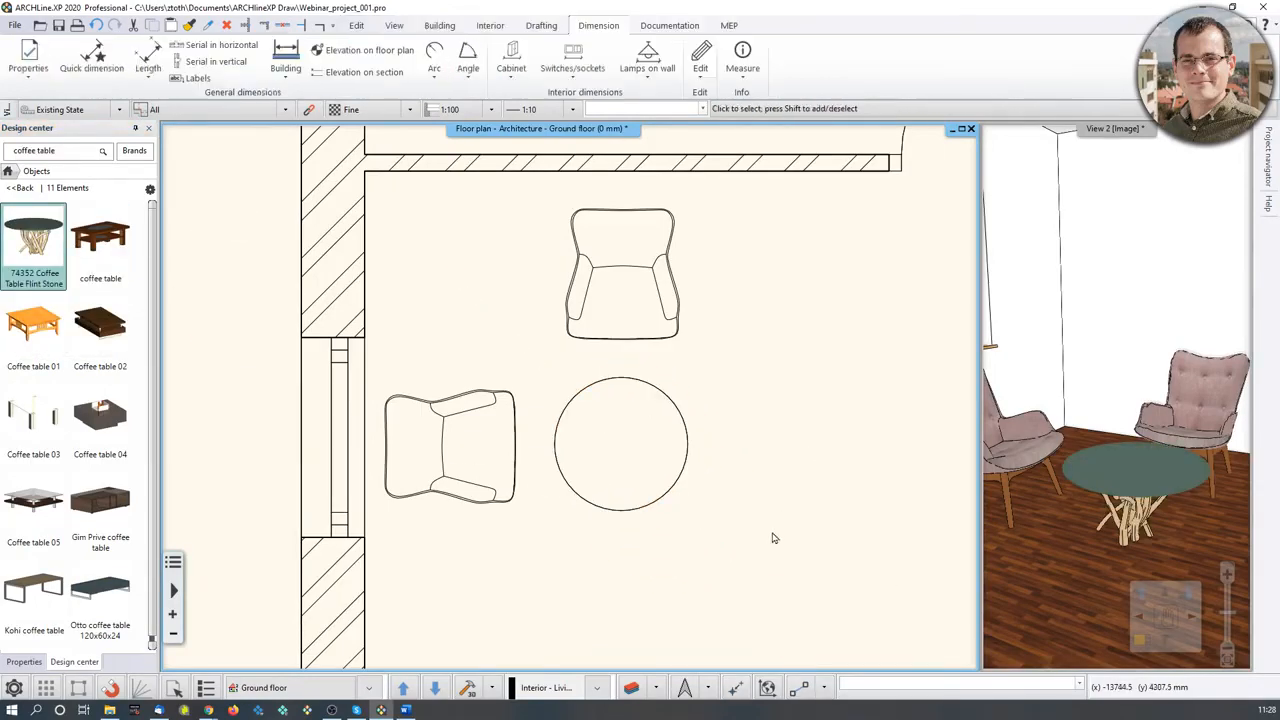
# Step: Swap the 3D view into the main window and look over the available online BIM libraries
pyautogui.click(1028, 428)
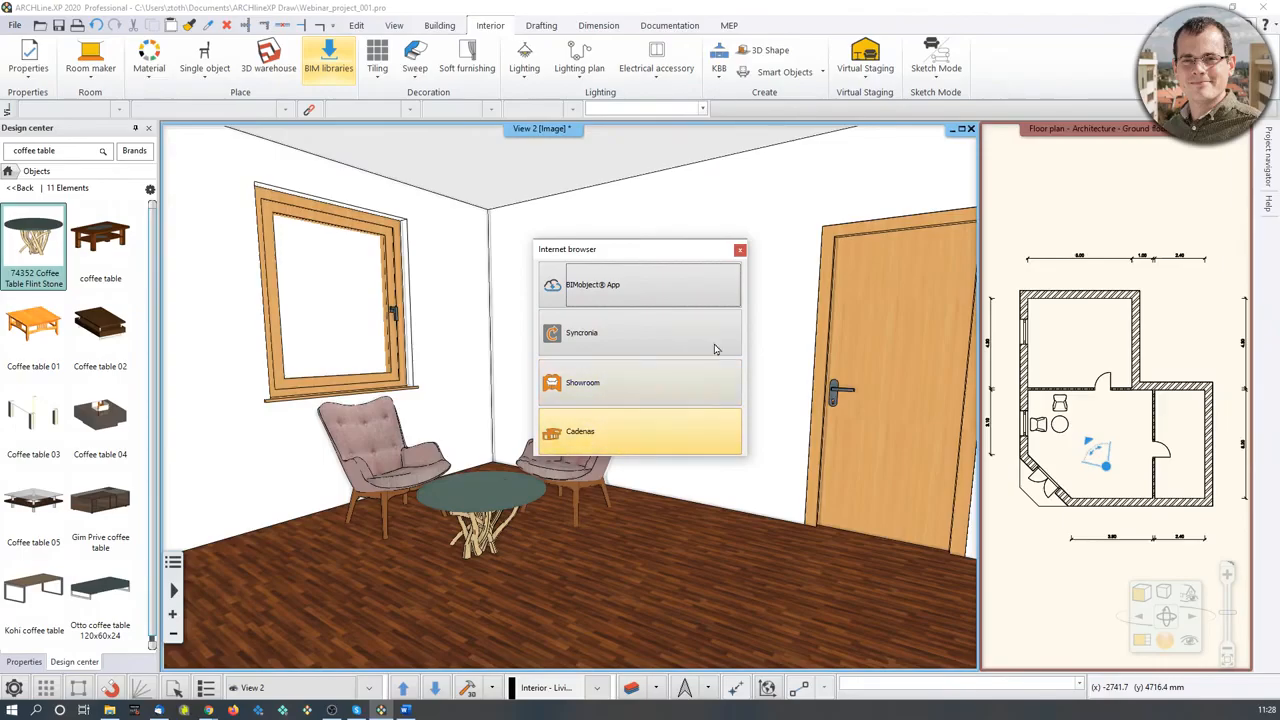
pyautogui.click(740, 250)
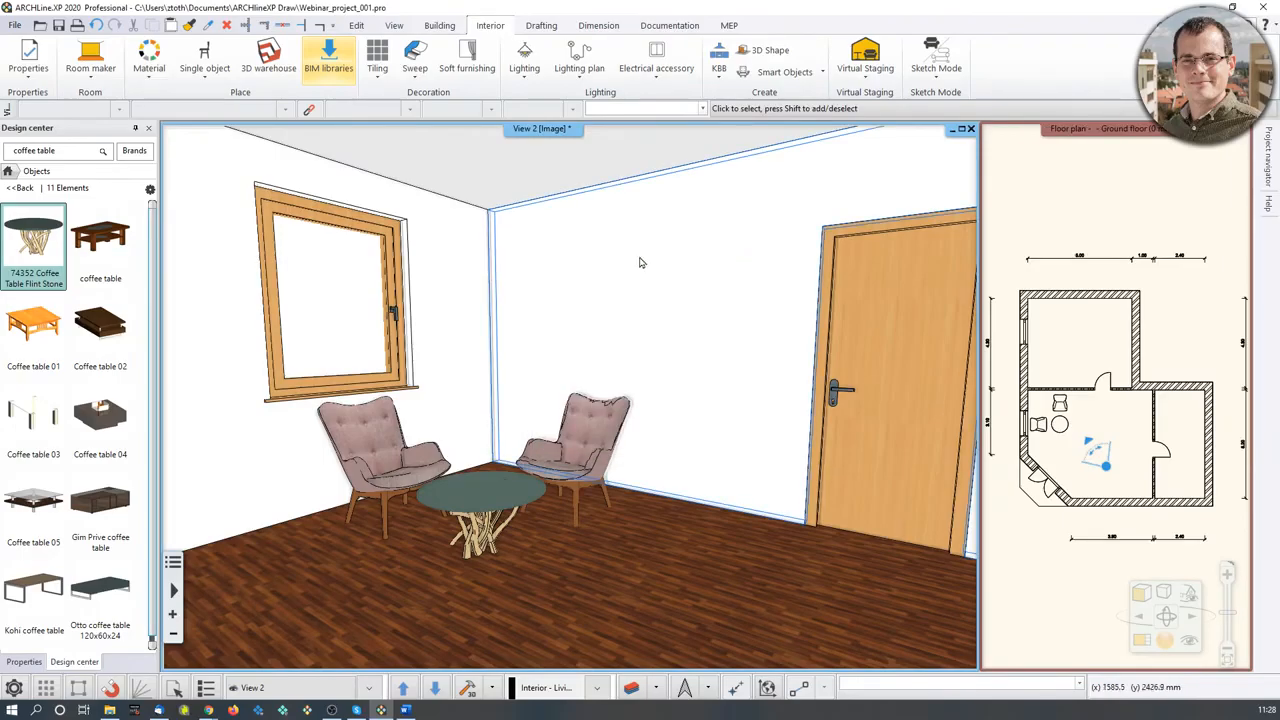
# Step: Search 3D Warehouse for "armchair" and examine the details of the lounge chair with footstool and the cream armchair on a rug
pyautogui.click(270, 58)
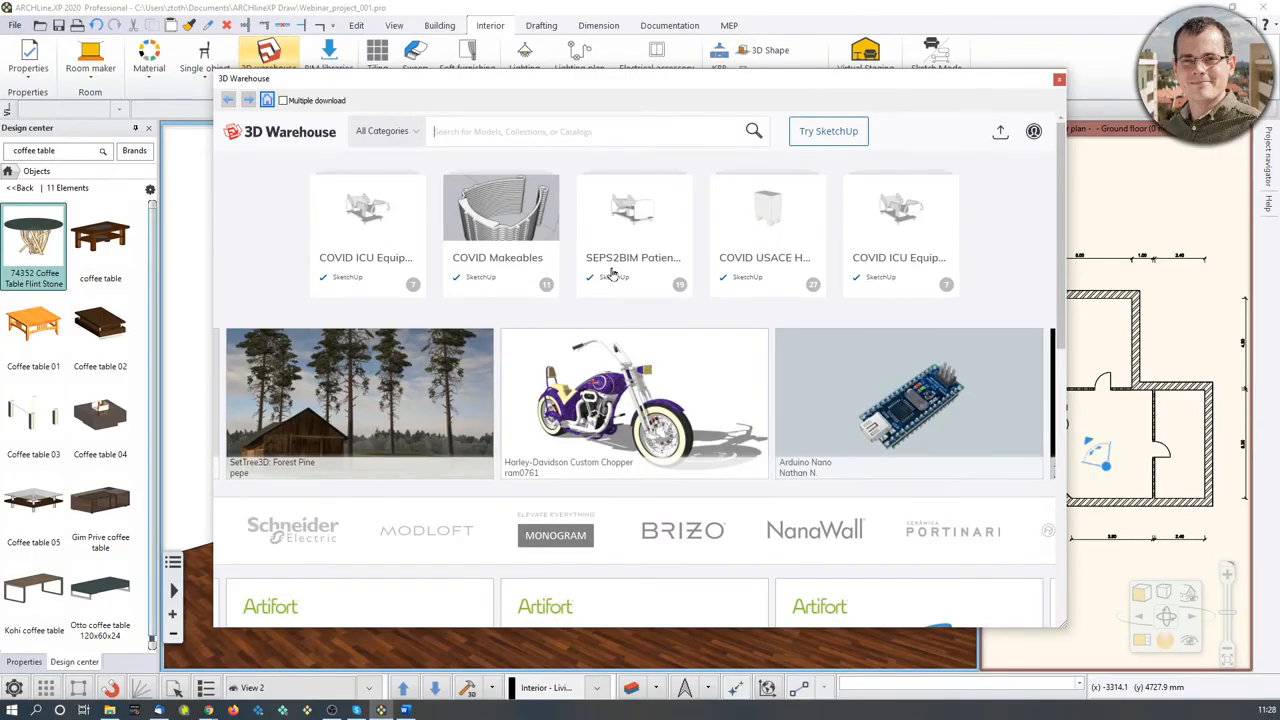
pyautogui.write('armchair')
pyautogui.press('Return')
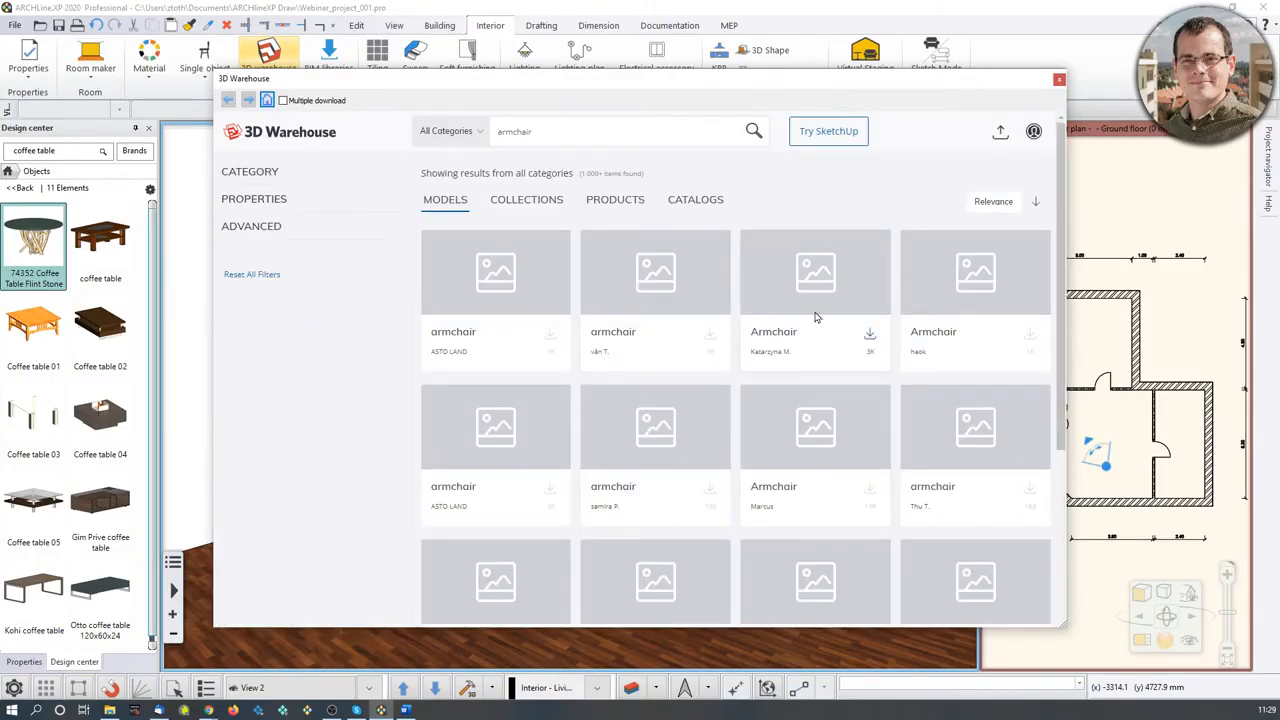
pyautogui.scroll(-1, 790, 490)
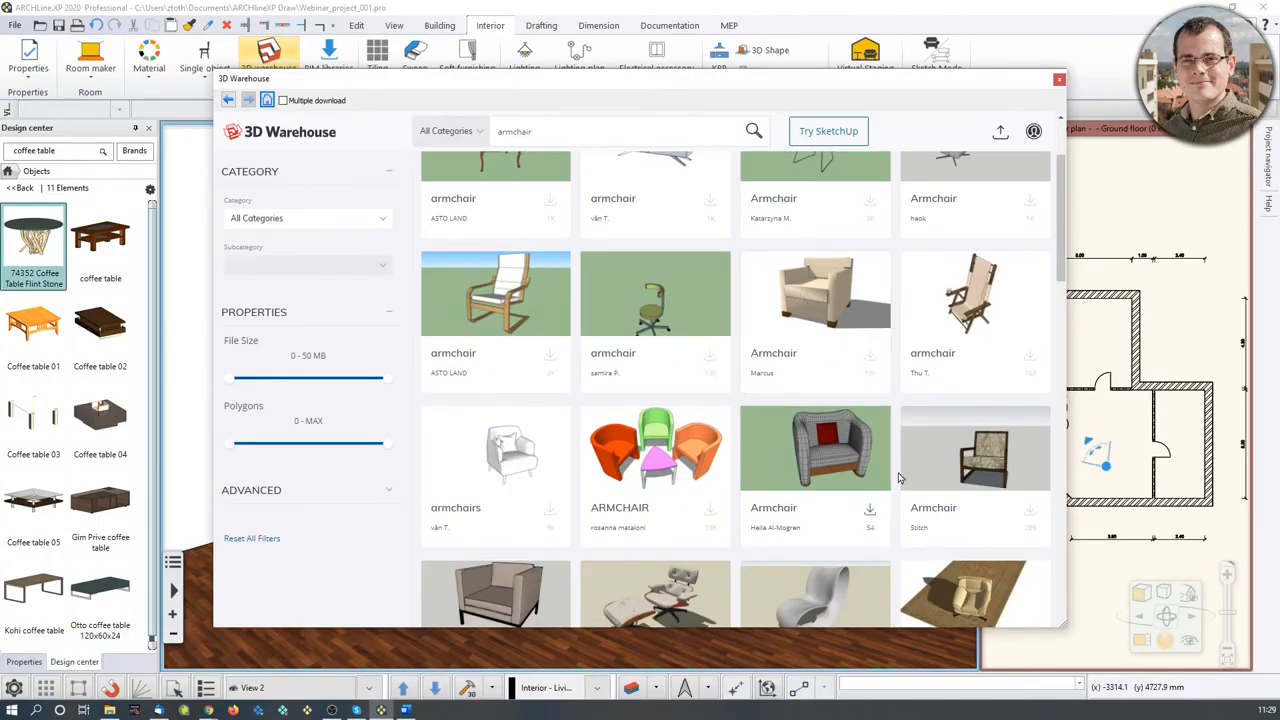
pyautogui.scroll(-1, 903, 477)
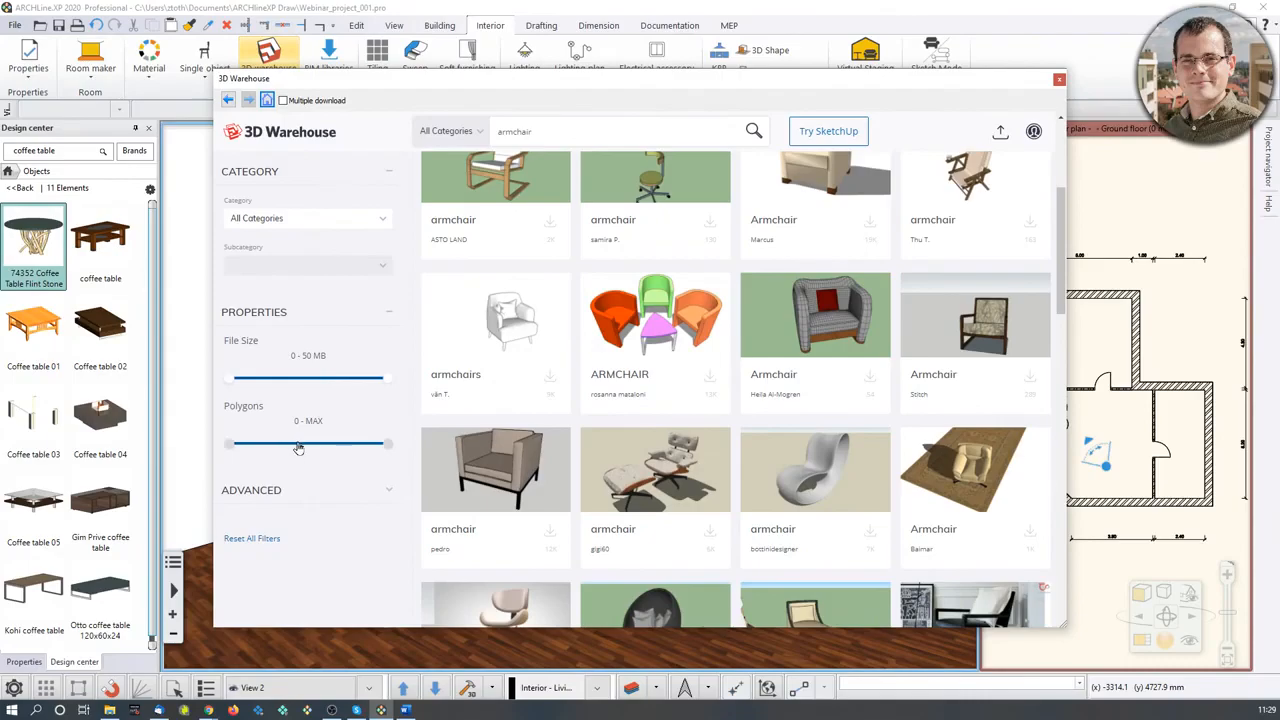
pyautogui.click(722, 456)
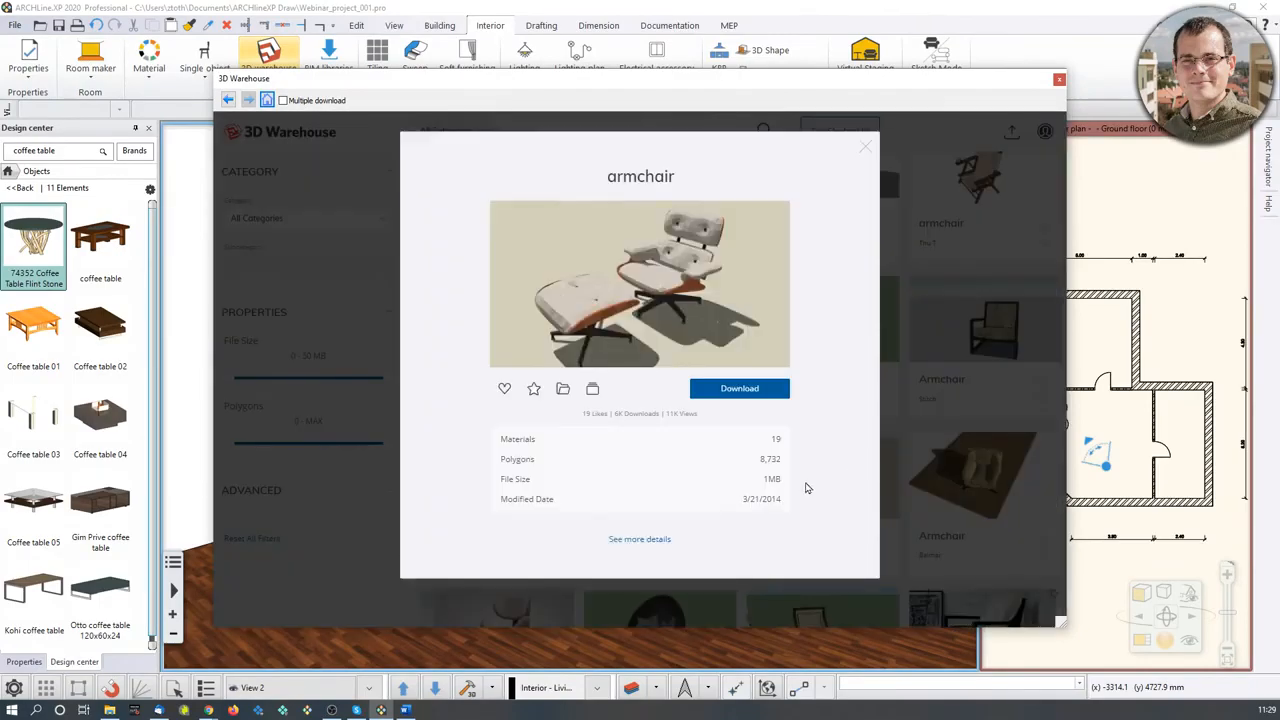
pyautogui.click(950, 470)
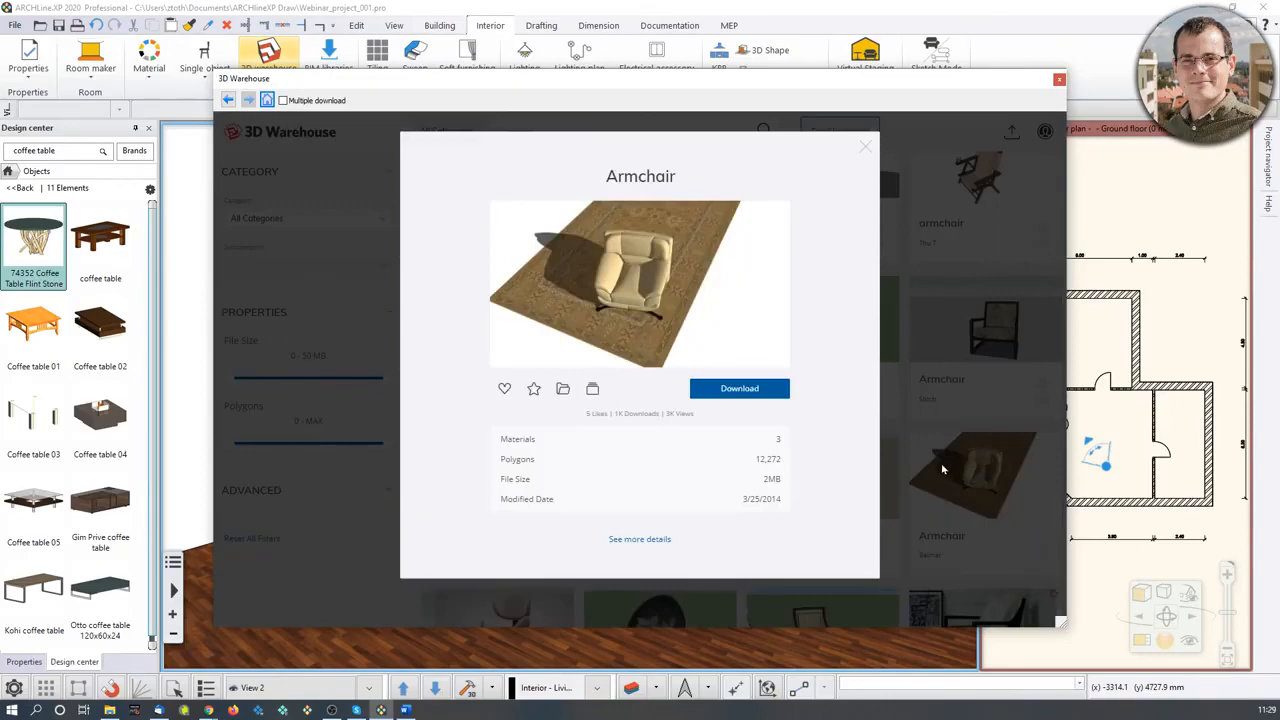
pyautogui.click(867, 147)
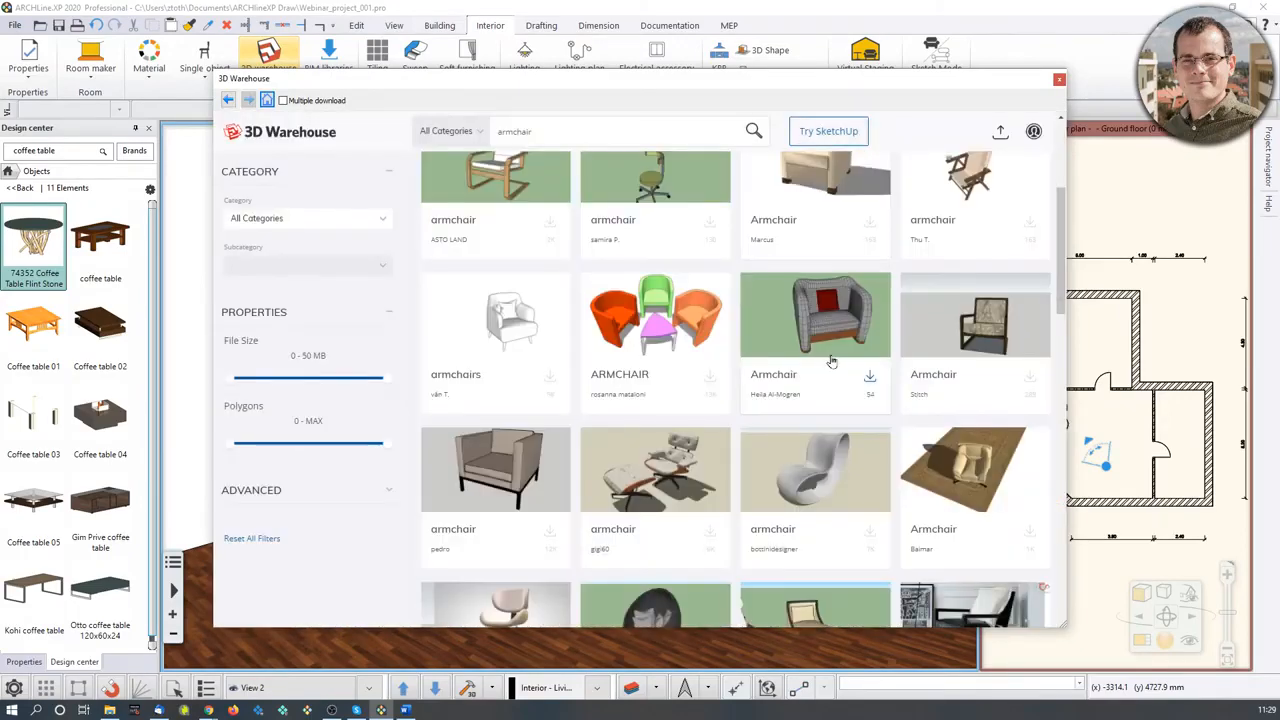
# Step: Limit the 3D Warehouse armchair results to file sizes of 0 - 11 MB and 0 - 50 K polygons, and browse the filtered models
pyautogui.scroll(-1, 830, 358)
pyautogui.moveTo(382, 378); pyautogui.dragTo(255, 378)
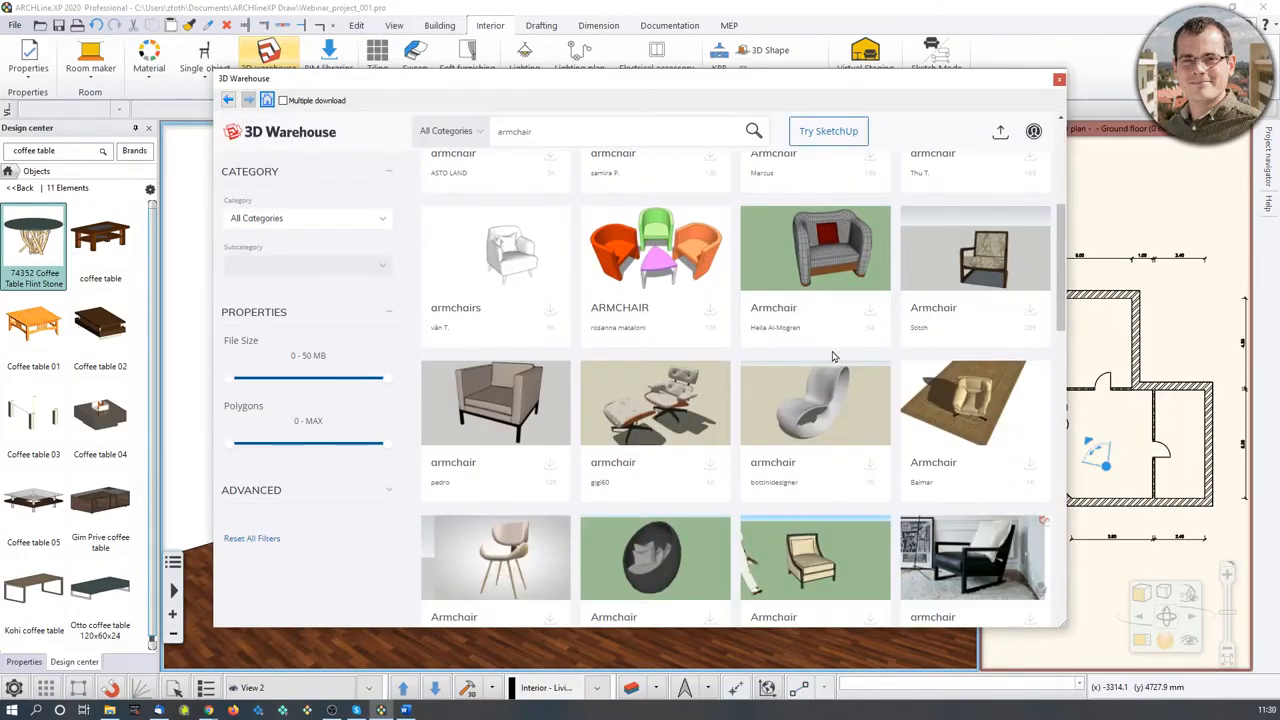
pyautogui.moveTo(387, 444); pyautogui.dragTo(329, 457)
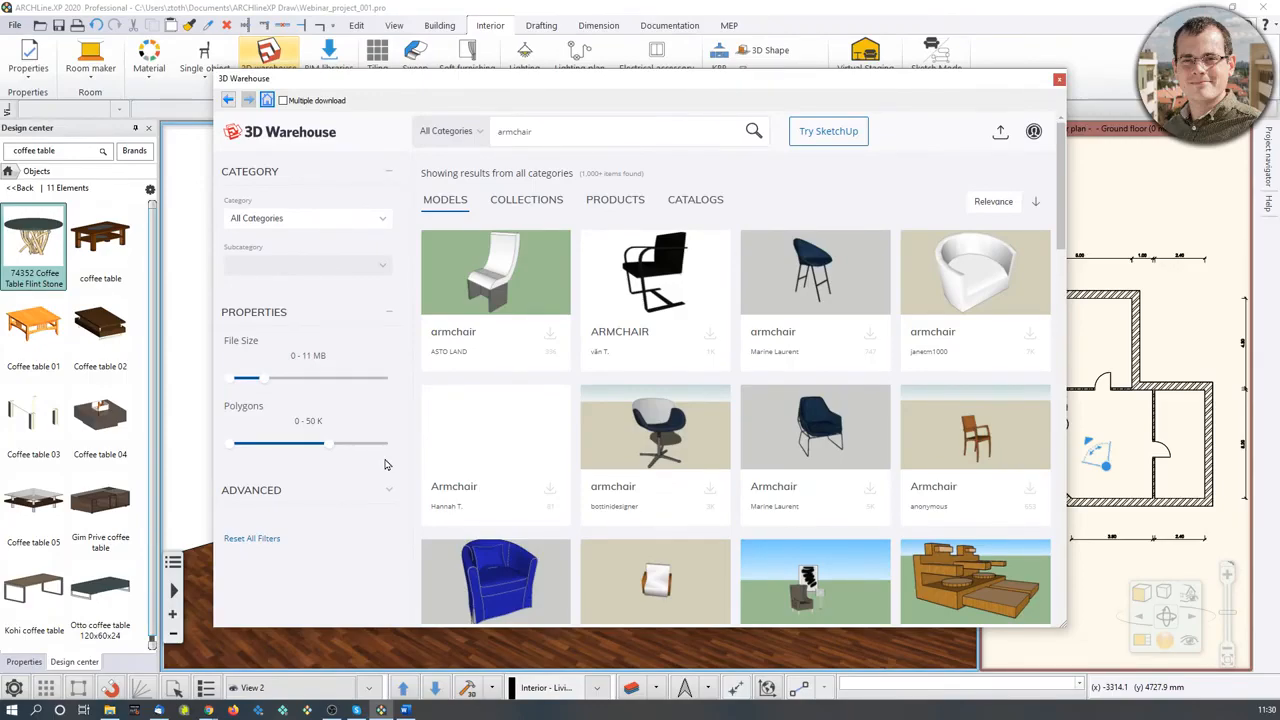
pyautogui.scroll(-3, 385, 464)
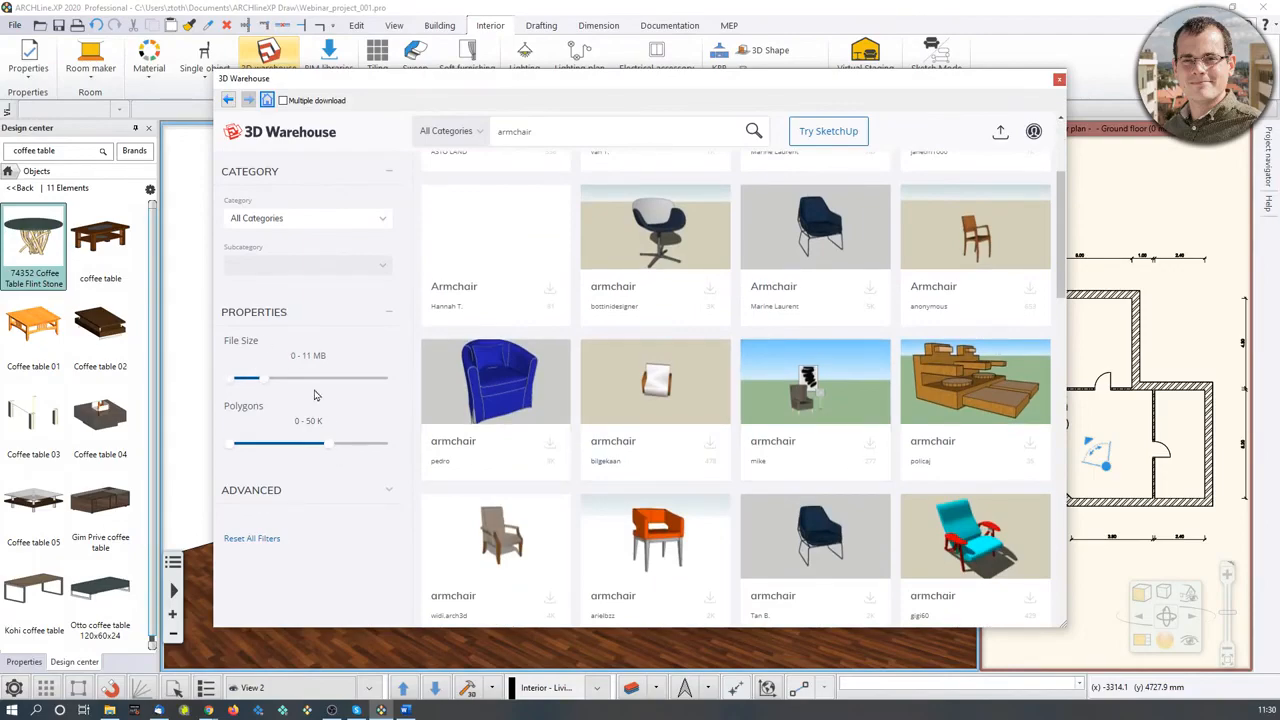
# Step: Download the upholstered armchair with wooden arms and place two of them in the vestibule near the partition wall with the door
pyautogui.click(506, 543)
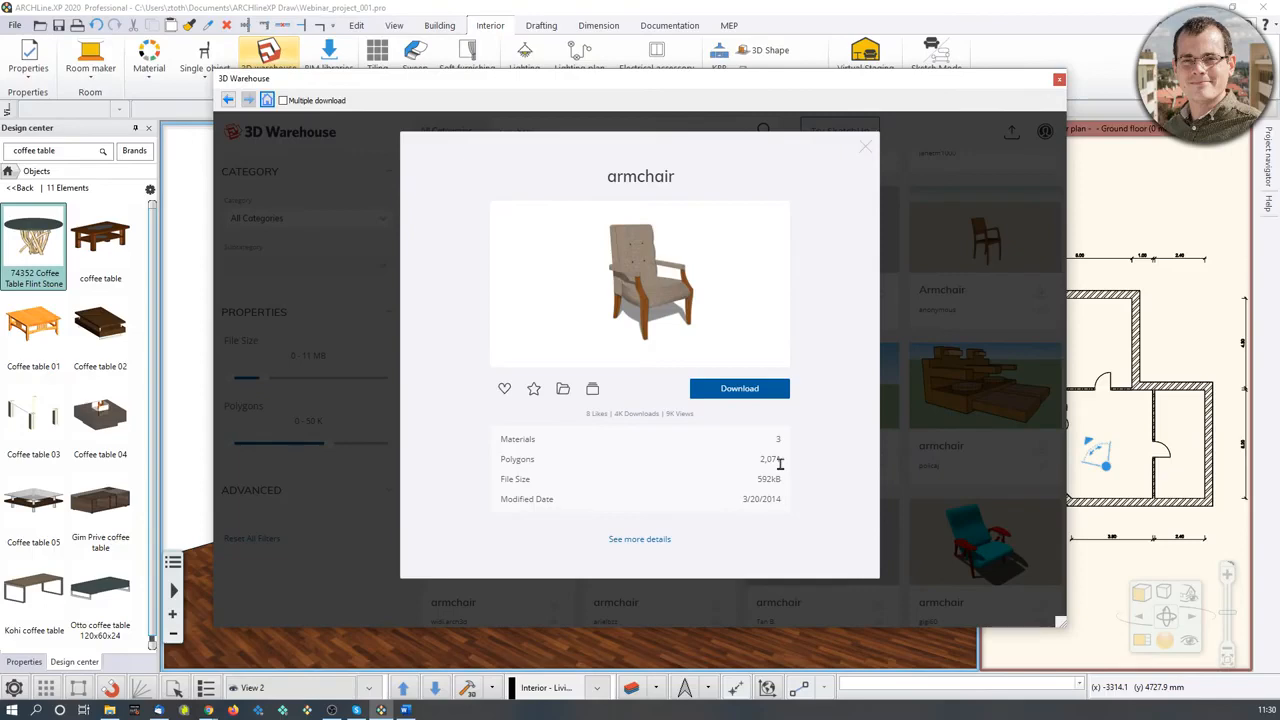
pyautogui.click(741, 419)
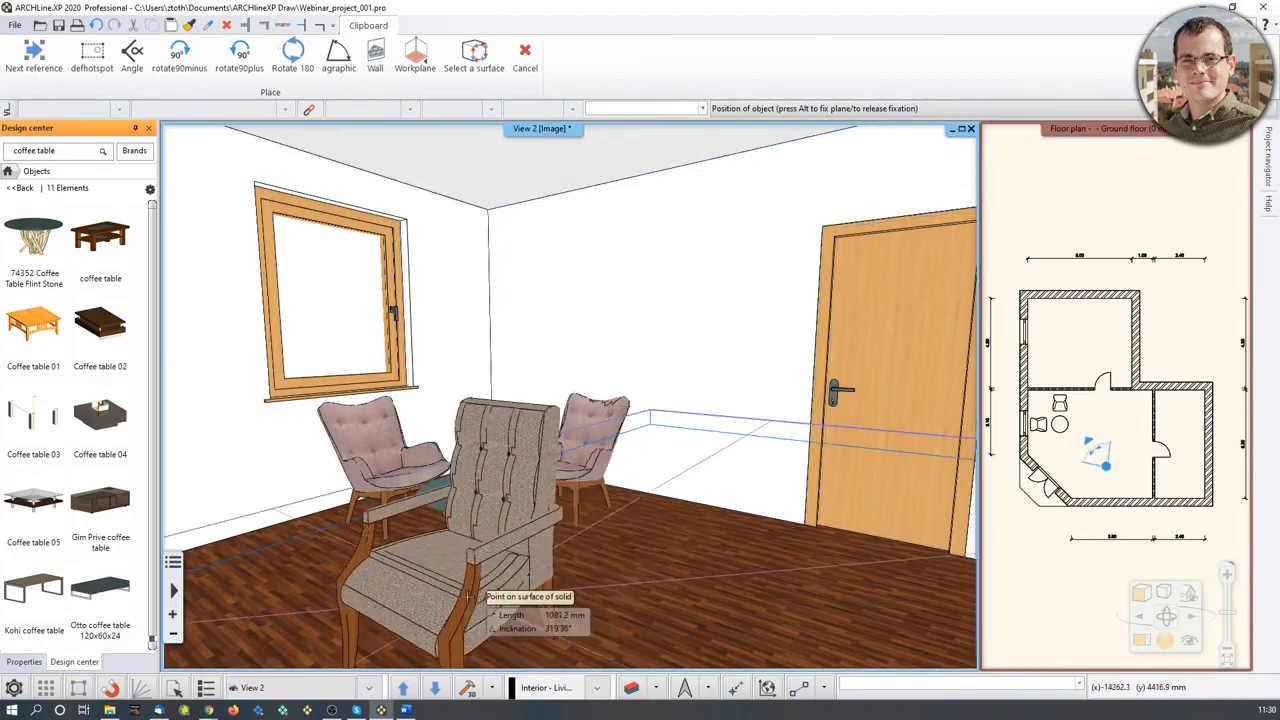
pyautogui.moveTo(752, 578); pyautogui.dragTo(809, 543, button='middle')
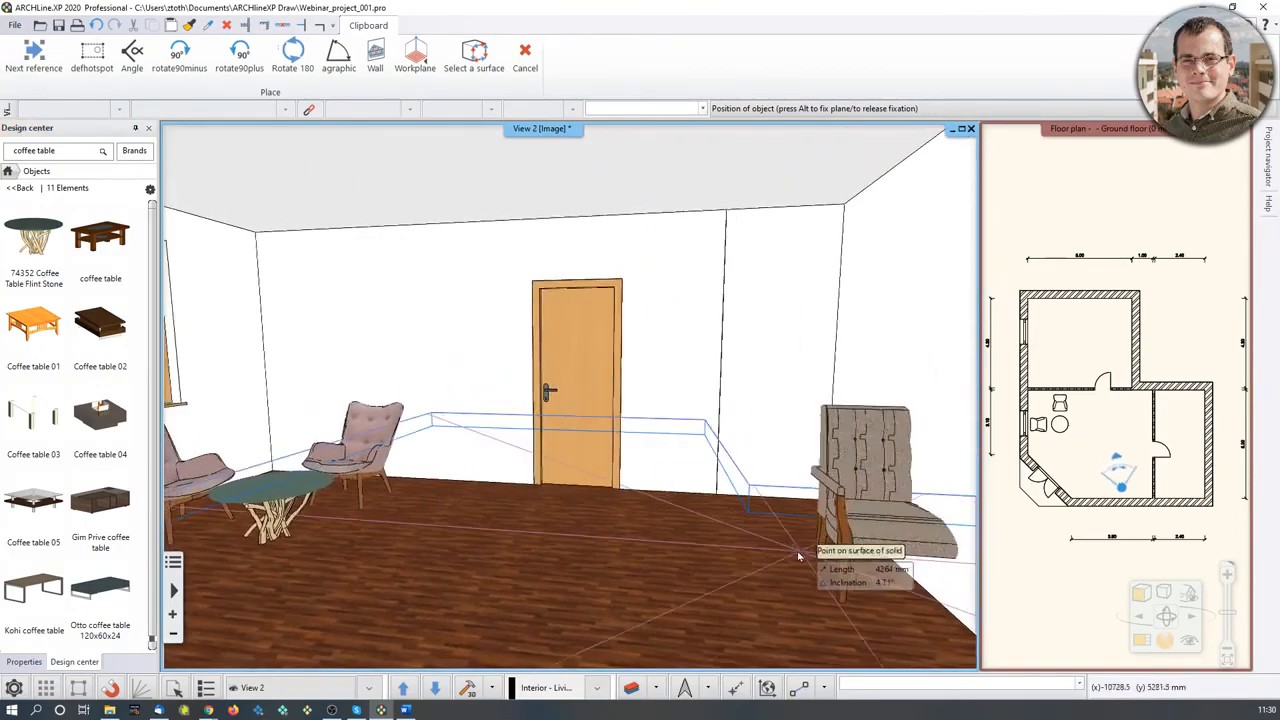
pyautogui.click(693, 508)
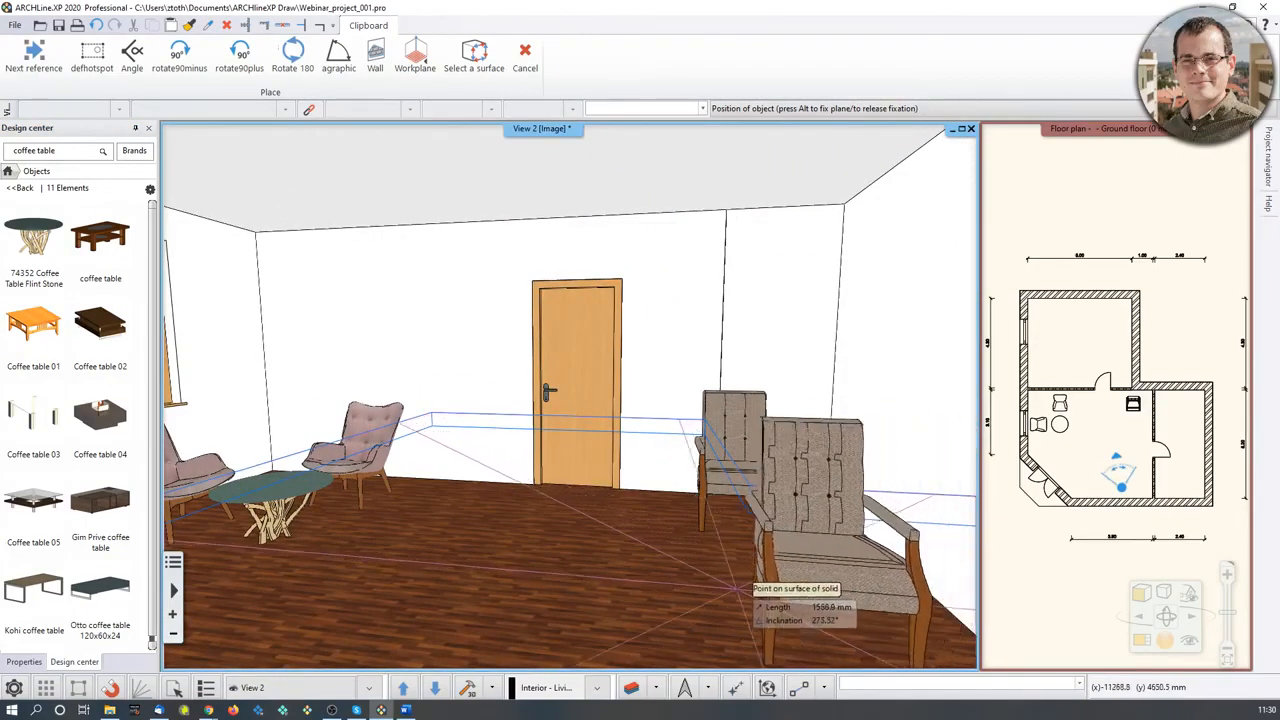
pyautogui.press('Escape')
# Step: Move the lower downloaded armchair on the floor plan about 490 mm closer to the partition wall
pyautogui.click(530, 340)
pyautogui.scroll(2, 560, 375)
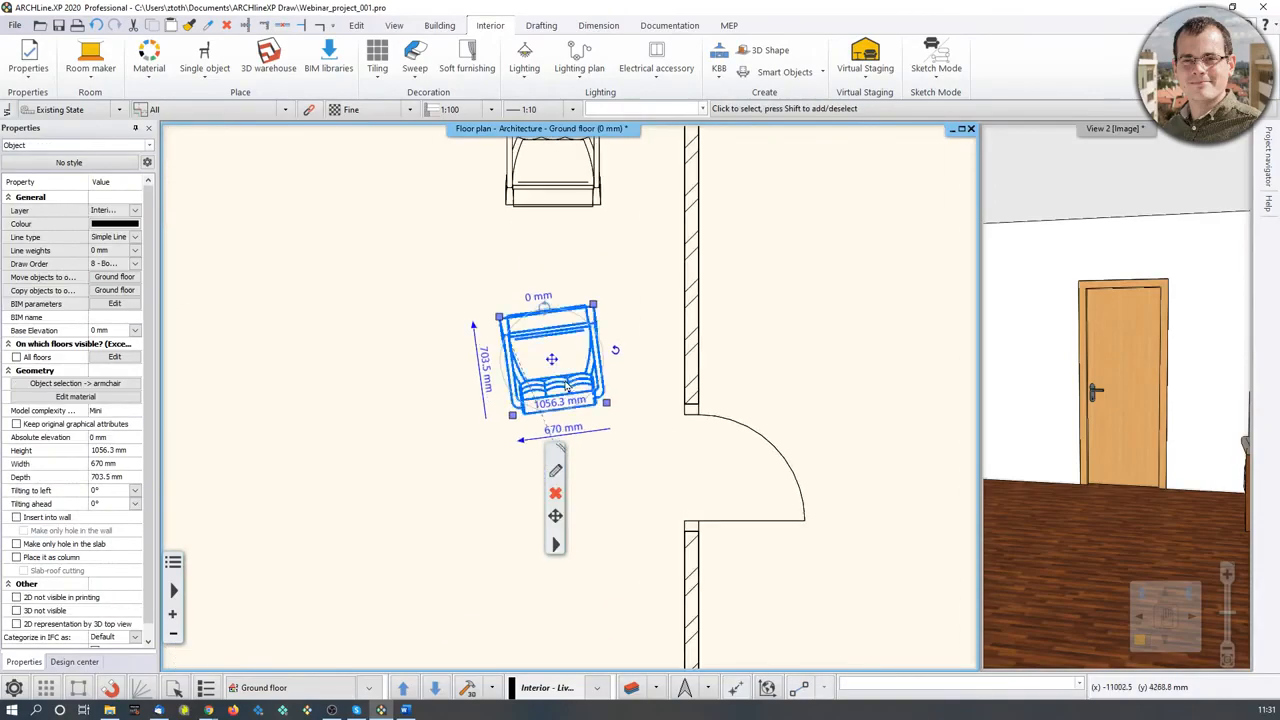
pyautogui.click(552, 360)
pyautogui.click(602, 367)
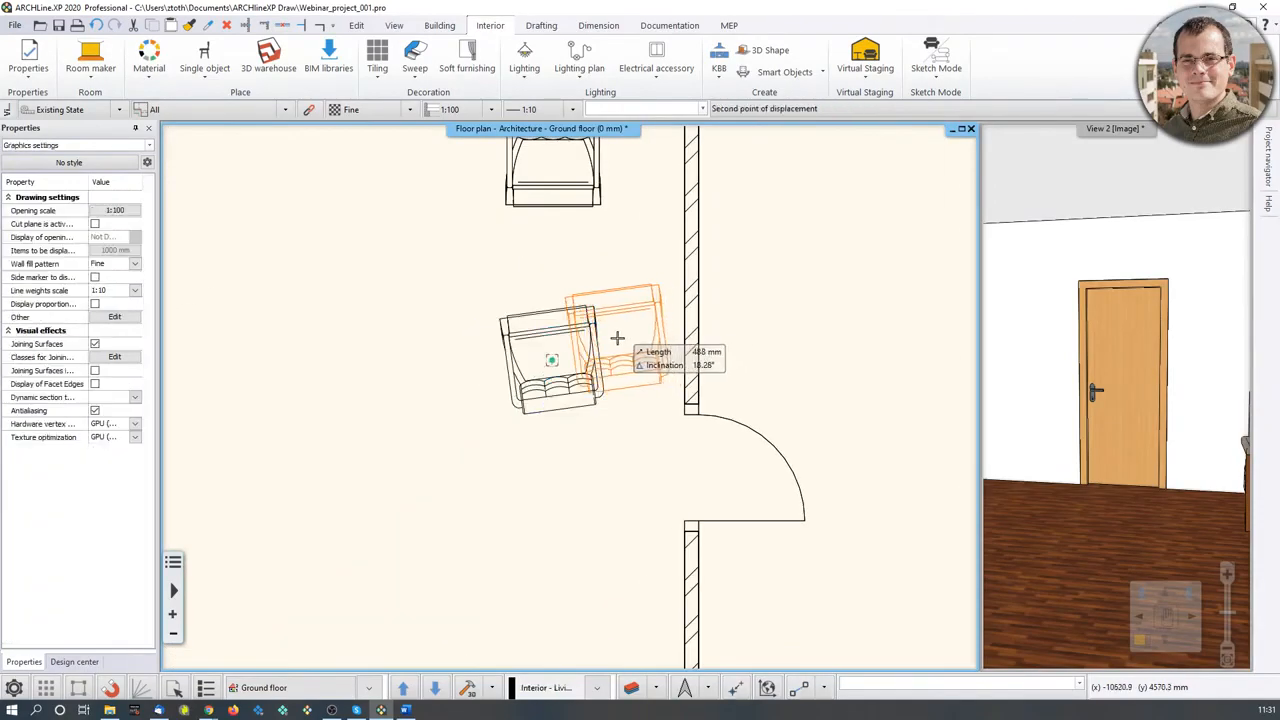
pyautogui.click(617, 338)
pyautogui.moveTo(617, 338); pyautogui.dragTo(632, 478, button='middle')
# Step: Move the upper downloaded armchair about 580 mm into the vestibule's upper-right corner and deselect it
pyautogui.click(574, 298)
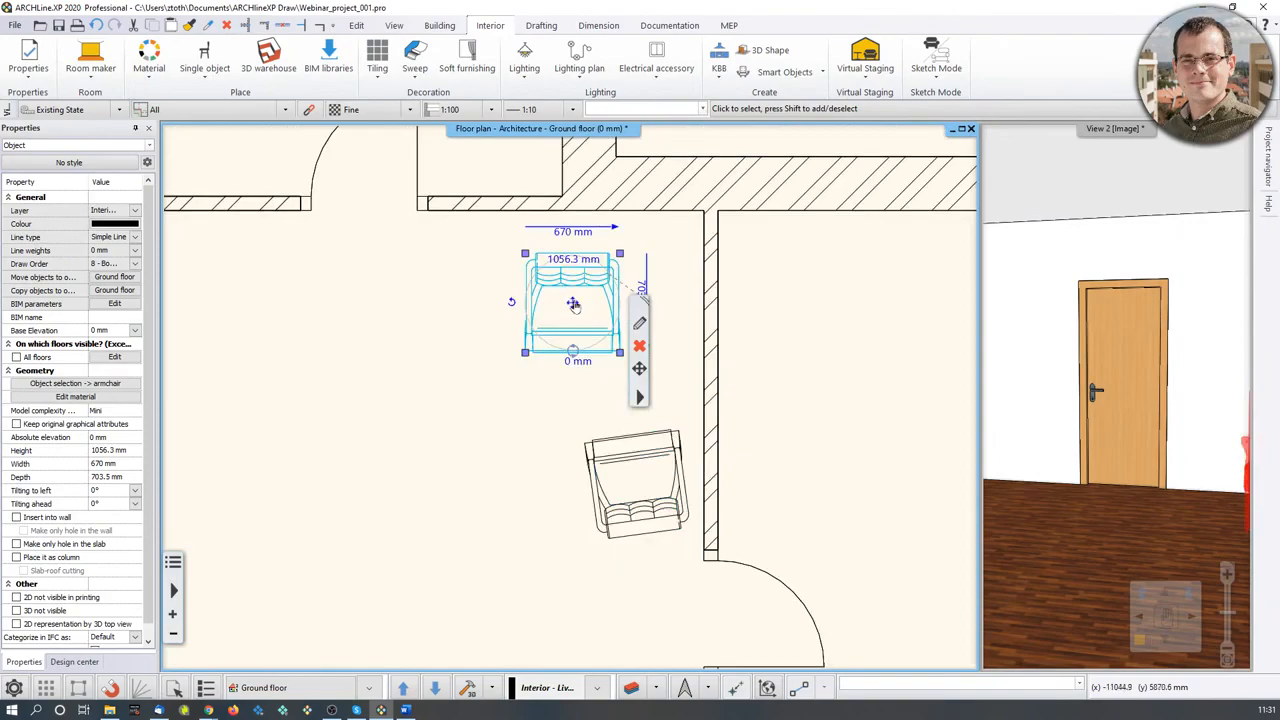
pyautogui.click(573, 304)
pyautogui.click(617, 311)
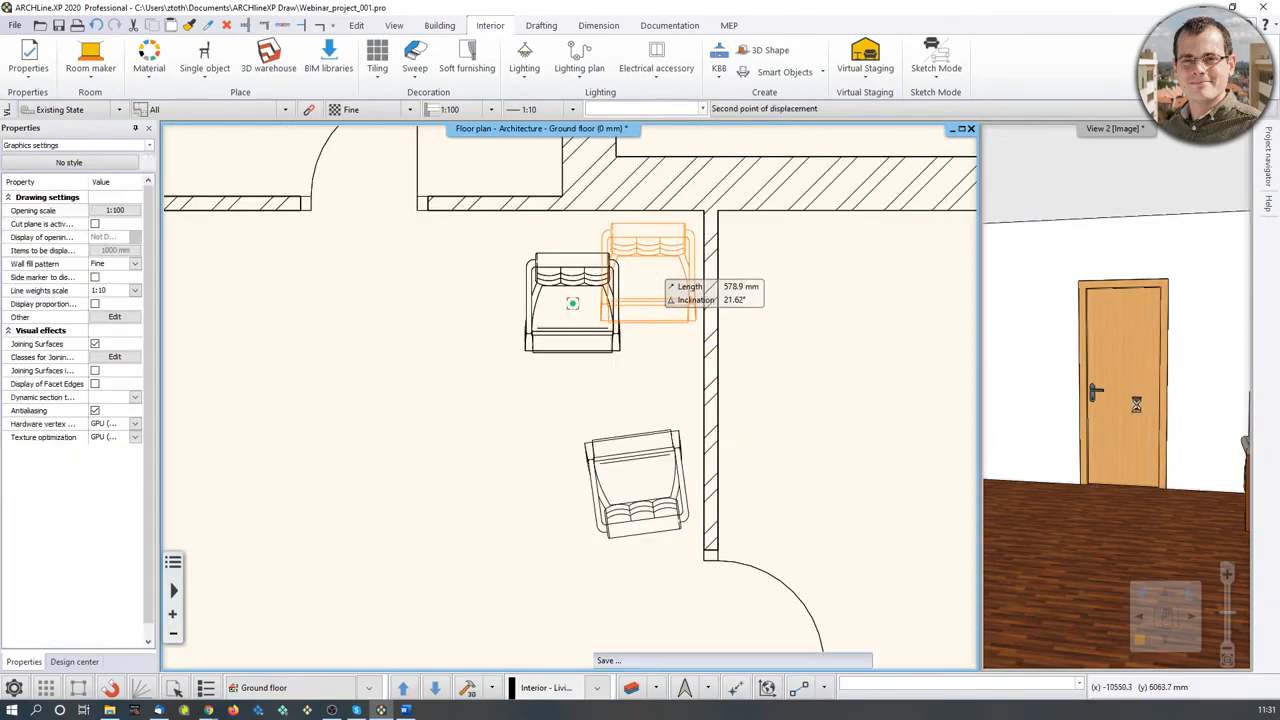
pyautogui.click(650, 276)
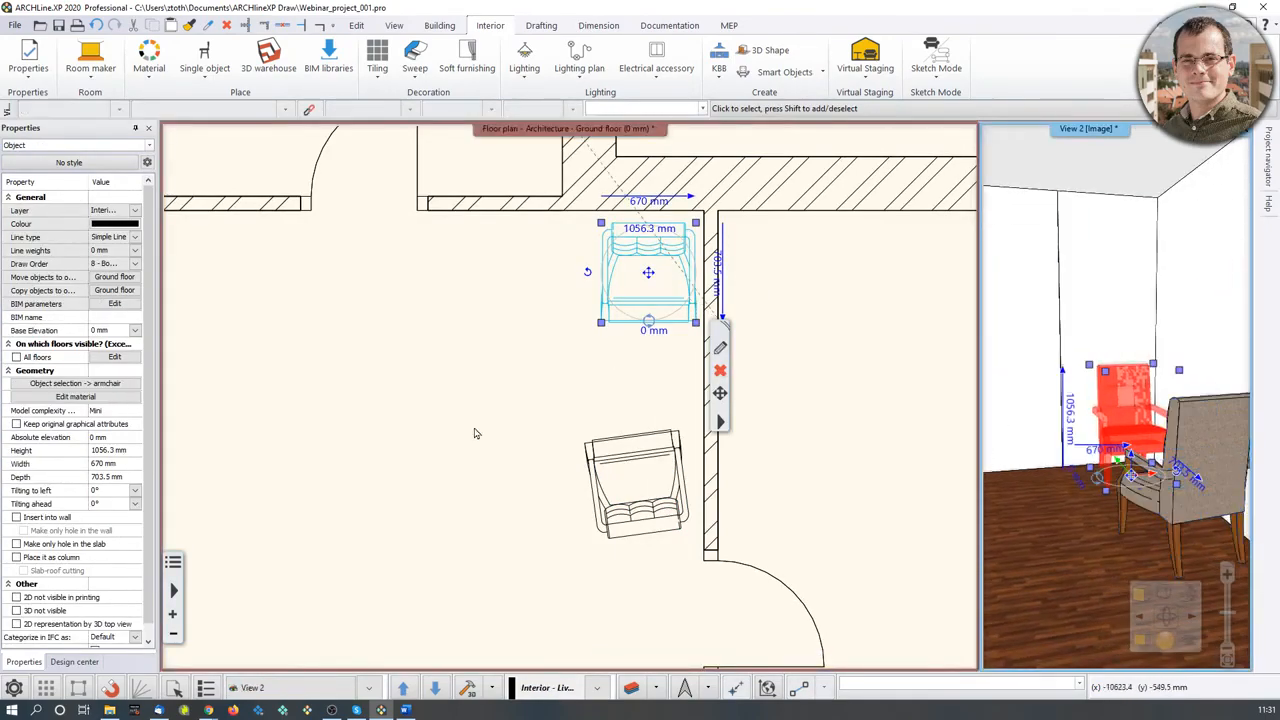
pyautogui.click(392, 386)
pyautogui.click(470, 396)
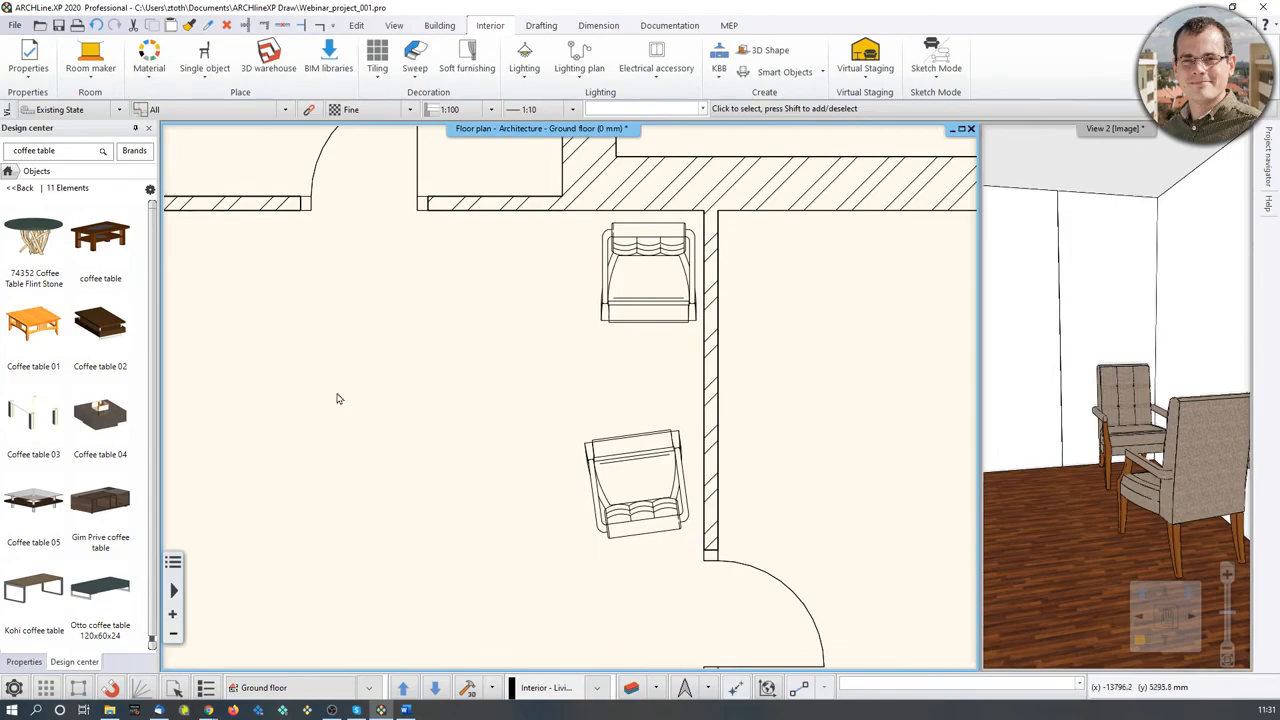
pyautogui.rightClick(820, 389)
# Step: Examine the project's layers in Layer Properties Management, narrow the list to used layers, and close it
pyautogui.scroll(-3, 530, 373)
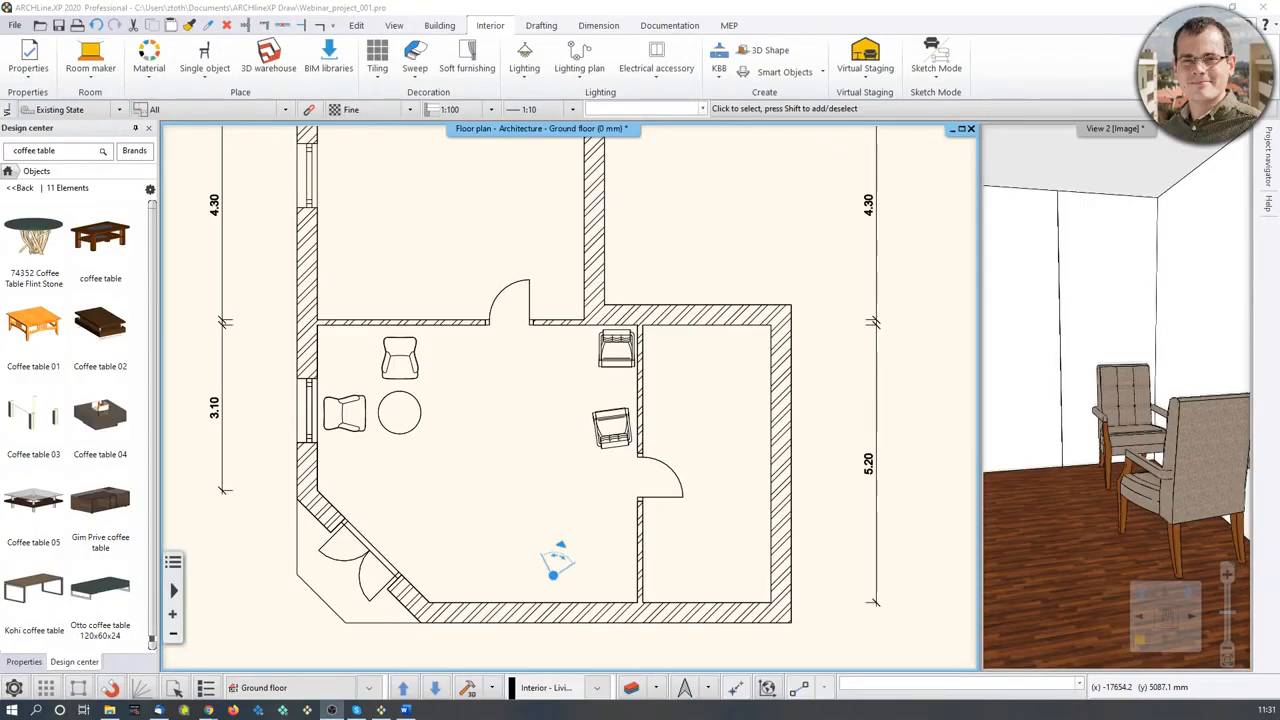
pyautogui.scroll(-3, 490, 553)
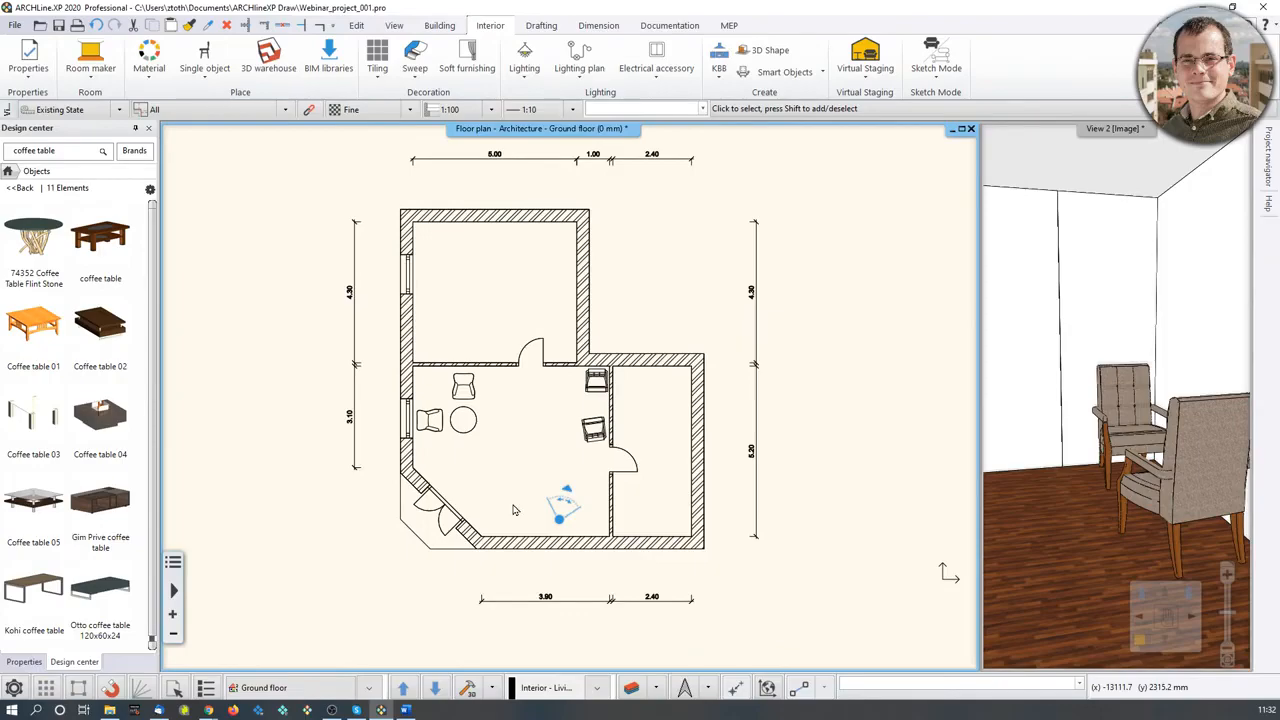
pyautogui.click(631, 687)
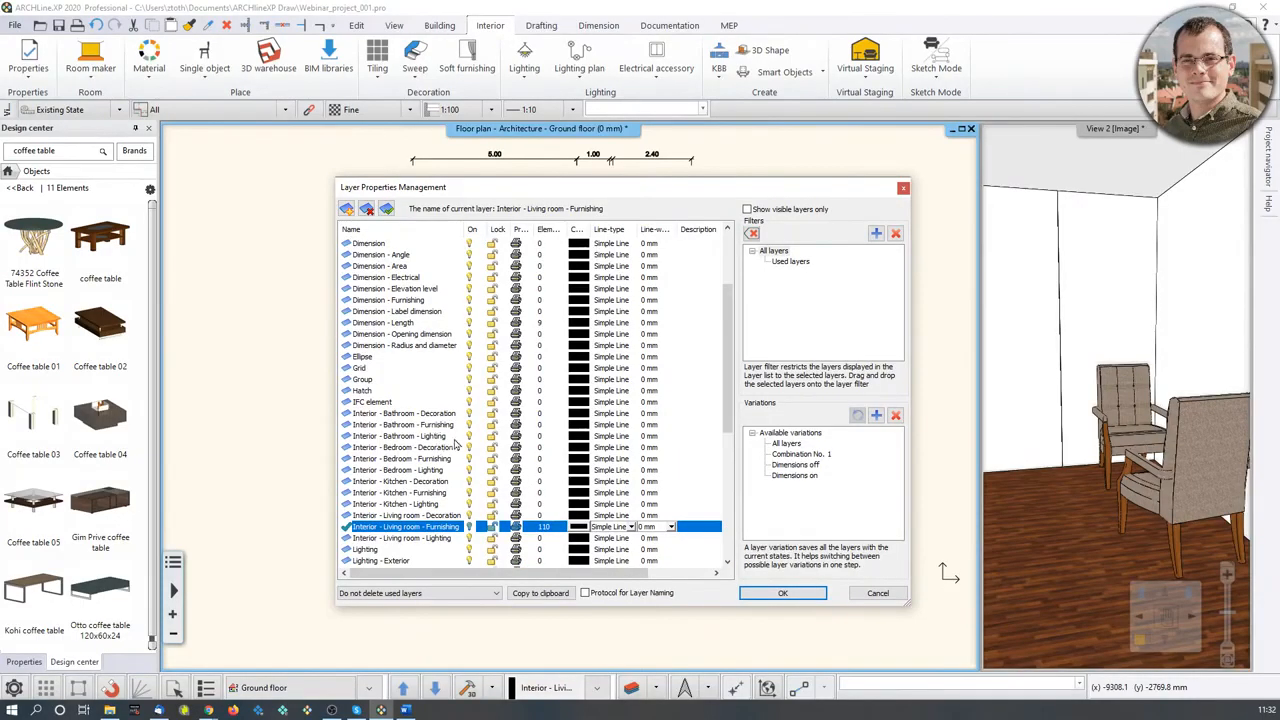
pyautogui.scroll(4, 455, 488)
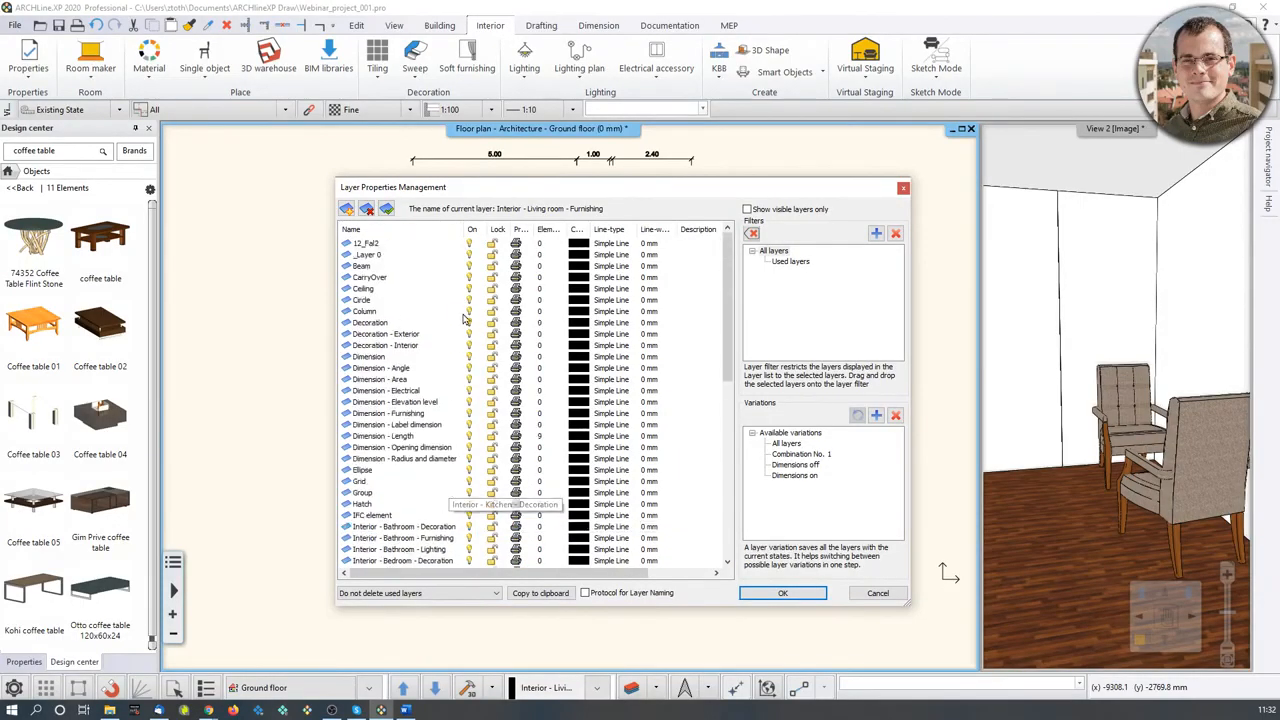
pyautogui.click(790, 261)
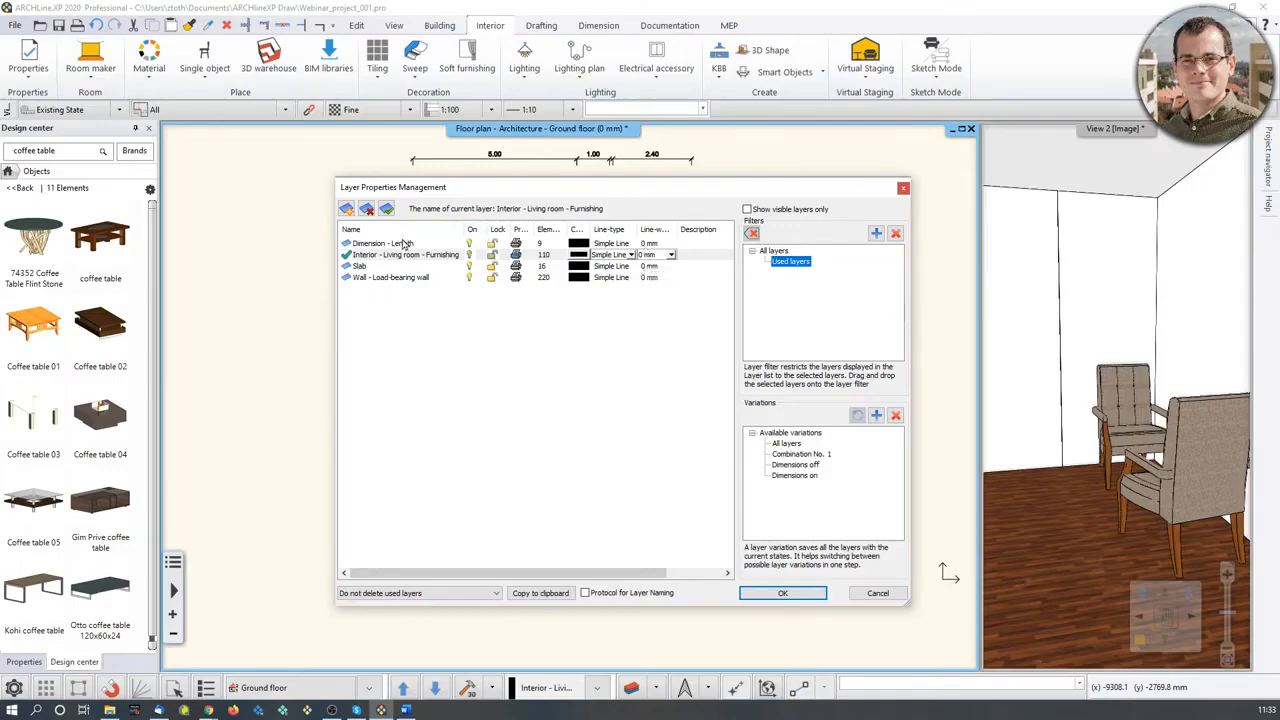
pyautogui.moveTo(490, 190); pyautogui.dragTo(602, 189)
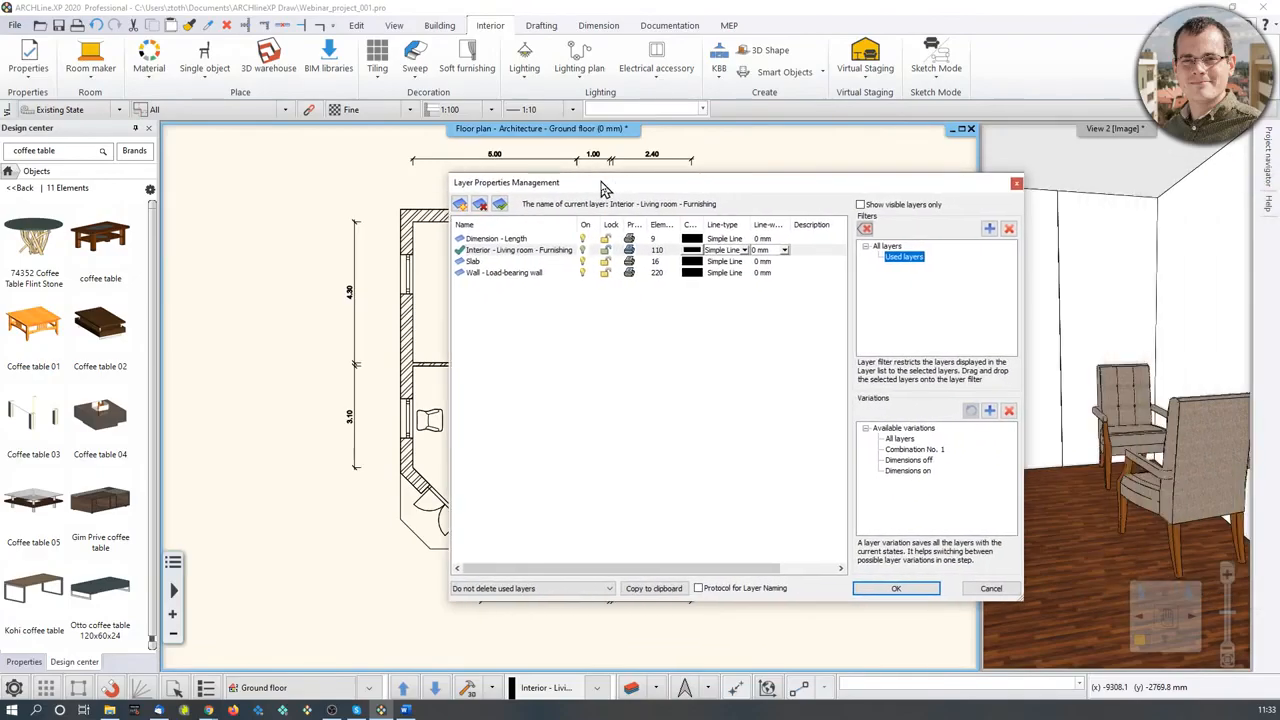
pyautogui.click(1016, 183)
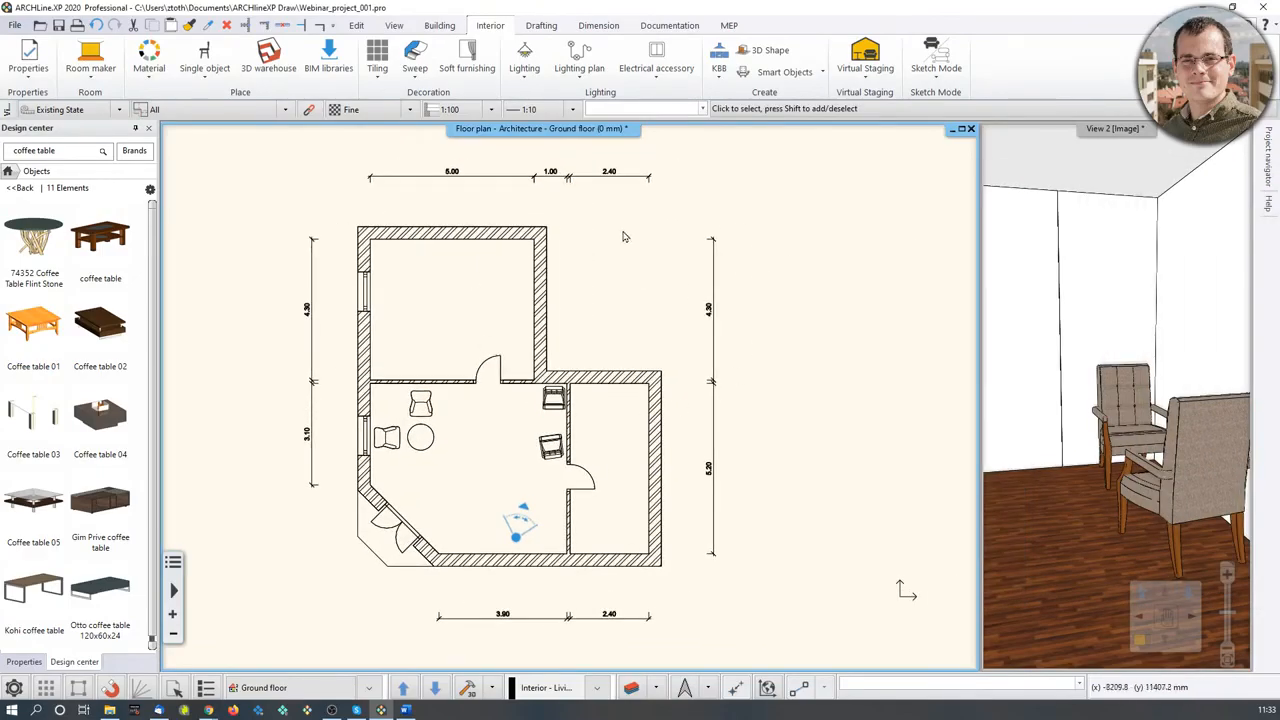
# Step: Place a Rectangular column 30 x 30 in the middle of the room above the vestibule
pyautogui.click(459, 30)
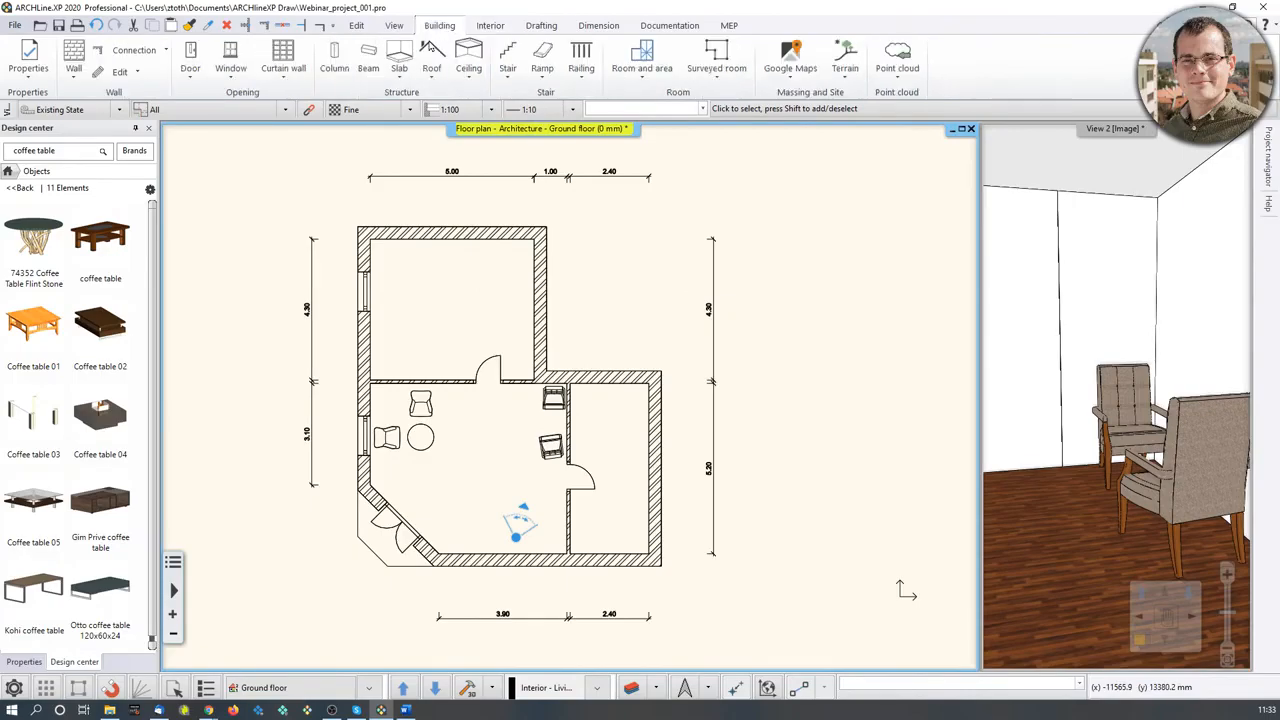
pyautogui.click(343, 70)
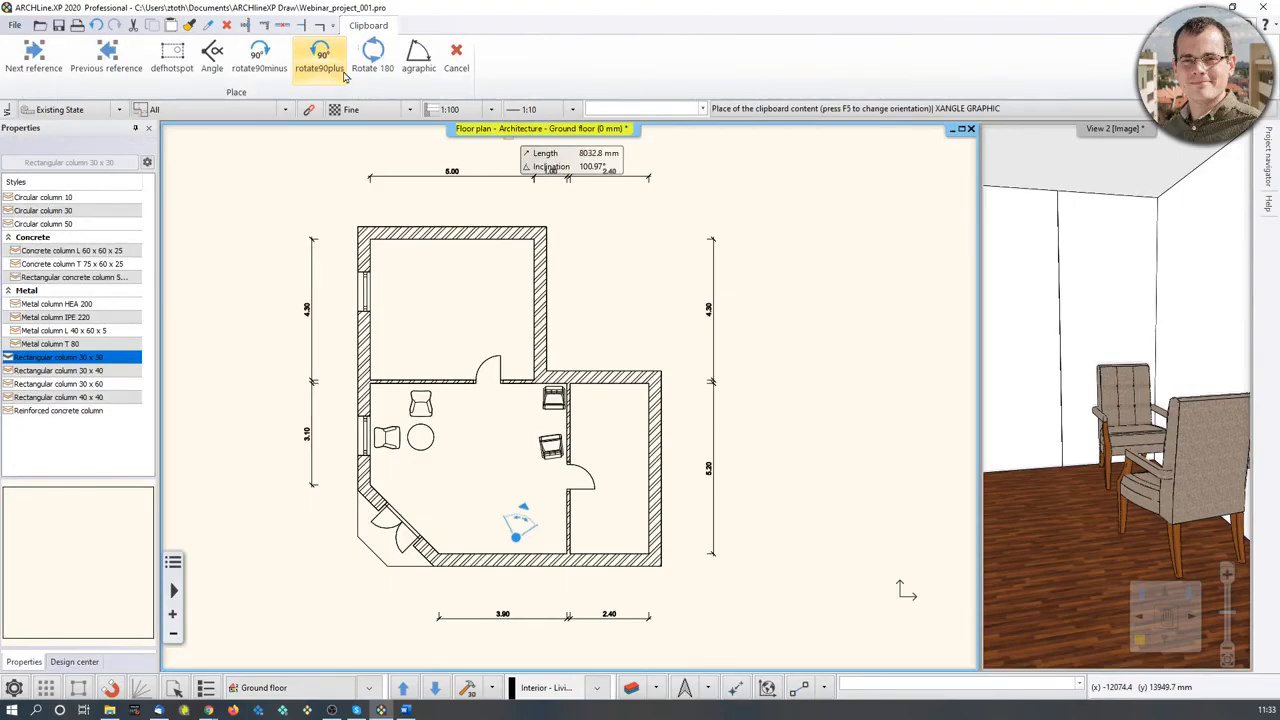
pyautogui.click(450, 306)
pyautogui.press('Escape')
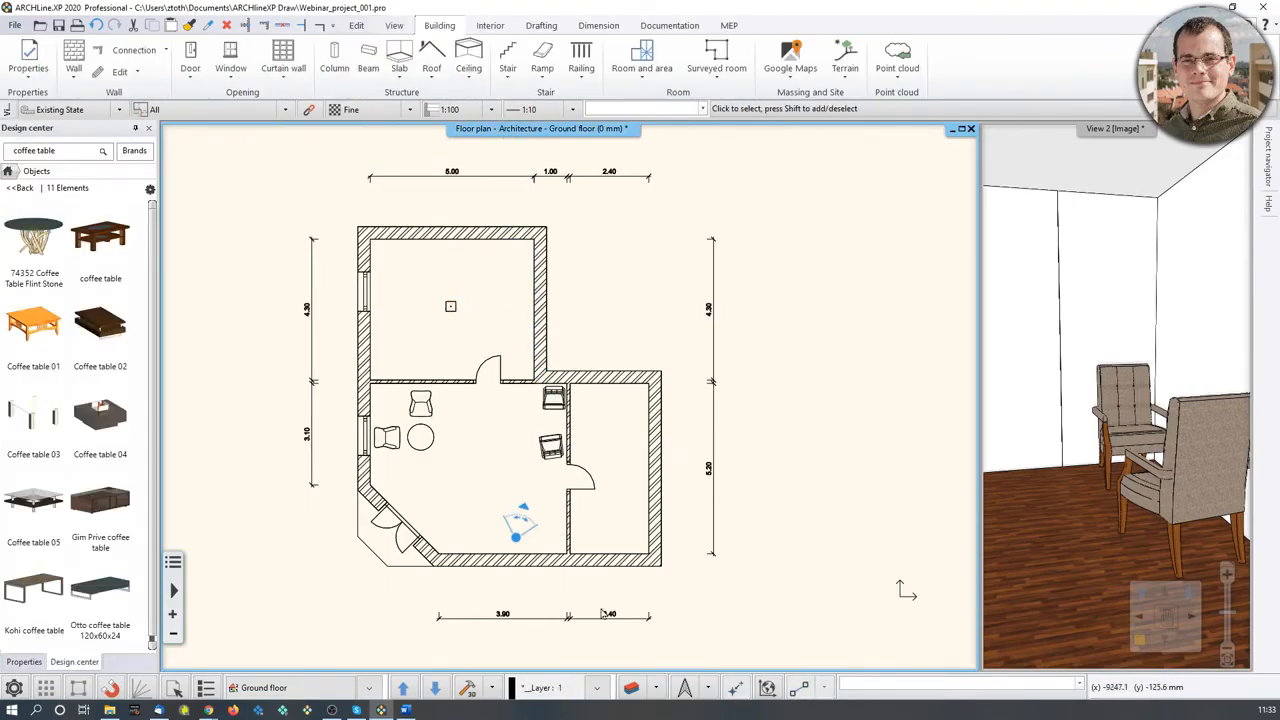
# Step: List only the used layers and turn off the Interior - Living room - Furnishing layer on the floor plan
pyautogui.click(631, 686)
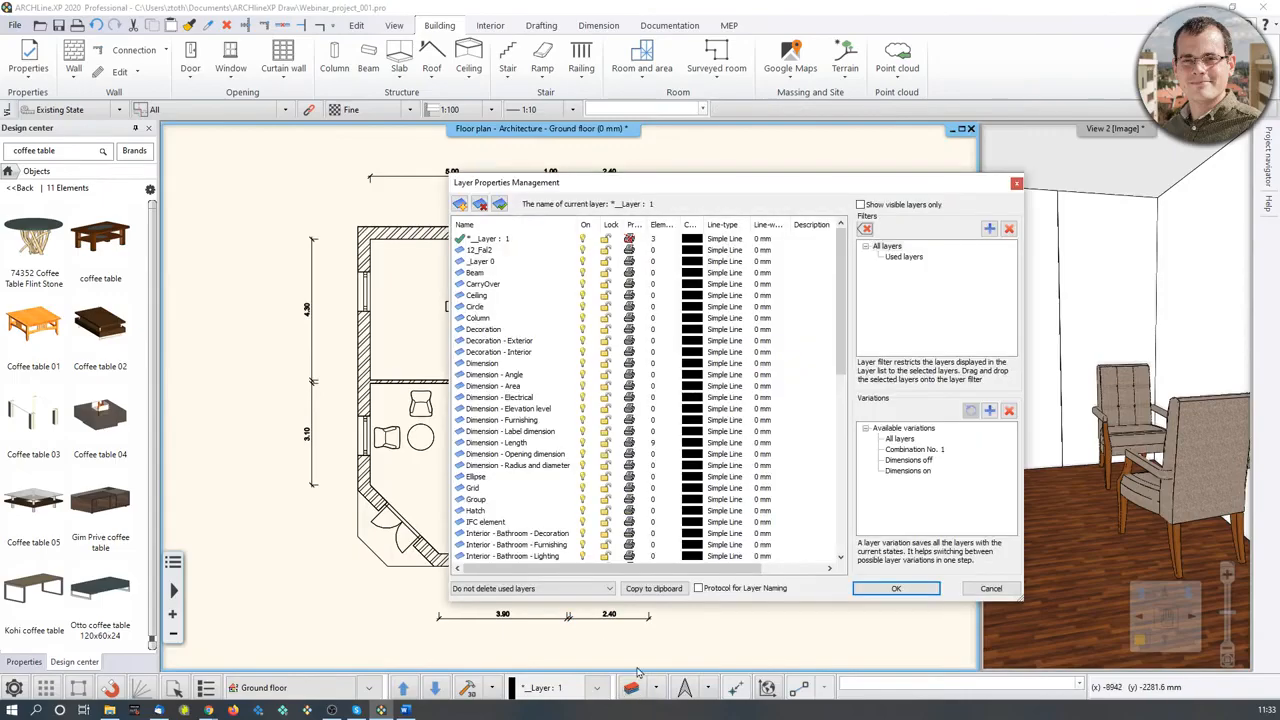
pyautogui.click(898, 257)
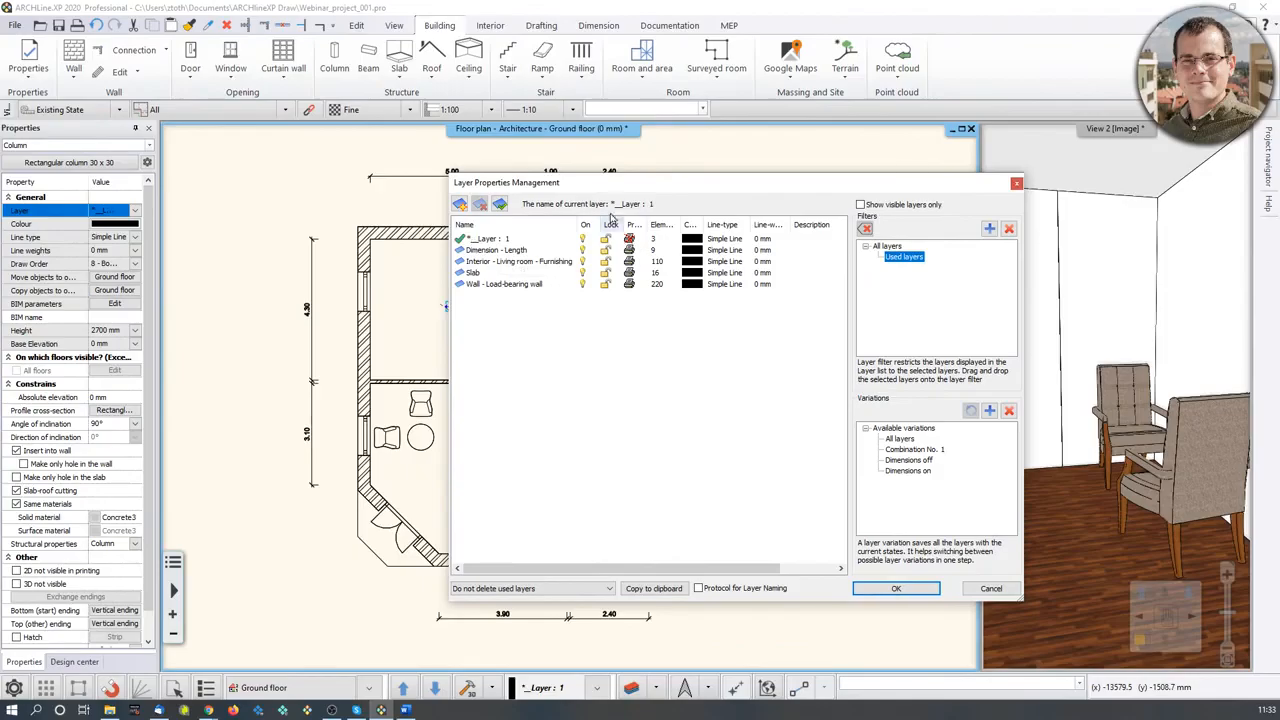
pyautogui.moveTo(625, 184); pyautogui.dragTo(849, 182)
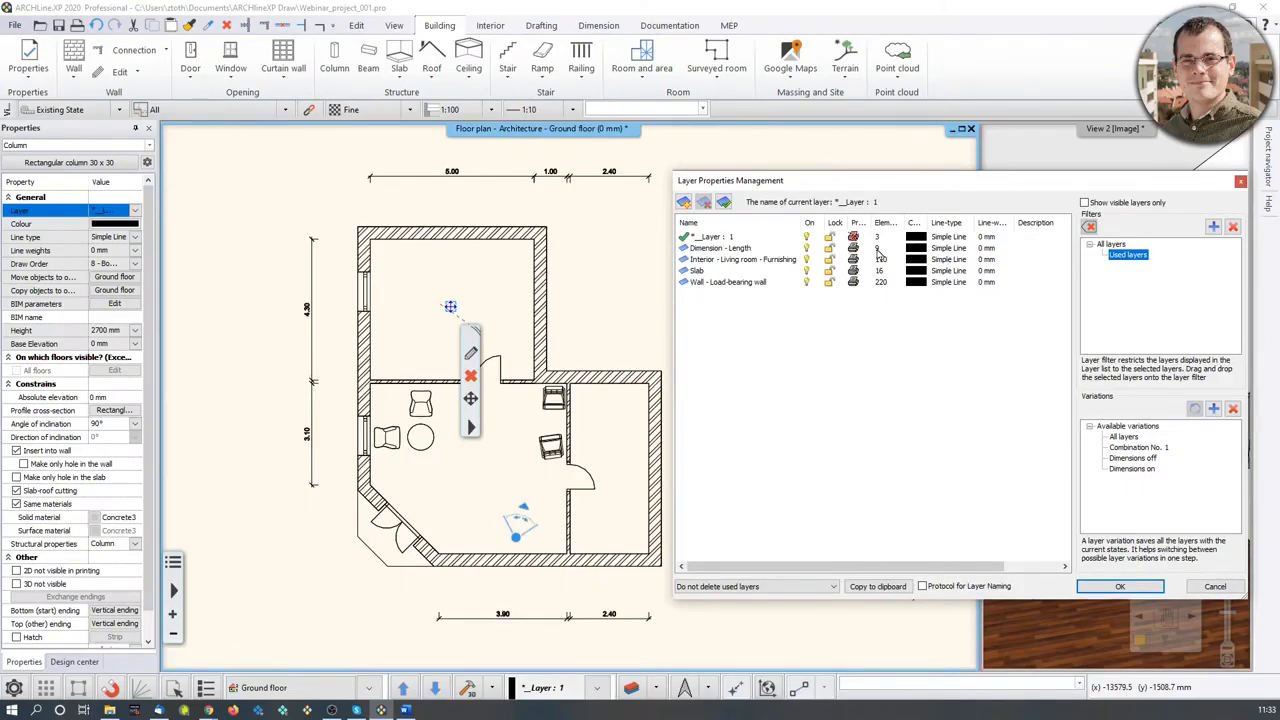
pyautogui.click(815, 263)
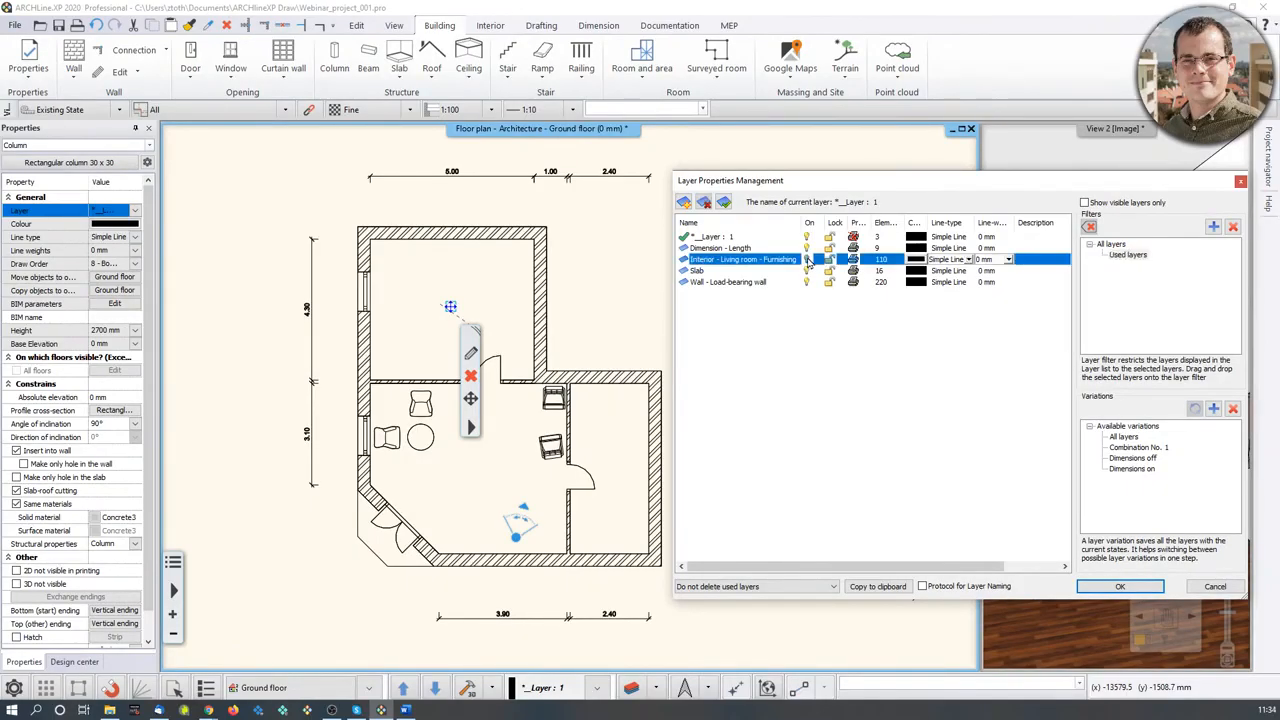
pyautogui.click(1120, 587)
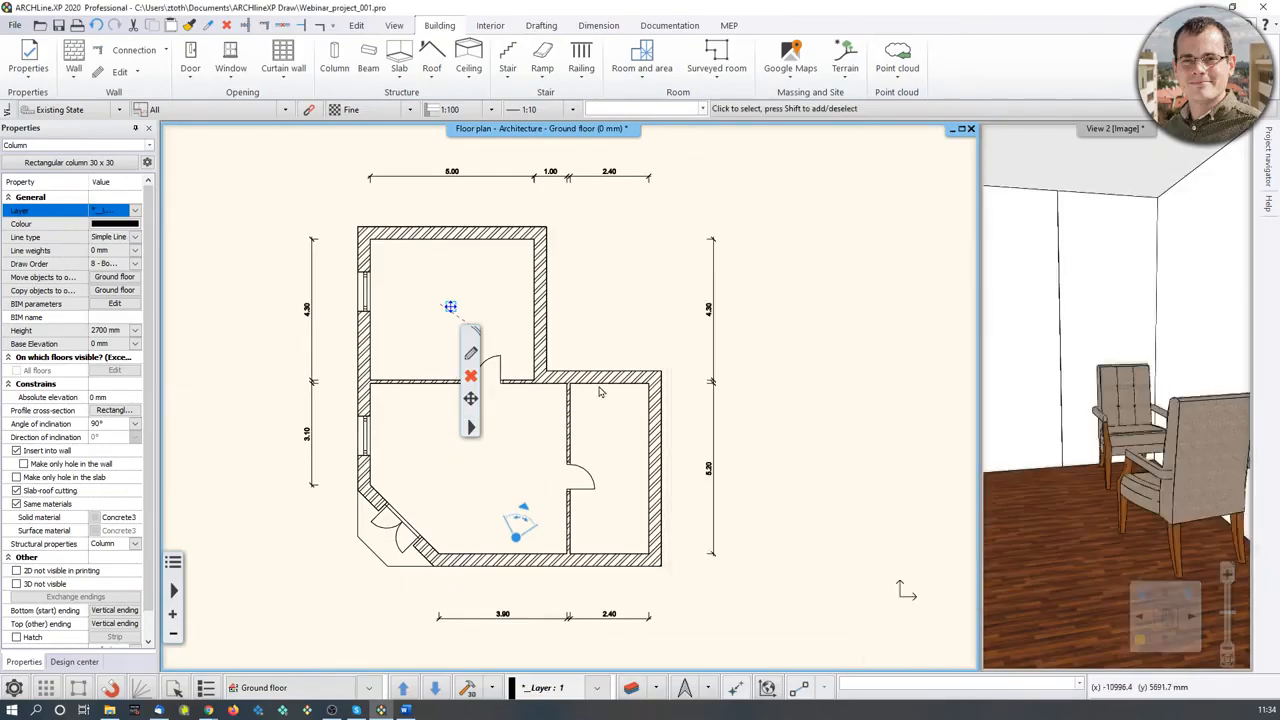
# Step: Swap the 3D view into the main window and turn it to face the vestibule's rear wall and door
pyautogui.click(1099, 400)
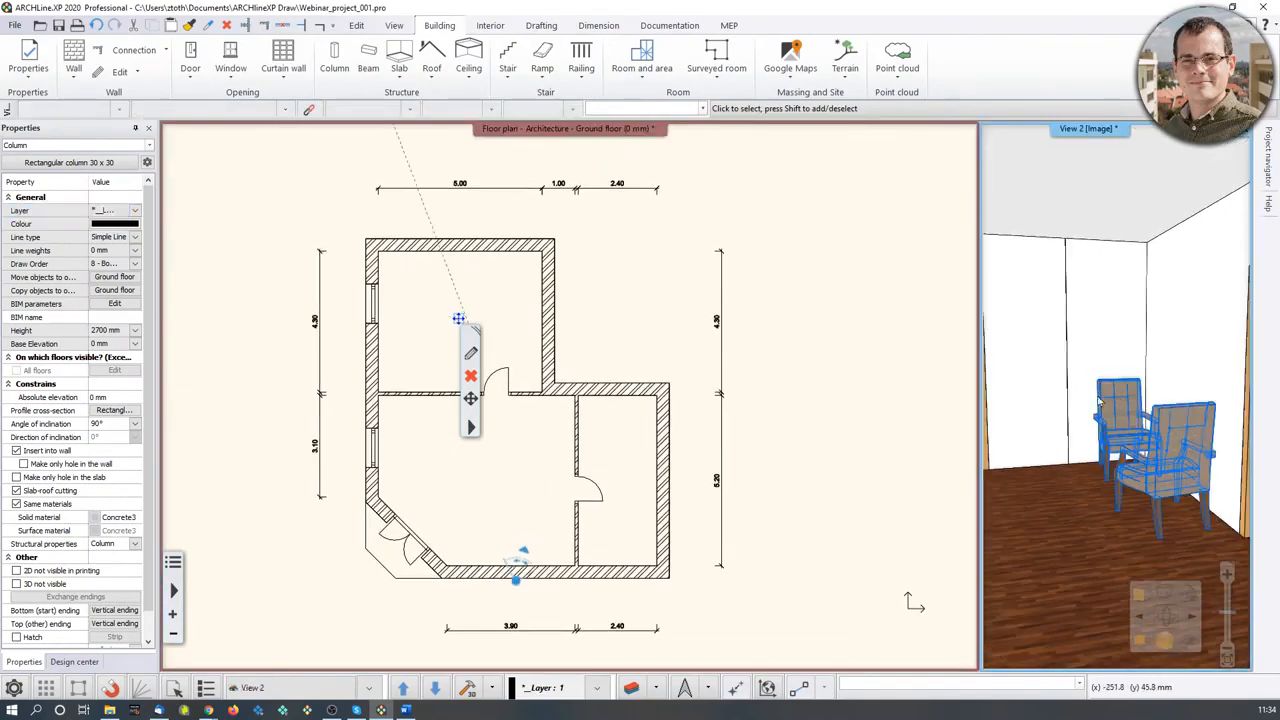
pyautogui.moveTo(1099, 400); pyautogui.dragTo(1130, 560)
pyautogui.doubleClick(1088, 128)
pyautogui.click(543, 609)
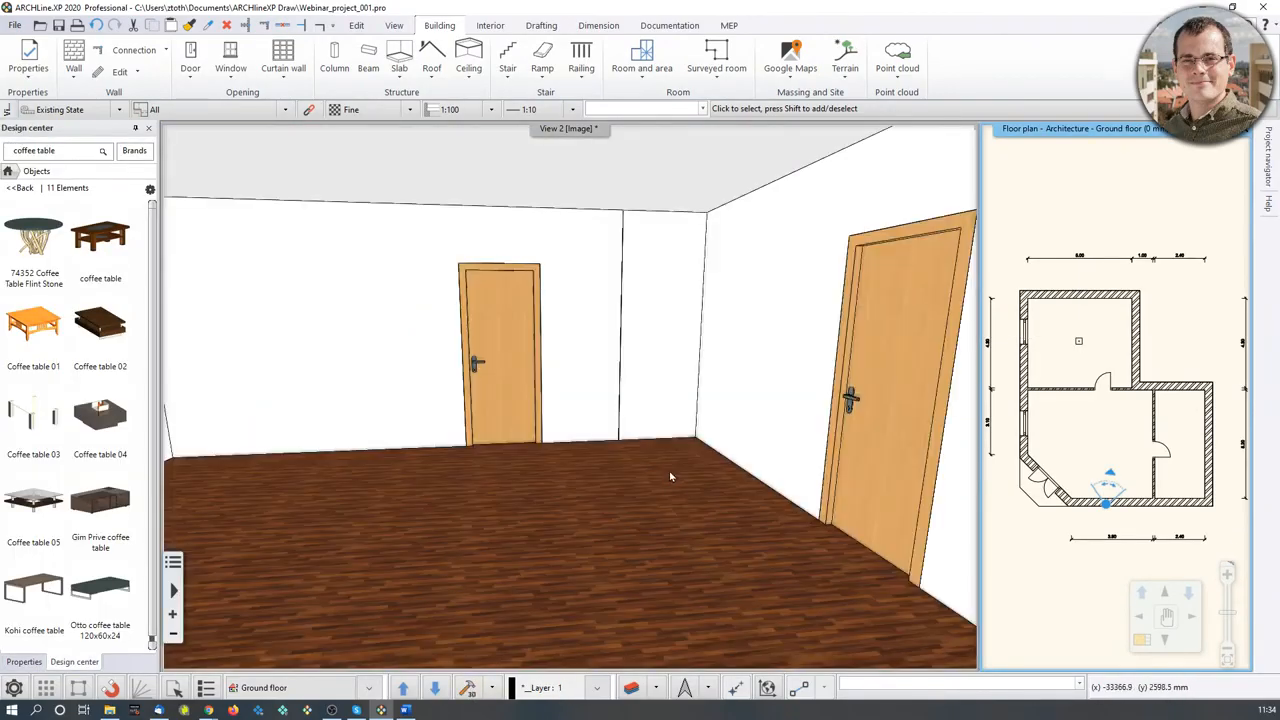
pyautogui.moveTo(710, 440); pyautogui.dragTo(664, 440, button='middle')
# Step: Filter the 3D view's layers to used ones and toggle the visibility of the Interior - Living room - Furnishing layer
pyautogui.click(631, 689)
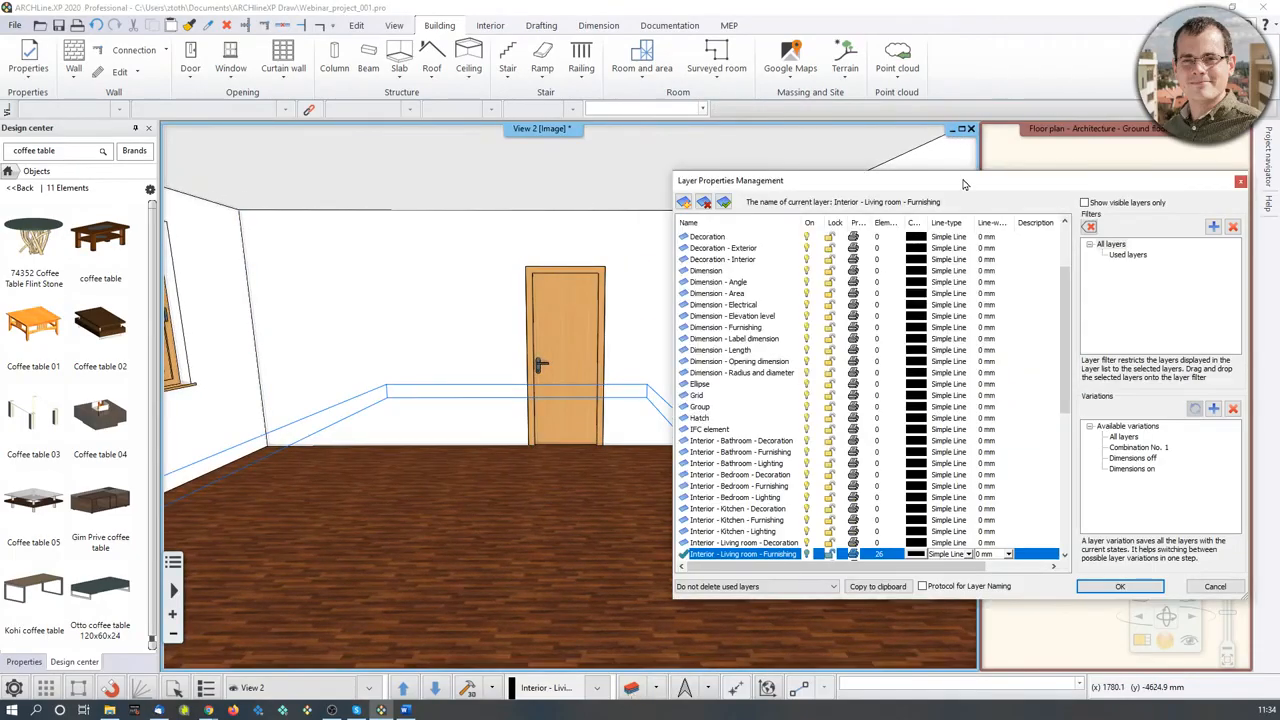
pyautogui.click(1127, 256)
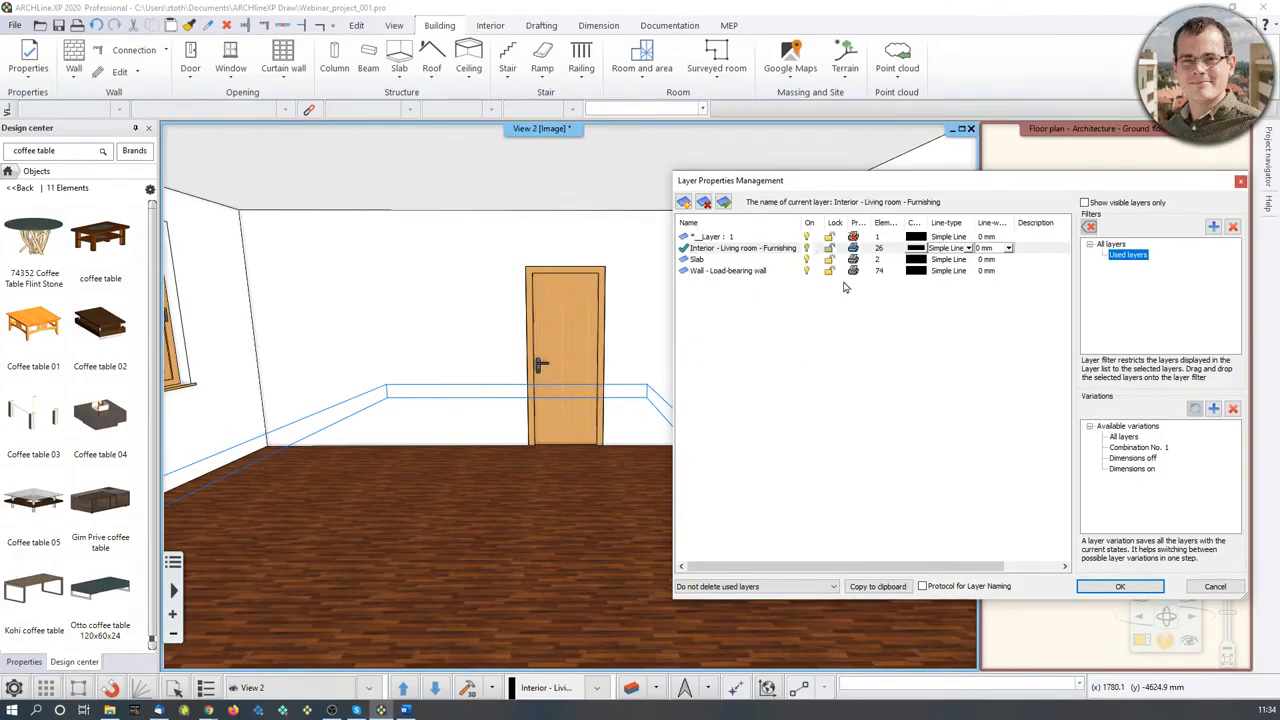
pyautogui.click(809, 250)
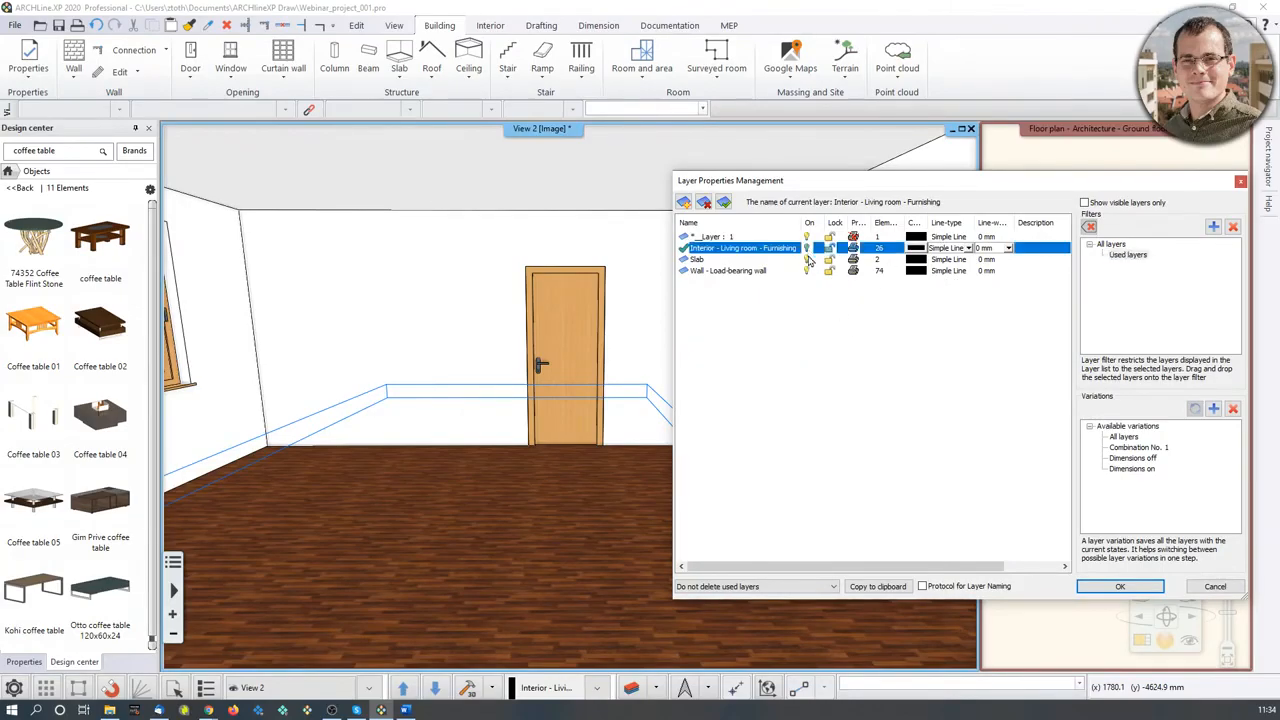
pyautogui.click(849, 355)
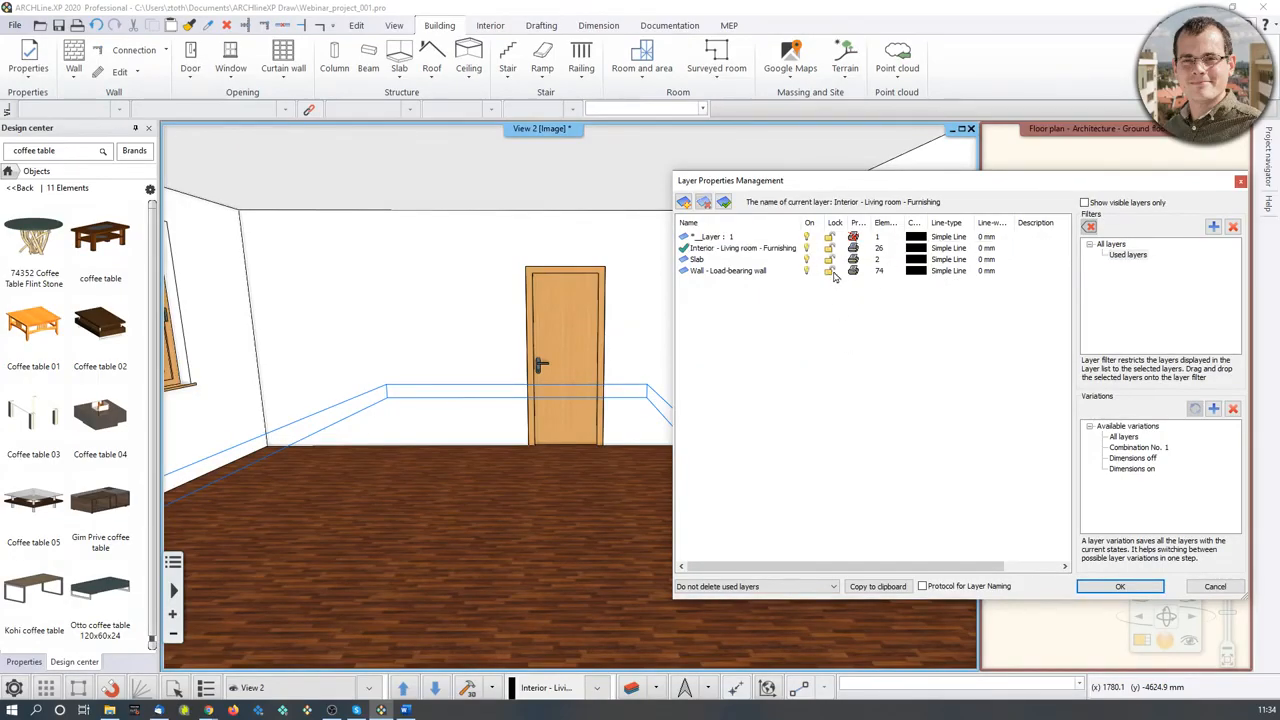
pyautogui.click(1120, 586)
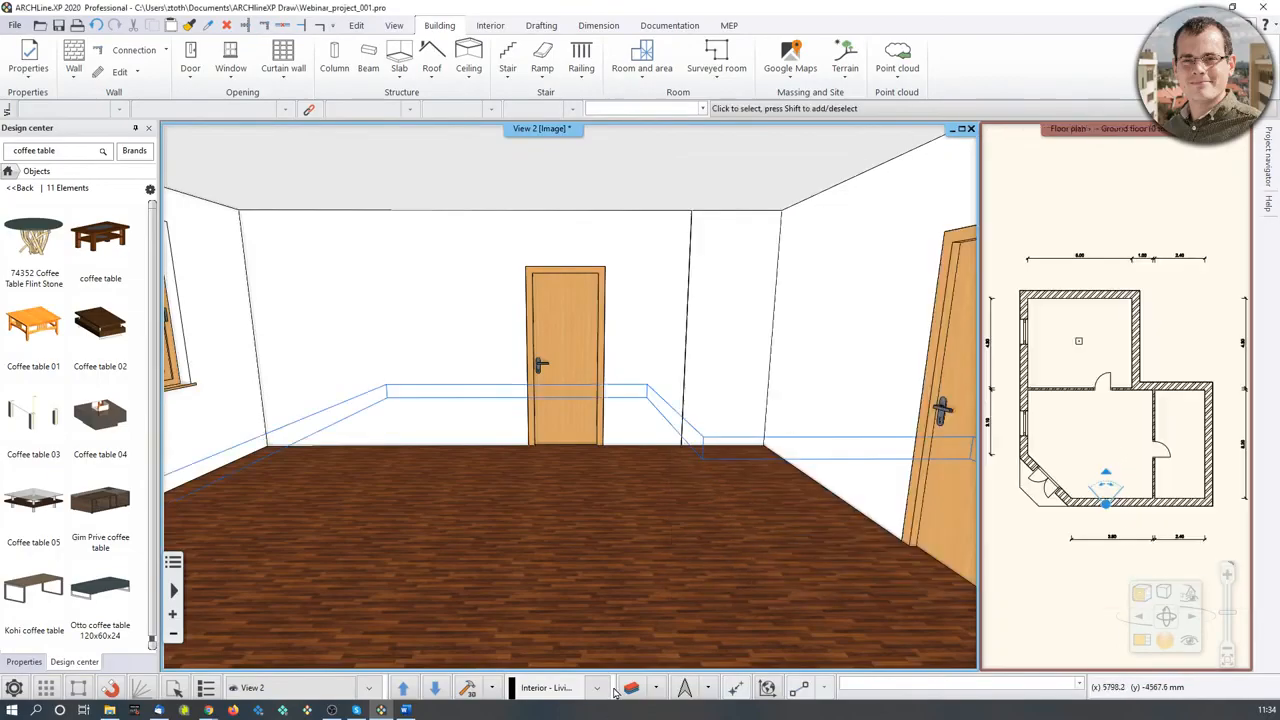
# Step: View the 3D view's layers in Layer Walk without changing them and swap the floor plan into the main window
pyautogui.click(658, 688)
pyautogui.click(675, 610)
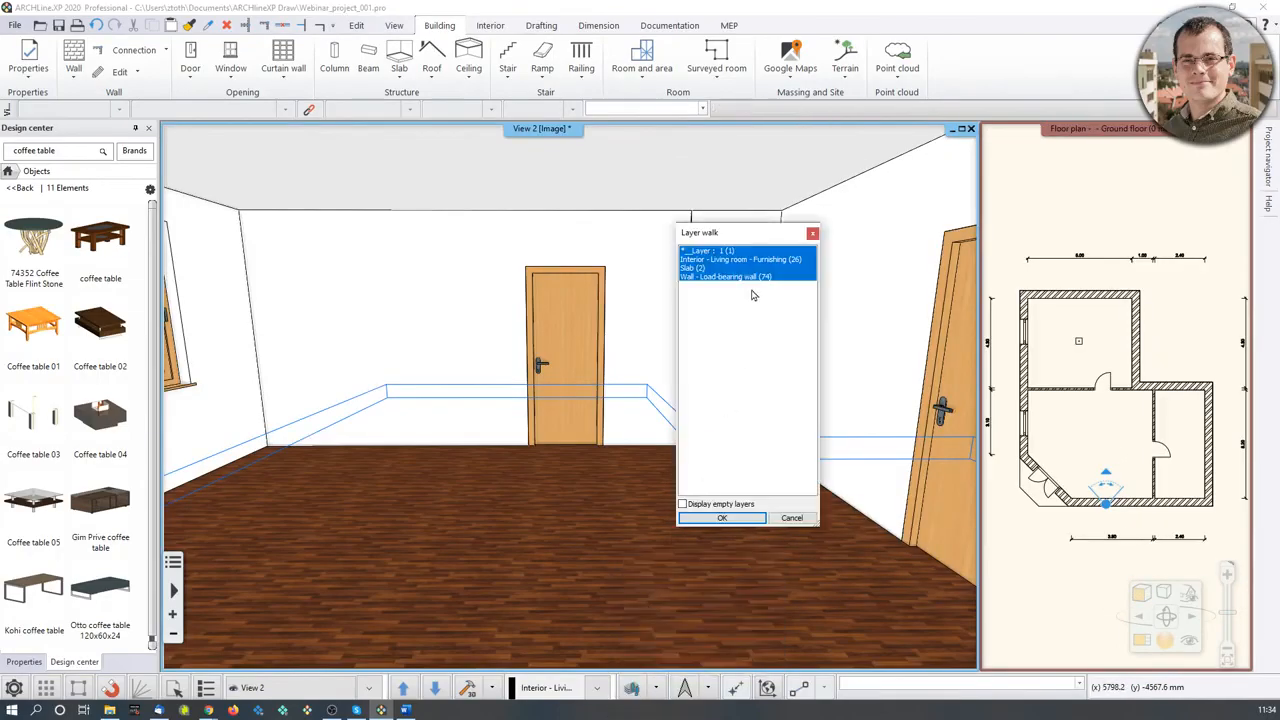
pyautogui.click(811, 234)
pyautogui.click(1105, 590)
pyautogui.click(1141, 641)
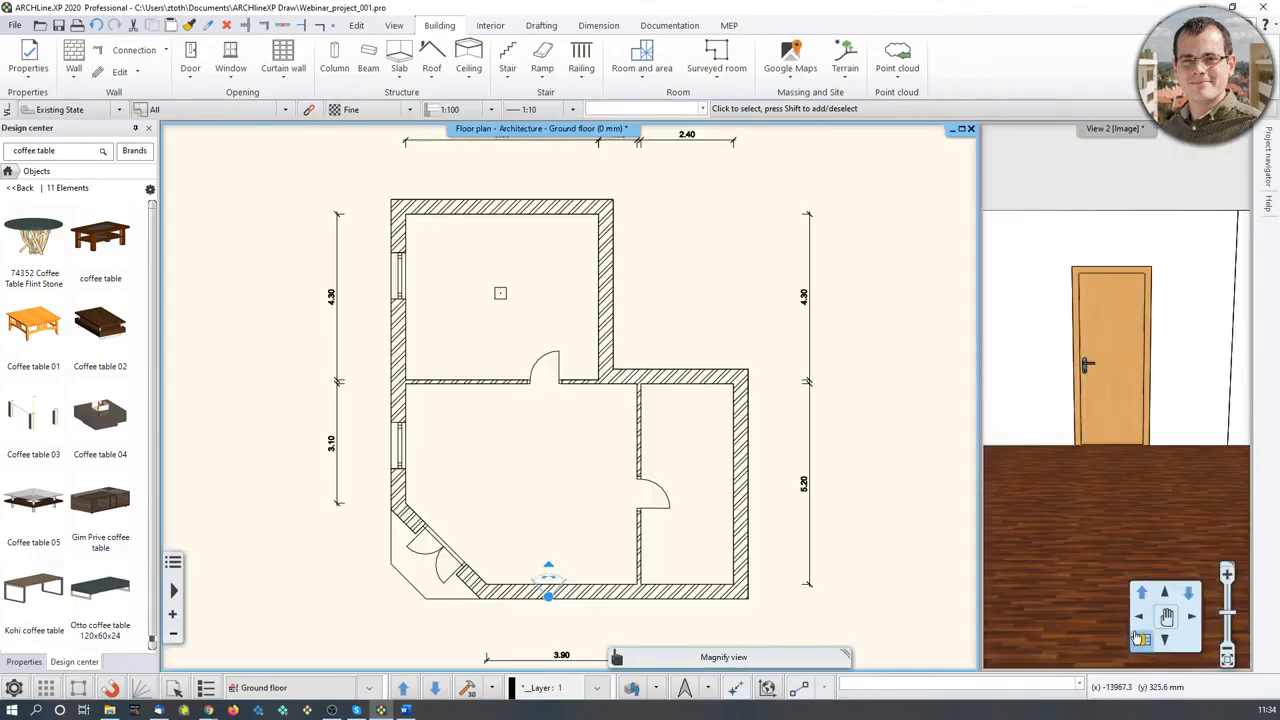
# Step: Turn on the Interior - Living room - Furnishing layer on the floor plan
pyautogui.click(657, 688)
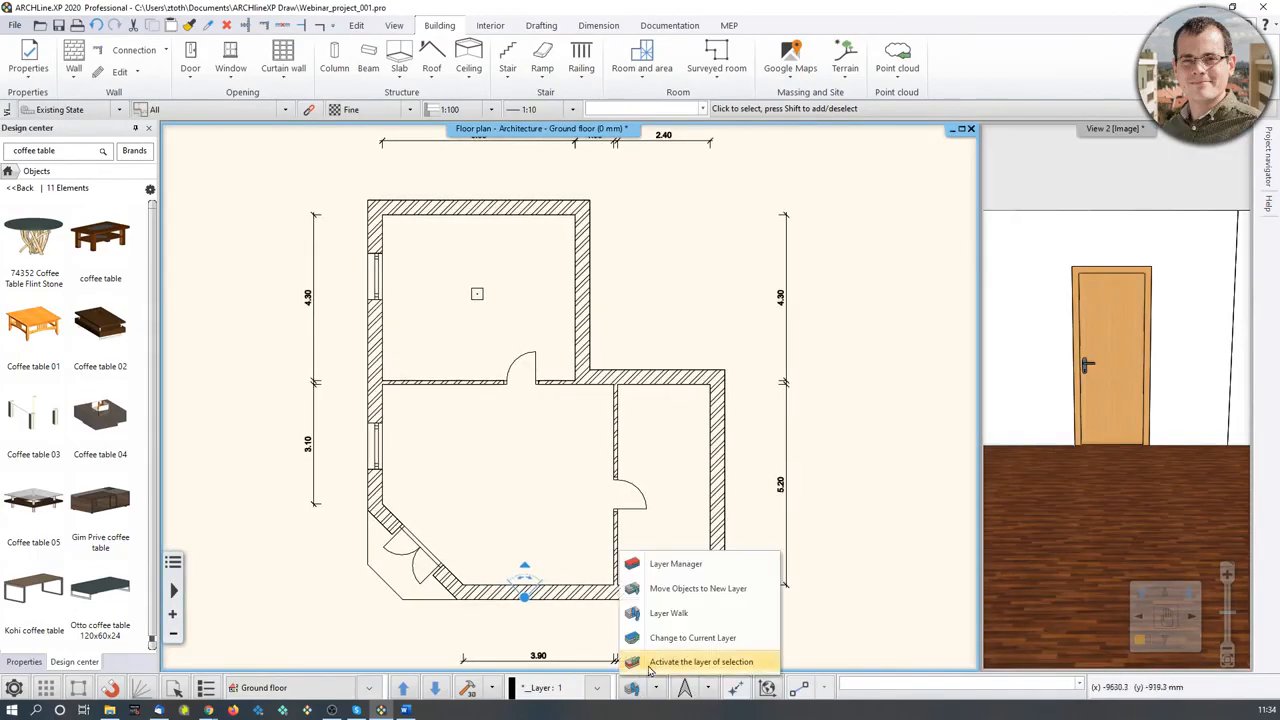
pyautogui.click(674, 565)
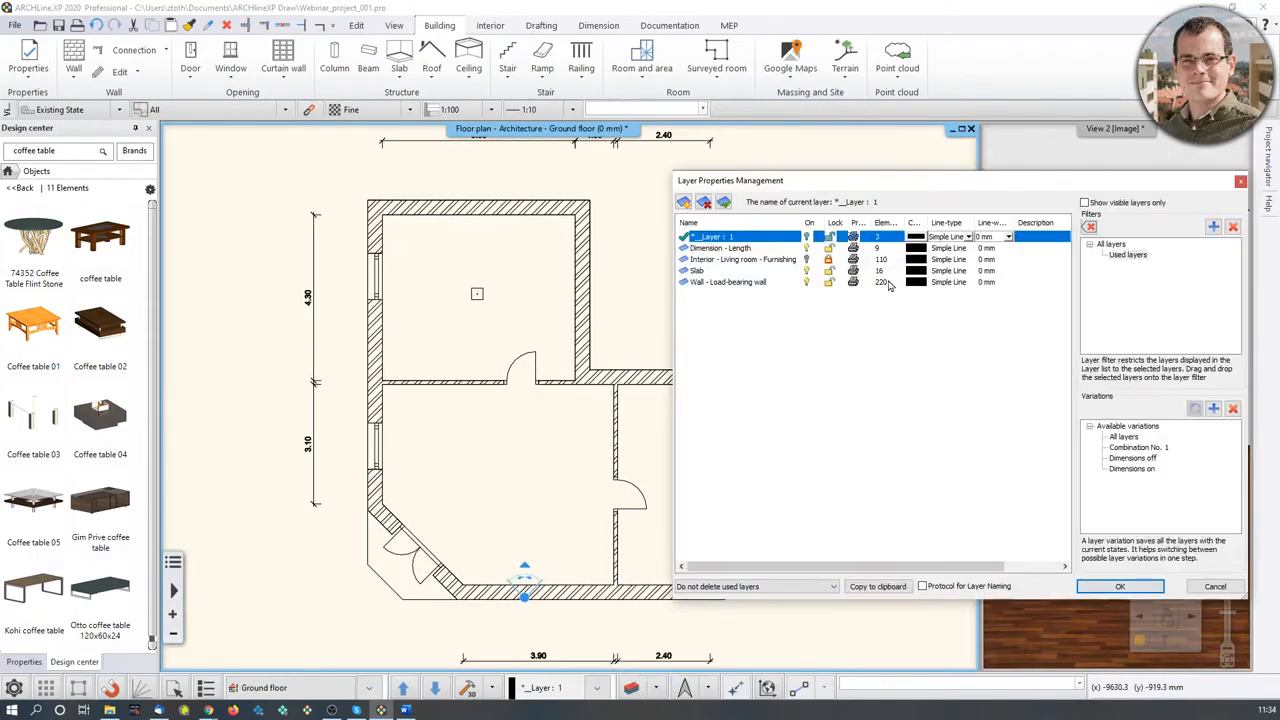
pyautogui.click(743, 259)
pyautogui.click(1120, 586)
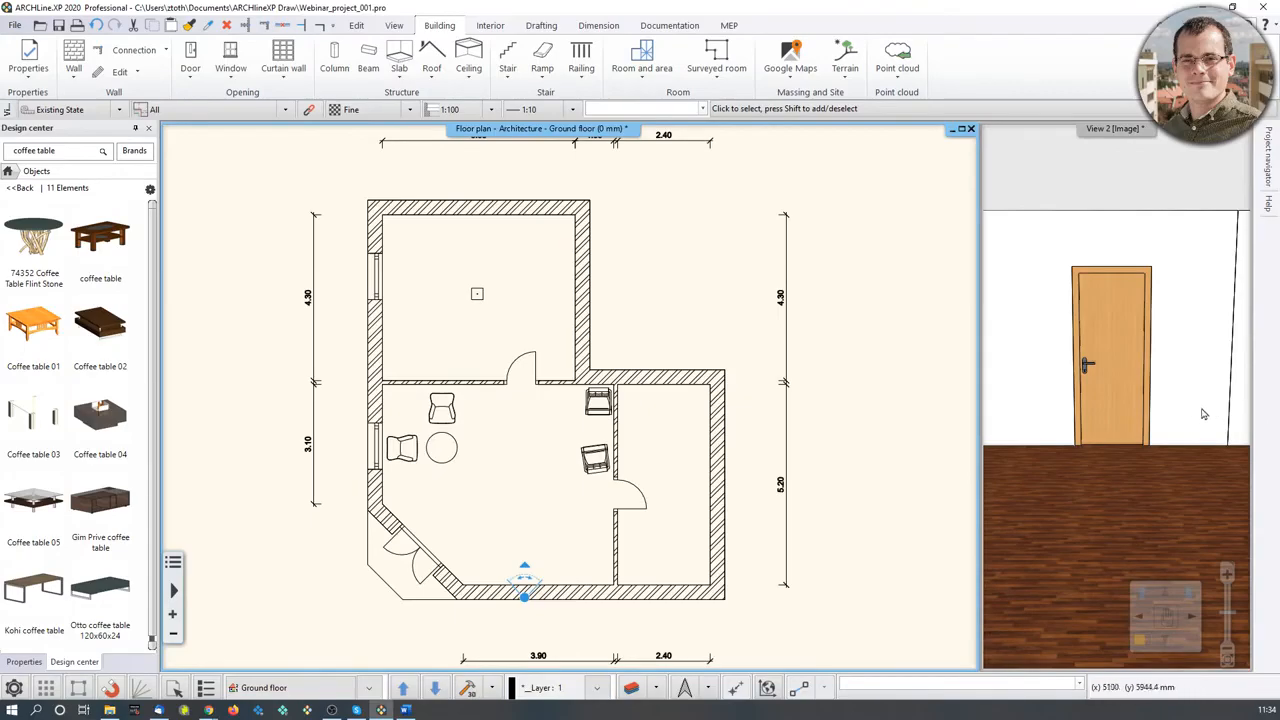
# Step: Look around the vestibule in the 3D view to compare its furniture display with the floor plan
pyautogui.click(1135, 415)
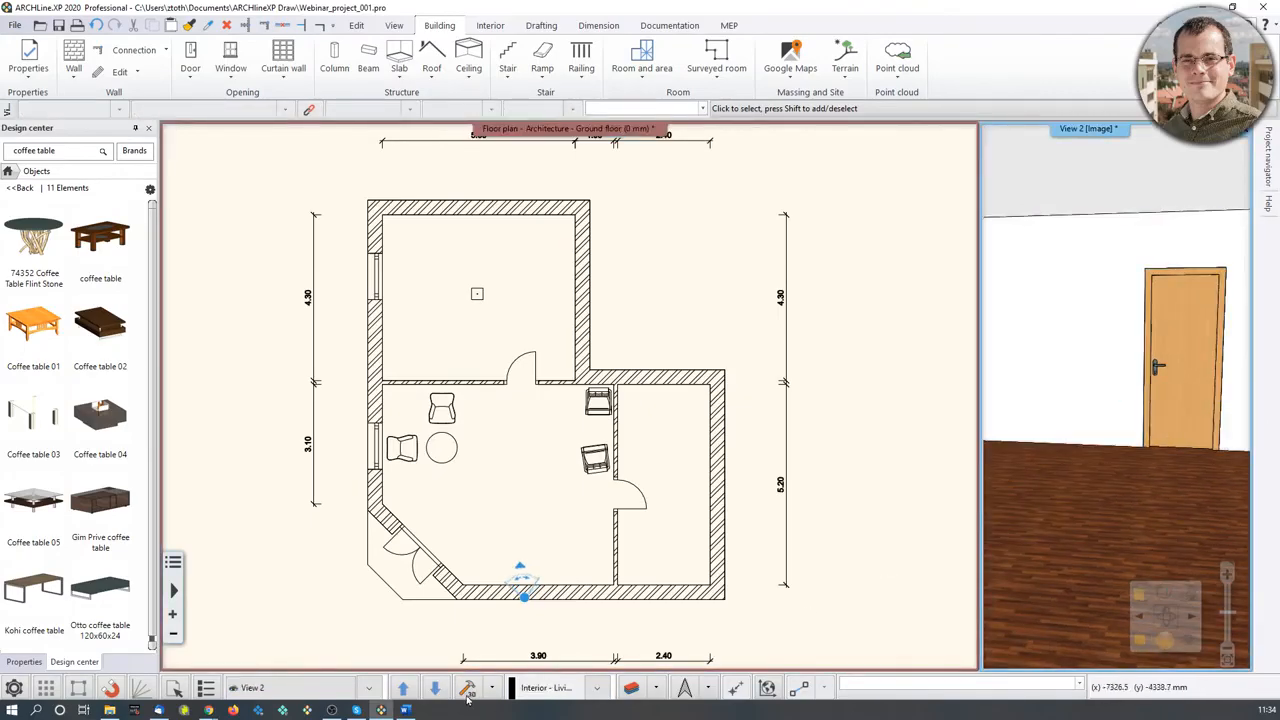
pyautogui.click(607, 542)
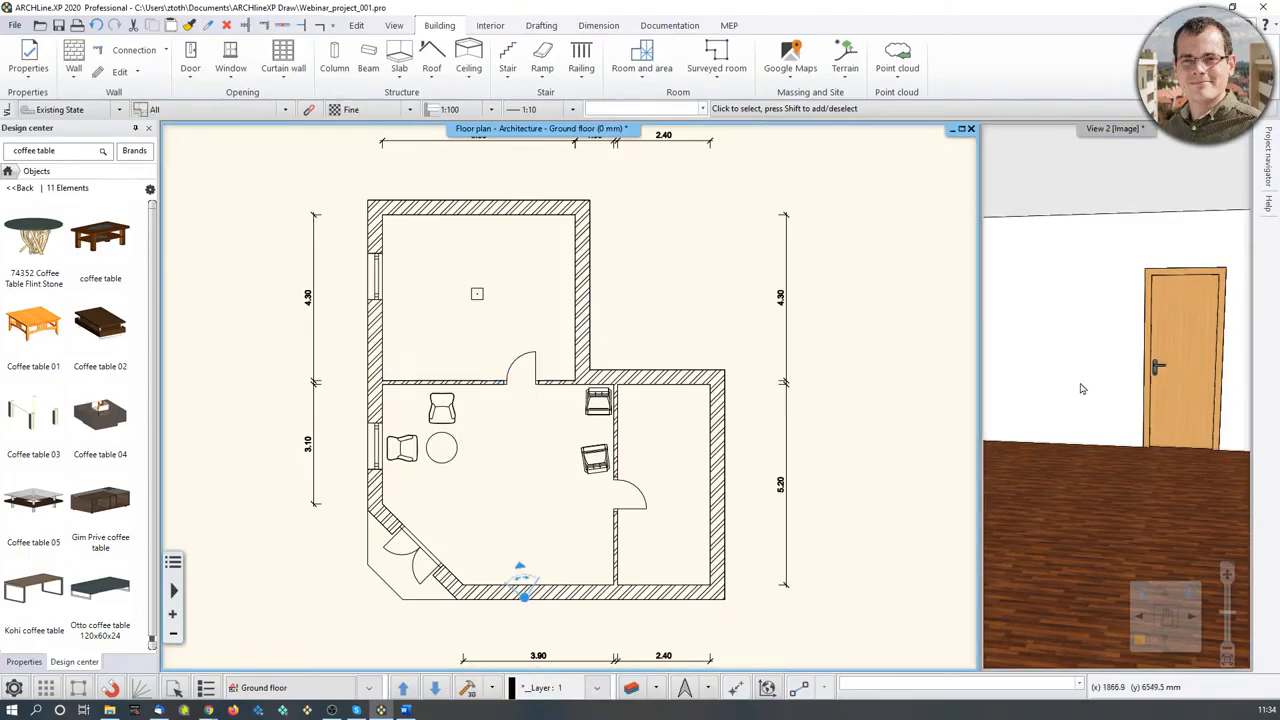
pyautogui.moveTo(1081, 389); pyautogui.dragTo(1169, 387)
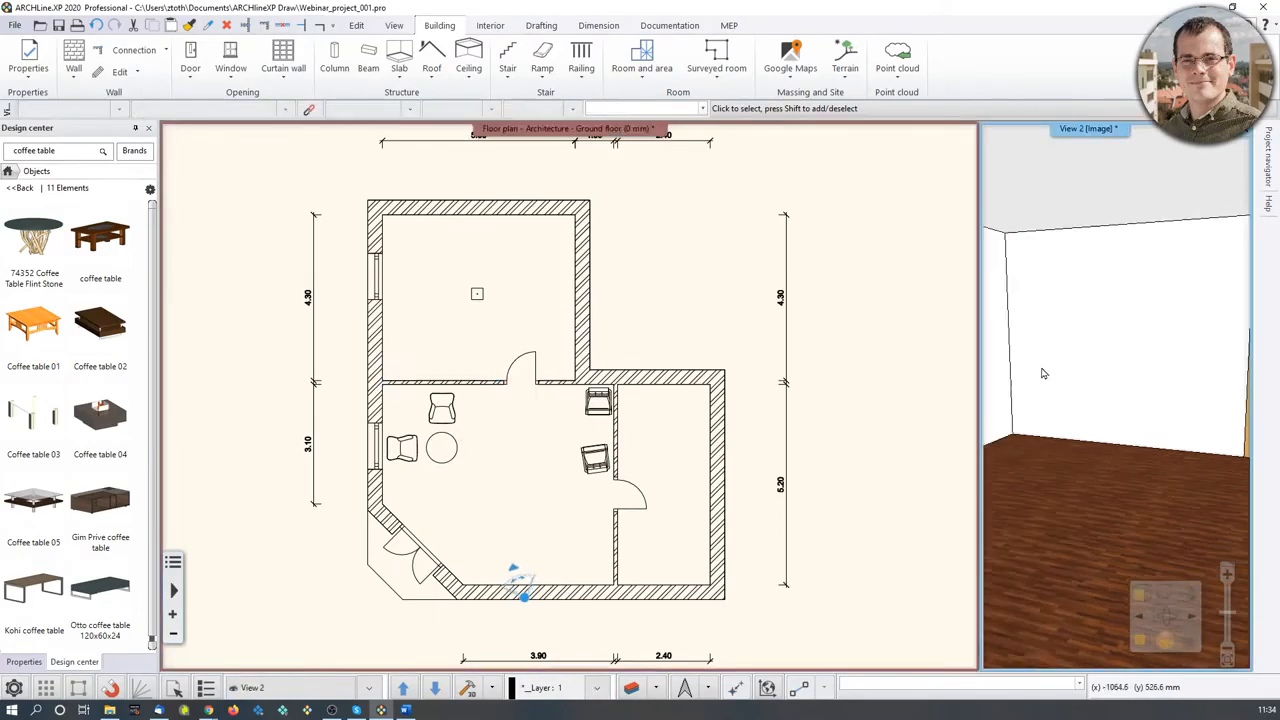
pyautogui.click(544, 518)
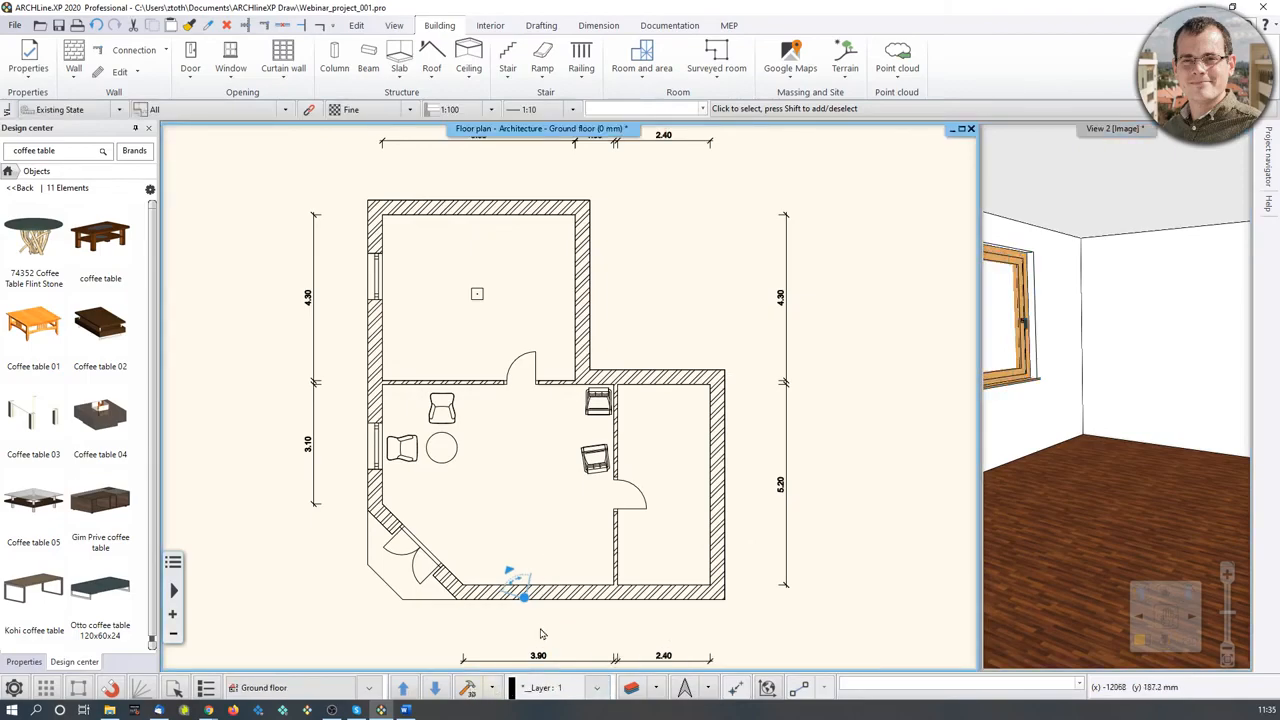
pyautogui.moveTo(1183, 469); pyautogui.dragTo(1276, 467)
pyautogui.scroll(2, 489, 446)
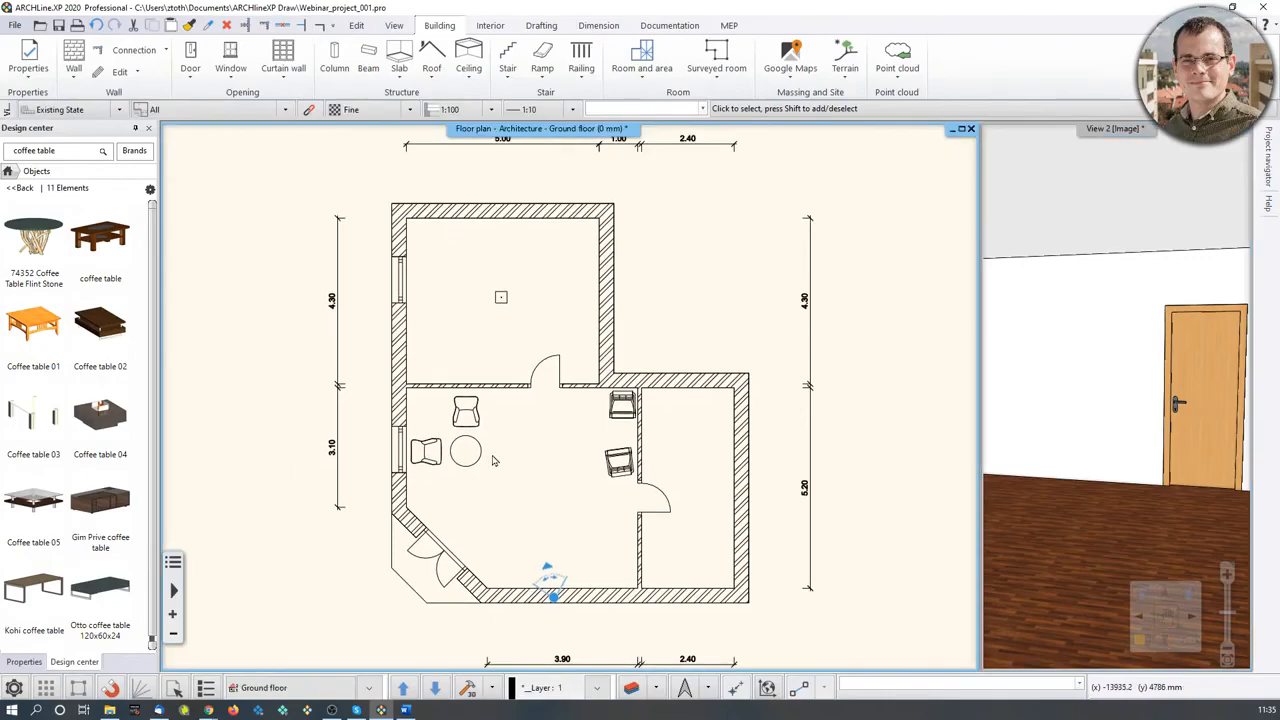
# Step: Try to select the armchairs and coffee table on the locked furnishing layer with selection windows on the floor plan
pyautogui.click(417, 378)
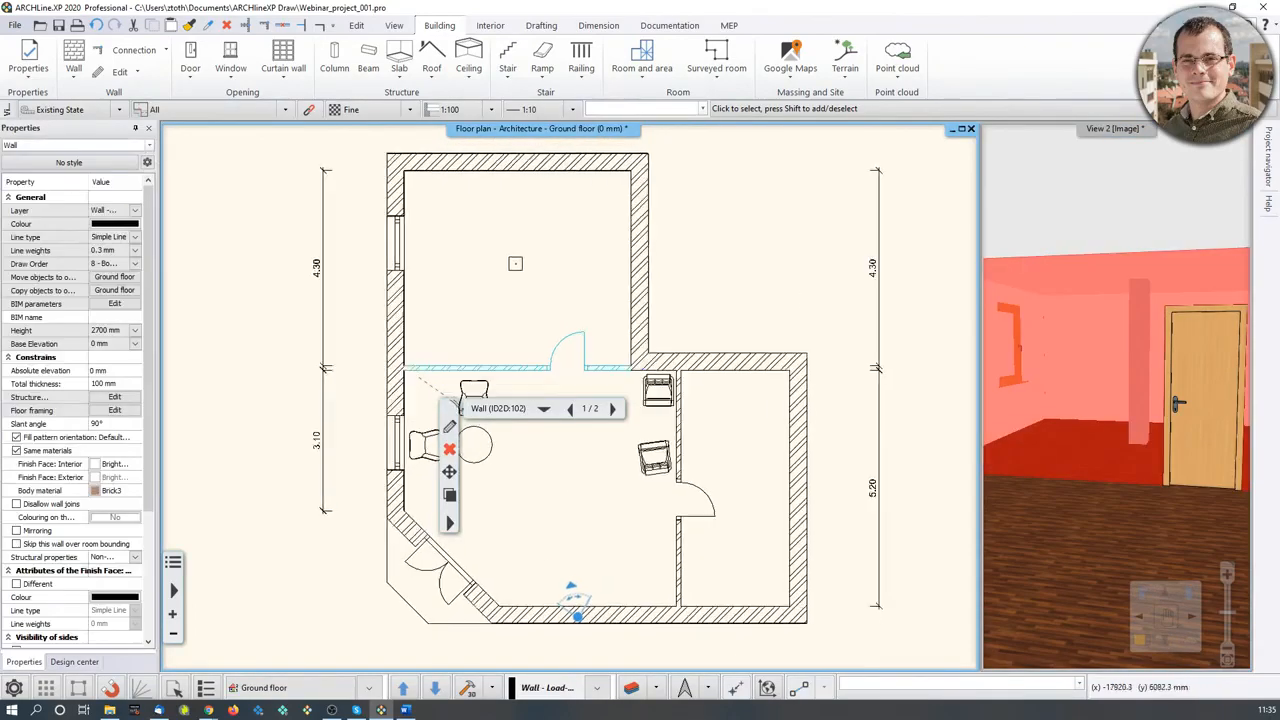
pyautogui.press('Escape')
pyautogui.click(74, 661)
pyautogui.click(410, 495)
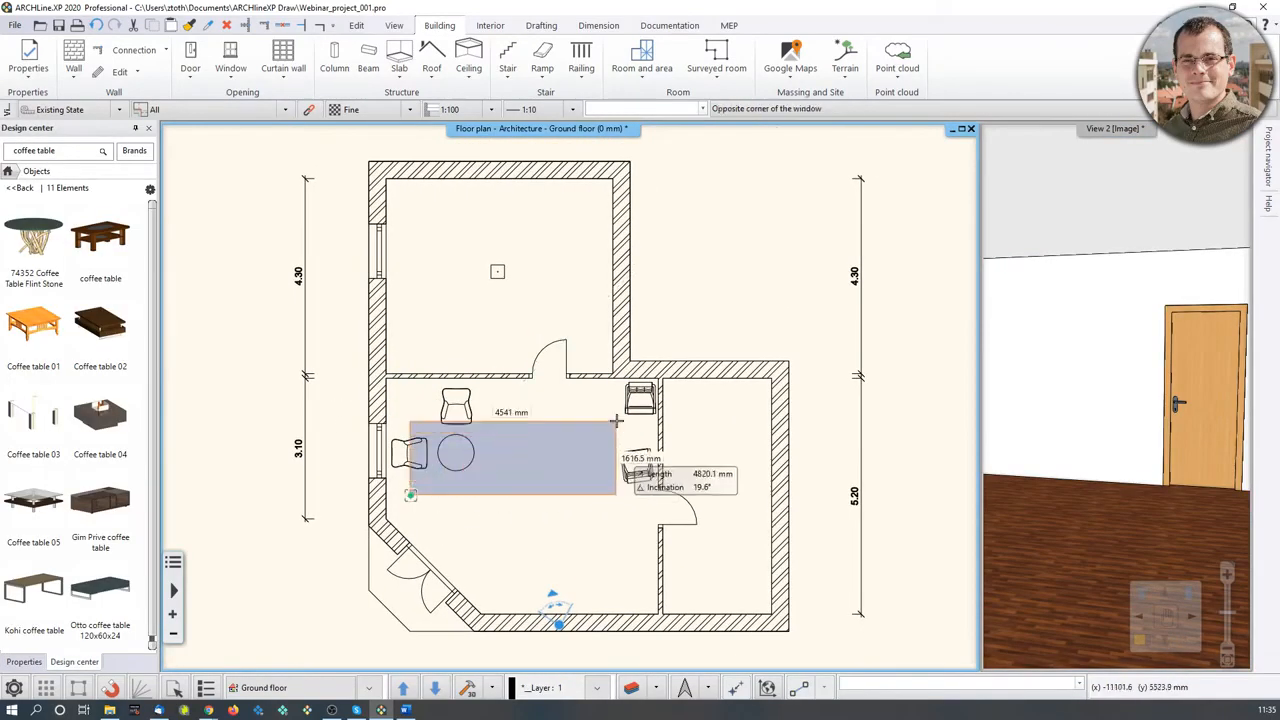
pyautogui.click(641, 397)
pyautogui.click(408, 395)
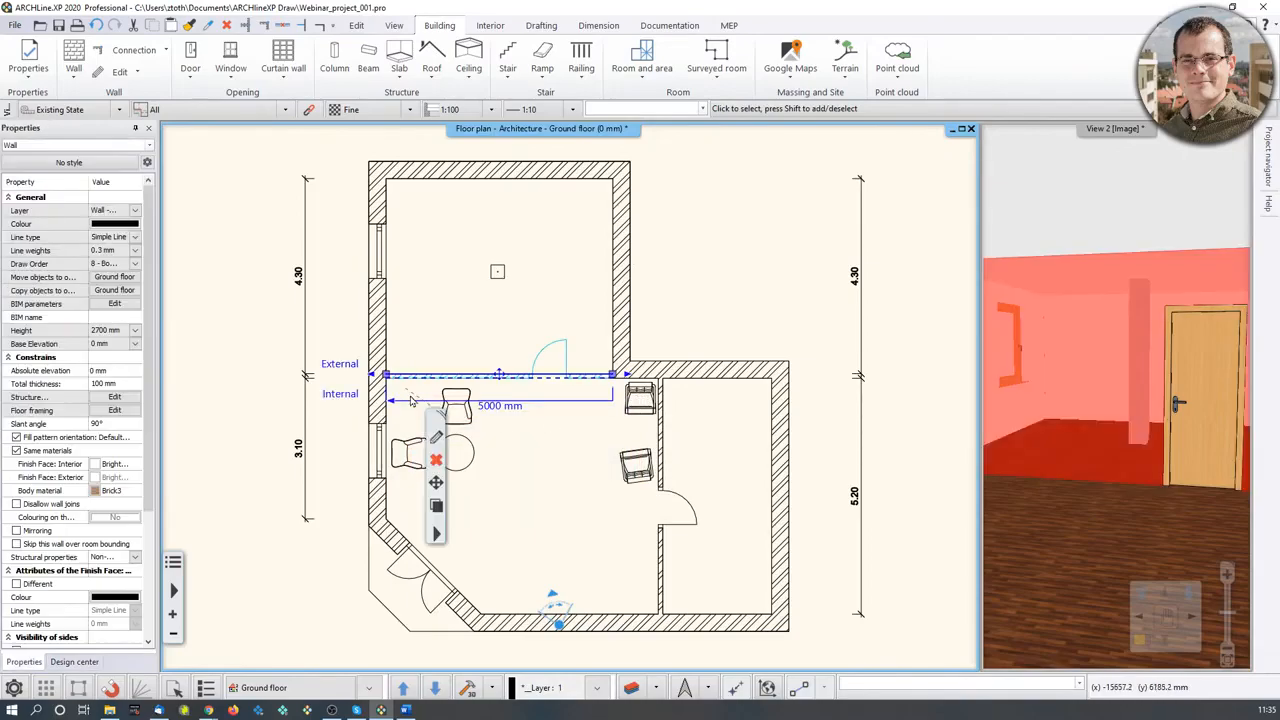
pyautogui.click(404, 405)
pyautogui.scroll(4, 404, 408)
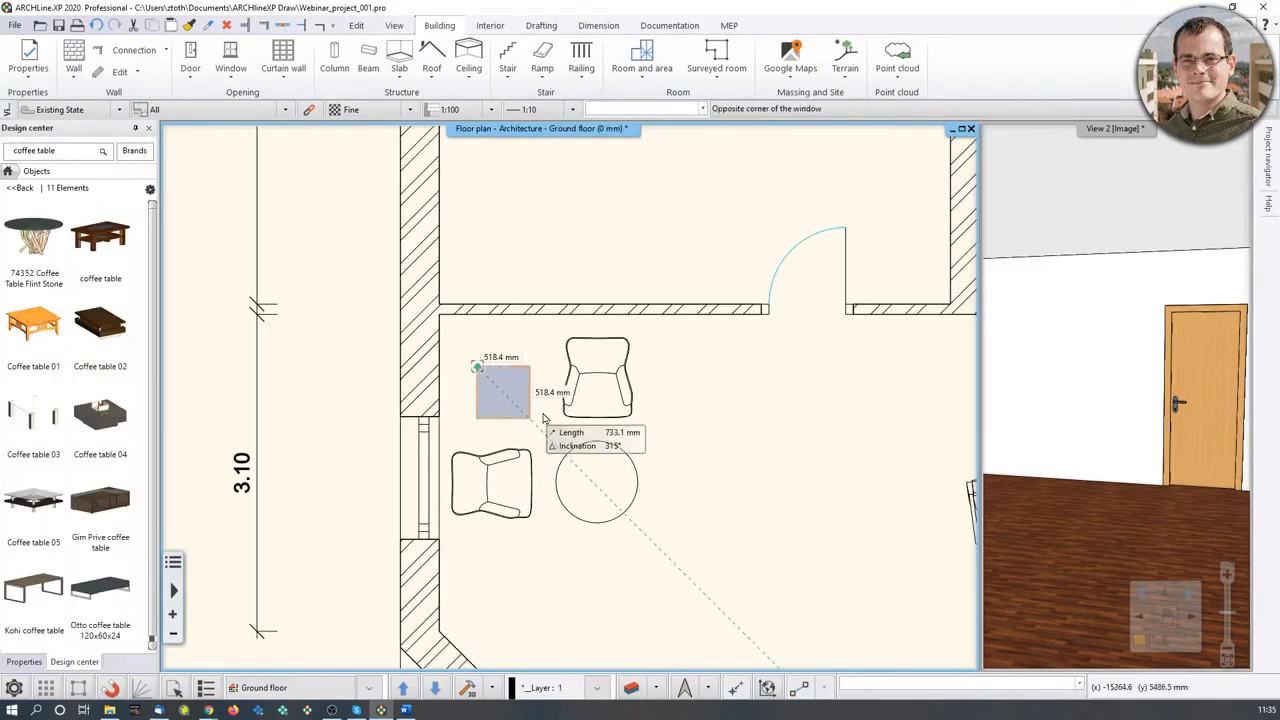
pyautogui.scroll(-4, 545, 420)
pyautogui.scroll(-1, 737, 534)
pyautogui.press('Escape')
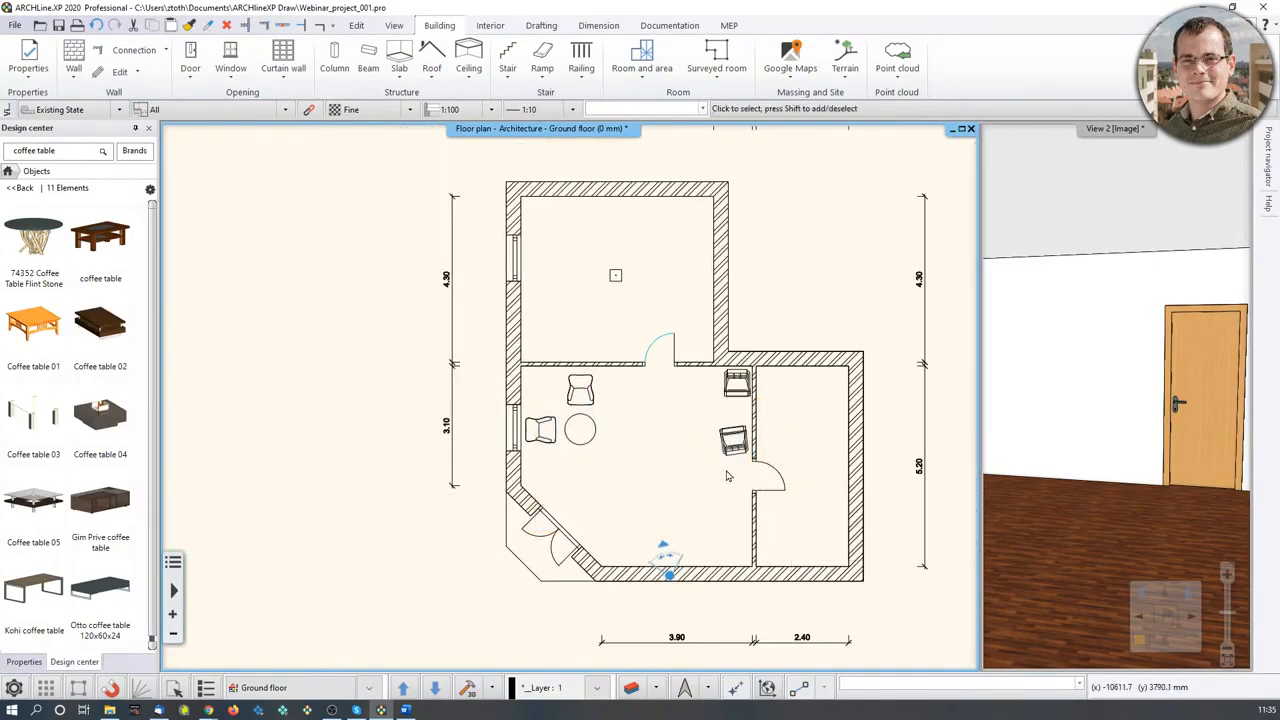
# Step: Unlock the Interior - Living room - Furnishing layer and view the vestibule furniture in 3D
pyautogui.click(631, 688)
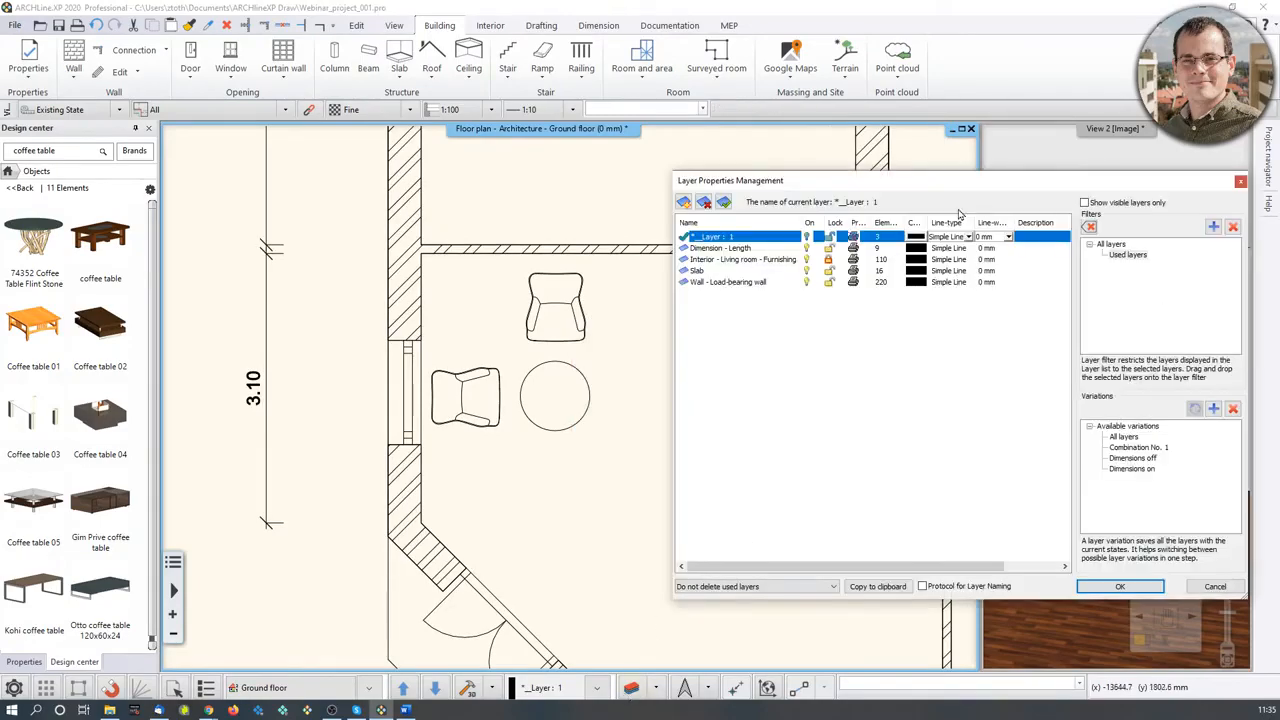
pyautogui.click(830, 260)
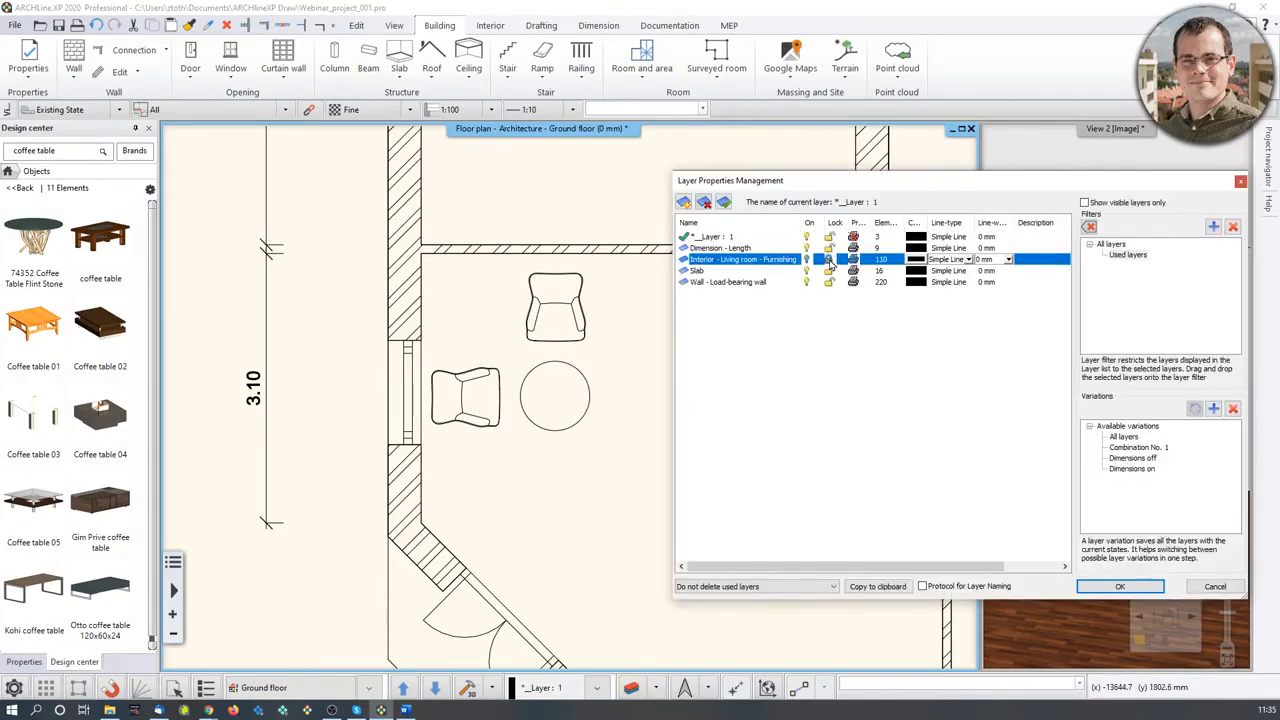
pyautogui.click(1120, 587)
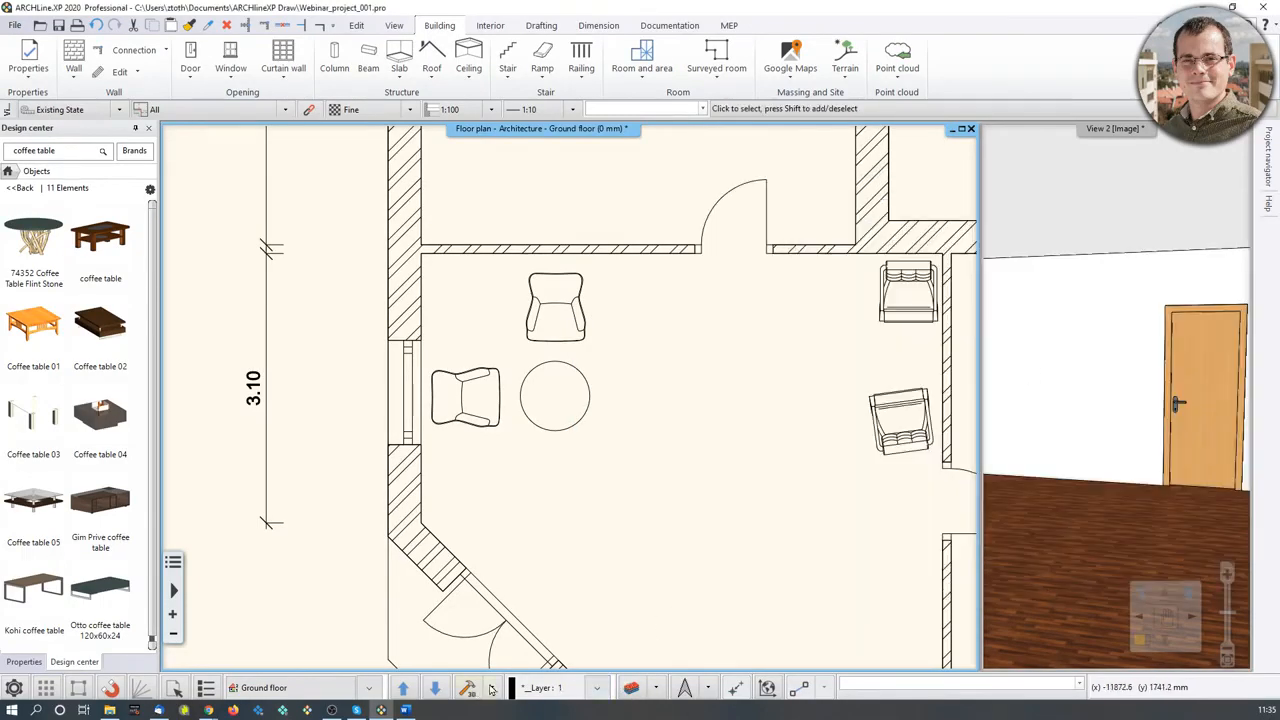
pyautogui.click(1030, 395)
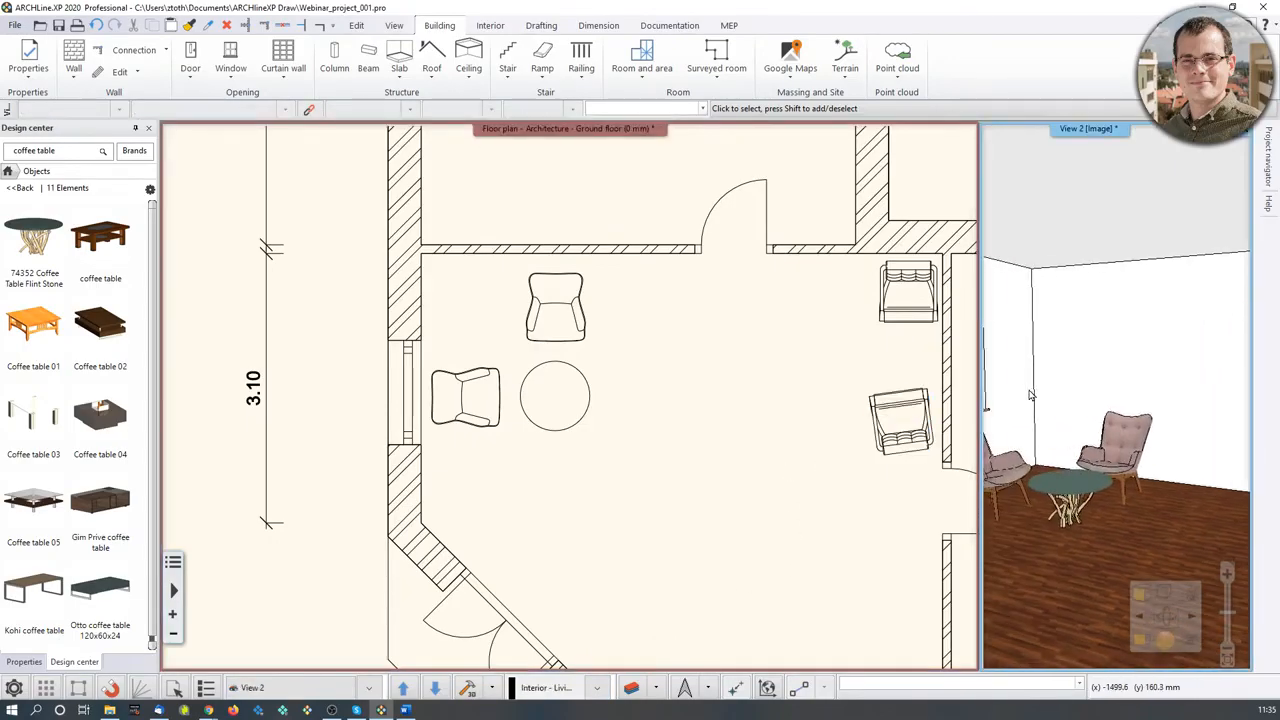
pyautogui.moveTo(1031, 395); pyautogui.dragTo(1218, 397)
# Step: List all layers of the floor plan and locate the Vestibule_version_1 and Vestibule_version_2 layers
pyautogui.moveTo(700, 450); pyautogui.dragTo(703, 455, button='middle')
pyautogui.click(546, 688)
pyautogui.click(1100, 244)
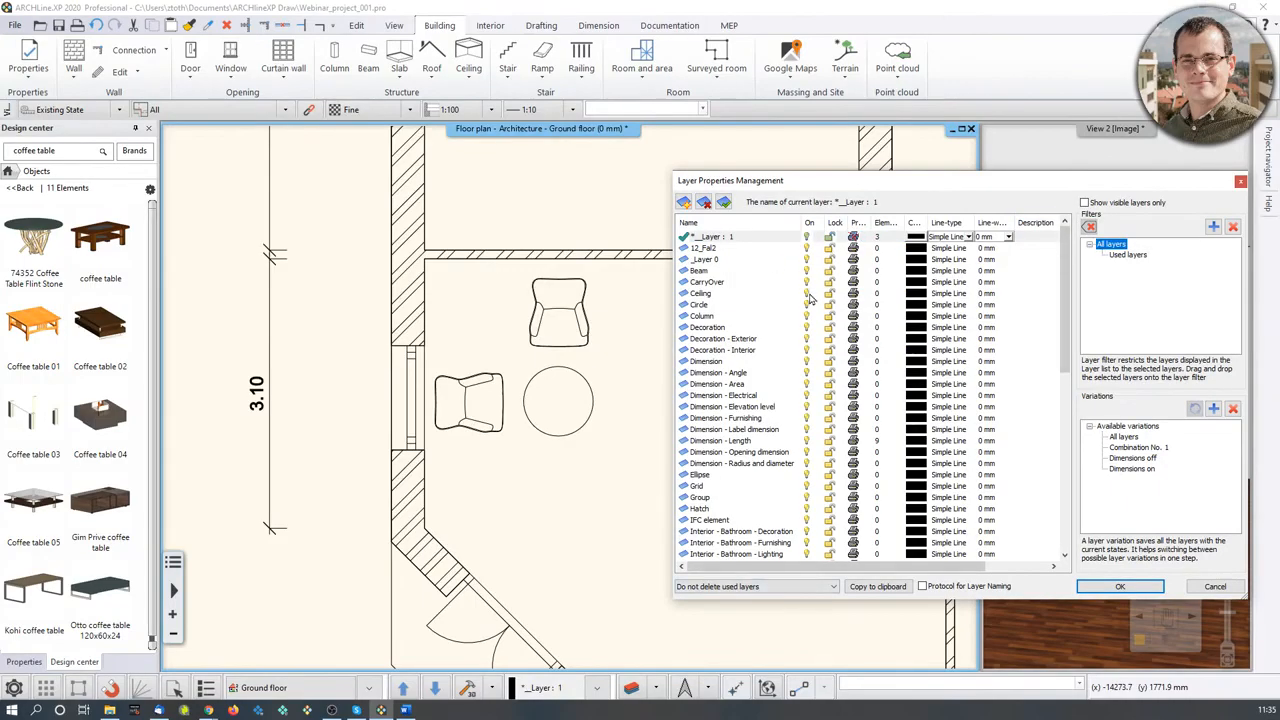
pyautogui.scroll(-3, 745, 482)
pyautogui.click(750, 506)
pyautogui.scroll(2, 749, 483)
pyautogui.scroll(-8, 760, 484)
pyautogui.scroll(-4, 760, 486)
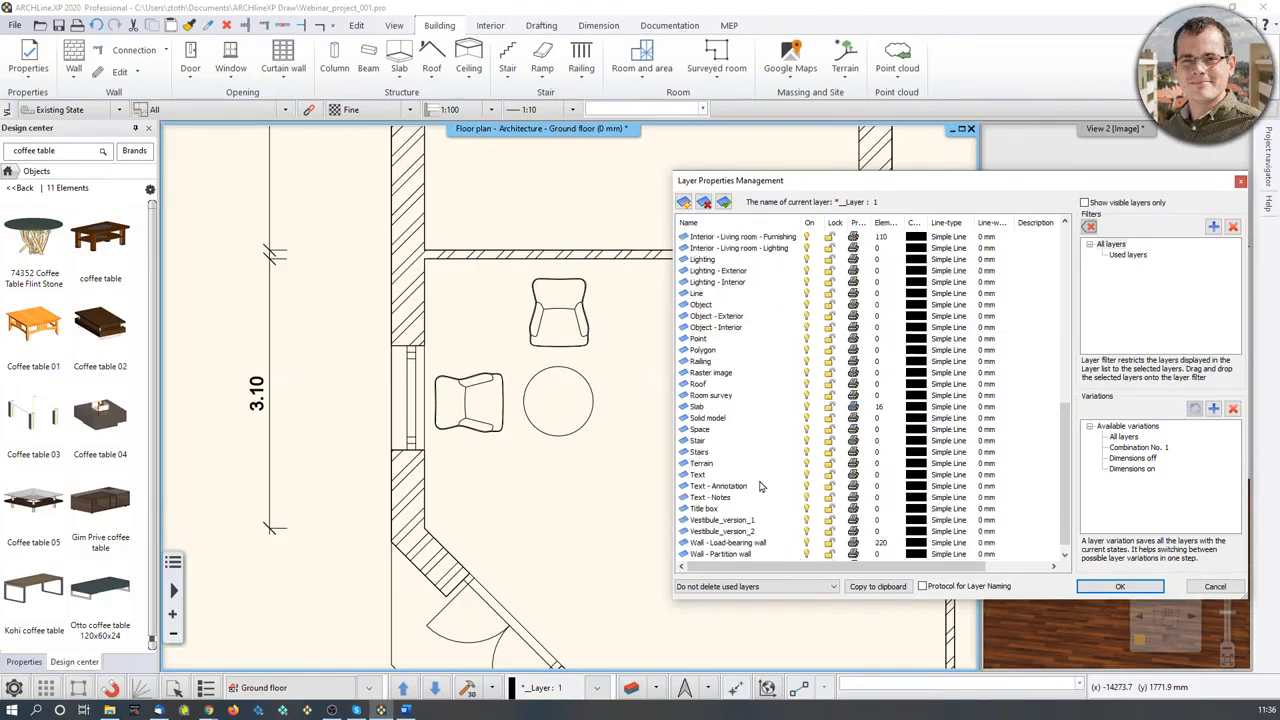
pyautogui.click(1137, 588)
# Step: Assign the two armchairs and the round coffee table near the window to the Vestibule_version_1 layer
pyautogui.click(474, 378)
pyautogui.keyDown('shift'); pyautogui.click(534, 335); pyautogui.keyUp('shift')
pyautogui.keyDown('shift'); pyautogui.click(532, 379); pyautogui.keyUp('shift')
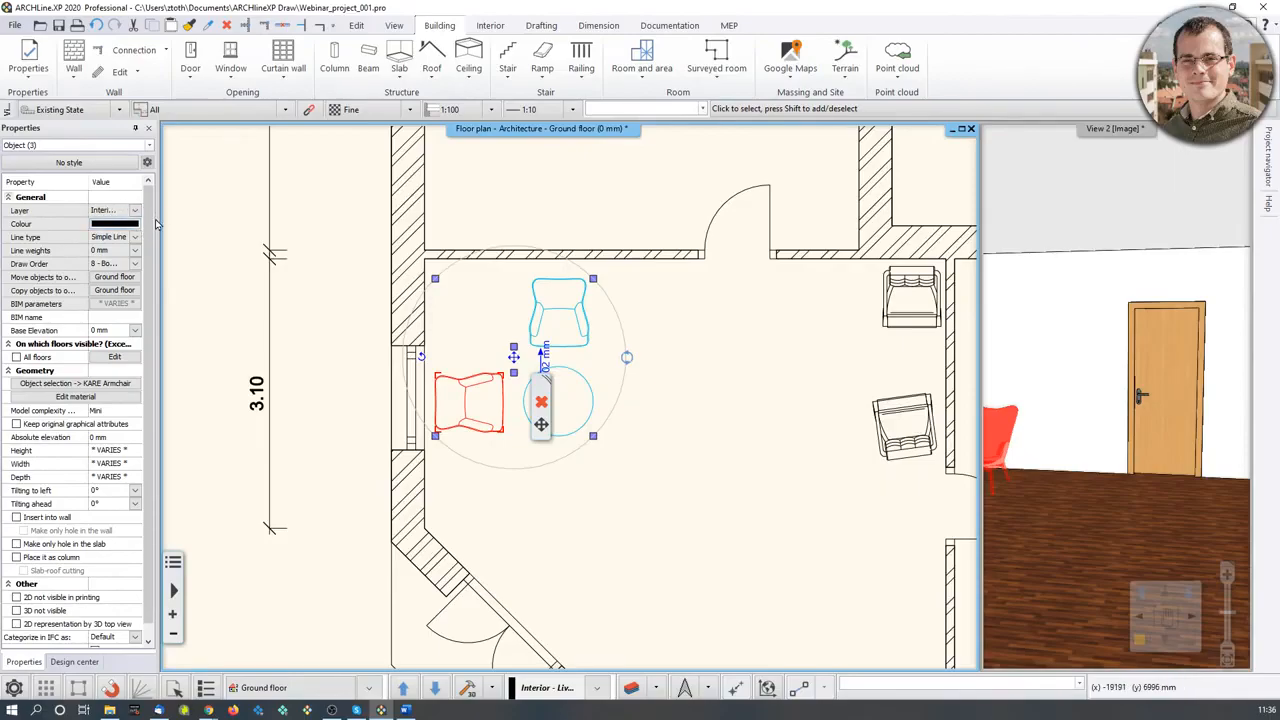
pyautogui.moveTo(158, 217); pyautogui.dragTo(247, 220)
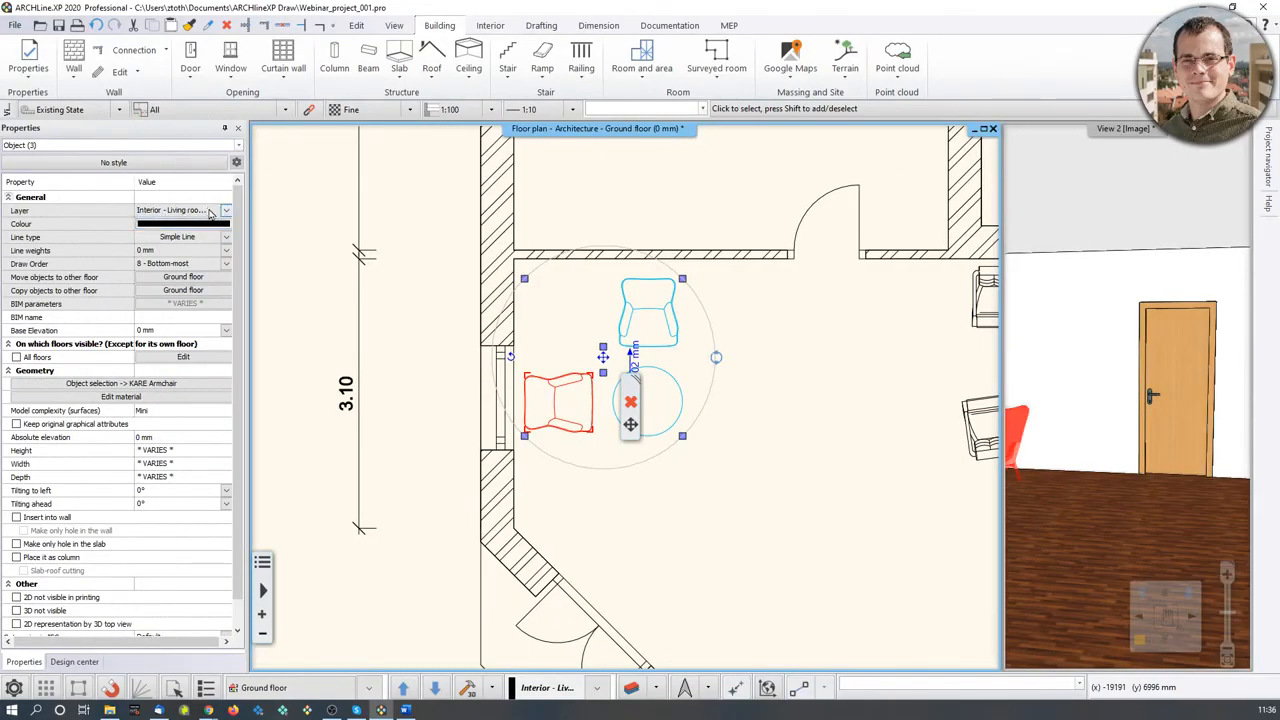
pyautogui.click(210, 212)
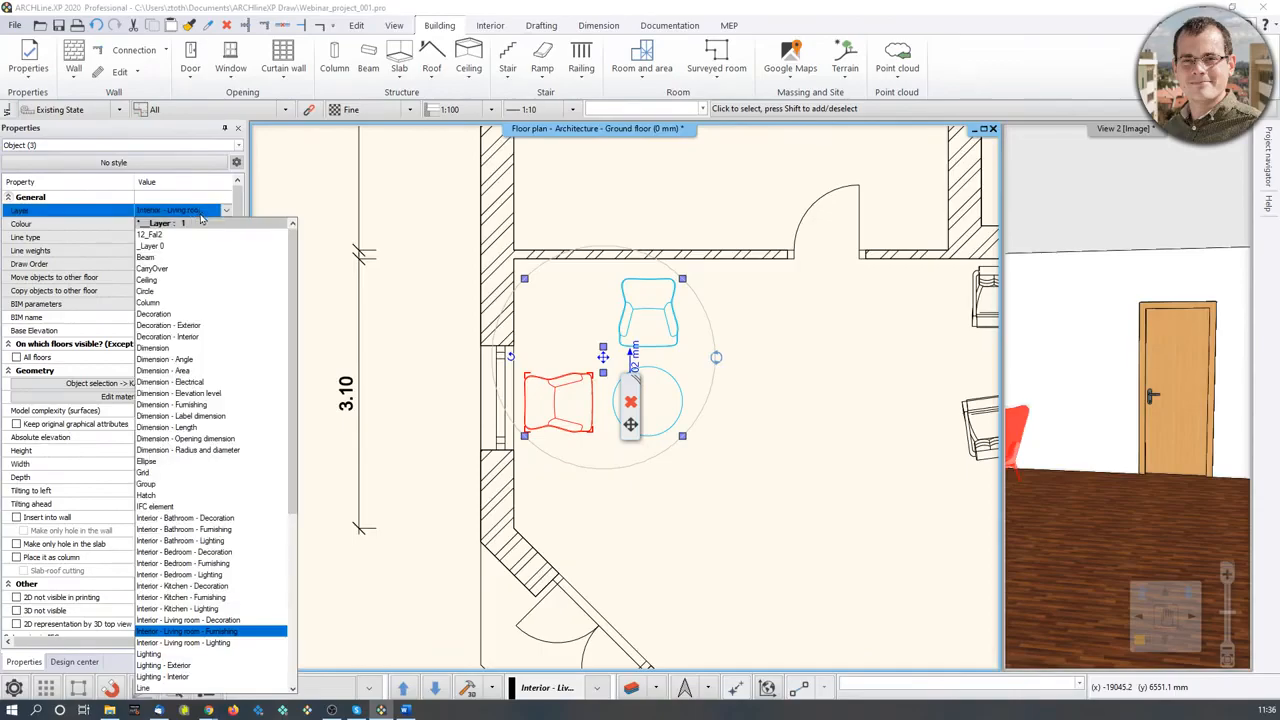
pyautogui.scroll(-4, 203, 451)
pyautogui.scroll(-4, 203, 451)
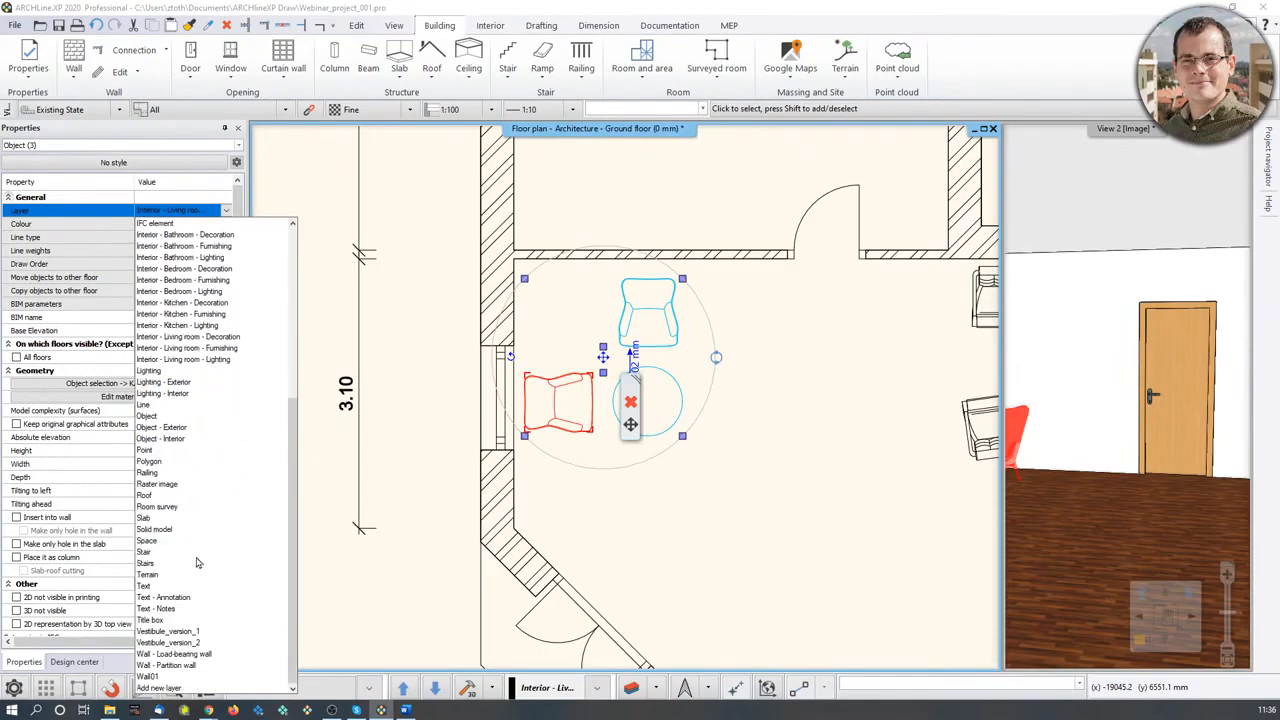
pyautogui.click(170, 632)
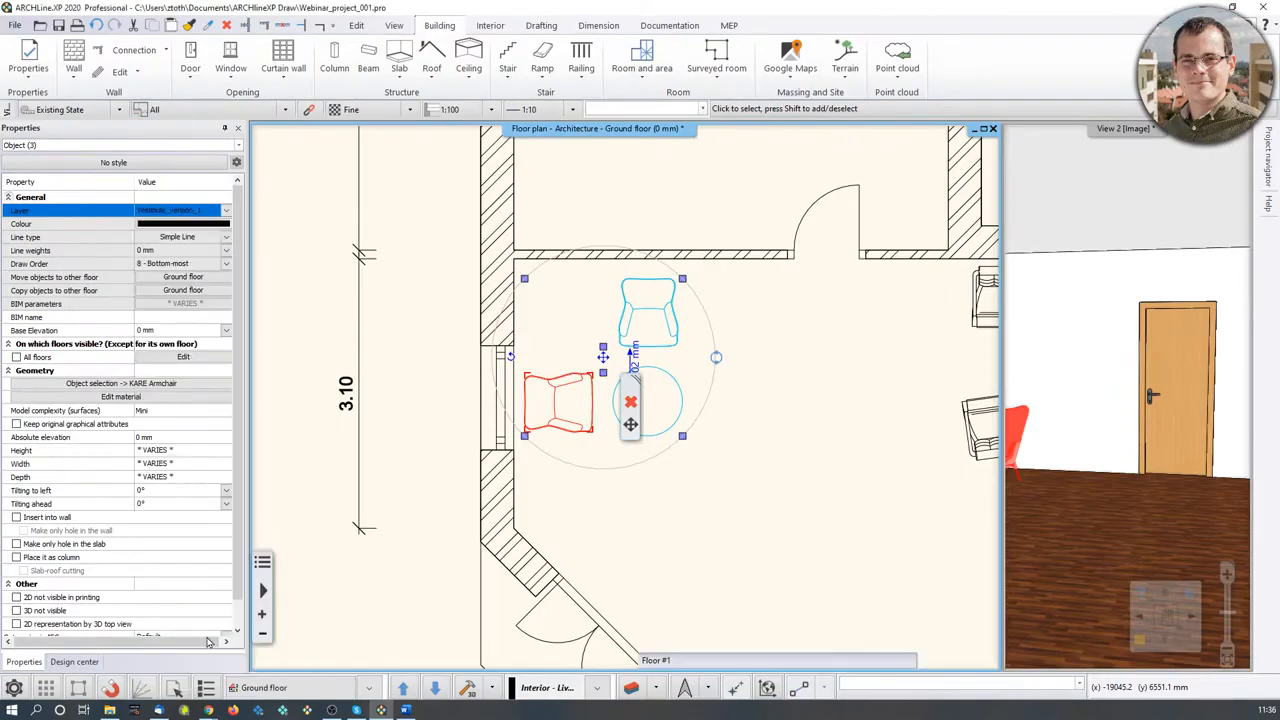
pyautogui.press('Escape')
pyautogui.moveTo(770, 444); pyautogui.dragTo(642, 454, button='middle')
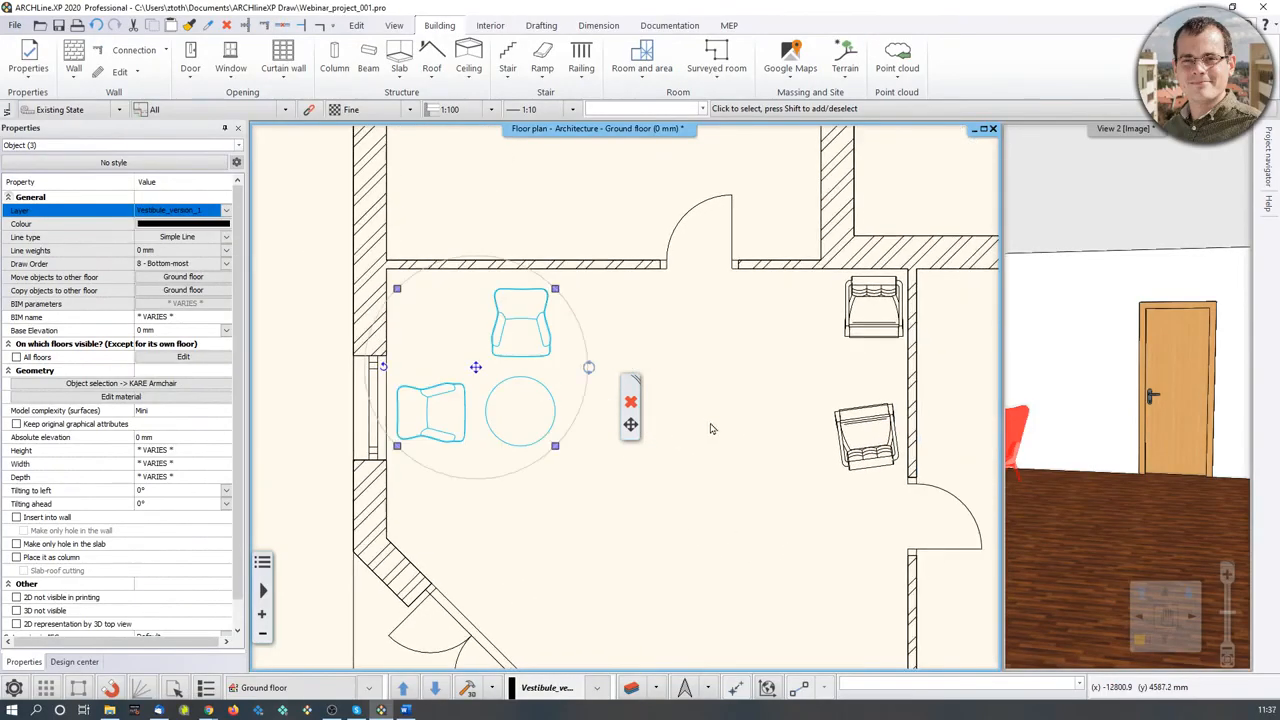
# Step: Assign the two armchairs beside the vestibule's partition wall to the Vestibule_version_2 layer
pyautogui.click(777, 297)
pyautogui.click(896, 503)
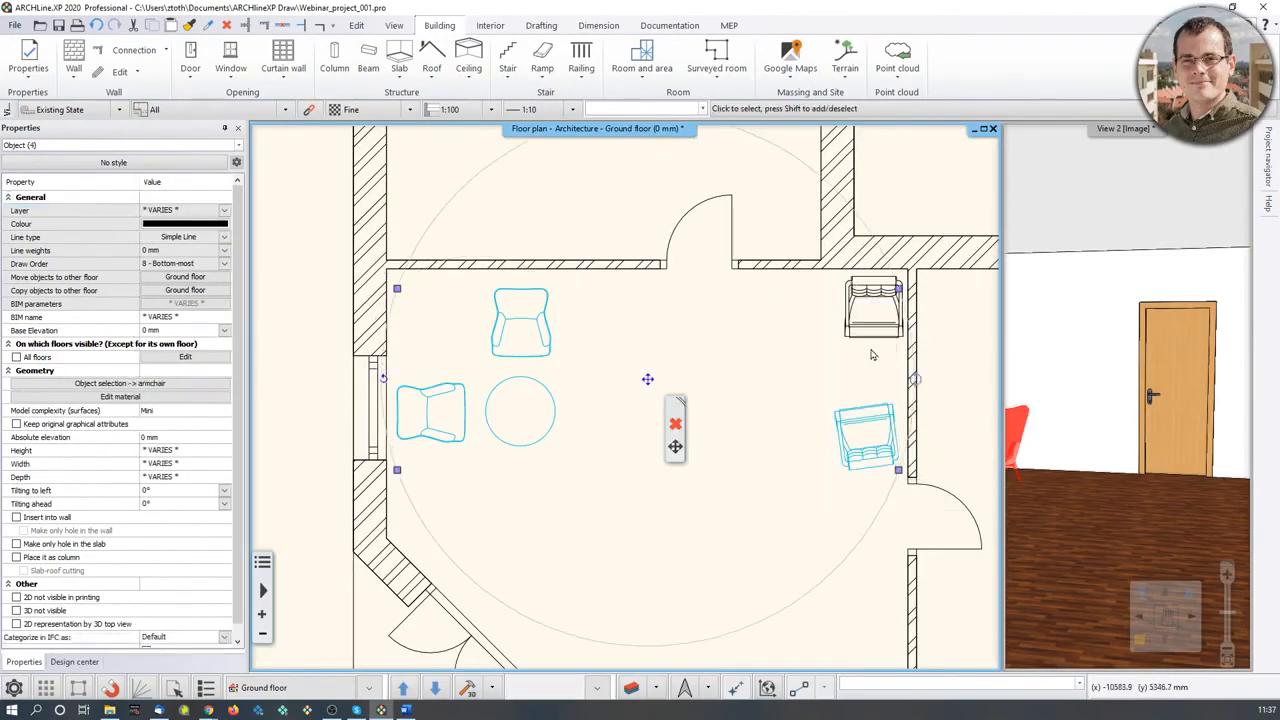
pyautogui.press('Escape')
pyautogui.click(873, 305)
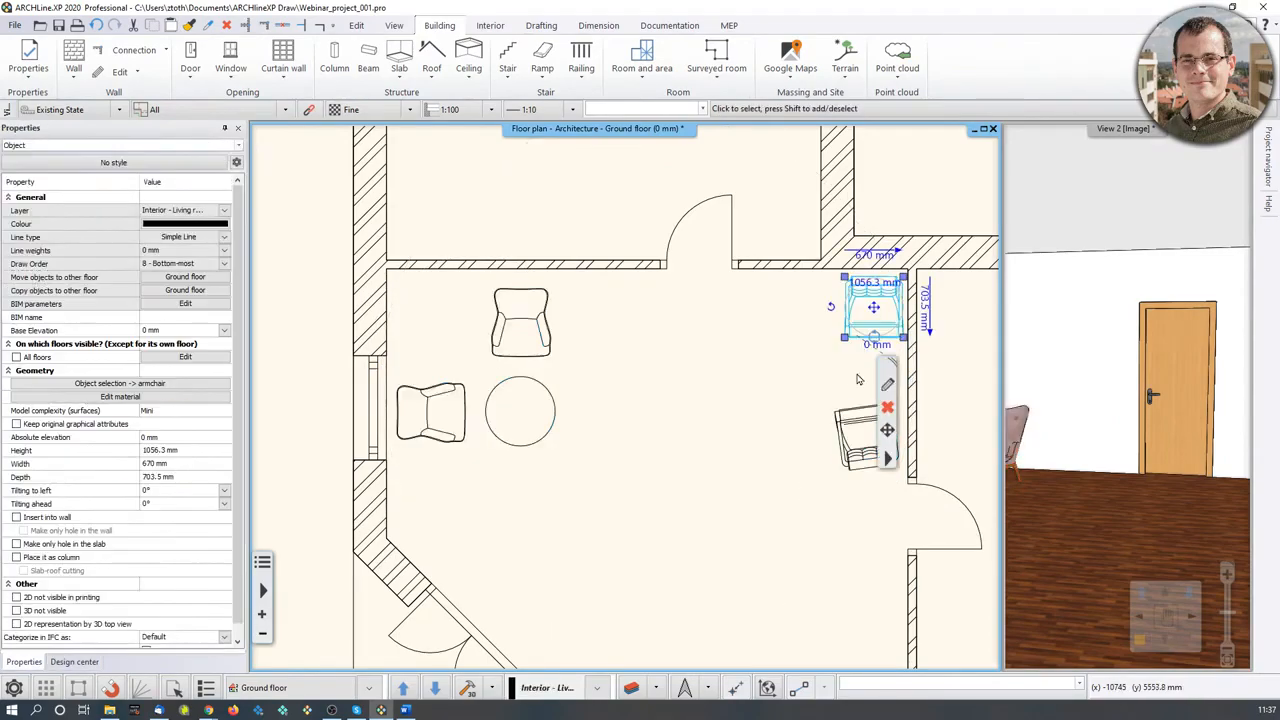
pyautogui.keyDown('shift'); pyautogui.click(865, 435); pyautogui.keyUp('shift')
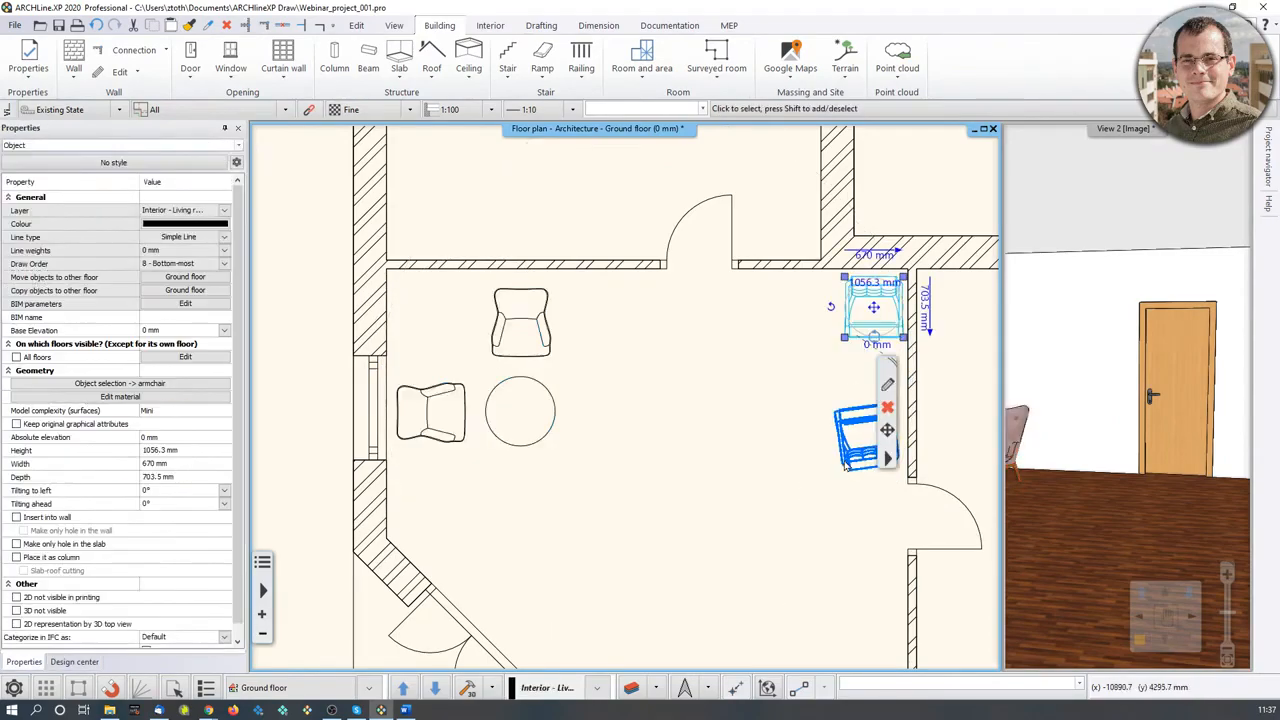
pyautogui.click(228, 214)
pyautogui.scroll(-3, 220, 450)
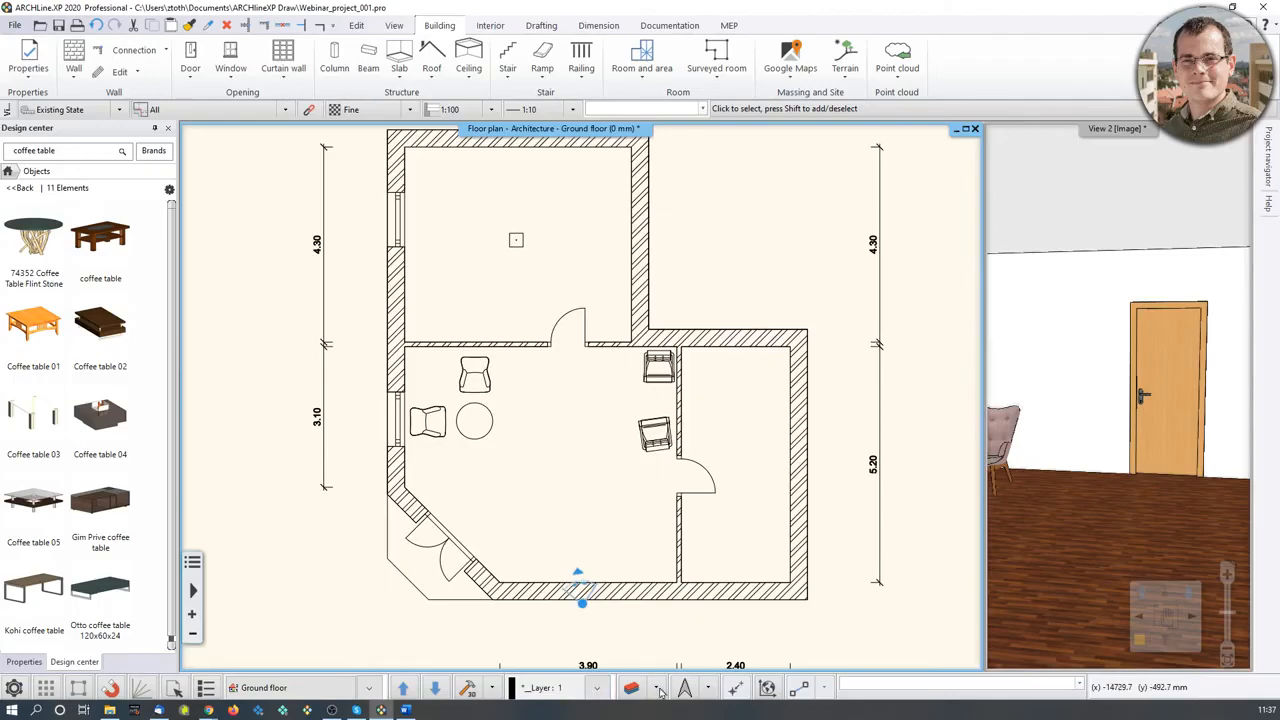
# Step: Toggle both vestibule layers with Layer walk, leaving Vestibule_version_1 visible and Vestibule_version_2 hidden in the floor plan
pyautogui.click(658, 689)
pyautogui.click(689, 614)
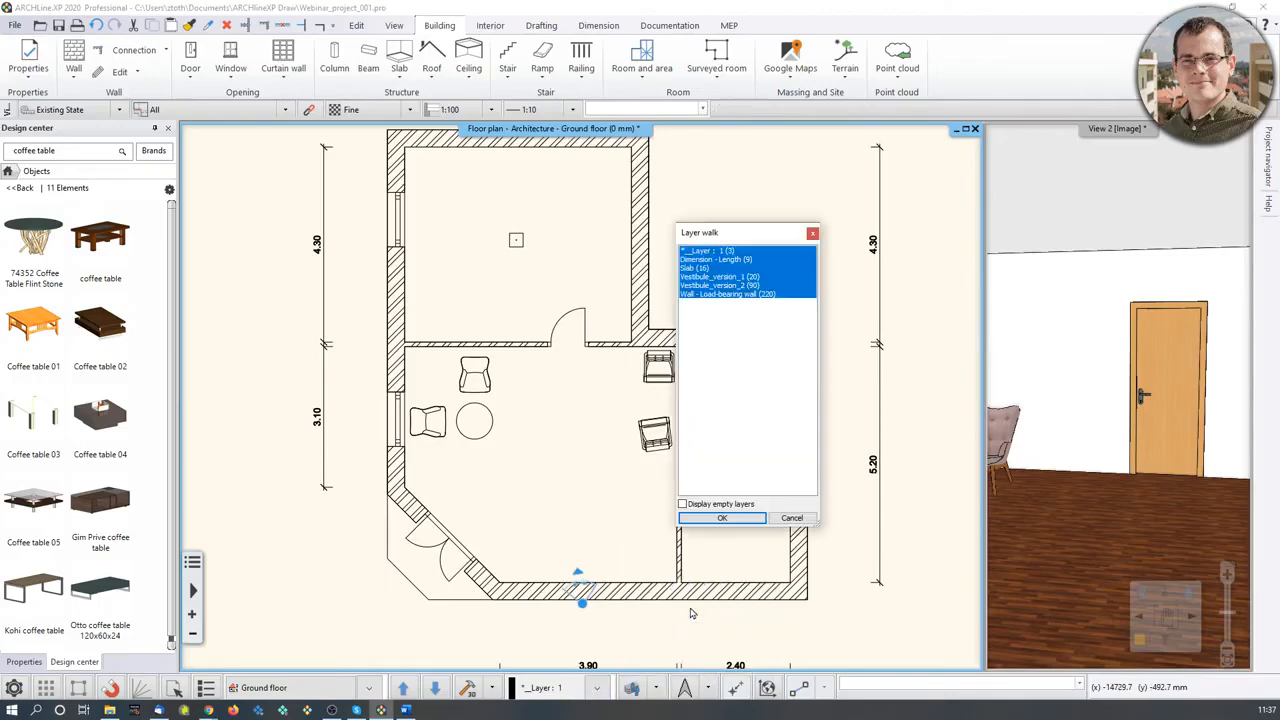
pyautogui.moveTo(740, 238); pyautogui.dragTo(838, 183)
pyautogui.click(890, 216)
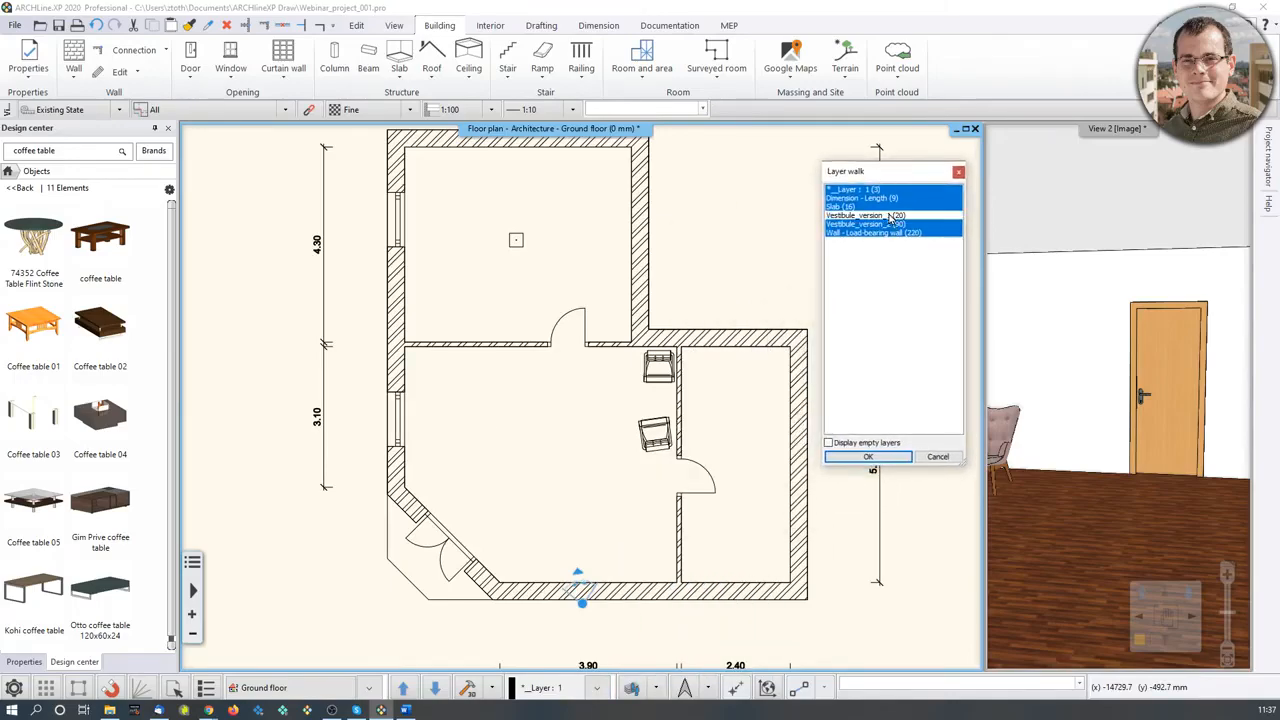
pyautogui.click(888, 224)
pyautogui.click(891, 216)
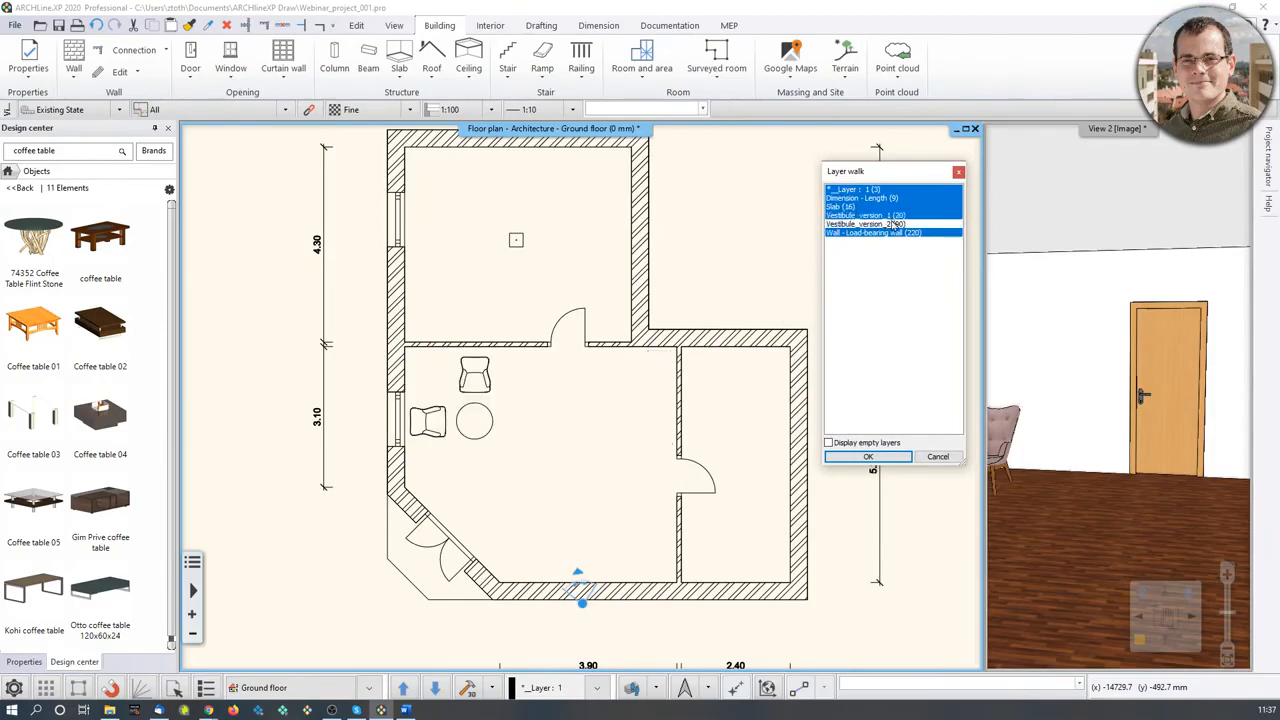
pyautogui.click(889, 224)
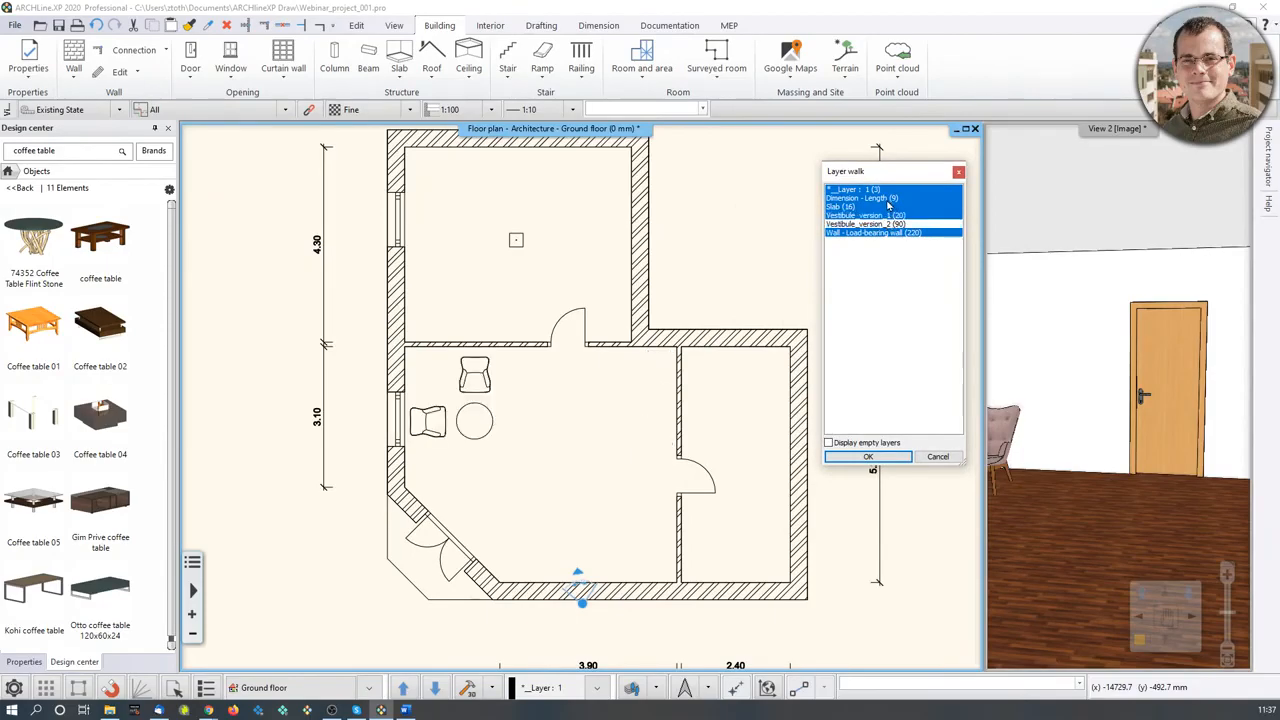
pyautogui.click(868, 456)
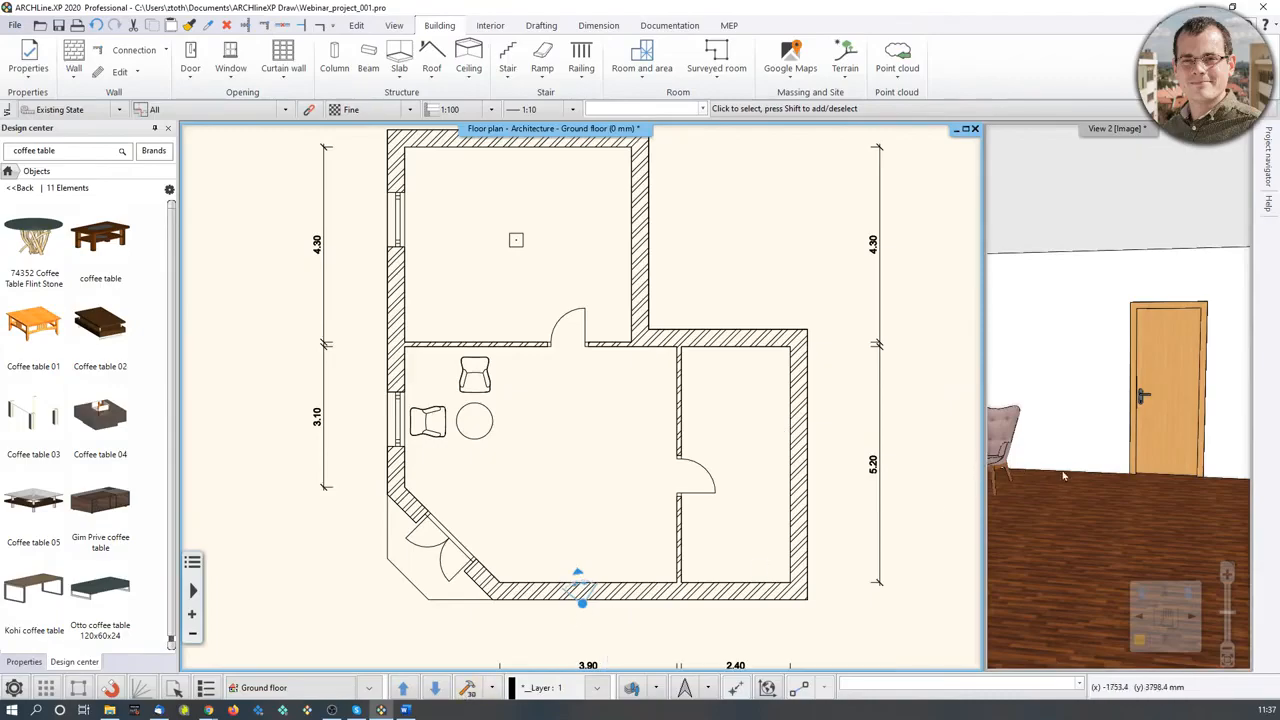
# Step: Move the Vestibule_version_2 armchair nearest the side room's door to the vestibule's window-side corner and rotate it in the 3D view
pyautogui.click(1106, 443)
pyautogui.click(1140, 640)
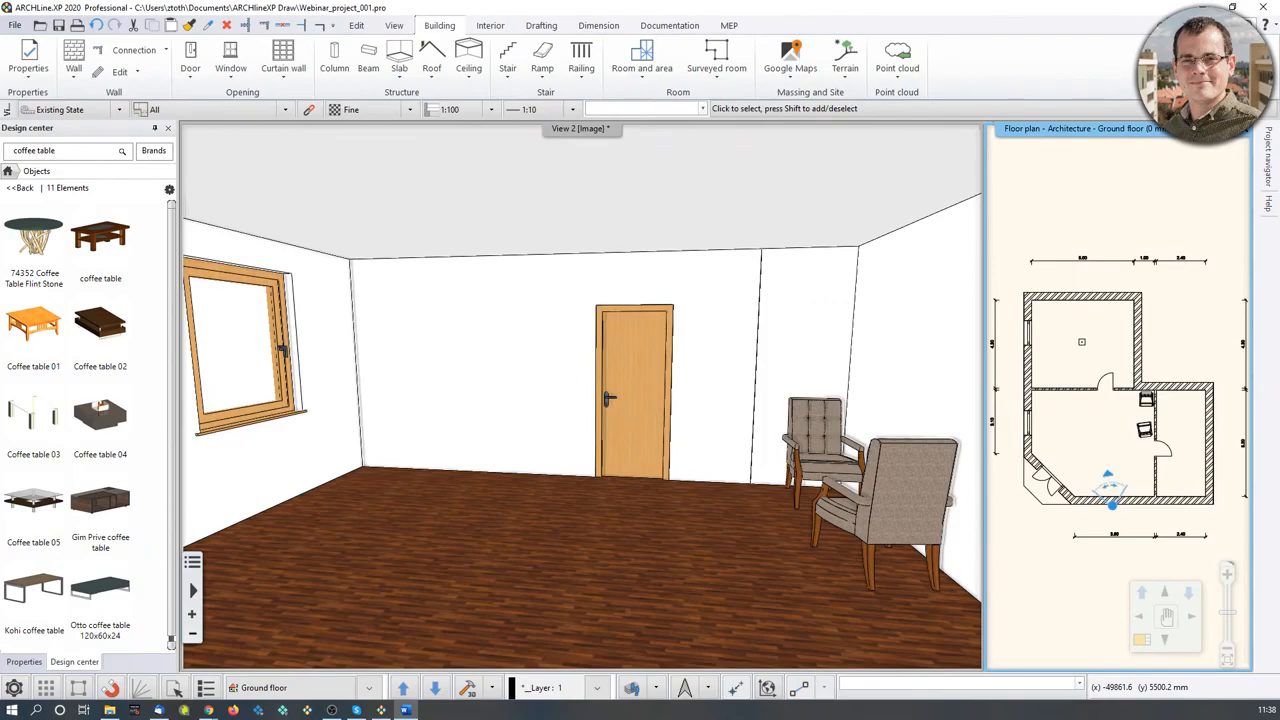
pyautogui.scroll(2, 1168, 458)
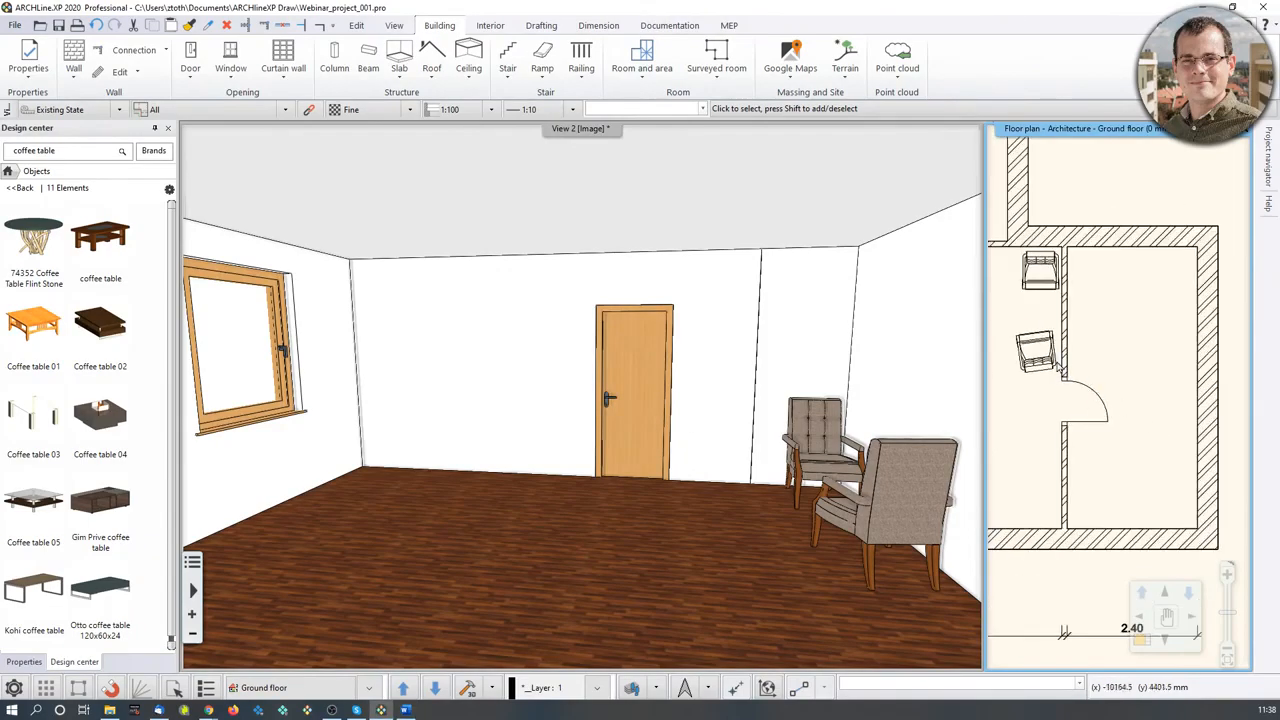
pyautogui.click(1045, 355)
pyautogui.moveTo(1100, 376)
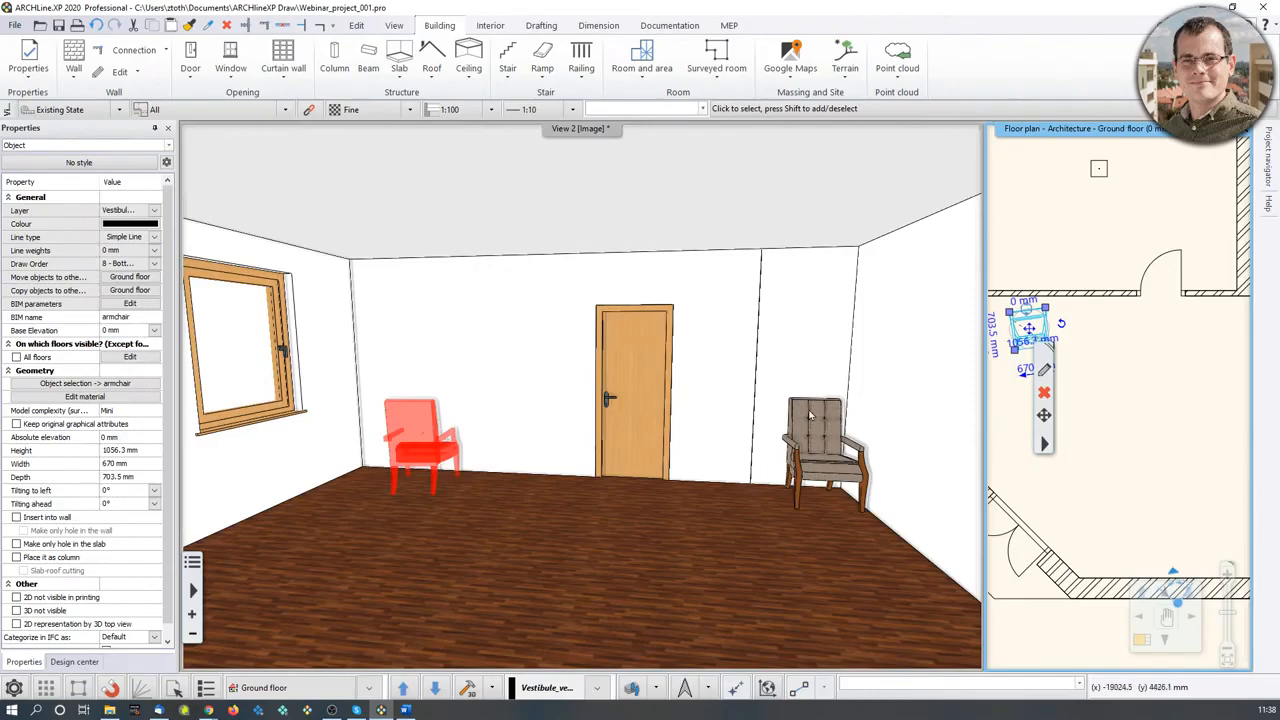
pyautogui.scroll(2, 545, 457)
pyautogui.scroll(2, 540, 484)
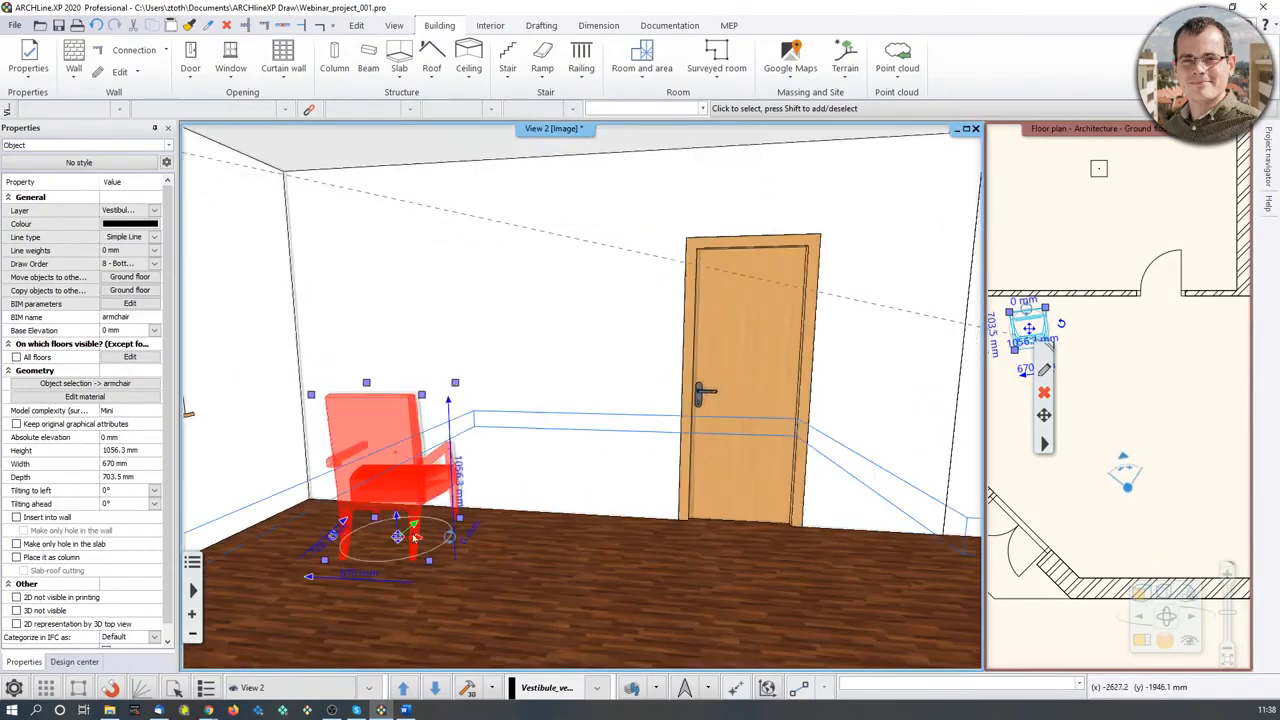
pyautogui.click(447, 544)
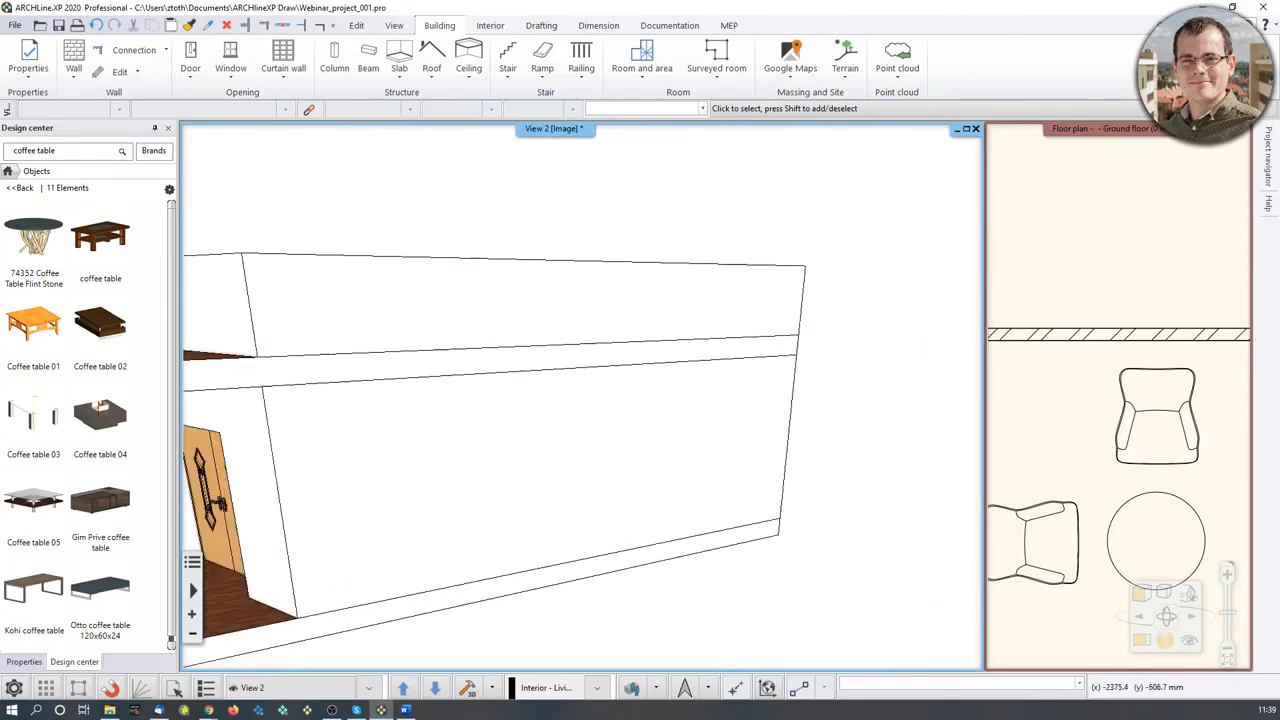
# Step: Create a cut-away 3D view with a rectangle over the window side of the plan and inspect the interior
pyautogui.scroll(-4, 566, 466)
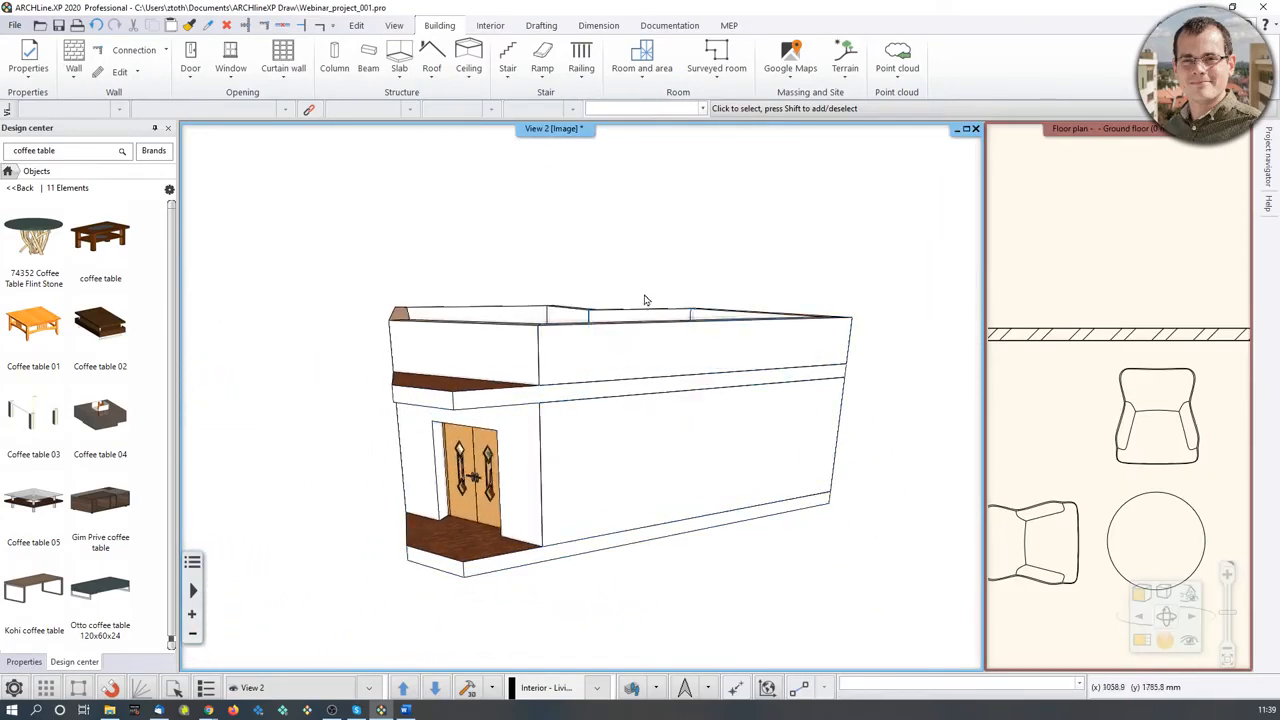
pyautogui.click(1100, 470)
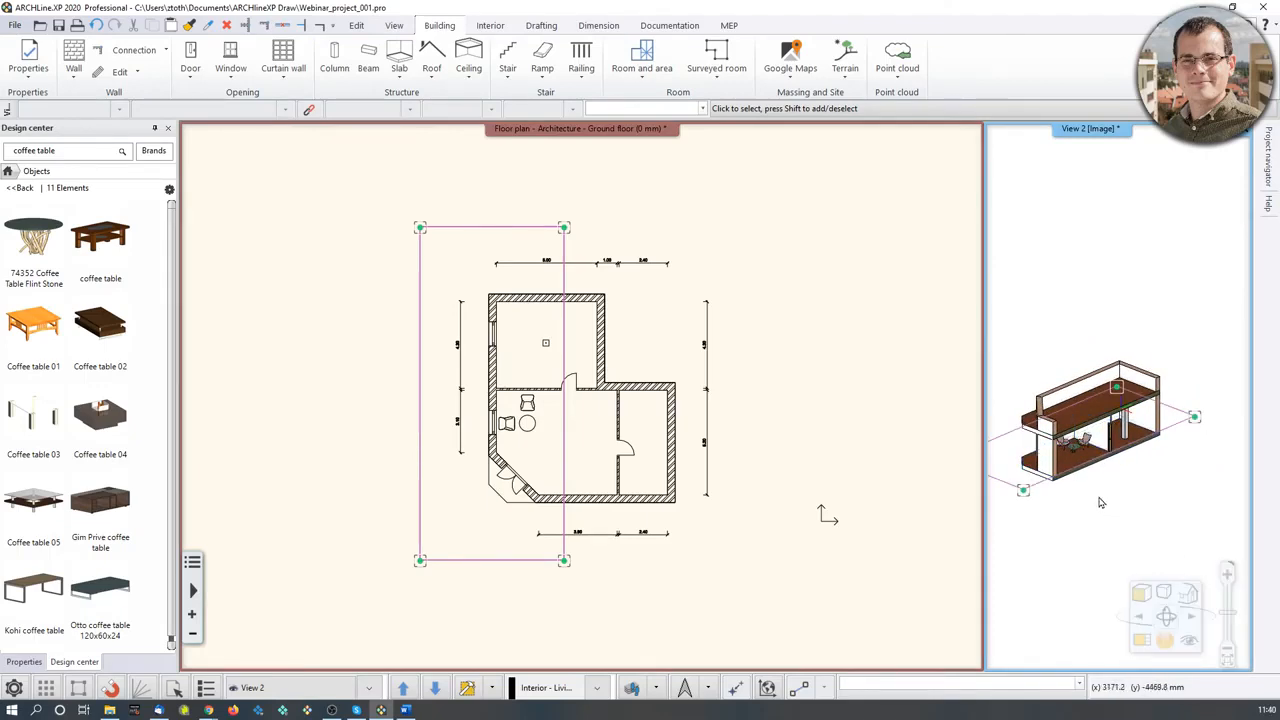
pyautogui.scroll(4, 1110, 480)
# Step: Build the 3D model of the current floor only, with detail layers and high resolution, and view it from above
pyautogui.click(467, 687)
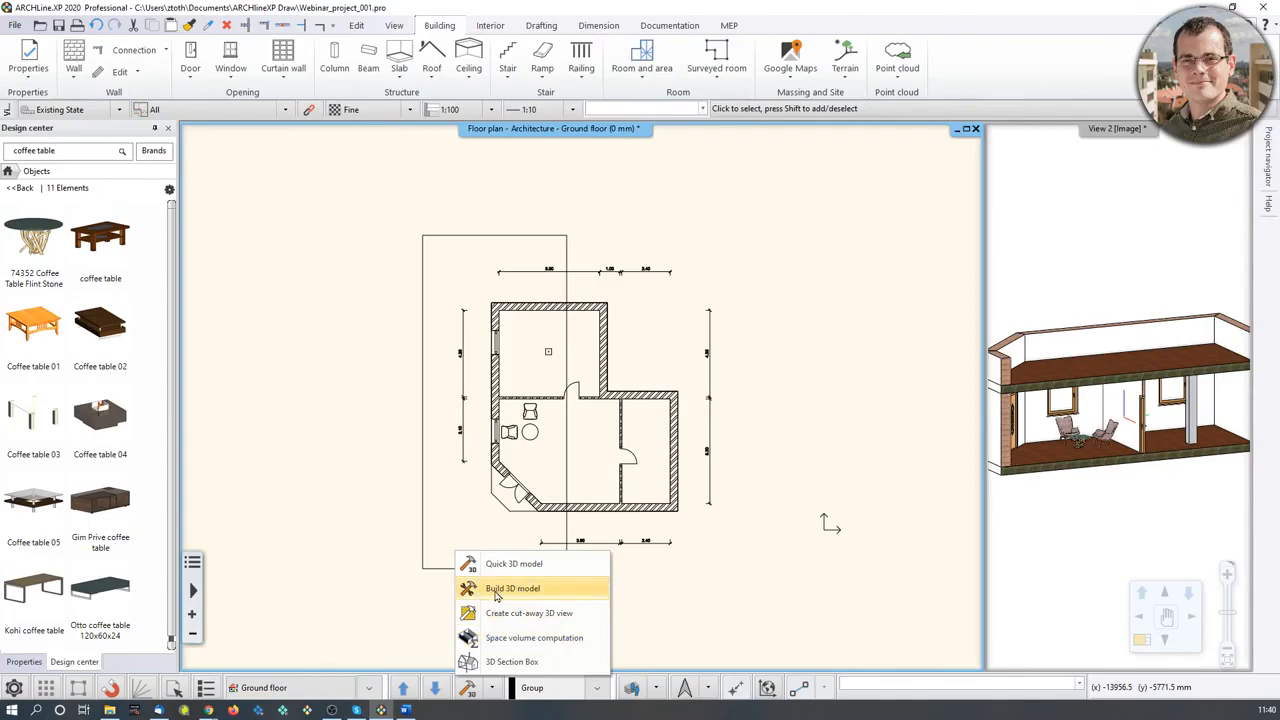
pyautogui.click(497, 596)
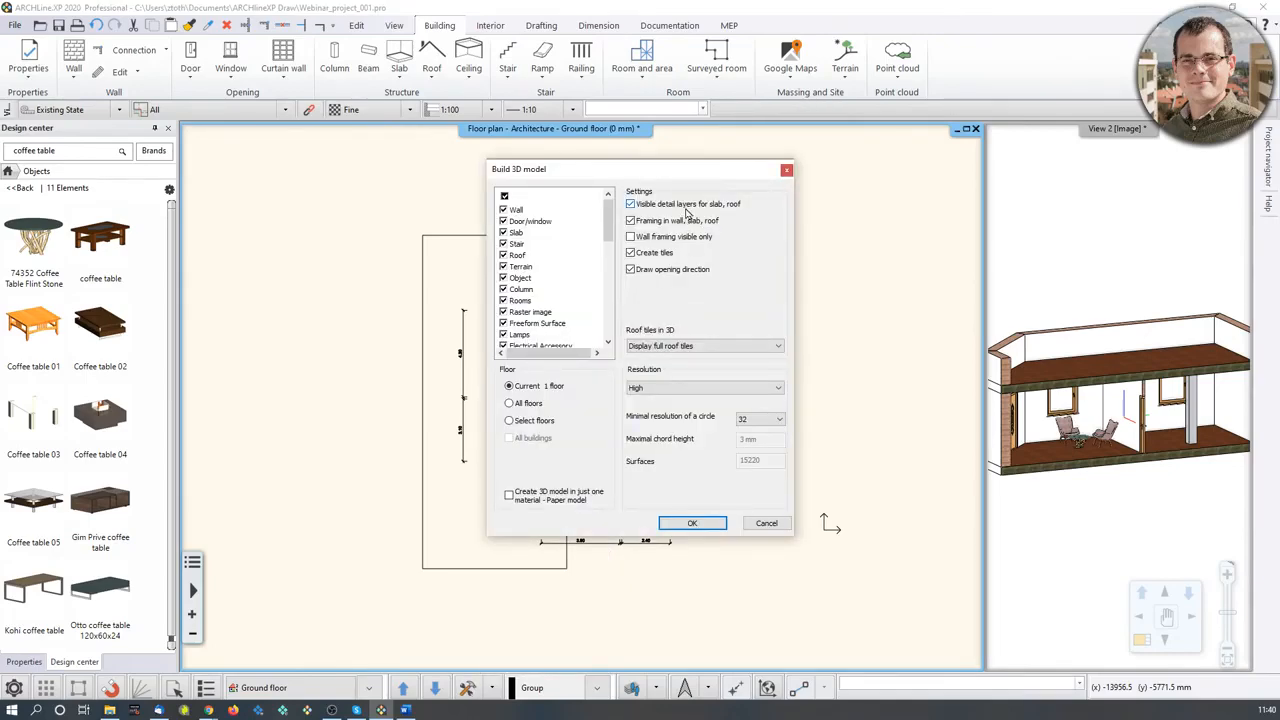
pyautogui.click(688, 523)
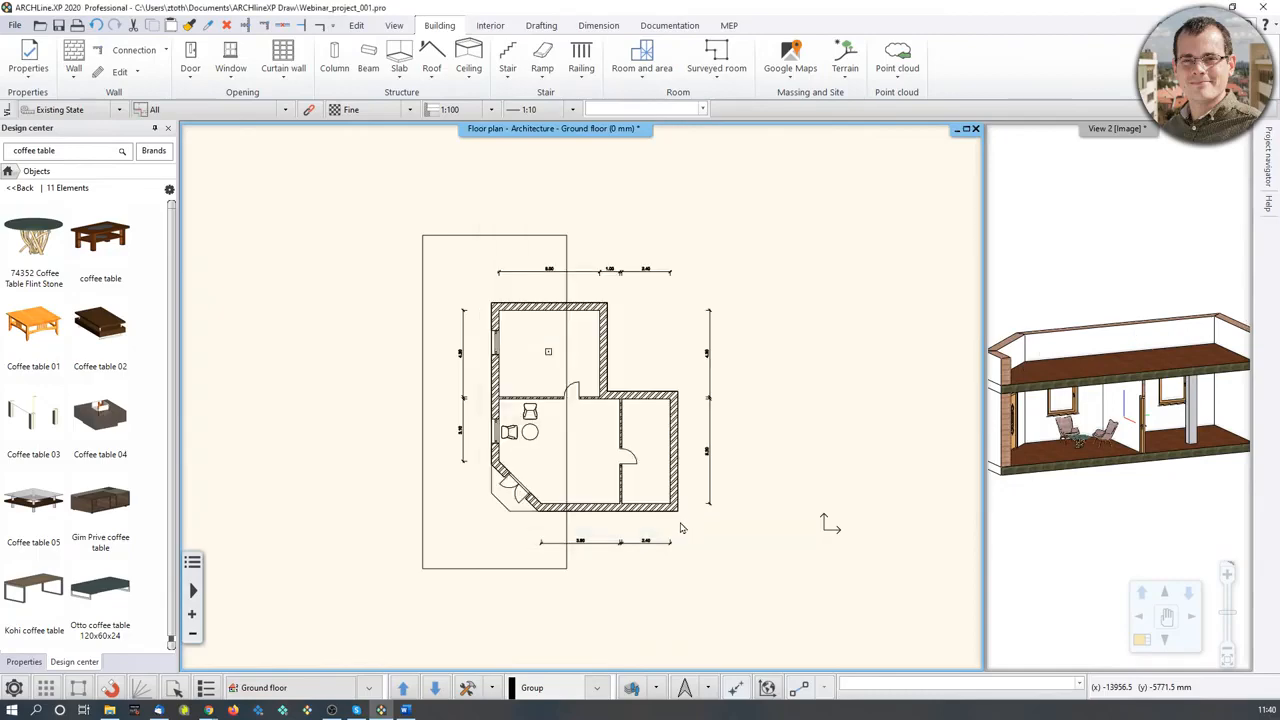
pyautogui.click(1085, 395)
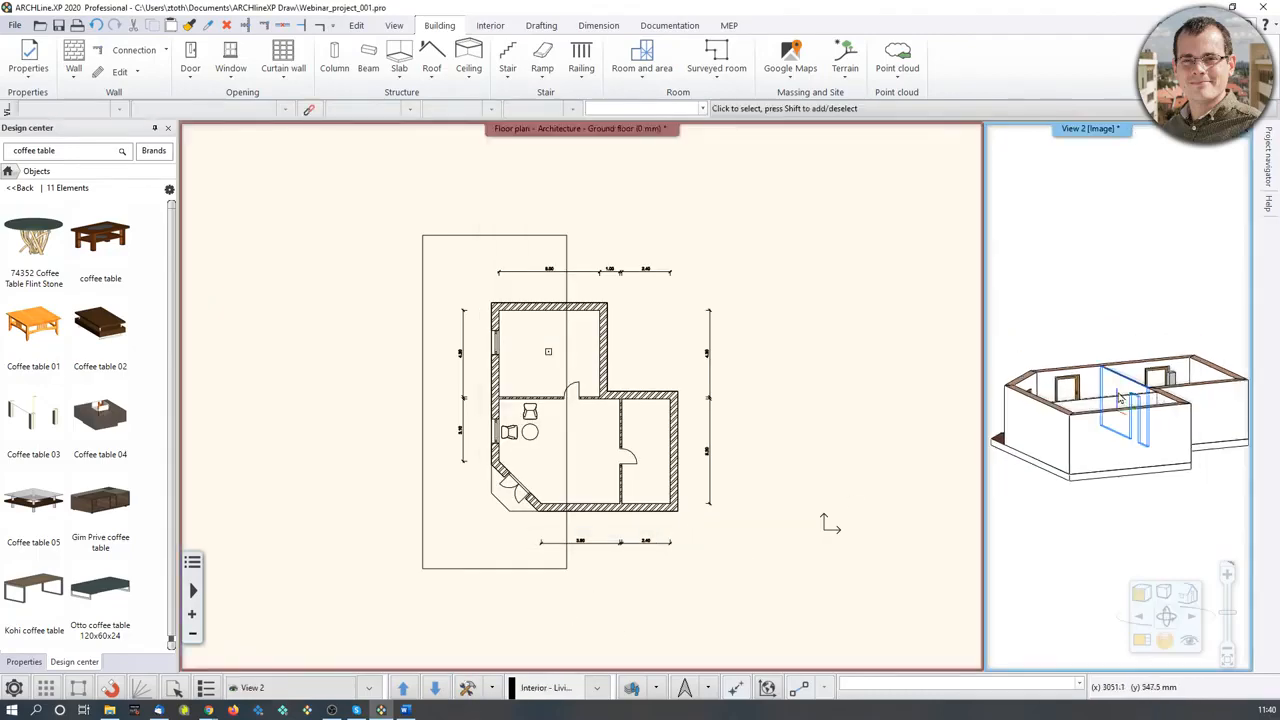
pyautogui.moveTo(1085, 395); pyautogui.dragTo(1176, 453, button='middle')
pyautogui.click(492, 688)
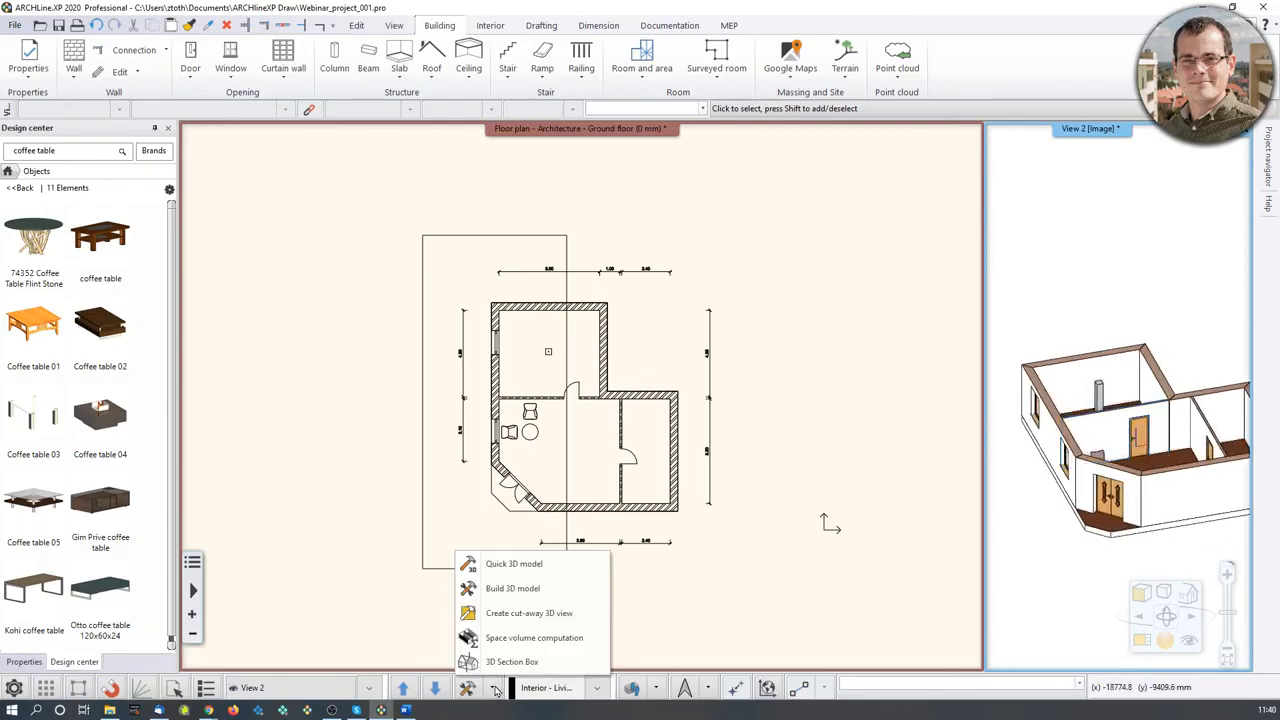
pyautogui.moveTo(617, 658)
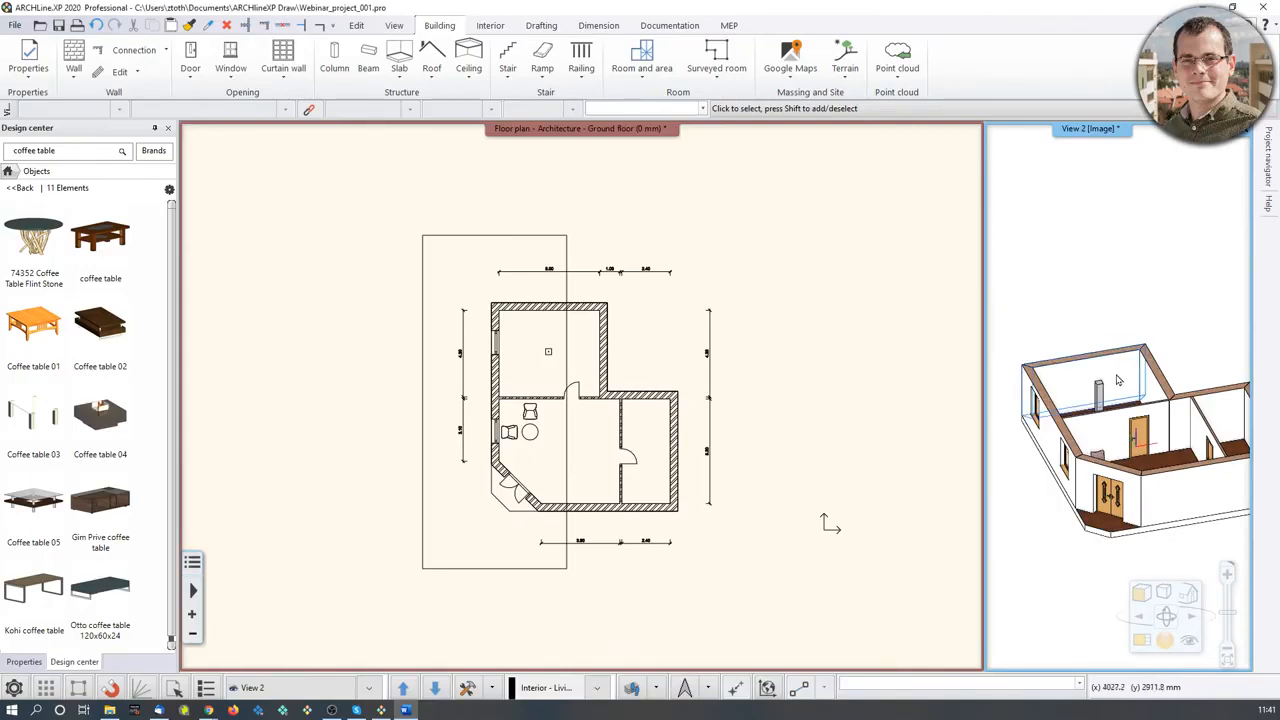
# Step: Show the 3D model in Realistic display mode and examine the window wall and entrance from outside
pyautogui.moveTo(1117, 378); pyautogui.dragTo(1090, 369, button='middle')
pyautogui.scroll(-1, 1090, 369)
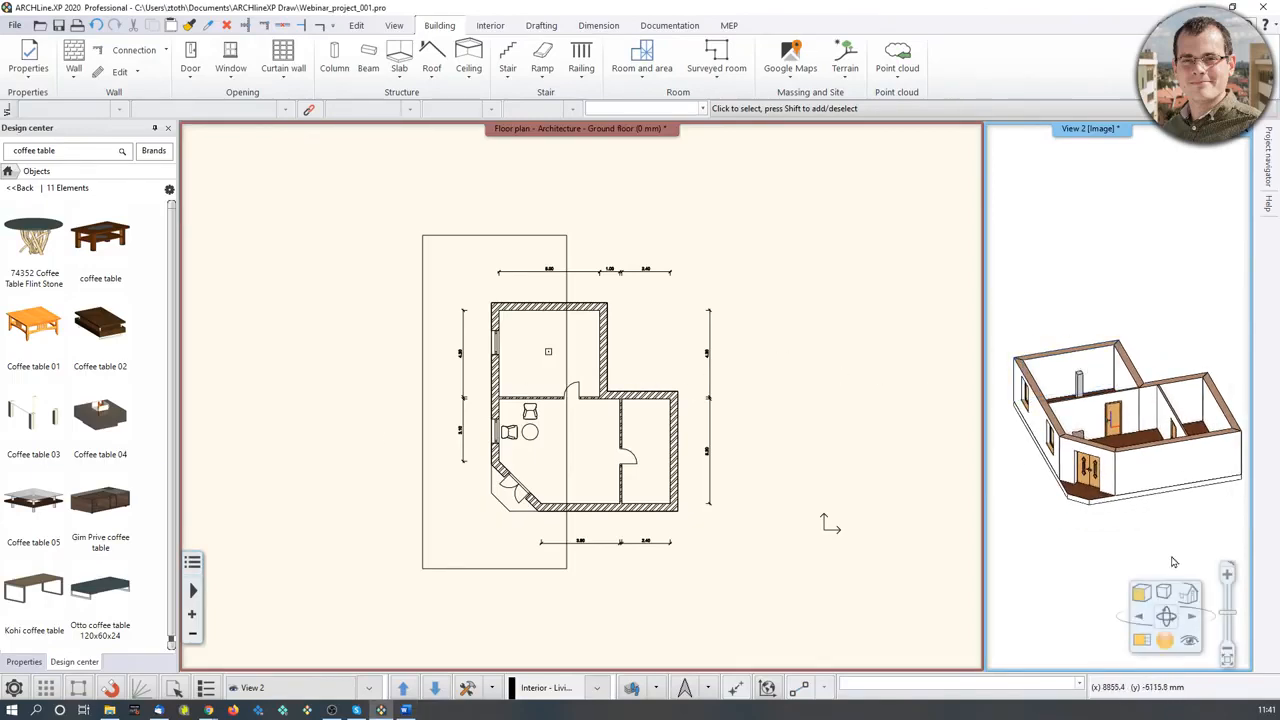
pyautogui.click(1141, 593)
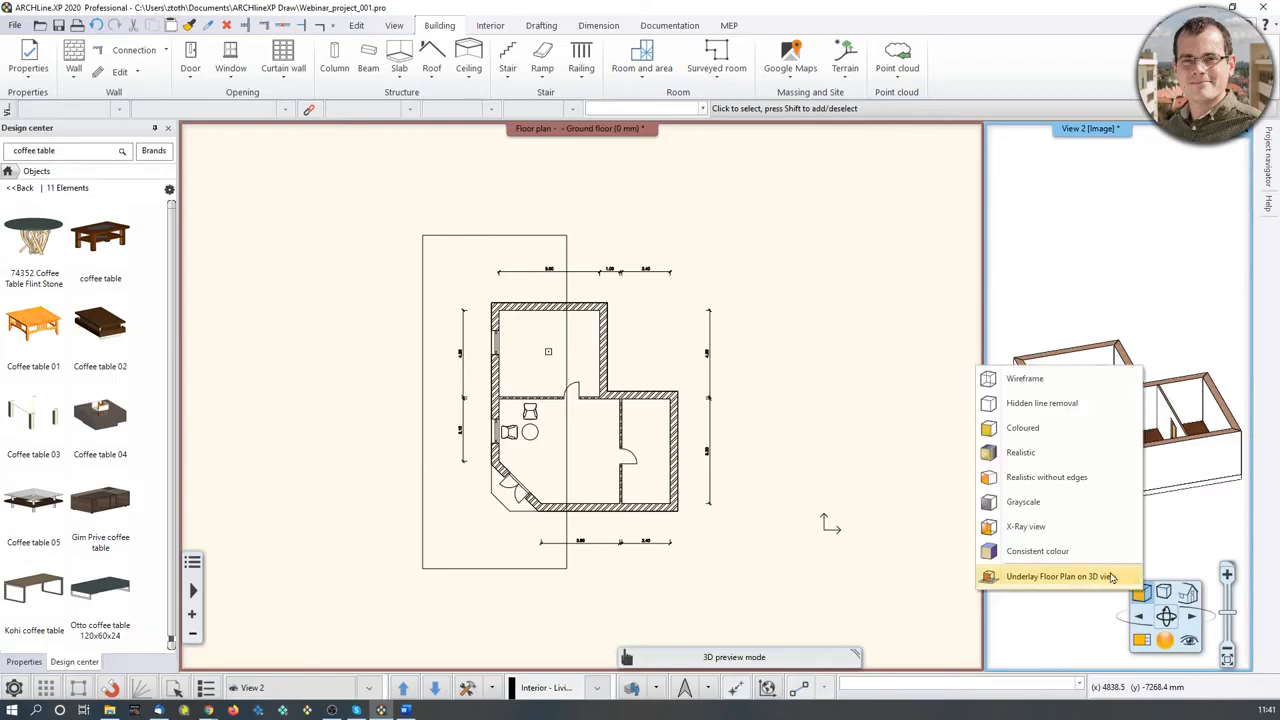
pyautogui.click(1040, 457)
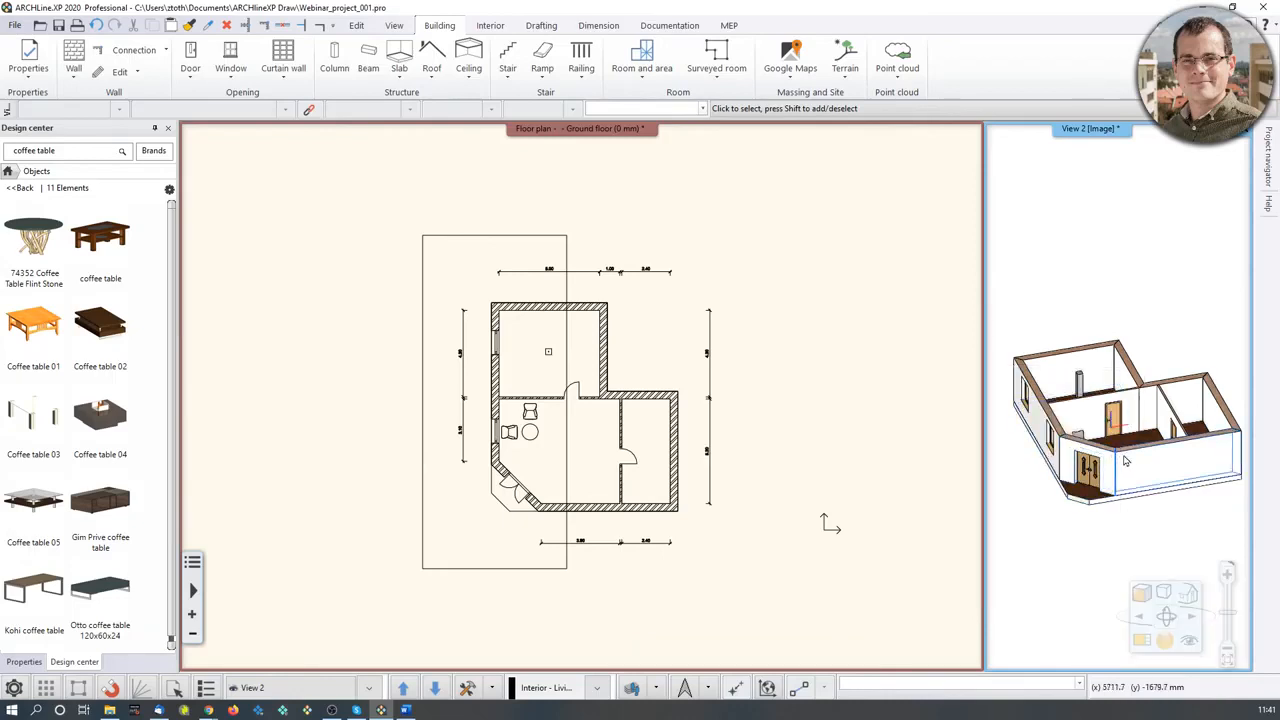
pyautogui.moveTo(1127, 460)
pyautogui.mouseDown(button='middle')
pyautogui.moveTo(1062, 462)
pyautogui.moveTo(1108, 412)
pyautogui.mouseUp(button='middle')
pyautogui.scroll(1, 1062, 462)
pyautogui.scroll(1, 1060, 462)
pyautogui.scroll(5, 1108, 412)
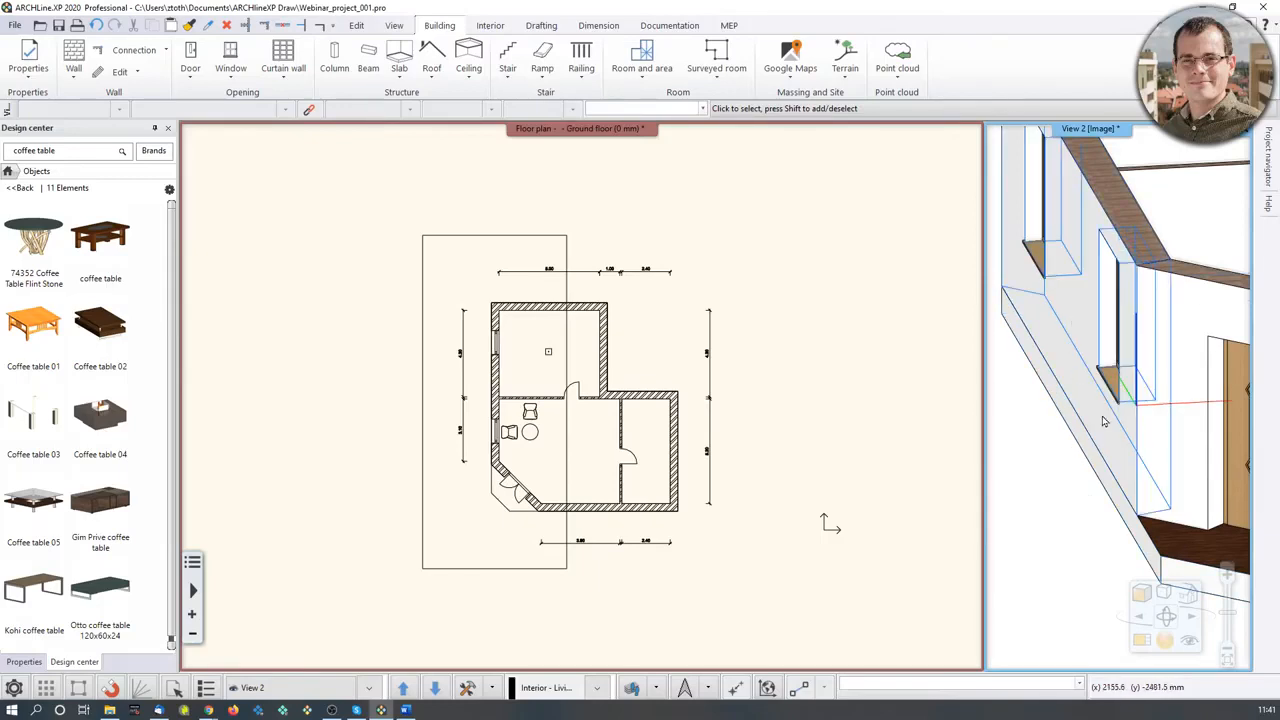
pyautogui.scroll(-5, 1108, 450)
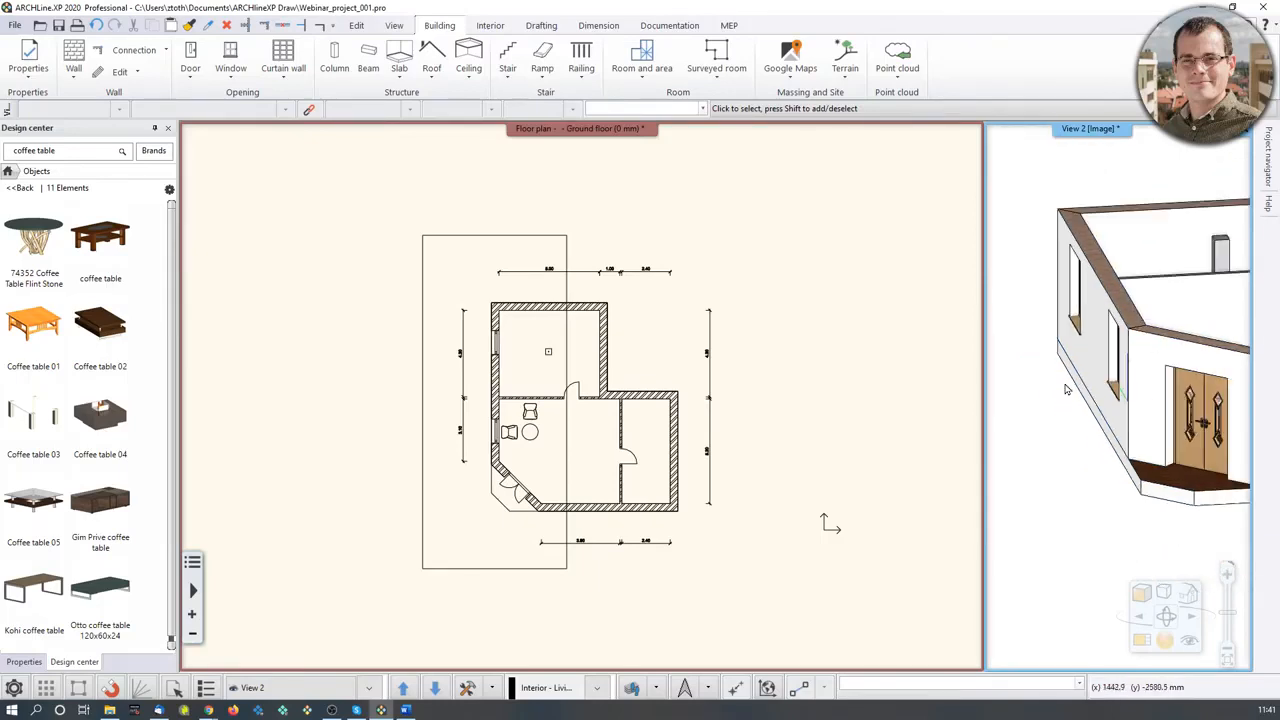
pyautogui.scroll(-3, 1121, 494)
# Step: Switch the 3D view through the Consistent colour and Hidden line removal modes to X-ray view and underlay the floor plan
pyautogui.click(1143, 594)
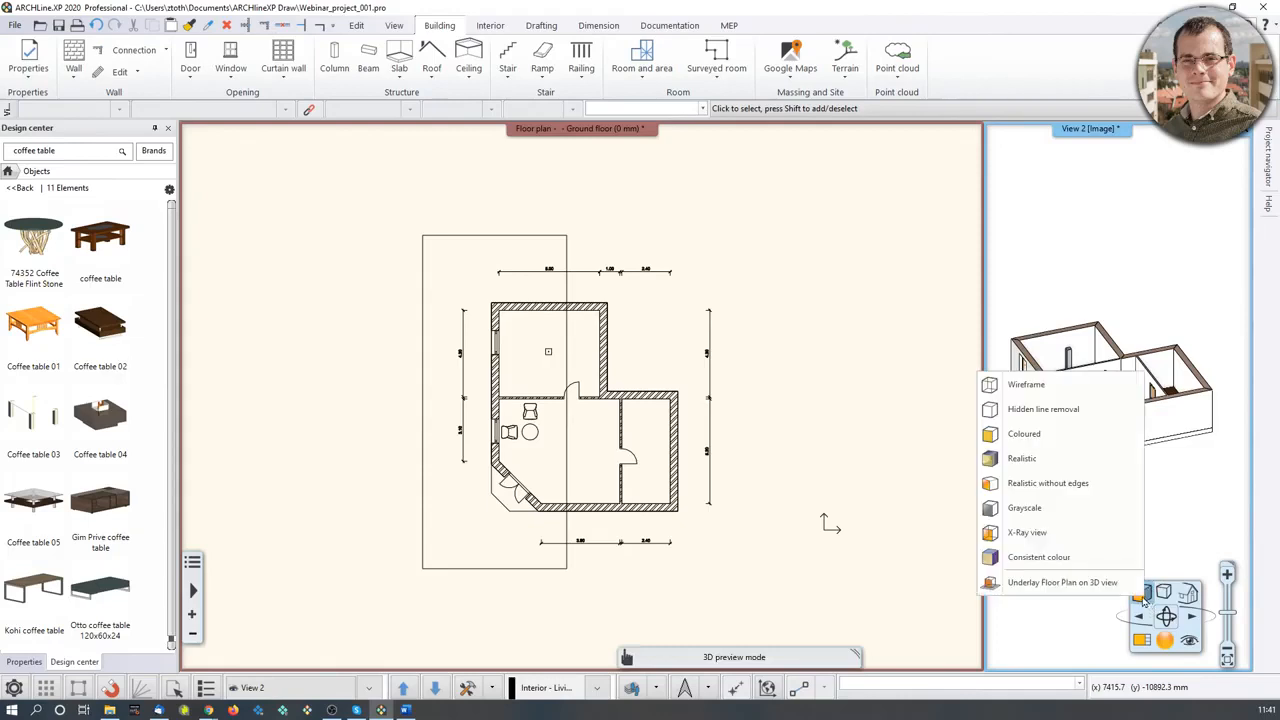
pyautogui.click(1089, 560)
pyautogui.click(1141, 593)
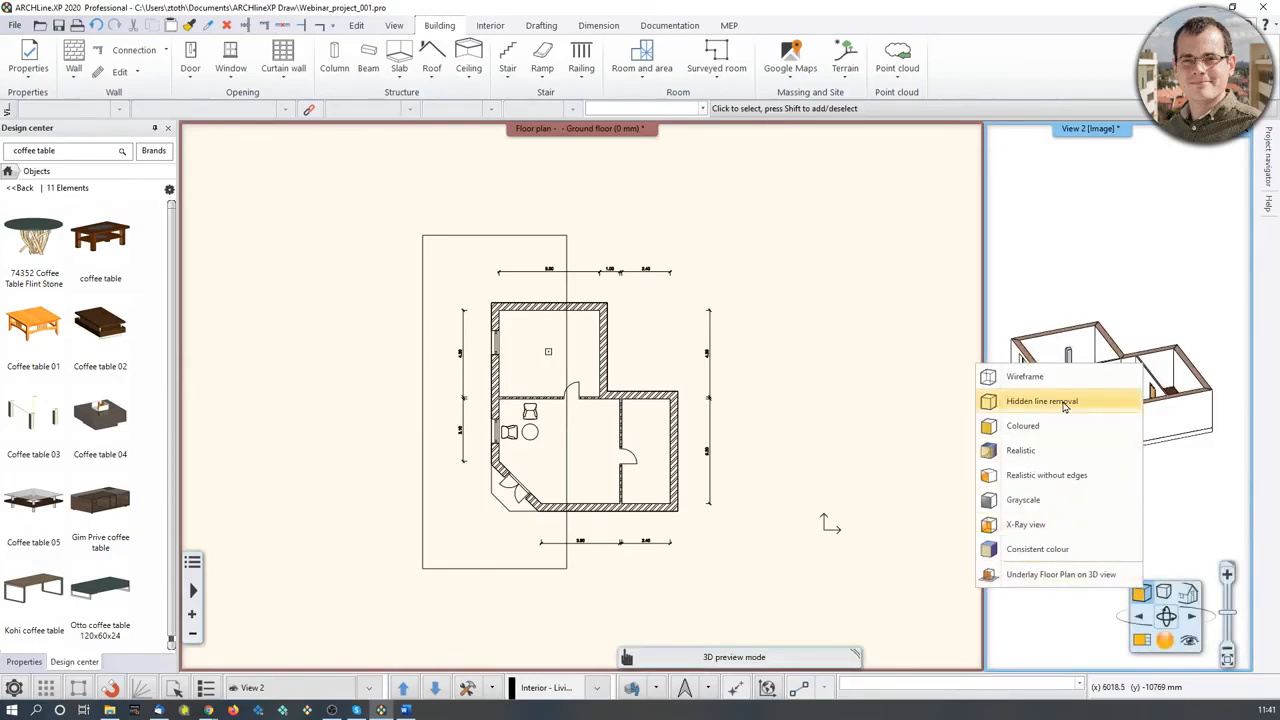
pyautogui.click(1065, 405)
pyautogui.click(1098, 582)
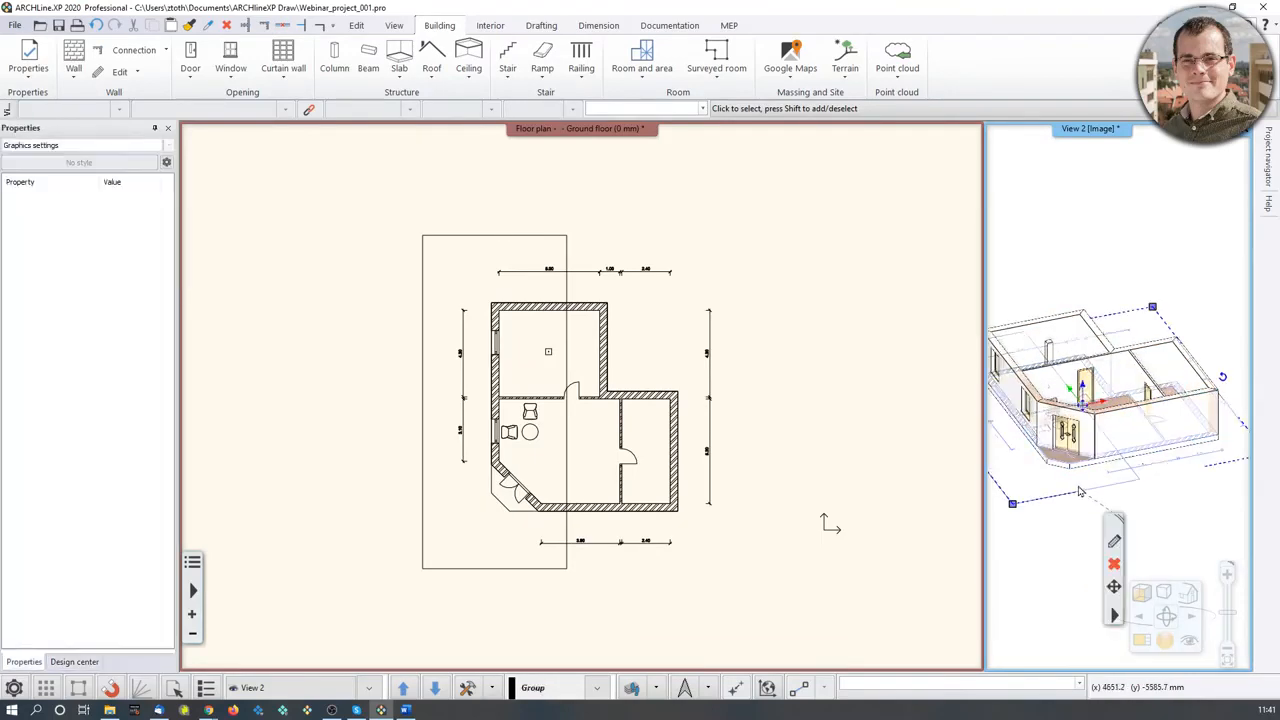
# Step: Move the underlaid floor plan beside the building model in the 3D view
pyautogui.rightClick(1150, 415)
pyautogui.click(969, 412)
pyautogui.click(580, 179)
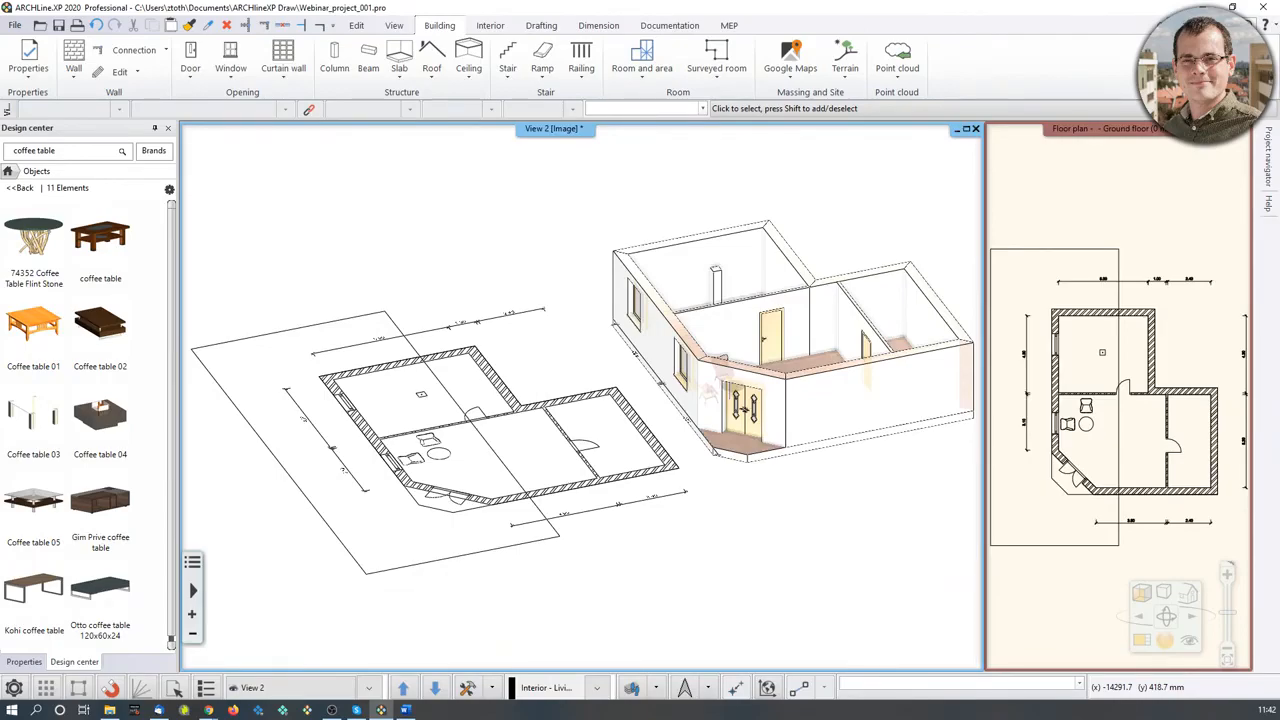
# Step: Try starting a simple line at the absolute coordinates 0,0 in the floor plan to locate the origin
pyautogui.click(1142, 405)
pyautogui.click(950, 698)
pyautogui.scroll(-1, 640, 438)
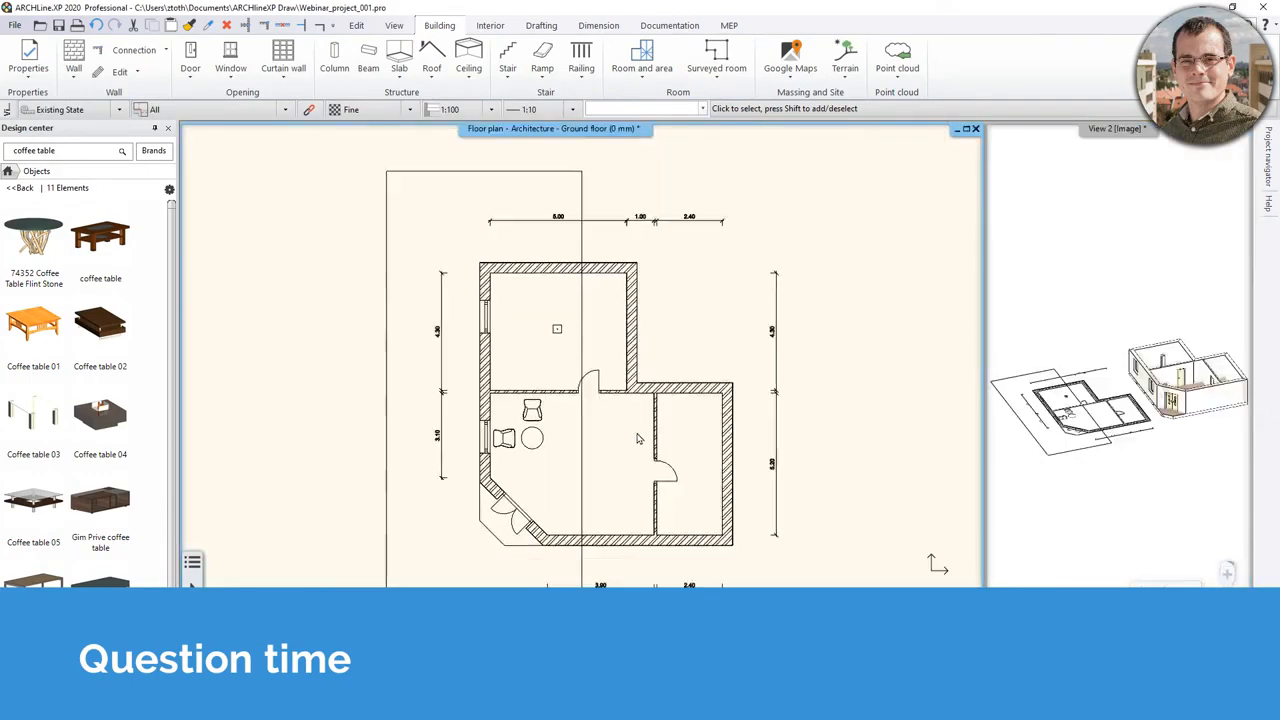
pyautogui.scroll(-1, 637, 438)
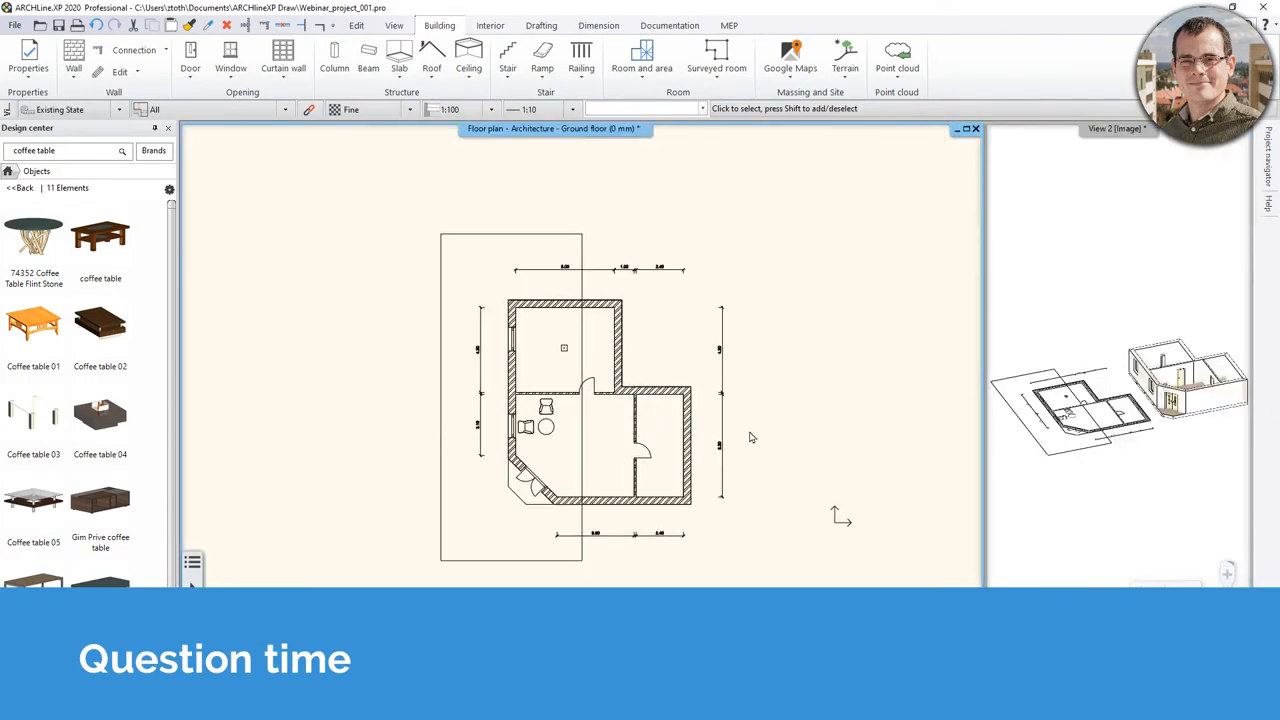
pyautogui.moveTo(761, 366); pyautogui.dragTo(657, 343, button='middle')
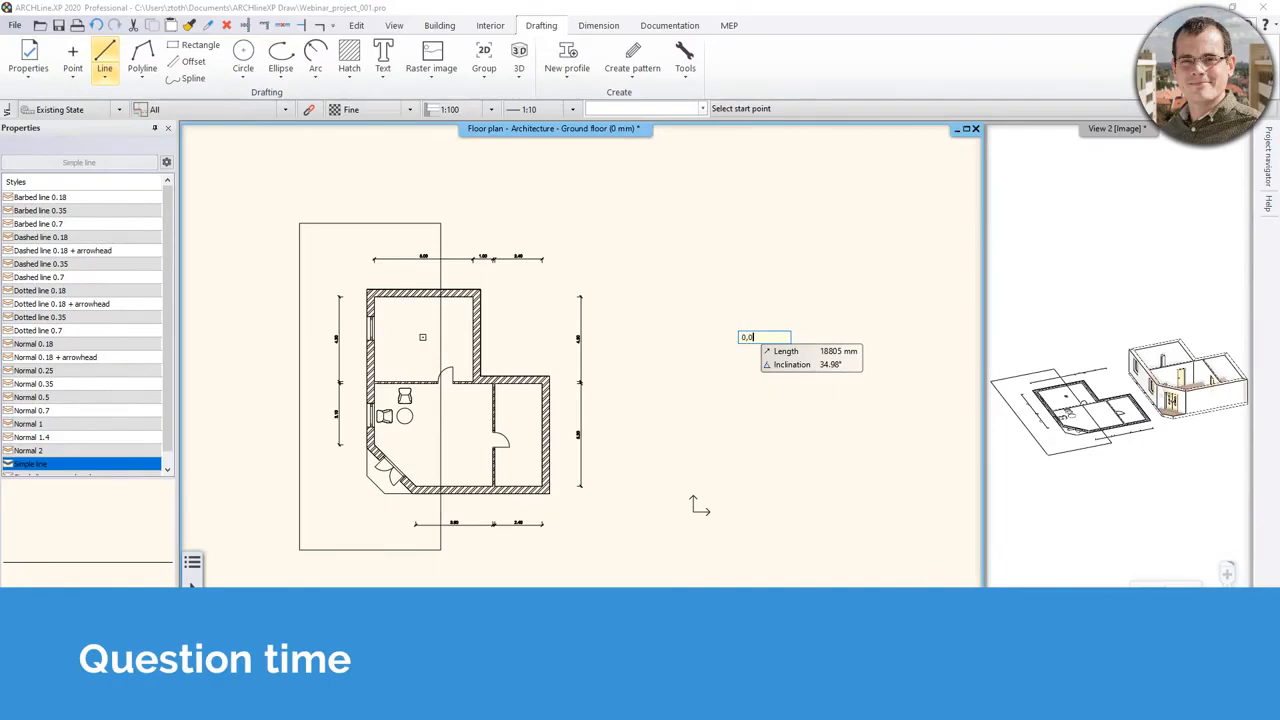
pyautogui.press('Return')
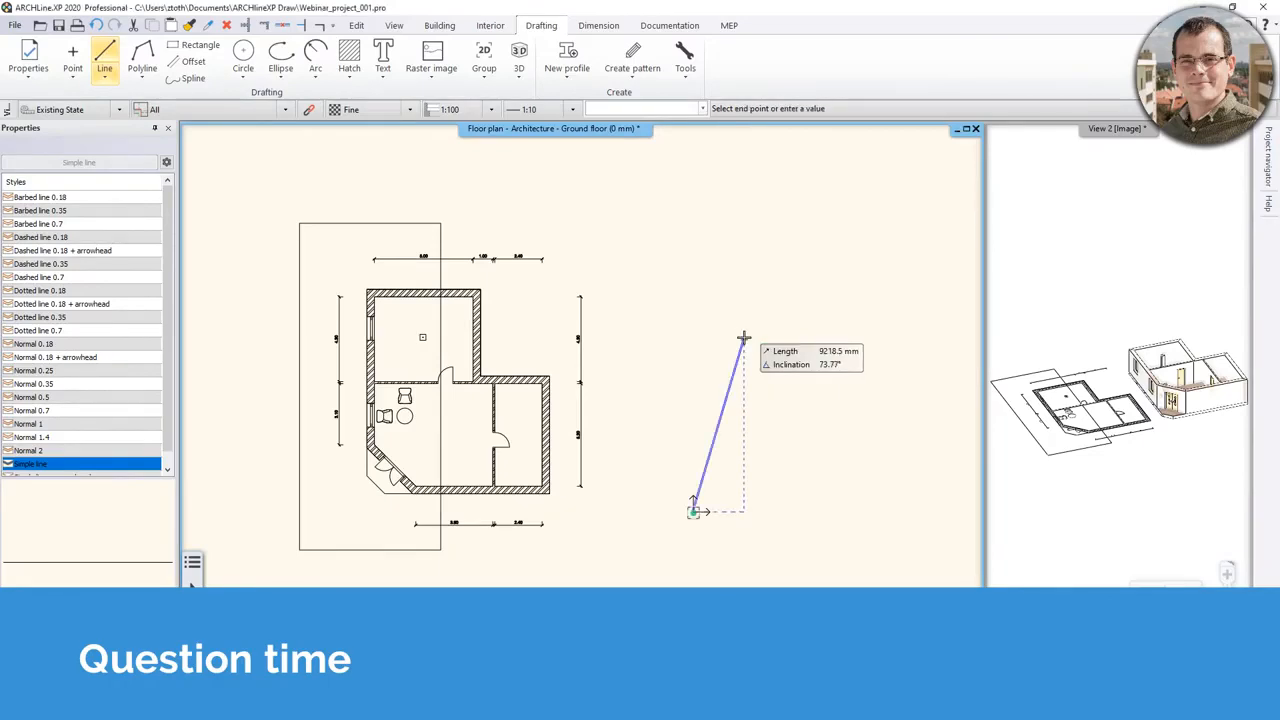
pyautogui.scroll(4, 700, 437)
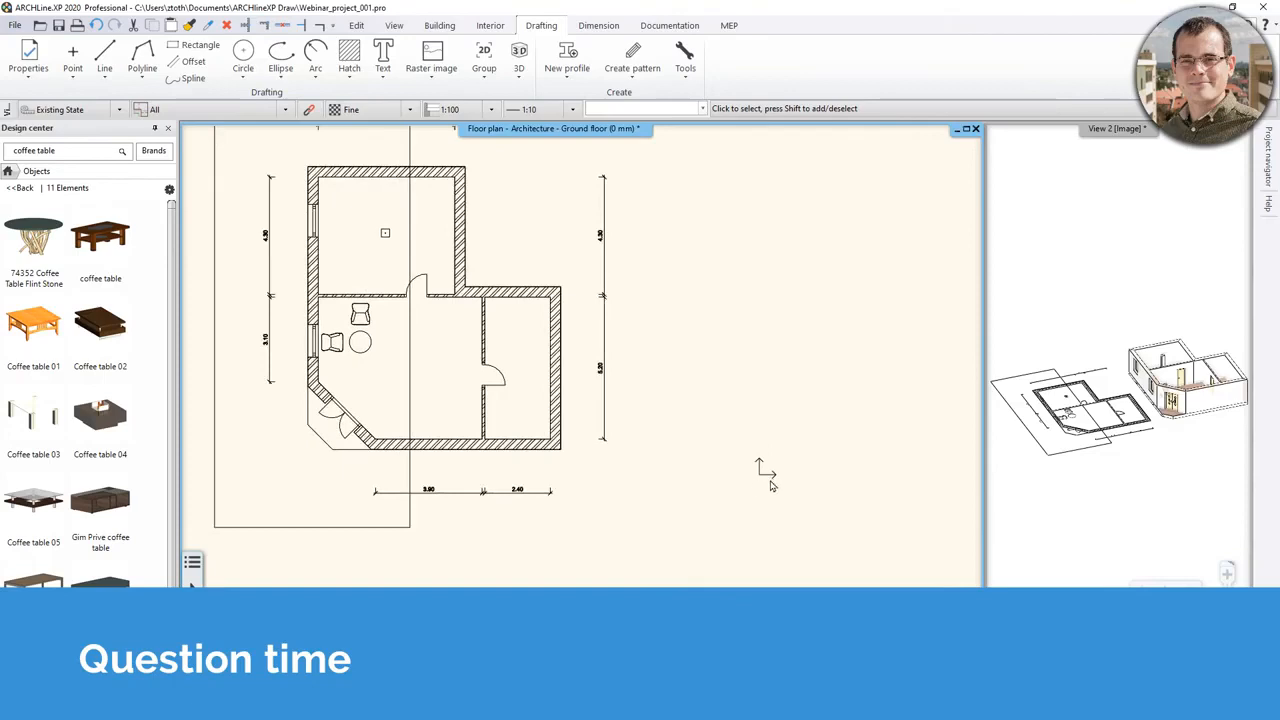
# Step: Align the floor plan's coordinate origin with the outer corner of the house at the side room's lower end
pyautogui.scroll(-1, 766, 391)
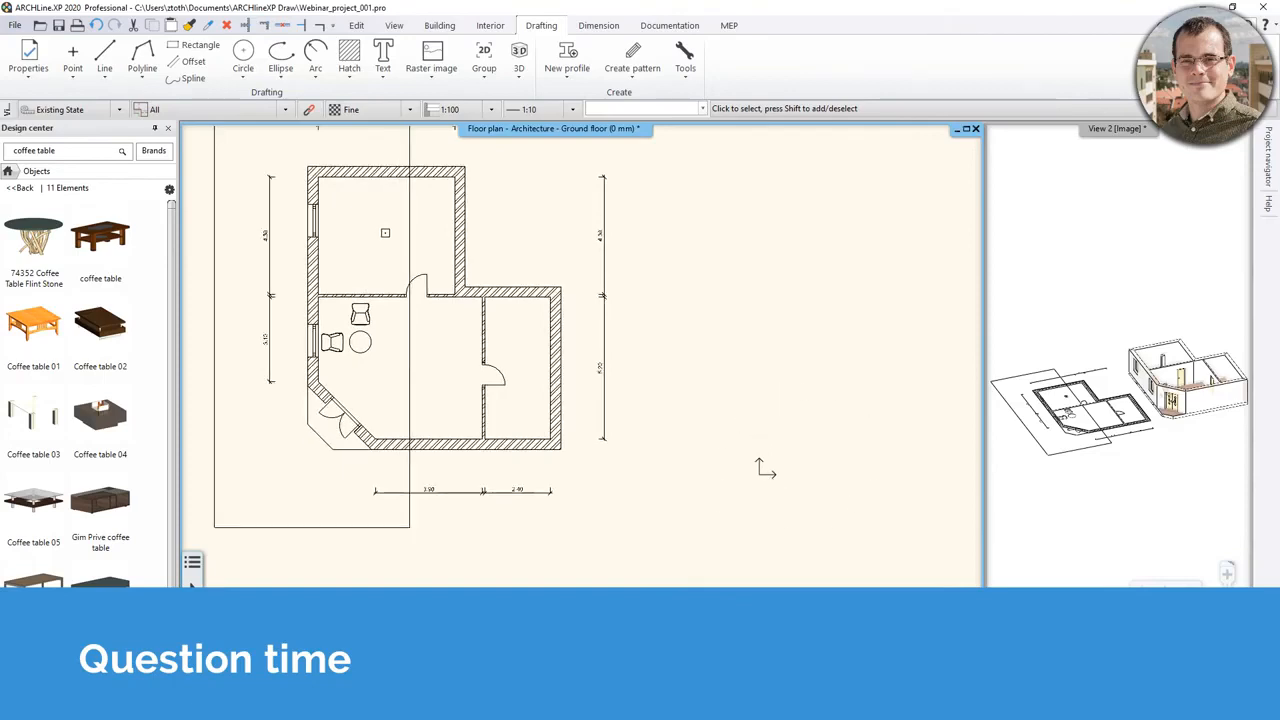
pyautogui.click(356, 25)
pyautogui.scroll(2, 611, 382)
pyautogui.moveTo(611, 382); pyautogui.dragTo(536, 462, button='middle')
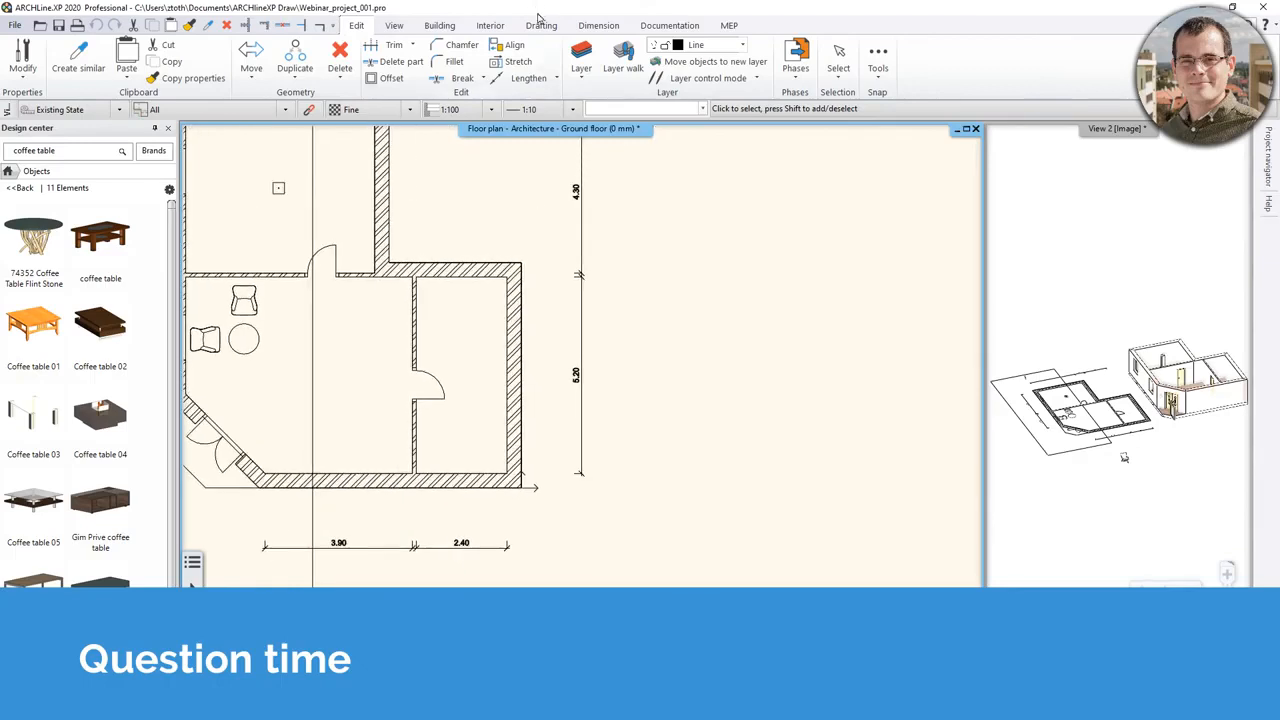
# Step: Start a simple line at the absolute coordinates 0,0 in the floor plan to check where the origin lies
pyautogui.click(541, 25)
pyautogui.click(105, 58)
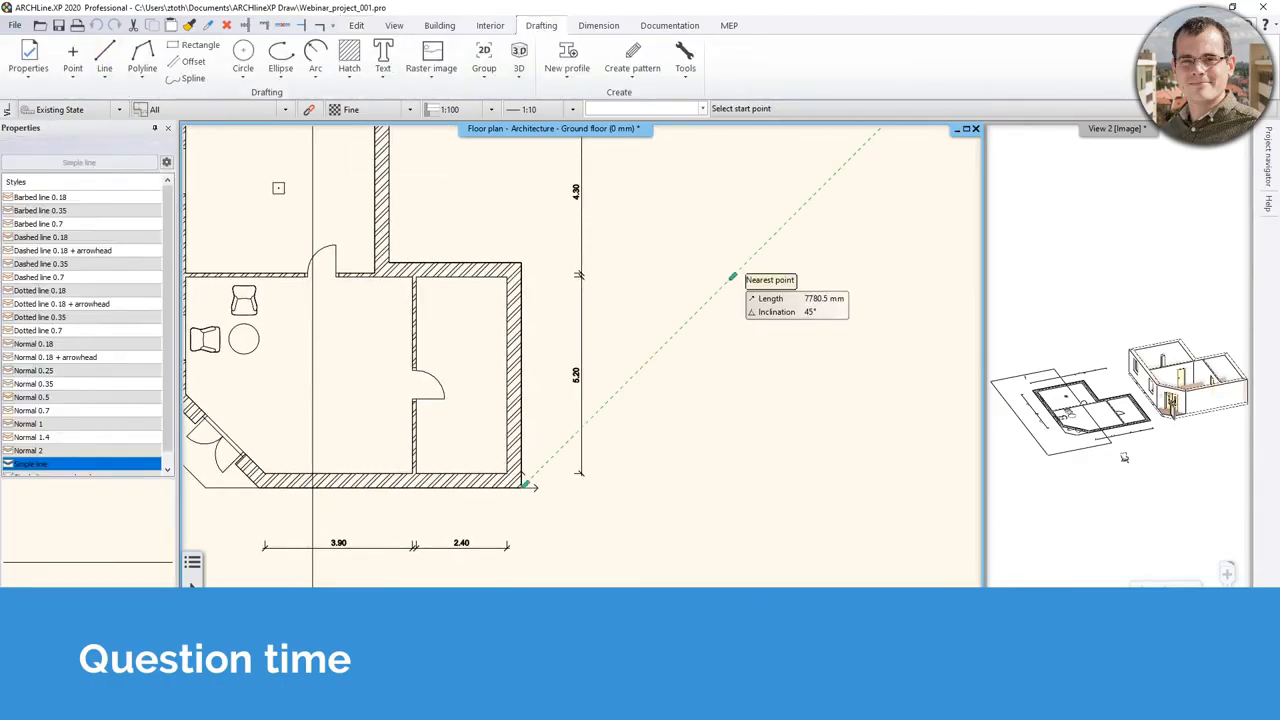
pyautogui.write('0.0')
pyautogui.press('Return')
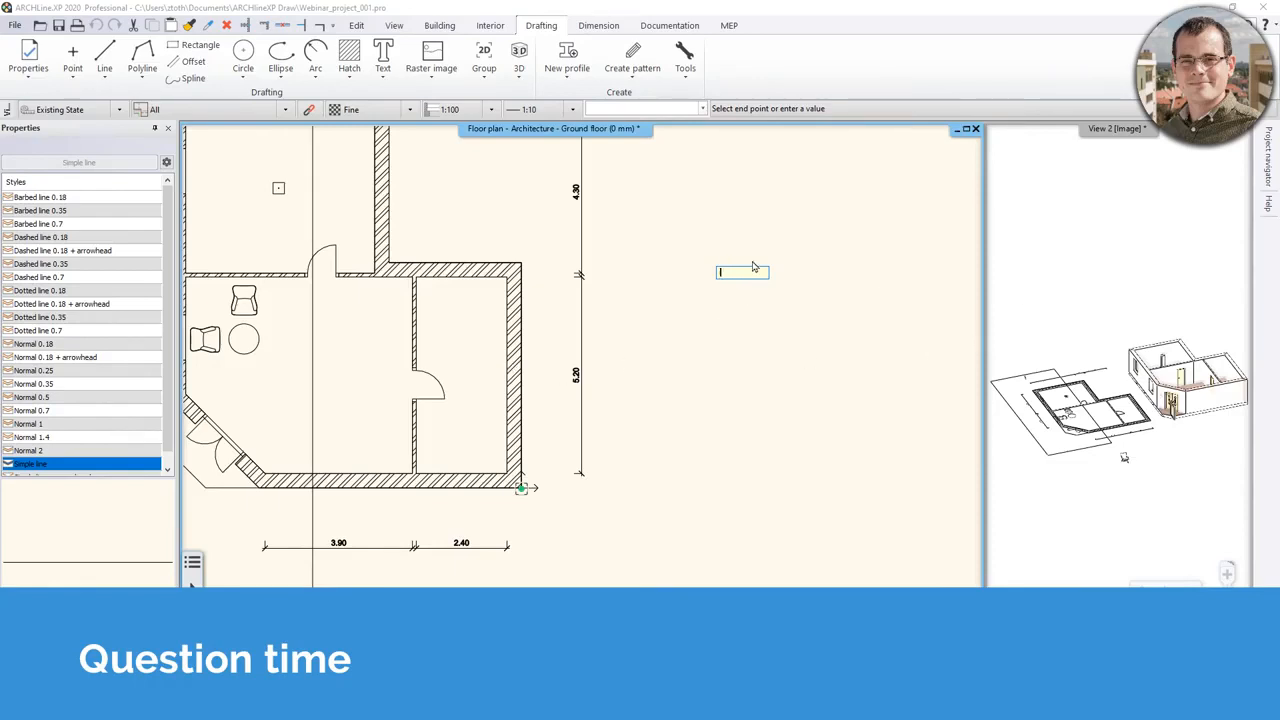
pyautogui.write('0')
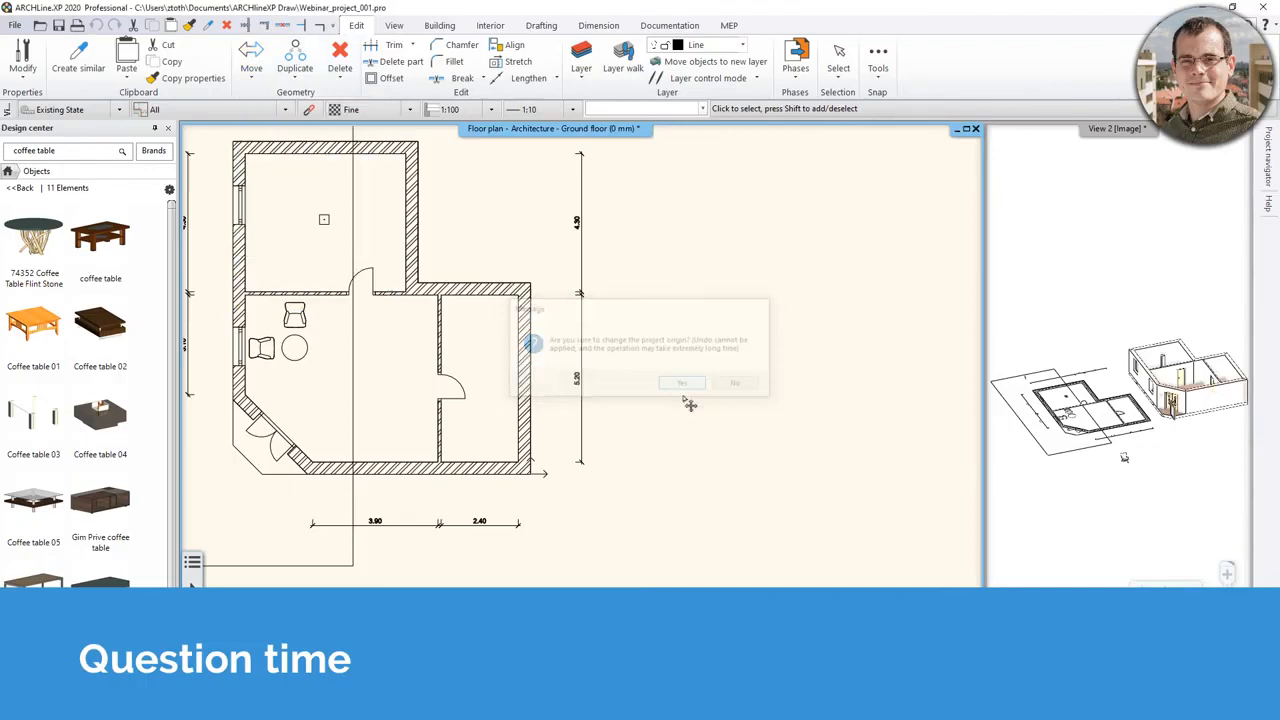
# Step: Move the project origin to an empty spot beside the house's lower outer corner and accept the change
pyautogui.click(683, 383)
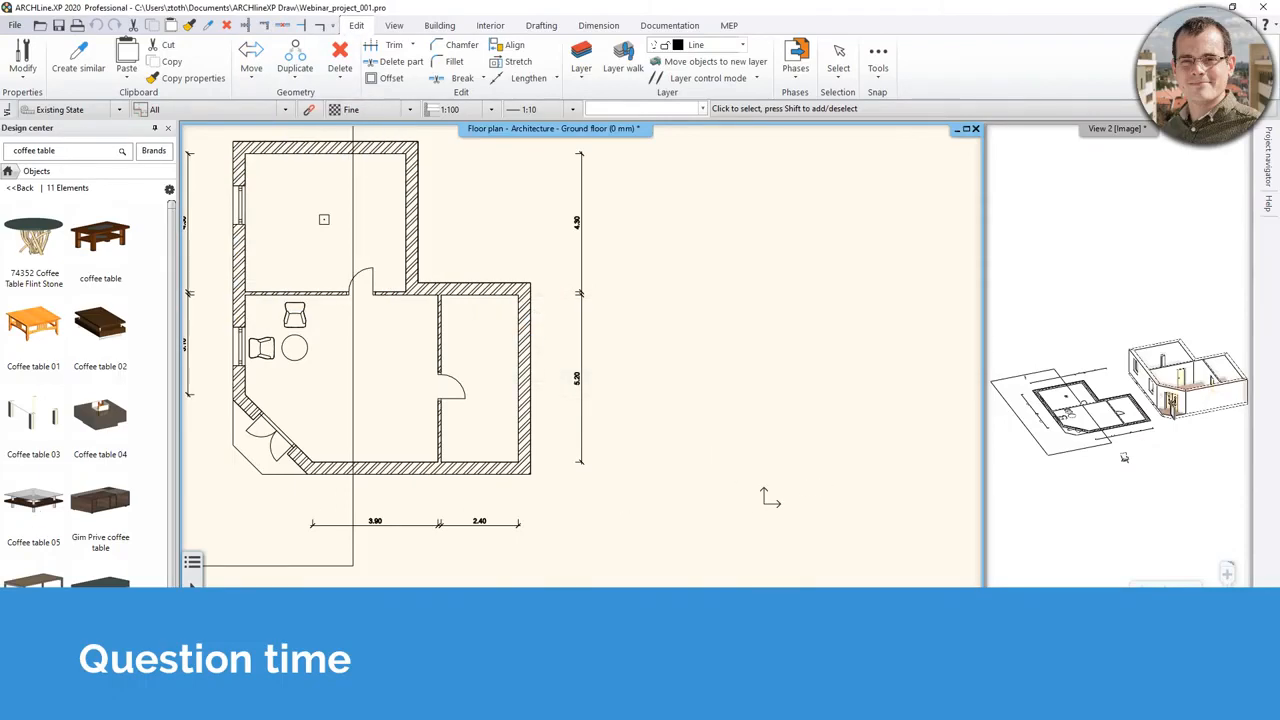
# Step: Draw a short horizontal wall about 1858 mm long in the empty area beside the plan and select it
pyautogui.click(439, 25)
pyautogui.click(74, 54)
pyautogui.scroll(2, 491, 387)
pyautogui.moveTo(696, 328); pyautogui.dragTo(682, 389, button='middle')
pyautogui.click(400, 382)
pyautogui.scroll(2, 630, 380)
pyautogui.scroll(2, 682, 389)
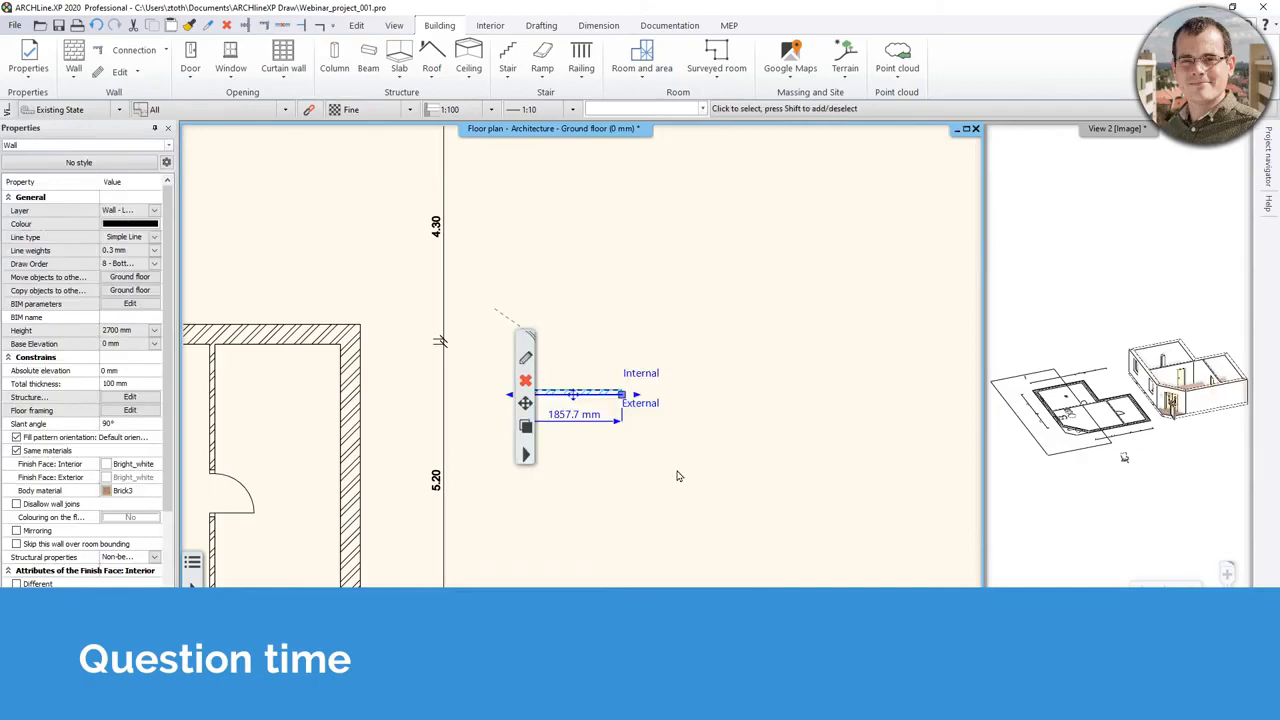
pyautogui.press('Escape')
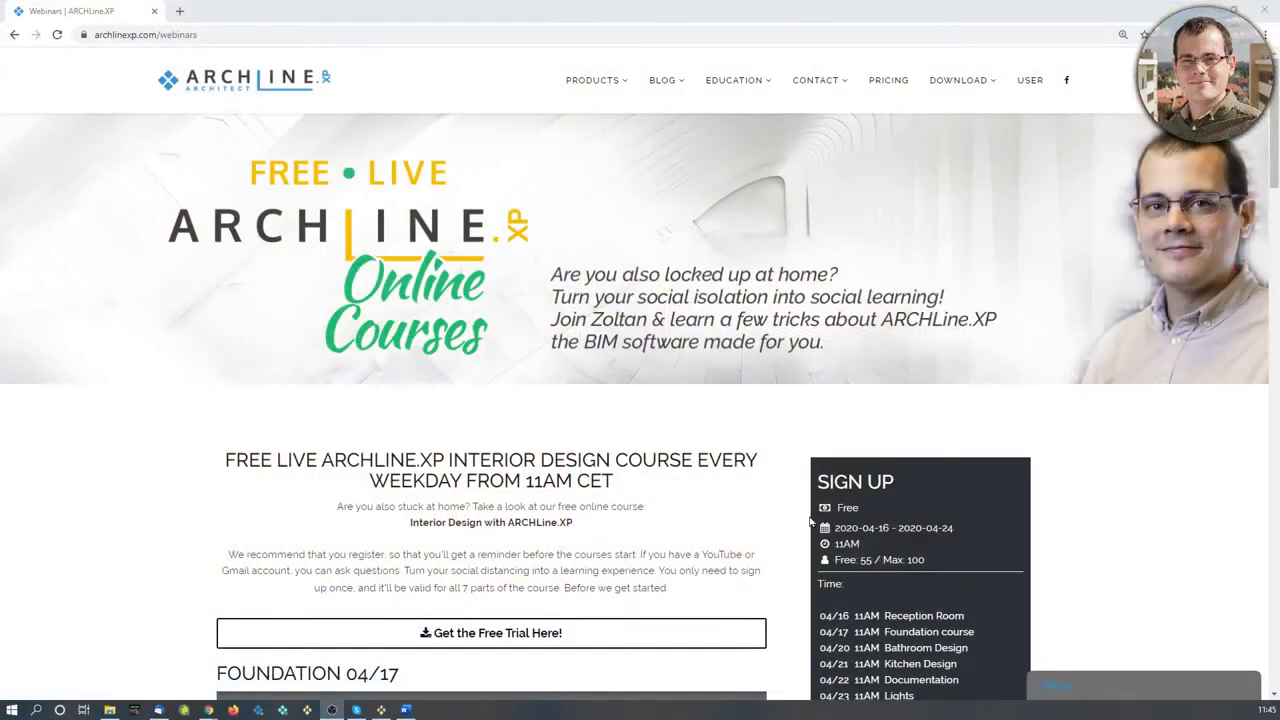
# Step: Switch to the browser and look through the ARCHLine.XP webinars page for course downloads and recorded lessons
pyautogui.scroll(-1, 844, 498)
pyautogui.scroll(-7, 844, 498)
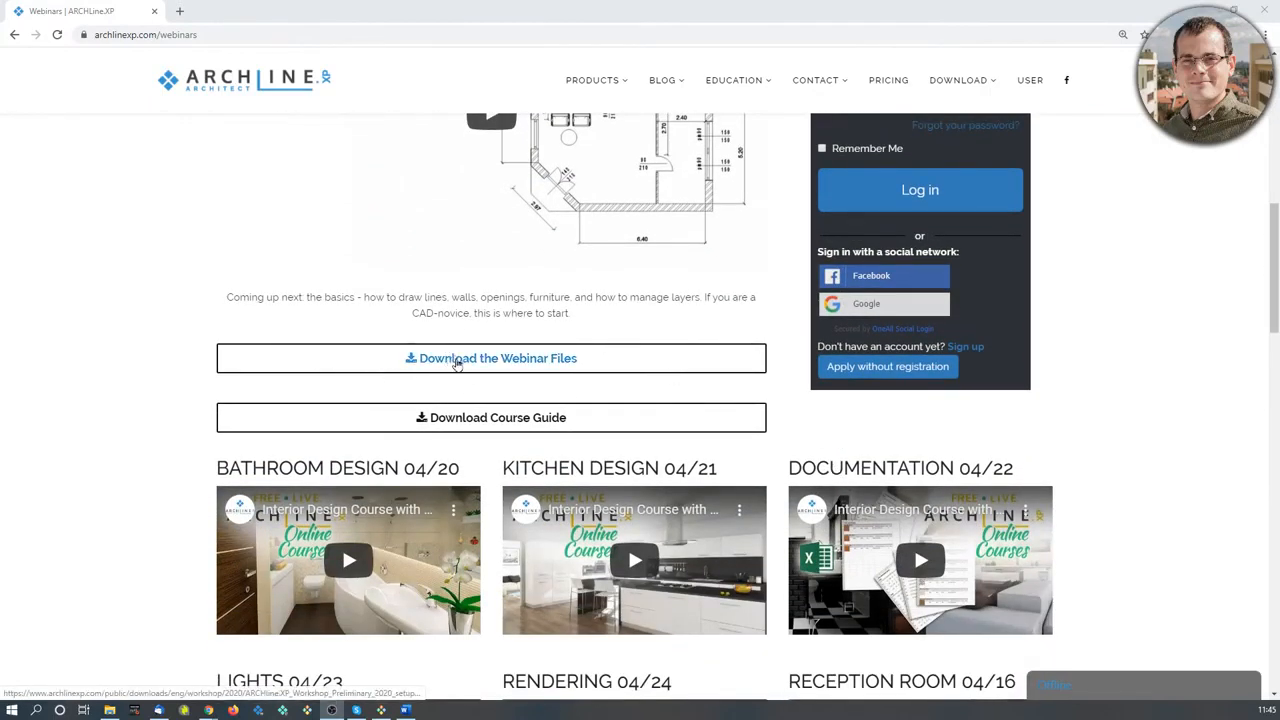
pyautogui.scroll(-10, 580, 463)
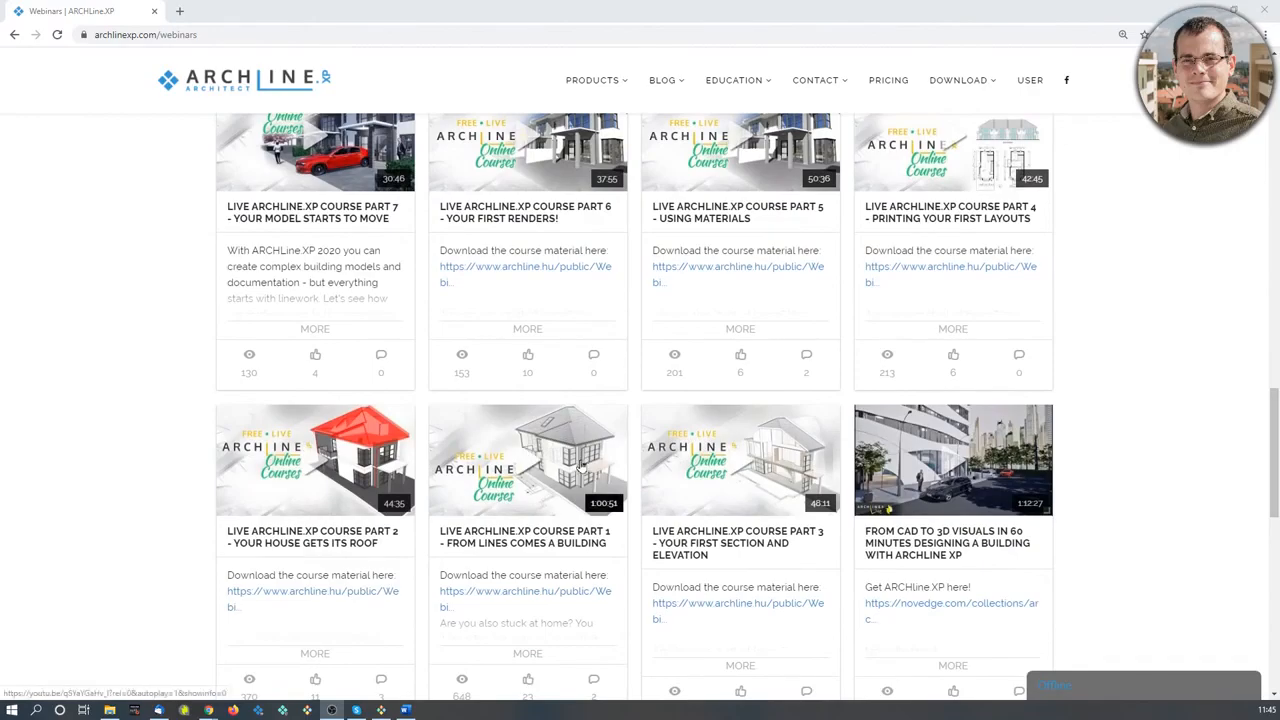
pyautogui.scroll(10, 578, 466)
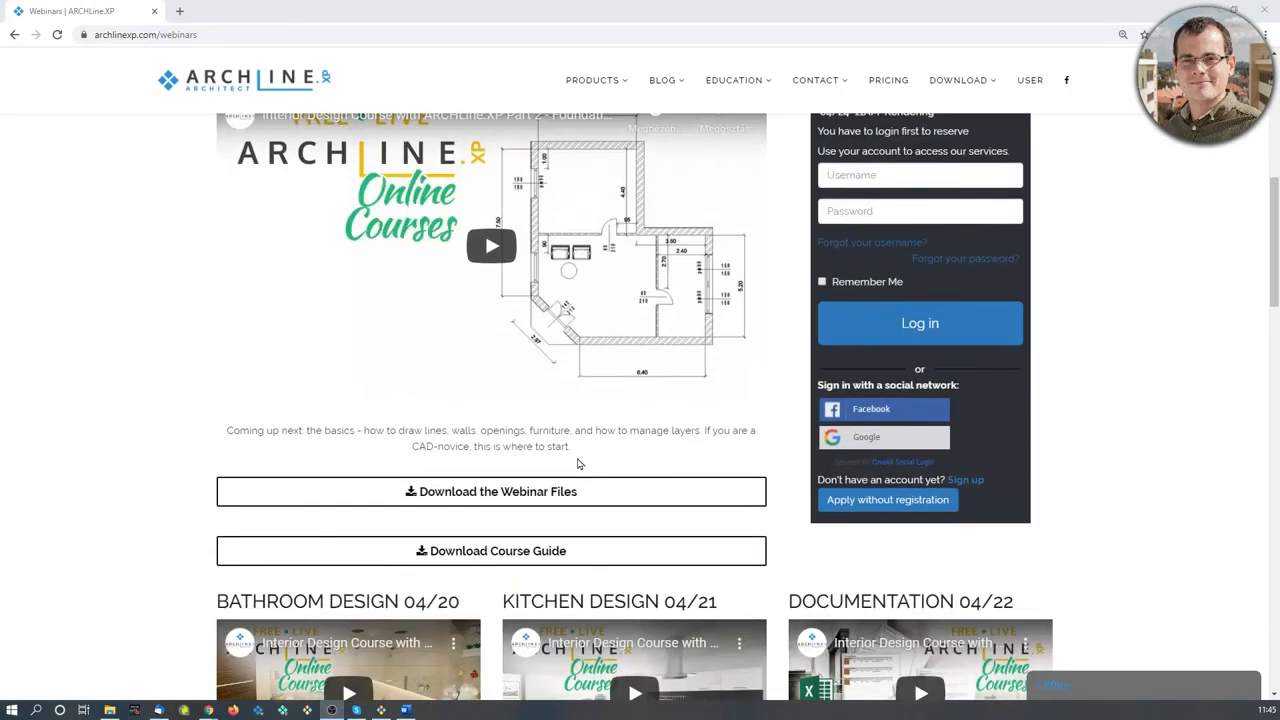
# Step: Open the ARCHLine.XP Professional product page and look over its description
pyautogui.click(640, 143)
pyautogui.moveTo(610, 85)
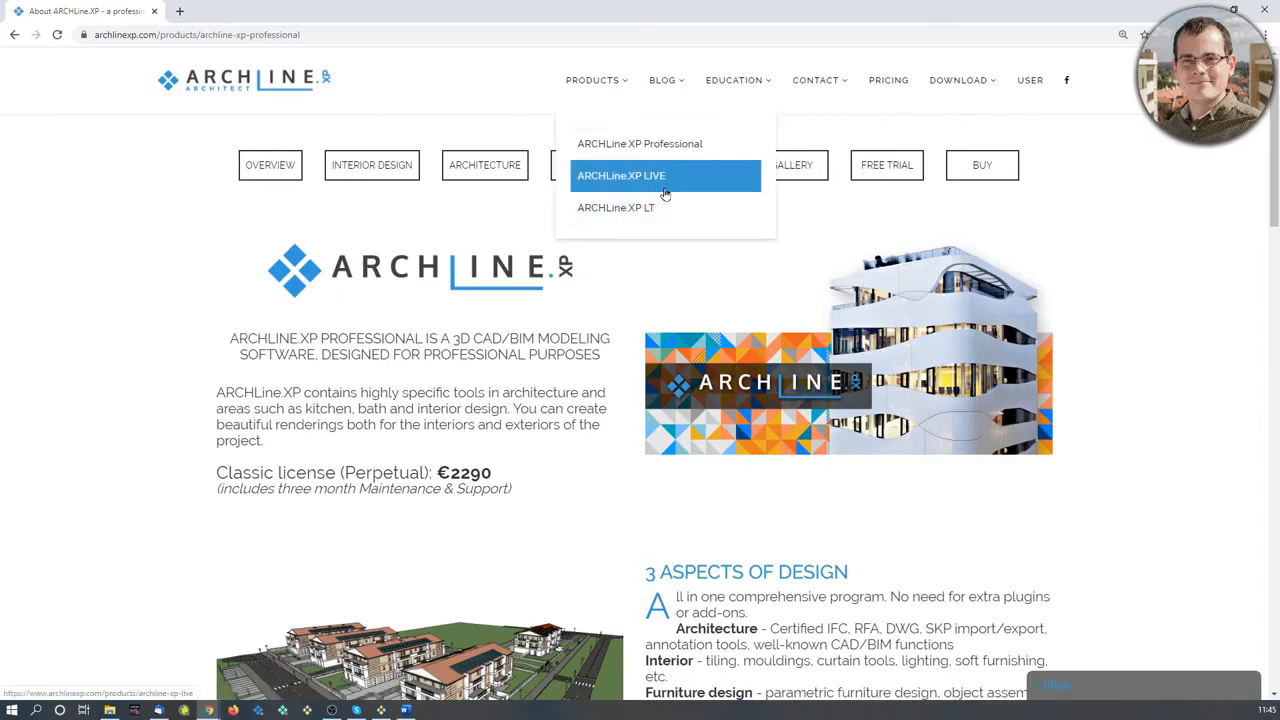
pyautogui.scroll(-1, 1157, 300)
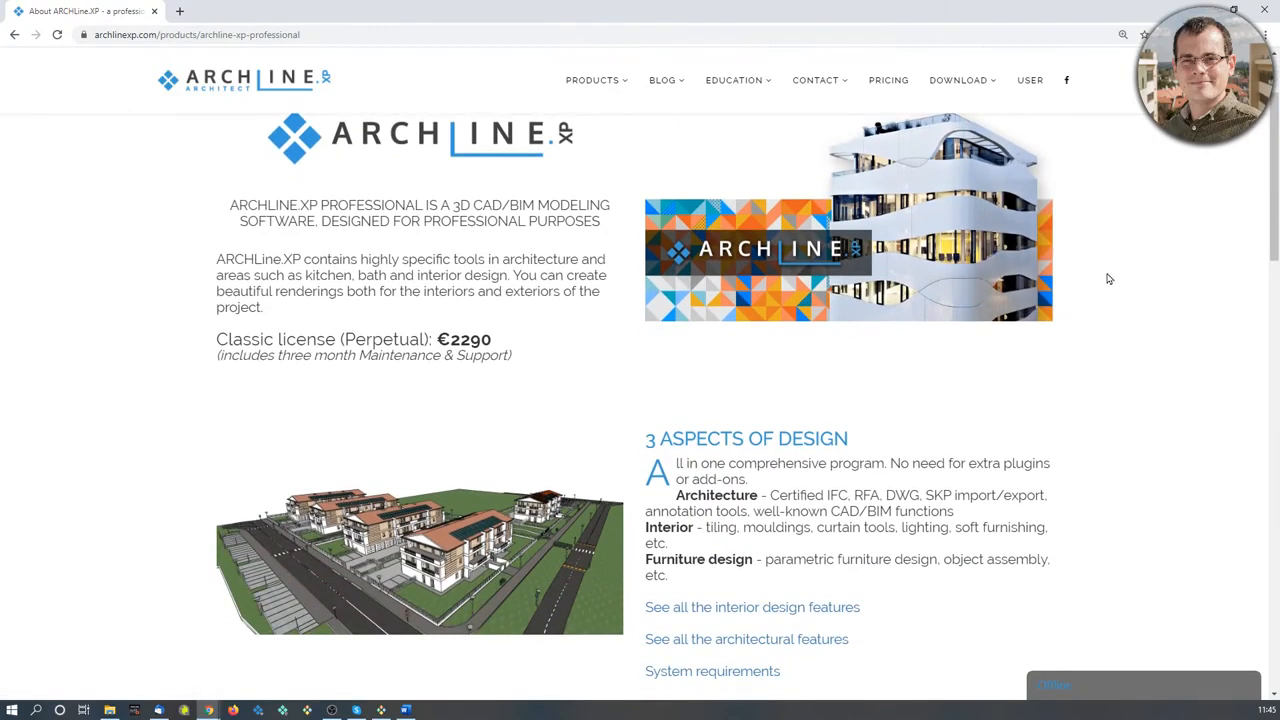
# Step: Open the website's Free Trial download page and look through it
pyautogui.moveTo(969, 86)
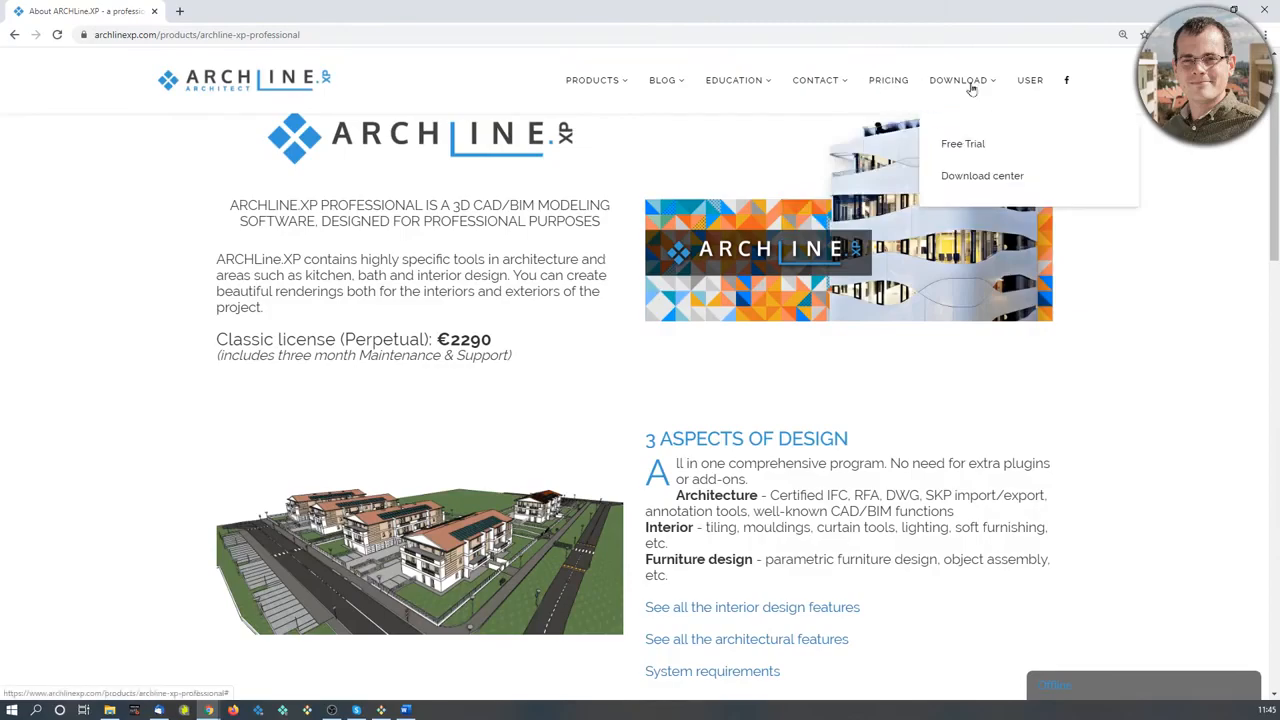
pyautogui.click(973, 148)
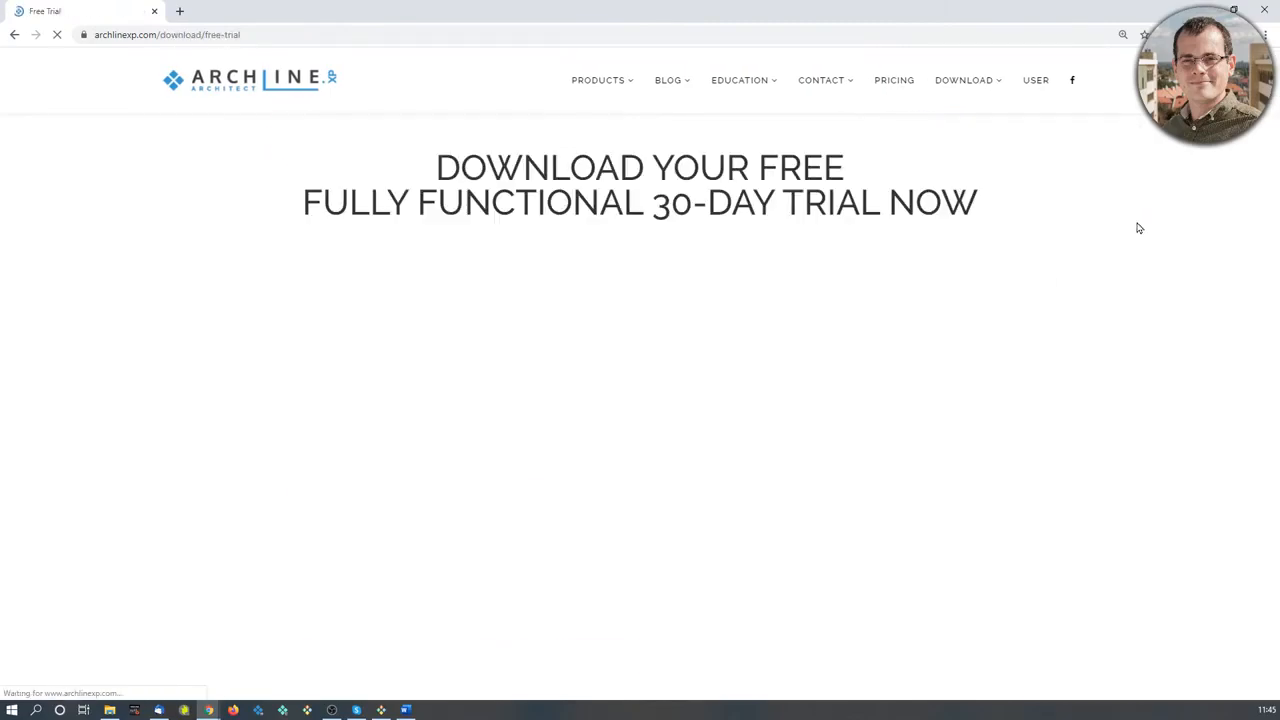
pyautogui.scroll(-2, 781, 458)
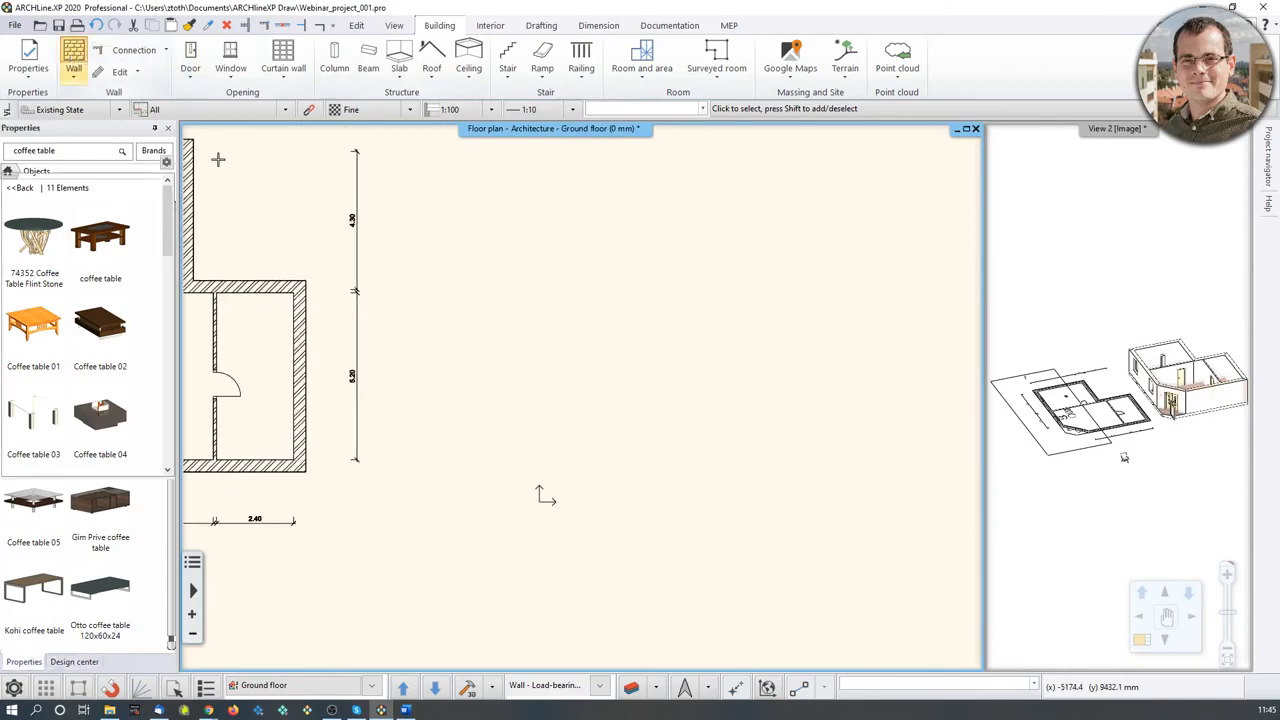
# Step: Switch back to ARCHLine.XP and draw a horizontal wall about 818 mm long in the empty area beside the plan
pyautogui.click(441, 405)
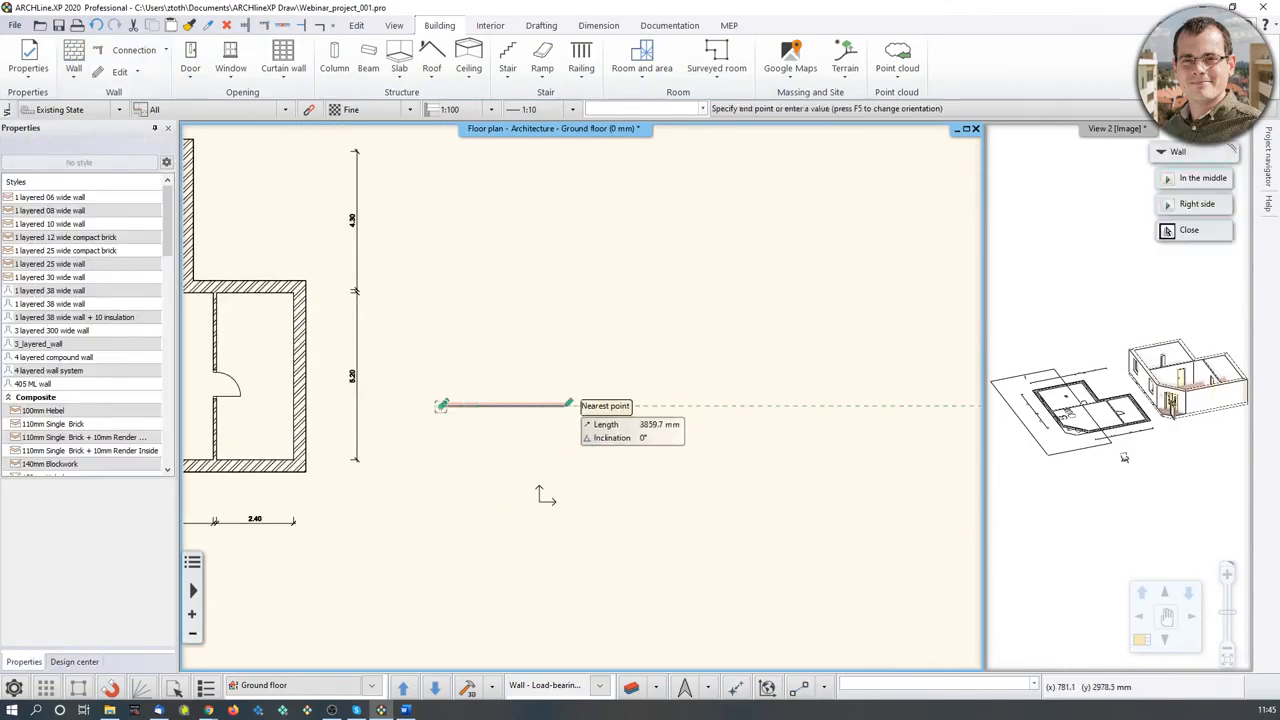
pyautogui.scroll(5, 445, 416)
pyautogui.click(843, 251)
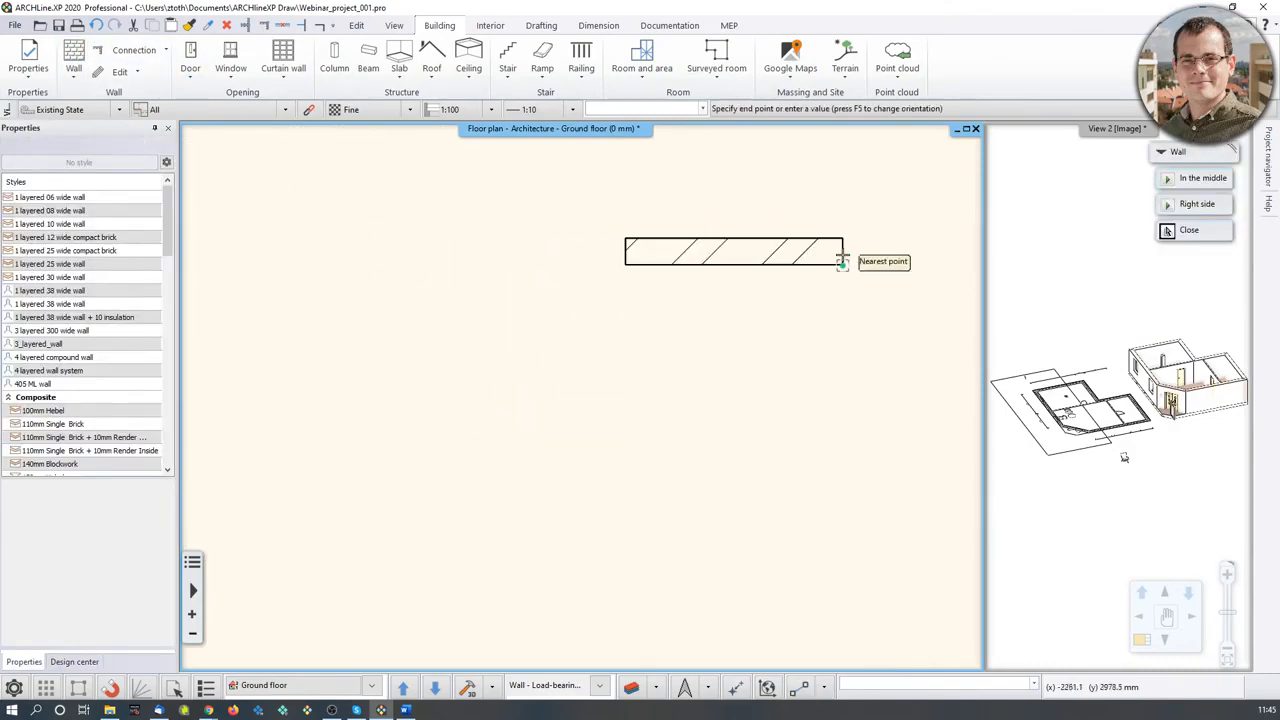
pyautogui.rightClick(769, 363)
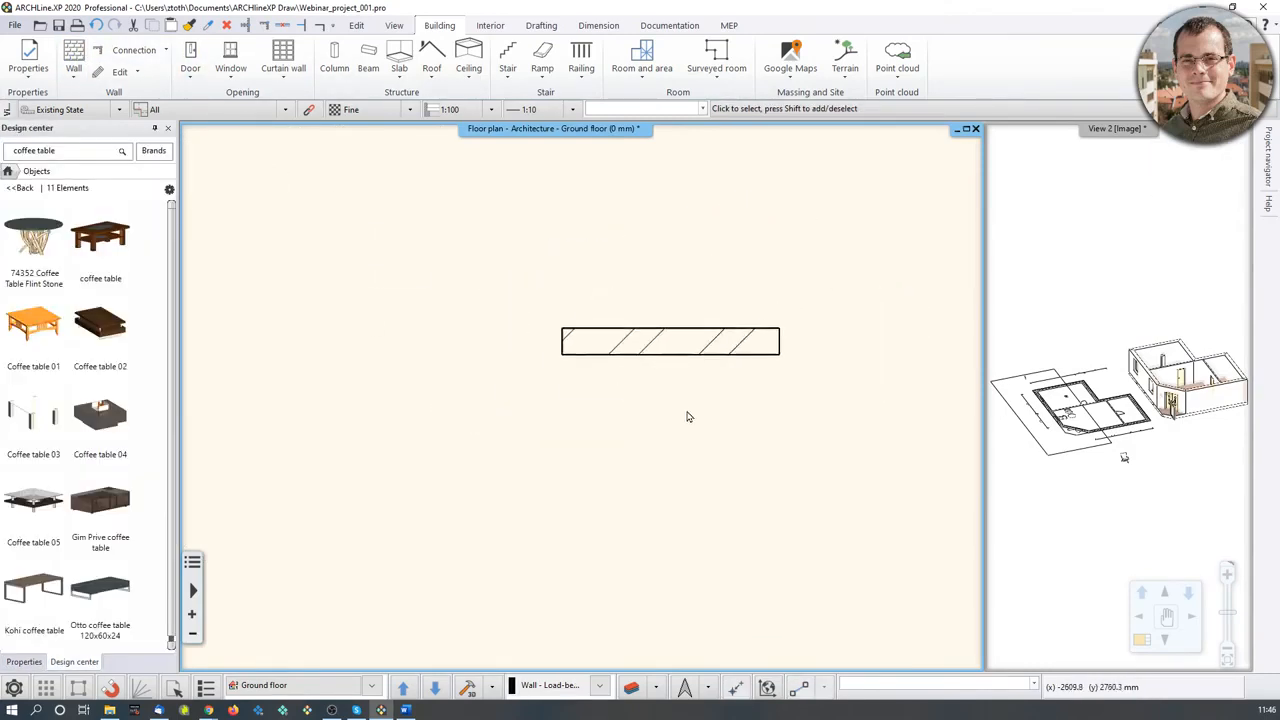
# Step: Mirror the short horizontal wall to swap its internal and external sides
pyautogui.click(690, 342)
pyautogui.scroll(-3, 172, 485)
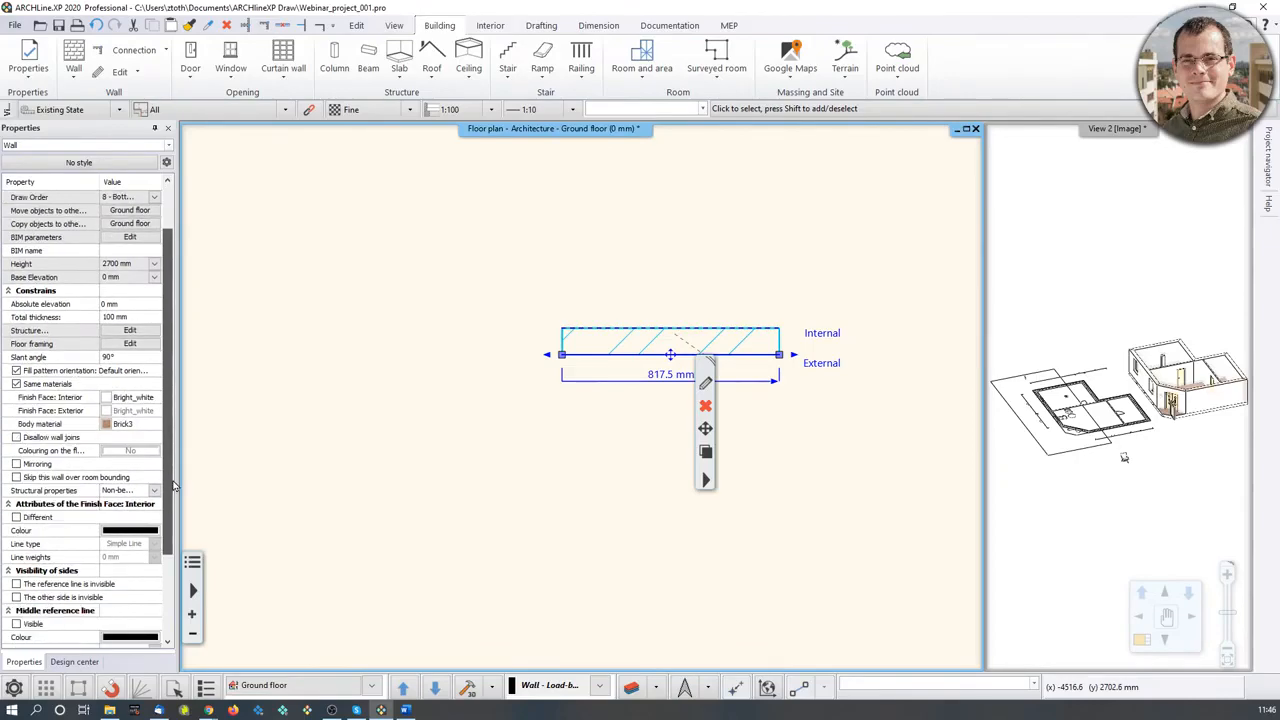
pyautogui.click(16, 464)
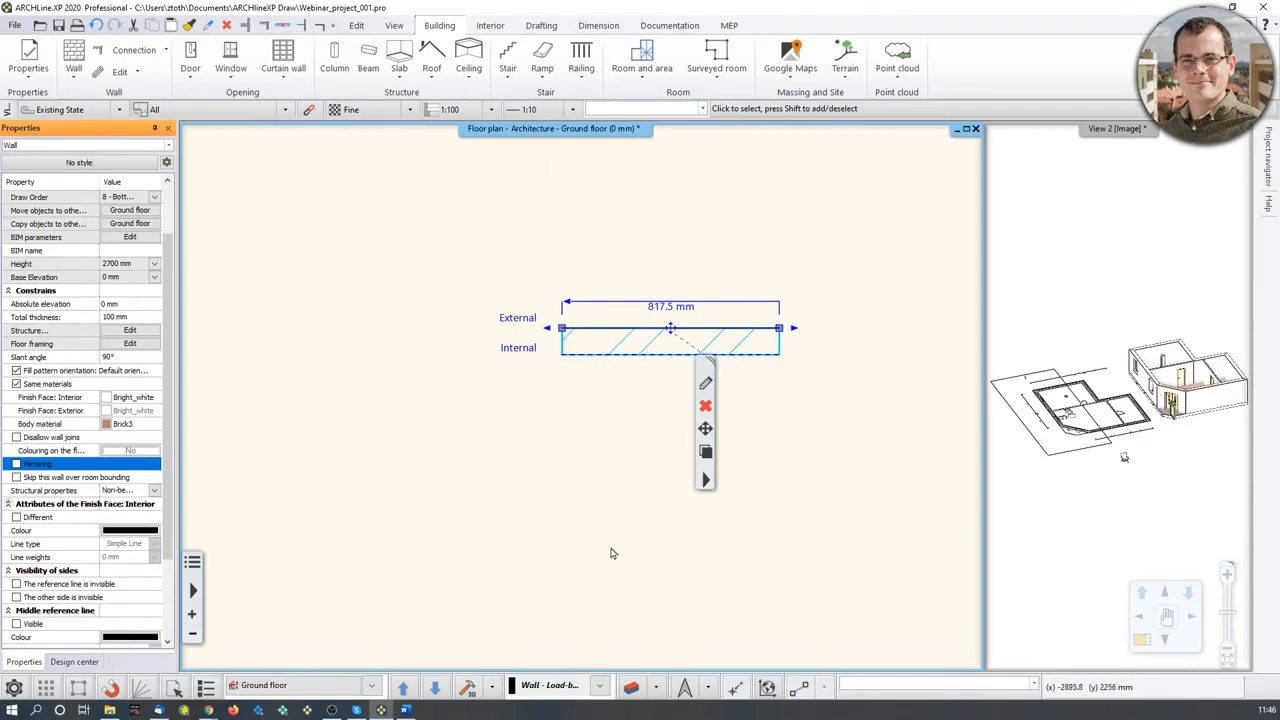
pyautogui.click(540, 527)
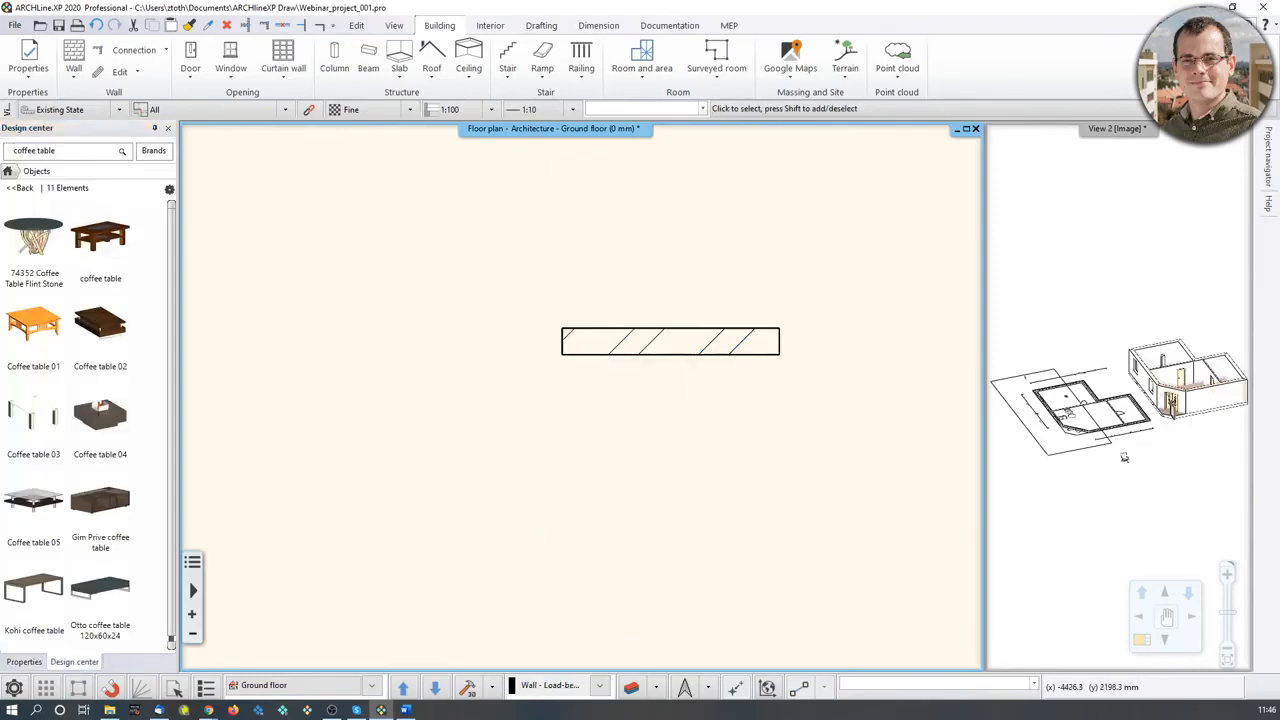